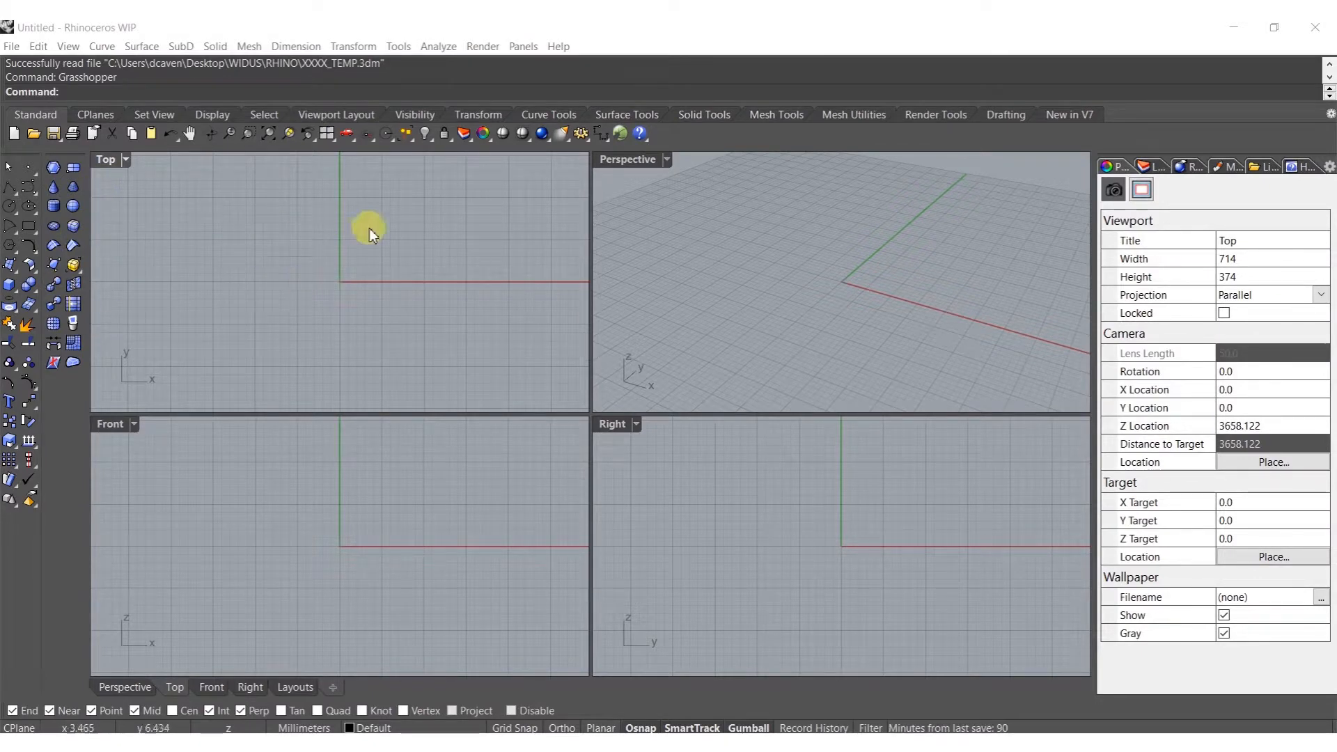
# Set the model units to feet and enlarge the Perspective view to fill the workspace
pyautogui.press('Escape')
pyautogui.click(771, 265)
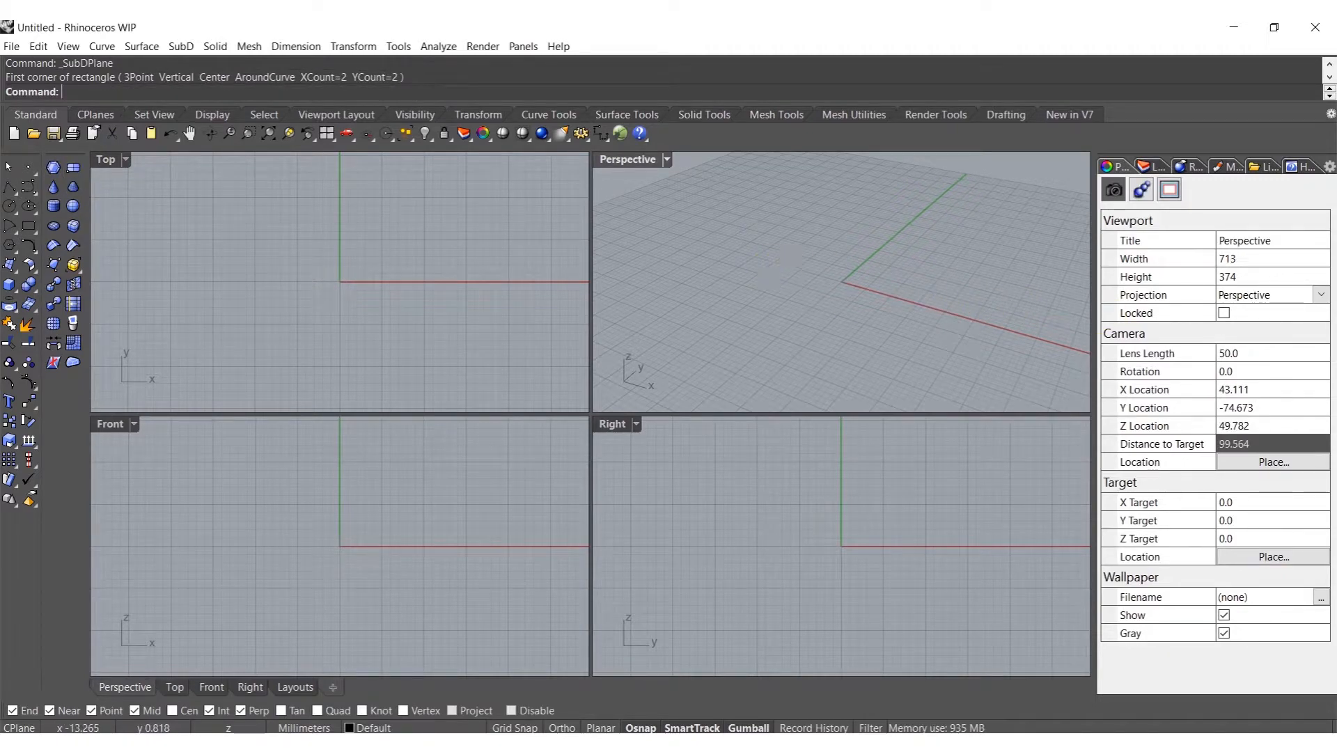
pyautogui.write('Units')
pyautogui.press('Return')
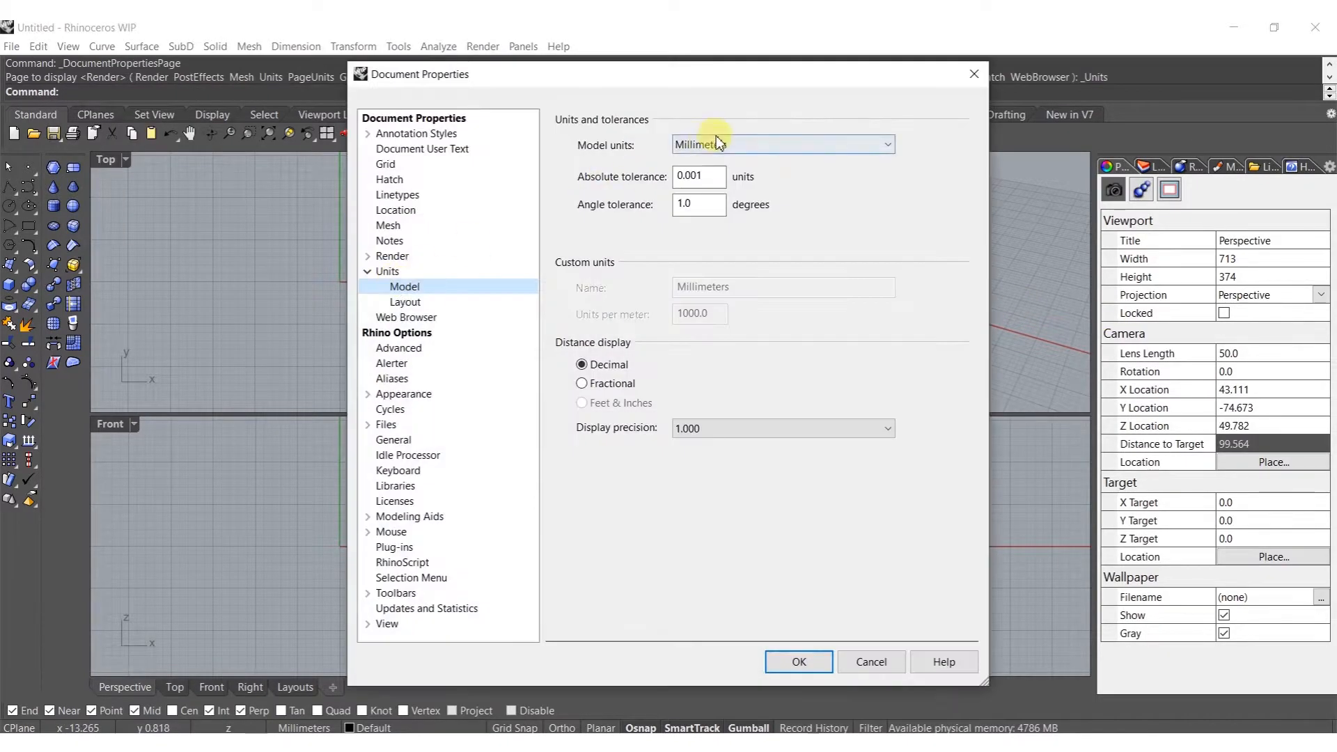
pyautogui.click(717, 143)
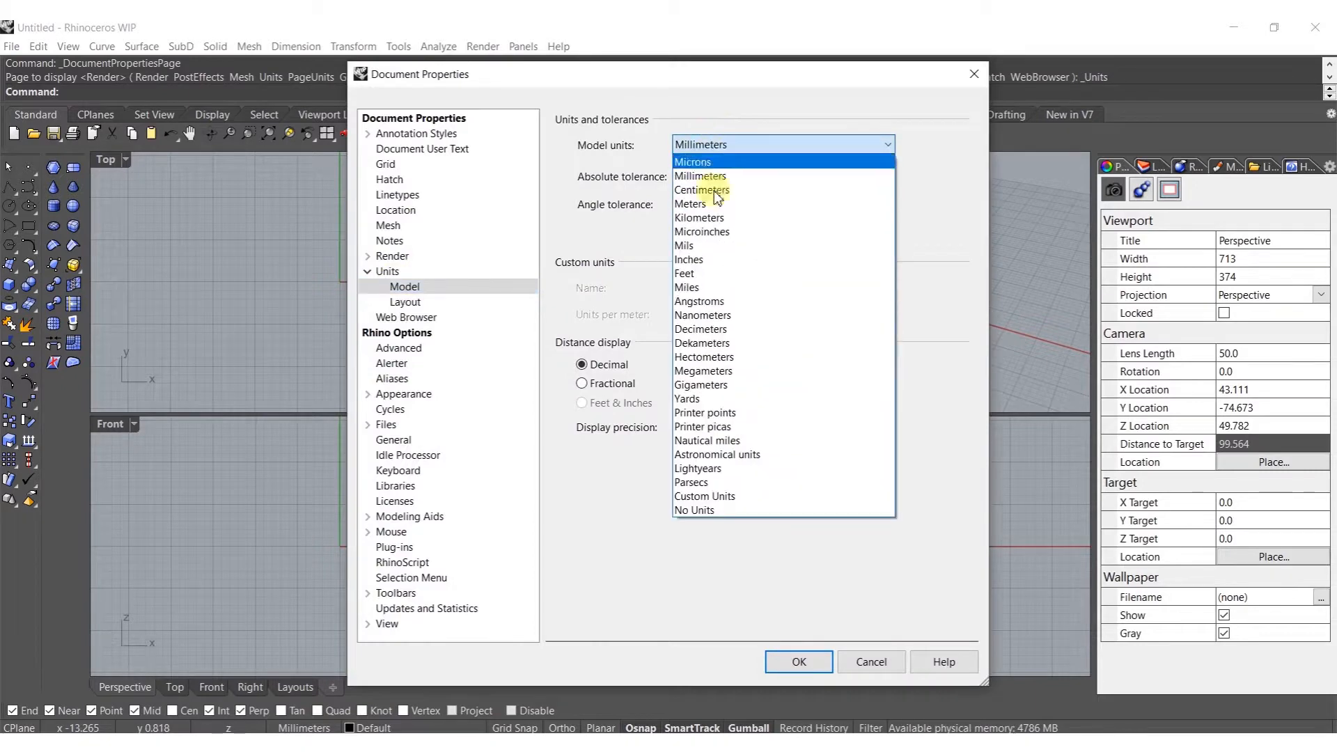
pyautogui.click(725, 272)
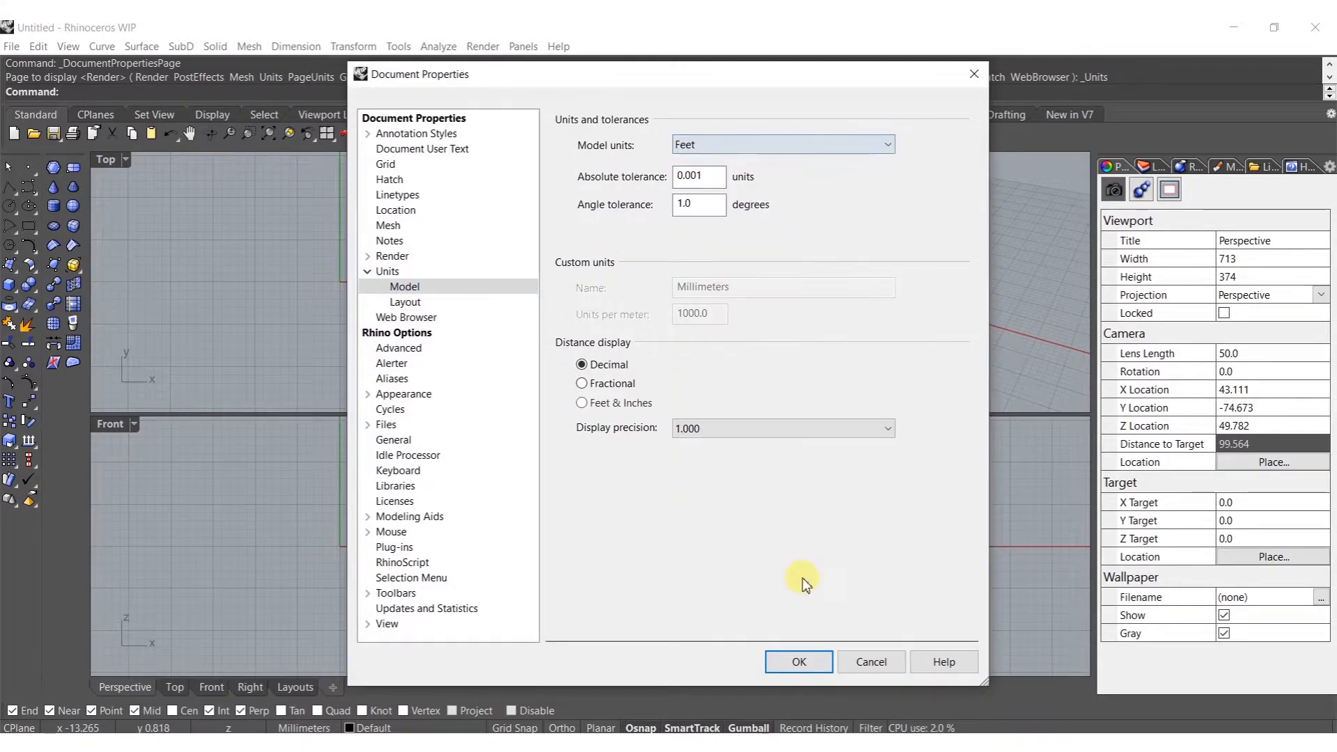
pyautogui.click(799, 661)
pyautogui.click(595, 427)
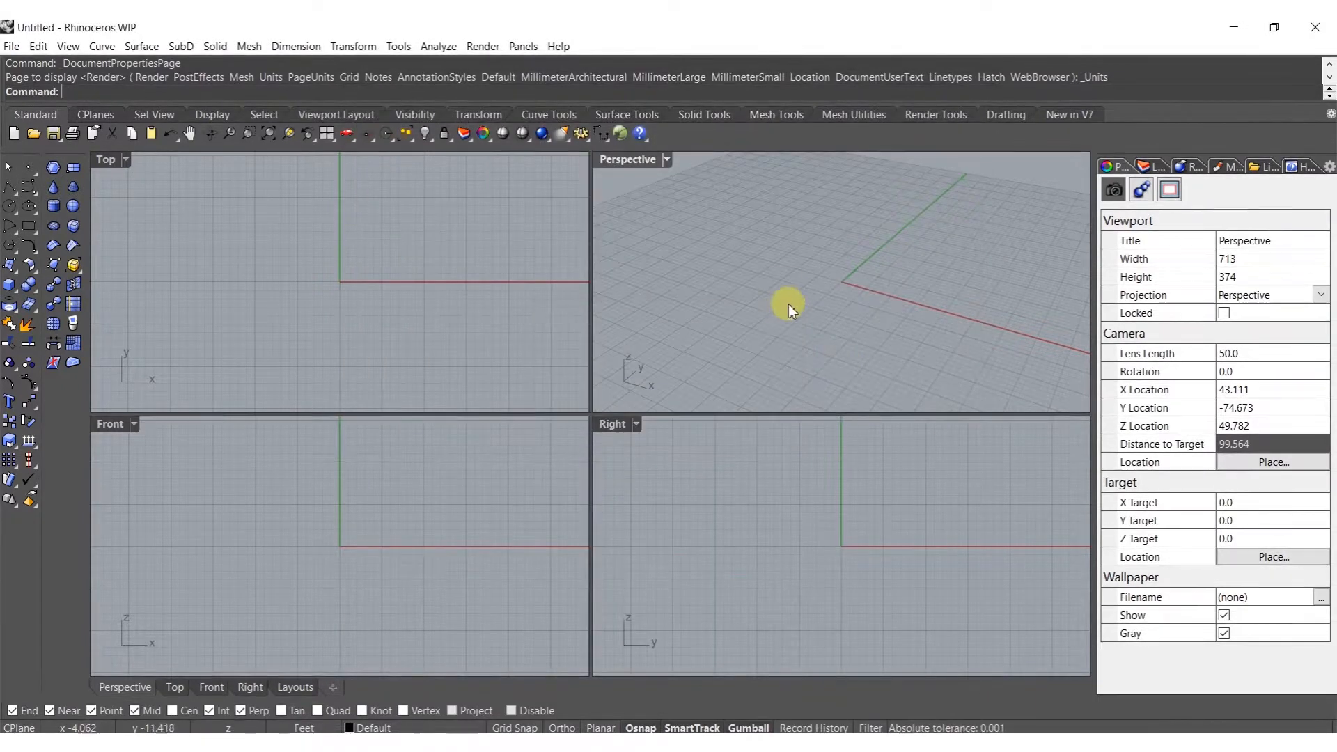
pyautogui.doubleClick(620, 161)
pyautogui.keyDown('shift'); pyautogui.moveTo(621, 160); pyautogui.dragTo(444, 422, button='right'); pyautogui.keyUp('shift')
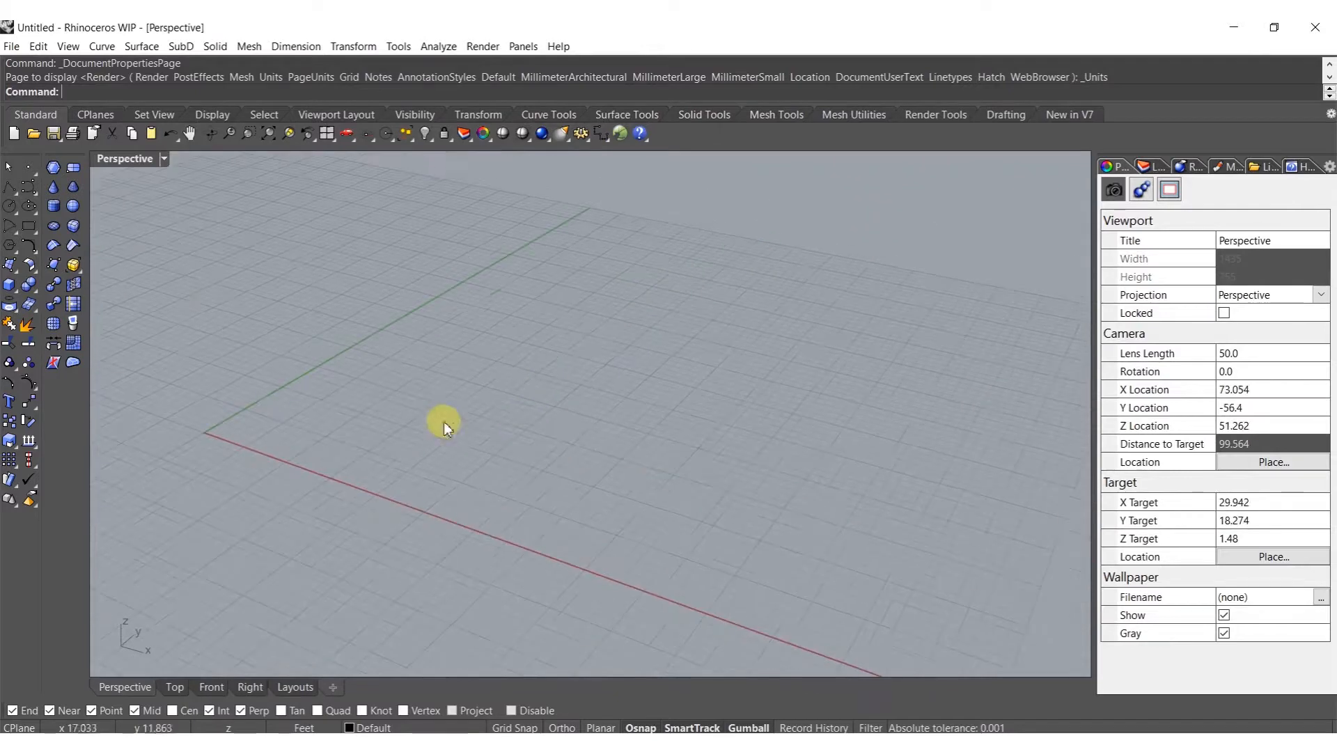
pyautogui.click(73, 167)
pyautogui.click(350, 461)
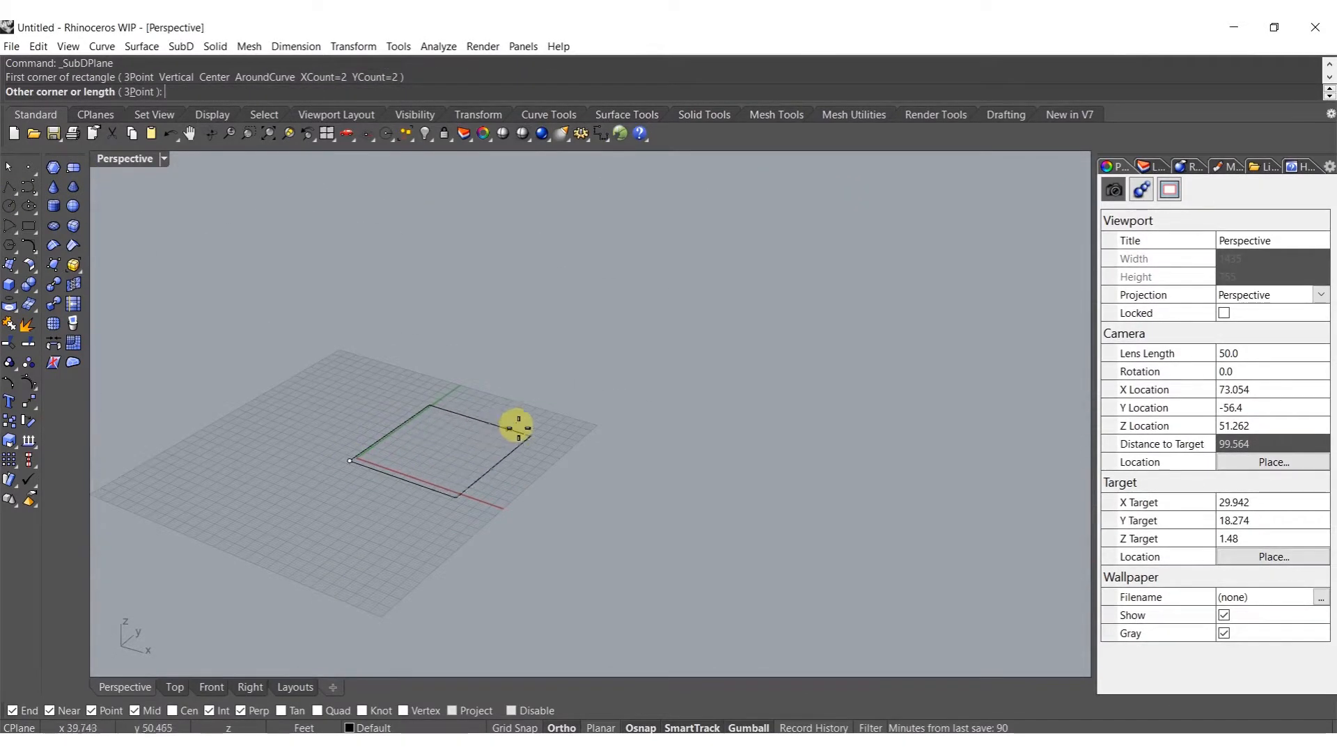
pyautogui.press('Escape')
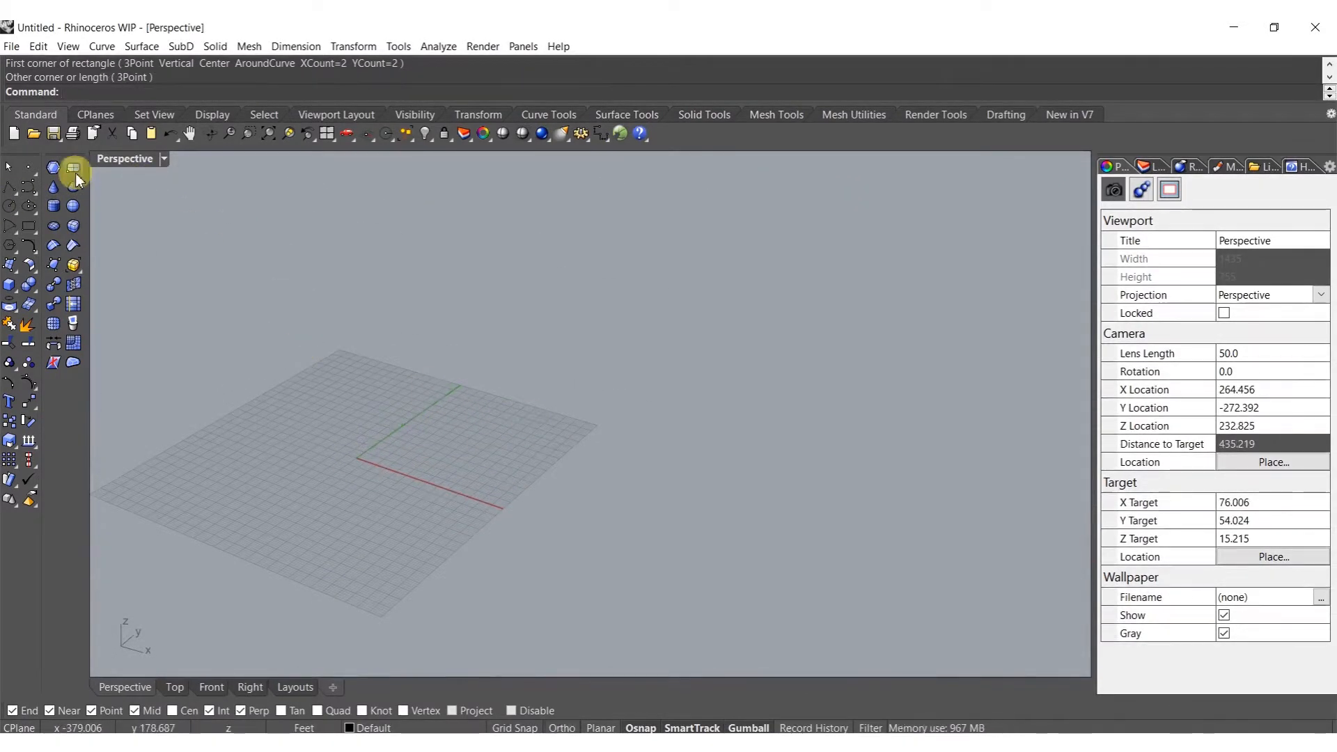
# Draw a SubD plane with 2 by 2 faces from corner to corner on the ground plane near the origin
pyautogui.press('Return')
pyautogui.click(335, 461)
pyautogui.click(657, 424)
pyautogui.moveTo(553, 410); pyautogui.dragTo(529, 465, button='right')
# Scale the SubD plane between the midpoints of two opposite edges to a reference length of 20 feet
pyautogui.click(498, 526)
pyautogui.write('scale')
pyautogui.press('Return')
pyautogui.click(357, 470)
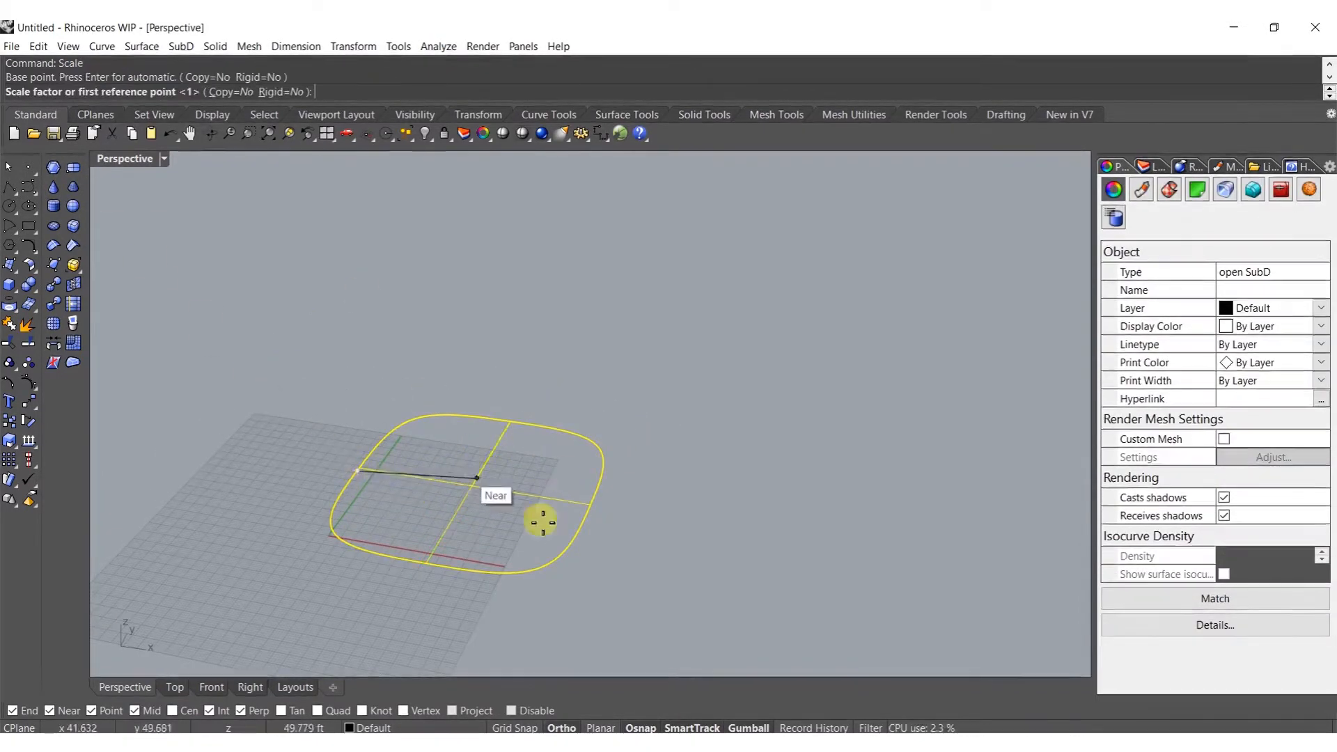
pyautogui.click(589, 507)
pyautogui.write('20')
pyautogui.press('Return')
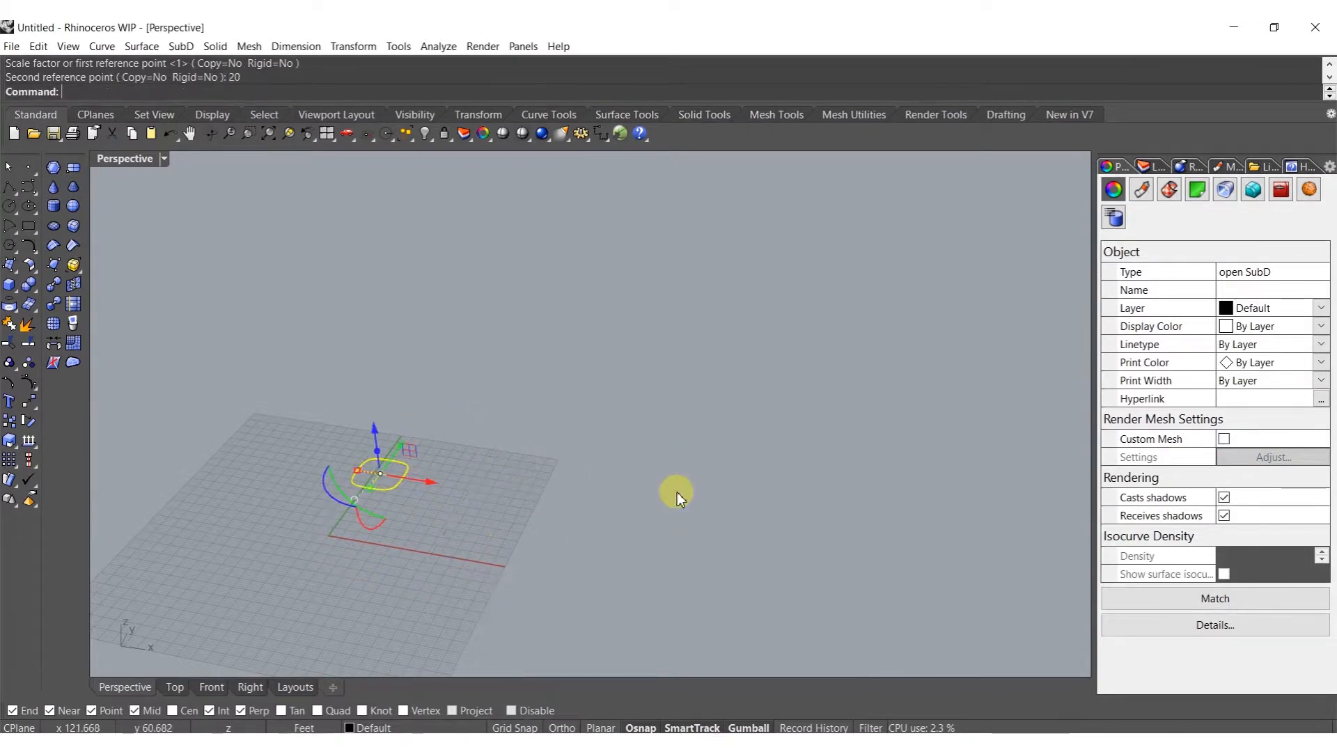
# Duplicate the SubD plane vertically to build a stack of three evenly spaced planes
pyautogui.moveTo(474, 510); pyautogui.dragTo(519, 358, button='right')
pyautogui.moveTo(559, 303); pyautogui.dragTo(434, 444)
pyautogui.keyDown('shift'); pyautogui.moveTo(329, 548); pyautogui.dragTo(444, 511, button='right'); pyautogui.keyUp('shift')
pyautogui.scroll(2, 445, 507)
pyautogui.moveTo(501, 473); pyautogui.dragTo(493, 298)
pyautogui.press('alt')
pyautogui.press('alt')
pyautogui.keyDown('shift'); pyautogui.moveTo(497, 348); pyautogui.dragTo(556, 433, button='right'); pyautogui.keyUp('shift')
pyautogui.click(555, 433)
# Switch the Perspective view to the Shaded display mode
pyautogui.scroll(-5, 556, 433)
pyautogui.moveTo(576, 373)
pyautogui.mouseDown(button='right')
pyautogui.moveTo(658, 356)
pyautogui.moveTo(468, 406)
pyautogui.mouseUp(button='right')
pyautogui.middleClick(658, 356)
pyautogui.click(698, 348)
# Subdivide all three stacked SubD planes once, giving 4 by 4 faces each
pyautogui.moveTo(561, 566); pyautogui.dragTo(245, 299)
pyautogui.moveTo(245, 299); pyautogui.dragTo(432, 278, button='right')
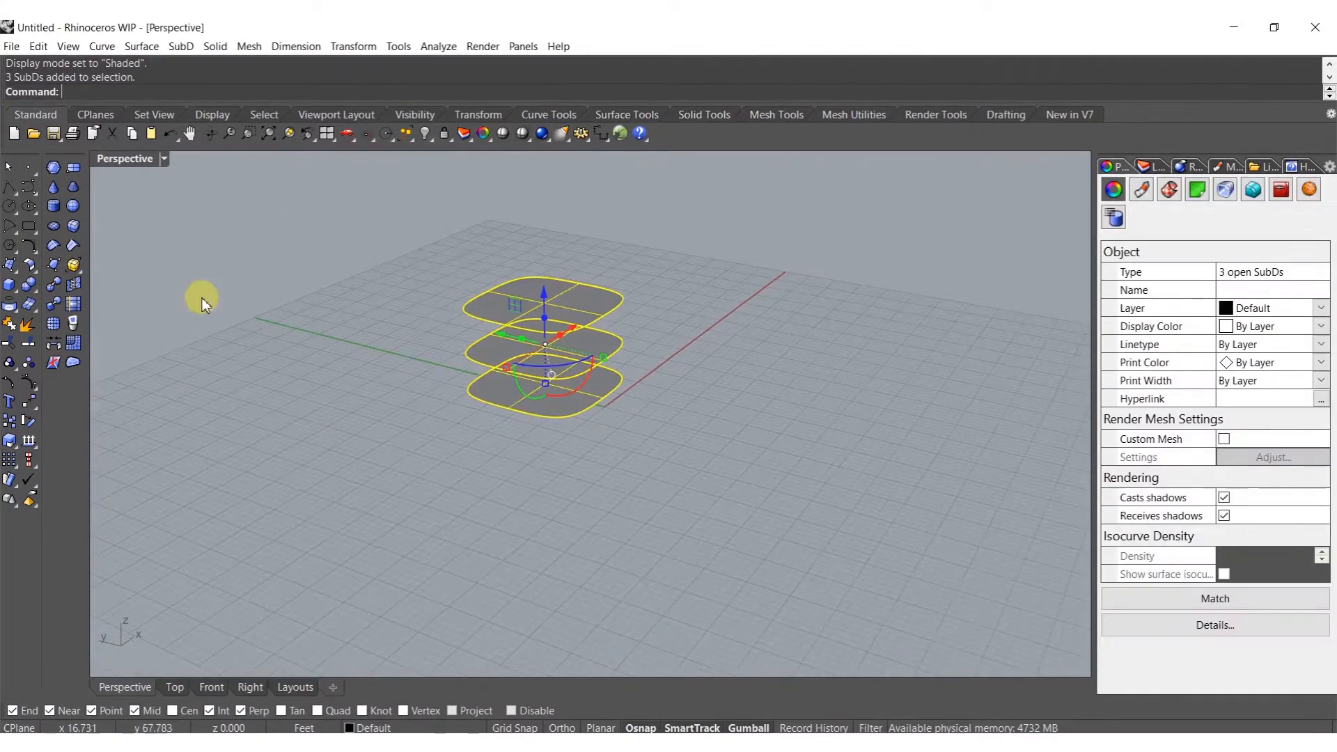
pyautogui.keyDown('shift'); pyautogui.moveTo(529, 397); pyautogui.dragTo(450, 374, button='right'); pyautogui.keyUp('shift')
pyautogui.click(327, 366)
# On the negative X side, bridge a middle edge face of the top plane diagonally to the middle plane, using one joined segment
pyautogui.scroll(5, 327, 348)
pyautogui.keyDown('shift'); pyautogui.moveTo(587, 290); pyautogui.dragTo(597, 328, button='right'); pyautogui.keyUp('shift')
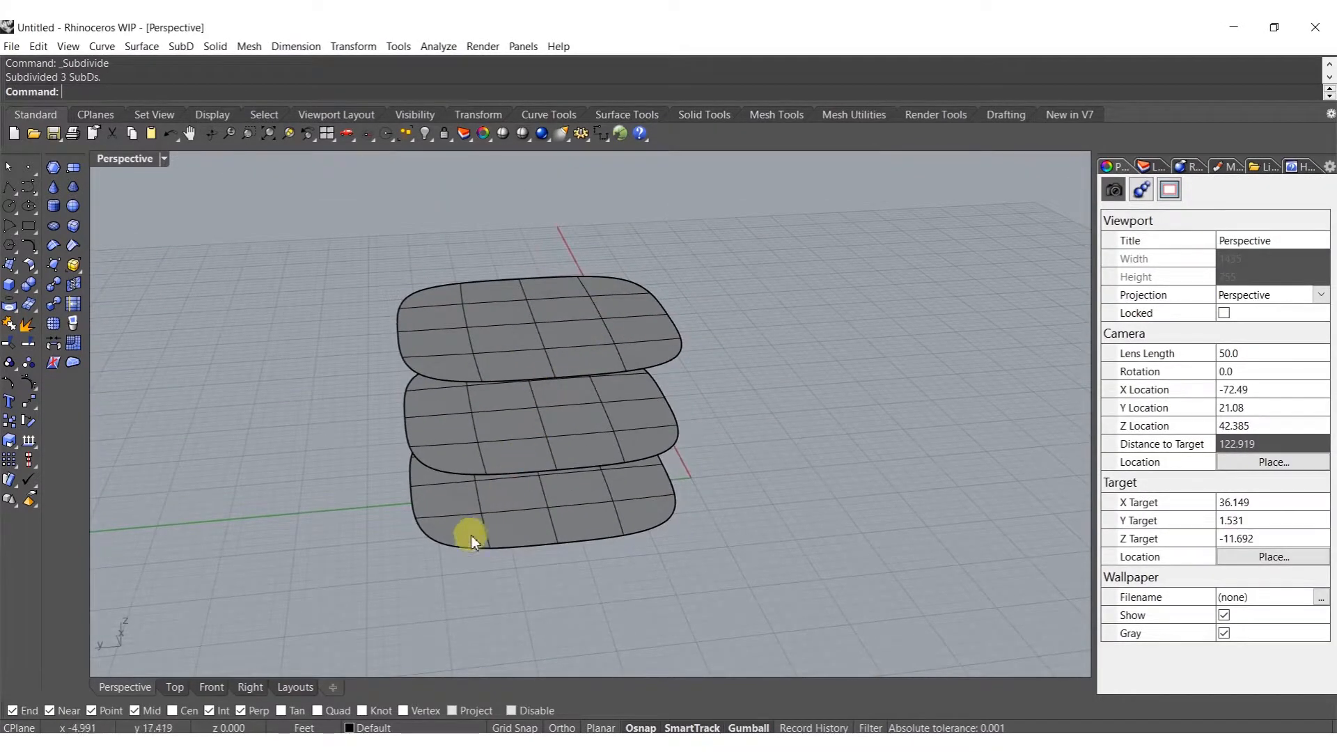
pyautogui.moveTo(497, 499); pyautogui.dragTo(495, 446, button='right')
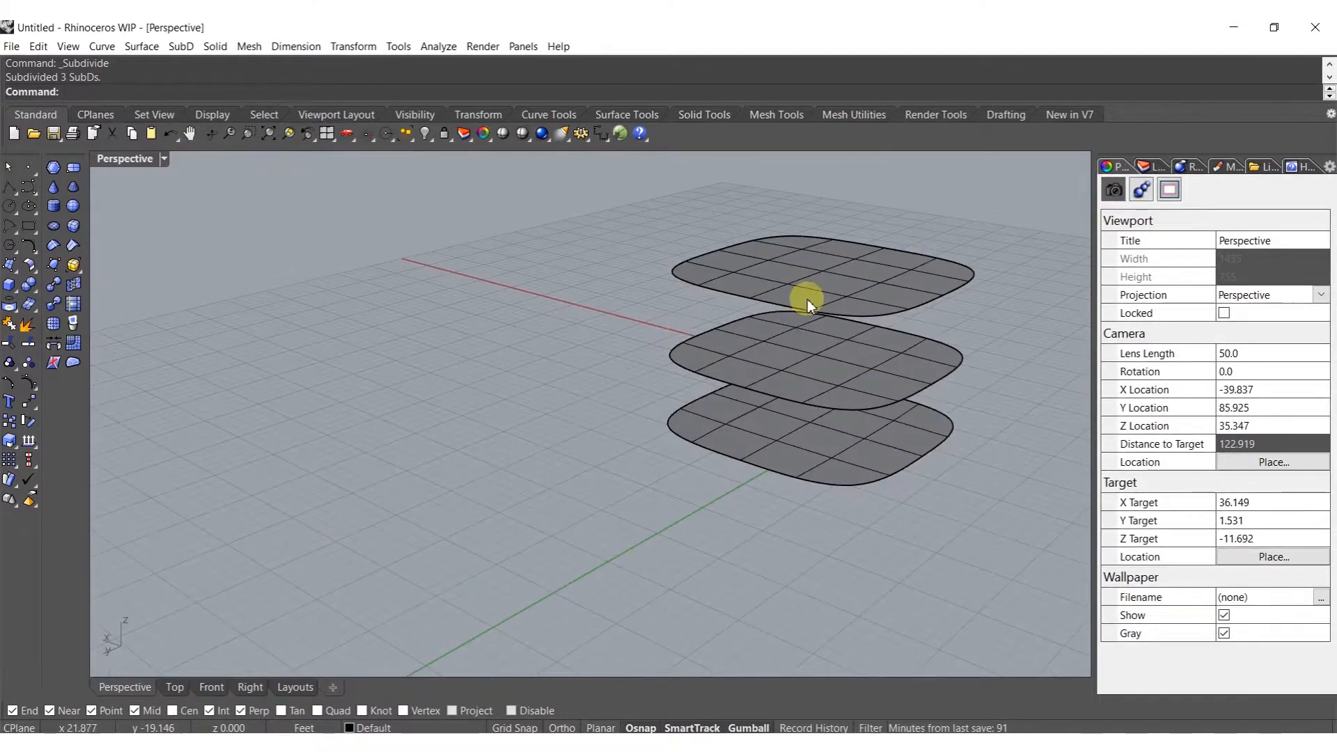
pyautogui.moveTo(724, 279); pyautogui.dragTo(760, 281, button='right')
pyautogui.keyDown('shift'); pyautogui.moveTo(814, 269); pyautogui.dragTo(571, 319, button='right'); pyautogui.keyUp('shift')
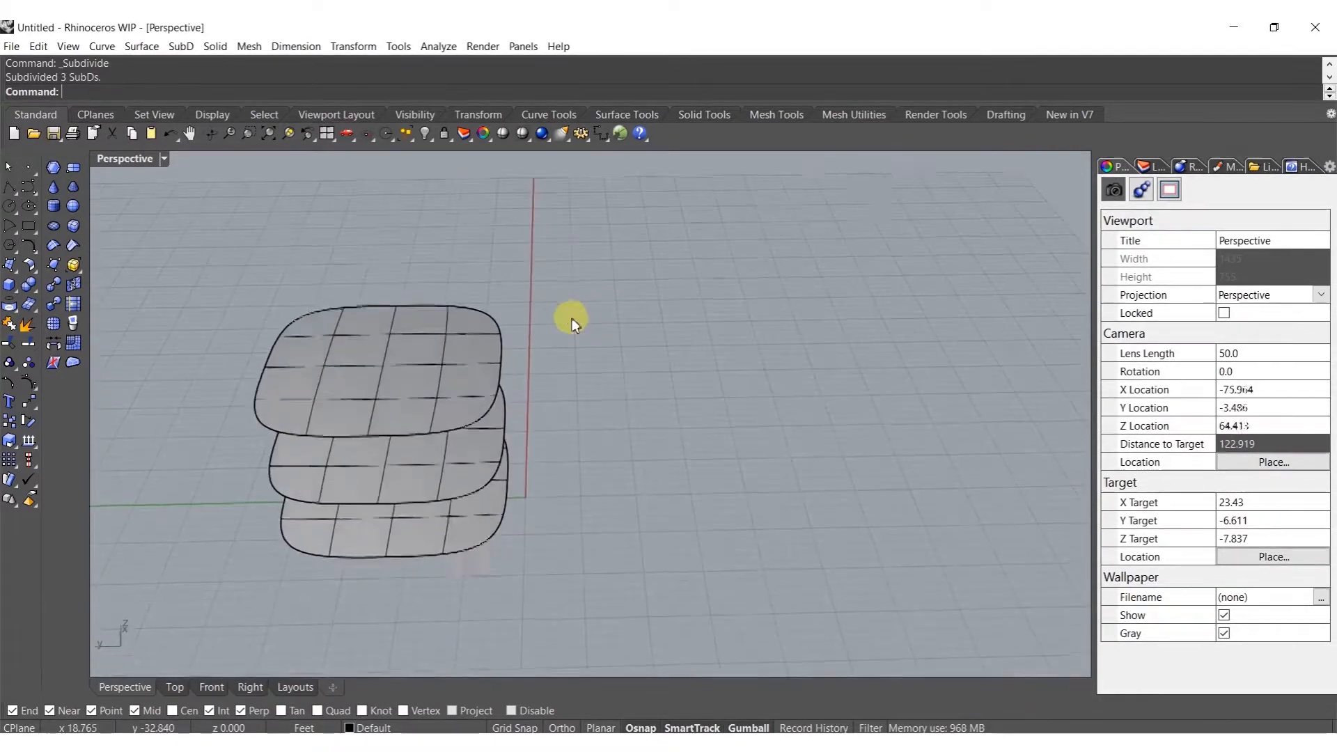
pyautogui.scroll(4, 460, 397)
pyautogui.moveTo(448, 415); pyautogui.dragTo(514, 323, button='right')
pyautogui.keyDown('ctrl'); pyautogui.keyDown('shift'); pyautogui.click(514, 323); pyautogui.keyUp('shift'); pyautogui.keyUp('ctrl')
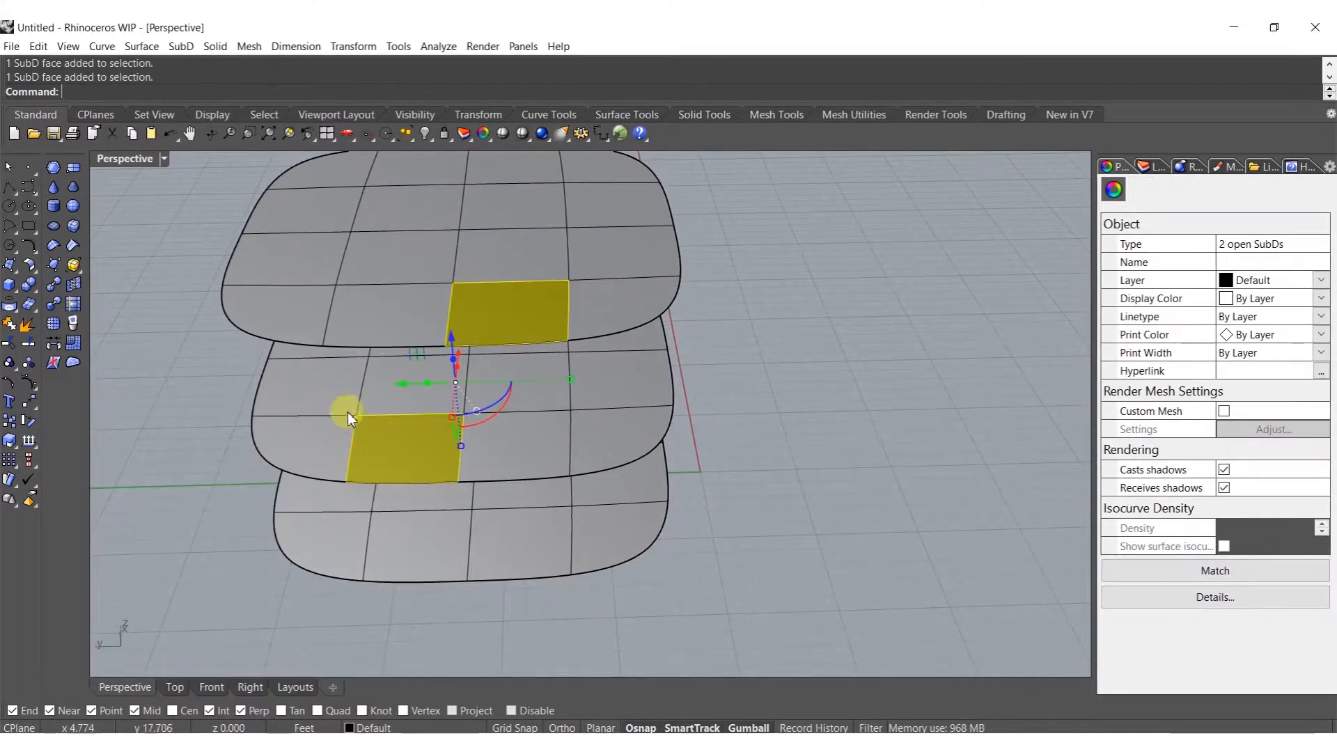
pyautogui.click(55, 344)
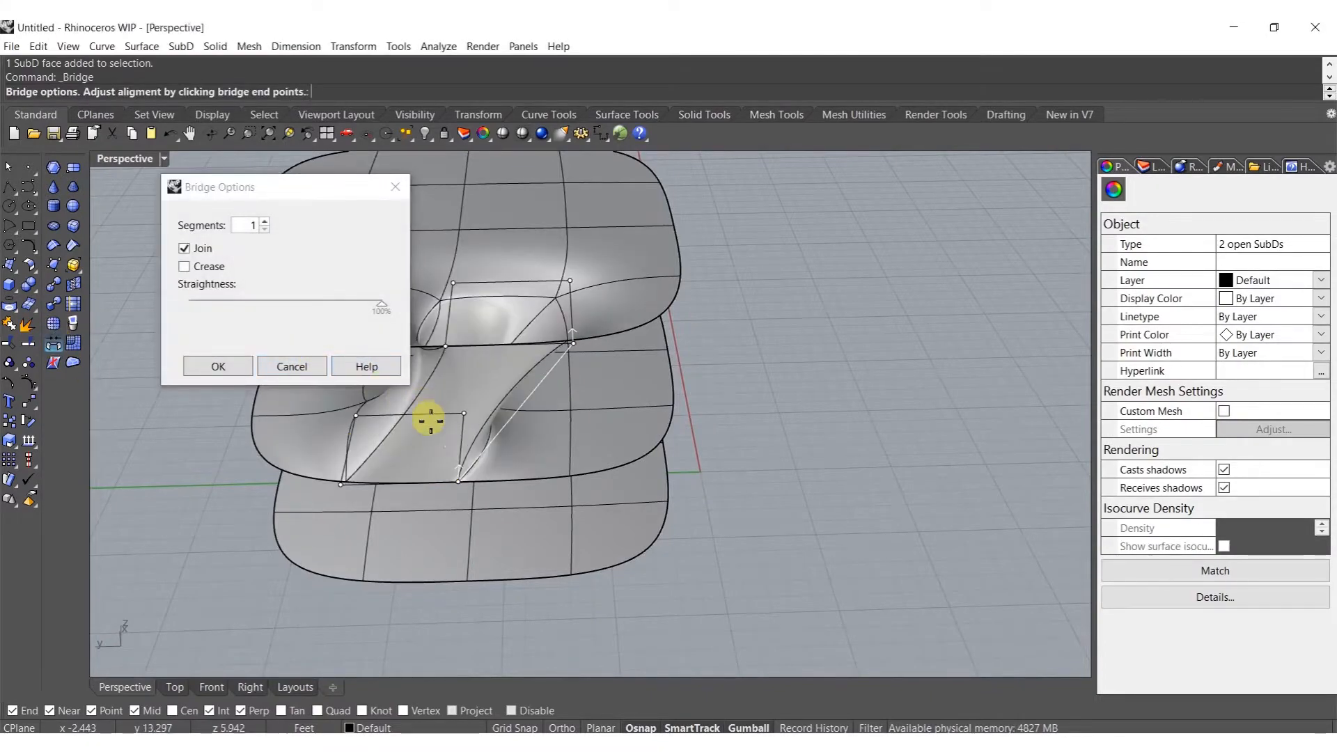
pyautogui.press('Return')
# On the negative X side, bridge the middle plane's free middle edge face diagonally to the bottom plane
pyautogui.keyDown('ctrl'); pyautogui.keyDown('shift'); pyautogui.click(550, 396); pyautogui.keyUp('shift'); pyautogui.keyUp('ctrl')
pyautogui.keyDown('ctrl'); pyautogui.keyDown('shift'); pyautogui.click(443, 510); pyautogui.keyUp('shift'); pyautogui.keyUp('ctrl')
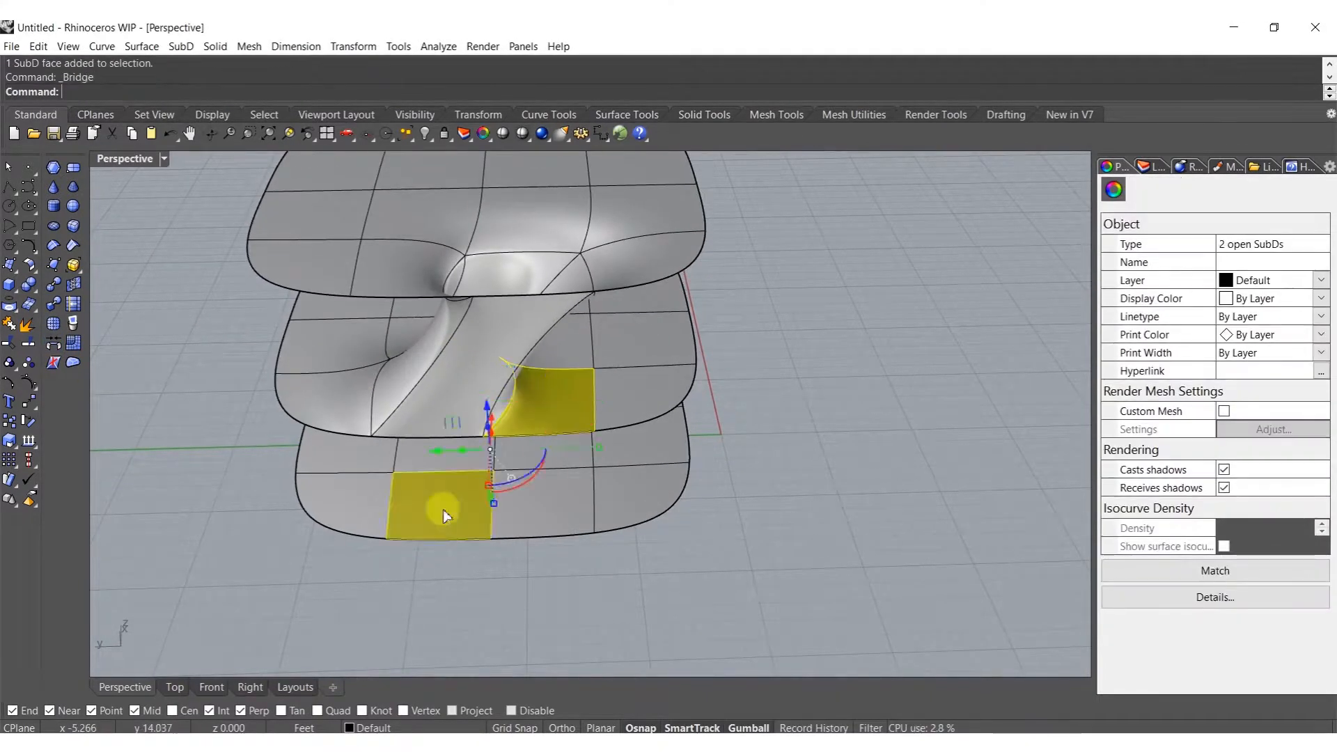
pyautogui.press('Return')
pyautogui.press('Return')
# On the positive Y side, bridge a middle edge face of the top plane diagonally to the middle plane
pyautogui.keyDown('shift'); pyautogui.moveTo(444, 508); pyautogui.dragTo(628, 470, button='right'); pyautogui.keyUp('shift')
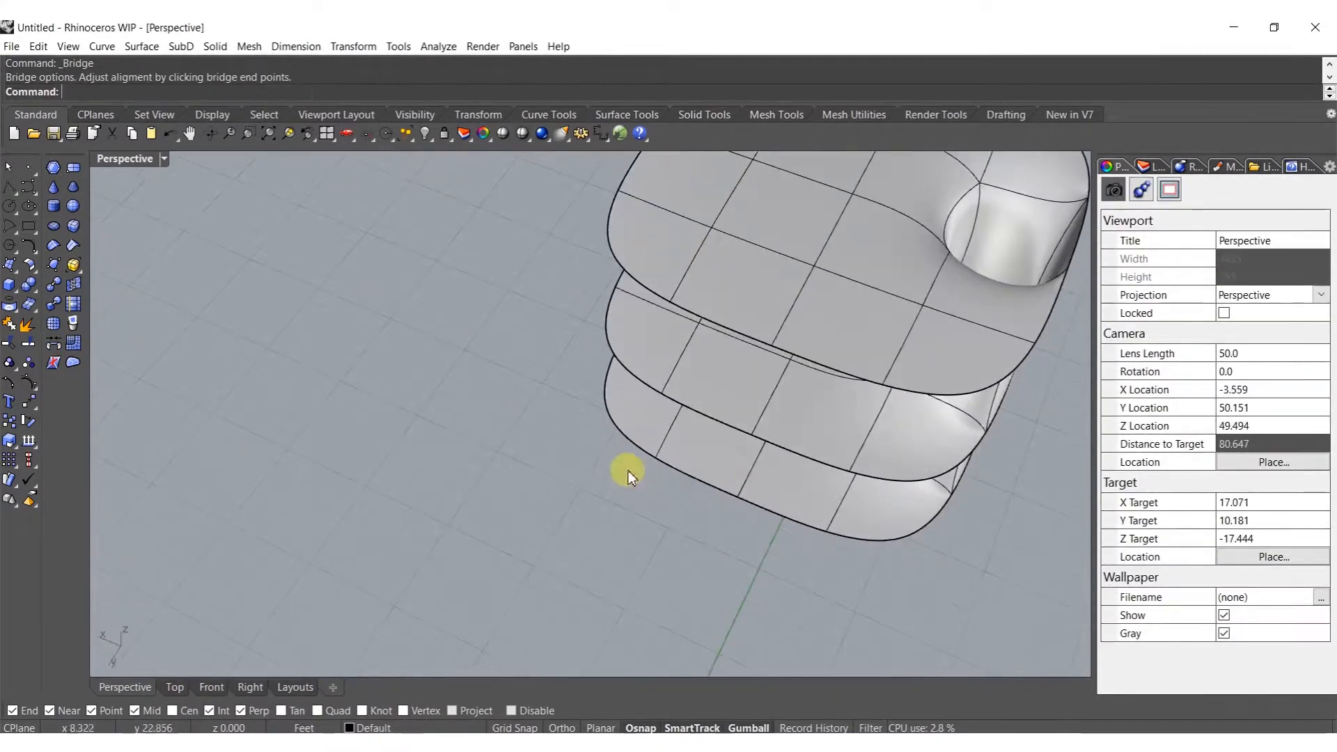
pyautogui.keyDown('ctrl'); pyautogui.keyDown('shift'); pyautogui.click(843, 332); pyautogui.keyUp('shift'); pyautogui.keyUp('ctrl')
pyautogui.keyDown('ctrl'); pyautogui.keyDown('shift'); pyautogui.click(754, 450); pyautogui.keyUp('shift'); pyautogui.keyUp('ctrl')
pyautogui.press('Return')
pyautogui.press('Return')
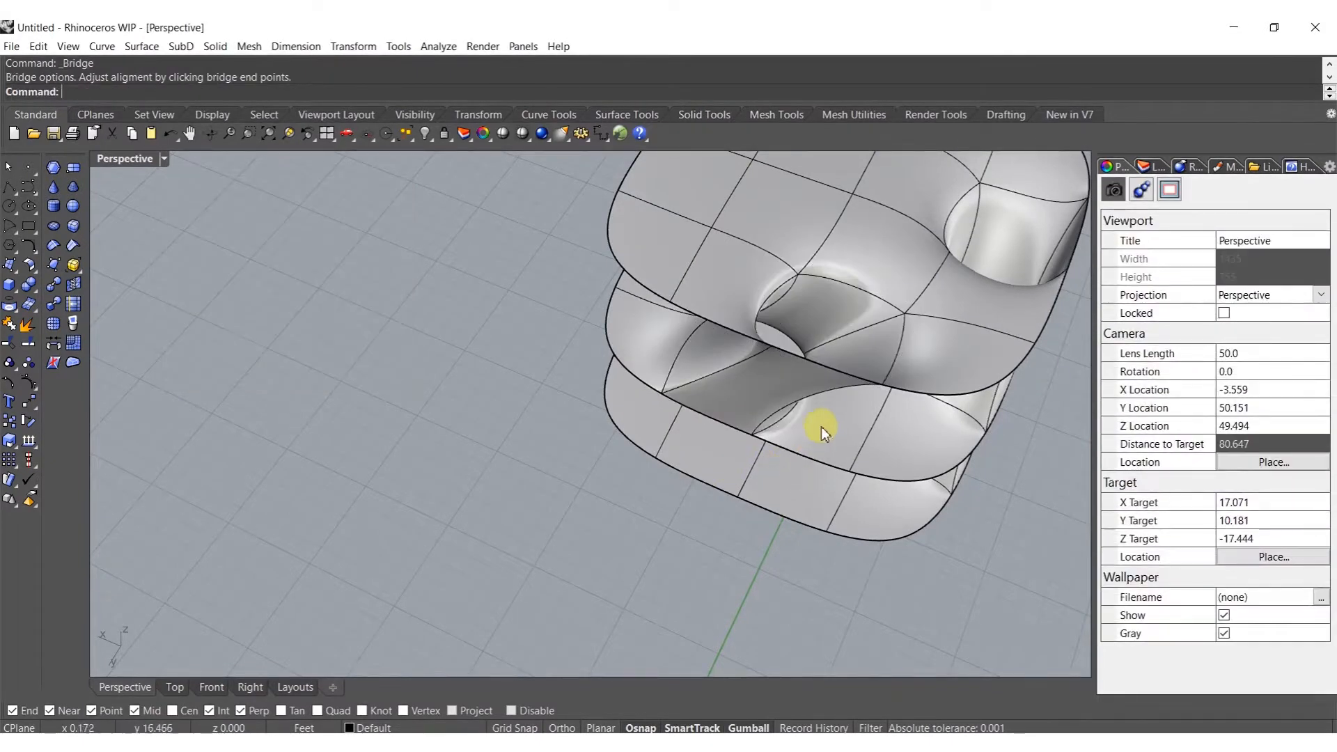
# On the positive Y side, bridge the middle plane's free middle edge face diagonally to the bottom plane
pyautogui.keyDown('ctrl'); pyautogui.keyDown('shift'); pyautogui.click(813, 452); pyautogui.keyUp('shift'); pyautogui.keyUp('ctrl')
pyautogui.keyDown('ctrl'); pyautogui.keyDown('shift'); pyautogui.click(718, 457); pyautogui.keyUp('shift'); pyautogui.keyUp('ctrl')
pyautogui.press('Return')
pyautogui.press('Return')
# On the positive X side, bridge a middle edge face of the top plane diagonally to the middle plane
pyautogui.scroll(-6, 767, 399)
pyautogui.keyDown('shift'); pyautogui.moveTo(767, 399); pyautogui.dragTo(632, 429, button='right'); pyautogui.keyUp('shift')
pyautogui.moveTo(633, 473); pyautogui.dragTo(933, 411, button='right')
pyautogui.scroll(4, 711, 269)
pyautogui.keyDown('shift'); pyautogui.moveTo(711, 269); pyautogui.dragTo(627, 355, button='right'); pyautogui.keyUp('shift')
pyautogui.moveTo(627, 355); pyautogui.dragTo(696, 369, button='right')
pyautogui.scroll(6, 636, 291)
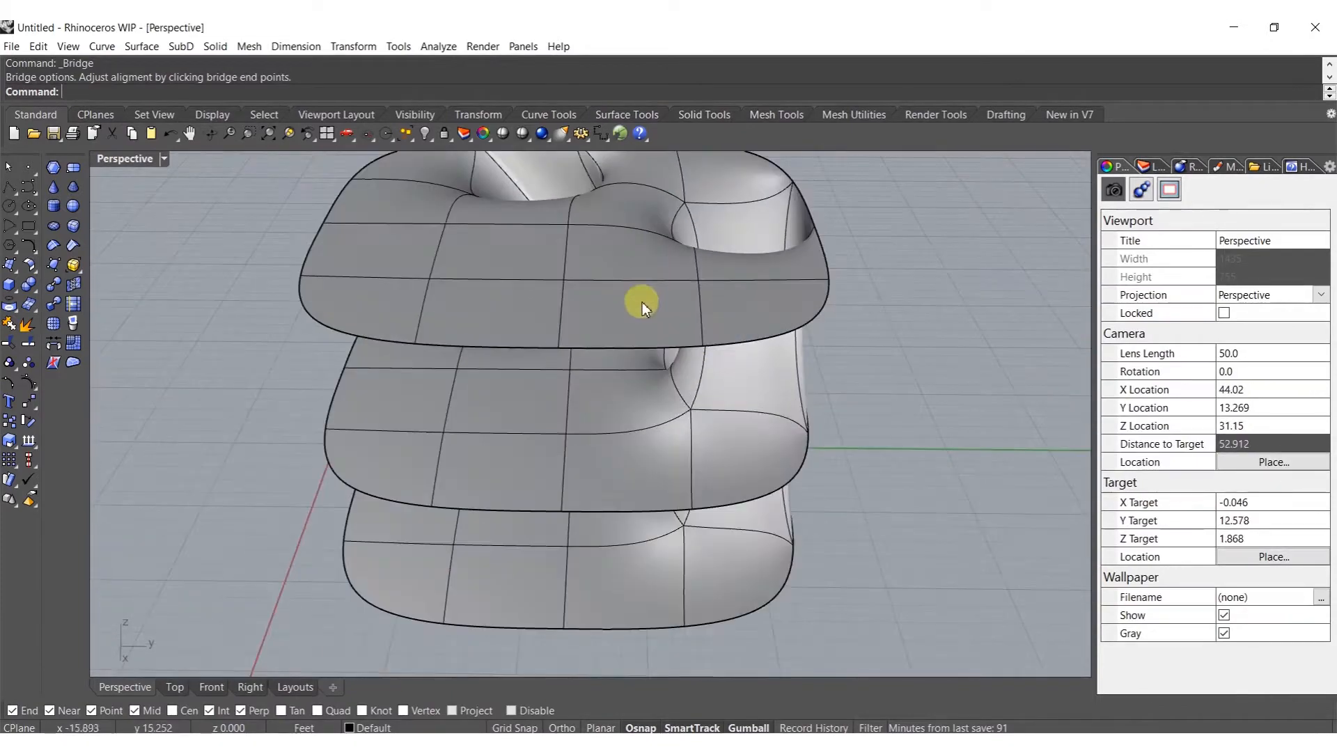
pyautogui.keyDown('ctrl'); pyautogui.keyDown('shift'); pyautogui.click(636, 290); pyautogui.keyUp('shift'); pyautogui.keyUp('ctrl')
pyautogui.keyDown('ctrl'); pyautogui.keyDown('shift'); pyautogui.click(488, 467); pyautogui.keyUp('shift'); pyautogui.keyUp('ctrl')
pyautogui.press('Return')
pyautogui.press('Return')
# On the positive X side, bridge the middle plane's free middle edge face diagonally to the bottom plane
pyautogui.keyDown('shift'); pyautogui.moveTo(488, 466); pyautogui.dragTo(599, 386, button='right'); pyautogui.keyUp('shift')
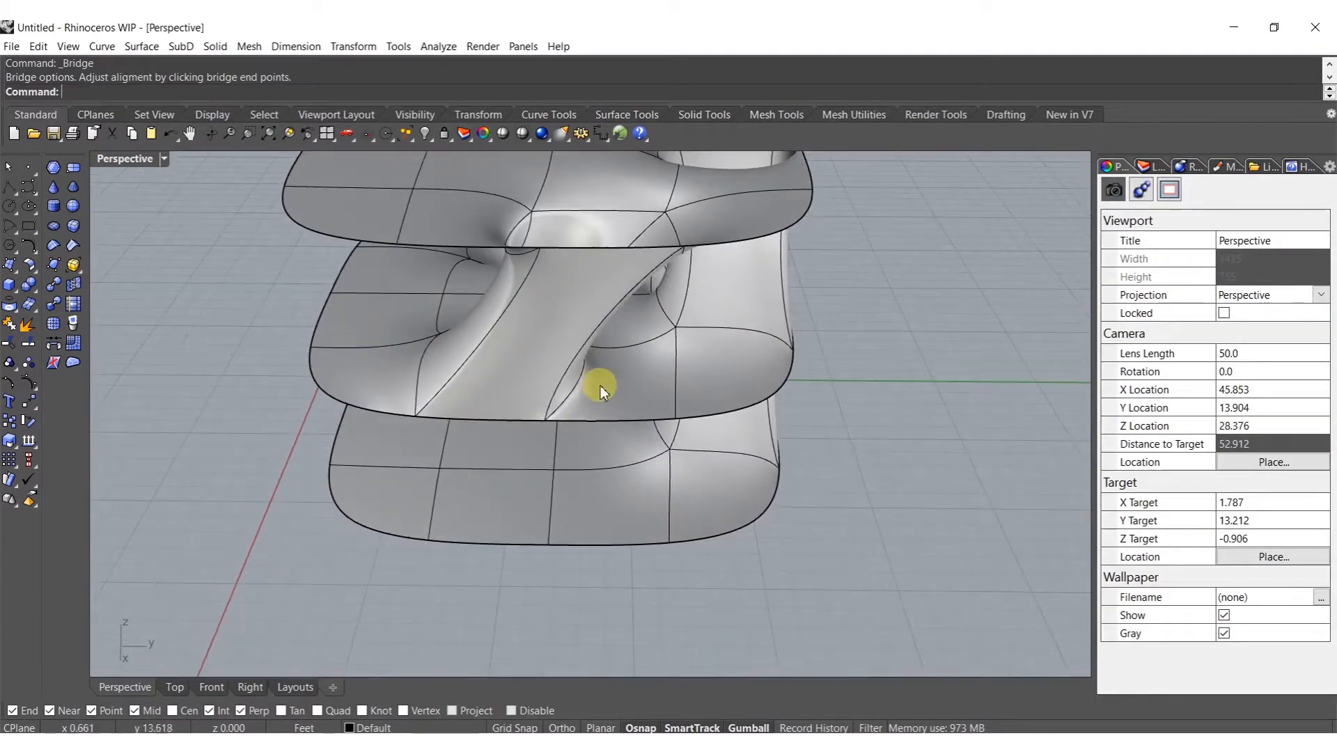
pyautogui.keyDown('ctrl'); pyautogui.keyDown('shift'); pyautogui.click(610, 385); pyautogui.keyUp('shift'); pyautogui.keyUp('ctrl')
pyautogui.keyDown('ctrl'); pyautogui.keyDown('shift'); pyautogui.click(496, 517); pyautogui.keyUp('shift'); pyautogui.keyUp('ctrl')
pyautogui.press('Return')
pyautogui.press('Return')
# On the negative Y side, bridge a middle edge face of the top plane diagonally to the middle plane
pyautogui.moveTo(500, 516); pyautogui.dragTo(694, 285, button='right')
pyautogui.keyDown('ctrl'); pyautogui.keyDown('shift'); pyautogui.click(693, 285); pyautogui.keyUp('shift'); pyautogui.keyUp('ctrl')
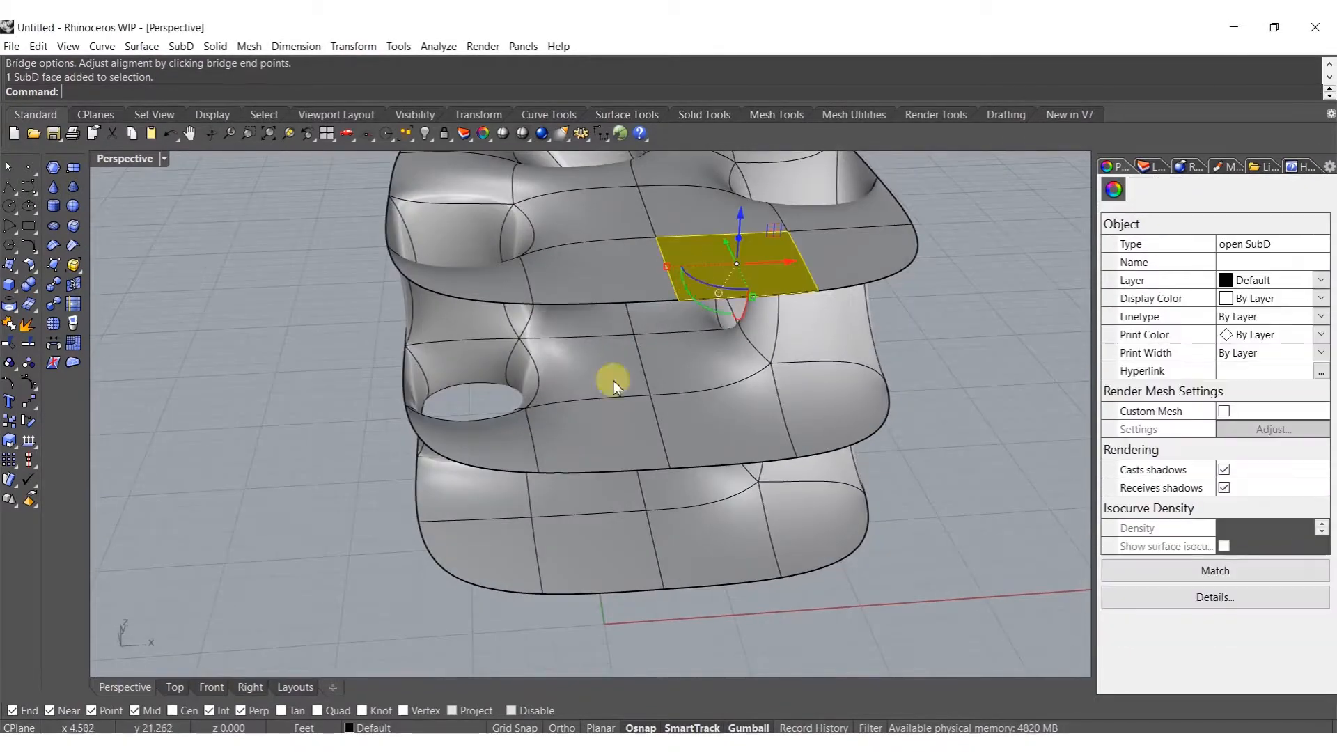
pyautogui.keyDown('ctrl'); pyautogui.keyDown('shift'); pyautogui.click(585, 447); pyautogui.keyUp('shift'); pyautogui.keyUp('ctrl')
pyautogui.press('Return')
pyautogui.press('Return')
# On the negative Y side, bridge the middle plane's free middle edge face diagonally to the bottom plane
pyautogui.moveTo(630, 437); pyautogui.dragTo(645, 426, button='right')
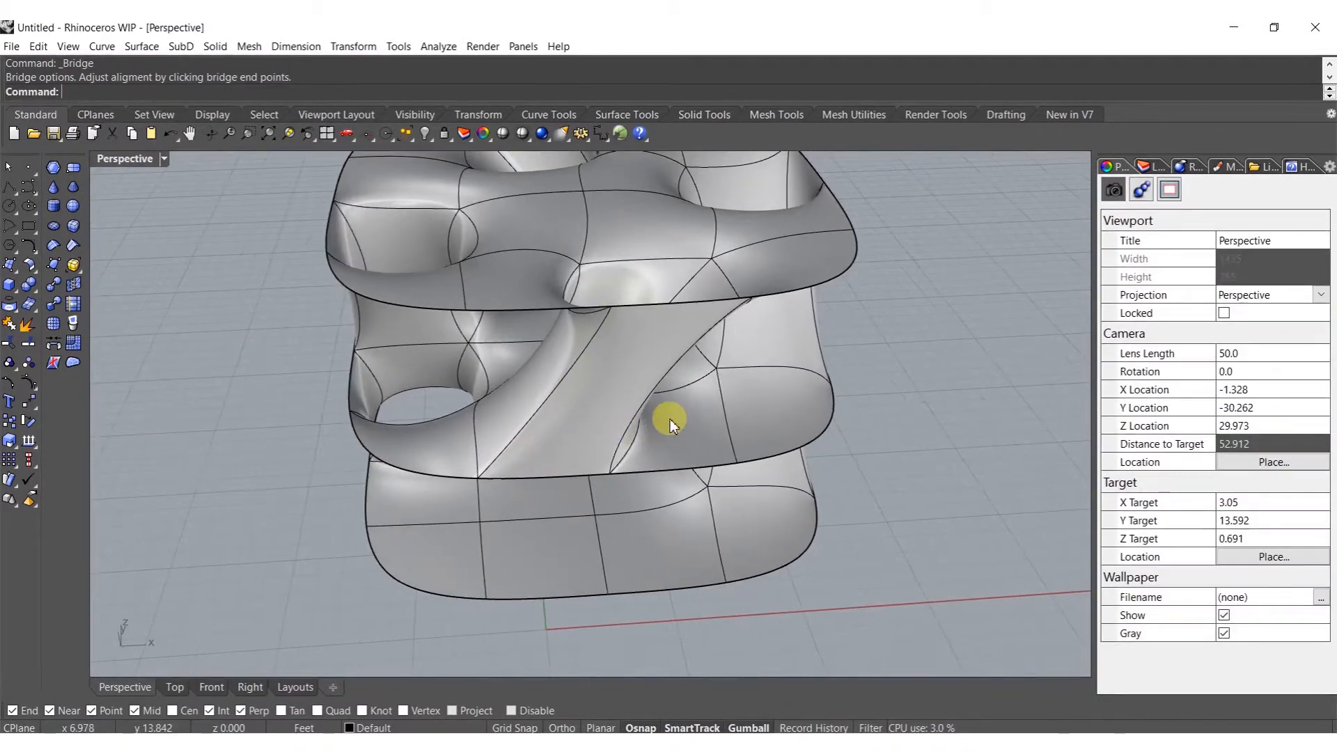
pyautogui.keyDown('ctrl'); pyautogui.keyDown('shift'); pyautogui.click(670, 420); pyautogui.keyUp('shift'); pyautogui.keyUp('ctrl')
pyautogui.keyDown('ctrl'); pyautogui.keyDown('shift'); pyautogui.click(525, 581); pyautogui.keyUp('shift'); pyautogui.keyUp('ctrl')
pyautogui.press('Return')
pyautogui.press('Return')
# Delete the outward-facing faces of the upper and lower bridges on the negative X and negative Y sides
pyautogui.scroll(-6, 596, 454)
pyautogui.moveTo(594, 394); pyautogui.dragTo(661, 349, button='right')
pyautogui.scroll(5, 662, 349)
pyautogui.keyDown('ctrl'); pyautogui.keyDown('shift'); pyautogui.click(528, 391); pyautogui.keyUp('shift'); pyautogui.keyUp('ctrl')
pyautogui.moveTo(551, 508); pyautogui.dragTo(523, 459, button='right')
pyautogui.press('Delete')
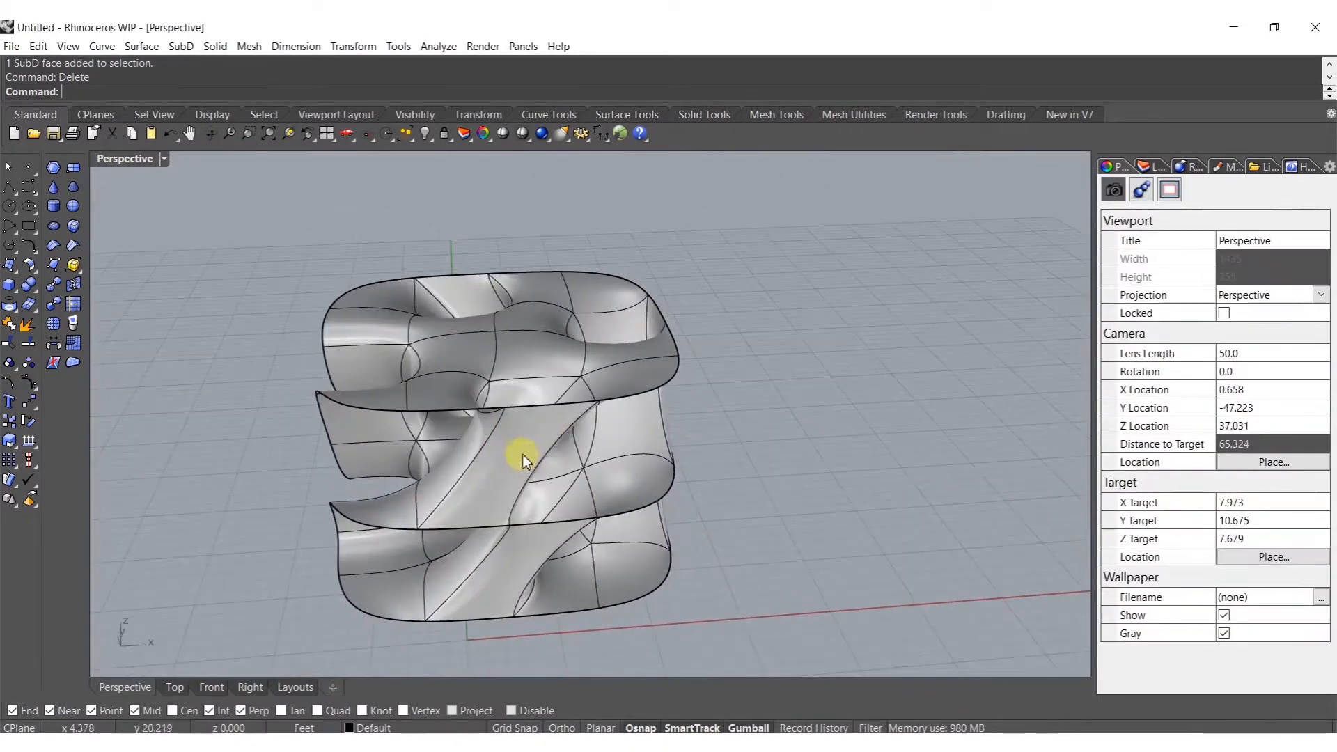
pyautogui.keyDown('ctrl'); pyautogui.keyDown('shift'); pyautogui.click(522, 454); pyautogui.keyUp('shift'); pyautogui.keyUp('ctrl')
pyautogui.keyDown('shift'); pyautogui.moveTo(570, 517); pyautogui.dragTo(537, 433, button='right'); pyautogui.keyUp('shift')
pyautogui.keyDown('ctrl'); pyautogui.keyDown('shift'); pyautogui.click(503, 468); pyautogui.keyUp('shift'); pyautogui.keyUp('ctrl')
pyautogui.press('Delete')
# Delete the outward-facing faces of the upper and lower bridges on the positive X and positive Y sides
pyautogui.keyDown('ctrl'); pyautogui.keyDown('shift'); pyautogui.click(578, 412); pyautogui.keyUp('shift'); pyautogui.keyUp('ctrl')
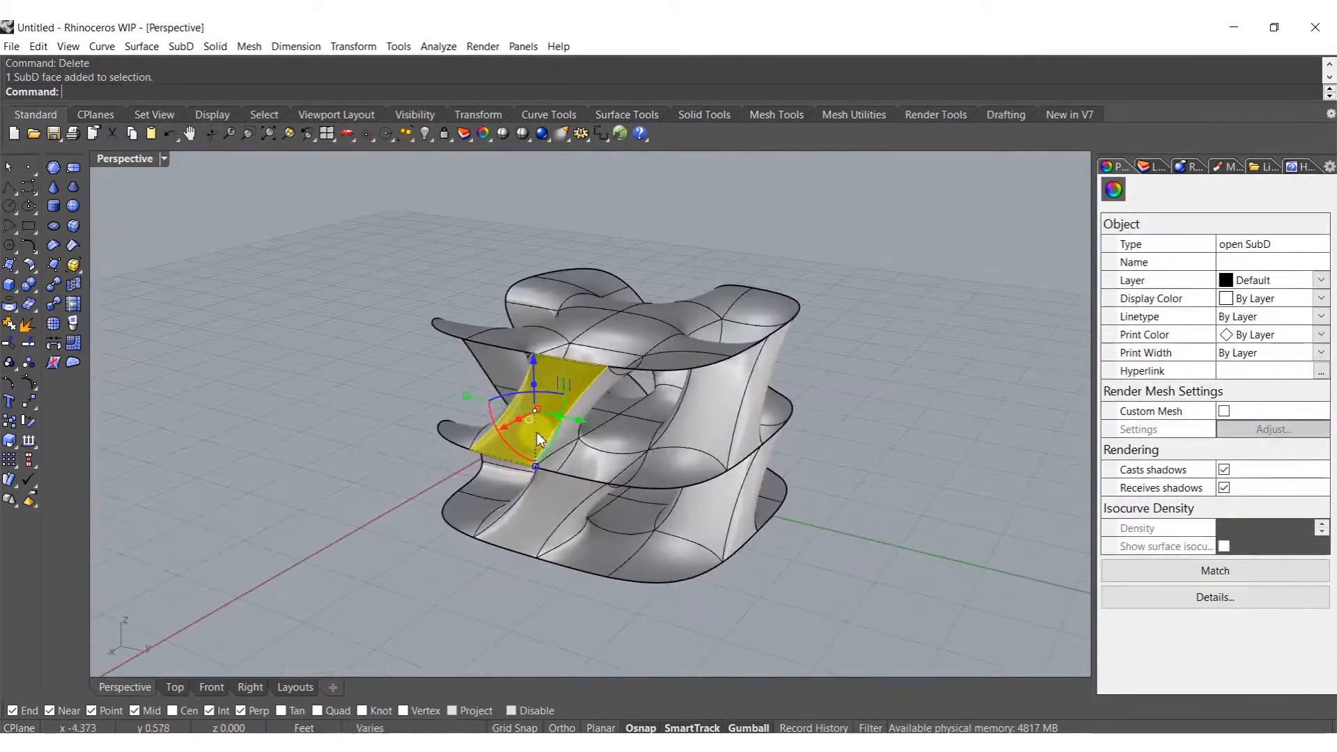
pyautogui.press('Delete')
pyautogui.keyDown('ctrl'); pyautogui.keyDown('shift'); pyautogui.click(543, 506); pyautogui.keyUp('shift'); pyautogui.keyUp('ctrl')
pyautogui.keyDown('ctrl'); pyautogui.keyDown('shift'); pyautogui.click(546, 406); pyautogui.keyUp('shift'); pyautogui.keyUp('ctrl')
pyautogui.moveTo(546, 405); pyautogui.dragTo(922, 340, button='right')
pyautogui.press('Delete')
pyautogui.keyDown('ctrl'); pyautogui.keyDown('shift'); pyautogui.click(613, 449); pyautogui.keyUp('shift'); pyautogui.keyUp('ctrl')
pyautogui.press('Delete')
# Convert the bridged SubD to NURBS with DeleteInputObjects set to No
pyautogui.moveTo(516, 339); pyautogui.dragTo(444, 463, button='right')
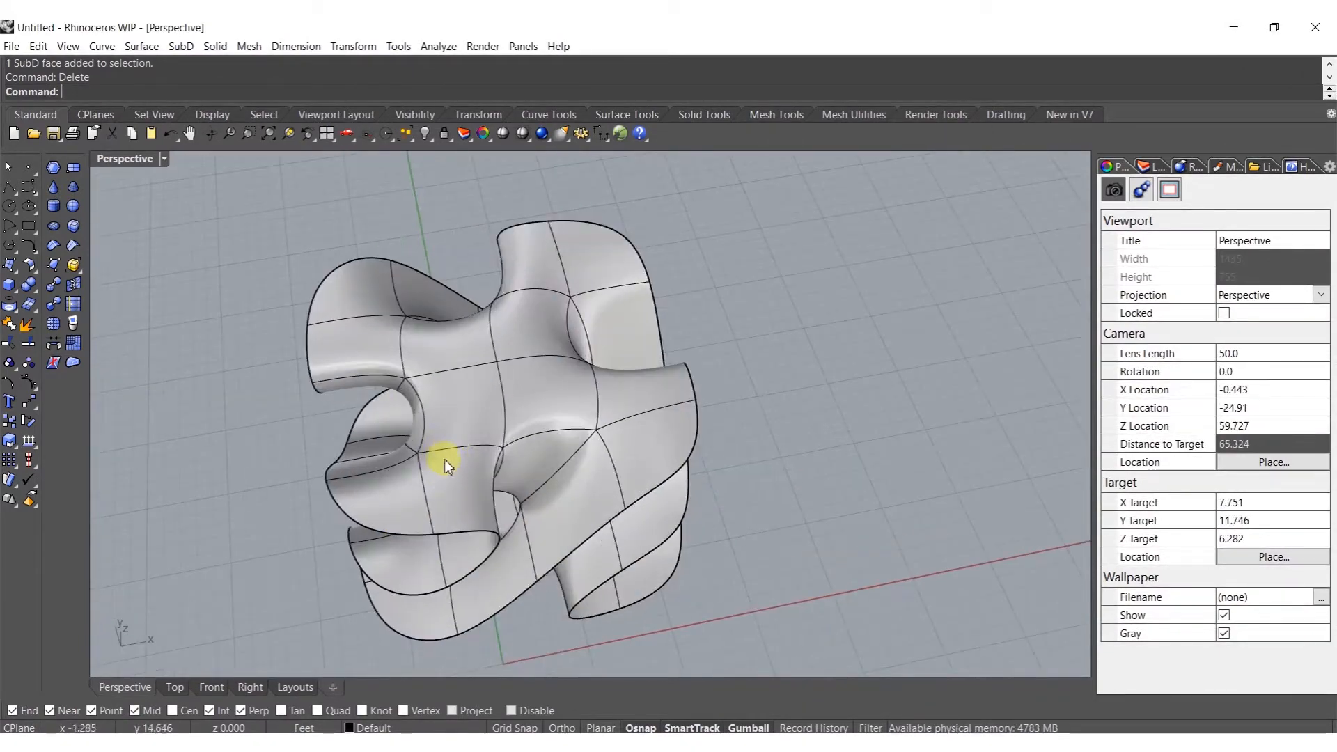
pyautogui.click(490, 381)
pyautogui.moveTo(490, 380); pyautogui.dragTo(487, 412, button='right')
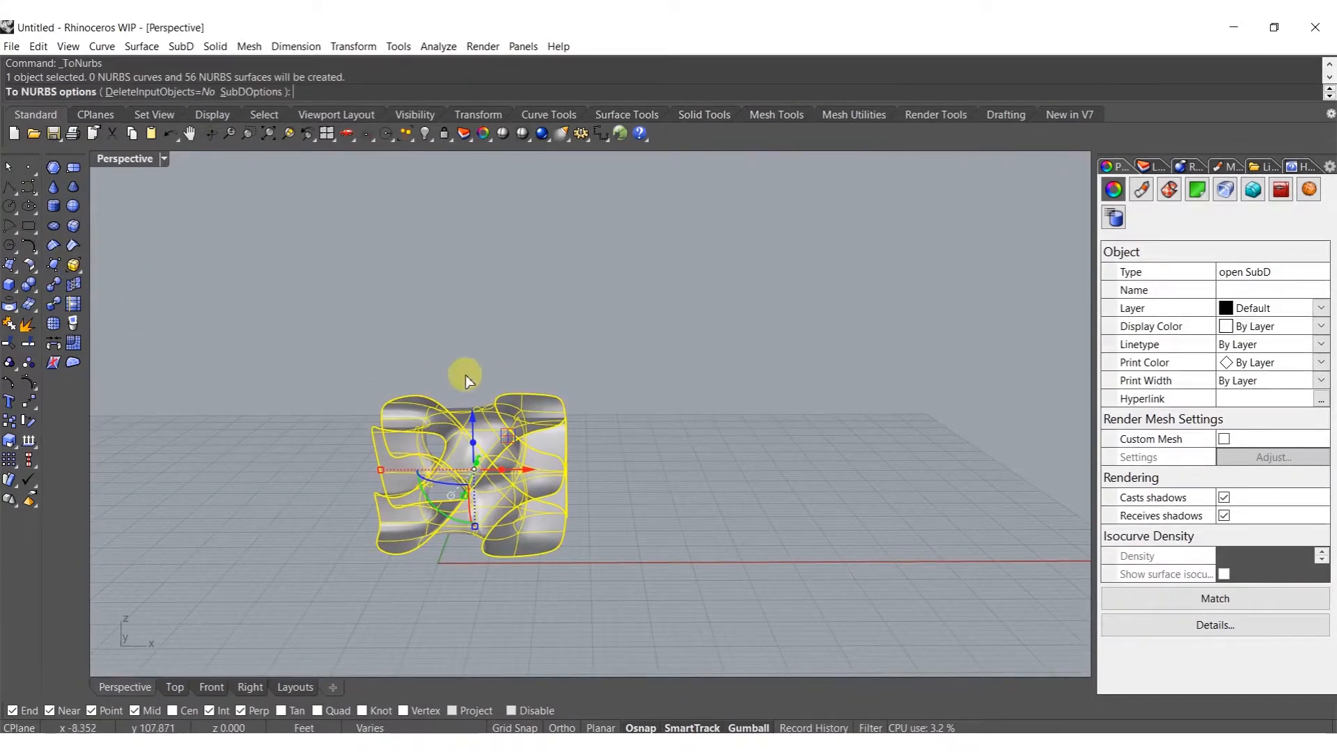
pyautogui.press('Return')
# Place the NURBS polysurface beside the original SubD along the X axis and compare the two forms
pyautogui.moveTo(511, 311); pyautogui.dragTo(443, 452, button='right')
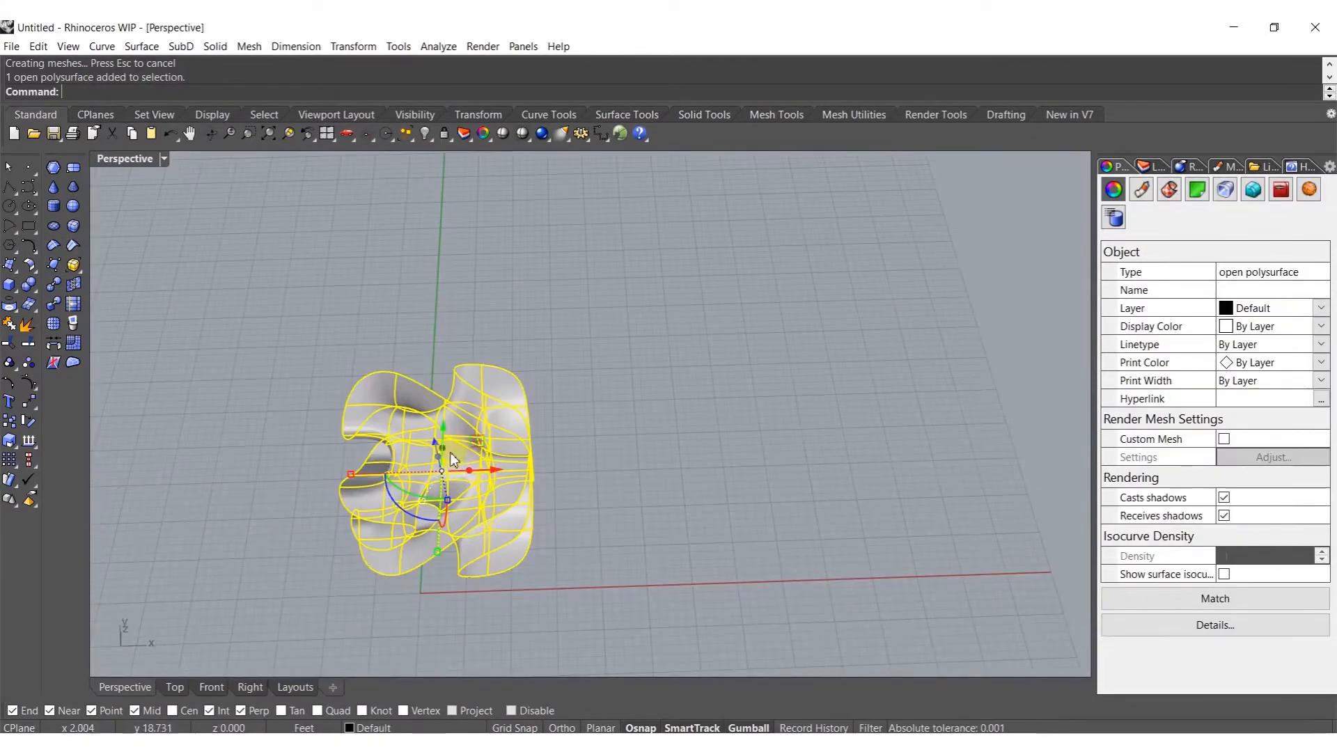
pyautogui.keyDown('alt'); pyautogui.moveTo(496, 472); pyautogui.dragTo(753, 465); pyautogui.keyUp('alt')
pyautogui.click(632, 268)
pyautogui.keyDown('shift'); pyautogui.moveTo(693, 473); pyautogui.dragTo(450, 542, button='right'); pyautogui.keyUp('shift')
pyautogui.scroll(4, 597, 462)
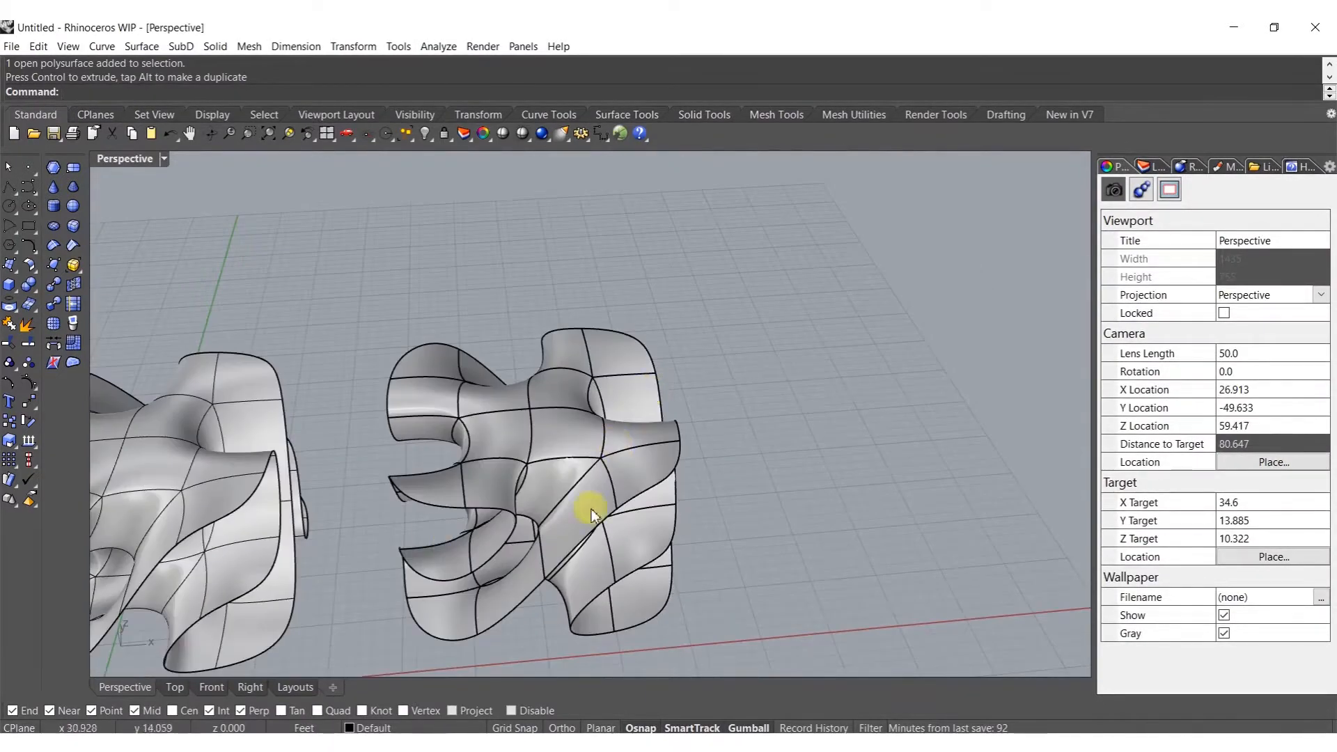
pyautogui.keyDown('shift'); pyautogui.moveTo(496, 500); pyautogui.dragTo(717, 462, button='right'); pyautogui.keyUp('shift')
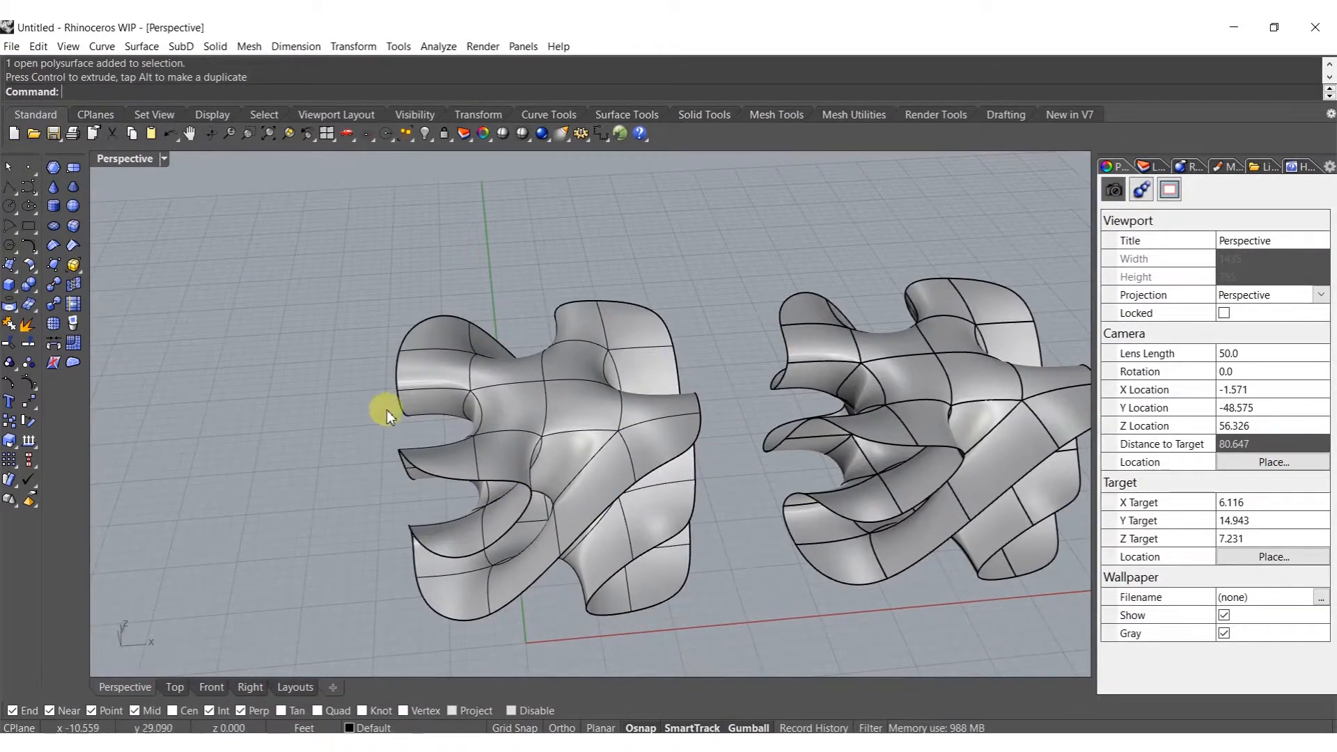
pyautogui.keyDown('shift'); pyautogui.moveTo(945, 462); pyautogui.dragTo(478, 382, button='right'); pyautogui.keyUp('shift')
pyautogui.scroll(6, 496, 475)
pyautogui.scroll(-7, 476, 326)
# Switch to Grasshopper and add a Brep parameter that references the offset polysurface
pyautogui.click(495, 317)
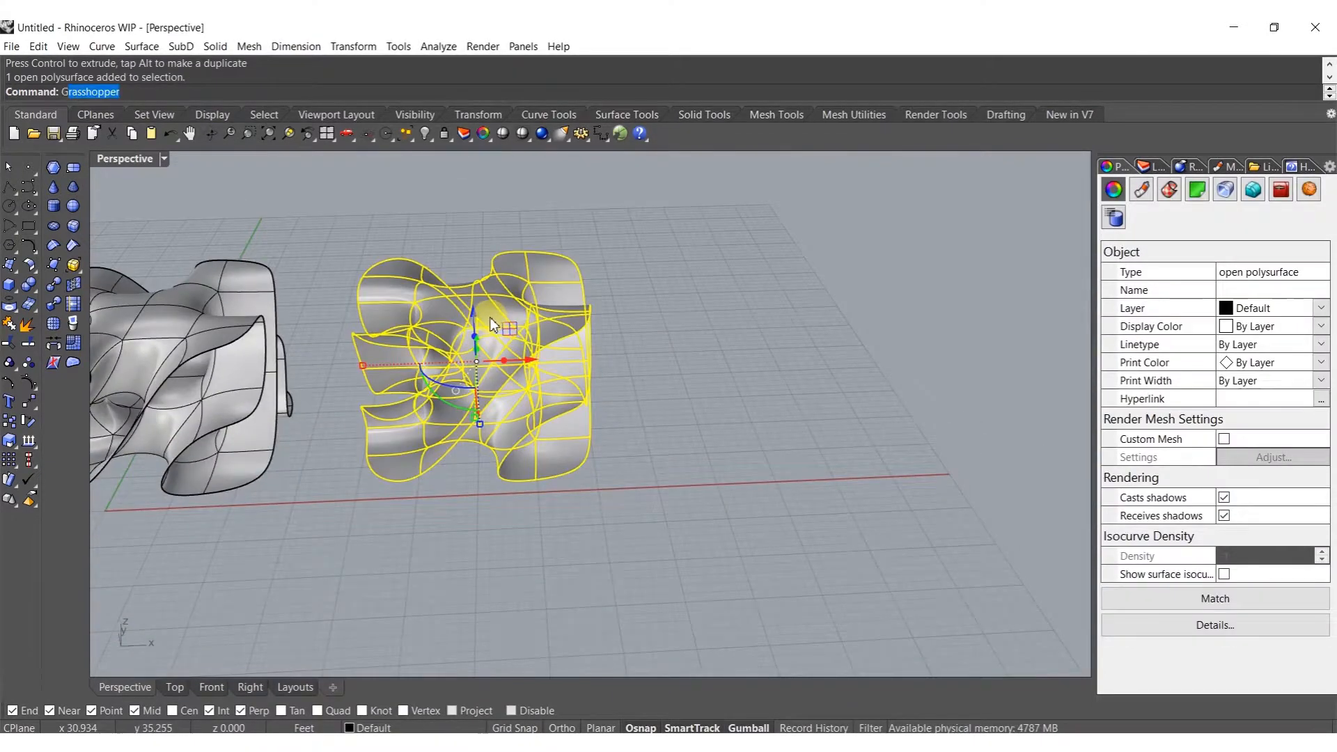
pyautogui.press('Return')
pyautogui.doubleClick(735, 319)
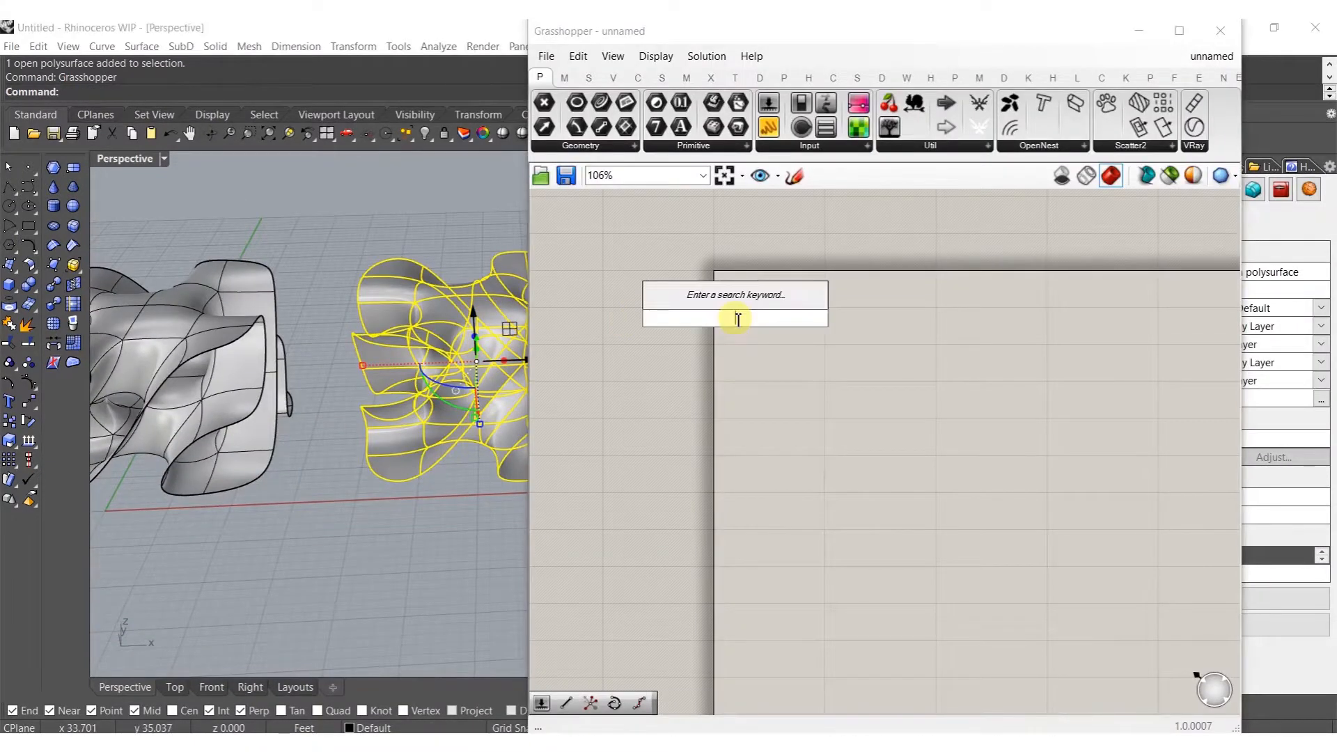
pyautogui.write('brep')
pyautogui.press('Return')
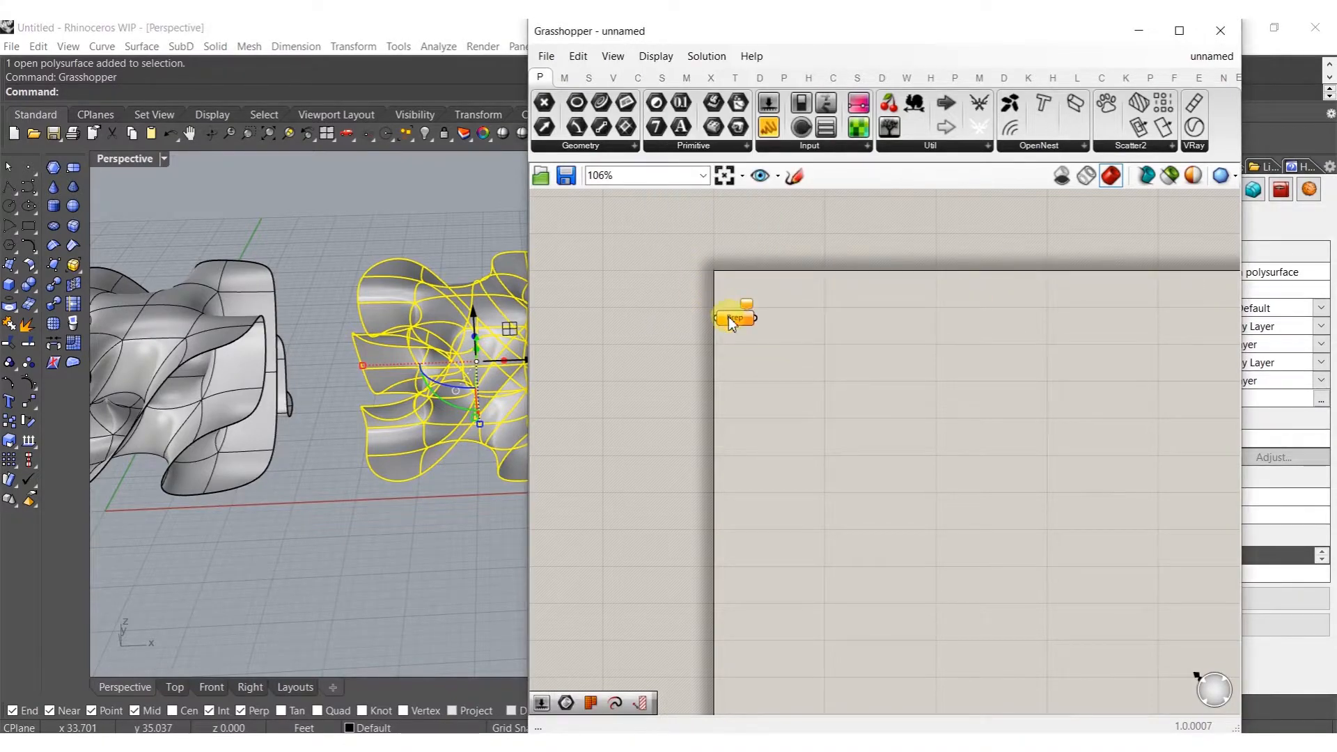
pyautogui.rightClick(729, 323)
pyautogui.click(783, 517)
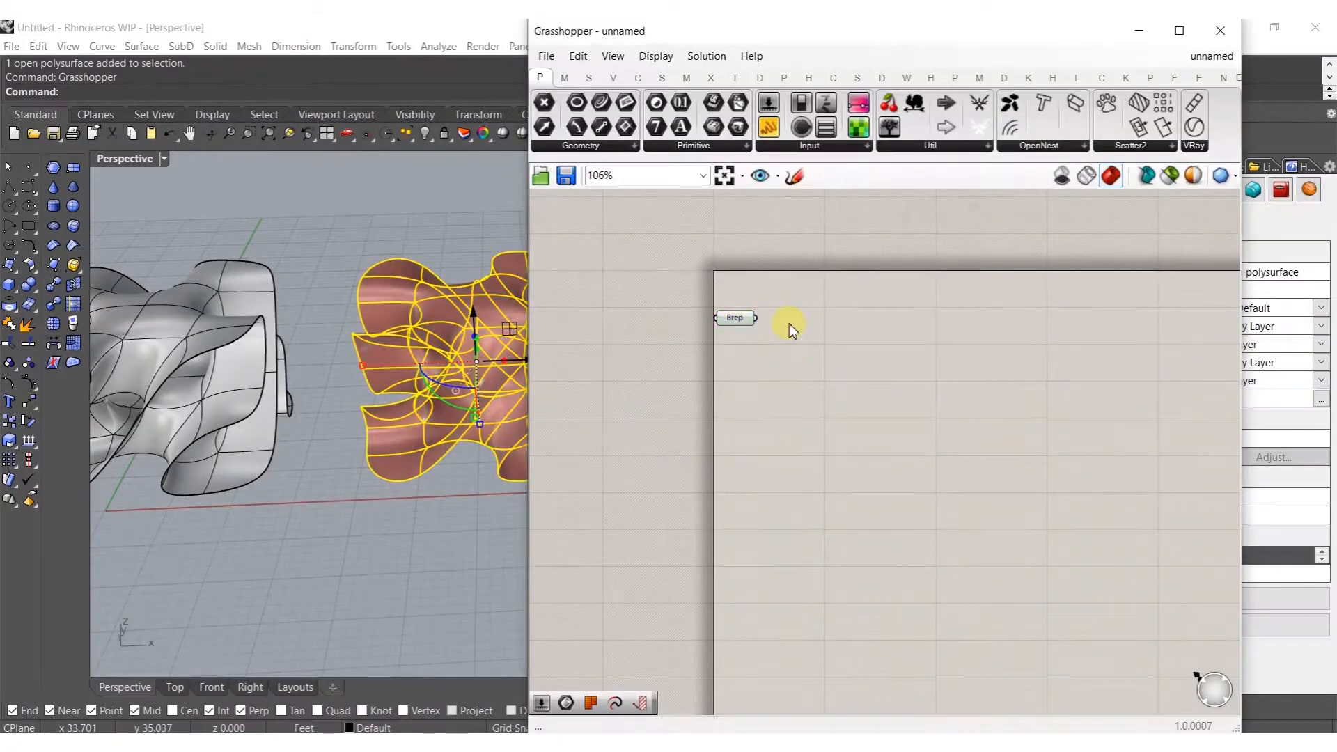
# Add a Deconstruct Brep component next to the Brep parameter
pyautogui.doubleClick(792, 330)
pyautogui.write('de')
pyautogui.click(775, 98)
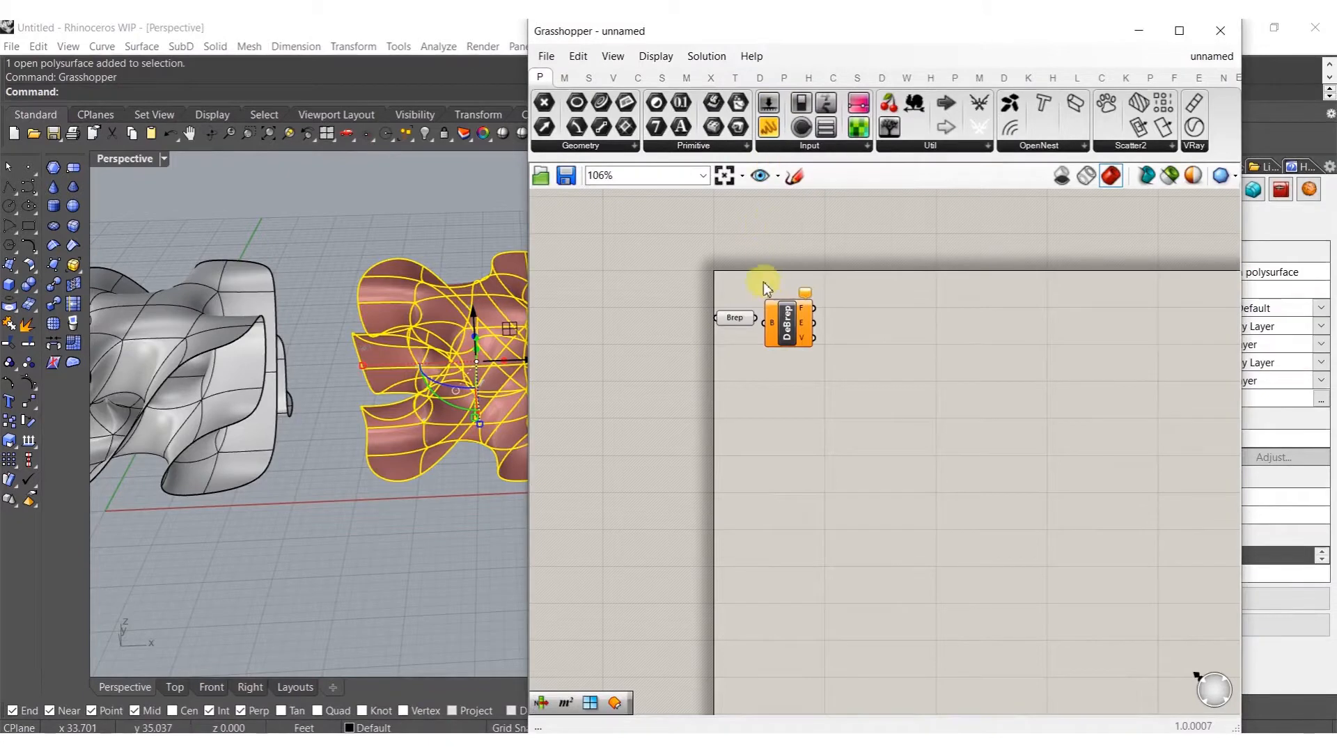
# Connect the Brep parameter to the Deconstruct Brep component's input
pyautogui.moveTo(770, 328); pyautogui.dragTo(772, 324)
pyautogui.click(787, 326)
pyautogui.click(794, 372)
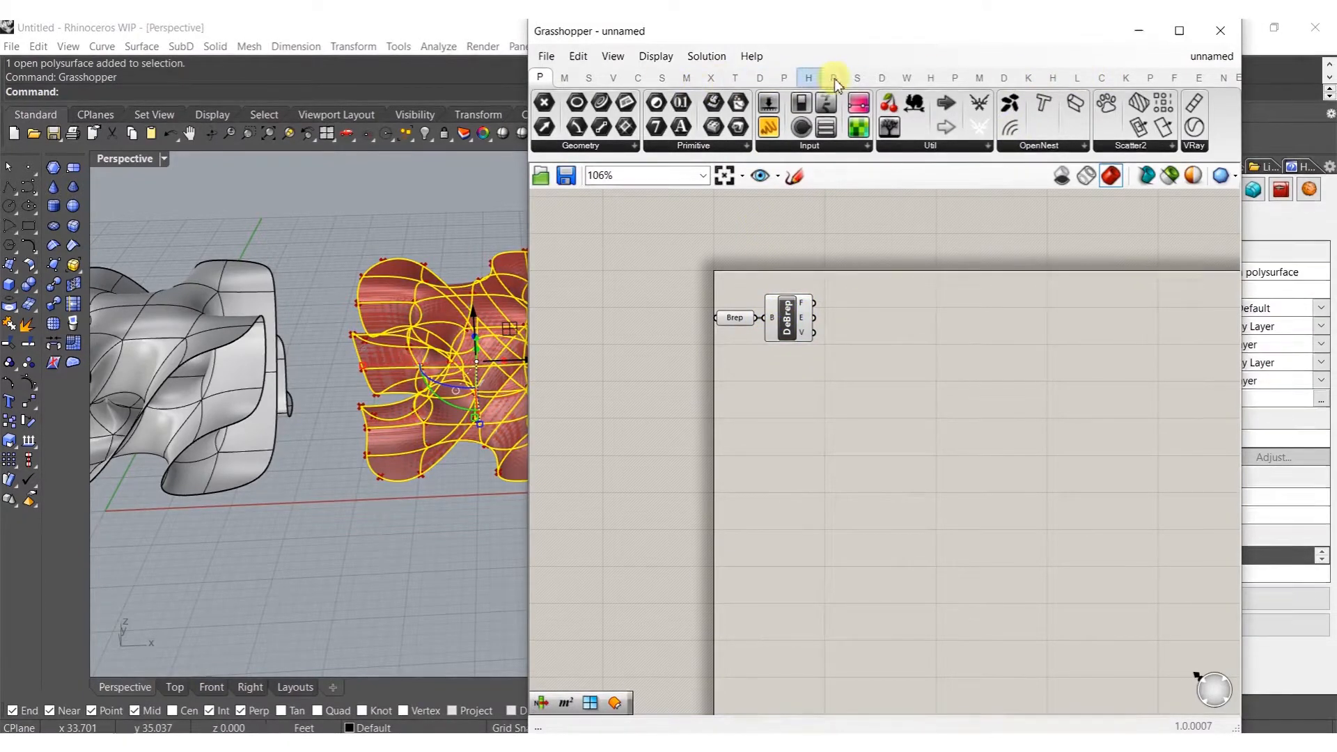
# Add a LunchBox staggered quad panels component and feed it the faces from Deconstruct Brep
pyautogui.click(1077, 79)
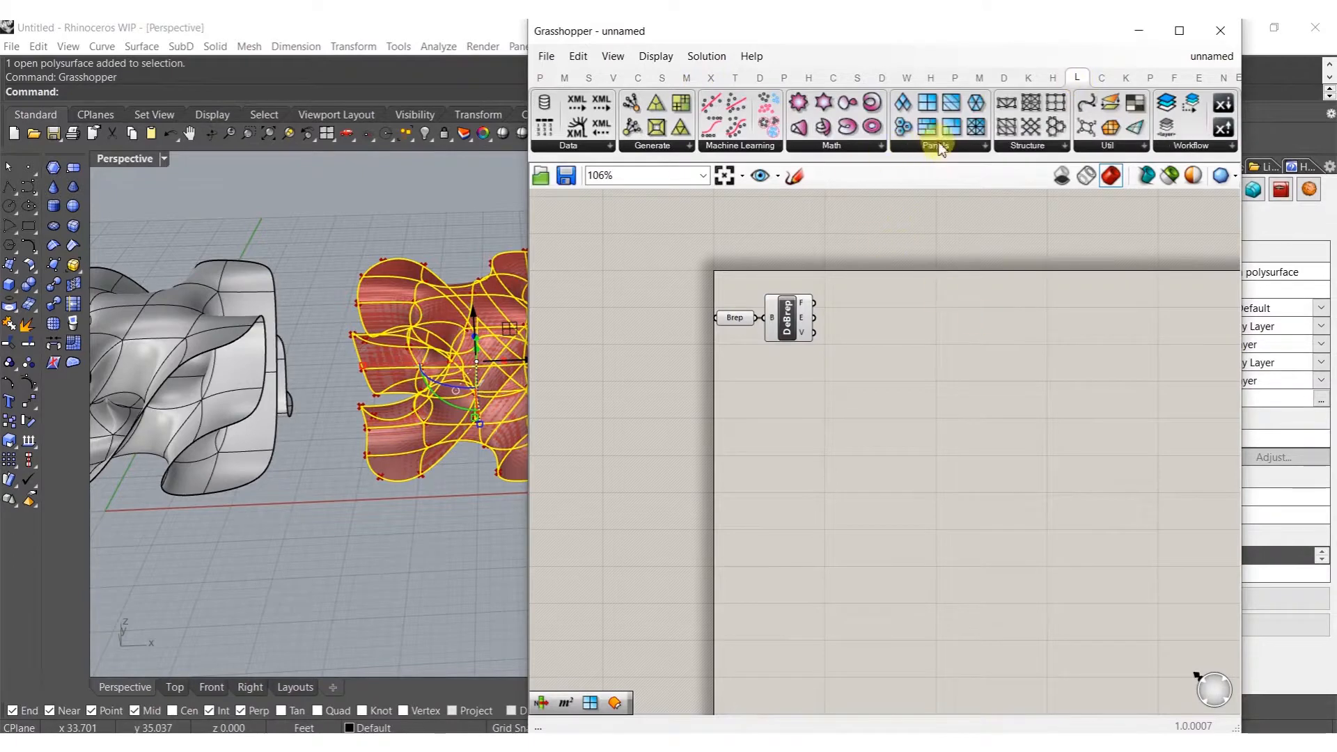
pyautogui.moveTo(952, 129); pyautogui.dragTo(888, 311)
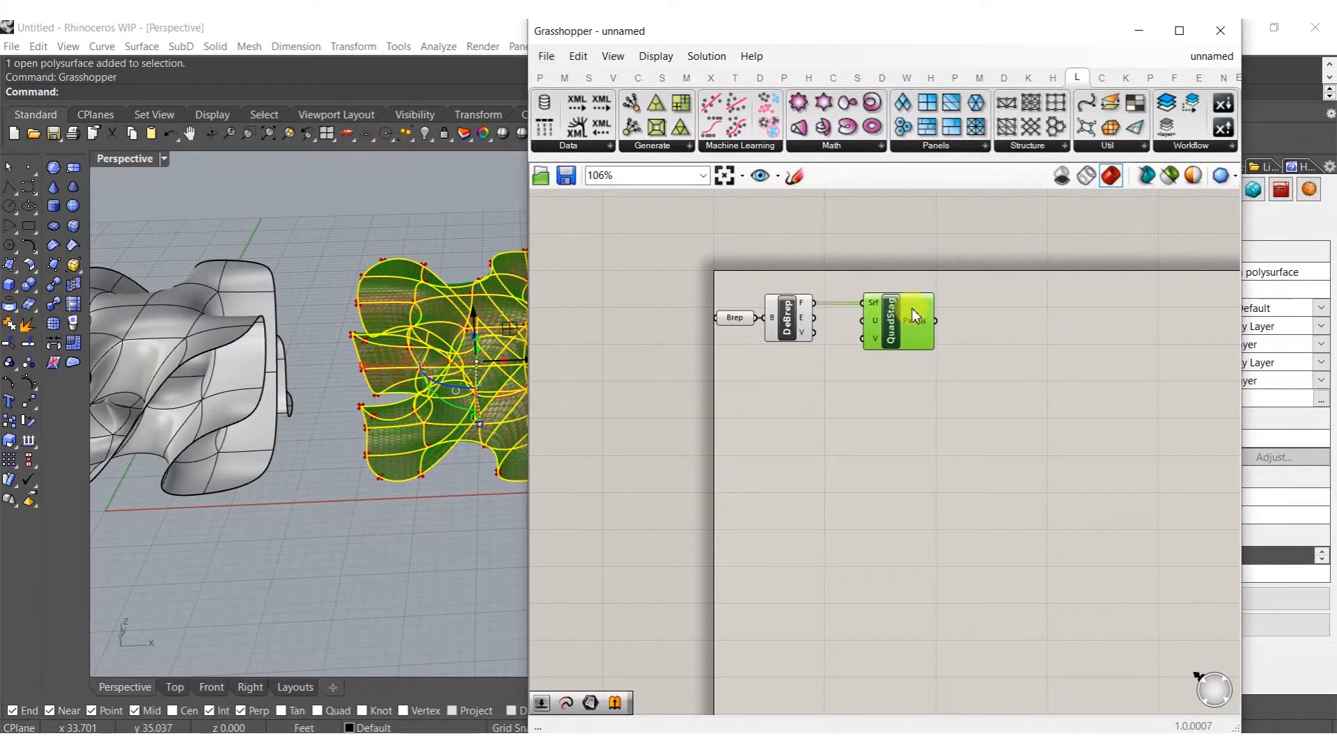
pyautogui.scroll(10, 312, 324)
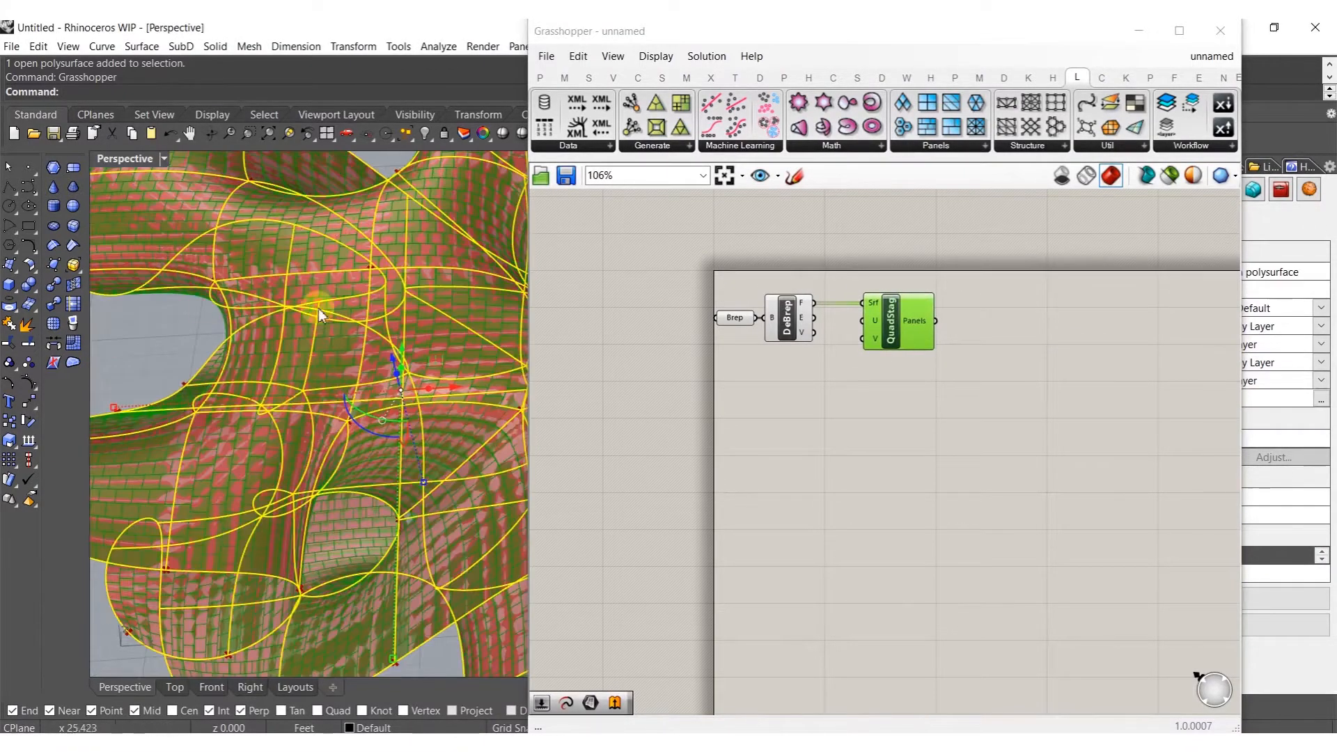
# Hide the selected NURBS polysurface in Rhino so that only the panel preview covers the form
pyautogui.scroll(-6, 342, 299)
pyautogui.hotkey('ctrl', 'h')
pyautogui.scroll(-3, 341, 376)
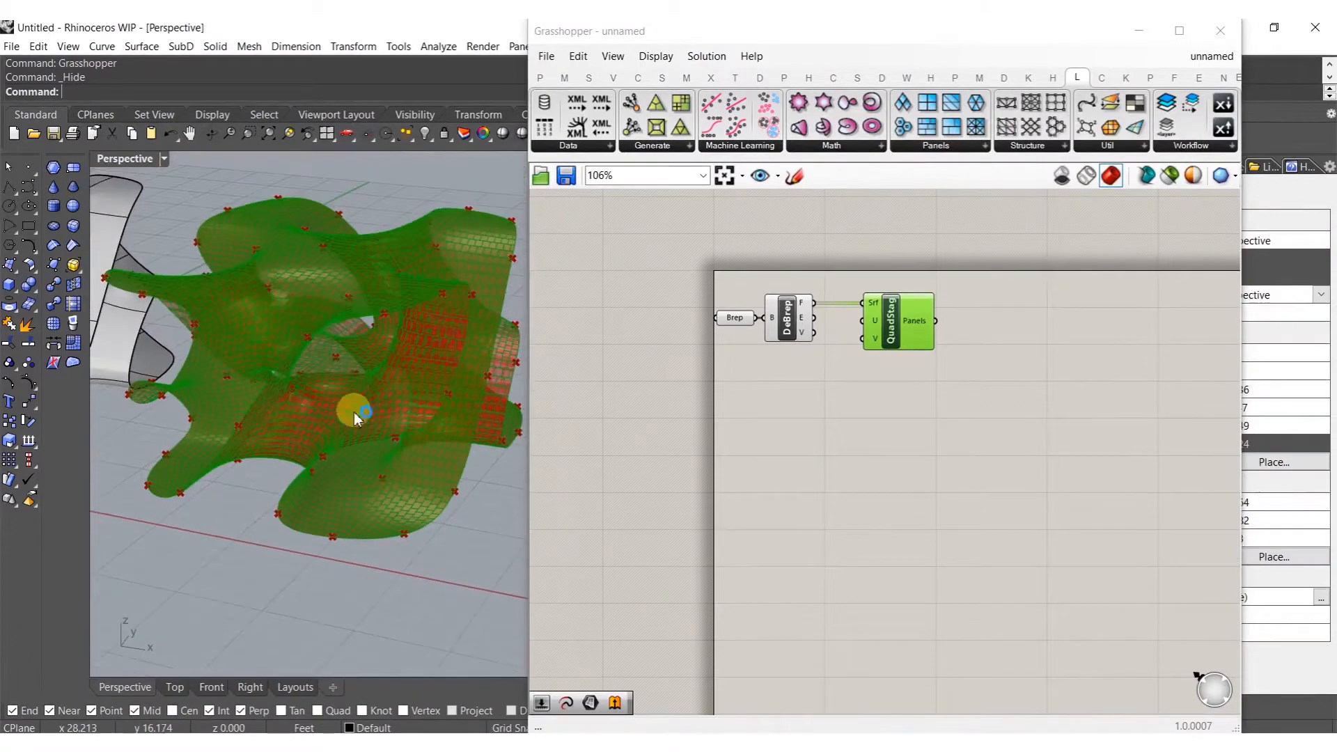
pyautogui.scroll(6, 354, 418)
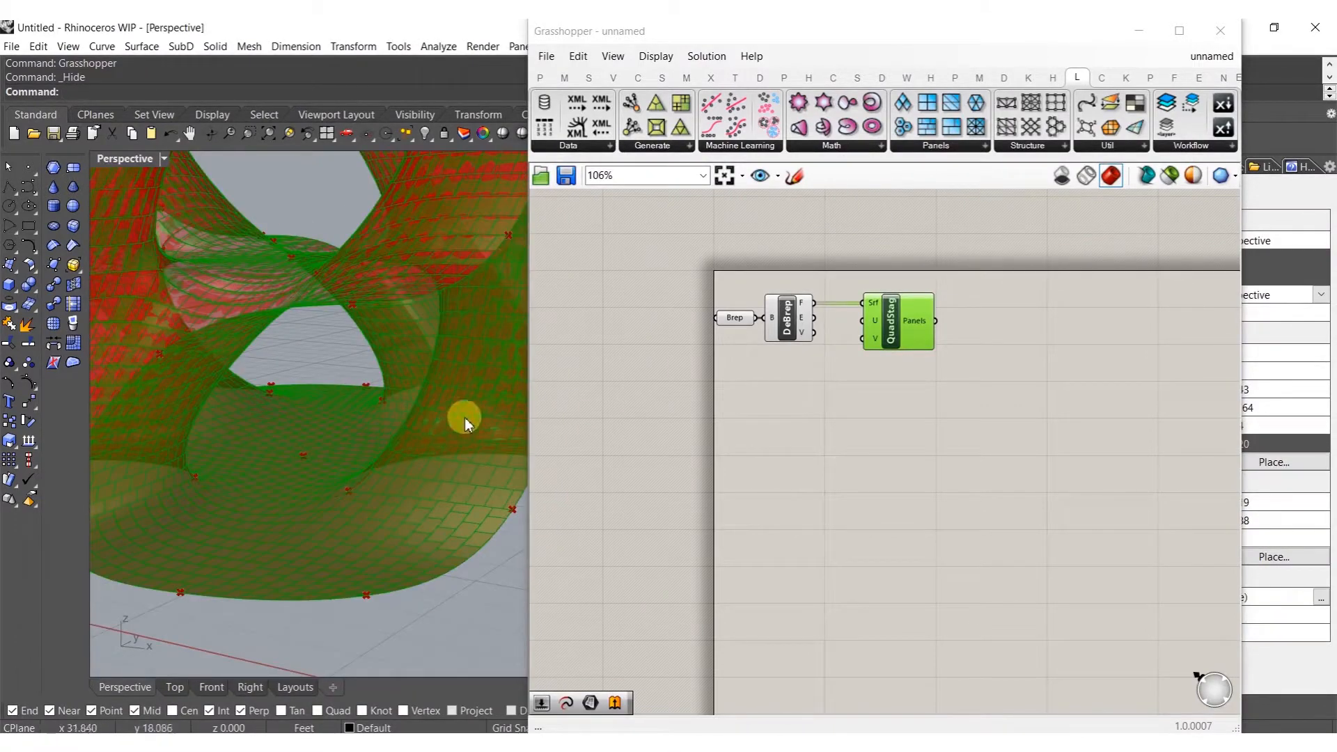
# Space the Deconstruct Brep and staggered quad panels components farther from the Brep parameter
pyautogui.moveTo(917, 386); pyautogui.dragTo(899, 319)
pyautogui.moveTo(921, 367); pyautogui.dragTo(833, 371, button='right')
pyautogui.click(987, 344)
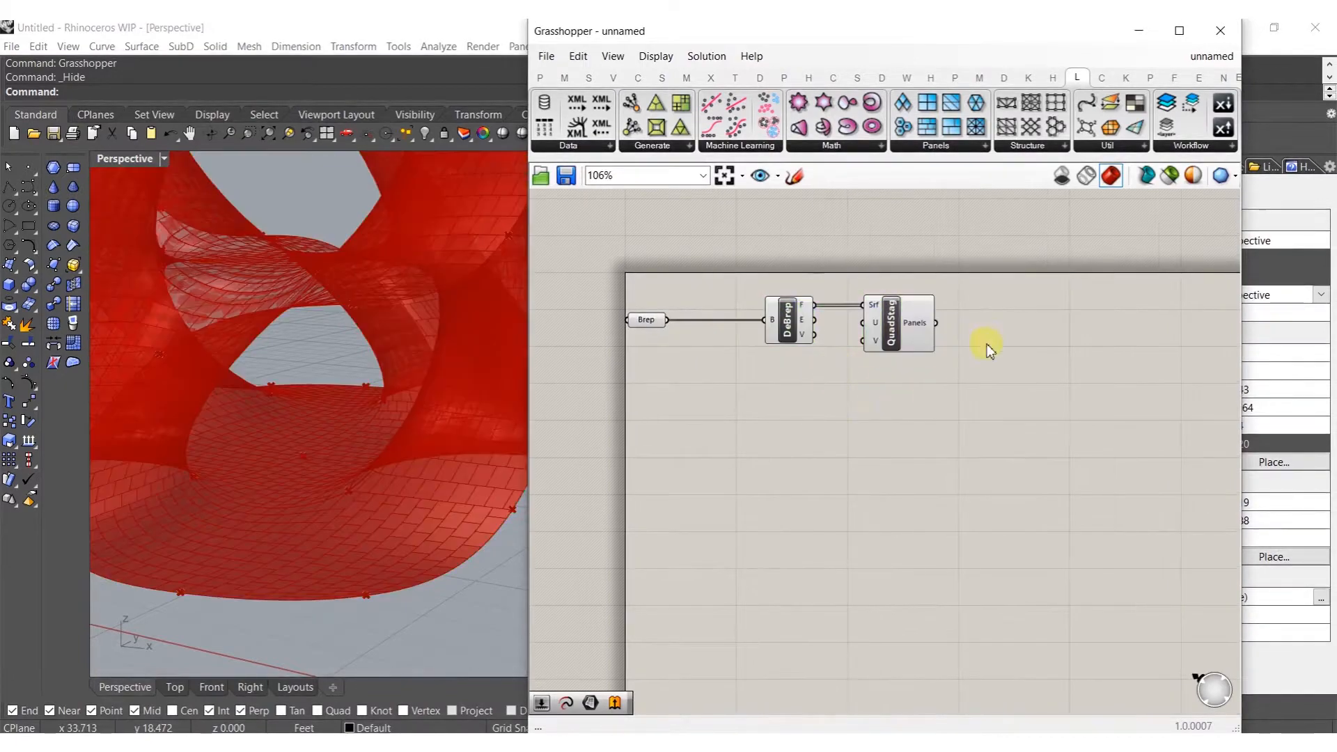
pyautogui.moveTo(1002, 342); pyautogui.dragTo(932, 344, button='right')
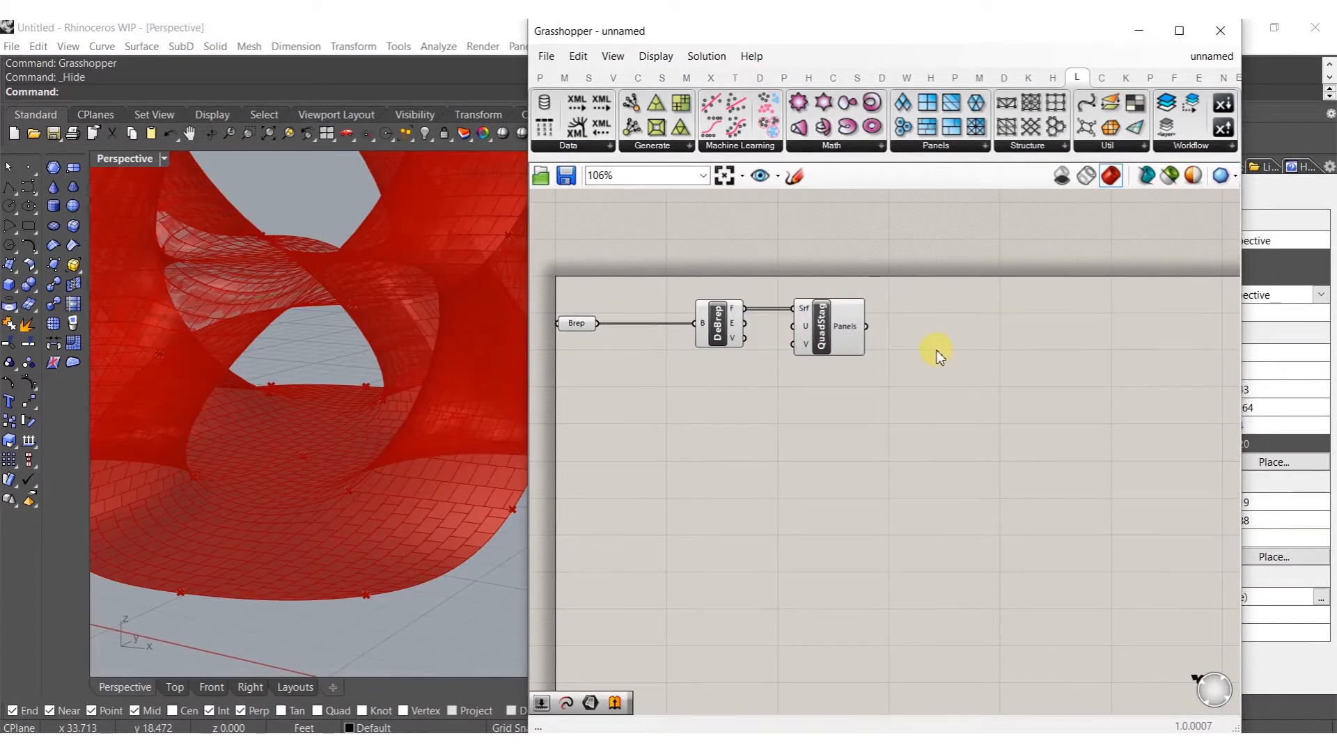
pyautogui.doubleClick(936, 355)
pyautogui.write('dec')
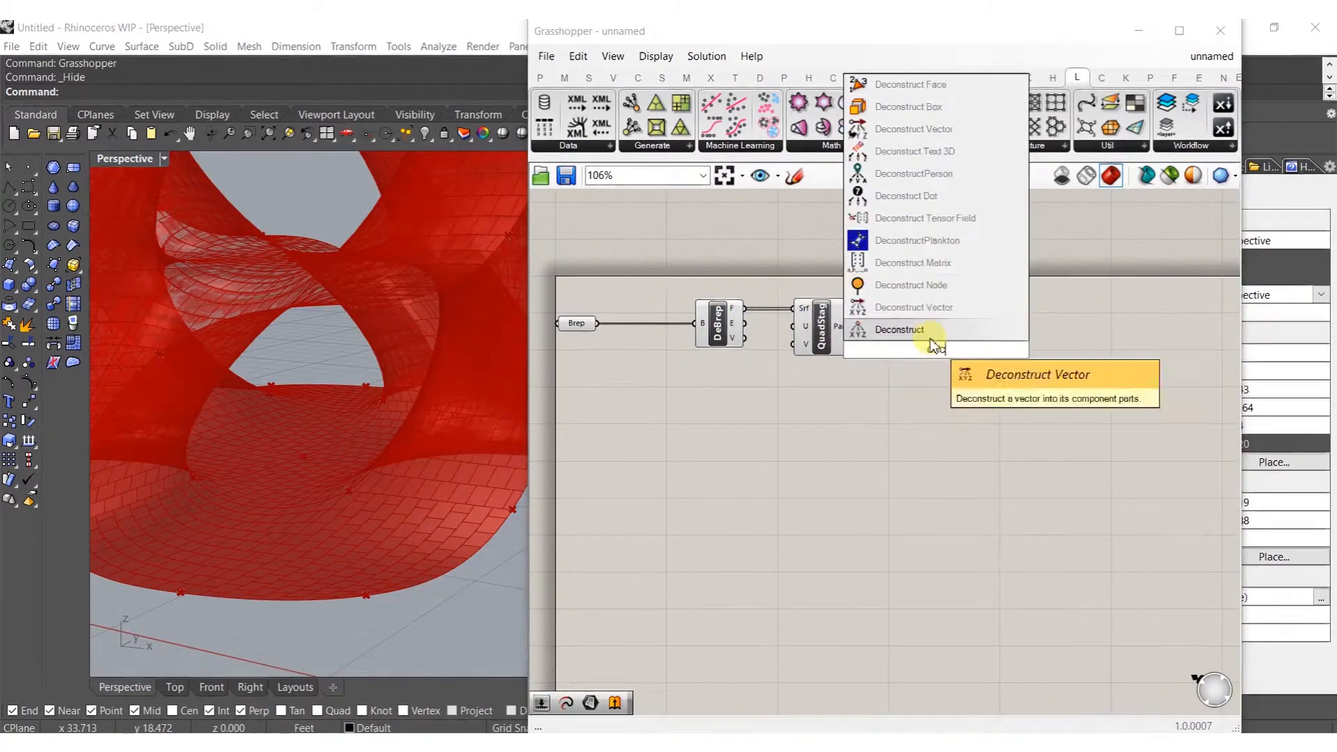
pyautogui.click(922, 114)
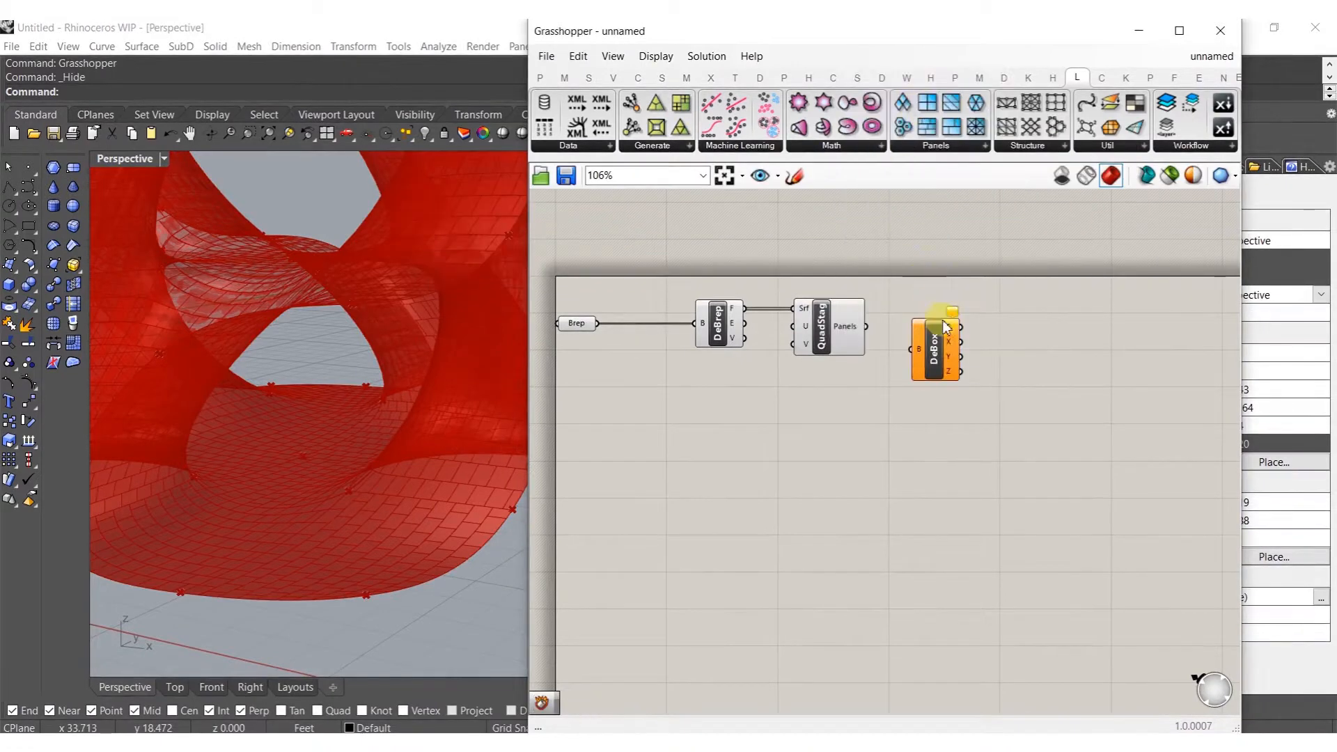
# Add a second Deconstruct Brep component and connect the Panels output of the quad panel component to it
pyautogui.doubleClick(924, 350)
pyautogui.write('dec')
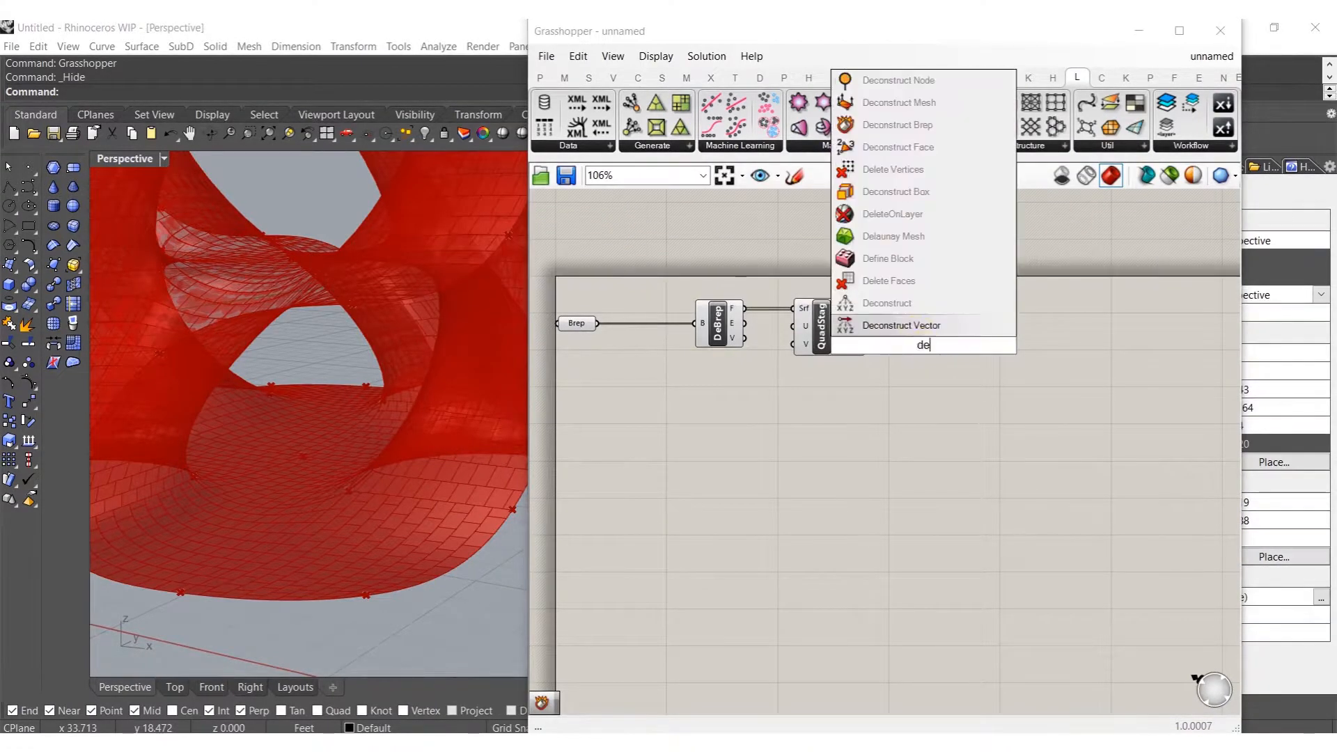
pyautogui.click(890, 137)
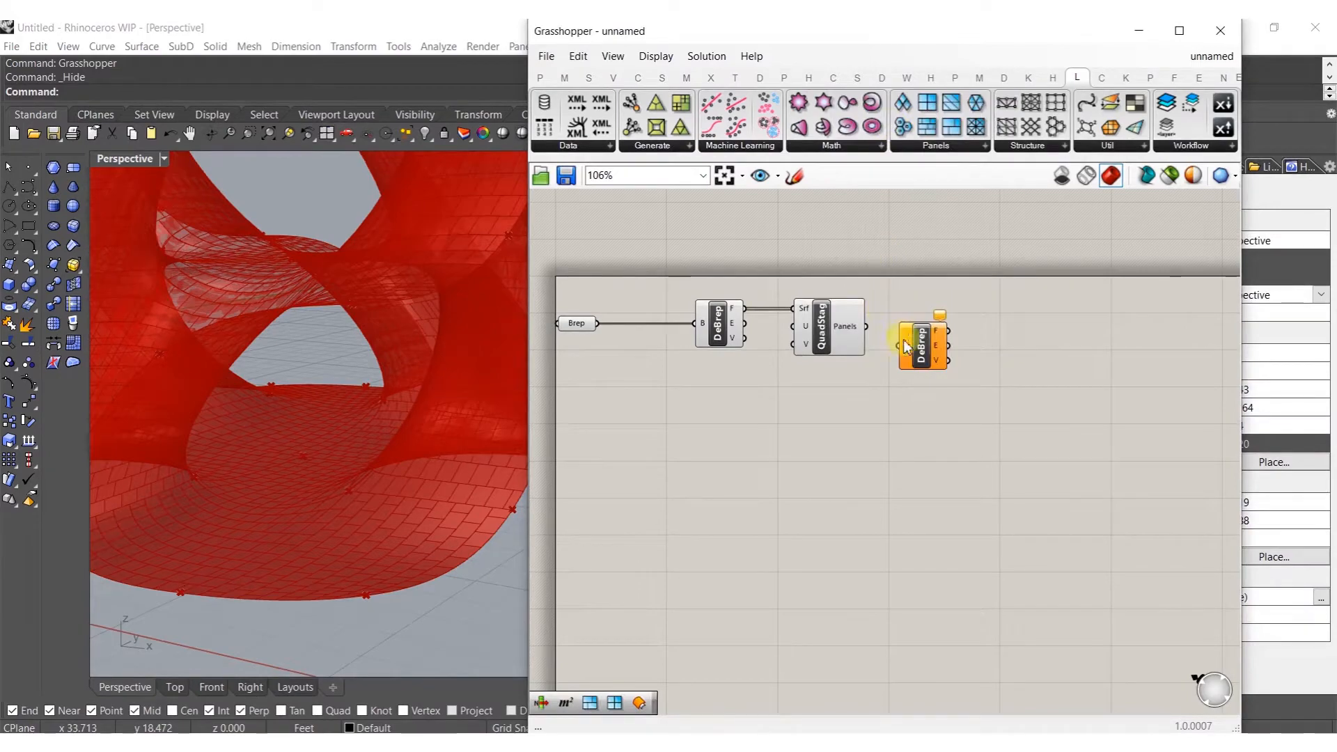
pyautogui.moveTo(910, 327); pyautogui.dragTo(890, 309)
pyautogui.moveTo(931, 331); pyautogui.dragTo(872, 336, button='right')
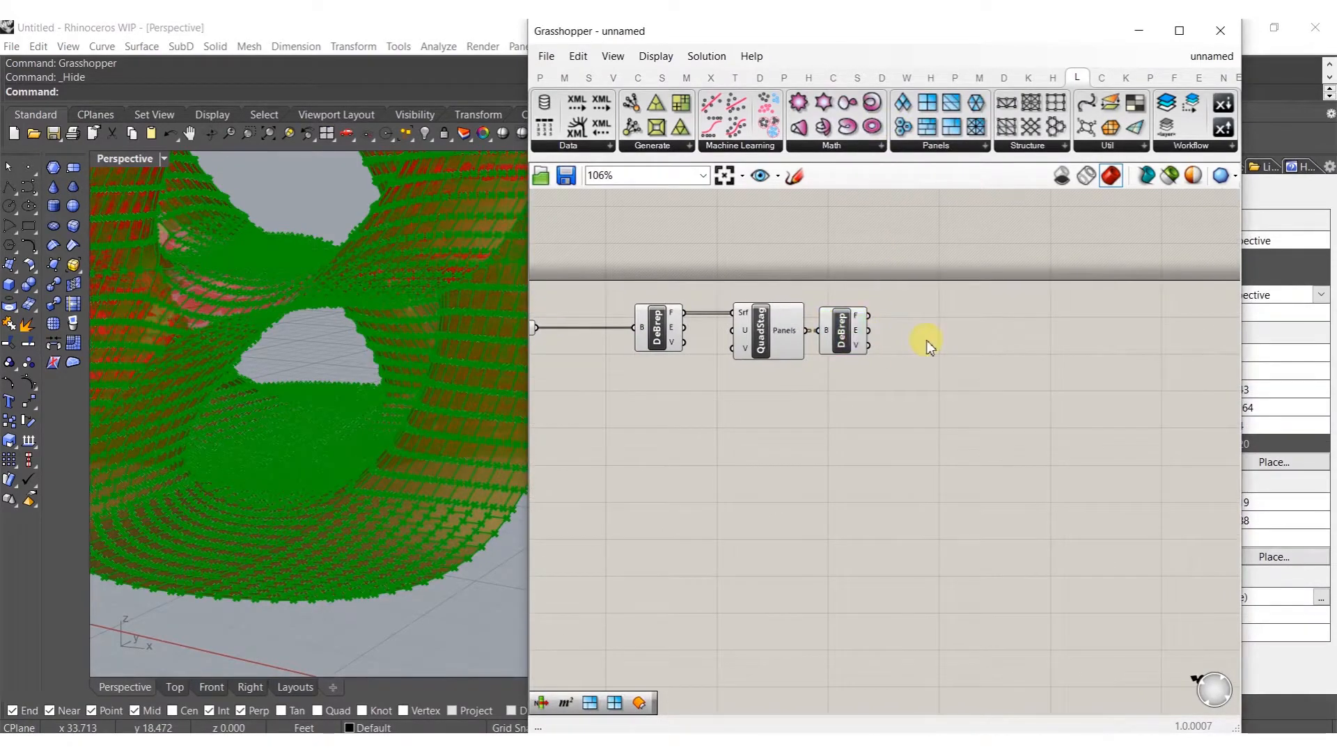
# Add a List Item component and connect the second Deconstruct Brep's edges output to its list input
pyautogui.doubleClick(927, 346)
pyautogui.write('item')
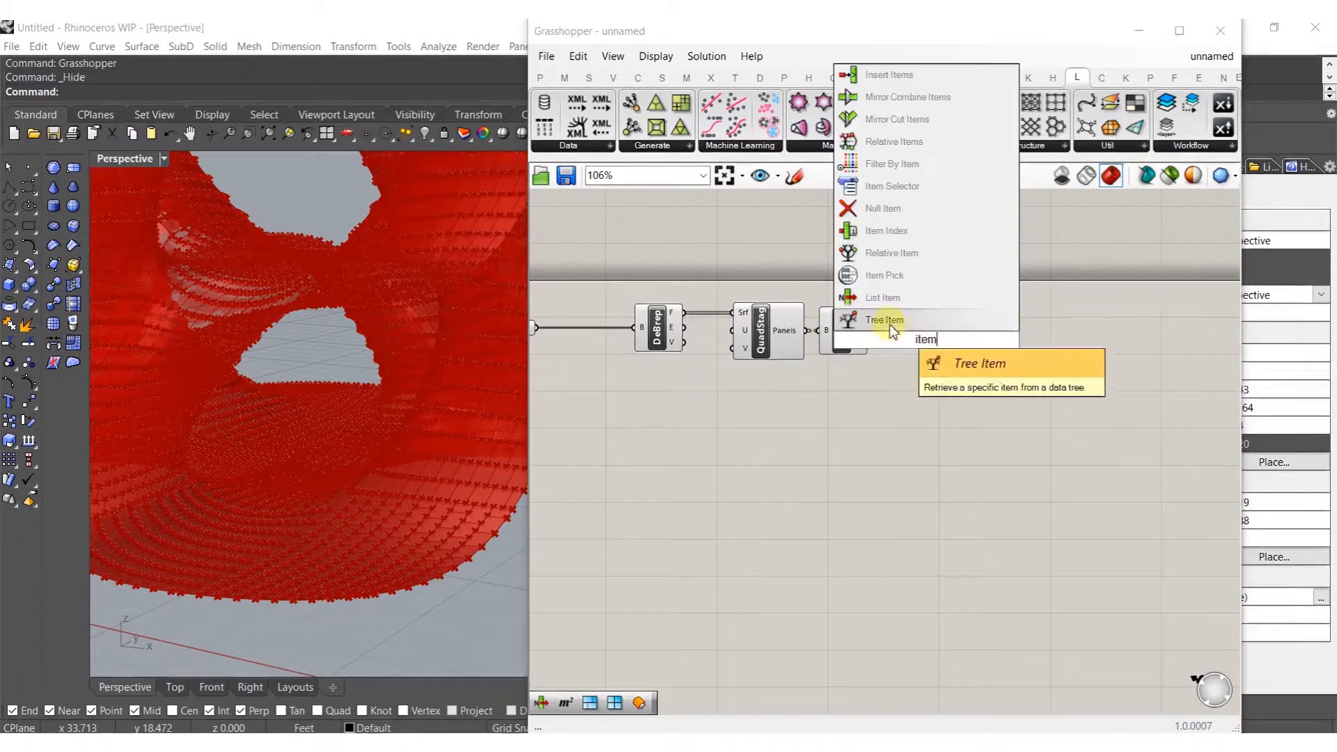
pyautogui.click(891, 320)
pyautogui.scroll(3, 900, 331)
pyautogui.moveTo(845, 330); pyautogui.dragTo(918, 352)
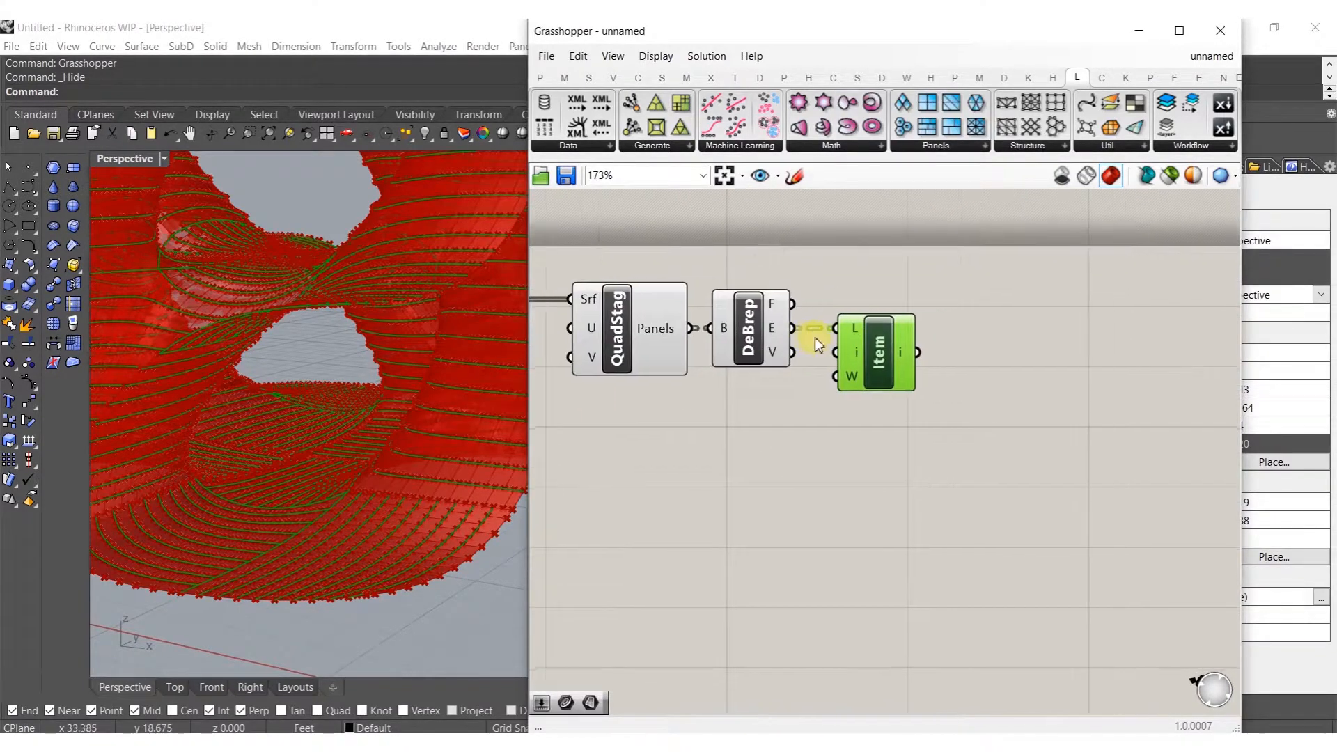
# Add a +1 output to the List Item component
pyautogui.scroll(8, 877, 428)
pyautogui.click(841, 481)
pyautogui.scroll(-6, 842, 449)
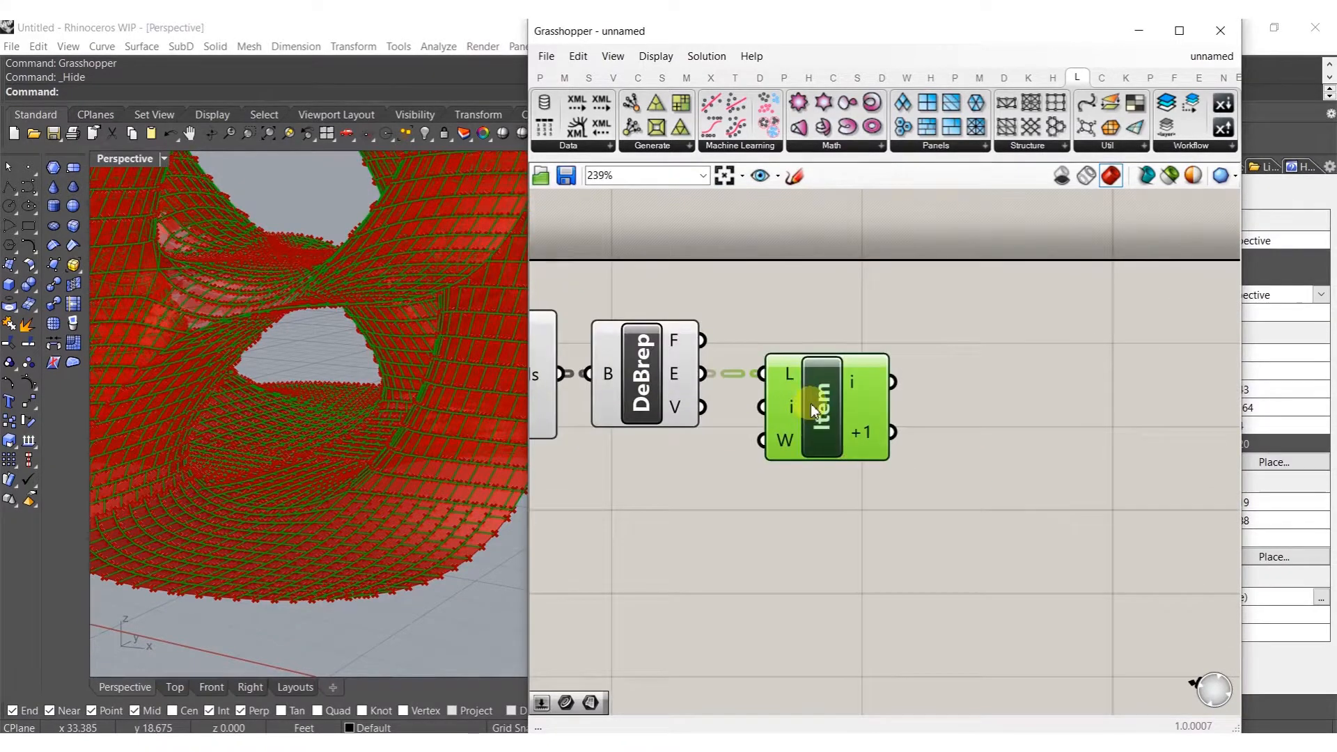
# Add a Curve parameter and connect List Item's +1 output to it
pyautogui.click(940, 460)
pyautogui.rightClick(940, 460)
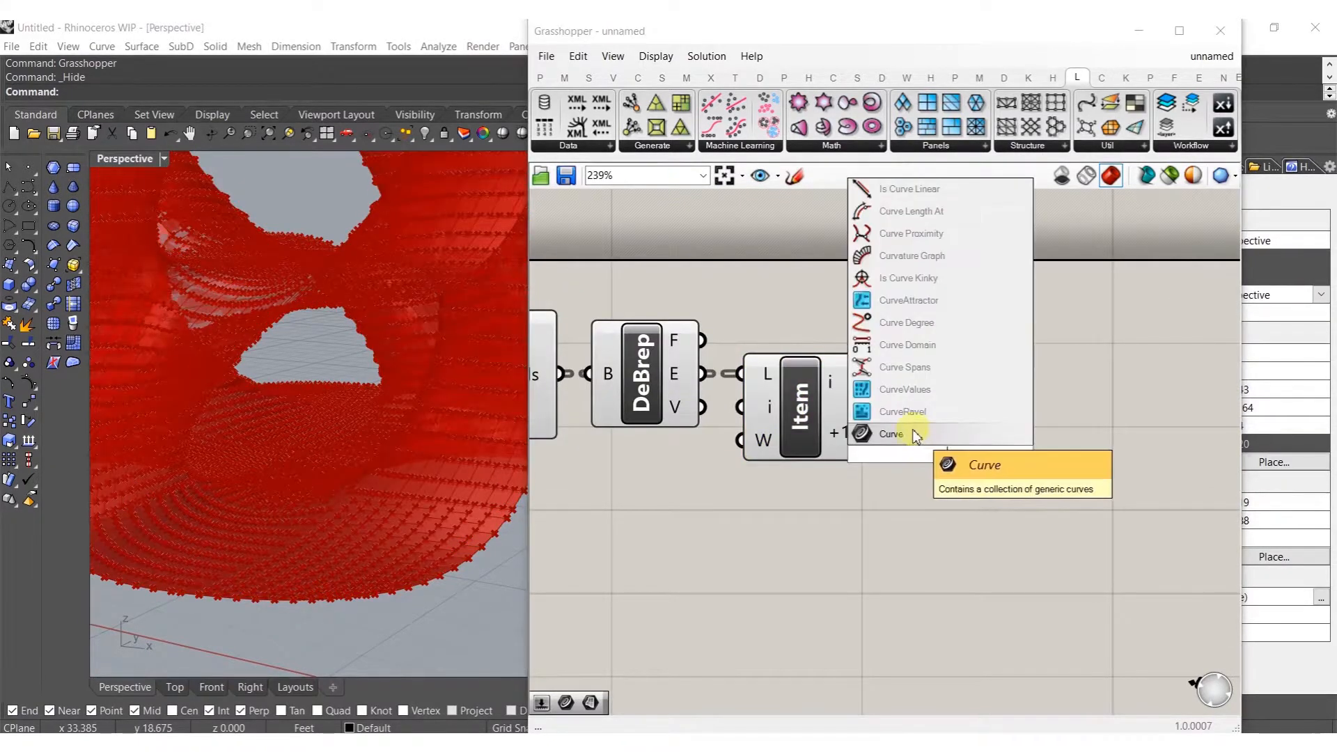
pyautogui.click(902, 434)
pyautogui.click(926, 443)
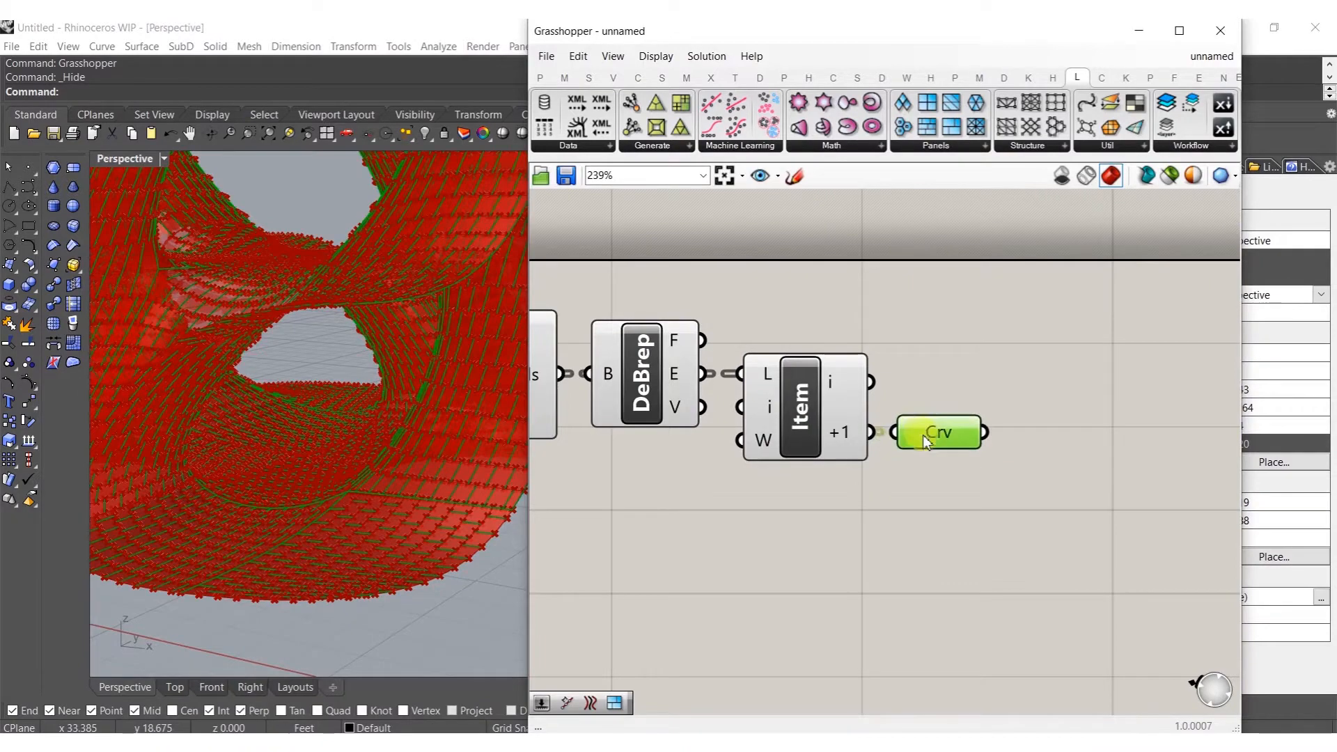
# Turn off the preview of every component except the Curve parameter and inspect the remaining edge lines in Rhino
pyautogui.moveTo(836, 508); pyautogui.dragTo(642, 304)
pyautogui.moveTo(604, 354); pyautogui.dragTo(938, 383, button='right')
pyautogui.keyDown('shift'); pyautogui.moveTo(921, 296); pyautogui.dragTo(779, 472); pyautogui.keyUp('shift')
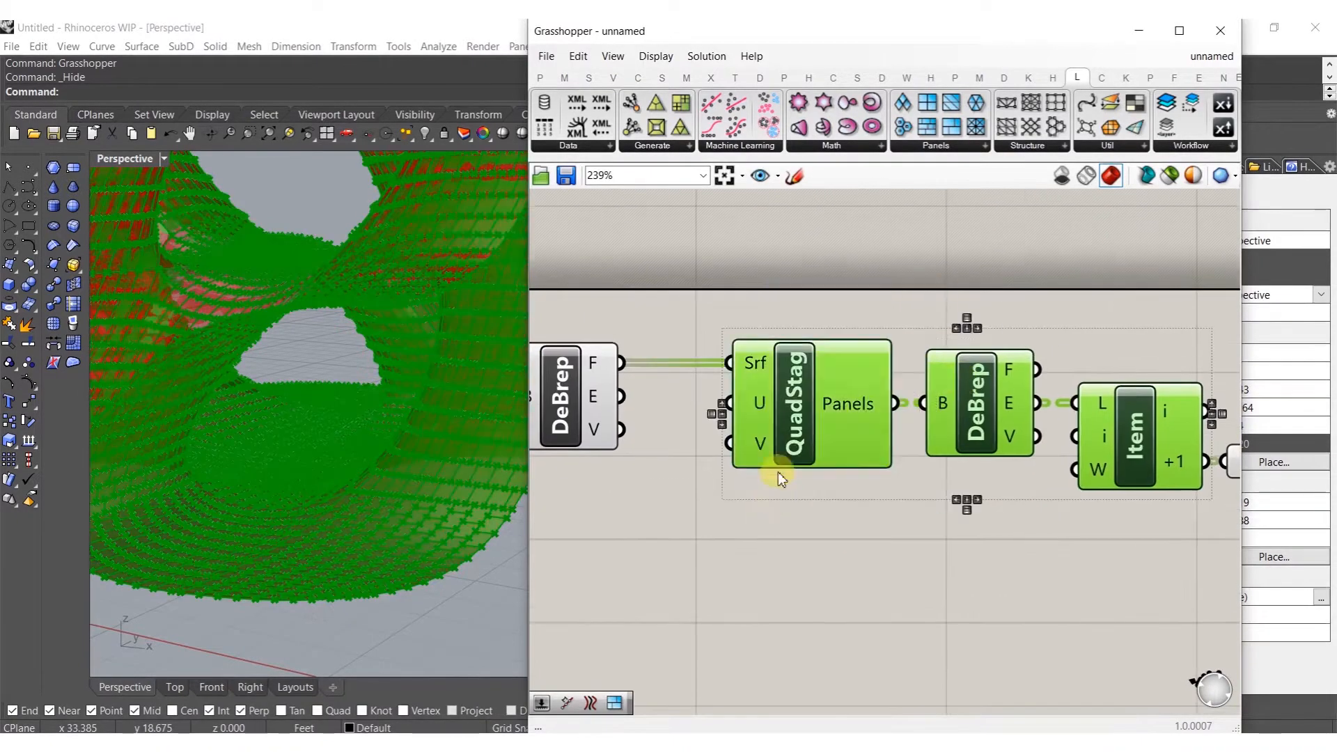
pyautogui.moveTo(649, 348); pyautogui.dragTo(783, 320, button='right')
pyautogui.scroll(-5, 701, 408)
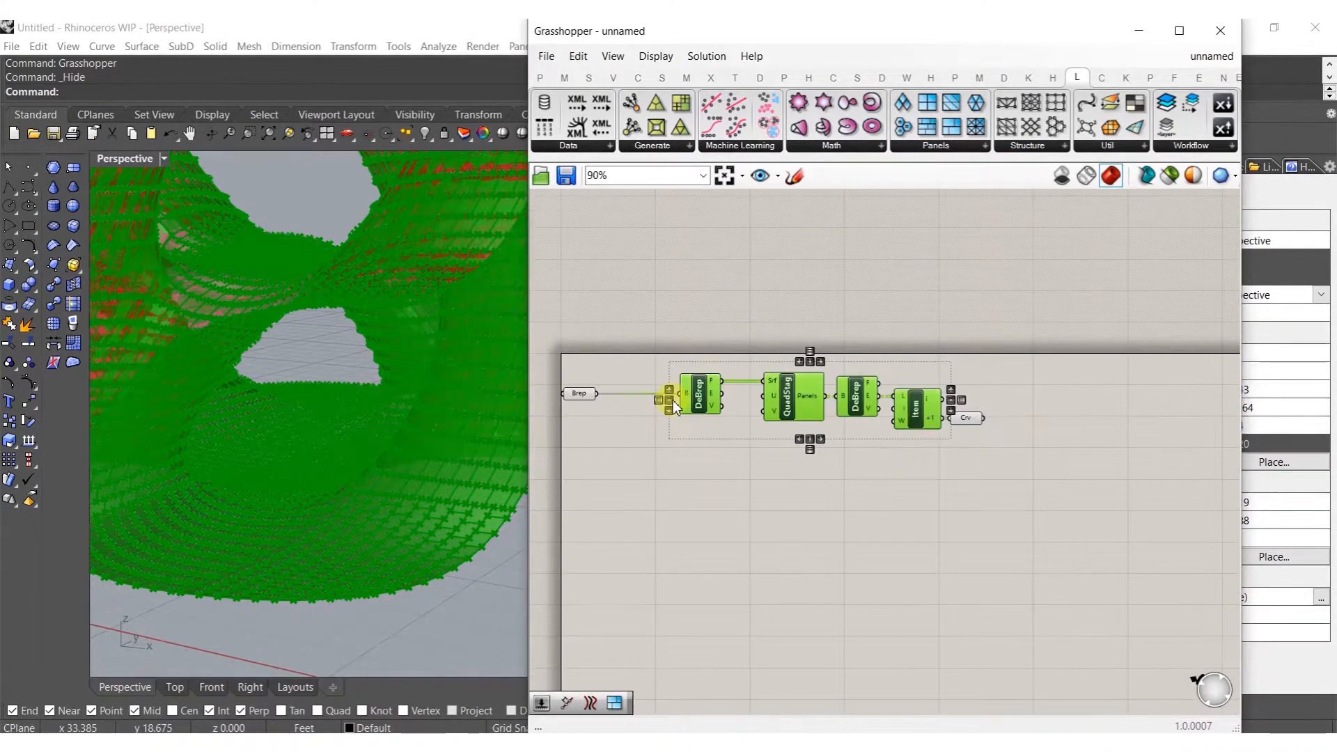
pyautogui.middleClick(582, 376)
pyautogui.click(639, 329)
pyautogui.click(792, 500)
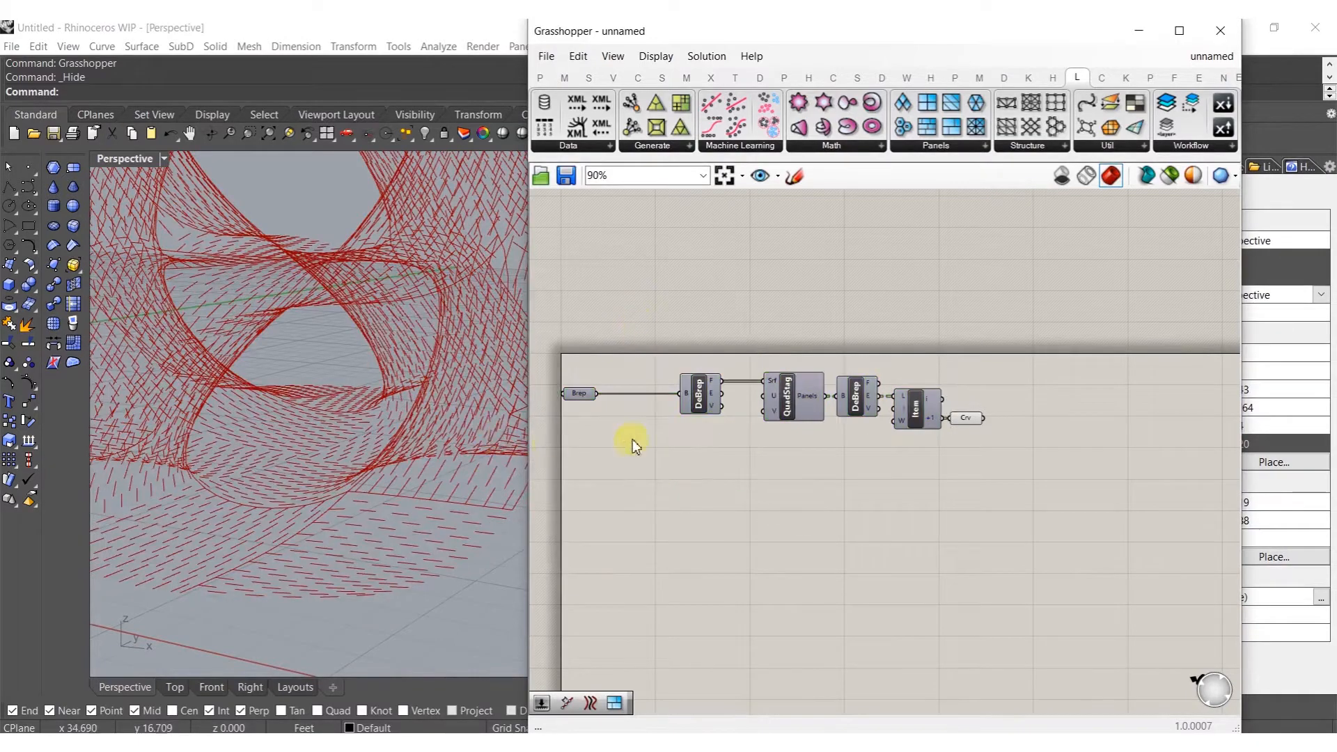
pyautogui.moveTo(785, 493); pyautogui.dragTo(821, 550, button='right')
pyautogui.moveTo(408, 399); pyautogui.dragTo(388, 427, button='right')
pyautogui.scroll(-5, 359, 498)
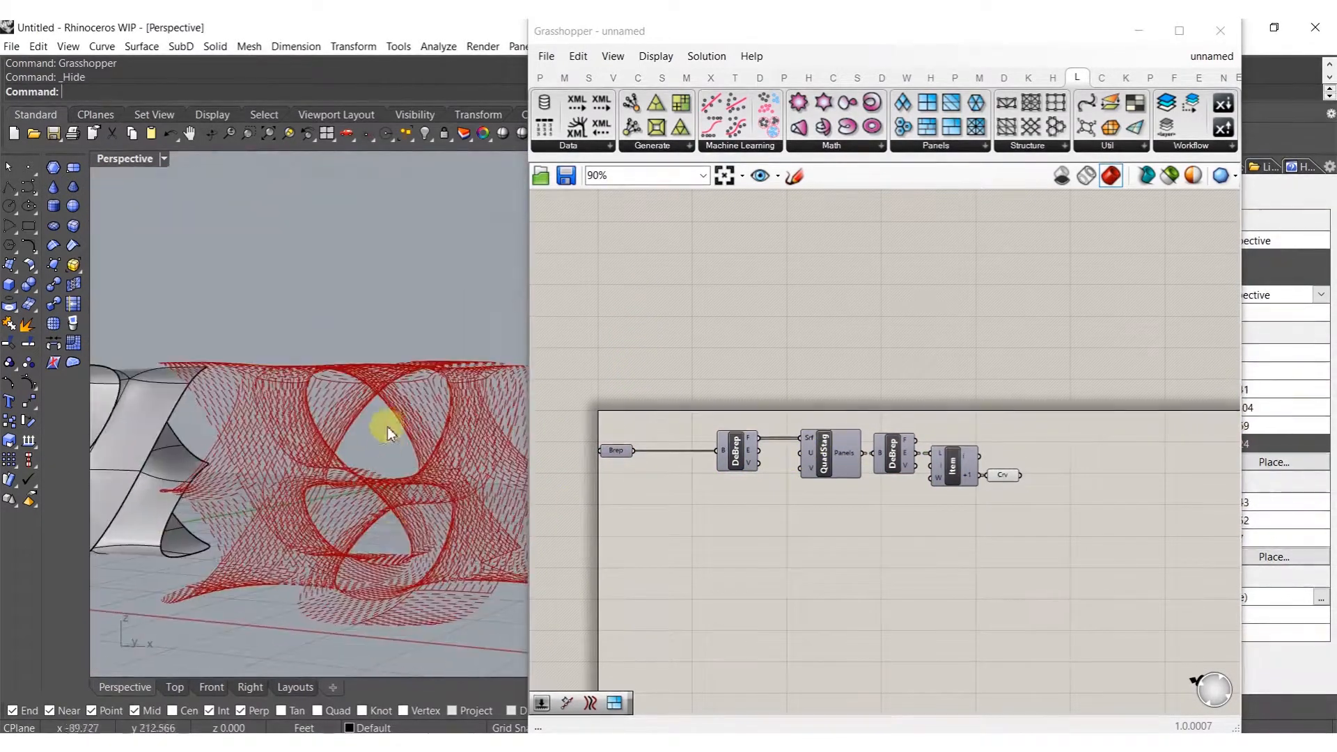
# Add an Extend Curve component and connect the Curve parameter to its curve input
pyautogui.scroll(6, 961, 469)
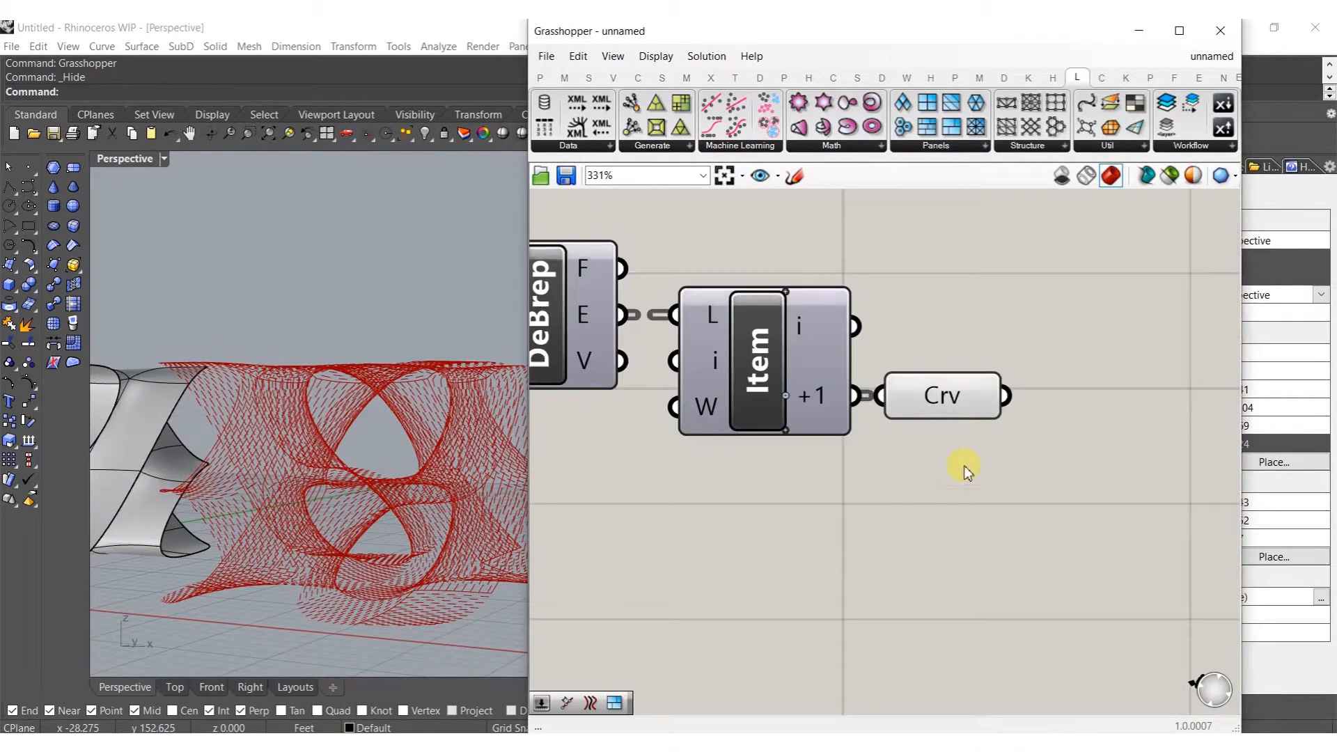
pyautogui.doubleClick(955, 383)
pyautogui.write('extend')
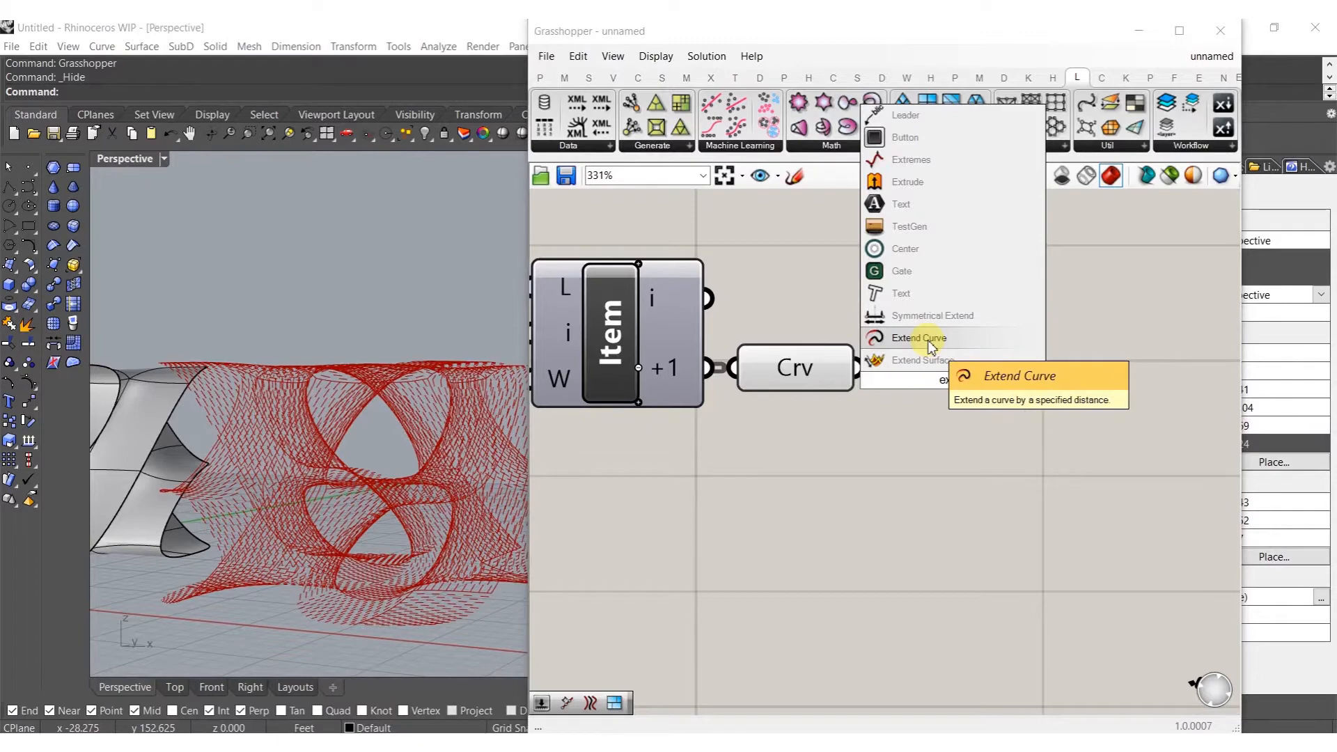
pyautogui.click(920, 339)
pyautogui.moveTo(949, 357); pyautogui.dragTo(961, 411)
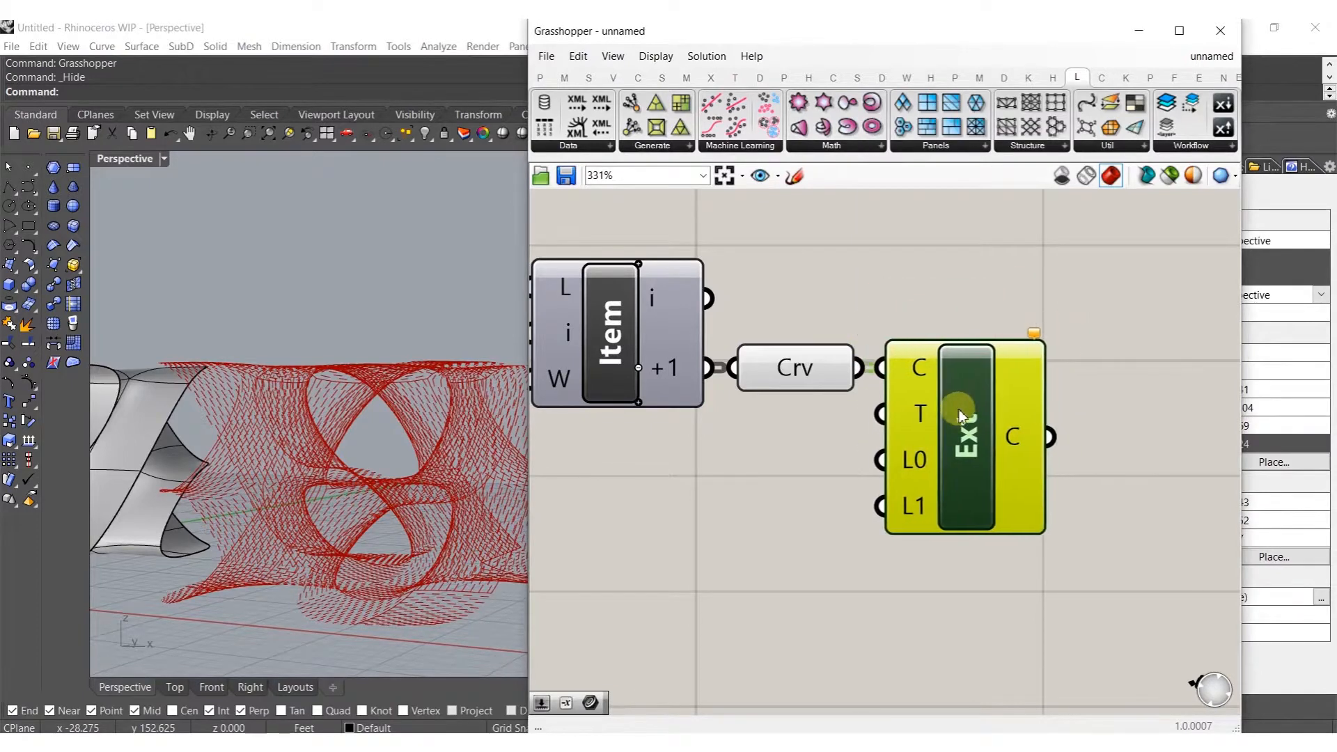
# Add a number slider at 1.000 and connect it to both the L0 and L1 inputs of Extend Curve
pyautogui.doubleClick(815, 497)
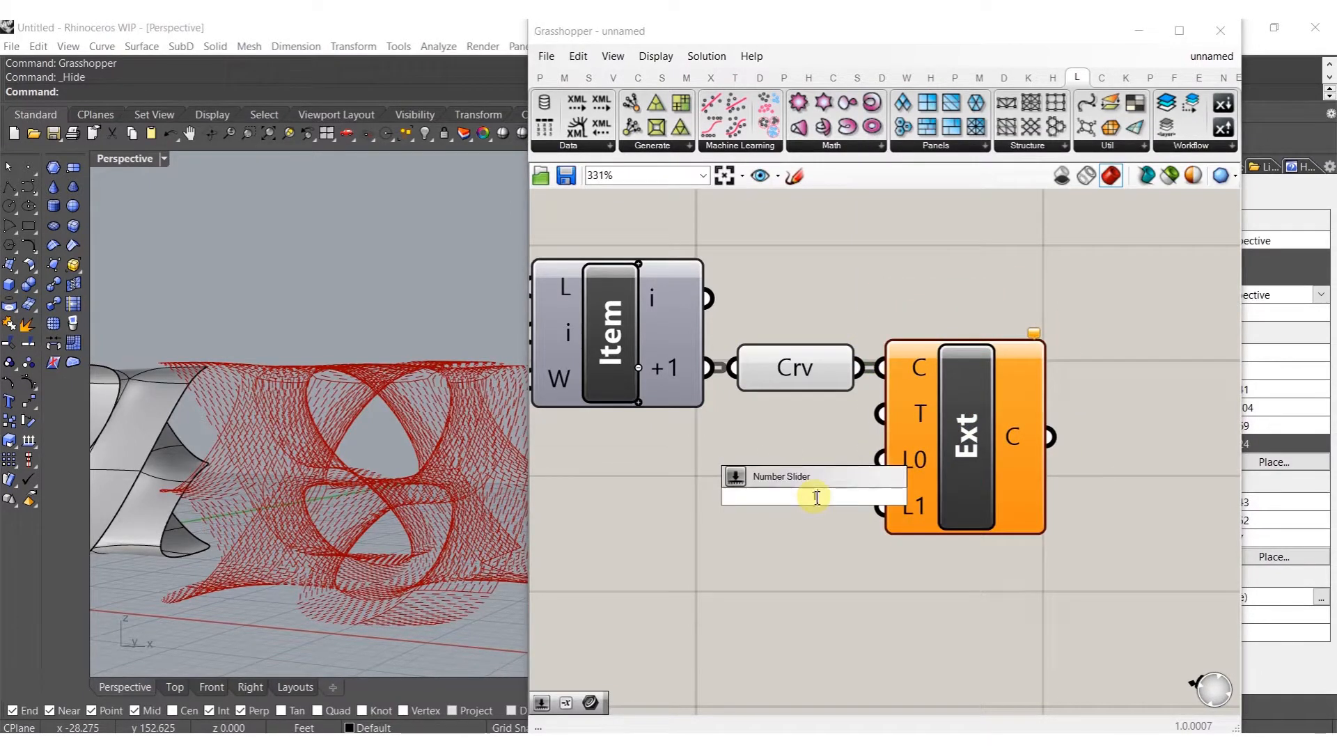
pyautogui.press('Return')
pyautogui.moveTo(824, 494); pyautogui.dragTo(727, 475)
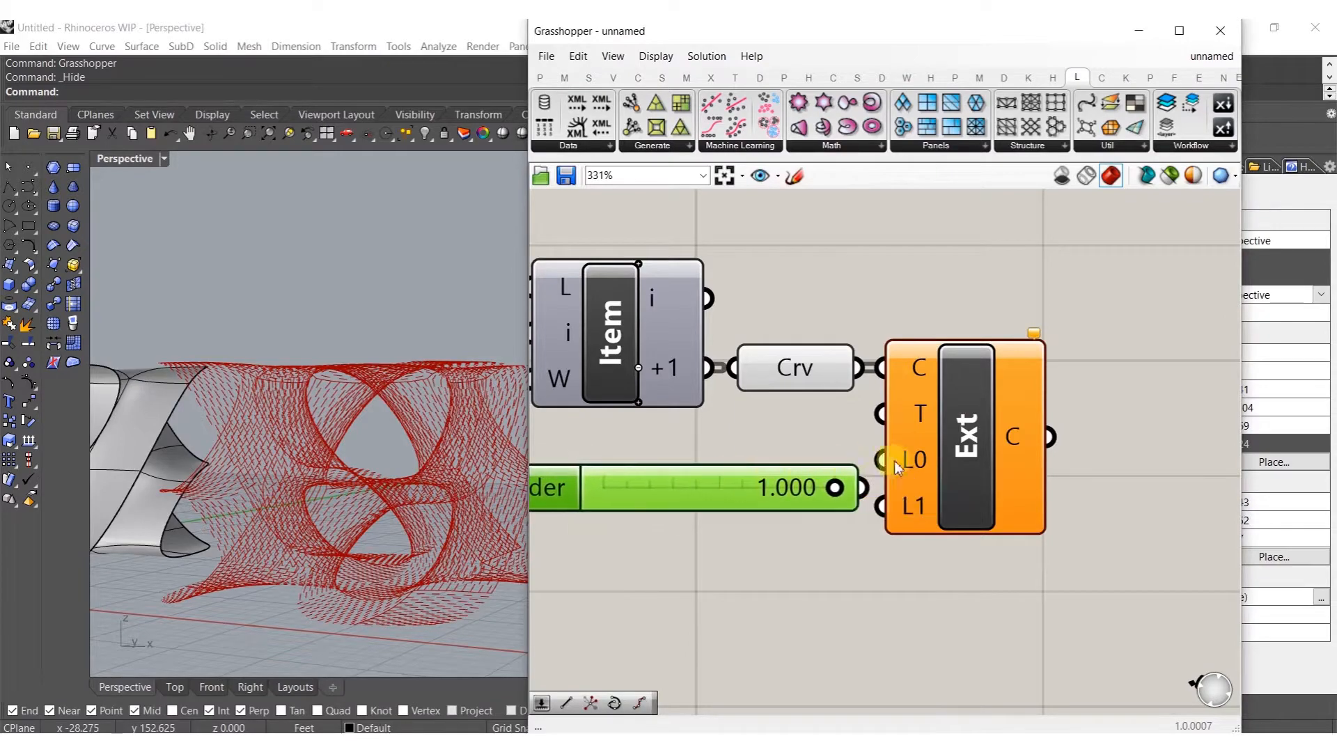
pyautogui.moveTo(894, 501); pyautogui.dragTo(890, 504)
pyautogui.moveTo(380, 542); pyautogui.dragTo(450, 404, button='right')
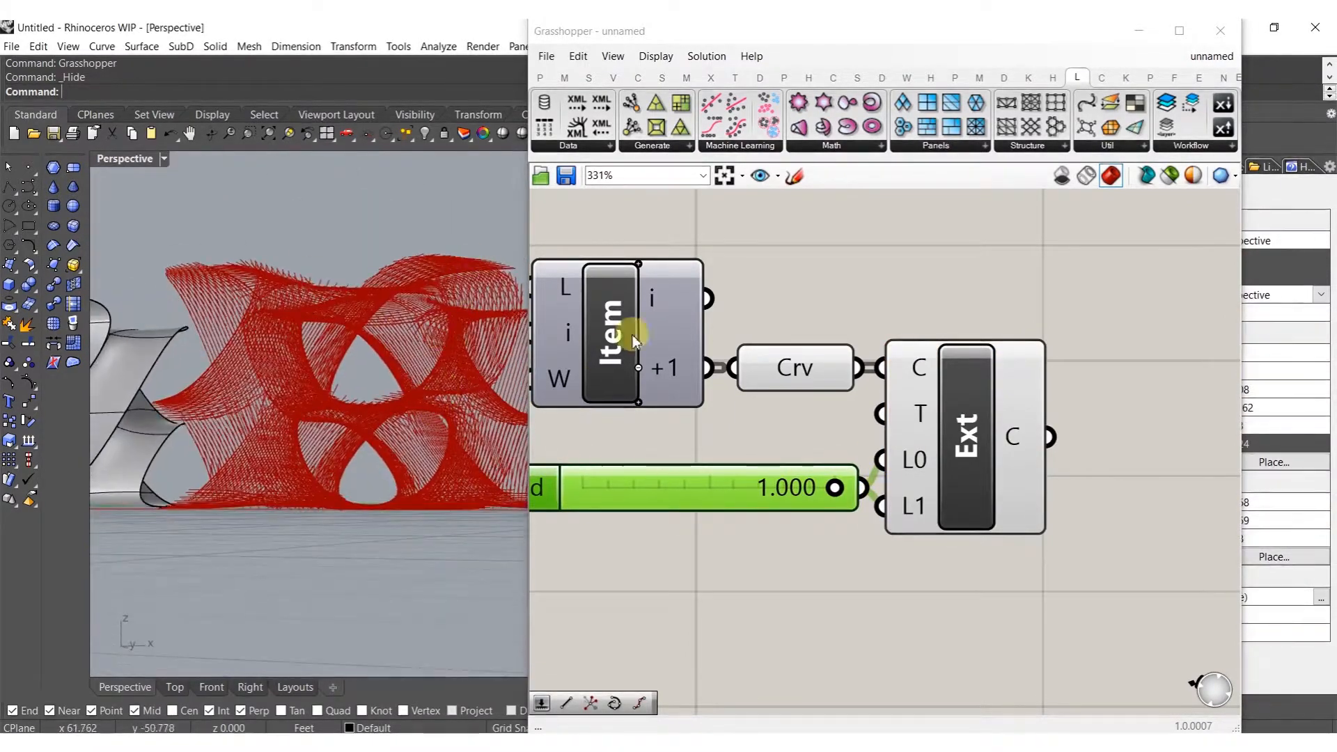
# Turn off the preview of the Curve parameter, leaving only the extended curves shown
pyautogui.moveTo(866, 320); pyautogui.dragTo(785, 508)
pyautogui.middleClick(806, 359)
pyautogui.click(858, 296)
pyautogui.click(862, 242)
pyautogui.moveTo(802, 488); pyautogui.dragTo(928, 499, button='right')
# Set the extension slider's maximum to 2.000 and its value to 1.188
pyautogui.doubleClick(661, 498)
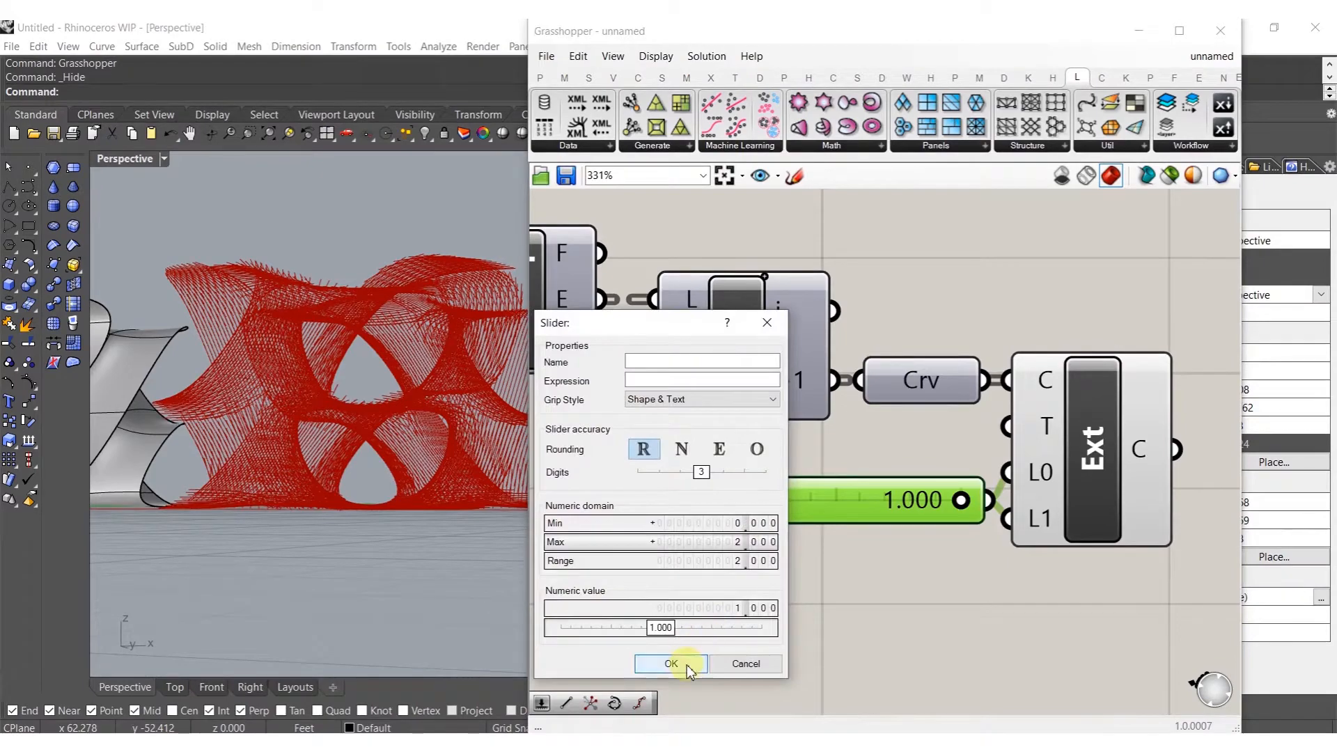
pyautogui.click(687, 666)
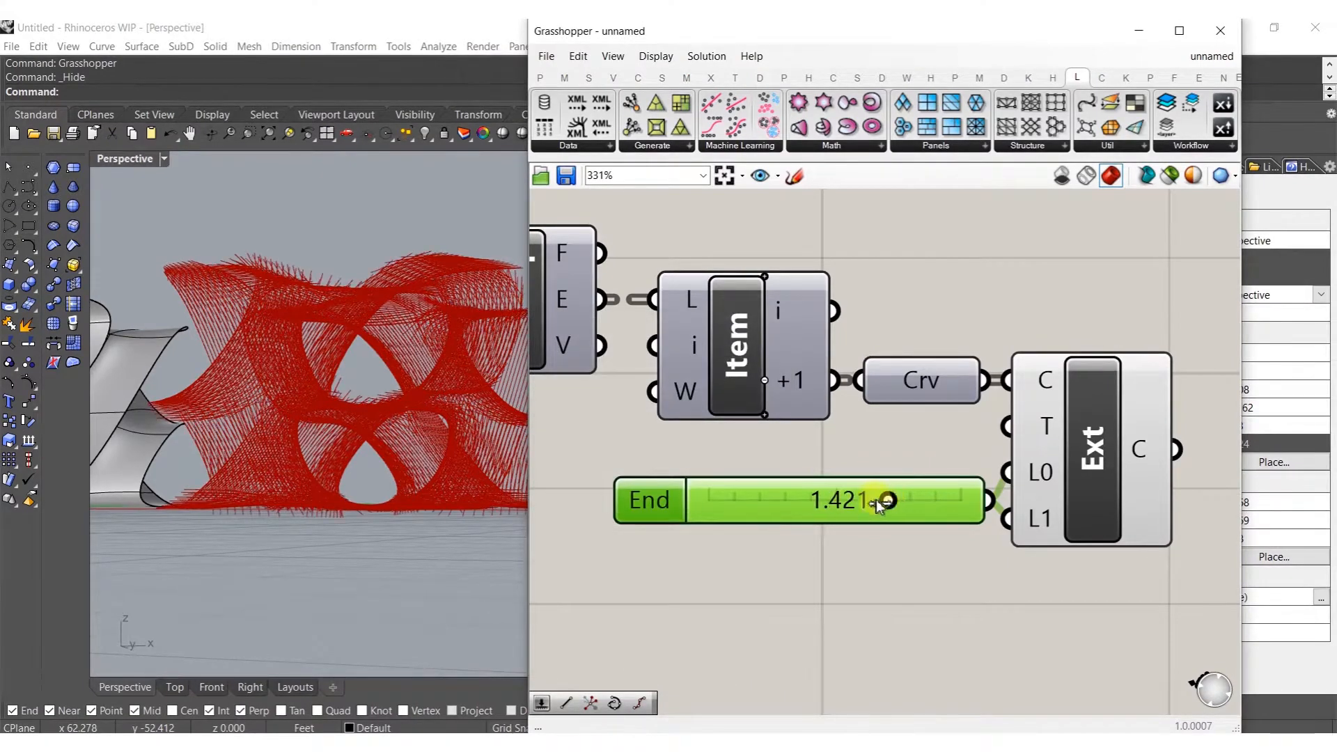
pyautogui.moveTo(375, 383); pyautogui.dragTo(335, 511, button='right')
pyautogui.scroll(-3, 991, 496)
pyautogui.moveTo(991, 496); pyautogui.dragTo(845, 508, button='right')
# Add a Mesh Pipe component beyond the Extend Curve component
pyautogui.doubleClick(923, 482)
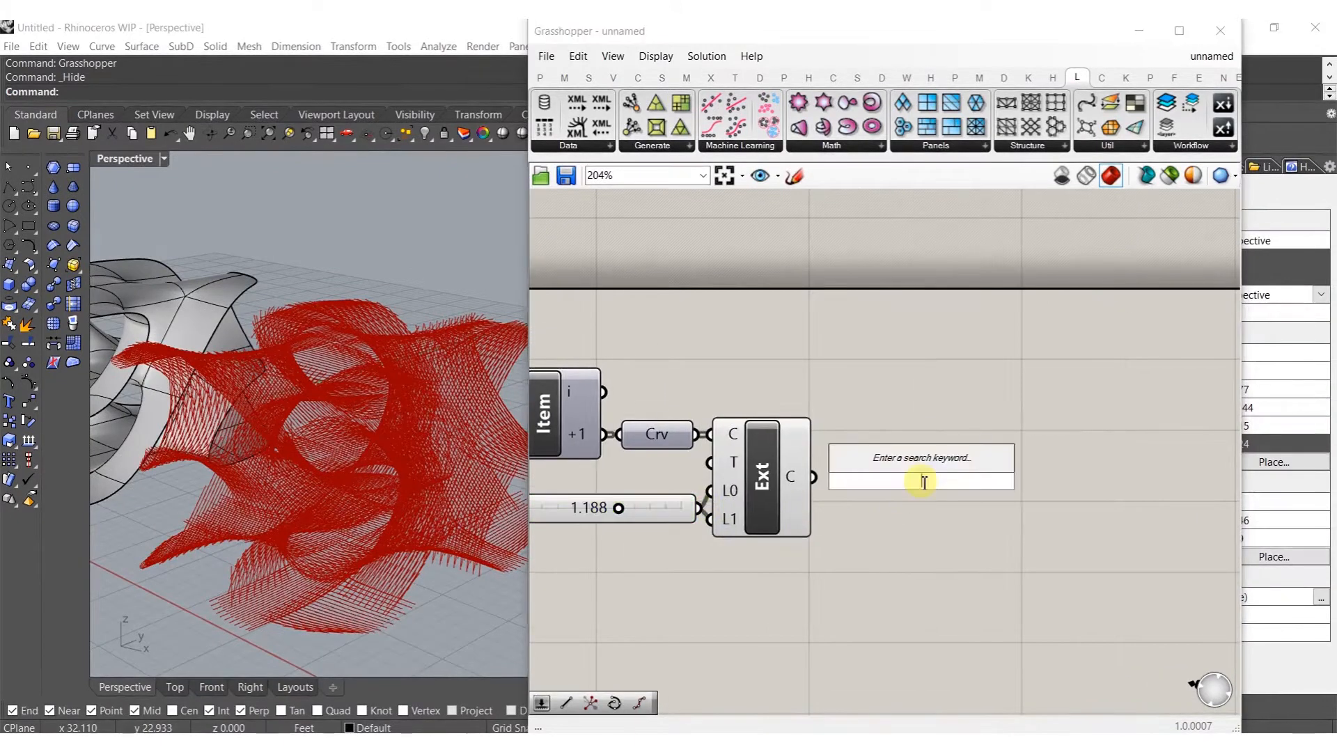
pyautogui.write('meshpip')
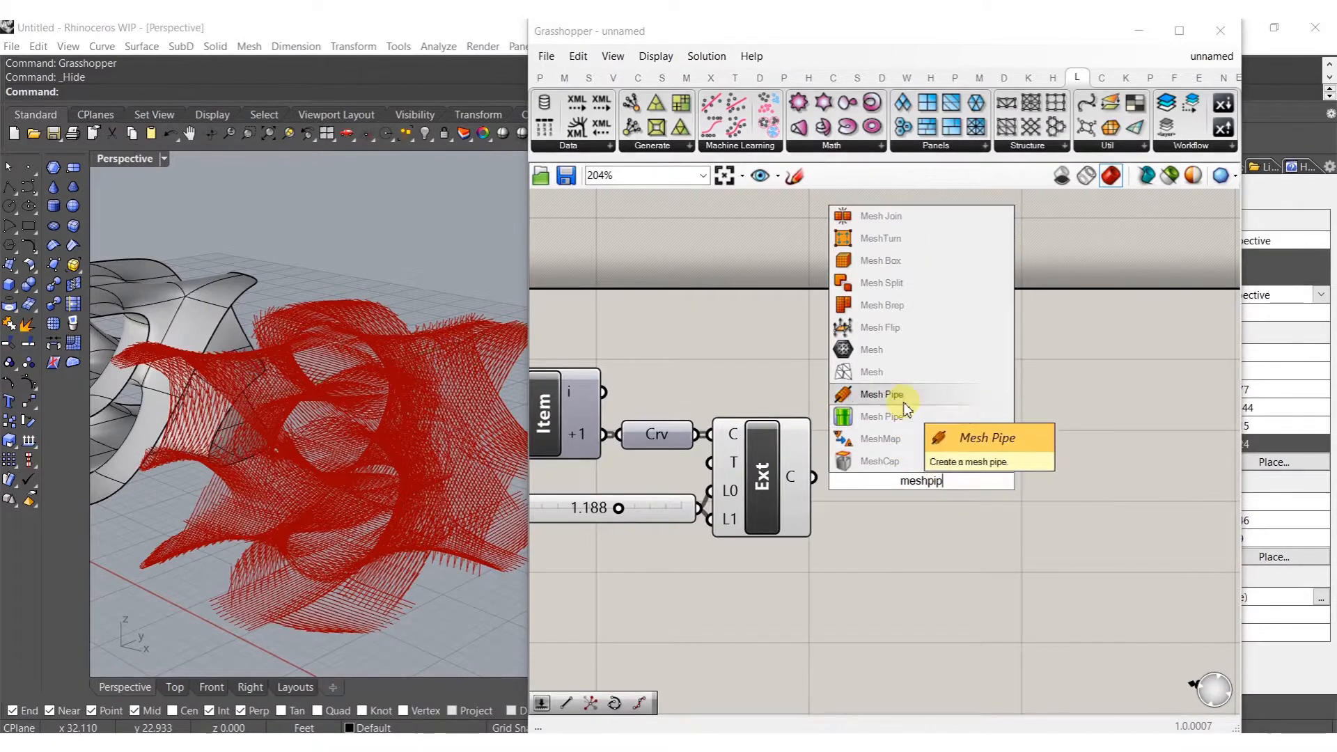
pyautogui.click(884, 394)
pyautogui.moveTo(917, 471); pyautogui.dragTo(986, 540)
# Add an integer slider set to 4 and connect it to Mesh Pipe's S input
pyautogui.moveTo(884, 575); pyautogui.dragTo(916, 490, button='right')
pyautogui.doubleClick(822, 560)
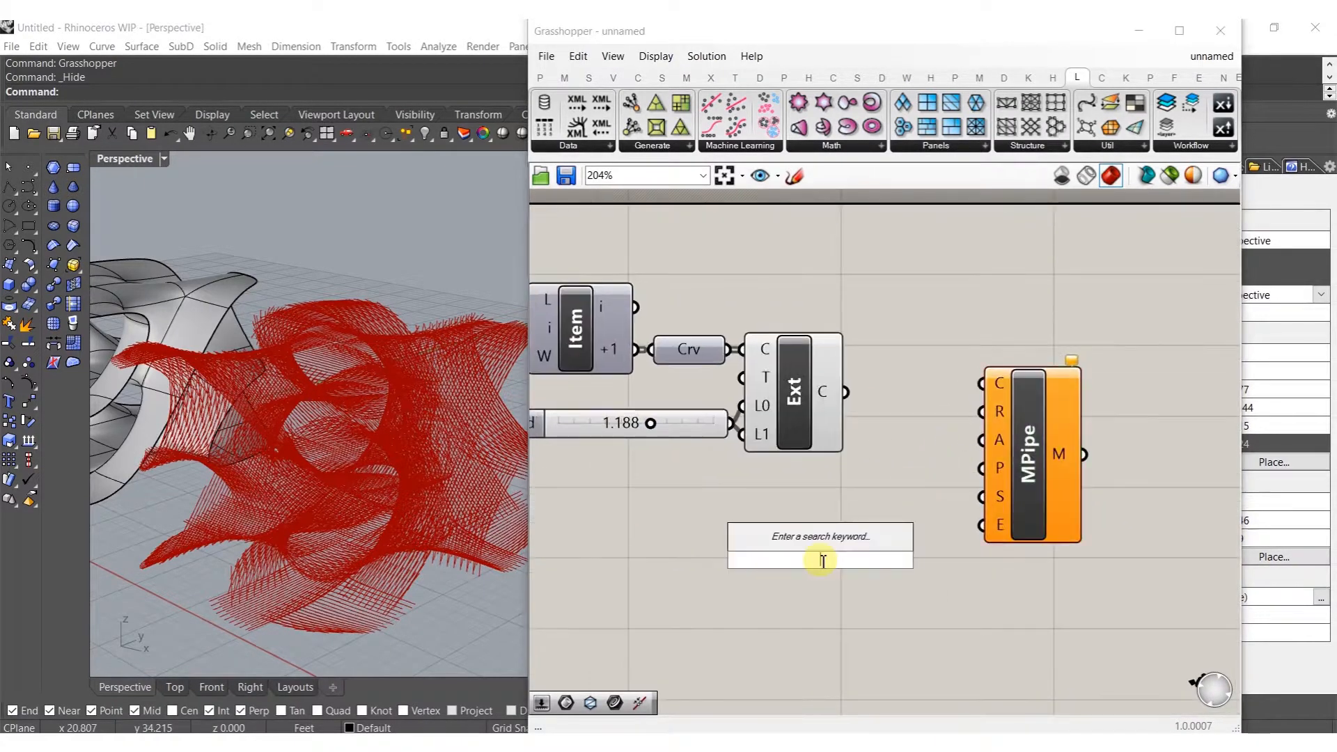
pyautogui.press('Return')
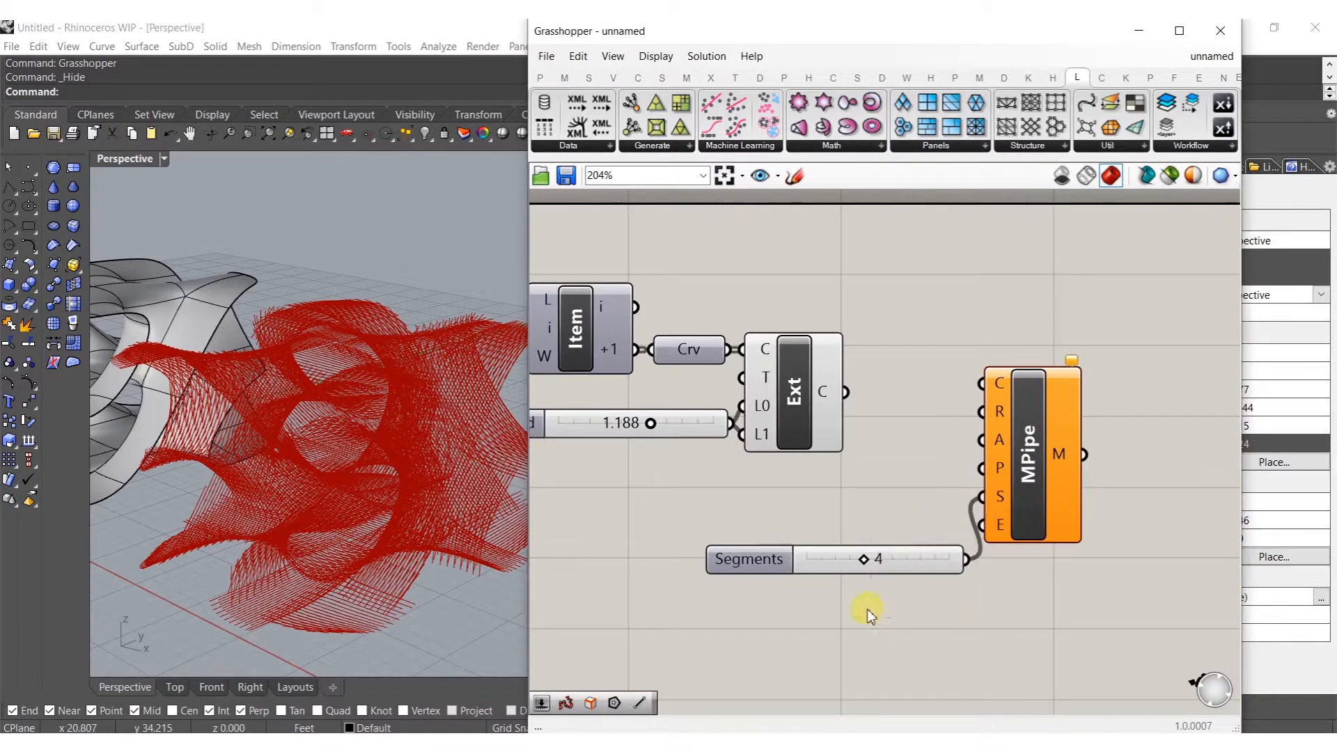
# Place an Orient component below the Segments slider
pyautogui.doubleClick(838, 640)
pyautogui.write('o')
pyautogui.press('Return')
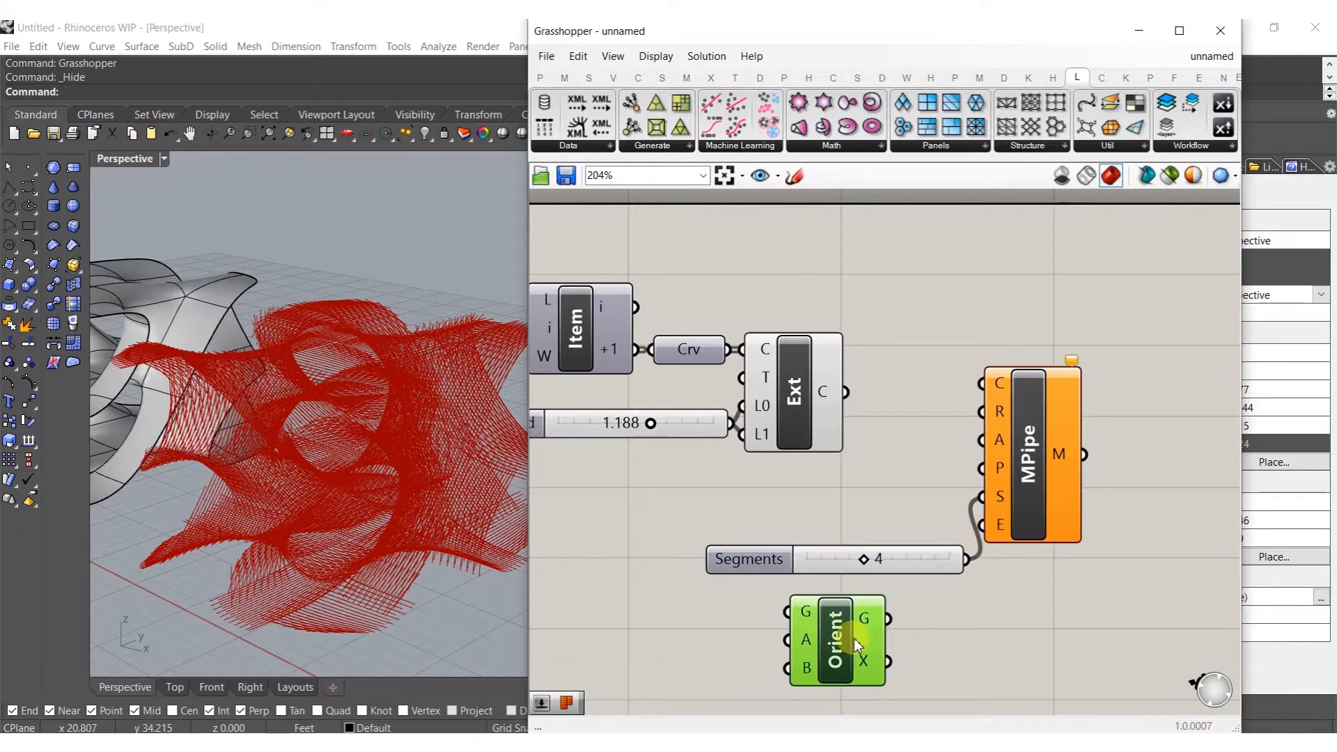
# Replace the Orient component with an integer slider set to 0 and connect it to Mesh Pipe's E input
pyautogui.press('Delete')
pyautogui.doubleClick(851, 642)
pyautogui.write('o')
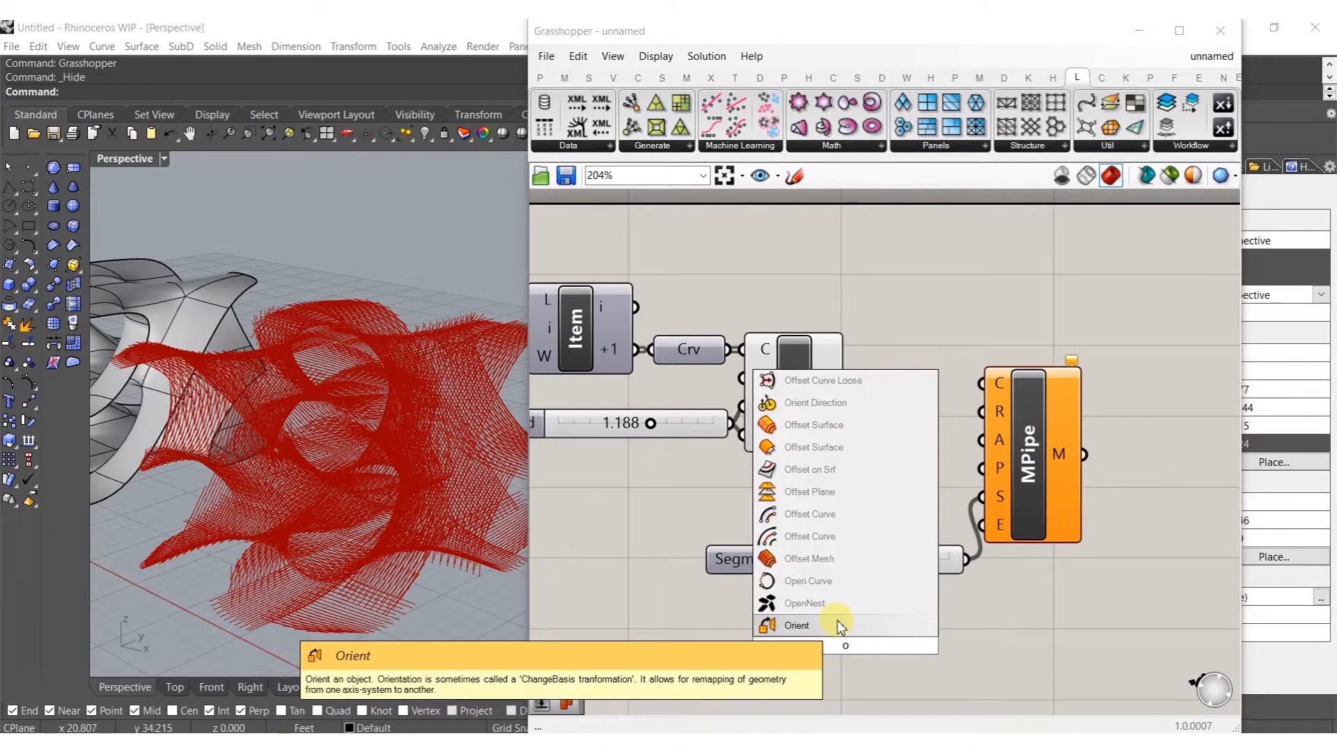
pyautogui.press('BackSpace')
pyautogui.write('0')
pyautogui.press('Return')
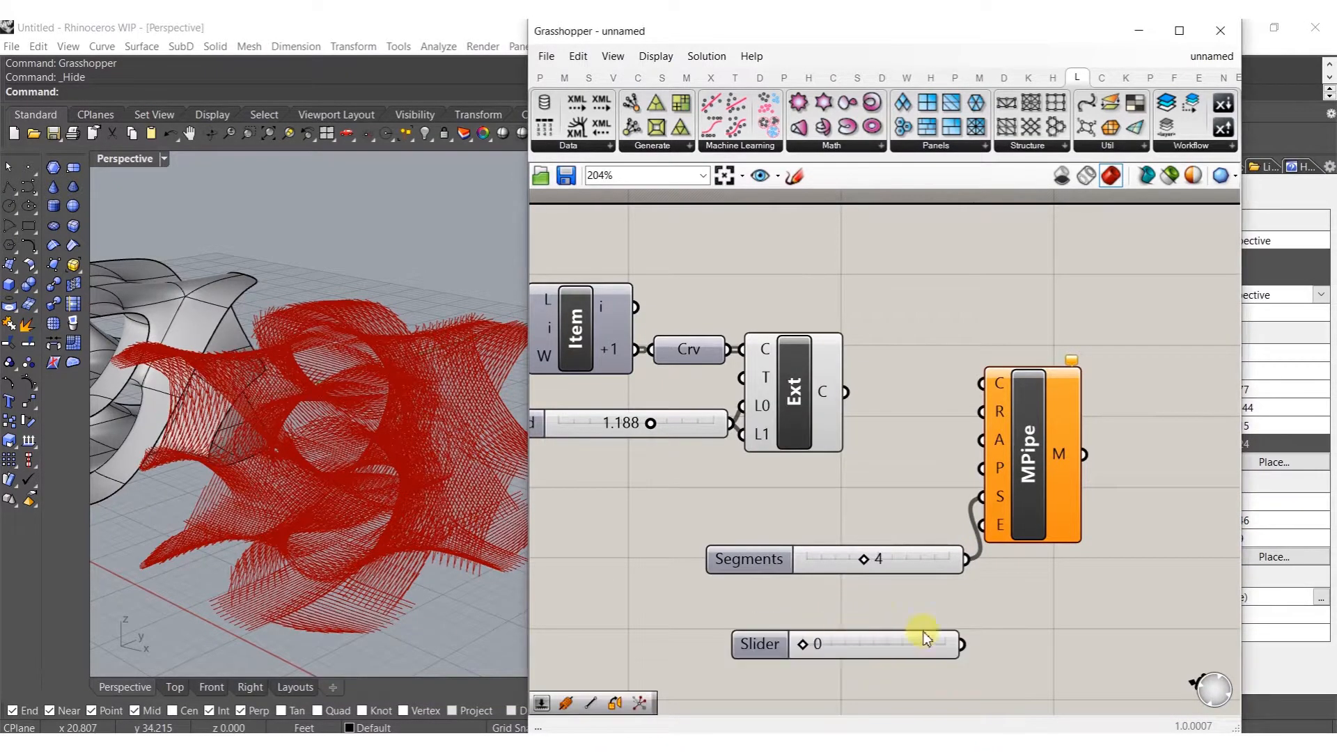
pyautogui.moveTo(872, 600); pyautogui.dragTo(898, 625)
pyautogui.moveTo(874, 635); pyautogui.dragTo(849, 591)
# Add a Mesh Join component beyond Mesh Pipe, connect Mesh Pipe's M output to it, and flatten its M input
pyautogui.moveTo(1010, 565); pyautogui.dragTo(874, 567, button='right')
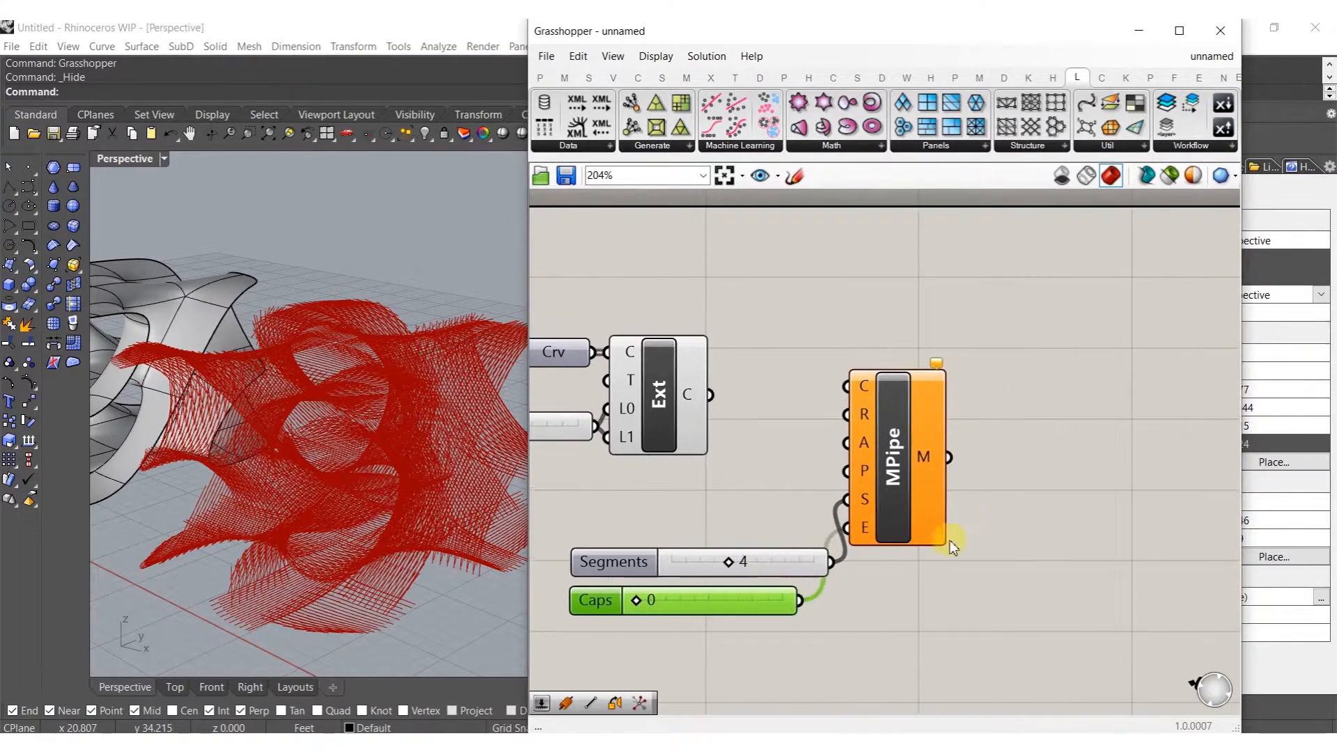
pyautogui.doubleClick(986, 503)
pyautogui.write('joi')
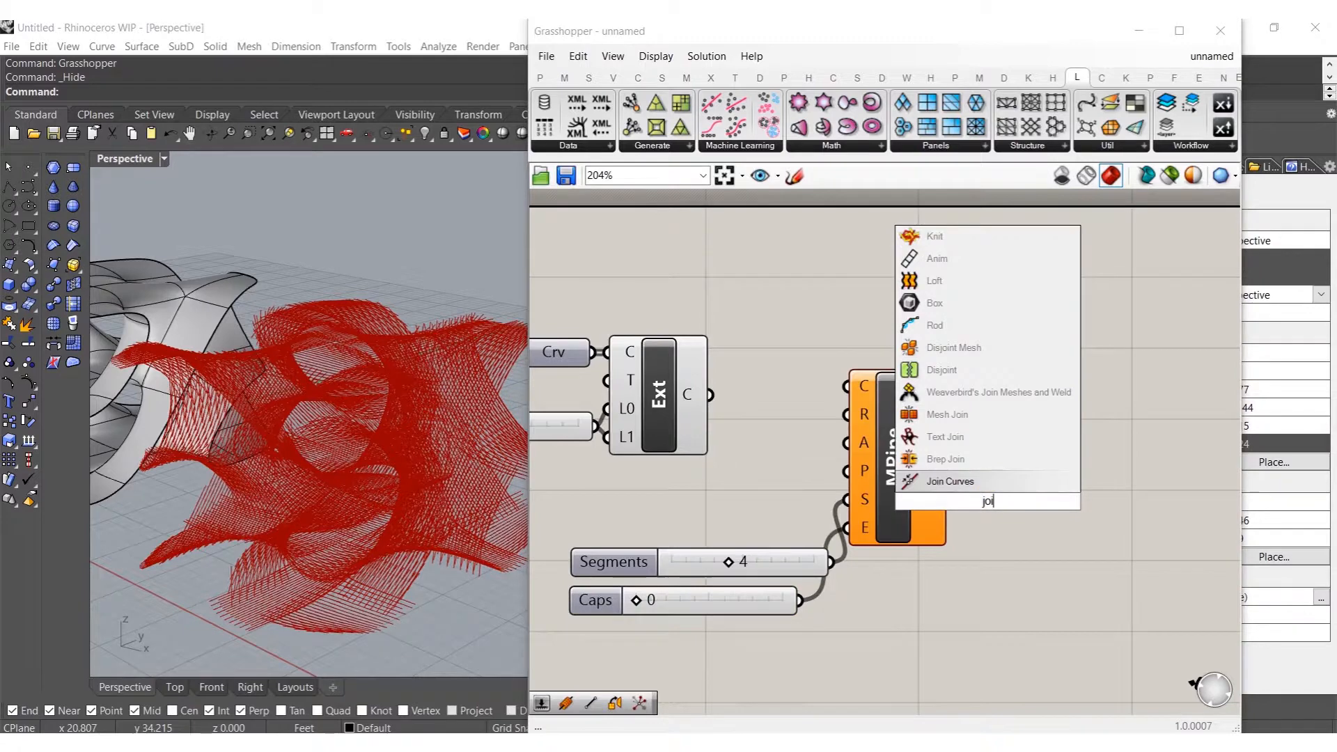
pyautogui.click(966, 423)
pyautogui.moveTo(947, 518); pyautogui.dragTo(992, 450)
pyautogui.rightClick(983, 460)
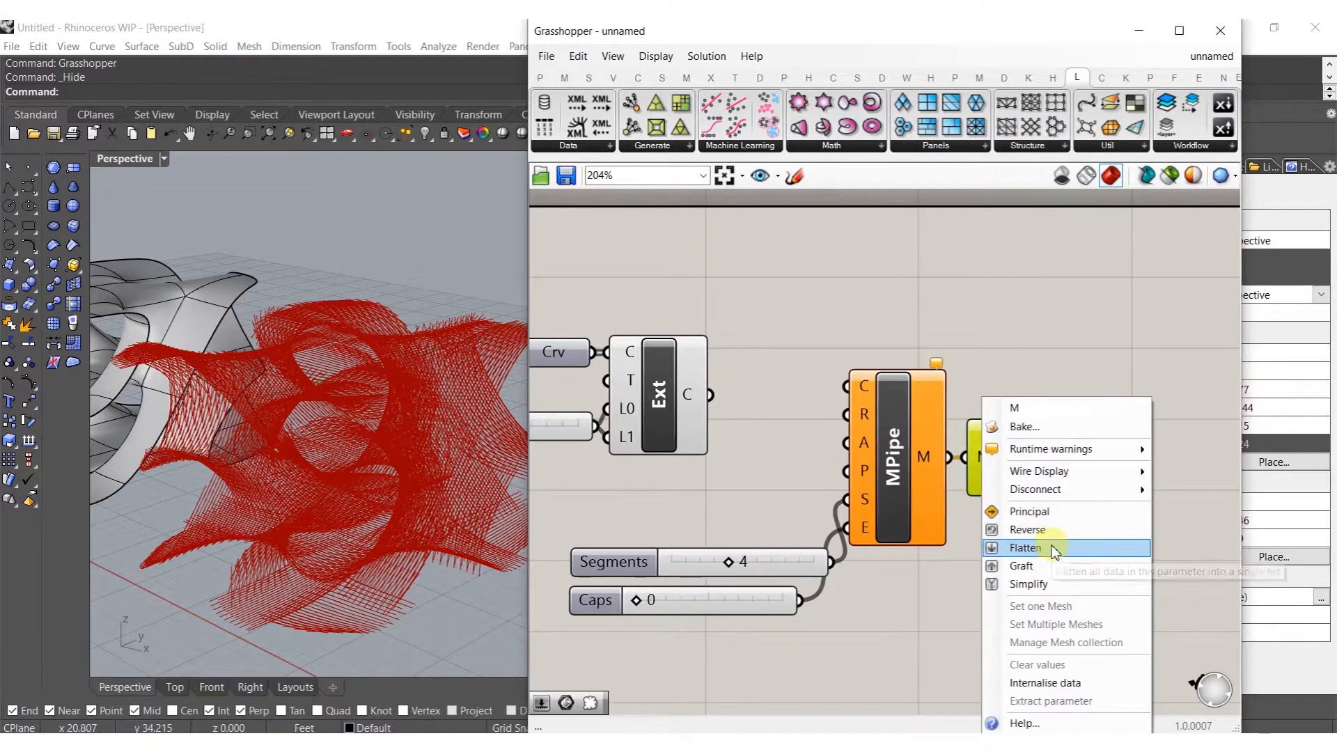
pyautogui.click(1055, 549)
# Turn off the preview of the Mesh Pipe component
pyautogui.moveTo(931, 621); pyautogui.dragTo(806, 263)
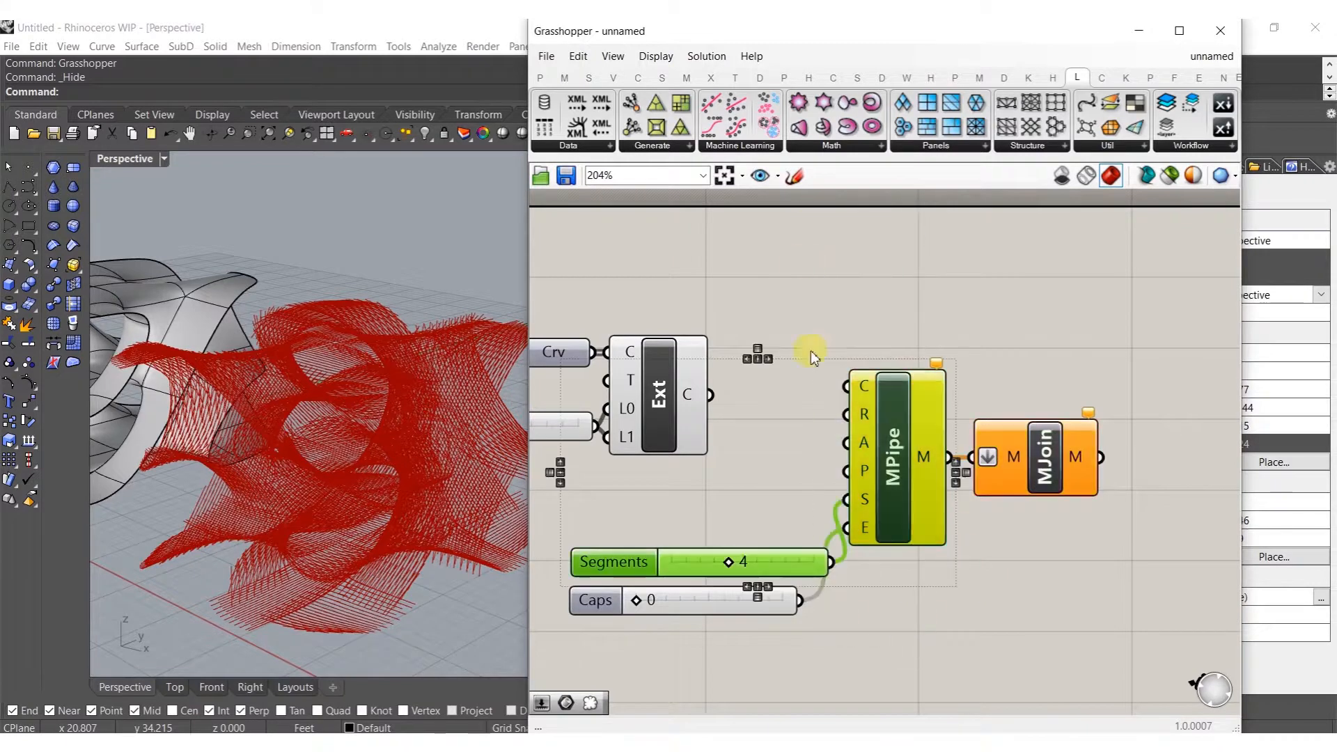
pyautogui.middleClick(895, 430)
pyautogui.click(952, 373)
pyautogui.click(962, 404)
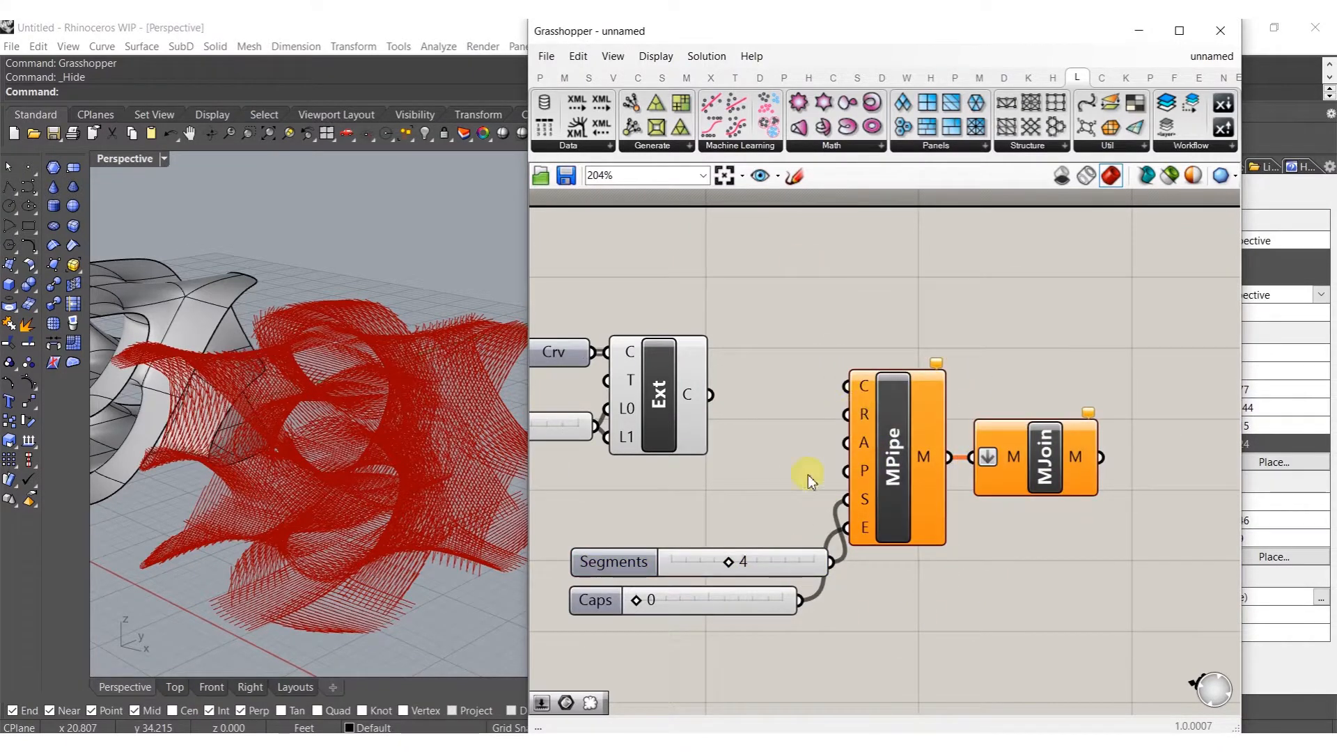
# Add a slider set to 0.2225 and connect it to Mesh Pipe's R input
pyautogui.doubleClick(676, 536)
pyautogui.write('.22')
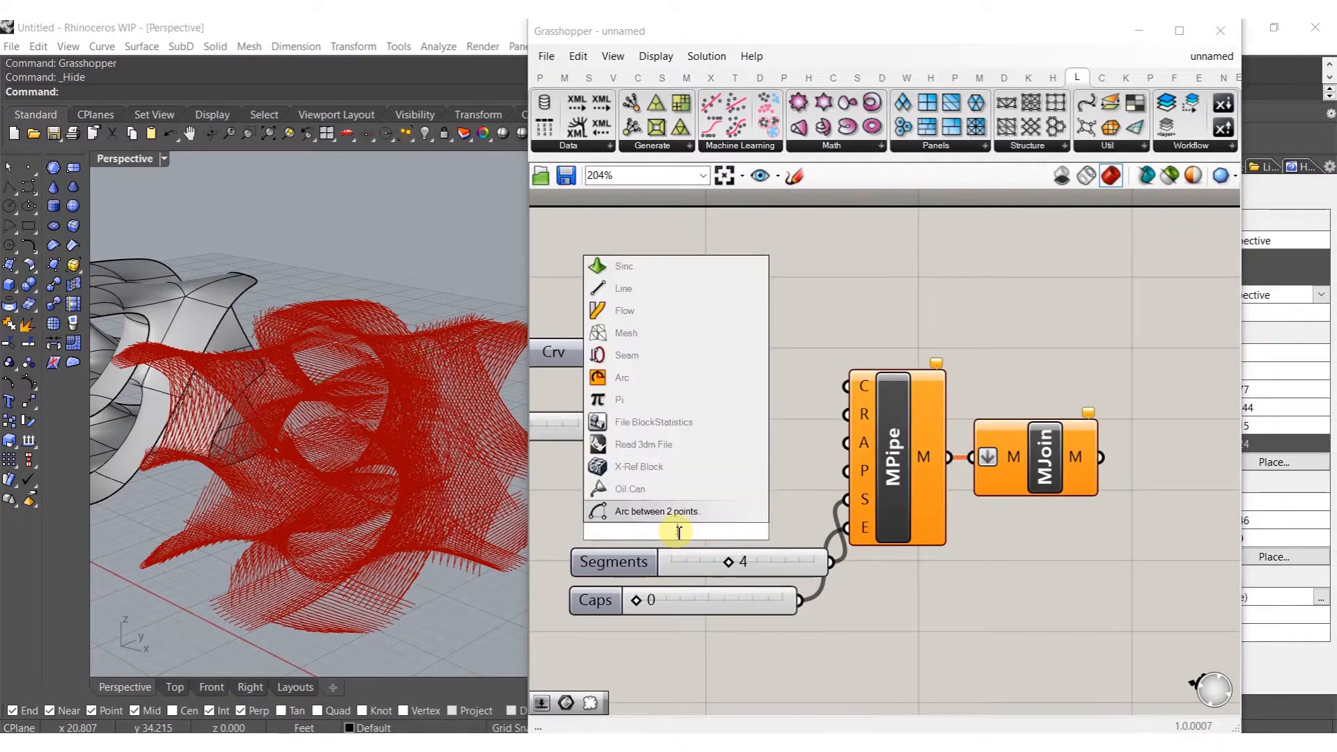
pyautogui.write('25')
pyautogui.press('Return')
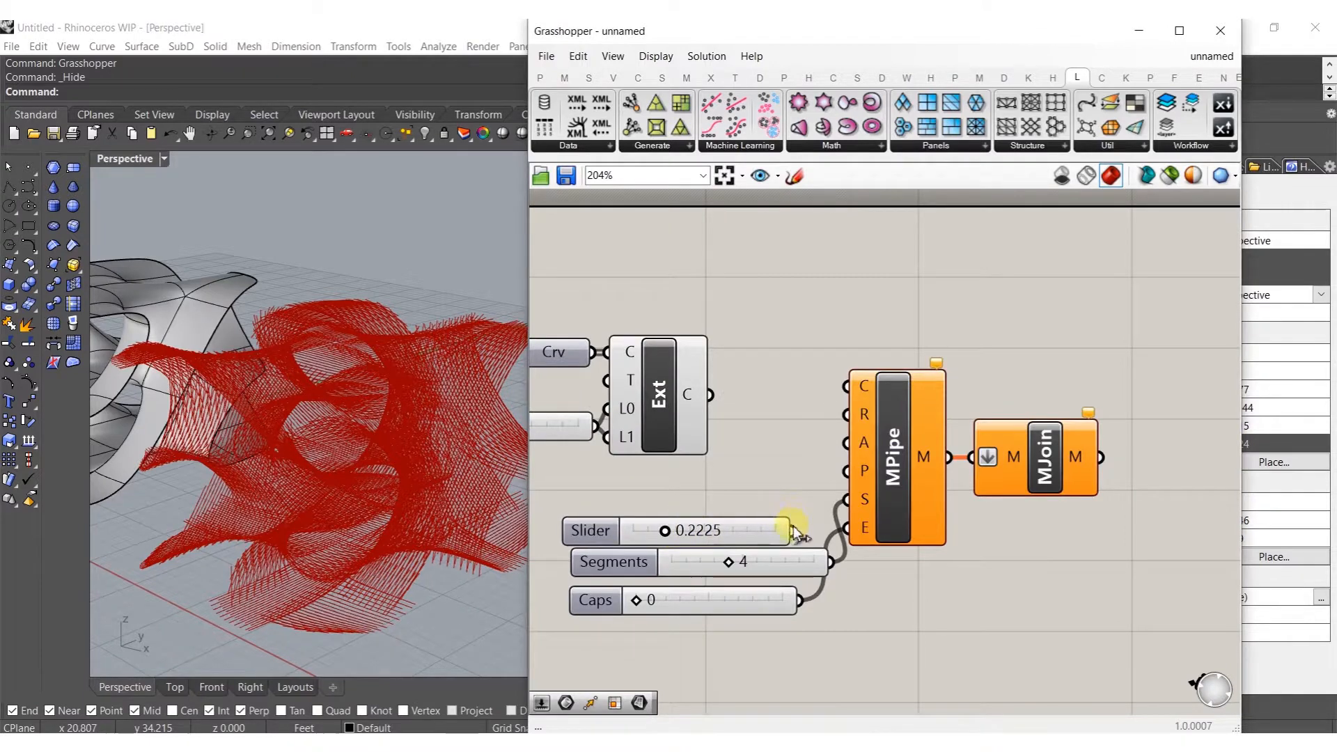
# Connect Extend Curve's output to Mesh Pipe's C input and turn off the preview of the Crv and Extend Curve components
pyautogui.moveTo(726, 439); pyautogui.dragTo(857, 427, button='right')
pyautogui.moveTo(841, 462); pyautogui.dragTo(713, 288)
pyautogui.middleClick(781, 379)
pyautogui.click(836, 327)
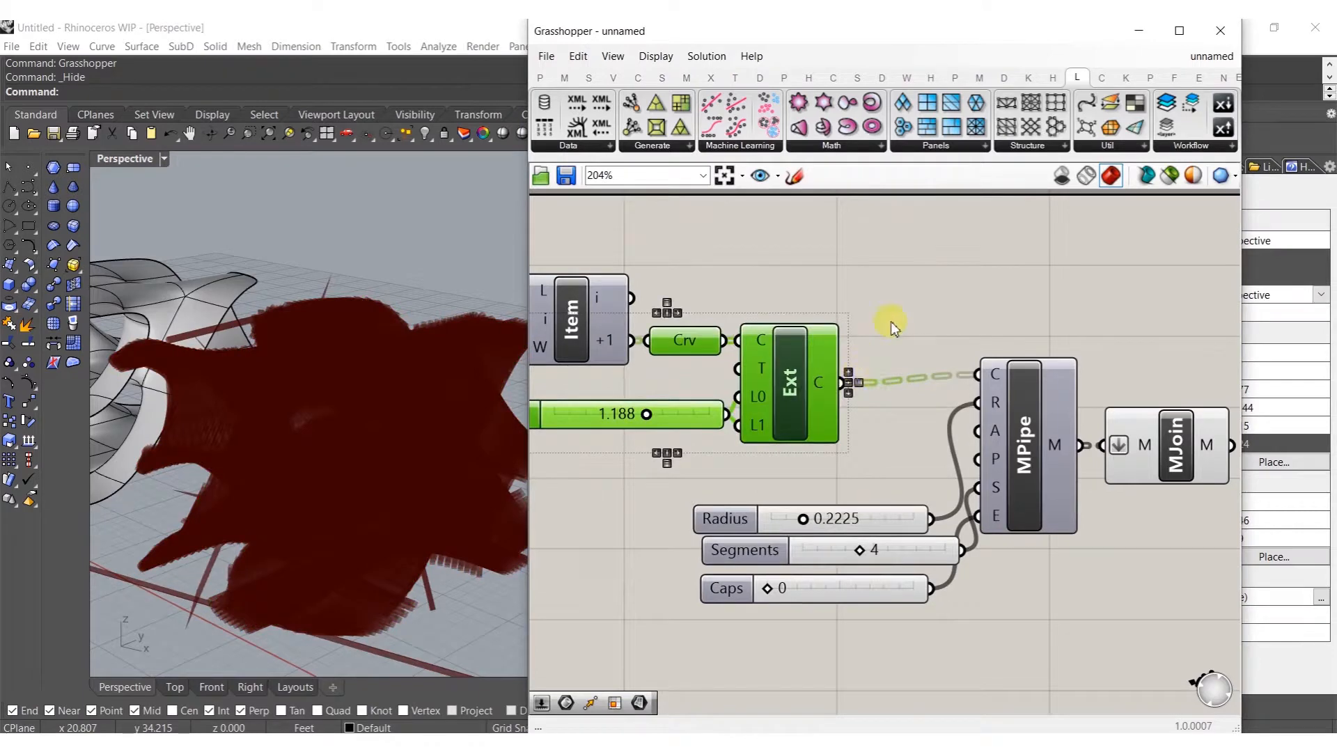
# Reduce the Mesh Pipe Radius slider to 0.0678
pyautogui.moveTo(390, 570)
pyautogui.mouseDown(button='right')
pyautogui.moveTo(367, 529)
pyautogui.moveTo(379, 519)
pyautogui.moveTo(399, 550)
pyautogui.mouseUp(button='right')
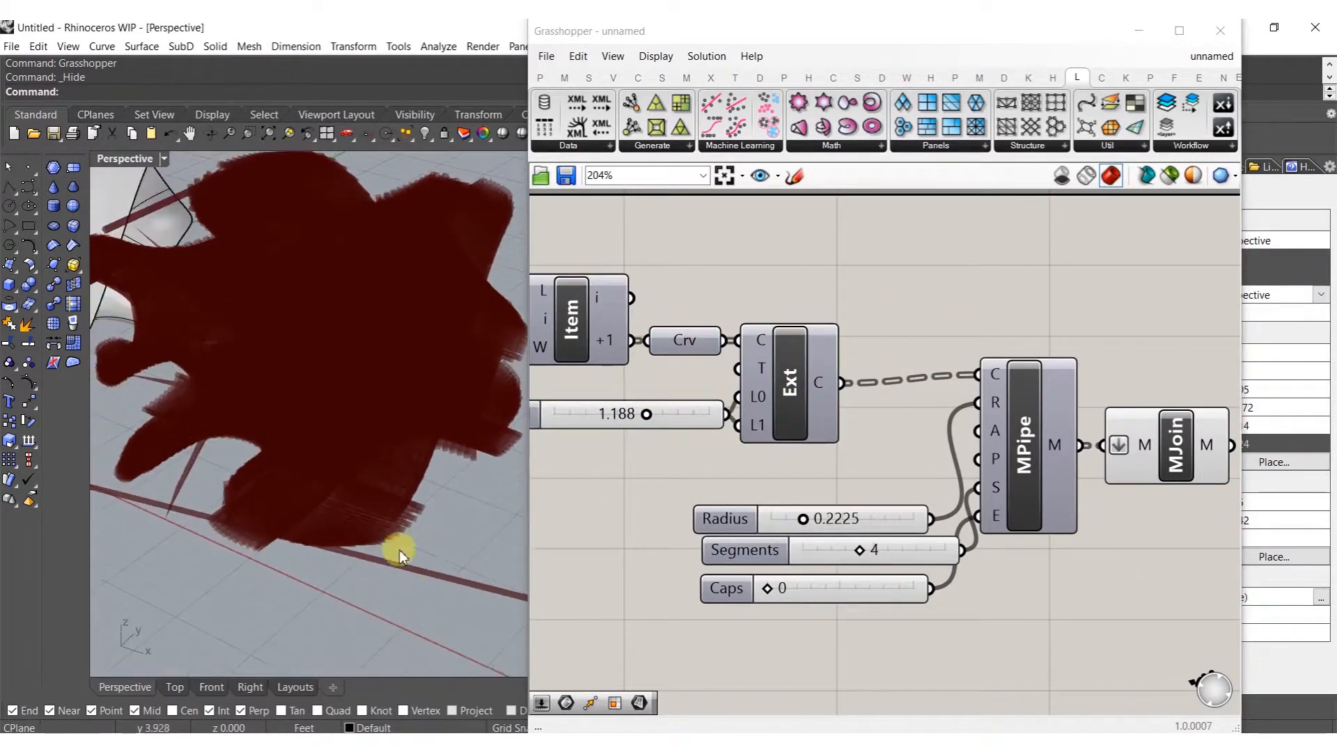
pyautogui.scroll(-5, 369, 538)
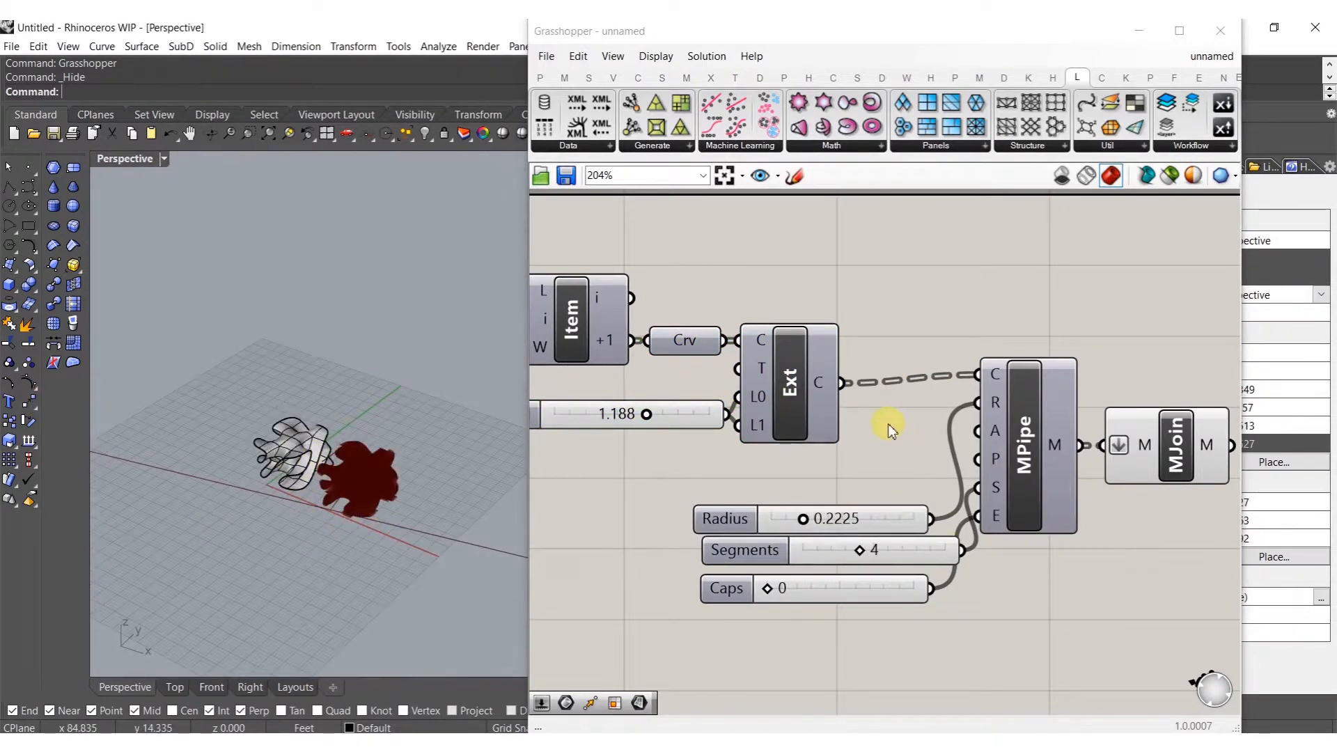
pyautogui.scroll(8, 746, 625)
pyautogui.moveTo(713, 576); pyautogui.dragTo(634, 586)
pyautogui.scroll(10, 418, 507)
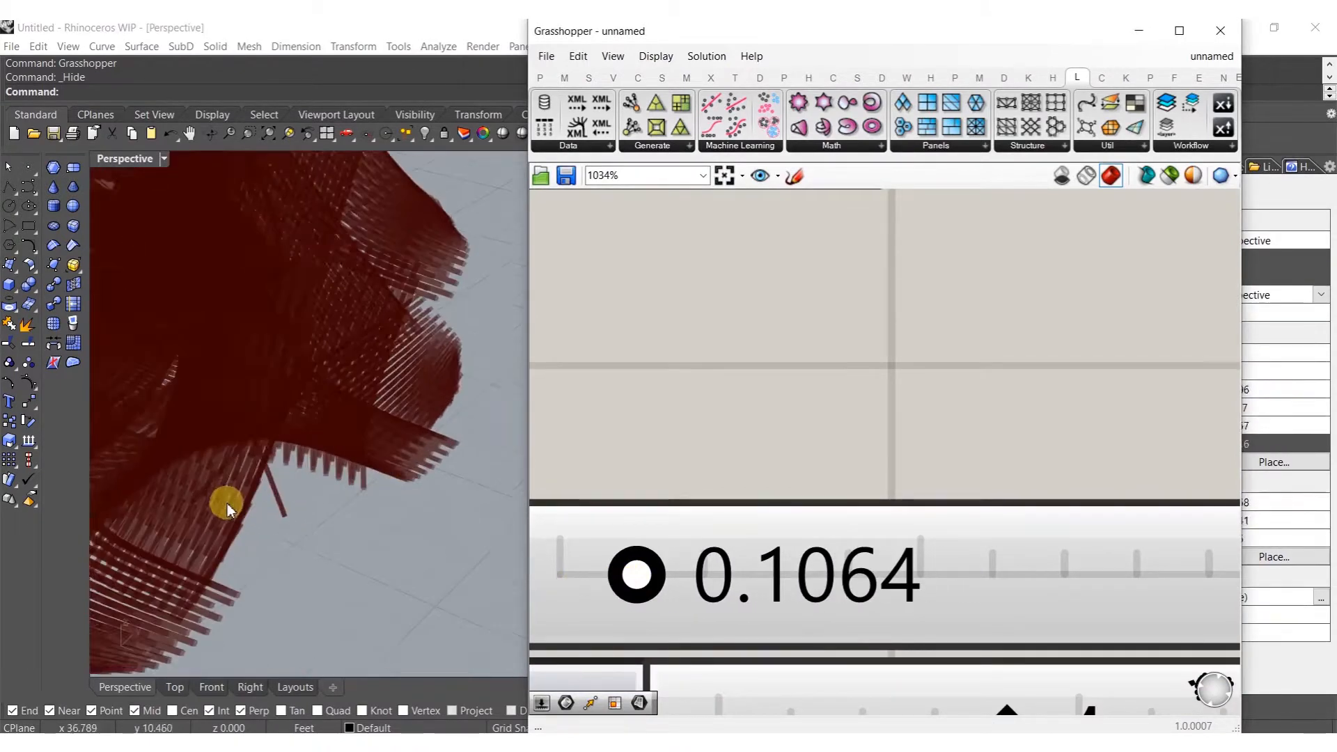
pyautogui.moveTo(225, 503); pyautogui.dragTo(343, 443, button='right')
pyautogui.moveTo(585, 590); pyautogui.dragTo(666, 576, button='right')
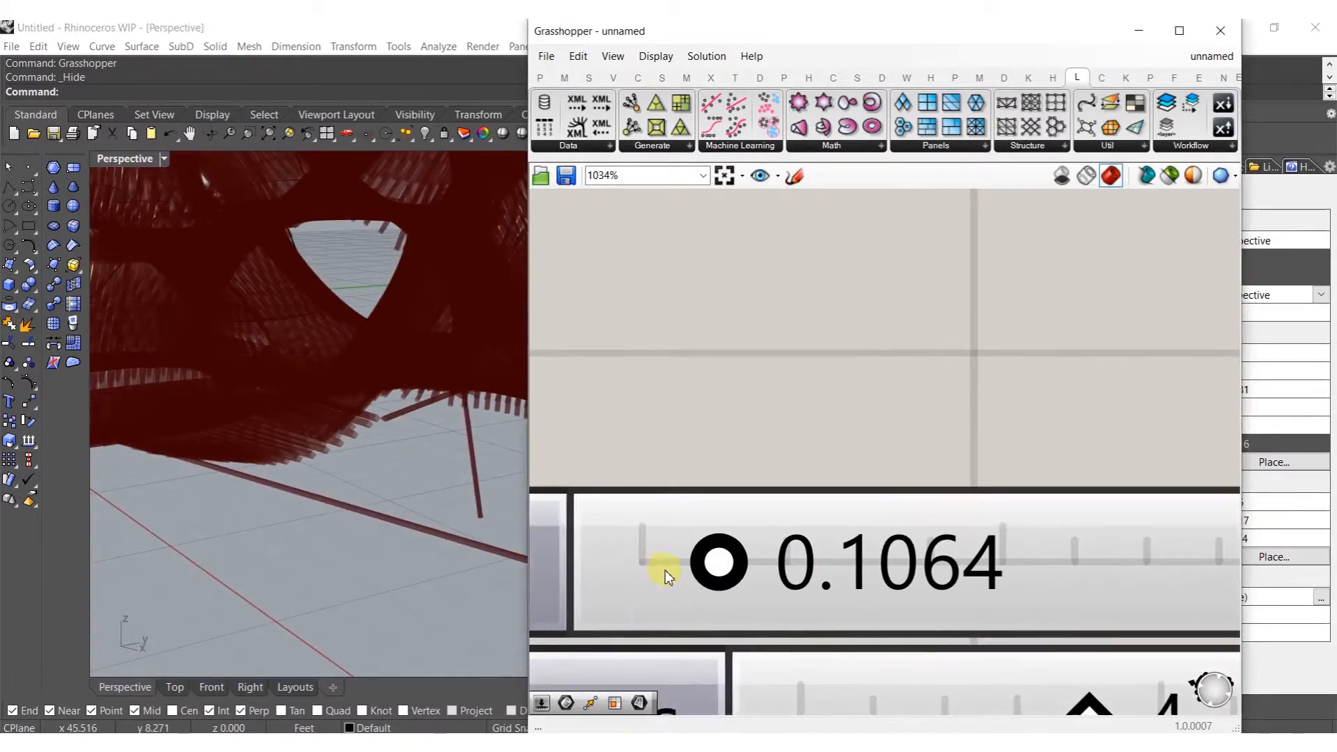
pyautogui.scroll(2, 706, 559)
pyautogui.moveTo(697, 560); pyautogui.dragTo(658, 562)
# Bake the Mesh Join result into the Rhino model
pyautogui.moveTo(454, 429); pyautogui.dragTo(388, 352, button='right')
pyautogui.scroll(-6, 746, 353)
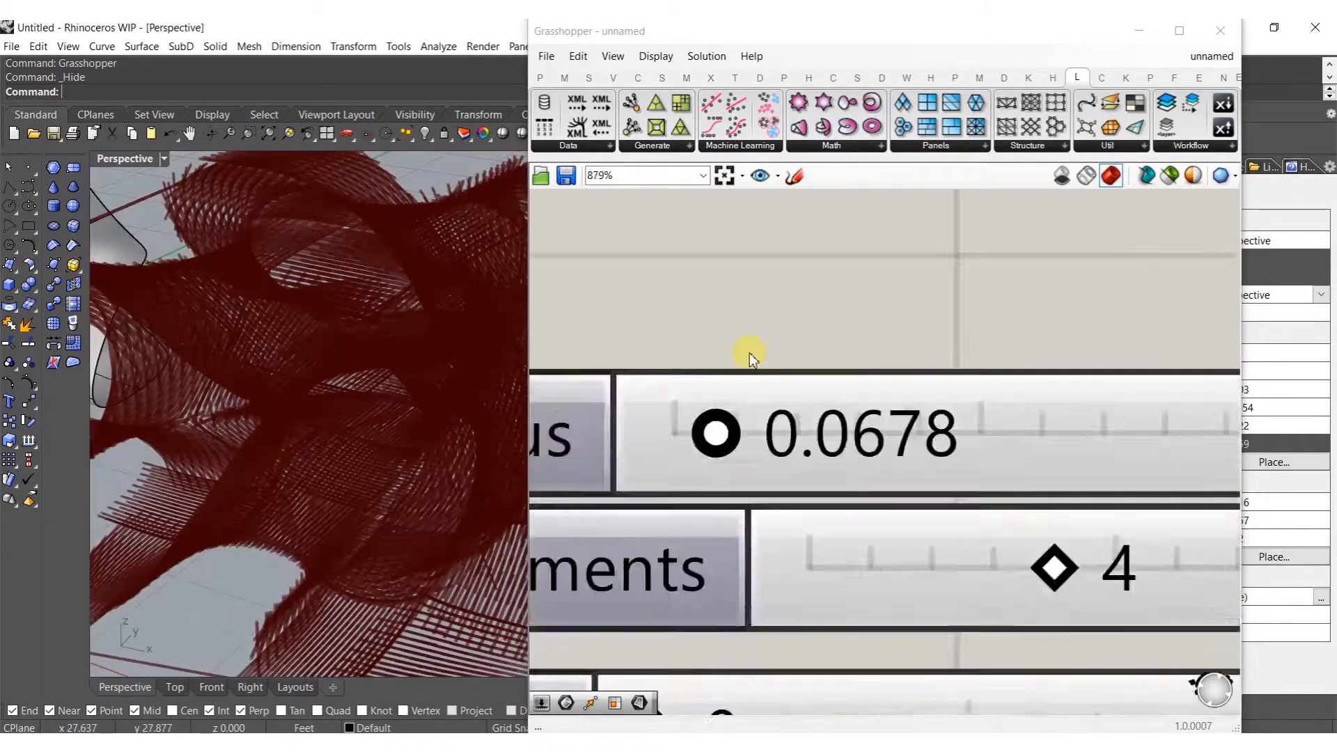
pyautogui.moveTo(995, 327); pyautogui.dragTo(910, 349, button='right')
pyautogui.click(909, 348)
pyautogui.middleClick(906, 347)
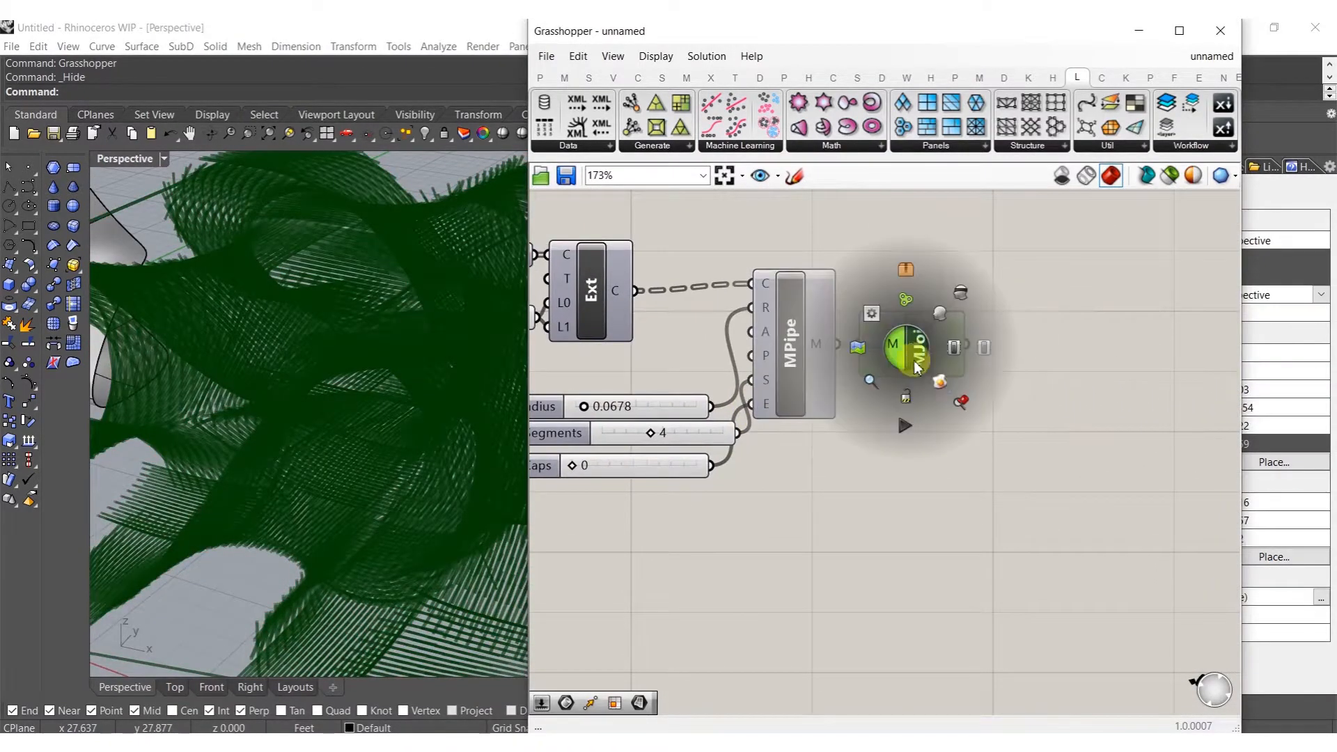
pyautogui.click(940, 380)
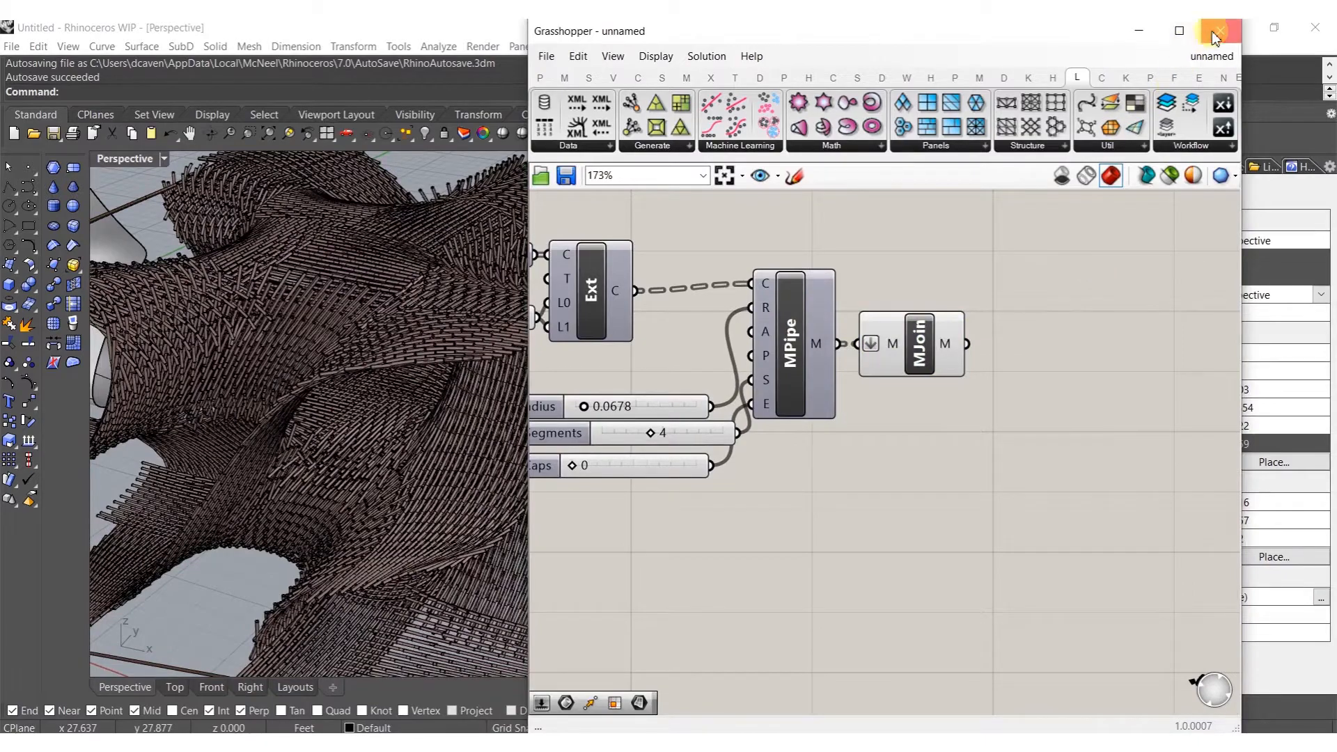
# Close the Grasshopper window and switch the Perspective viewport to Rendered display to inspect the baked pipes from several angles
pyautogui.click(1218, 32)
pyautogui.moveTo(502, 454); pyautogui.dragTo(374, 551, button='right')
pyautogui.click(434, 446)
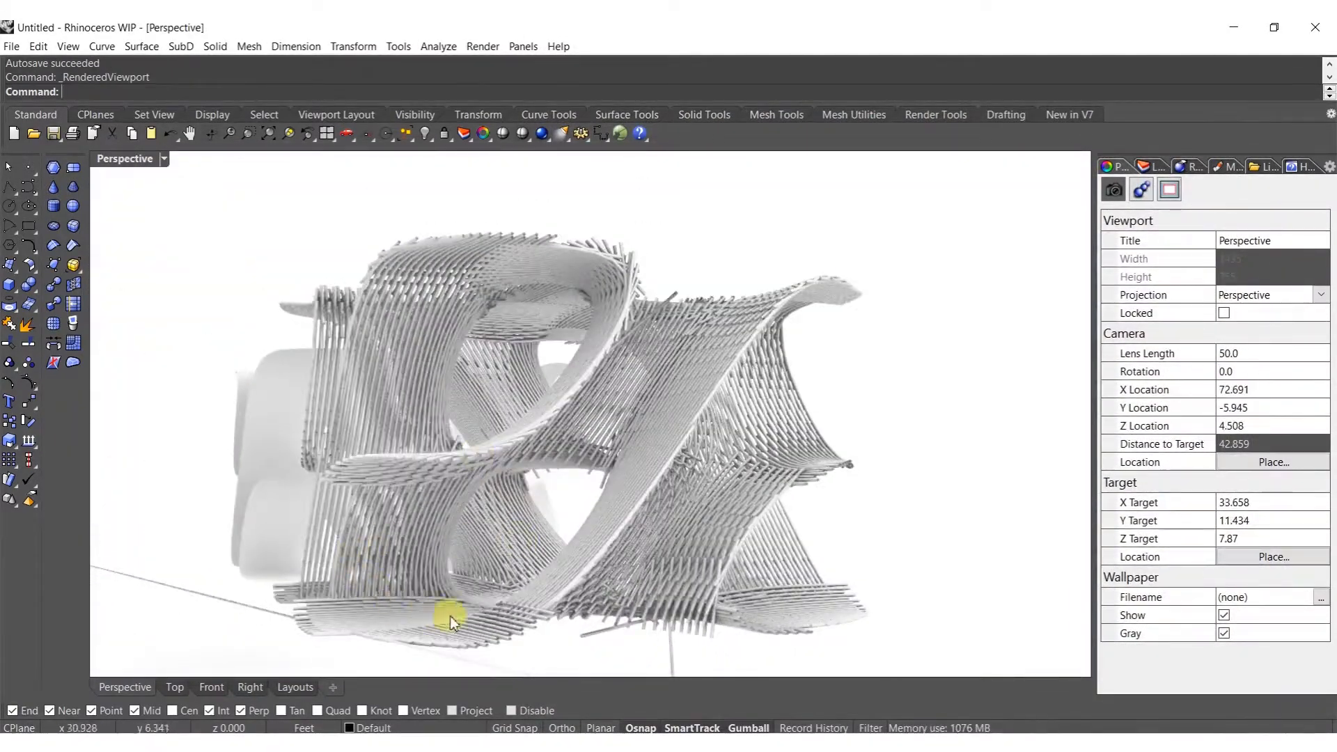
pyautogui.moveTo(495, 503); pyautogui.dragTo(218, 323, button='right')
pyautogui.moveTo(339, 273); pyautogui.dragTo(690, 383, button='right')
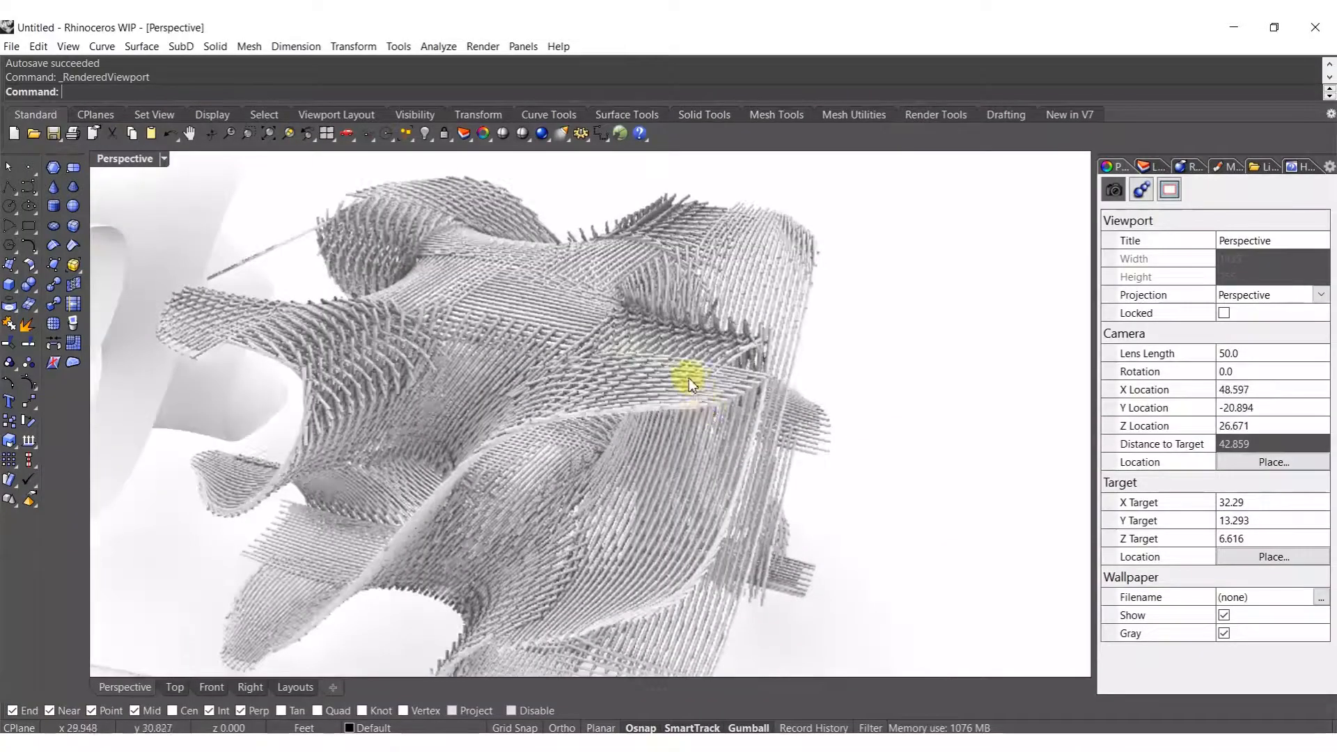
# Delete the baked pipe mesh from the Rhino model and reopen Grasshopper
pyautogui.scroll(-10, 688, 378)
pyautogui.click(668, 468)
pyautogui.press('Delete')
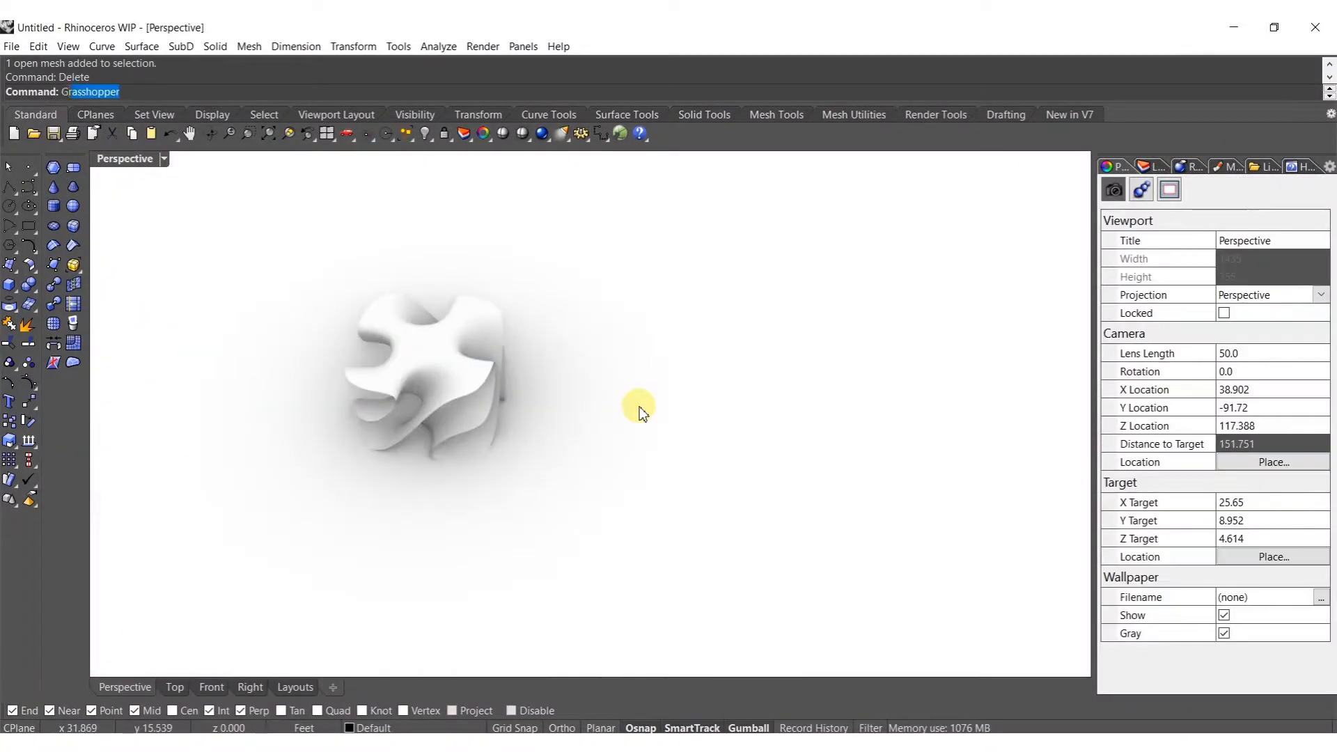
pyautogui.press('Return')
pyautogui.scroll(8, 427, 352)
pyautogui.moveTo(374, 452); pyautogui.dragTo(379, 388, button='right')
pyautogui.scroll(-3, 970, 417)
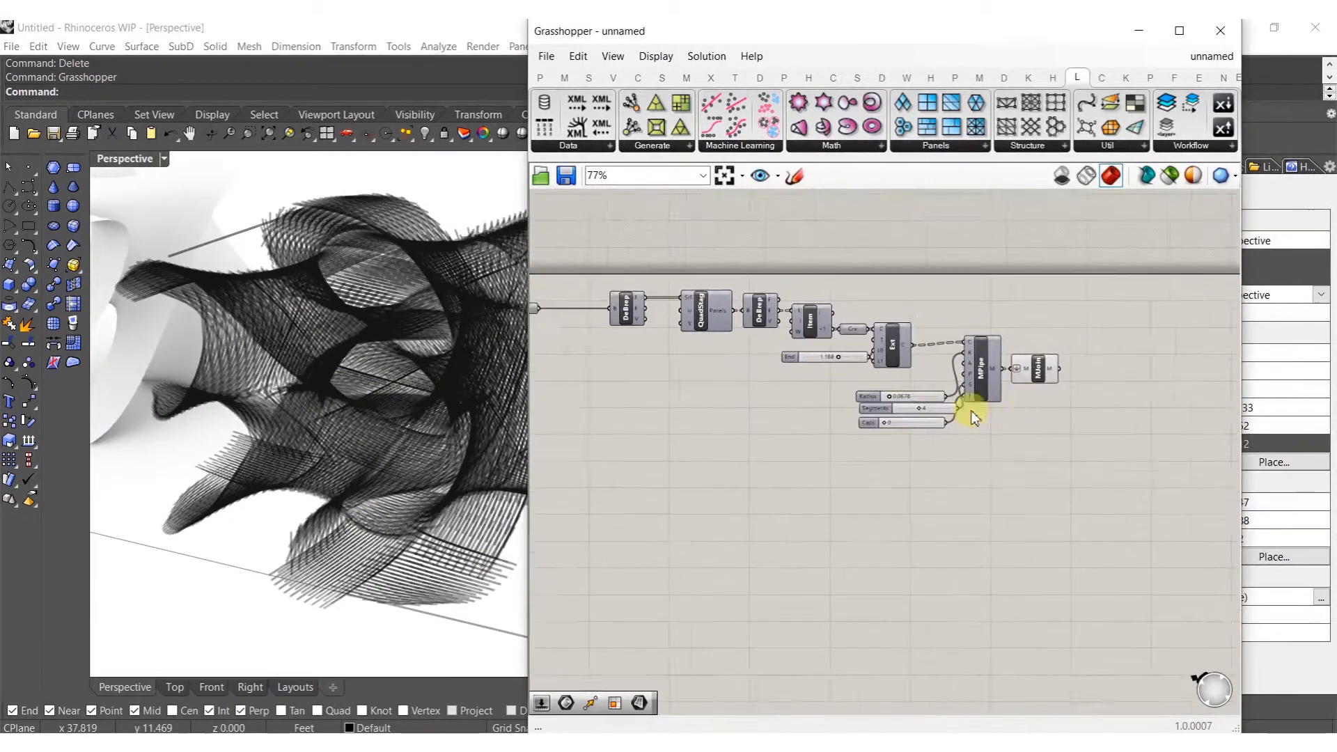
# Align the Radius, Segments and Caps sliders along their left edges
pyautogui.scroll(3, 994, 492)
pyautogui.moveTo(1023, 535); pyautogui.dragTo(762, 261)
pyautogui.moveTo(827, 312); pyautogui.dragTo(825, 320)
pyautogui.moveTo(664, 531); pyautogui.dragTo(724, 504, button='right')
pyautogui.moveTo(724, 504); pyautogui.dragTo(654, 334)
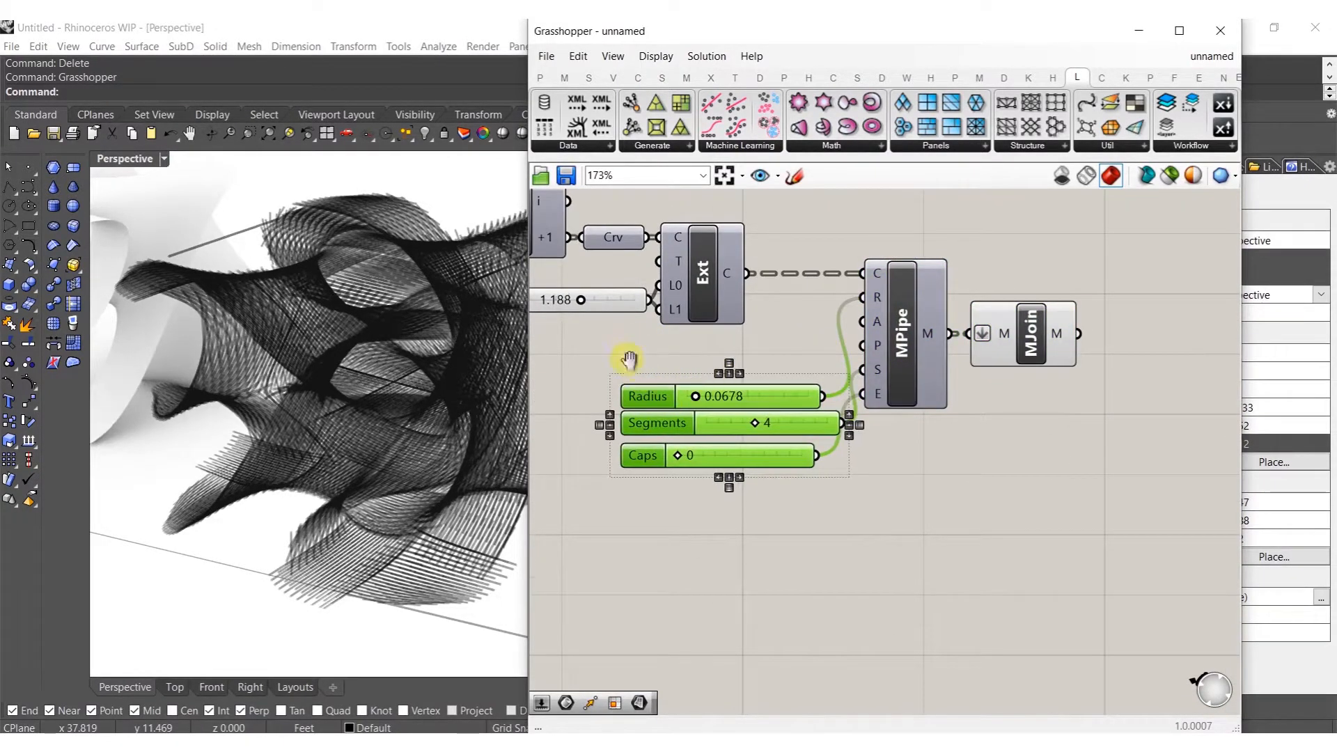
pyautogui.click(626, 357)
# Space the Radius, Segments and Caps sliders evenly and align their left edges with the End slider
pyautogui.moveTo(575, 365); pyautogui.dragTo(798, 406, button='right')
pyautogui.moveTo(887, 521); pyautogui.dragTo(908, 407)
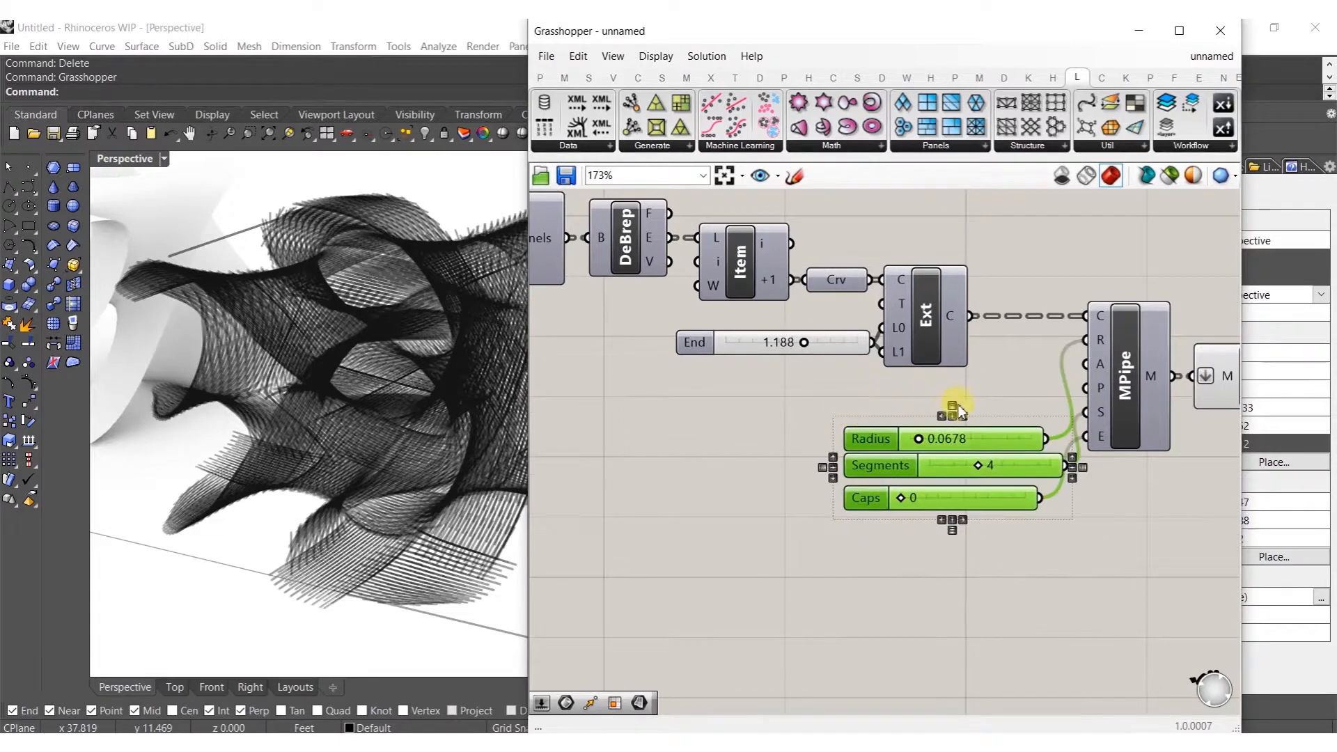
pyautogui.keyDown('shift'); pyautogui.click(796, 332); pyautogui.keyUp('shift')
pyautogui.click(857, 319)
pyautogui.click(805, 401)
# Add a Reverse Surface Direction component below the first Deconstruct Brep component
pyautogui.scroll(-5, 808, 404)
pyautogui.moveTo(642, 423); pyautogui.dragTo(833, 400, button='right')
pyautogui.scroll(6, 831, 385)
pyautogui.doubleClick(824, 382)
pyautogui.write('rev')
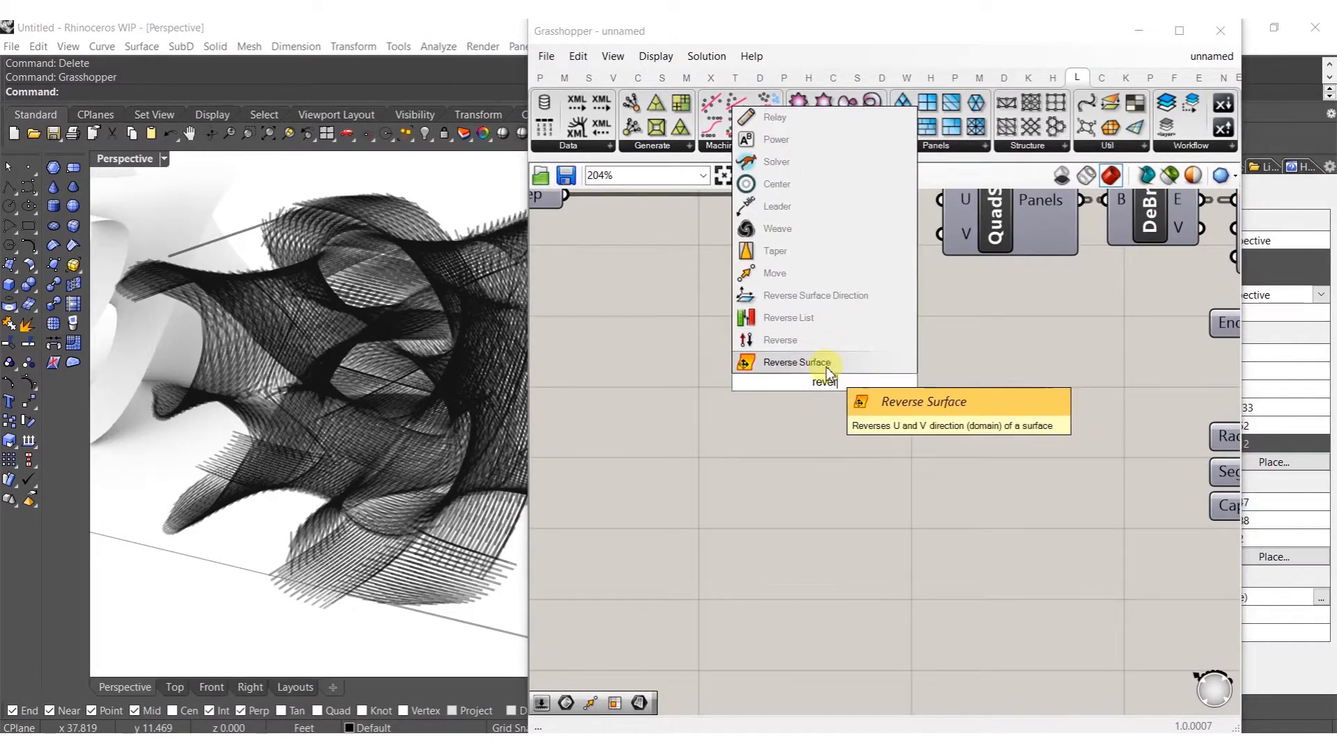
pyautogui.write('er')
pyautogui.click(824, 302)
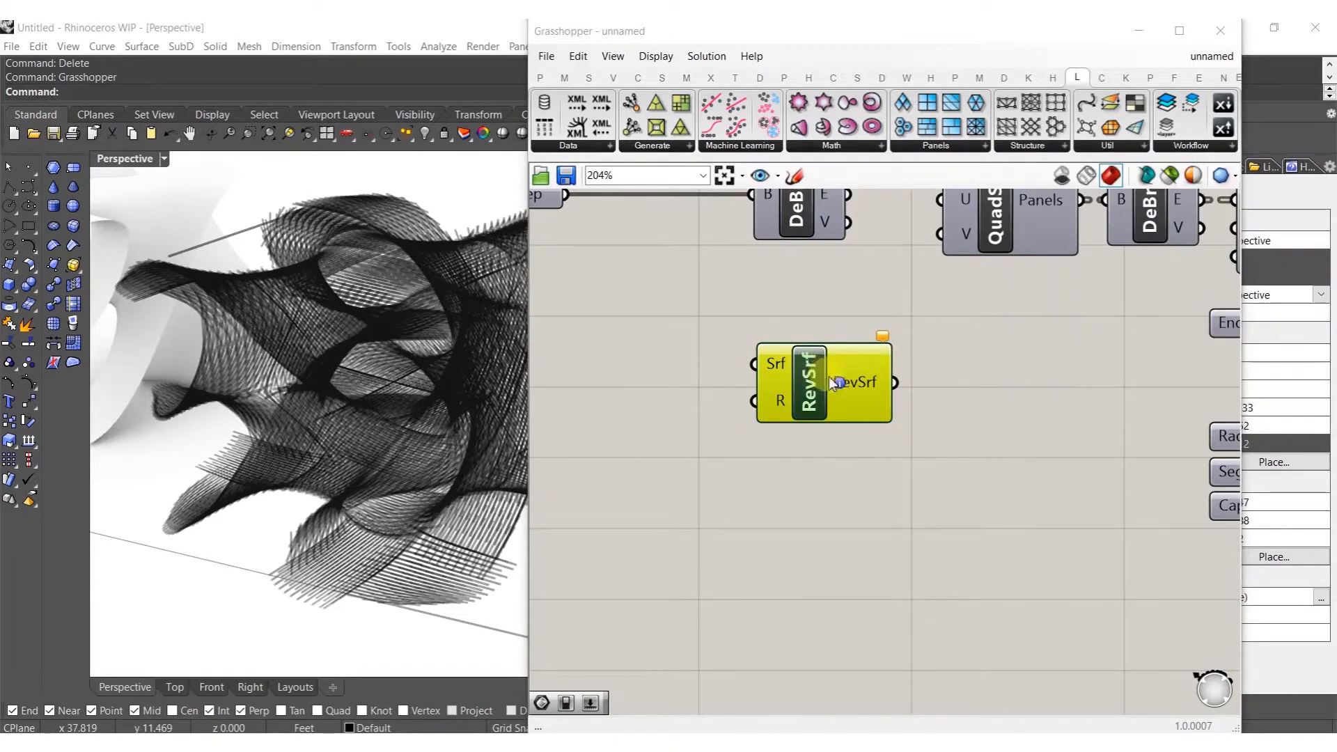
pyautogui.moveTo(823, 360); pyautogui.dragTo(787, 442, button='right')
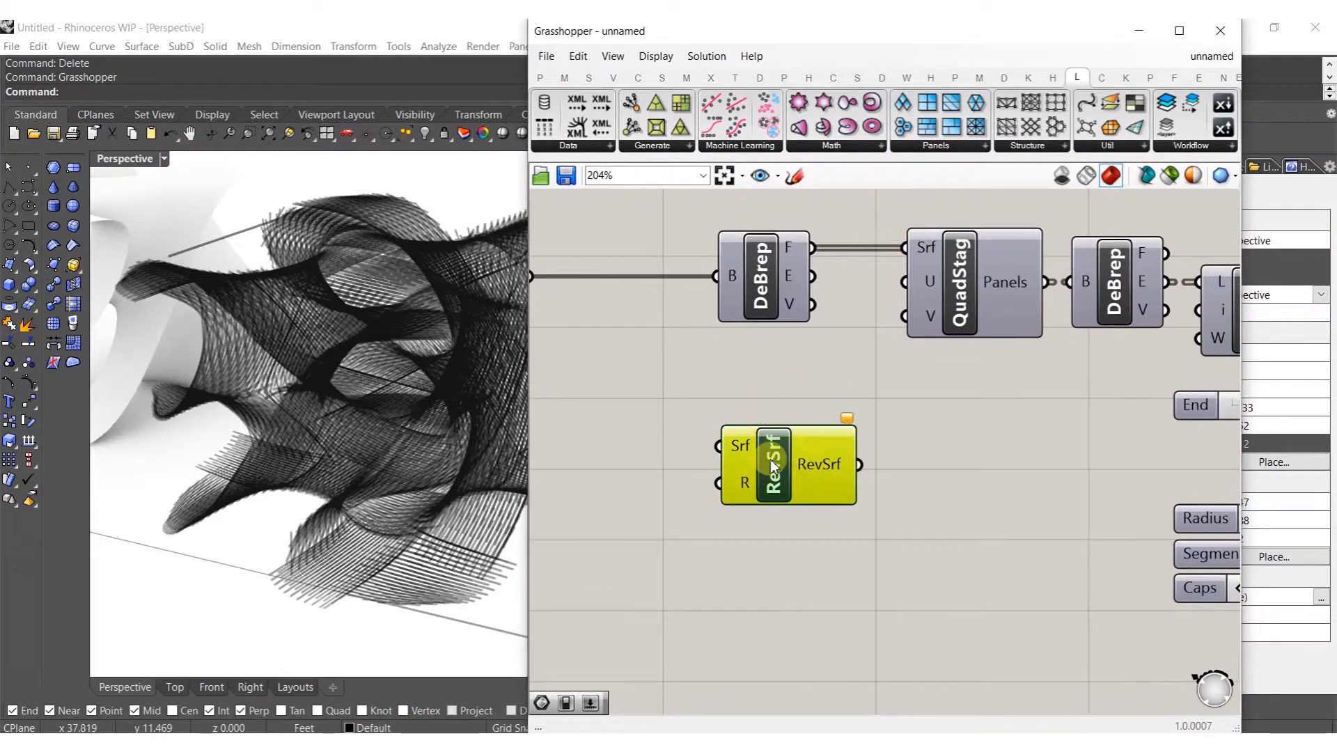
pyautogui.moveTo(771, 460)
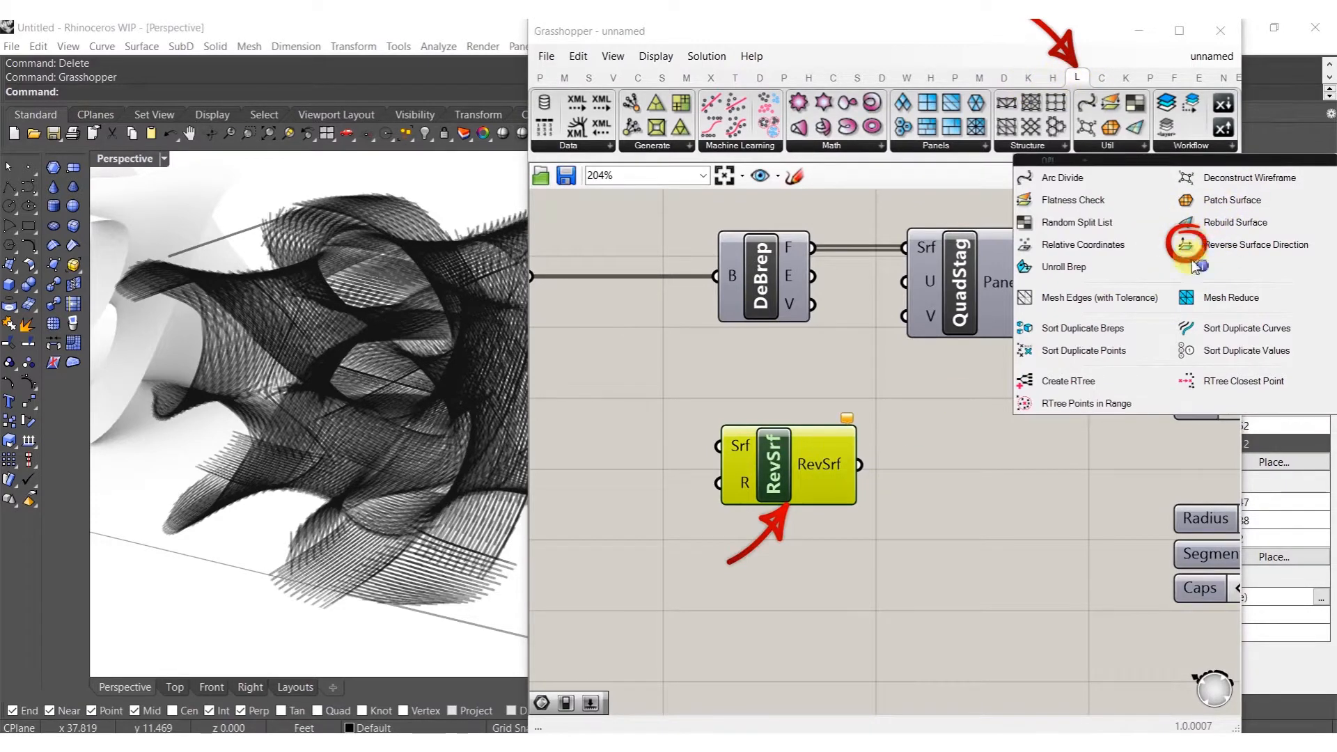
# Connect the first Deconstruct Brep's F output to Reverse Surface Direction's Srf input
pyautogui.moveTo(771, 453); pyautogui.dragTo(888, 475, button='right')
pyautogui.moveTo(823, 462); pyautogui.dragTo(646, 305)
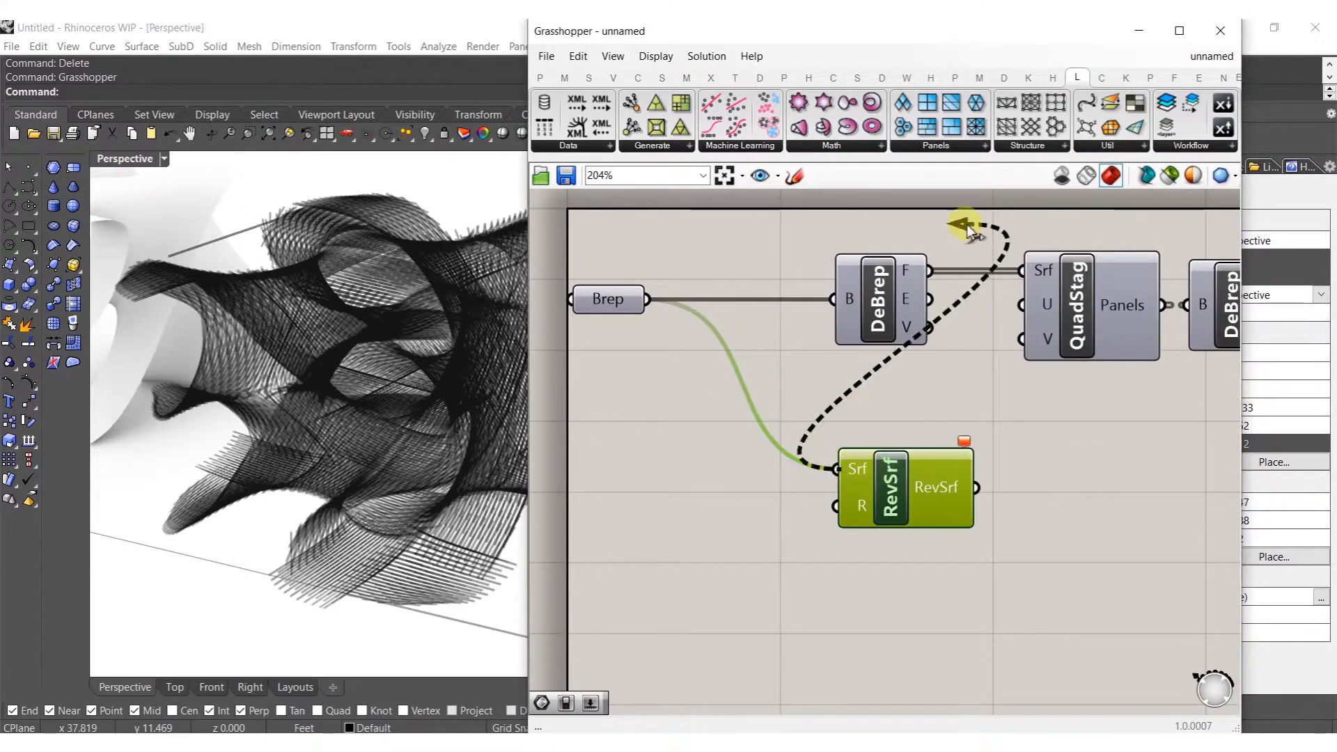
pyautogui.moveTo(933, 261); pyautogui.dragTo(932, 271)
pyautogui.moveTo(898, 486); pyautogui.dragTo(942, 426)
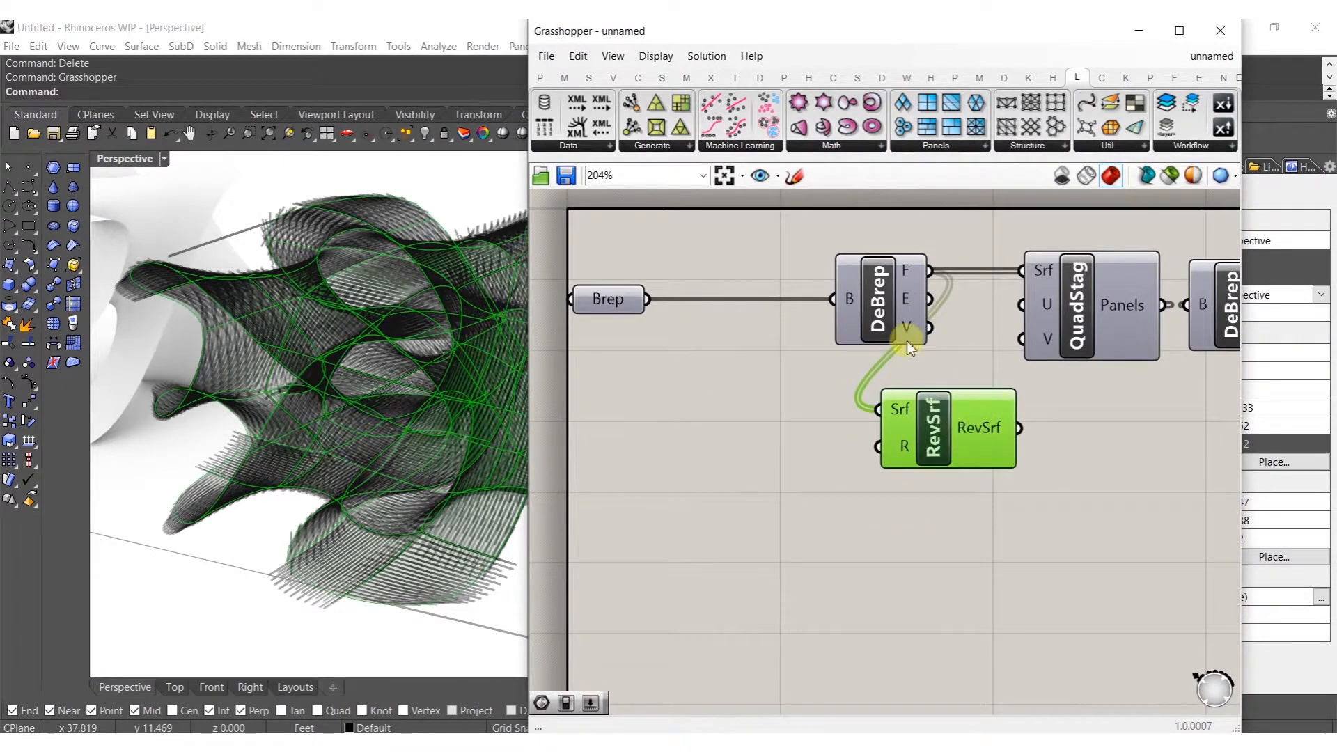
# Move the first Deconstruct Brep closer to Brep and place Reverse Surface Direction between it and the QuadStag component
pyautogui.moveTo(881, 325); pyautogui.dragTo(734, 323)
pyautogui.click(850, 339)
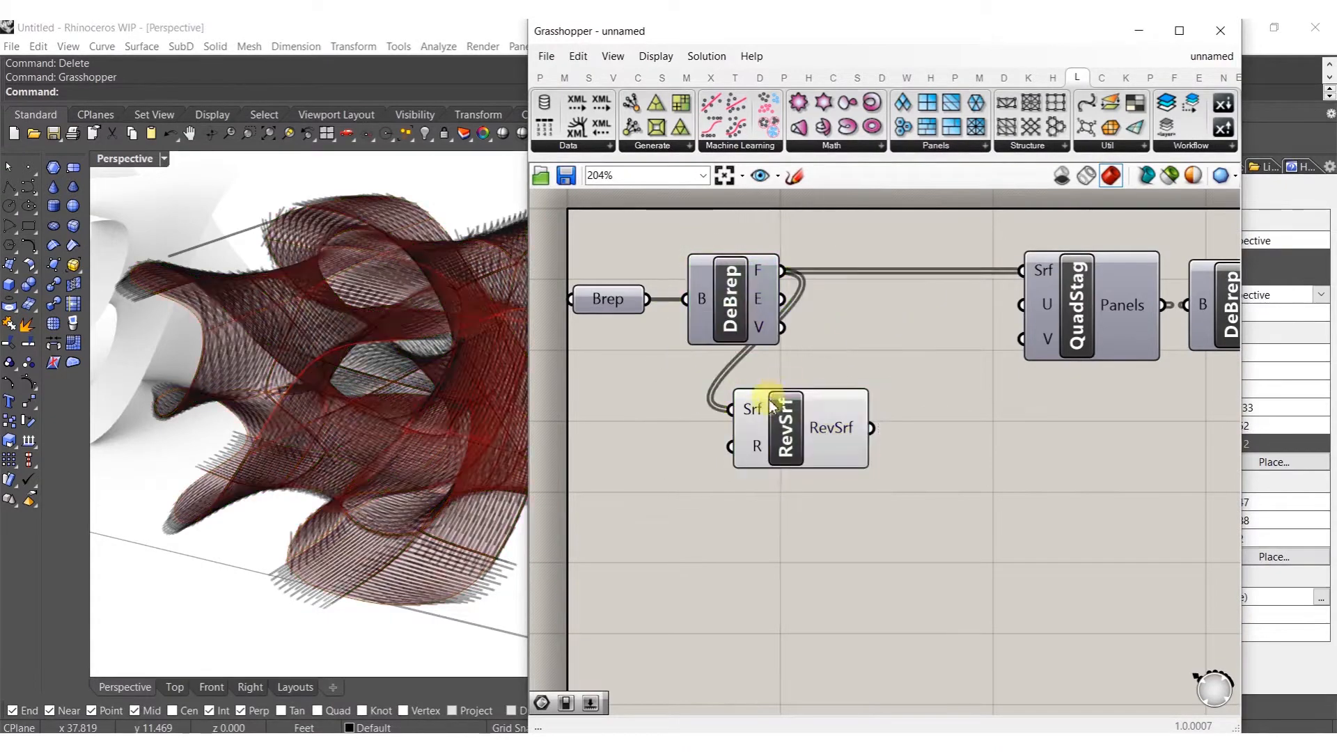
pyautogui.moveTo(775, 418); pyautogui.dragTo(881, 369)
# Add an integer slider set to 2 and connect it to Reverse Surface Direction's R input
pyautogui.doubleClick(750, 457)
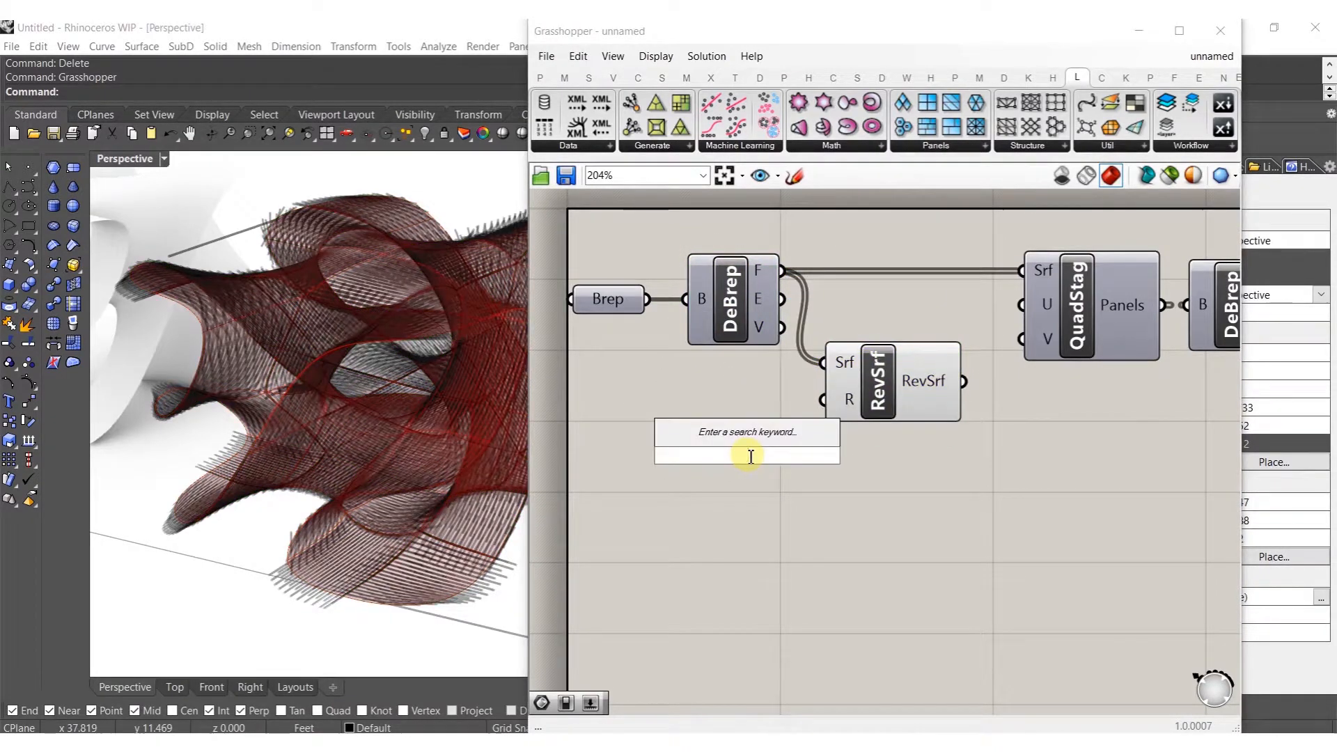
pyautogui.press('Return')
pyautogui.moveTo(858, 453); pyautogui.dragTo(930, 455)
# Line up Reverse Surface Direction with Deconstruct Brep and QuadStag, and turn off its preview
pyautogui.moveTo(883, 383); pyautogui.dragTo(879, 315)
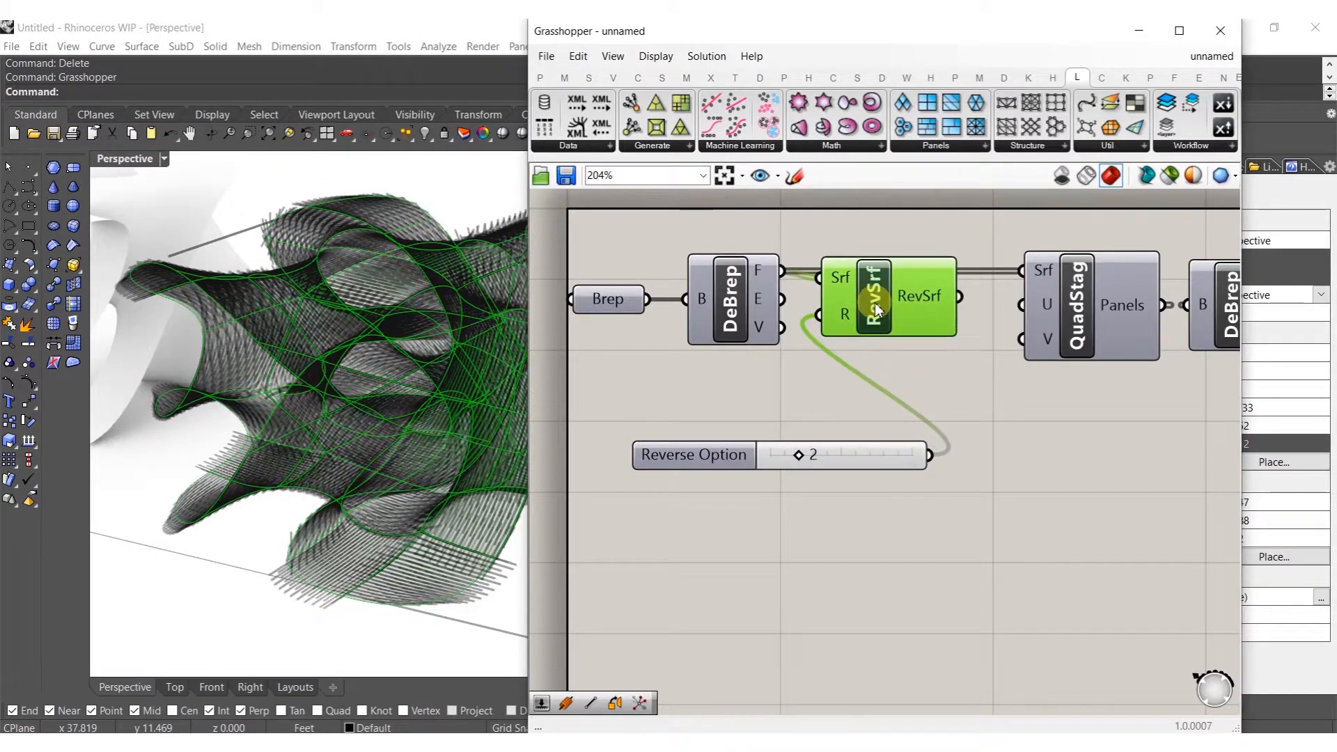
pyautogui.press('space')
pyautogui.click(936, 247)
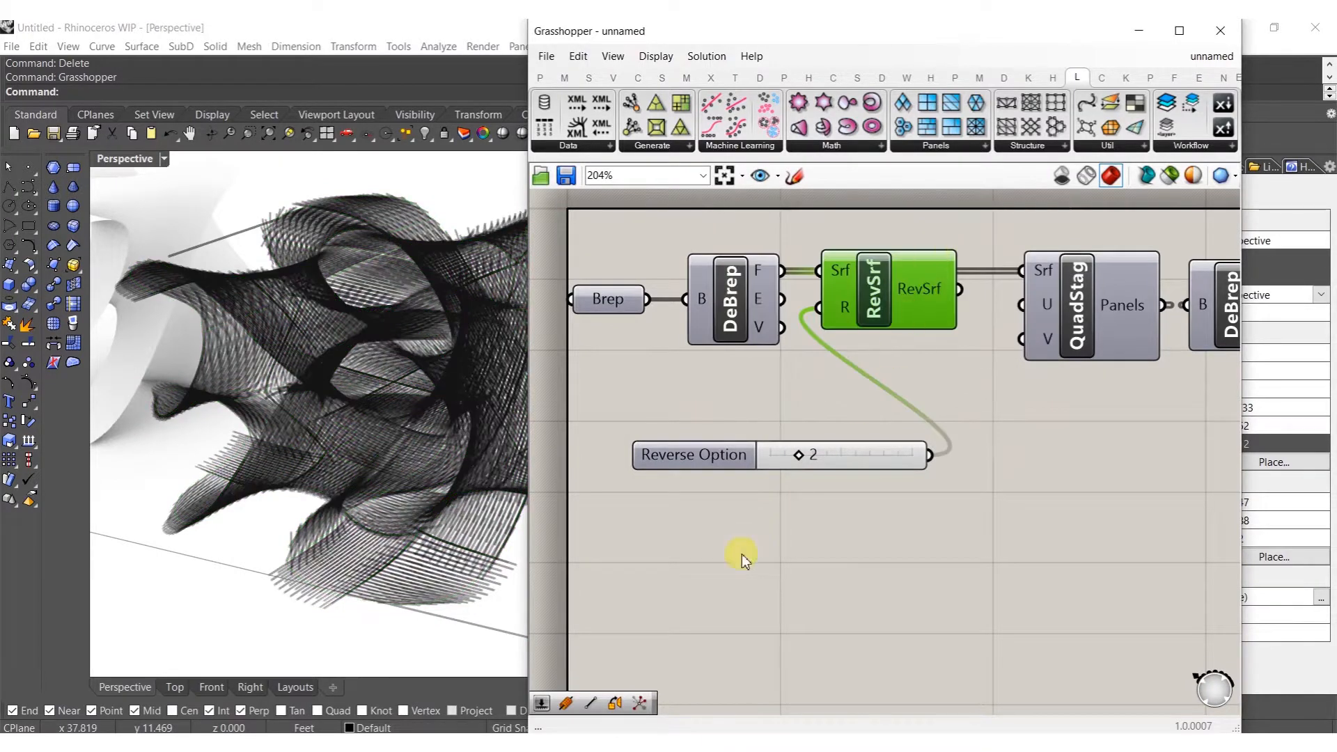
# Align the Reverse Option slider with the Brep component's left edge and move it up just below the component row
pyautogui.click(662, 455)
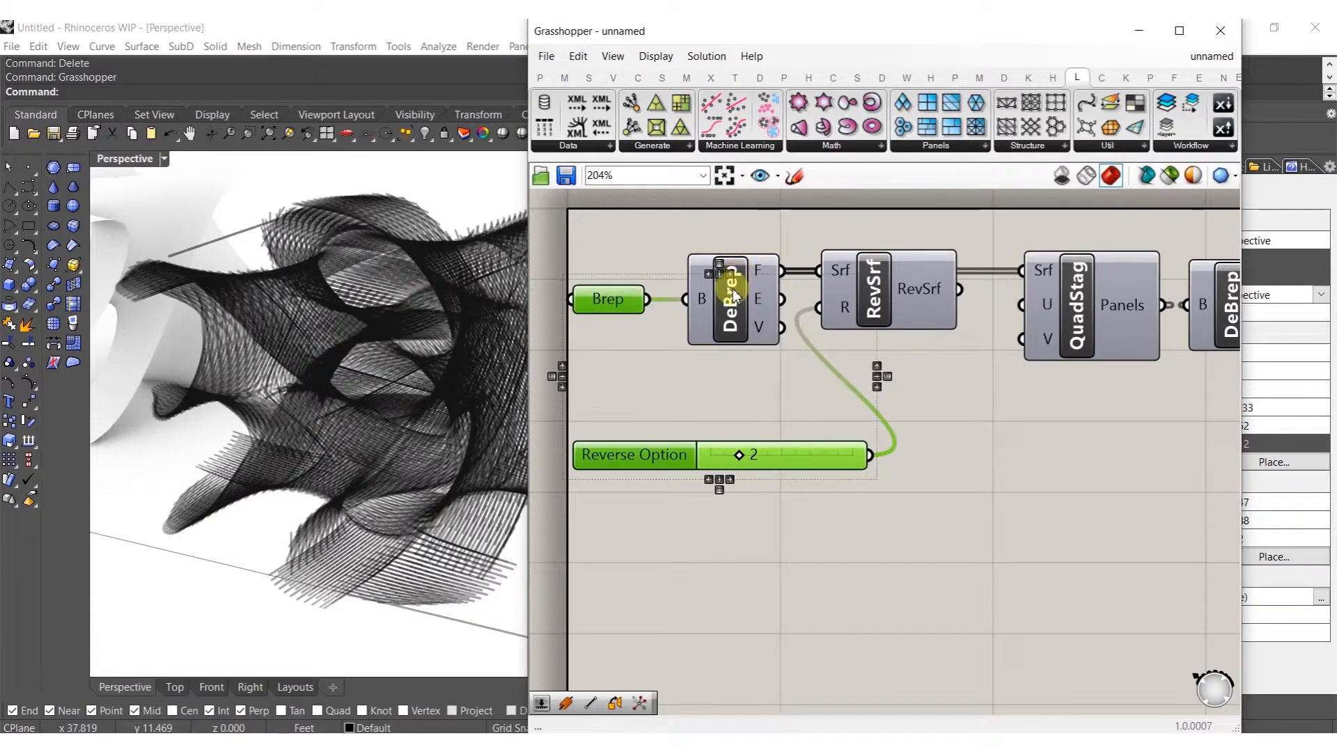
pyautogui.moveTo(653, 453); pyautogui.dragTo(645, 367)
pyautogui.click(941, 418)
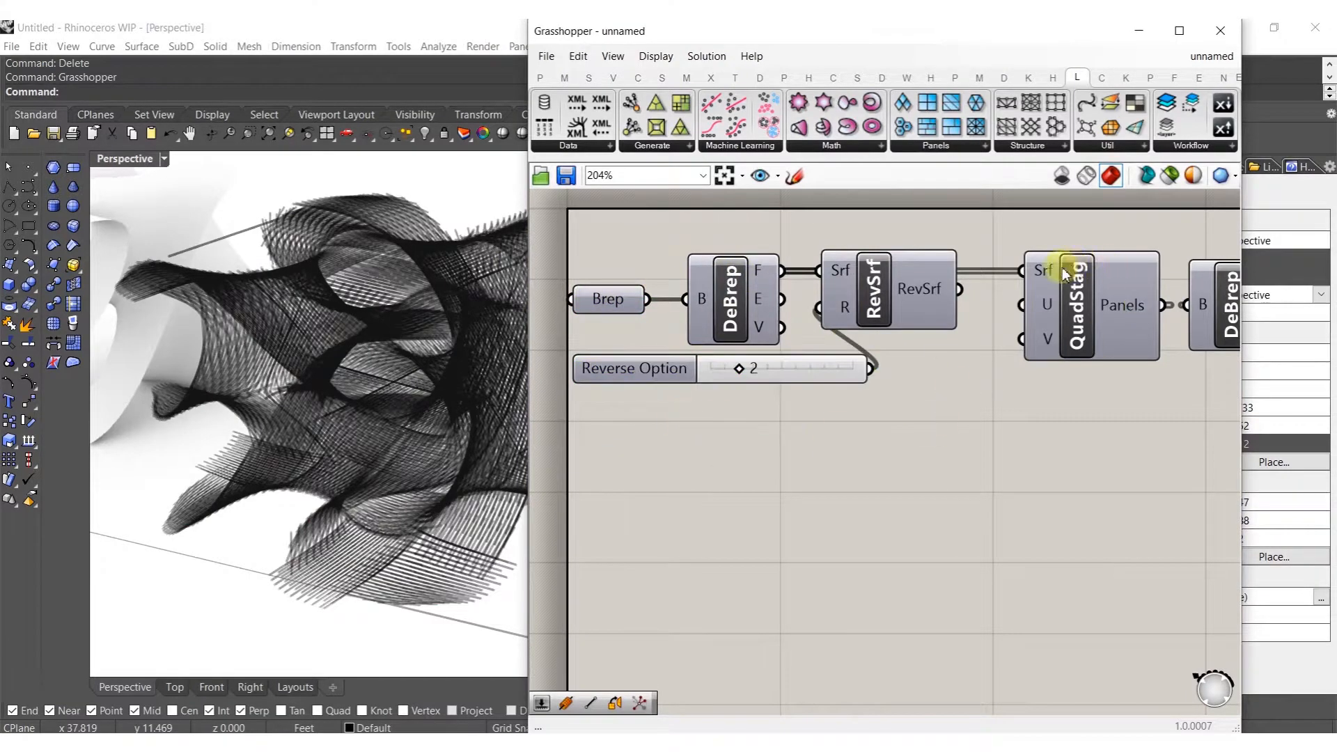
# Connect Reverse Surface Direction's RevSrf output to QuadStag's Srf input, replacing the direct link from Deconstruct Brep
pyautogui.moveTo(1062, 268); pyautogui.dragTo(840, 279)
pyautogui.hotkey('ctrl', 'z')
pyautogui.moveTo(958, 289); pyautogui.dragTo(1017, 261)
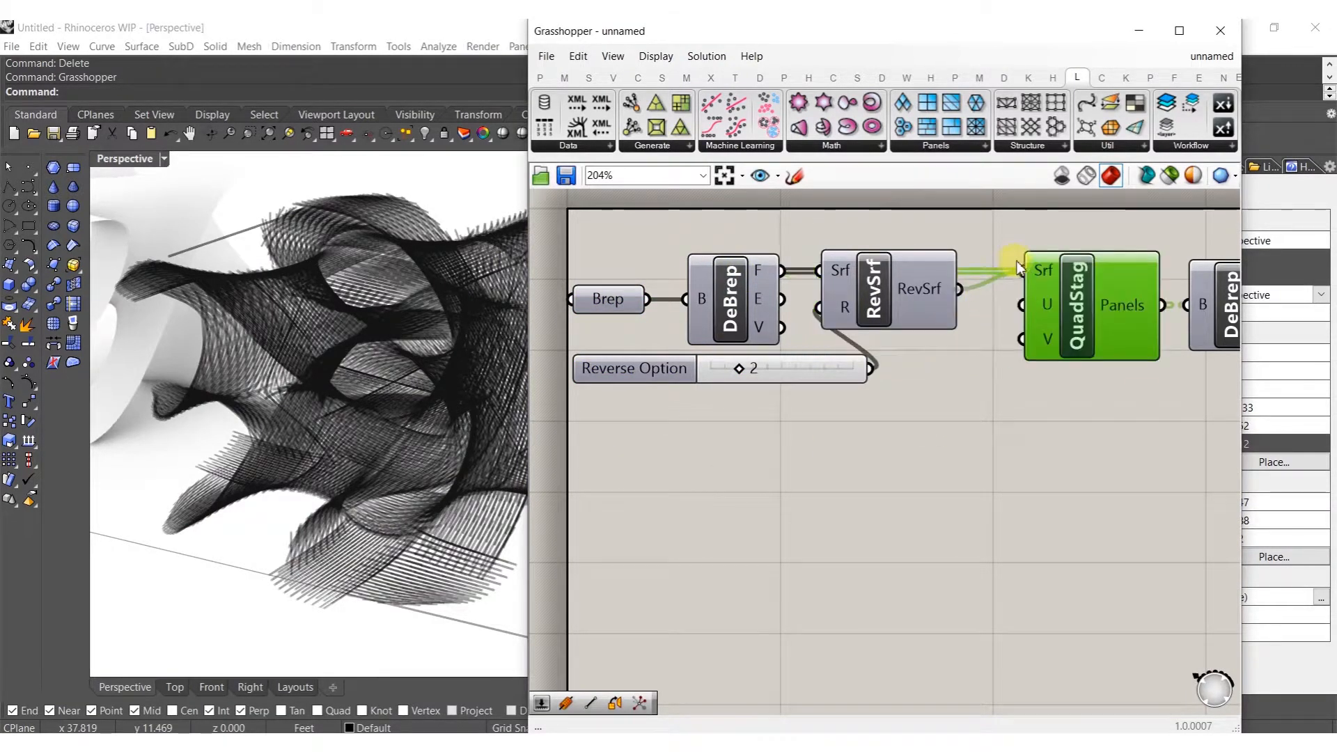
# Set the Reverse Option slider to 3
pyautogui.moveTo(494, 461); pyautogui.dragTo(468, 373, button='right')
pyautogui.scroll(1, 815, 432)
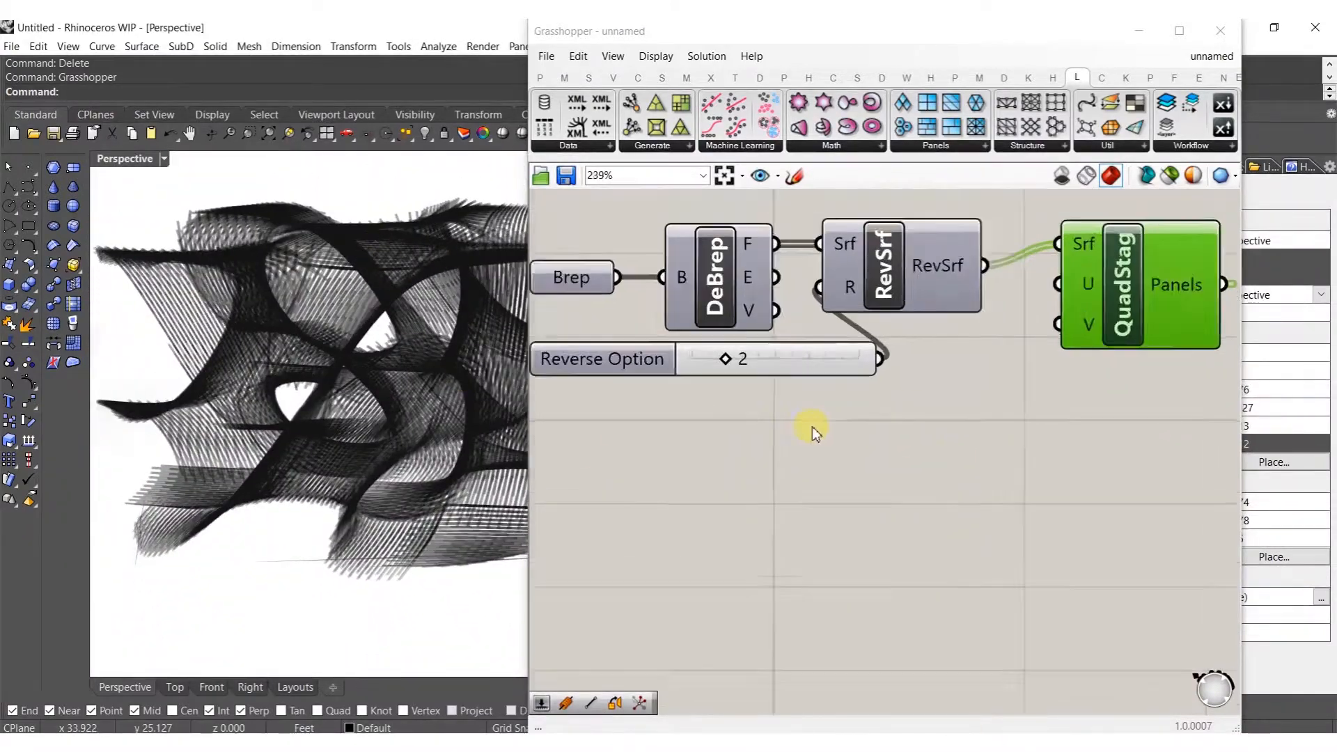
pyautogui.scroll(9, 724, 355)
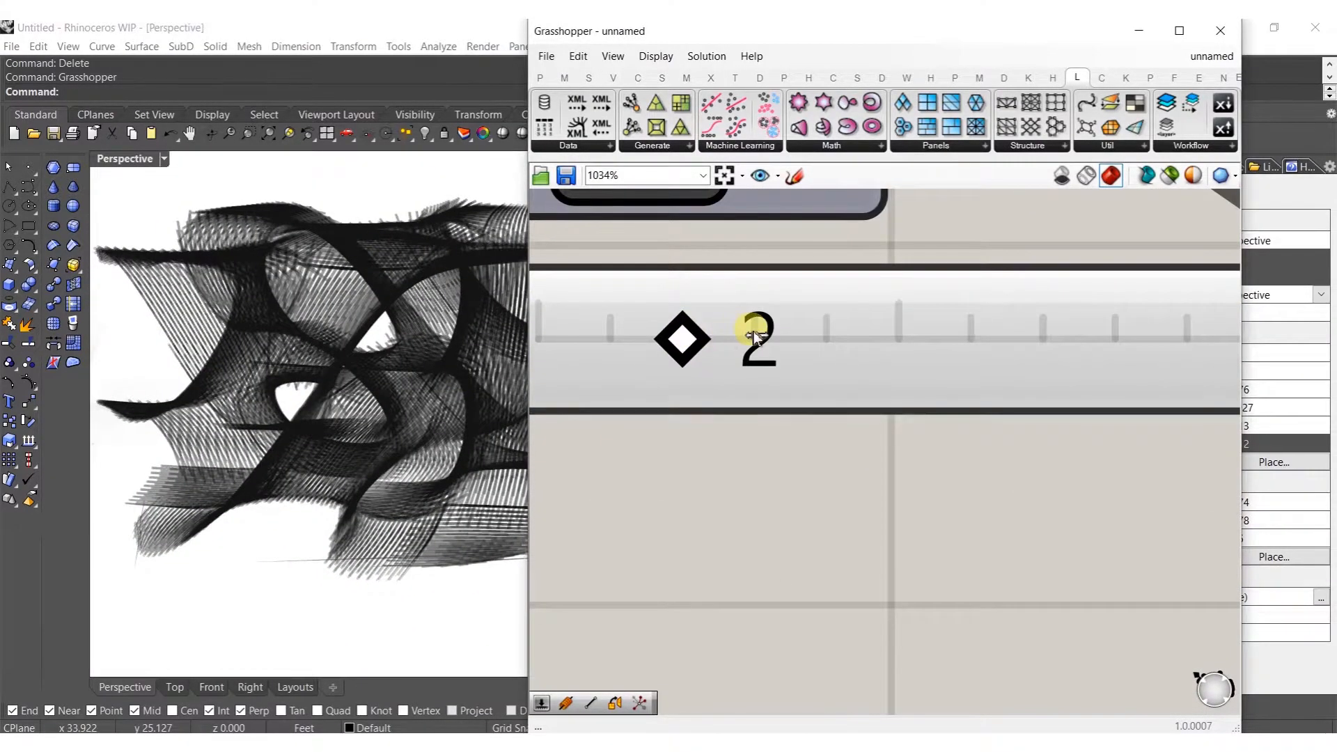
pyautogui.moveTo(754, 336); pyautogui.dragTo(755, 337)
pyautogui.moveTo(492, 491); pyautogui.dragTo(383, 536, button='right')
# Bake the joined mesh from the MJoin component at the end of the definition
pyautogui.scroll(-3, 873, 419)
pyautogui.scroll(-5, 873, 420)
pyautogui.scroll(3, 987, 408)
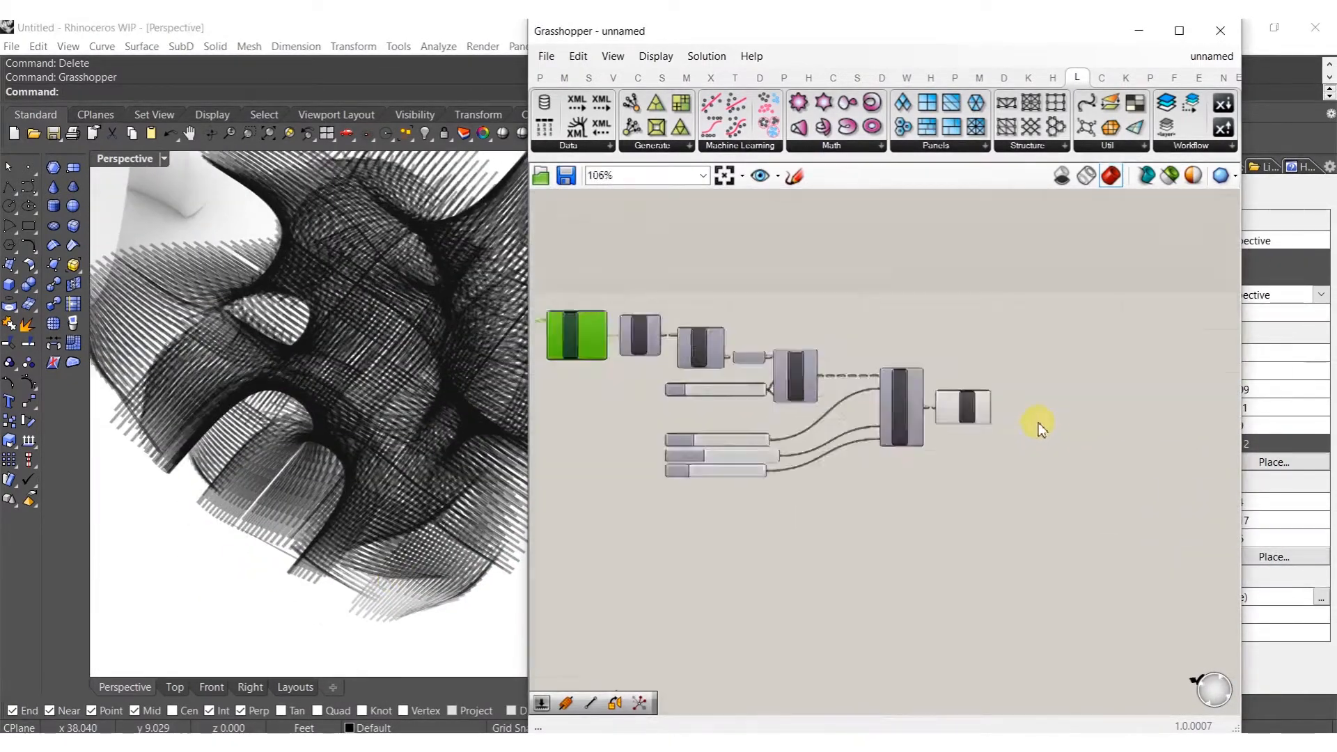
pyautogui.middleClick(939, 409)
pyautogui.click(977, 443)
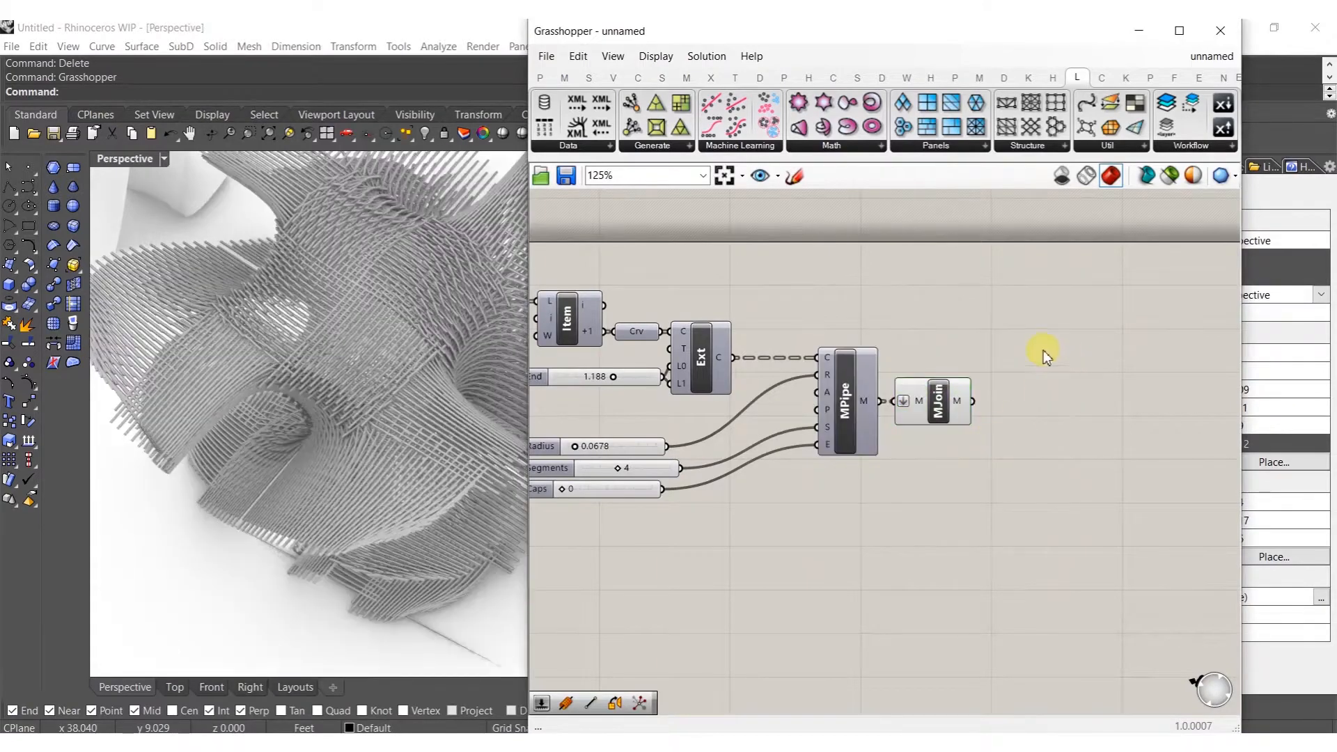
# Close the Grasshopper window, examine the baked pipe mesh up close from several angles, and undo the bake
pyautogui.click(353, 480)
pyautogui.click(1220, 30)
pyautogui.moveTo(690, 379); pyautogui.dragTo(518, 337, button='right')
pyautogui.moveTo(440, 386); pyautogui.dragTo(522, 264, button='right')
pyautogui.scroll(5, 646, 486)
pyautogui.scroll(-8, 659, 379)
pyautogui.moveTo(659, 379); pyautogui.dragTo(455, 425, button='right')
pyautogui.scroll(6, 597, 377)
pyautogui.keyDown('shift'); pyautogui.moveTo(536, 411); pyautogui.dragTo(635, 477, button='right'); pyautogui.keyUp('shift')
pyautogui.scroll(-6, 636, 382)
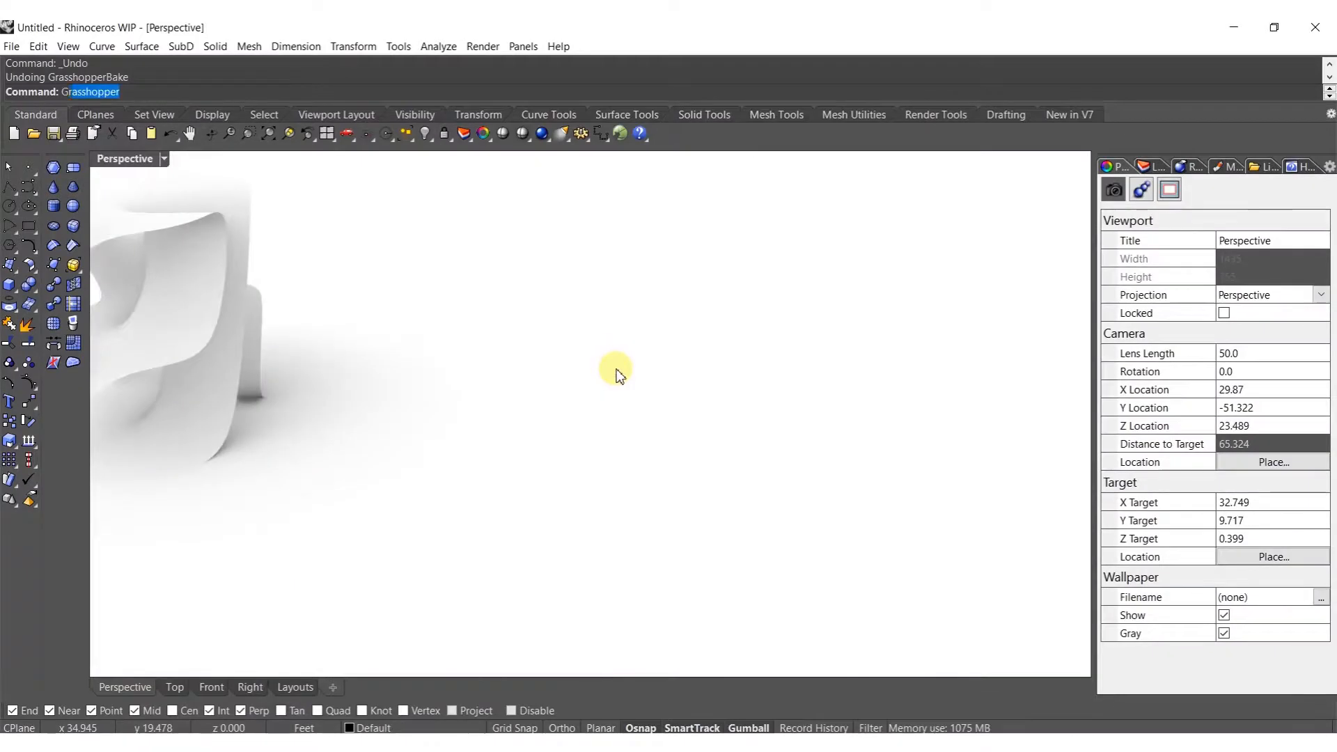
# Reopen Grasshopper and connect a new integer slider set to 25 to QuadStag's U input
pyautogui.press('Return')
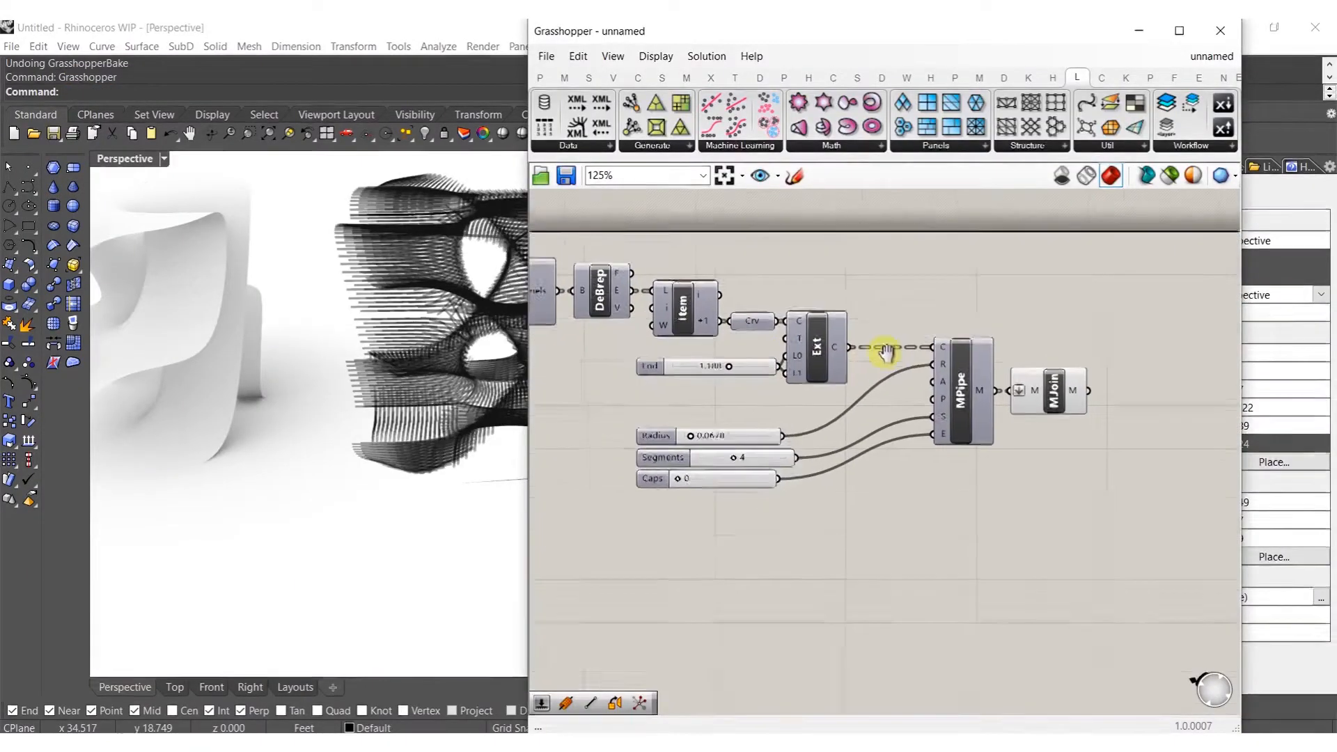
pyautogui.moveTo(487, 452); pyautogui.dragTo(432, 478, button='right')
pyautogui.scroll(5, 280, 337)
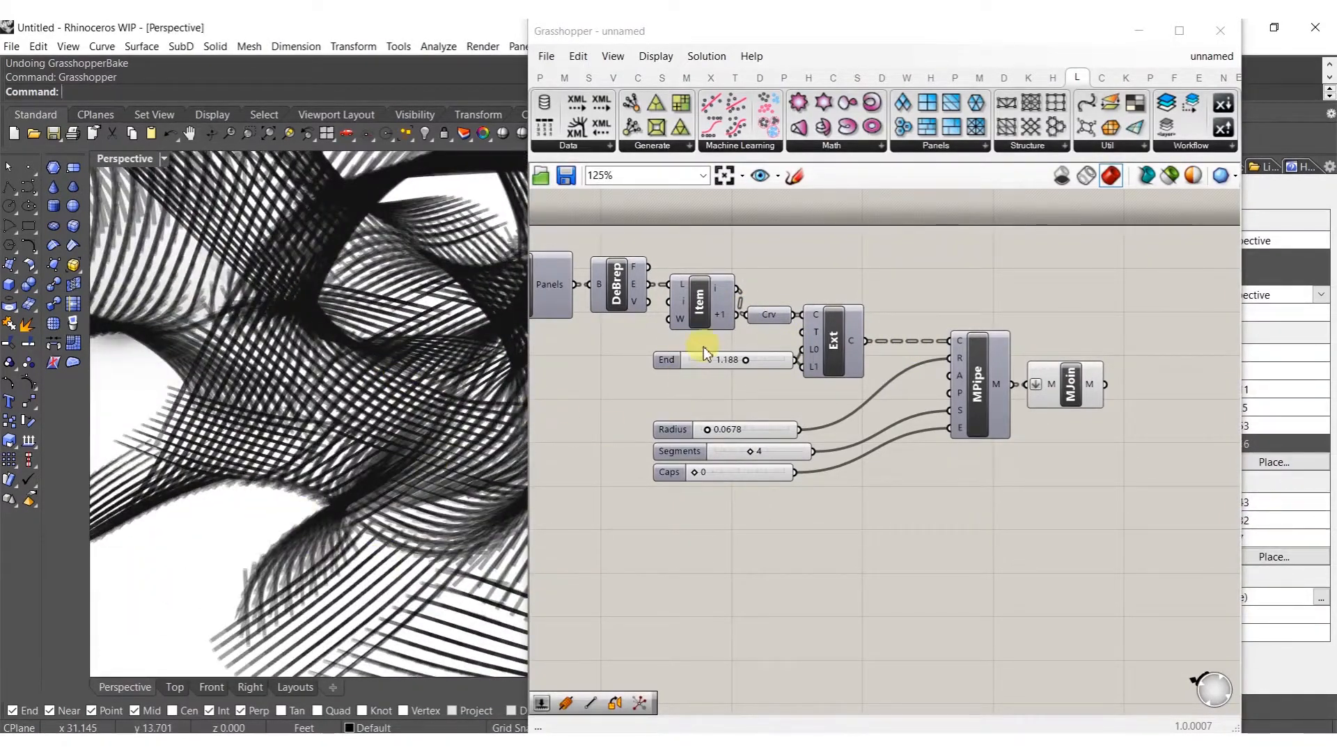
pyautogui.scroll(1, 736, 344)
pyautogui.moveTo(745, 312); pyautogui.dragTo(736, 311)
pyautogui.moveTo(602, 474); pyautogui.dragTo(836, 445, button='right')
pyautogui.doubleClick(649, 323)
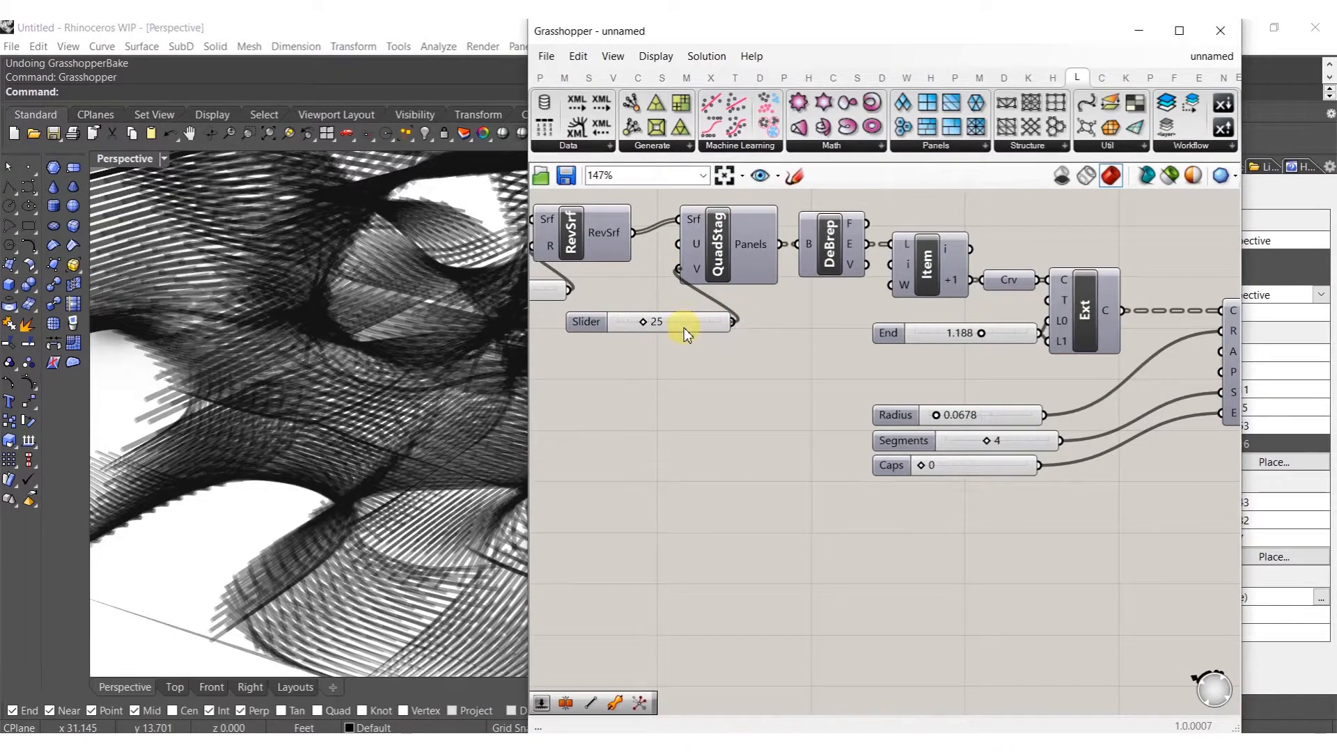
pyautogui.moveTo(664, 369); pyautogui.dragTo(717, 372, button='right')
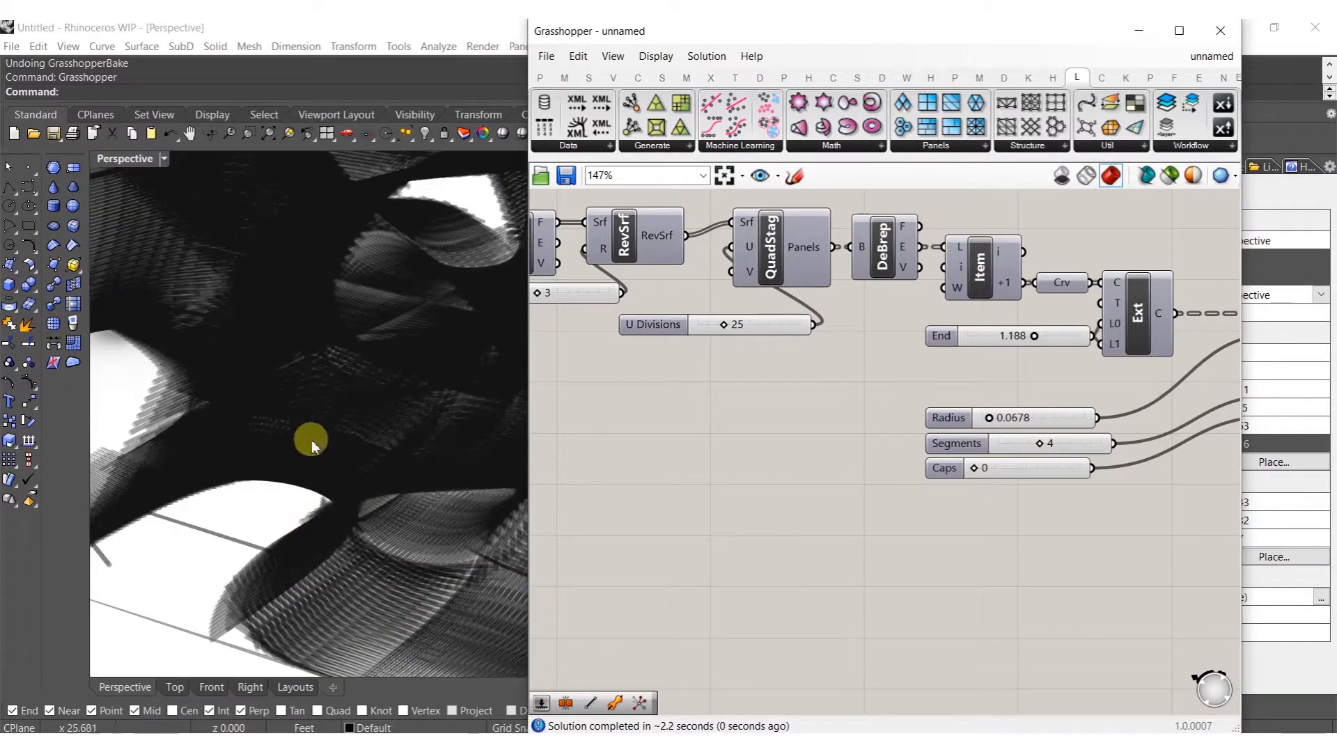
pyautogui.moveTo(304, 497); pyautogui.dragTo(304, 359, button='right')
pyautogui.scroll(-8, 304, 359)
# Move the U Divisions slider below Reverse Option and align both sliders with the Brep component's left edge
pyautogui.moveTo(617, 334); pyautogui.dragTo(773, 373, button='right')
pyautogui.moveTo(790, 366); pyautogui.dragTo(628, 383)
pyautogui.moveTo(573, 331); pyautogui.dragTo(570, 327)
pyautogui.moveTo(599, 253); pyautogui.dragTo(571, 315)
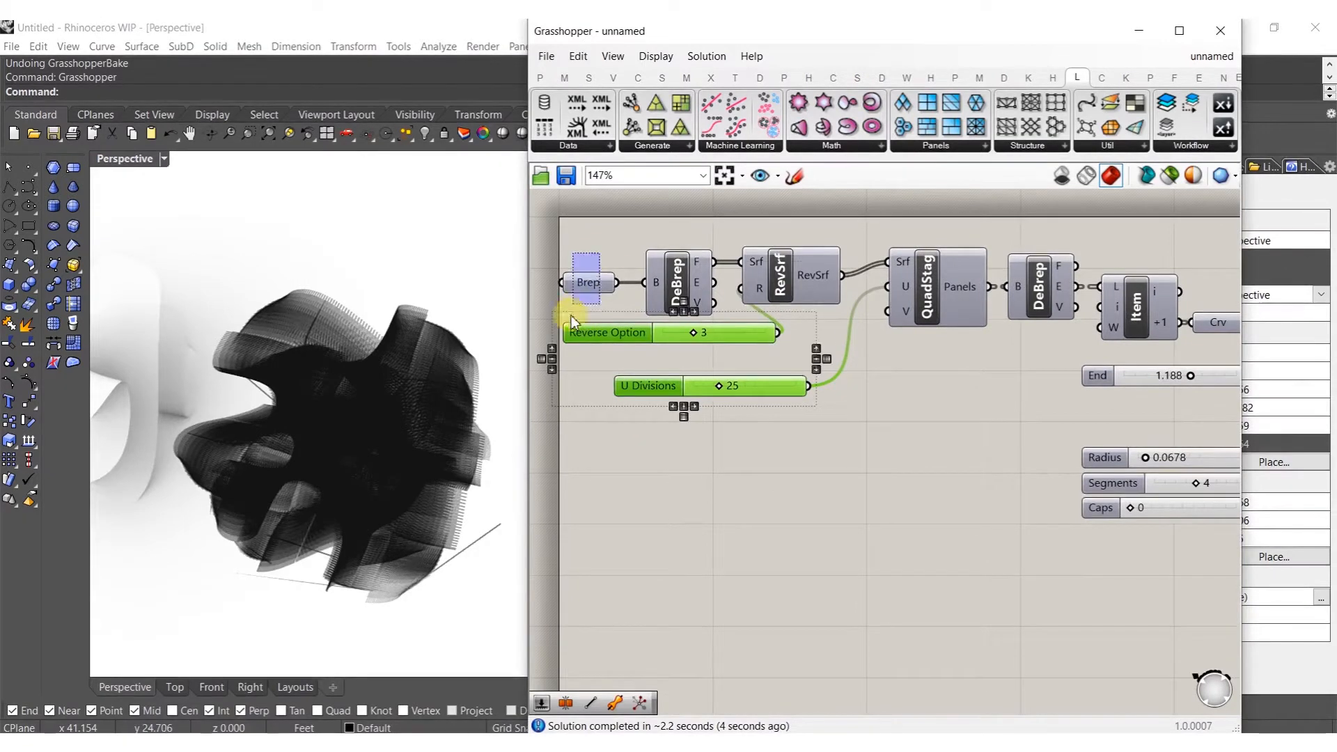
pyautogui.click(744, 352)
# Bake the denser joined pipe mesh from MJoin and close the Grasshopper window
pyautogui.moveTo(1084, 418); pyautogui.dragTo(743, 420, button='right')
pyautogui.moveTo(1051, 397); pyautogui.dragTo(879, 405, button='right')
pyautogui.middleClick(1066, 411)
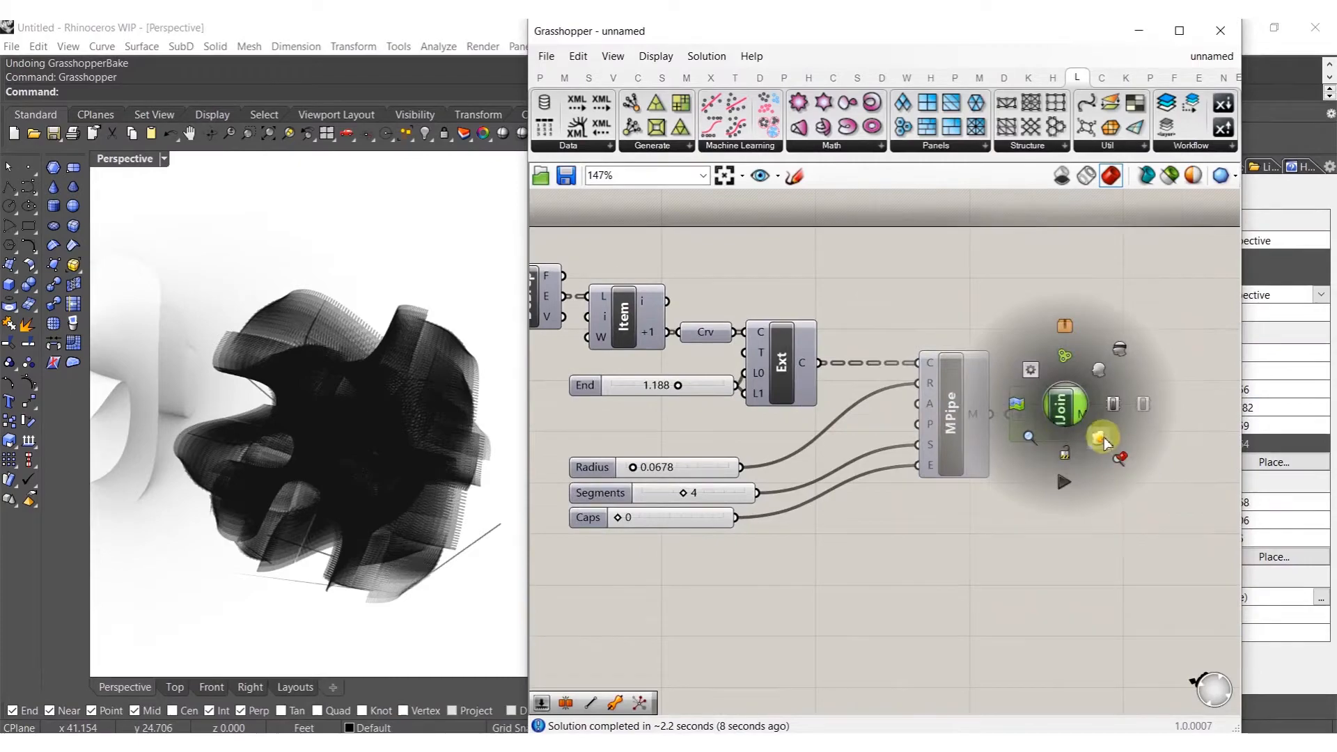
pyautogui.click(1105, 442)
pyautogui.click(1223, 32)
# Delete the baked pipe mesh from the Rhino scene and reopen Grasshopper
pyautogui.moveTo(400, 522); pyautogui.dragTo(609, 276, button='right')
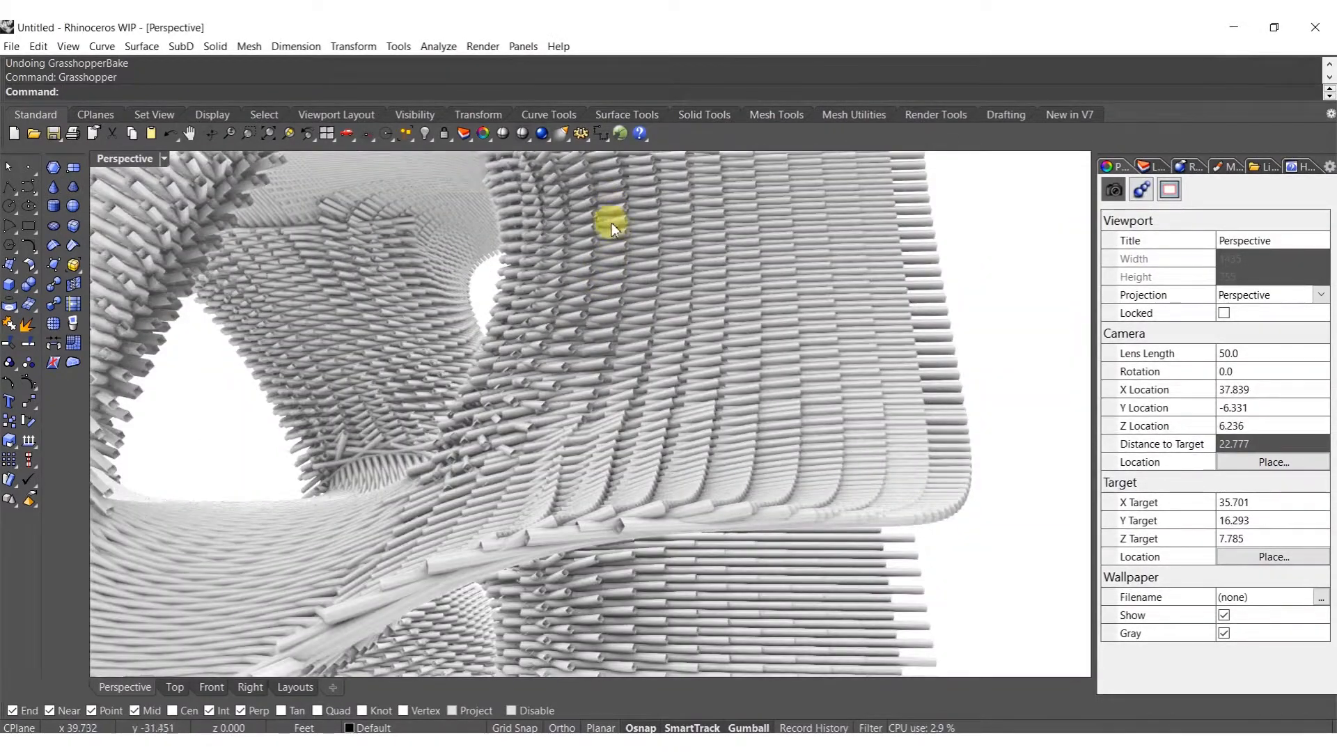
pyautogui.scroll(-8, 730, 437)
pyautogui.keyDown('shift'); pyautogui.moveTo(672, 497); pyautogui.dragTo(748, 501, button='right'); pyautogui.keyUp('shift')
pyautogui.moveTo(748, 501); pyautogui.dragTo(1286, 350, button='right')
pyautogui.click(670, 372)
pyautogui.press('Delete')
pyautogui.press('Return')
# Set the Reverse Option slider to 2
pyautogui.scroll(4, 594, 352)
pyautogui.scroll(3, 881, 313)
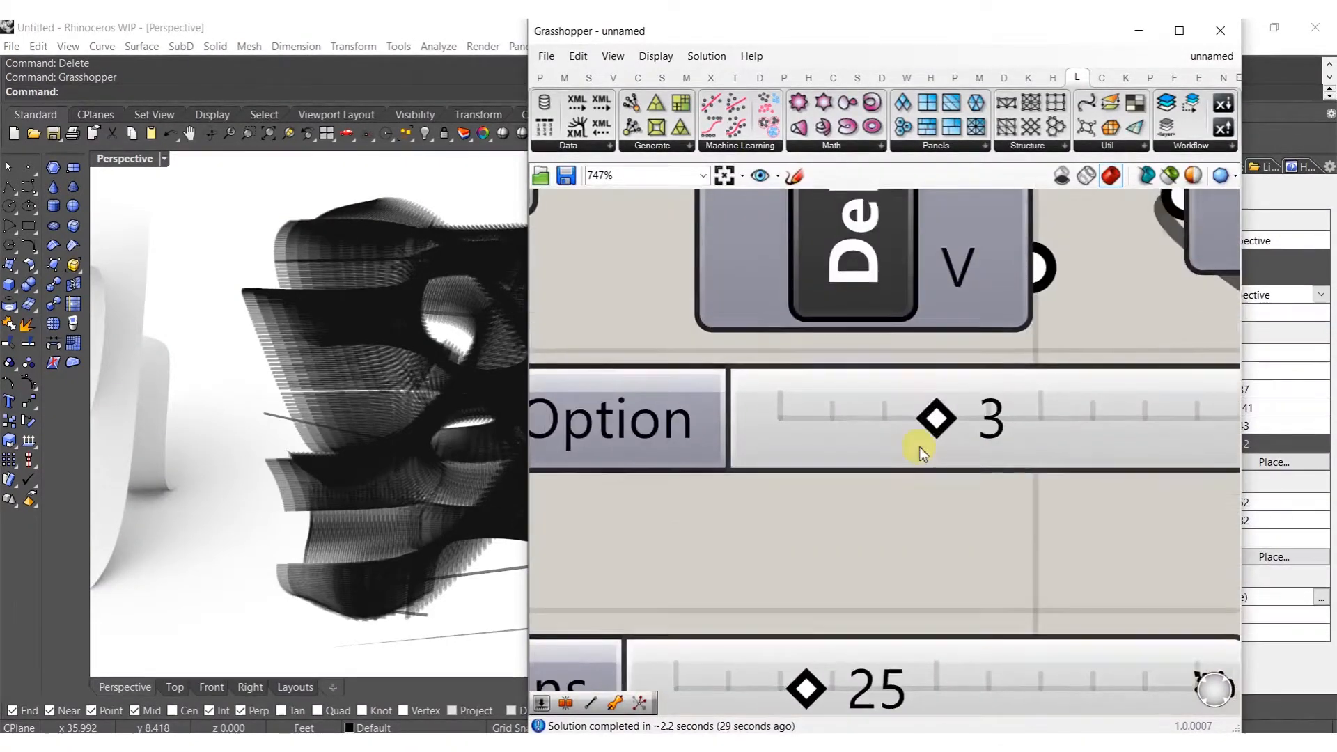
pyautogui.scroll(-3, 920, 441)
pyautogui.scroll(4, 913, 408)
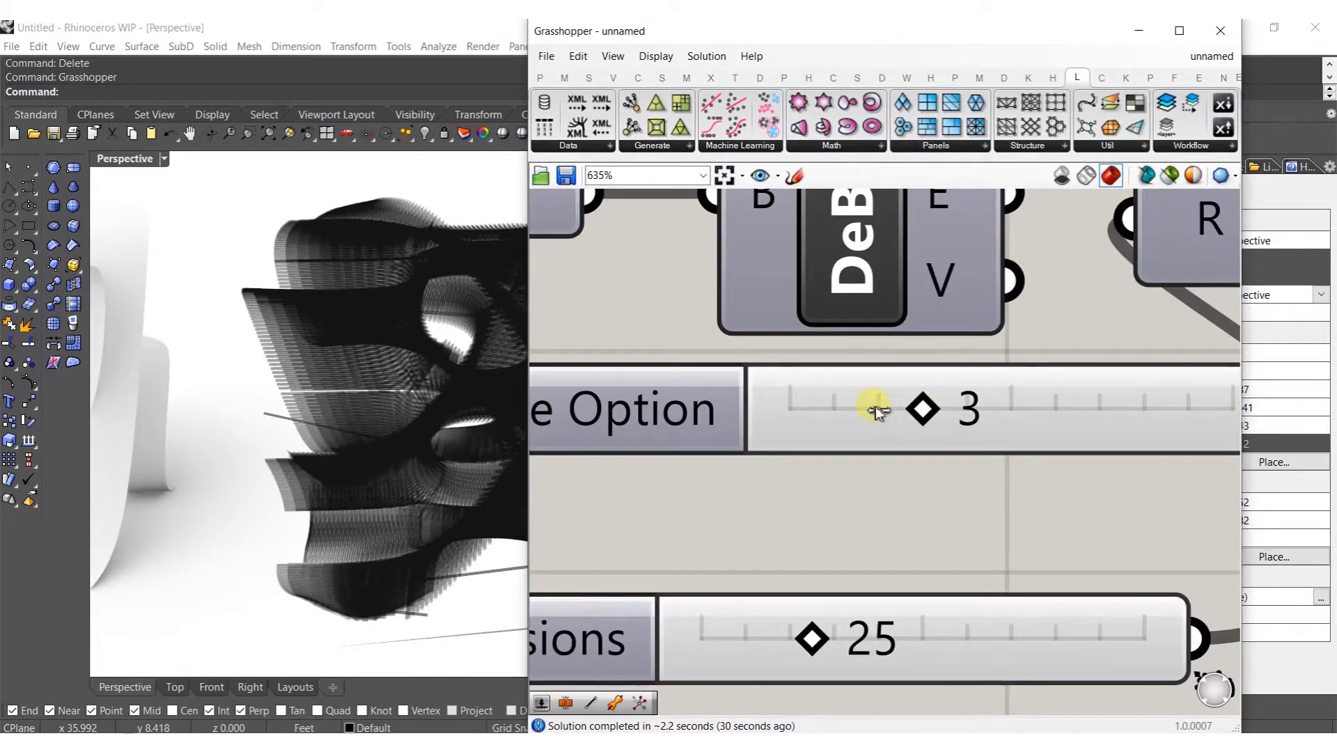
pyautogui.moveTo(879, 407); pyautogui.dragTo(879, 411)
pyautogui.moveTo(420, 488); pyautogui.dragTo(466, 357, button='right')
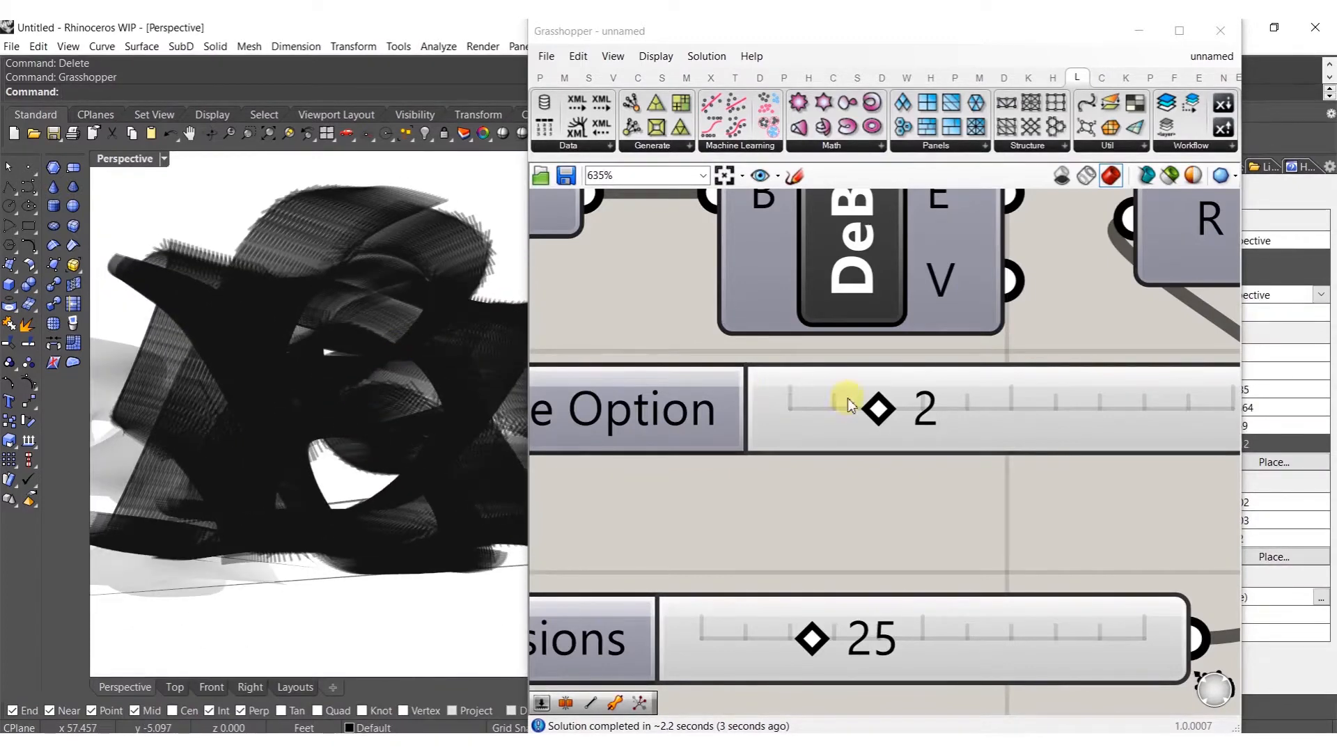
# Bake the joined mesh made with Reverse Option 2 and minimize the Grasshopper window
pyautogui.scroll(-10, 904, 415)
pyautogui.scroll(8, 857, 448)
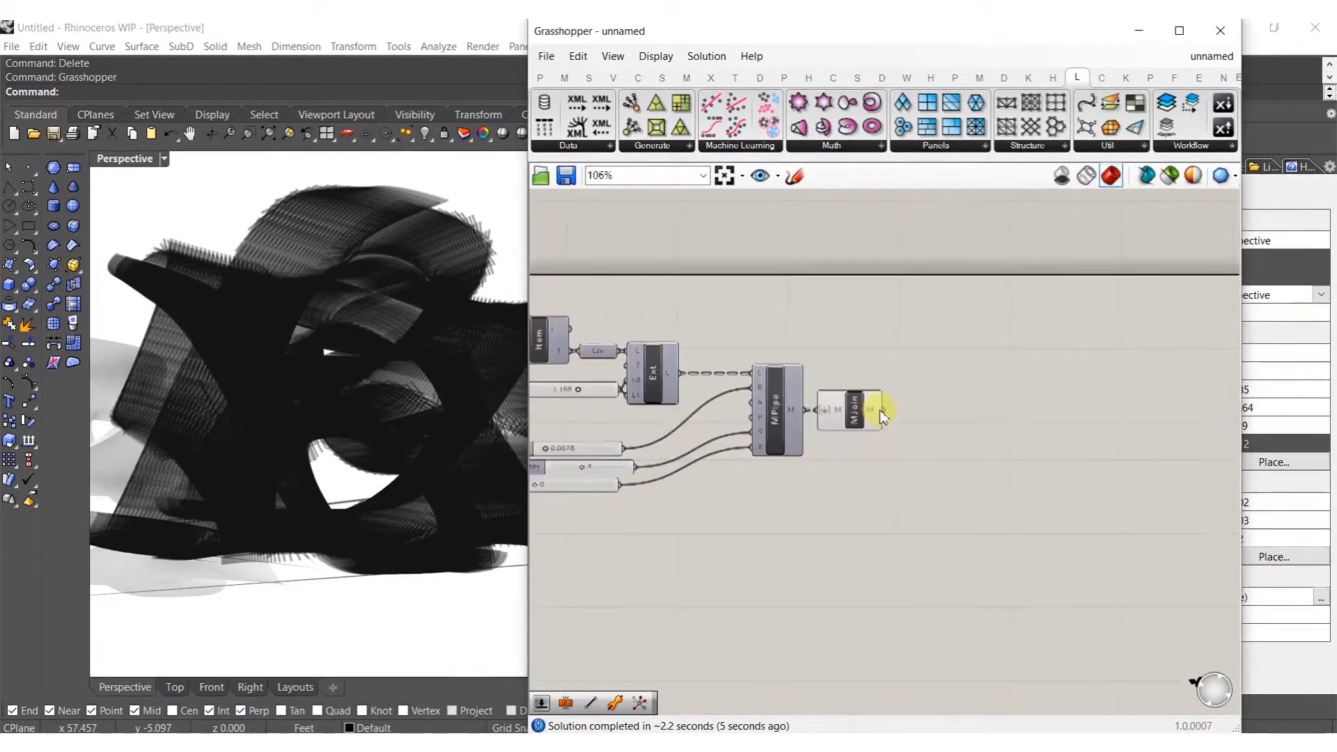
pyautogui.middleClick(842, 406)
pyautogui.click(914, 435)
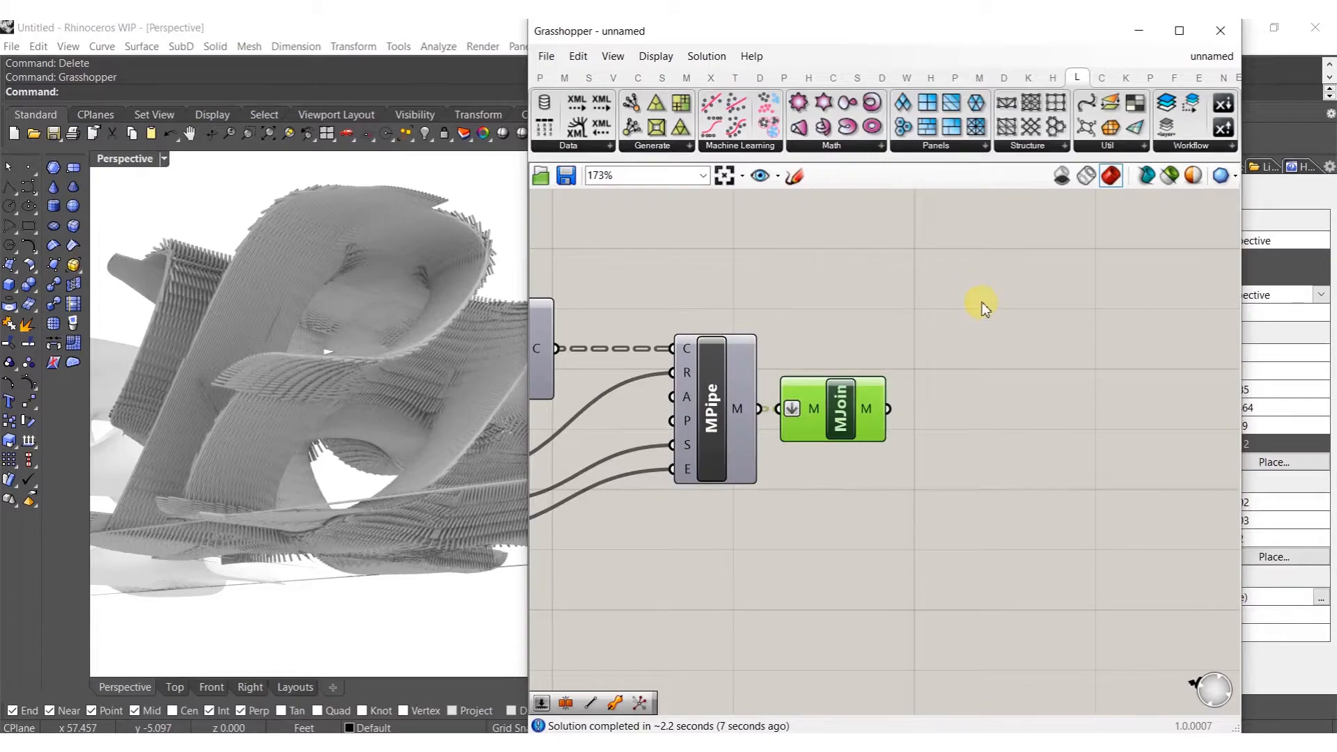
pyautogui.click(1139, 30)
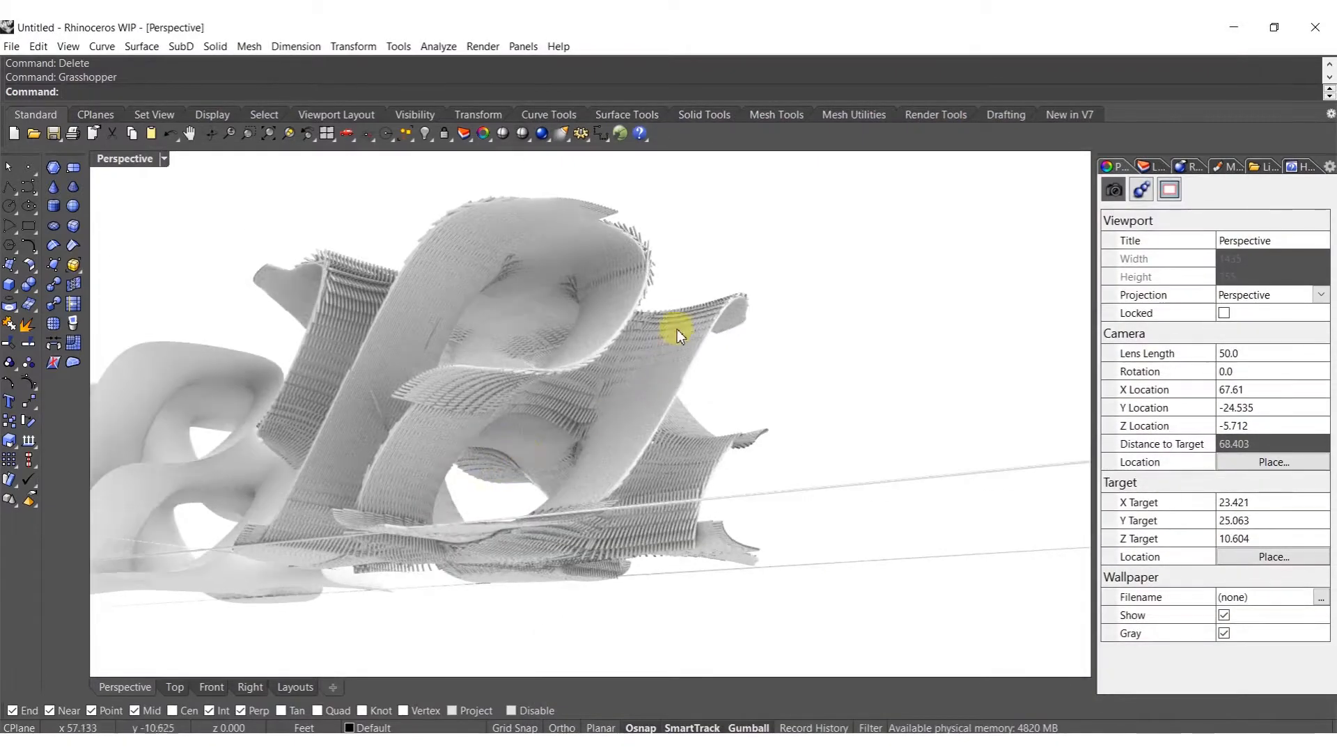
# Examine the baked pipe mesh's layering and pipe directions up close from several sides
pyautogui.moveTo(640, 273); pyautogui.dragTo(311, 415, button='right')
pyautogui.scroll(14, 311, 416)
pyautogui.keyDown('shift'); pyautogui.moveTo(161, 452); pyautogui.dragTo(479, 247, button='right'); pyautogui.keyUp('shift')
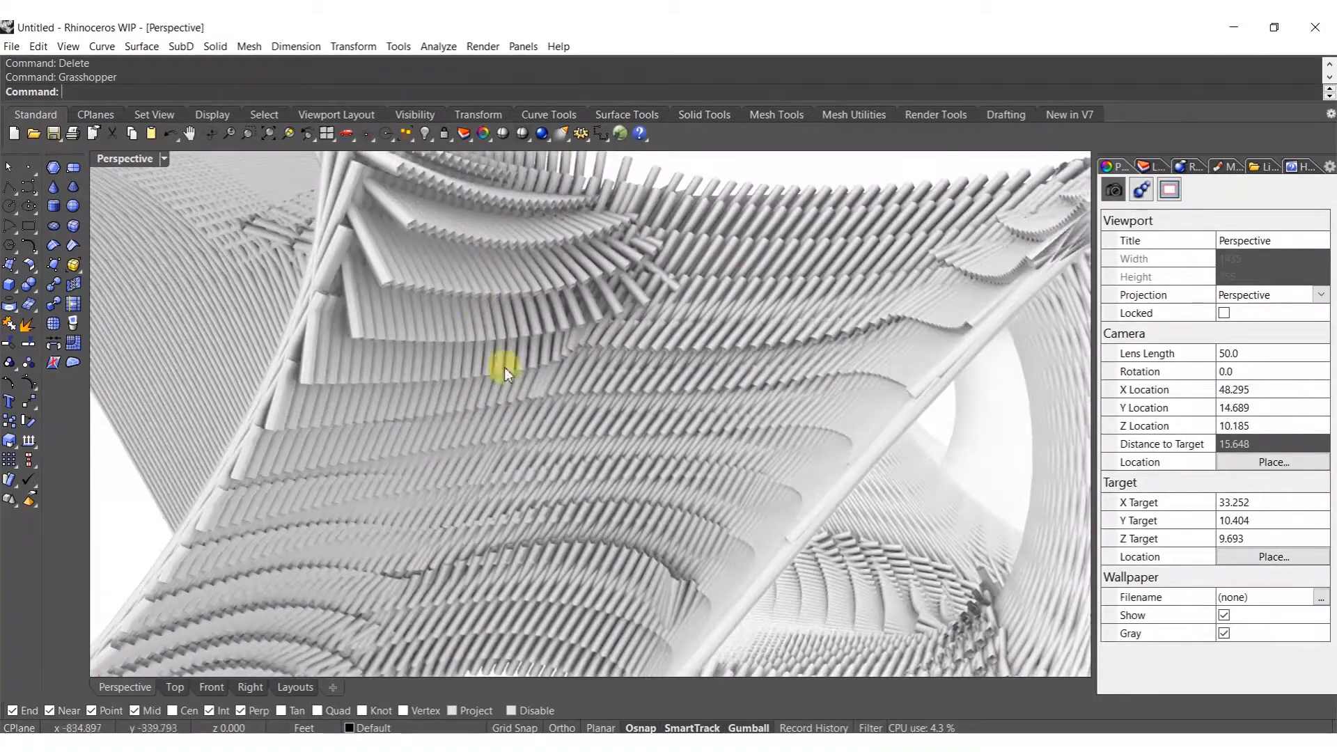
pyautogui.scroll(-9, 597, 380)
pyautogui.moveTo(598, 381); pyautogui.dragTo(567, 291, button='right')
pyautogui.scroll(6, 494, 450)
pyautogui.moveTo(495, 451); pyautogui.dragTo(947, 451, button='right')
pyautogui.scroll(-7, 597, 432)
pyautogui.scroll(3, 794, 447)
pyautogui.moveTo(791, 447); pyautogui.dragTo(526, 486, button='right')
pyautogui.scroll(-7, 525, 480)
pyautogui.scroll(8, 541, 486)
pyautogui.moveTo(509, 350); pyautogui.dragTo(533, 398, button='right')
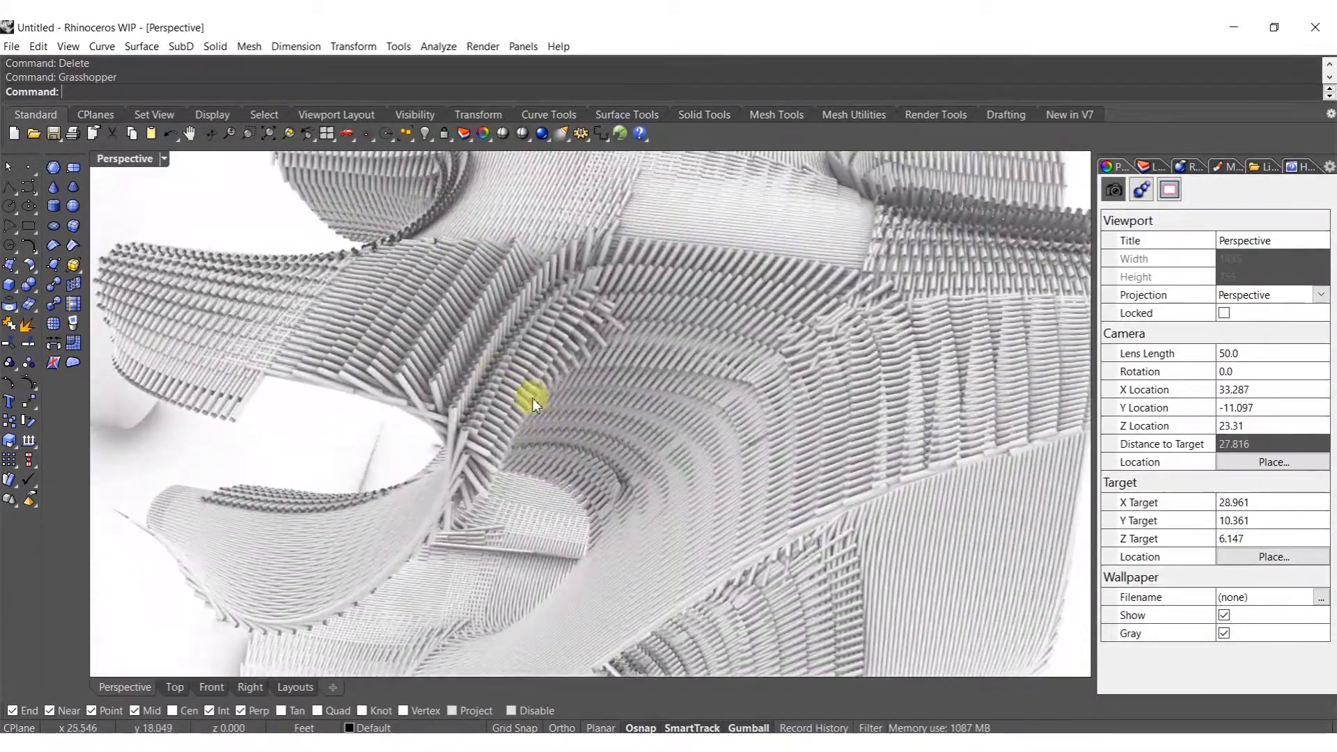
# Delete the inspected baked mesh and bring the Grasshopper definition back up
pyautogui.click(487, 376)
pyautogui.scroll(-5, 495, 383)
pyautogui.press('Delete')
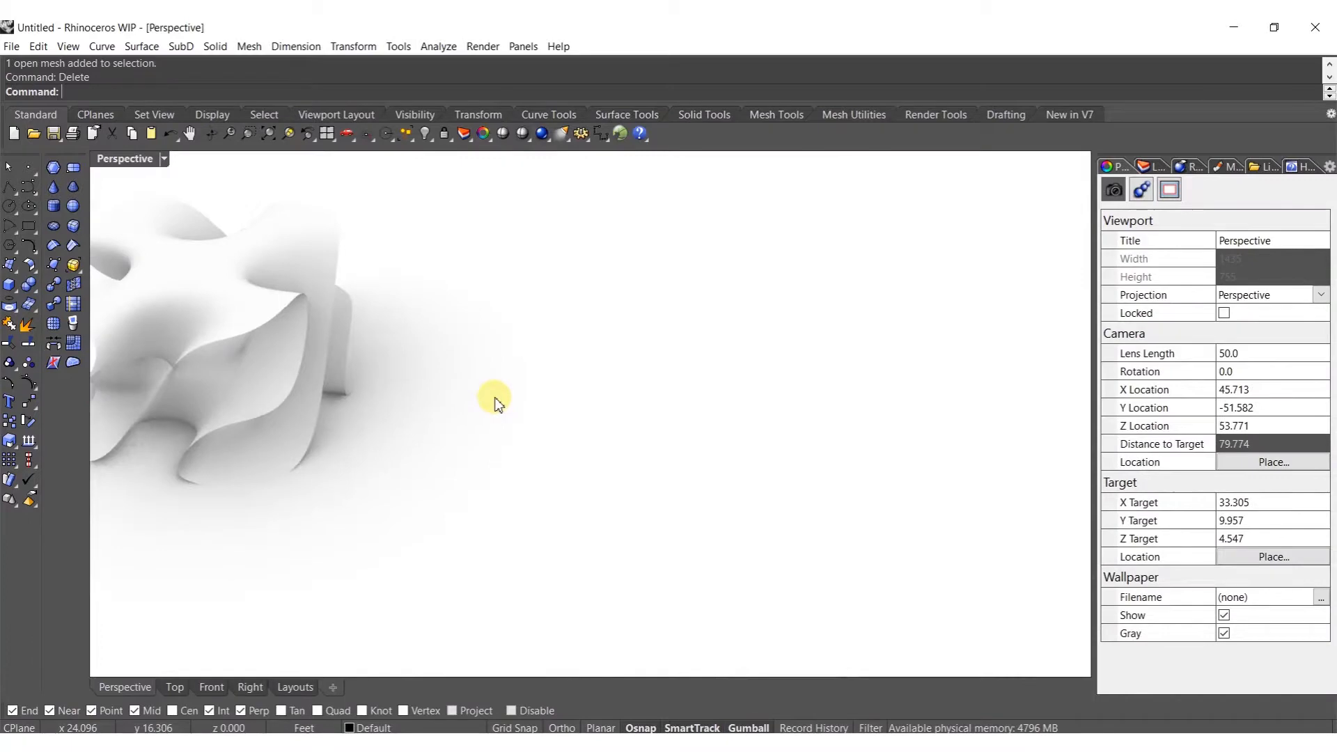
pyautogui.press('Return')
# Set the Reverse Option slider to 1
pyautogui.moveTo(750, 467); pyautogui.dragTo(985, 460, button='right')
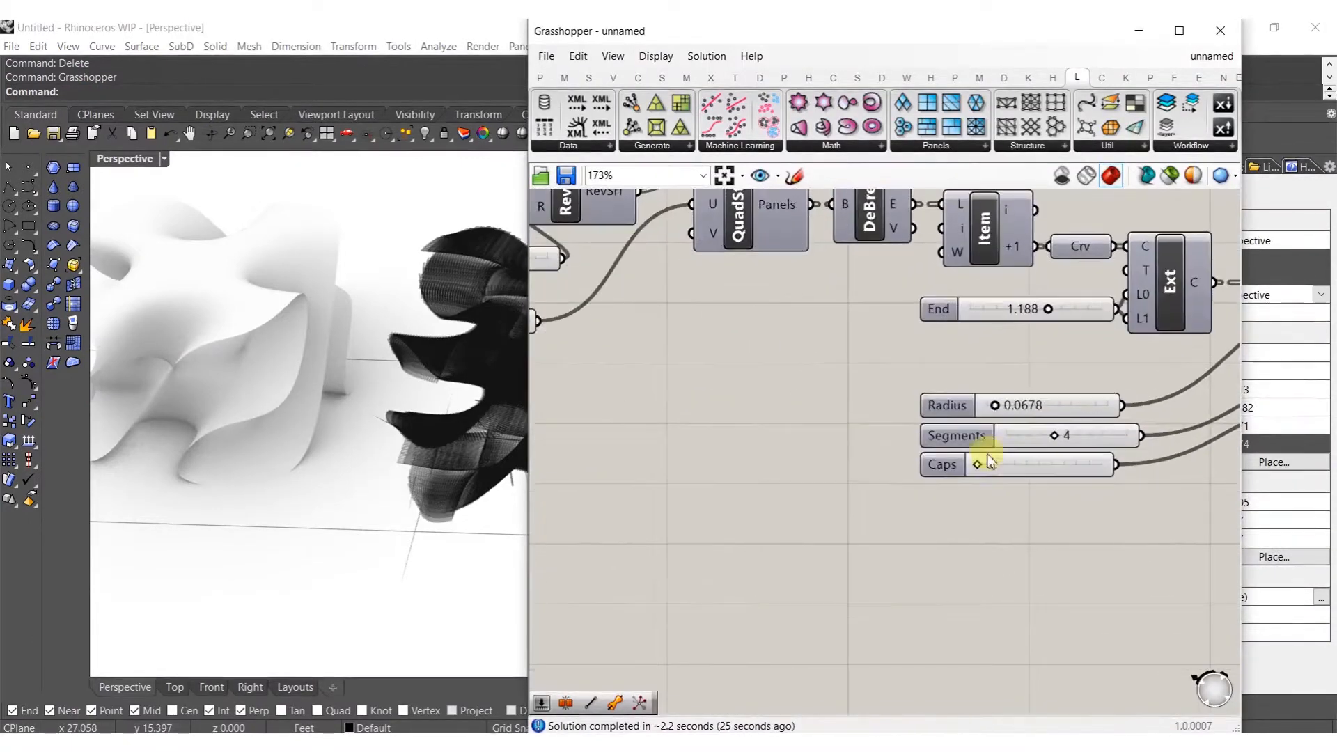
pyautogui.moveTo(598, 447); pyautogui.dragTo(1007, 468, button='right')
pyautogui.scroll(5, 822, 350)
pyautogui.moveTo(860, 218); pyautogui.dragTo(876, 483, button='right')
pyautogui.scroll(2, 944, 426)
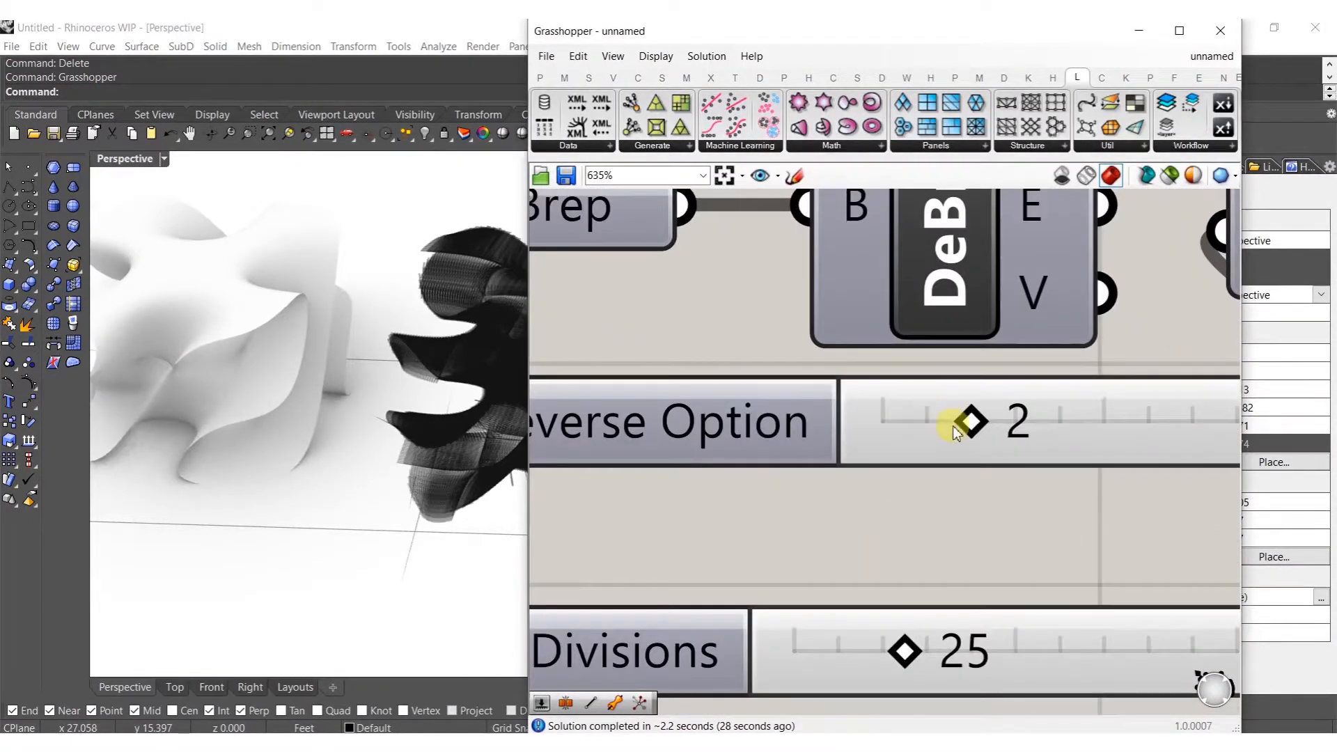
pyautogui.moveTo(925, 419); pyautogui.dragTo(923, 419)
pyautogui.moveTo(453, 456)
pyautogui.mouseDown(button='right')
pyautogui.moveTo(346, 467)
pyautogui.moveTo(442, 462)
pyautogui.moveTo(397, 427)
pyautogui.moveTo(397, 472)
pyautogui.moveTo(431, 460)
pyautogui.mouseUp(button='right')
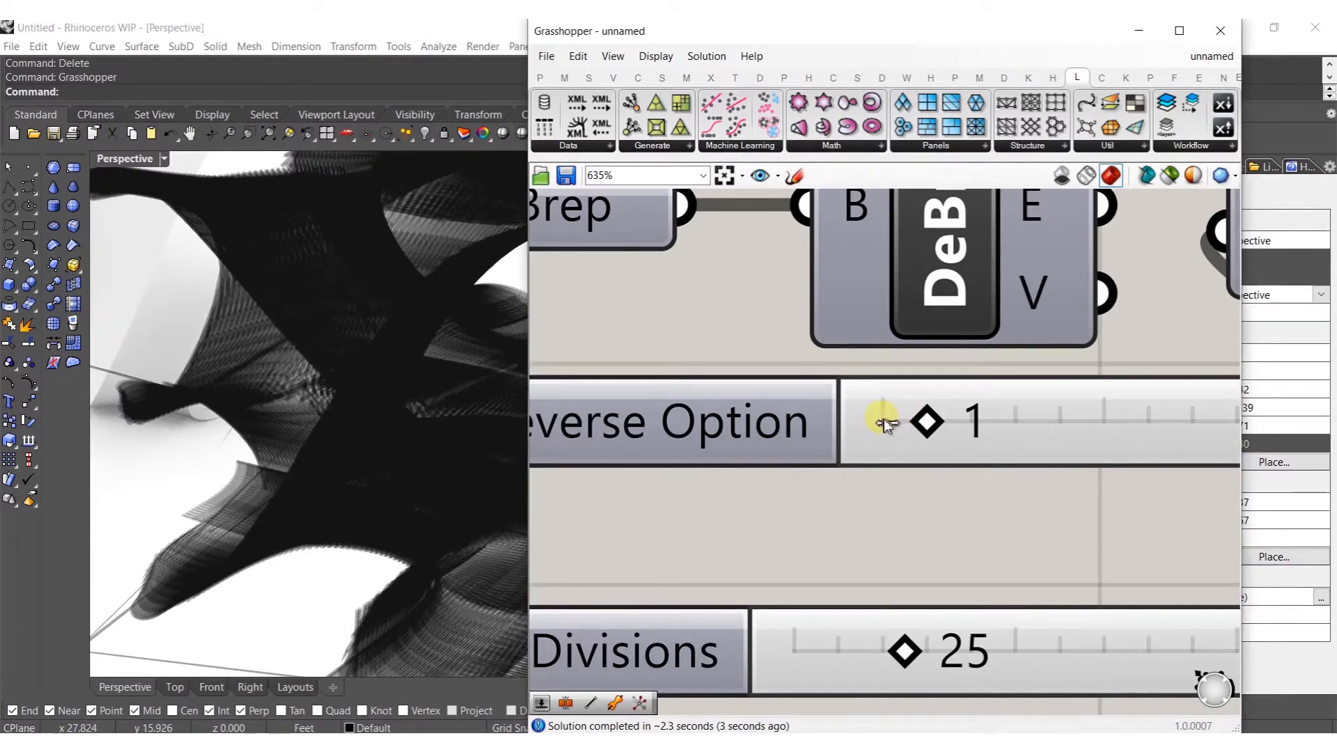
# Set the Reverse Option slider to 0
pyautogui.click(884, 421)
pyautogui.rightClick(884, 421)
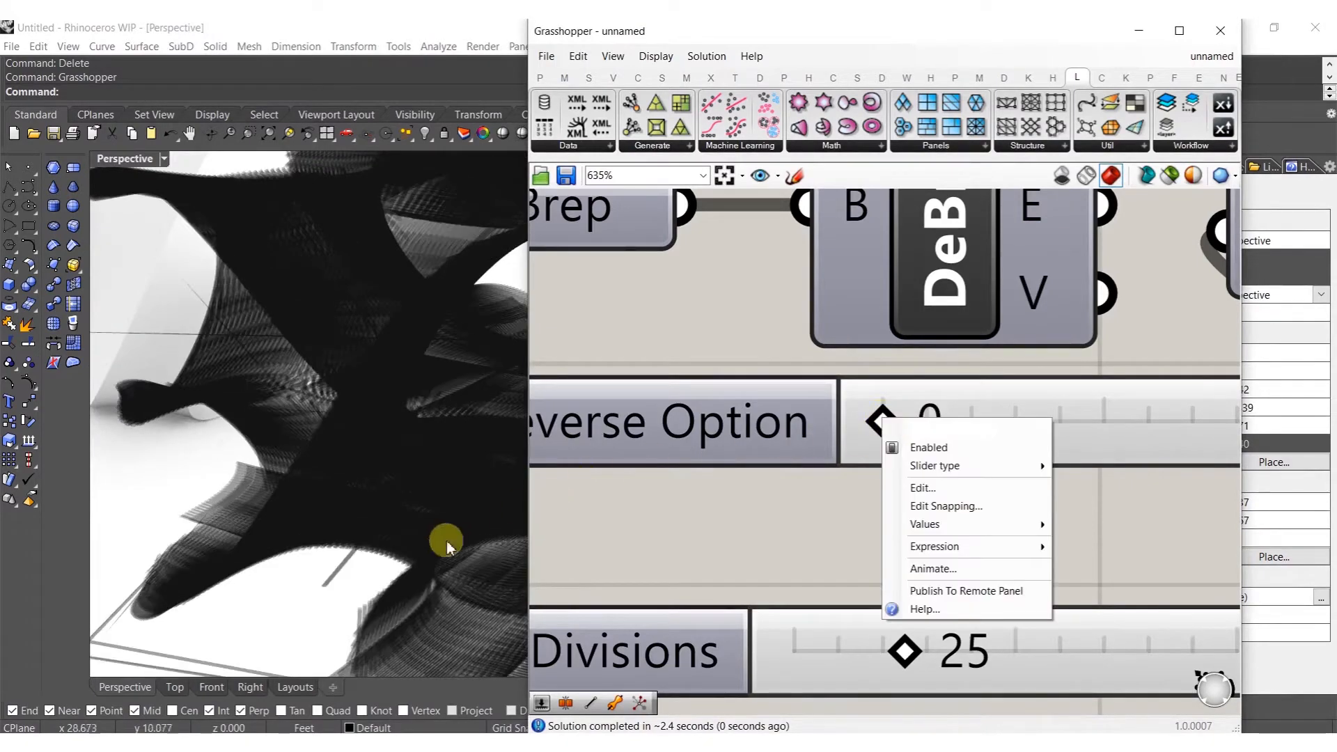
pyautogui.moveTo(446, 542); pyautogui.dragTo(215, 524, button='right')
pyautogui.scroll(-4, 1000, 388)
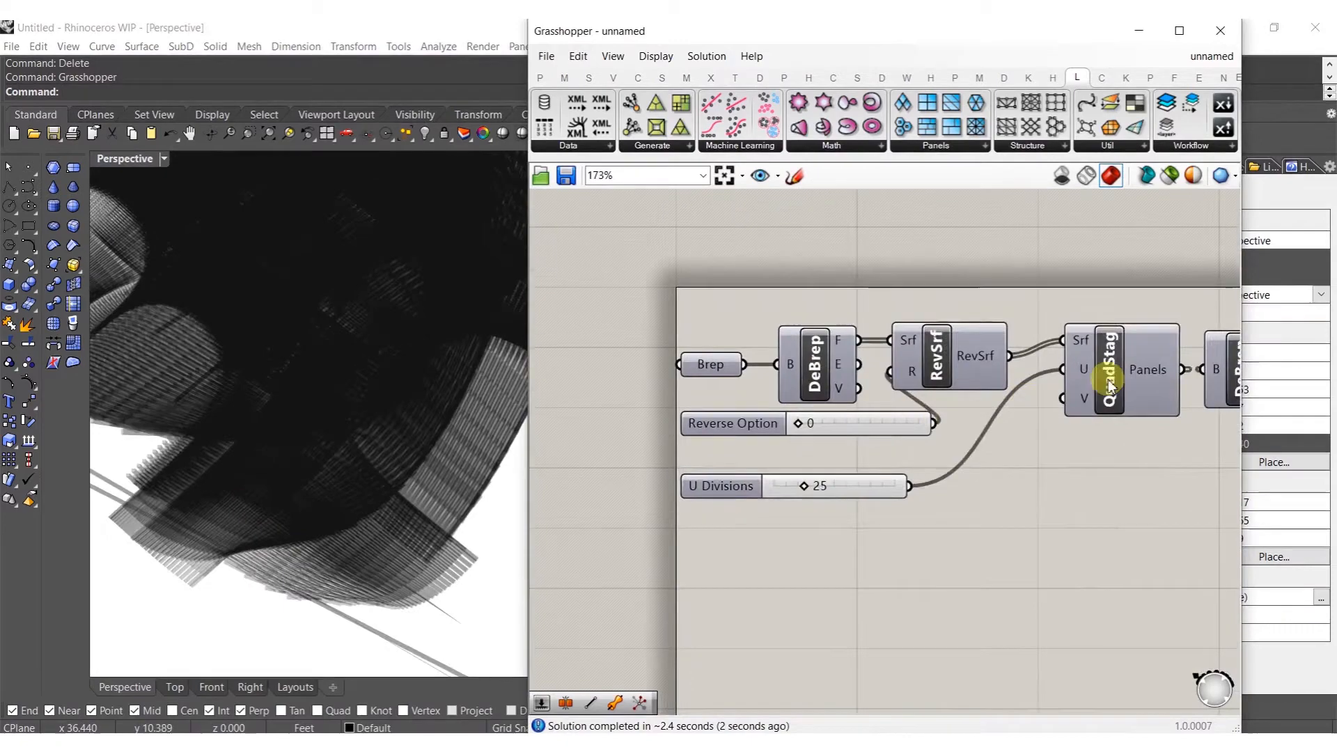
# Bake the current pipe mesh from MJoin and close the Grasshopper window
pyautogui.scroll(3, 1024, 383)
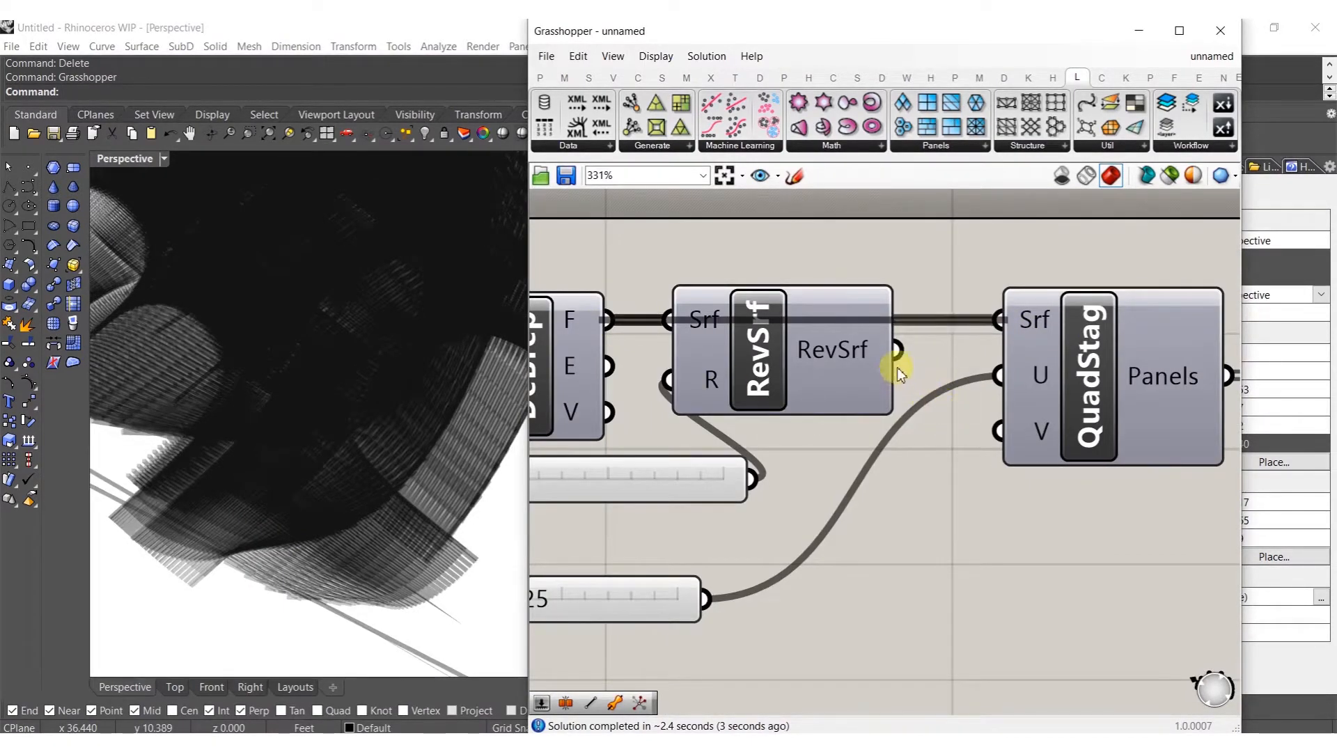
pyautogui.scroll(-4, 899, 373)
pyautogui.scroll(3, 835, 388)
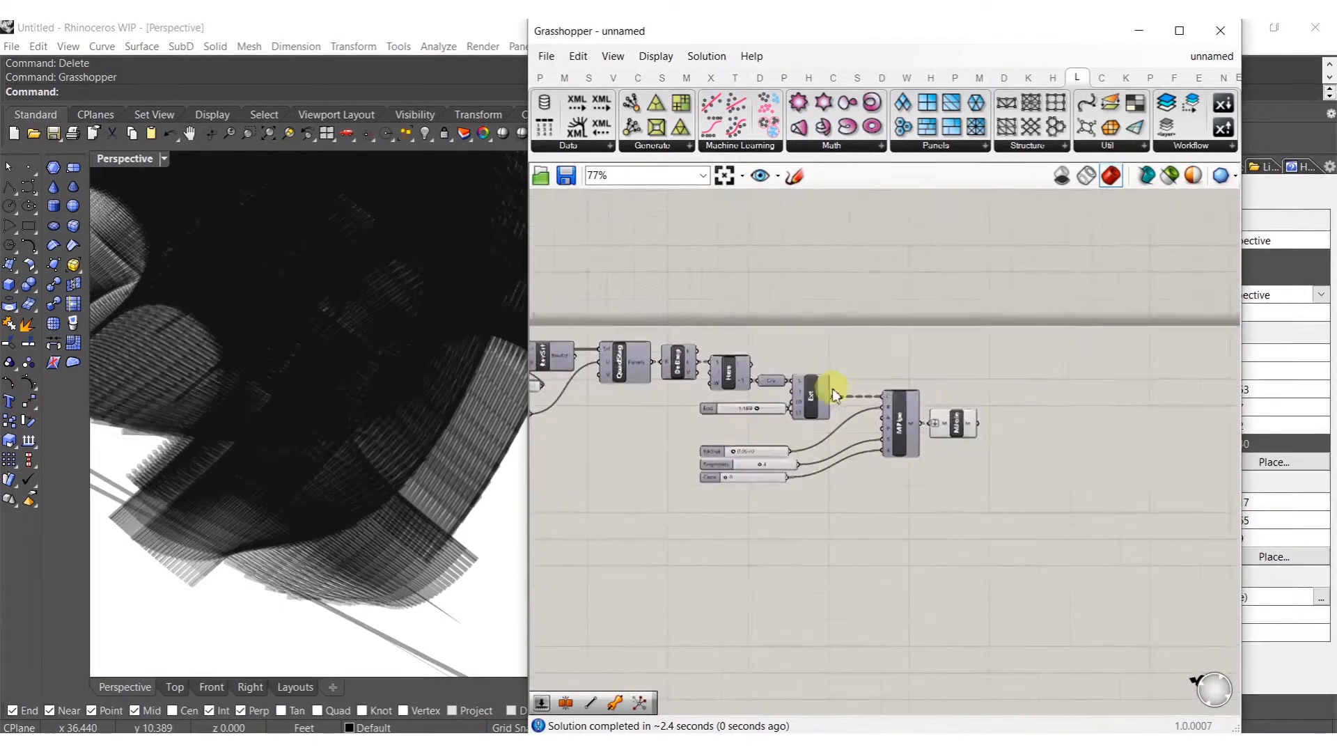
pyautogui.middleClick(945, 406)
pyautogui.click(984, 437)
pyautogui.click(1059, 272)
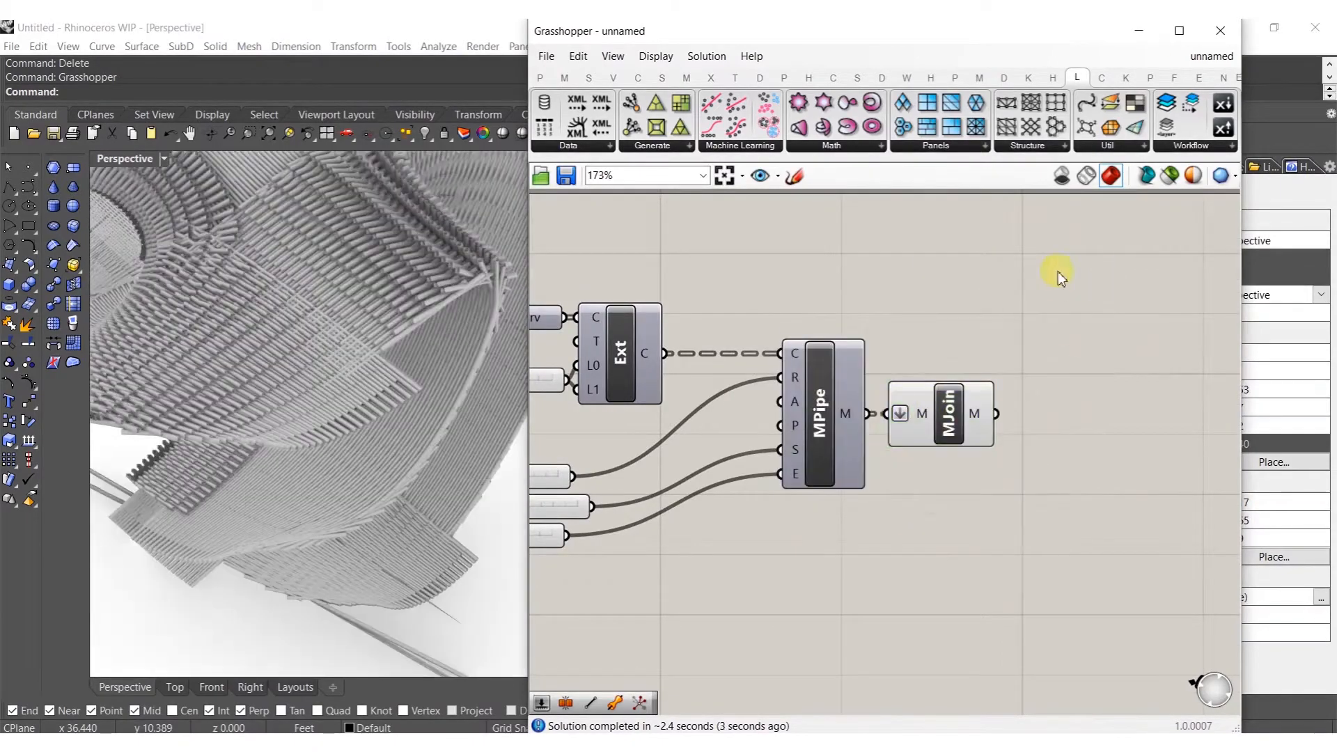
pyautogui.click(1220, 31)
# Delete the baked pipe mesh and the remaining geometry at that spot
pyautogui.moveTo(257, 583); pyautogui.dragTo(679, 415, button='right')
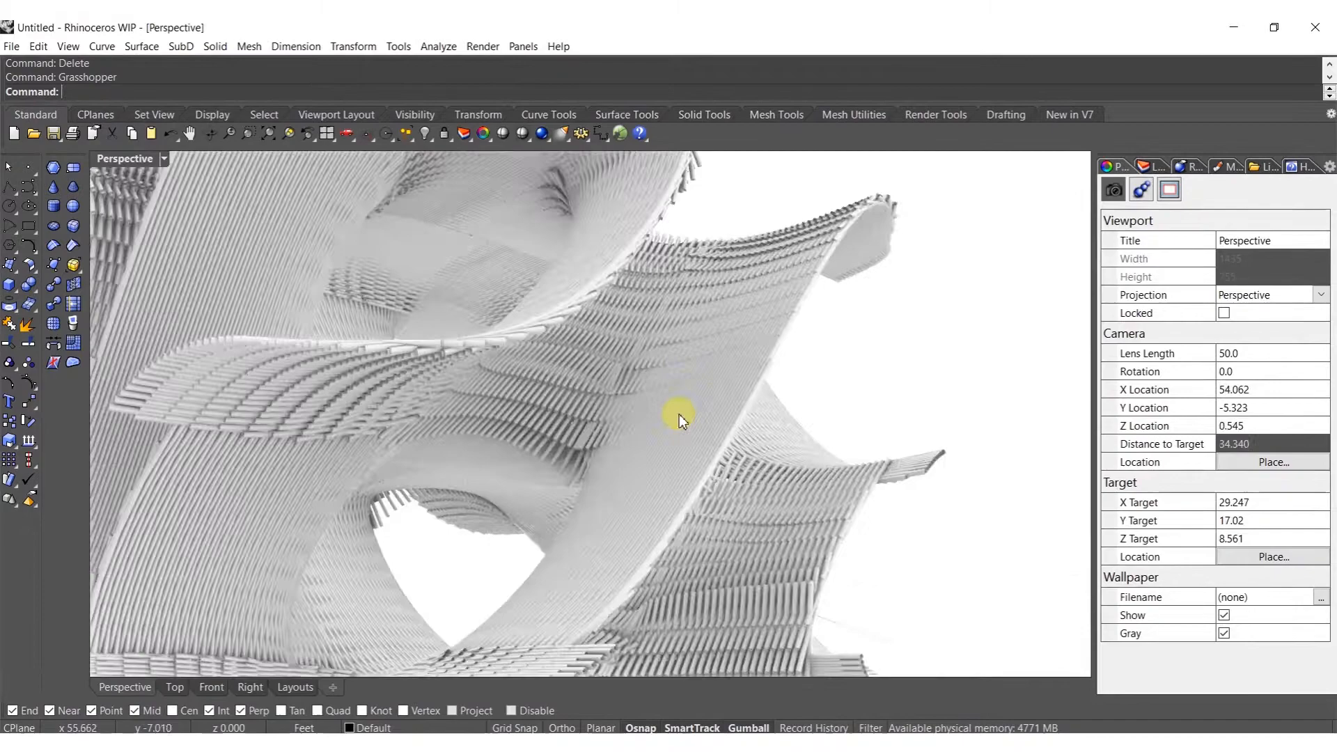
pyautogui.moveTo(524, 364); pyautogui.dragTo(582, 365, button='right')
pyautogui.click(573, 394)
pyautogui.press('Delete')
pyautogui.press('Return')
pyautogui.click(569, 406)
pyautogui.press('Delete')
pyautogui.click(579, 330)
pyautogui.moveTo(559, 347)
pyautogui.mouseDown(button='right')
pyautogui.moveTo(523, 546)
pyautogui.moveTo(560, 601)
pyautogui.moveTo(568, 540)
pyautogui.moveTo(522, 516)
pyautogui.moveTo(662, 502)
pyautogui.mouseUp(button='right')
pyautogui.keyDown('ctrl'); pyautogui.keyDown('shift'); pyautogui.click(591, 563); pyautogui.keyUp('shift'); pyautogui.keyUp('ctrl')
pyautogui.press('Escape')
# Select the bottom edges of all the SubD form's legs and scale them outward to spread the base into wide feet
pyautogui.scroll(7, 554, 553)
pyautogui.keyDown('ctrl'); pyautogui.keyDown('shift'); pyautogui.click(559, 561); pyautogui.keyUp('shift'); pyautogui.keyUp('ctrl')
pyautogui.keyDown('ctrl'); pyautogui.keyDown('shift'); pyautogui.click(665, 504); pyautogui.keyUp('shift'); pyautogui.keyUp('ctrl')
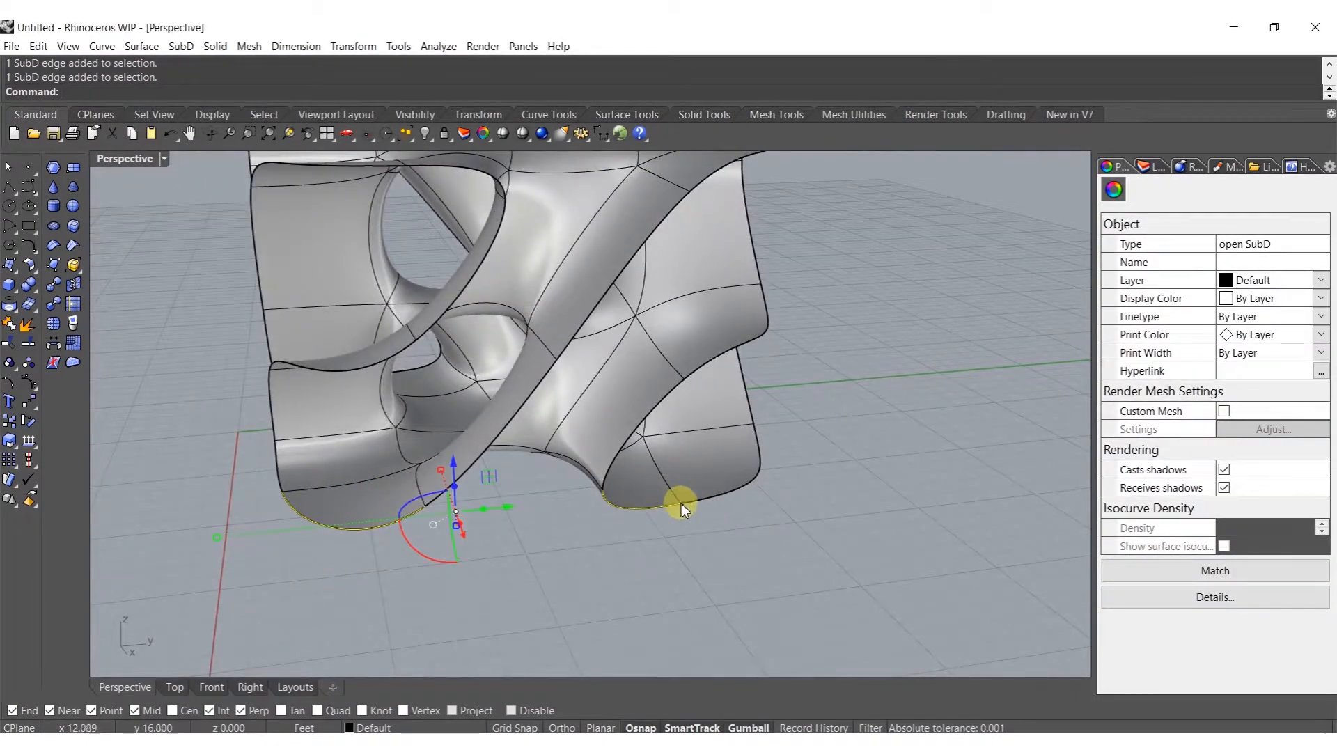
pyautogui.keyDown('ctrl'); pyautogui.keyDown('shift'); pyautogui.click(643, 508); pyautogui.keyUp('shift'); pyautogui.keyUp('ctrl')
pyautogui.moveTo(766, 485); pyautogui.dragTo(552, 532, button='right')
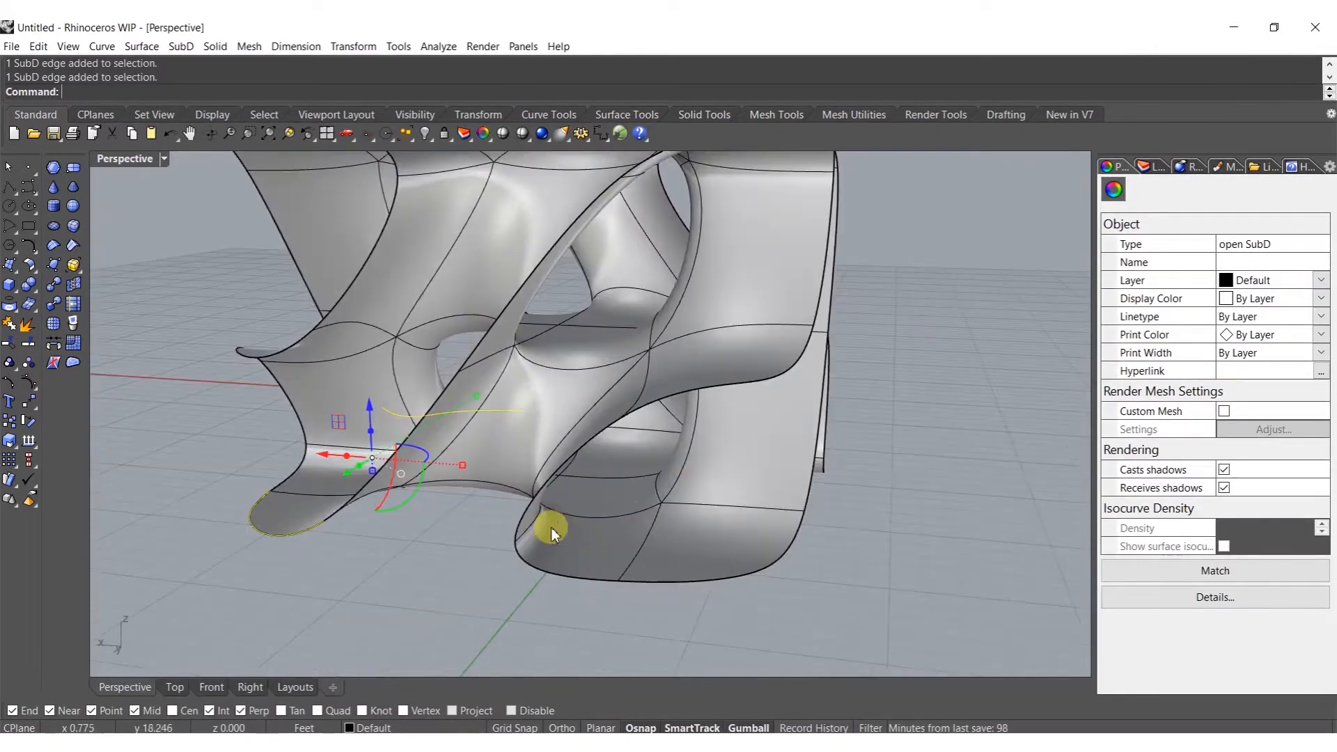
pyautogui.keyDown('ctrl'); pyautogui.keyDown('shift'); pyautogui.click(660, 582); pyautogui.keyUp('shift'); pyautogui.keyUp('ctrl')
pyautogui.moveTo(776, 539); pyautogui.dragTo(521, 553, button='right')
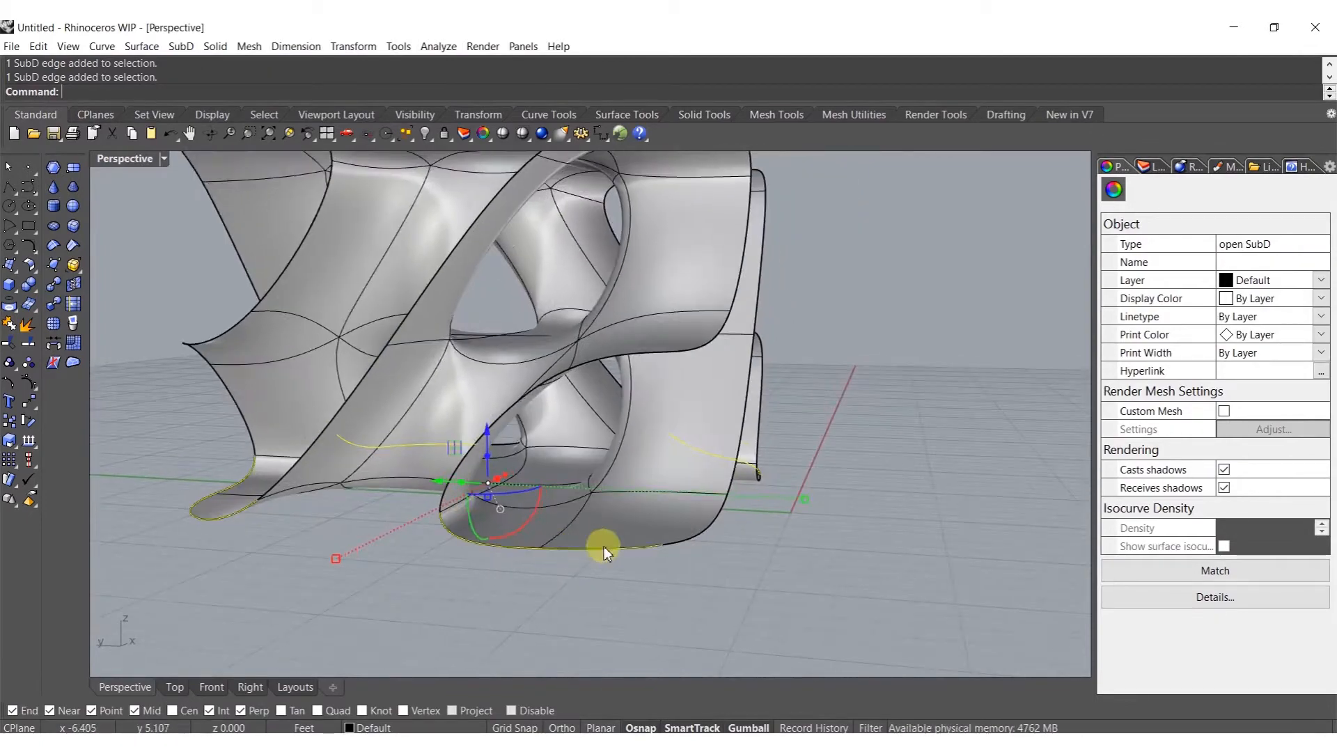
pyautogui.moveTo(603, 546); pyautogui.dragTo(645, 530, button='right')
pyautogui.moveTo(561, 553); pyautogui.dragTo(660, 552, button='right')
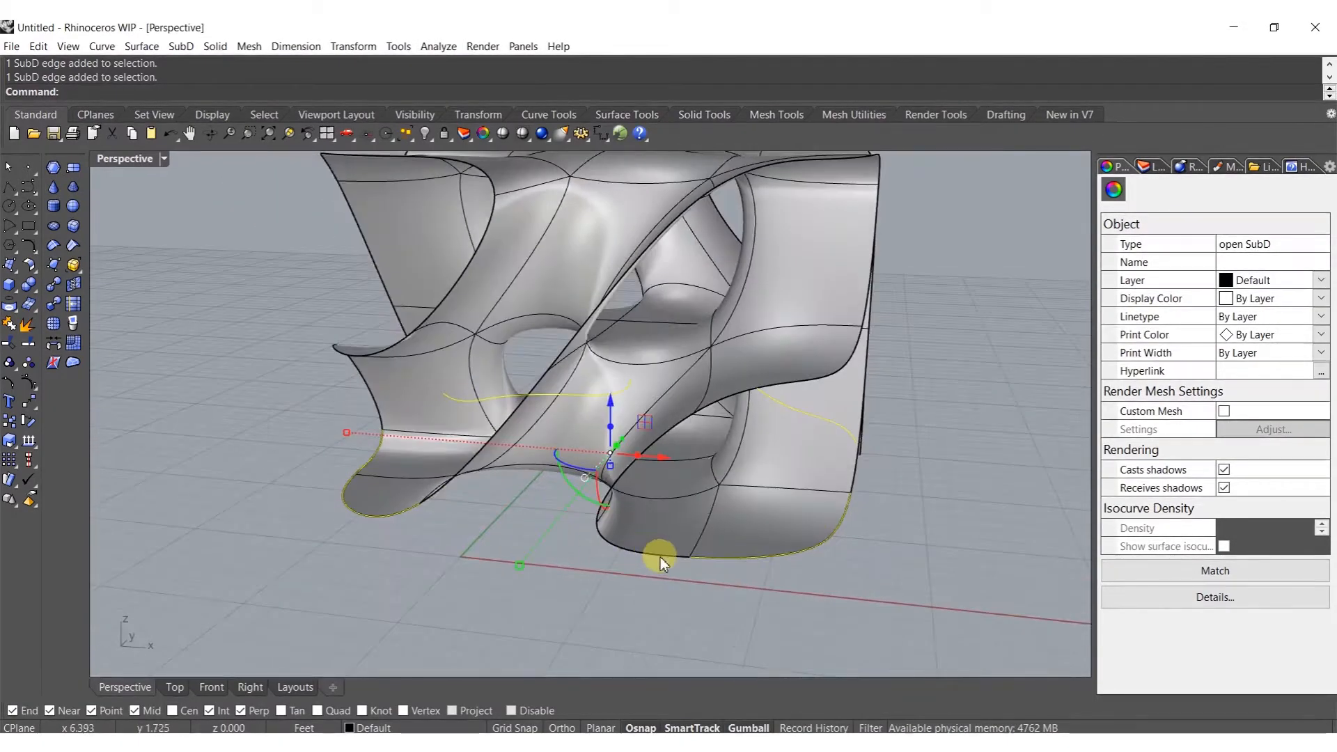
pyautogui.moveTo(762, 540); pyautogui.dragTo(543, 551, button='right')
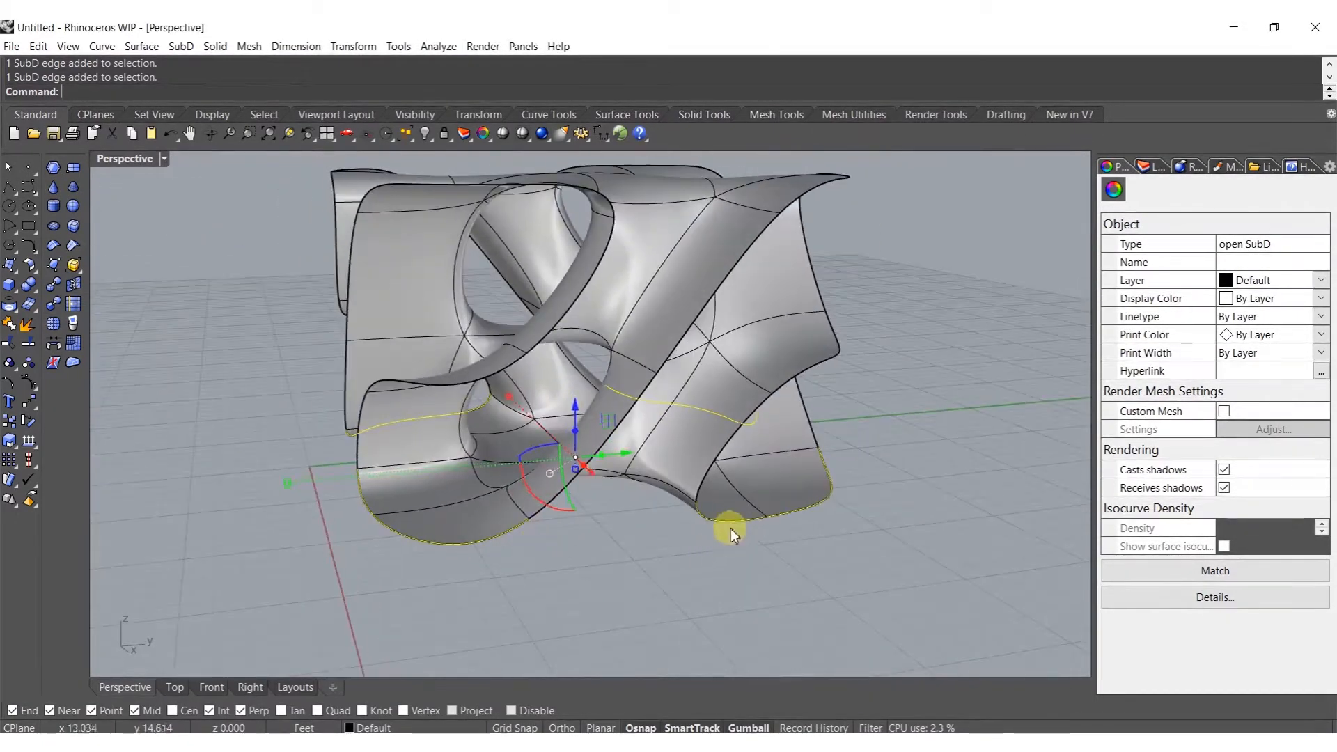
pyautogui.moveTo(555, 502); pyautogui.dragTo(634, 507, button='right')
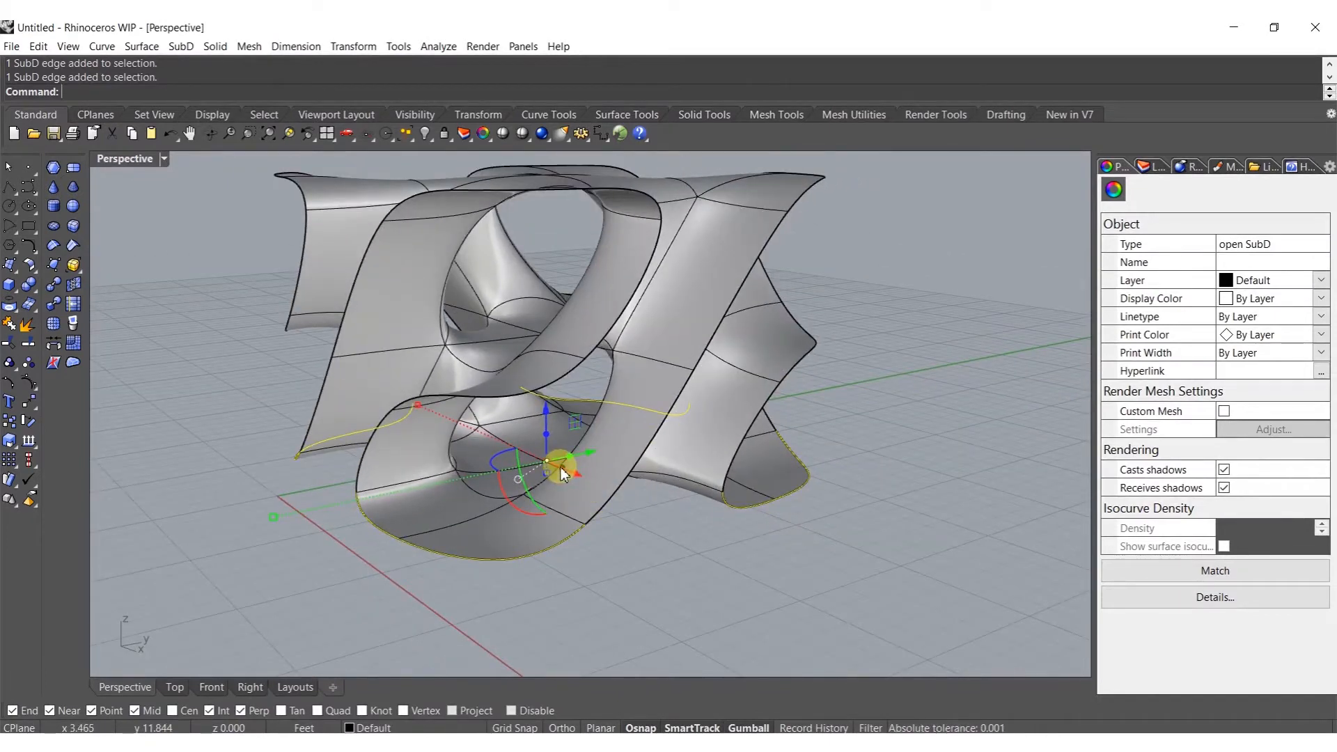
pyautogui.moveTo(561, 469); pyautogui.dragTo(209, 534)
pyautogui.keyDown('shift'); pyautogui.moveTo(209, 535); pyautogui.dragTo(388, 449, button='right'); pyautogui.keyUp('shift')
pyautogui.scroll(-6, 388, 449)
pyautogui.keyDown('shift'); pyautogui.moveTo(387, 450); pyautogui.dragTo(278, 465); pyautogui.keyUp('shift')
pyautogui.scroll(6, 431, 419)
pyautogui.moveTo(431, 419); pyautogui.dragTo(643, 464, button='right')
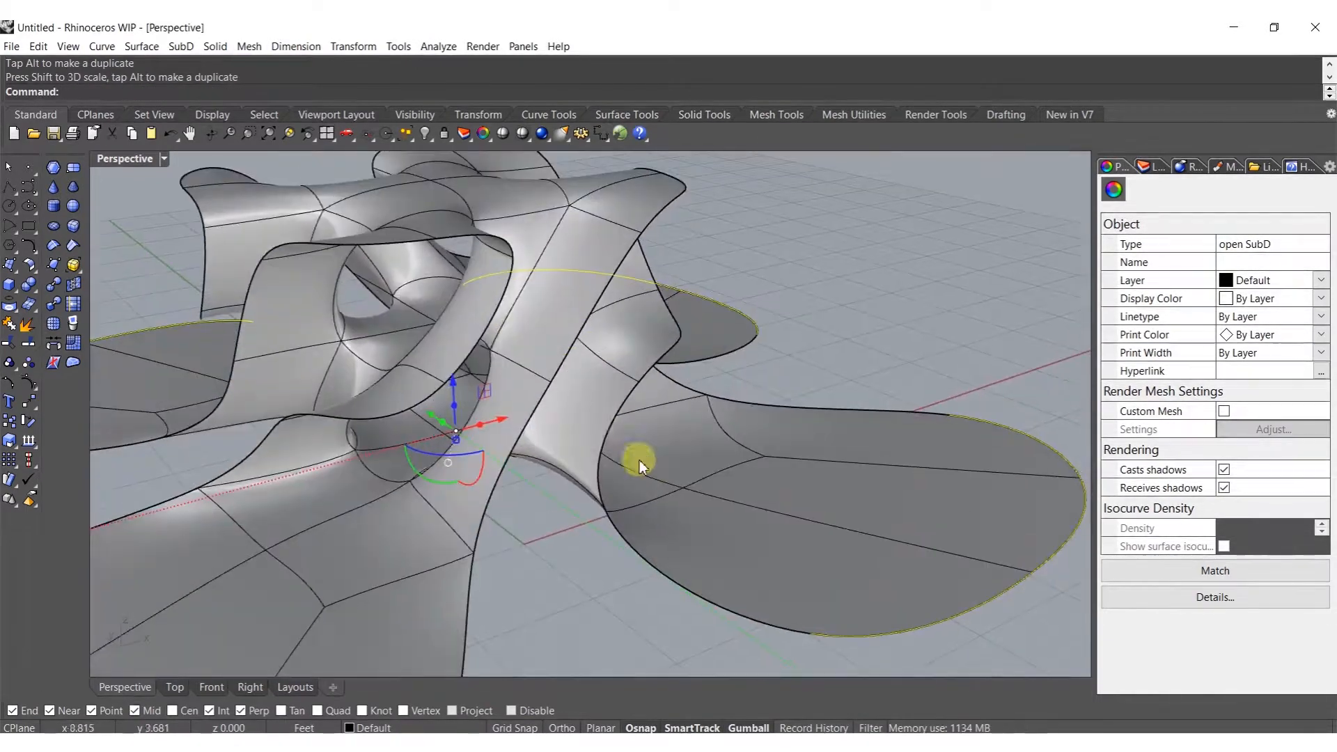
pyautogui.scroll(-5, 587, 489)
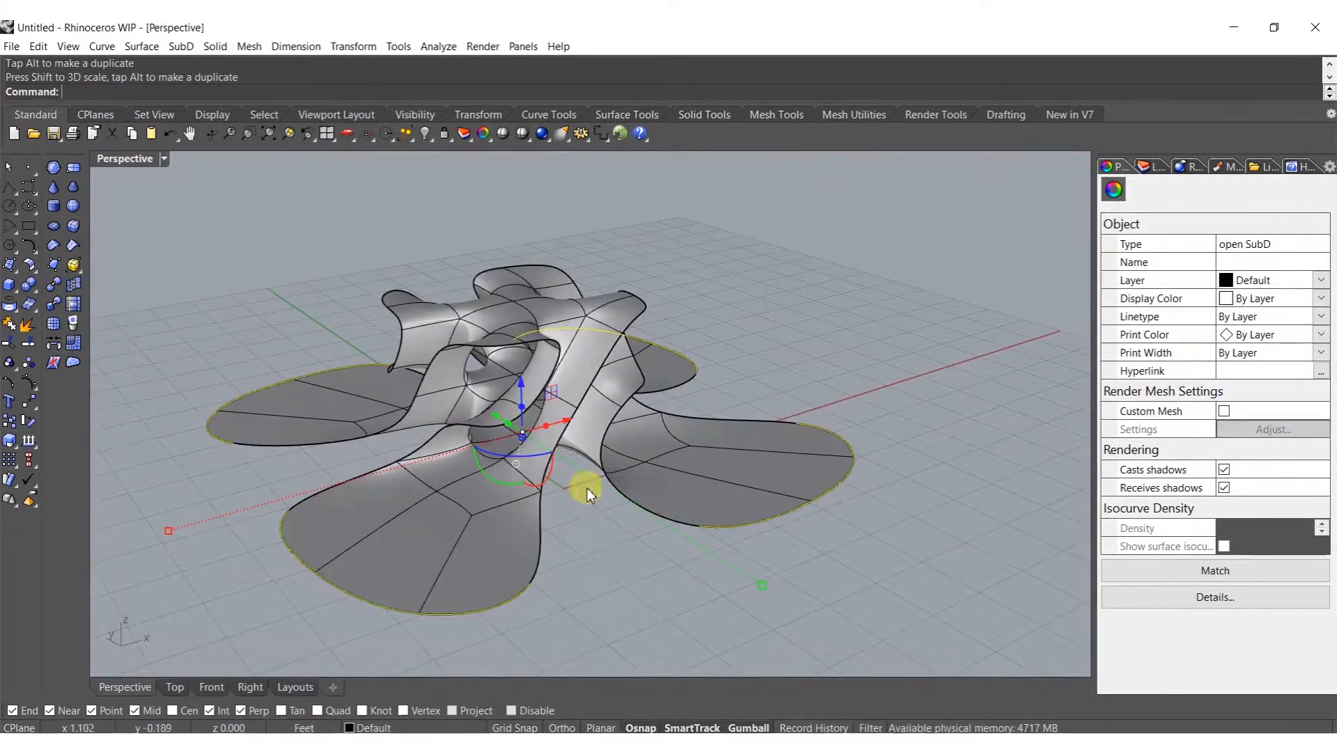
pyautogui.press('Escape')
pyautogui.moveTo(605, 343); pyautogui.dragTo(519, 511, button='right')
pyautogui.keyDown('ctrl'); pyautogui.keyDown('shift'); pyautogui.doubleClick(379, 595); pyautogui.keyUp('shift'); pyautogui.keyUp('ctrl')
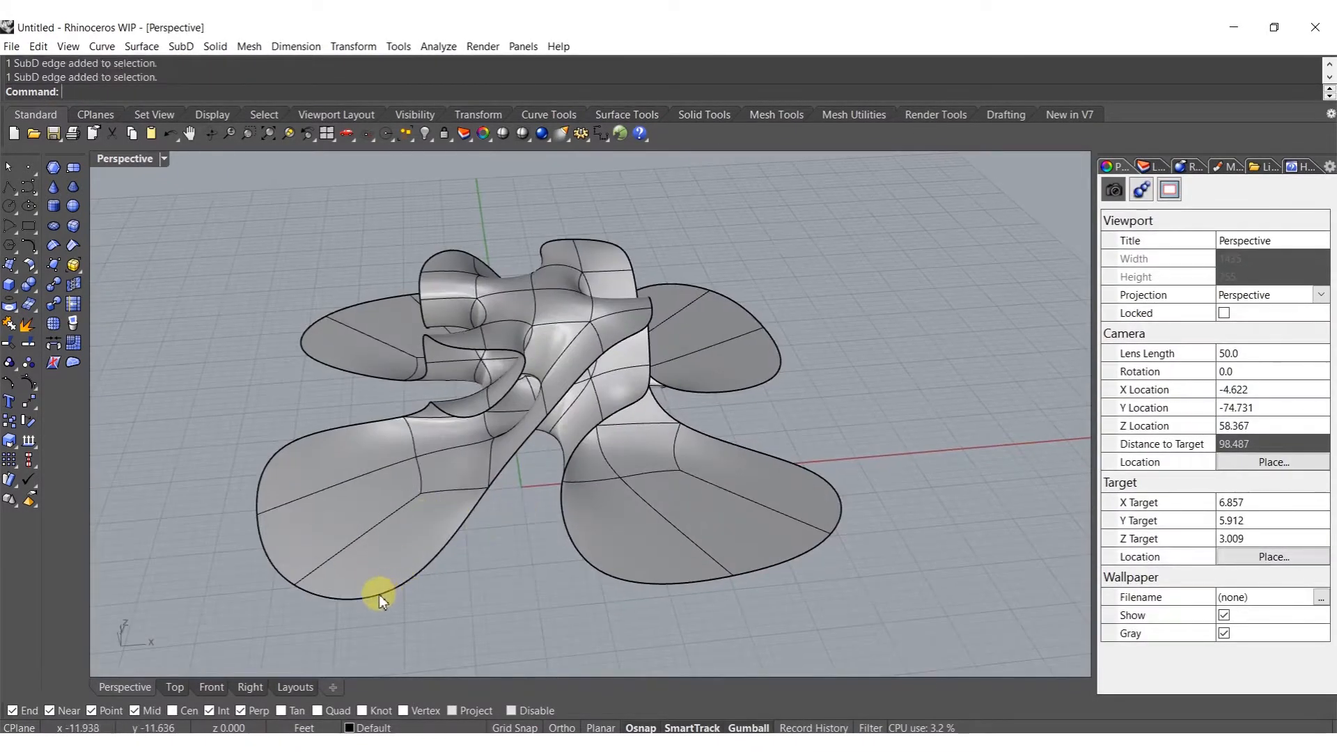
pyautogui.press('Escape')
# Select the outer rim edges of the four spread feet and extrude them downward by about 1.5 ft
pyautogui.moveTo(379, 595); pyautogui.dragTo(447, 567, button='right')
pyautogui.keyDown('ctrl'); pyautogui.keyDown('shift'); pyautogui.click(408, 597); pyautogui.keyUp('shift'); pyautogui.keyUp('ctrl')
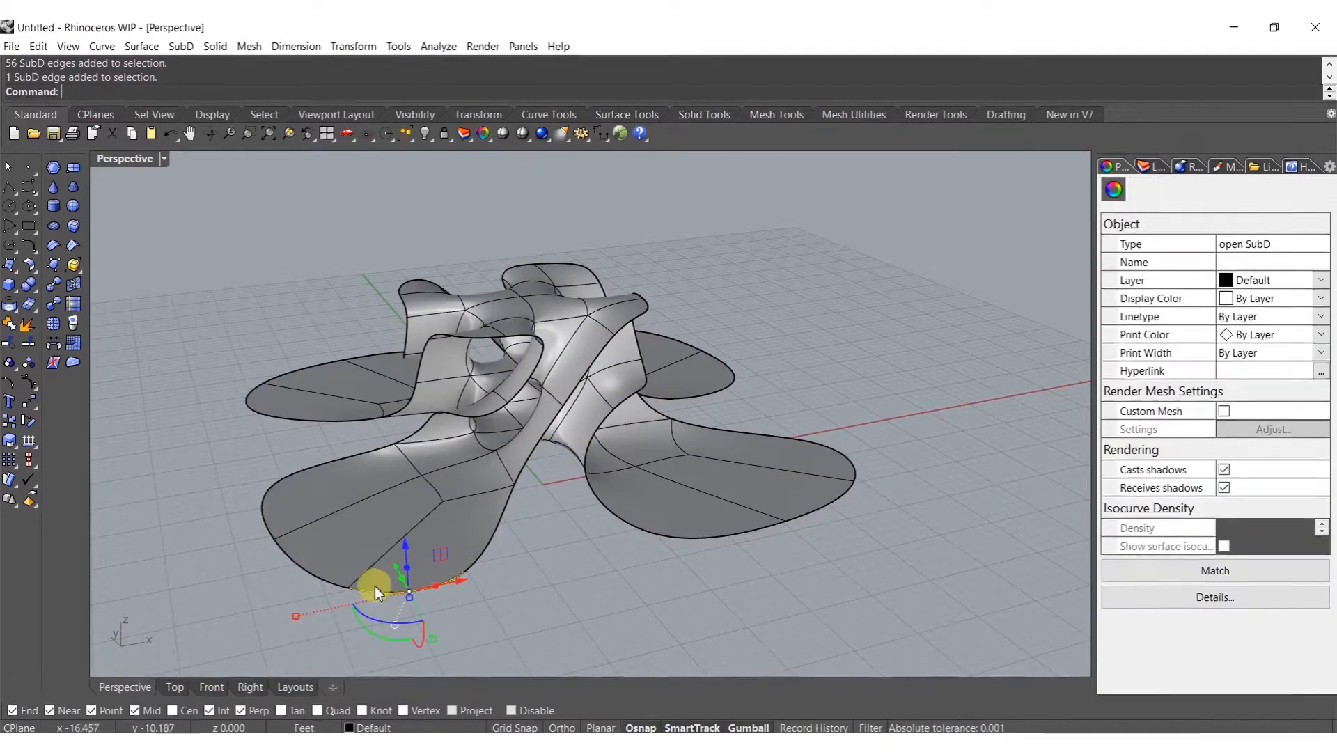
pyautogui.keyDown('ctrl'); pyautogui.keyDown('shift'); pyautogui.click(270, 416); pyautogui.keyUp('shift'); pyautogui.keyUp('ctrl')
pyautogui.keyDown('ctrl'); pyautogui.keyDown('shift'); pyautogui.click(248, 404); pyautogui.keyUp('shift'); pyautogui.keyUp('ctrl')
pyautogui.moveTo(257, 382); pyautogui.dragTo(370, 416, button='right')
pyautogui.keyDown('ctrl'); pyautogui.keyDown('shift'); pyautogui.click(324, 541); pyautogui.keyUp('shift'); pyautogui.keyUp('ctrl')
pyautogui.moveTo(278, 544); pyautogui.dragTo(289, 518, button='right')
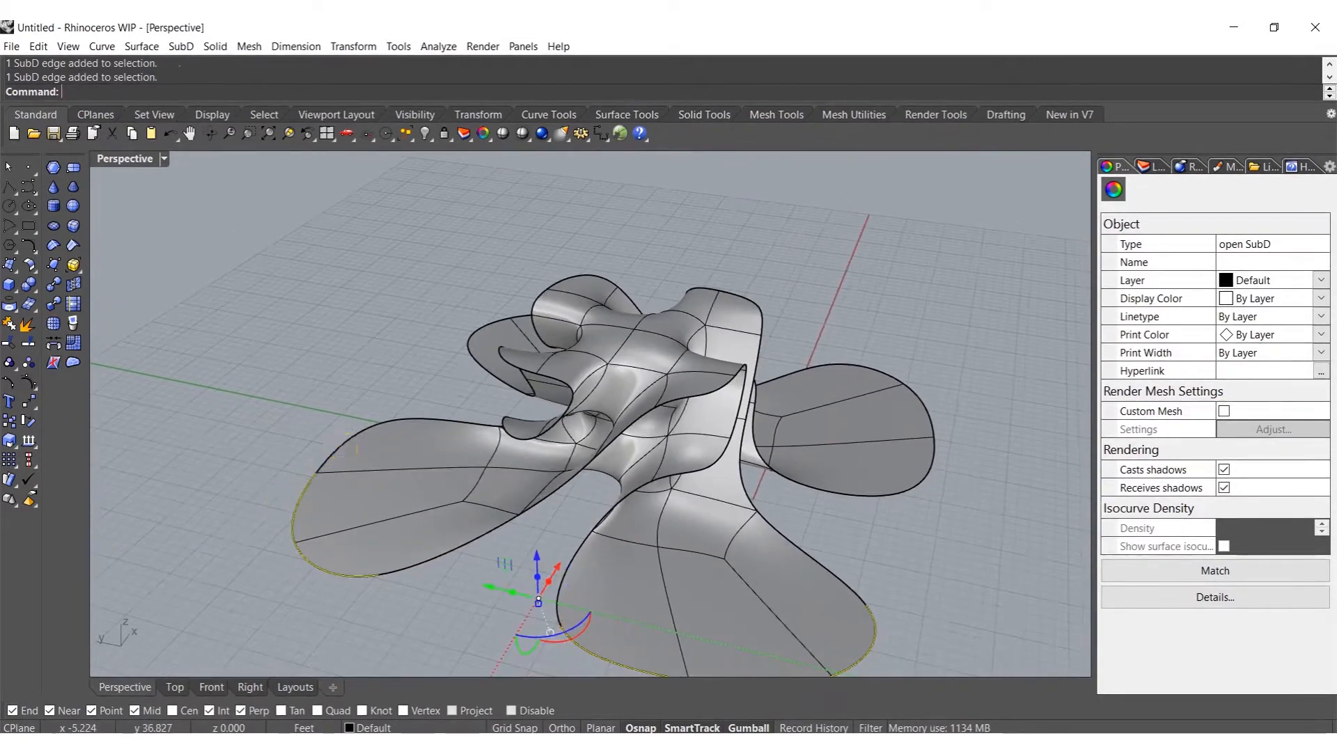
pyautogui.moveTo(529, 441); pyautogui.dragTo(612, 573, button='right')
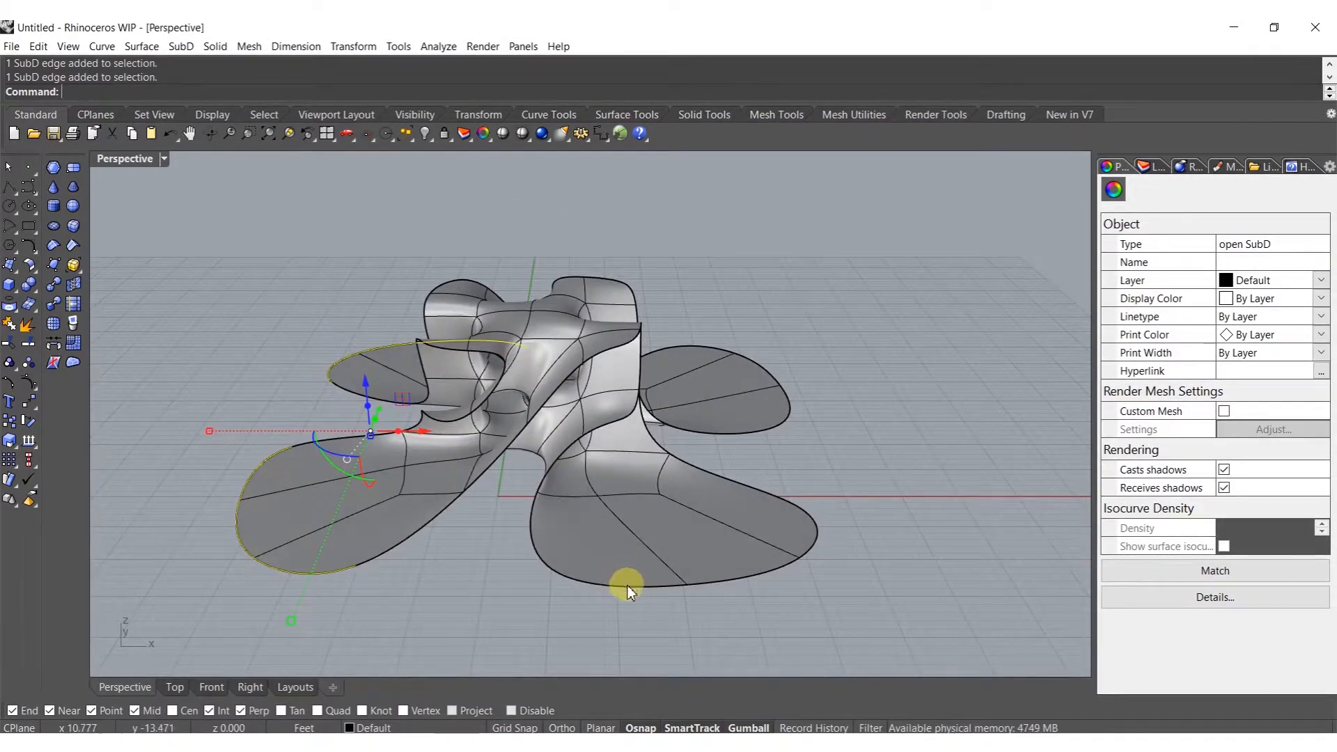
pyautogui.keyDown('ctrl'); pyautogui.keyDown('shift'); pyautogui.click(719, 582); pyautogui.keyUp('shift'); pyautogui.keyUp('ctrl')
pyautogui.moveTo(842, 499); pyautogui.dragTo(678, 549, button='right')
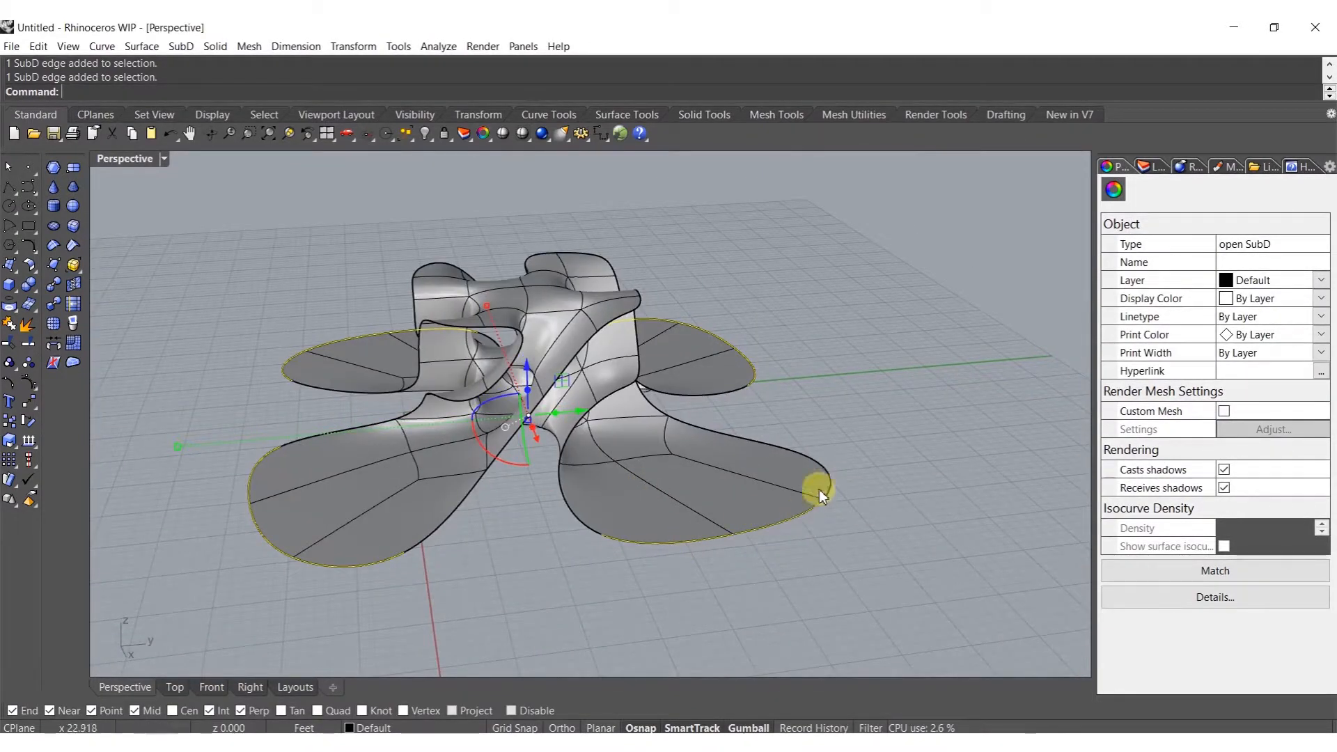
pyautogui.moveTo(821, 489); pyautogui.dragTo(598, 463, button='right')
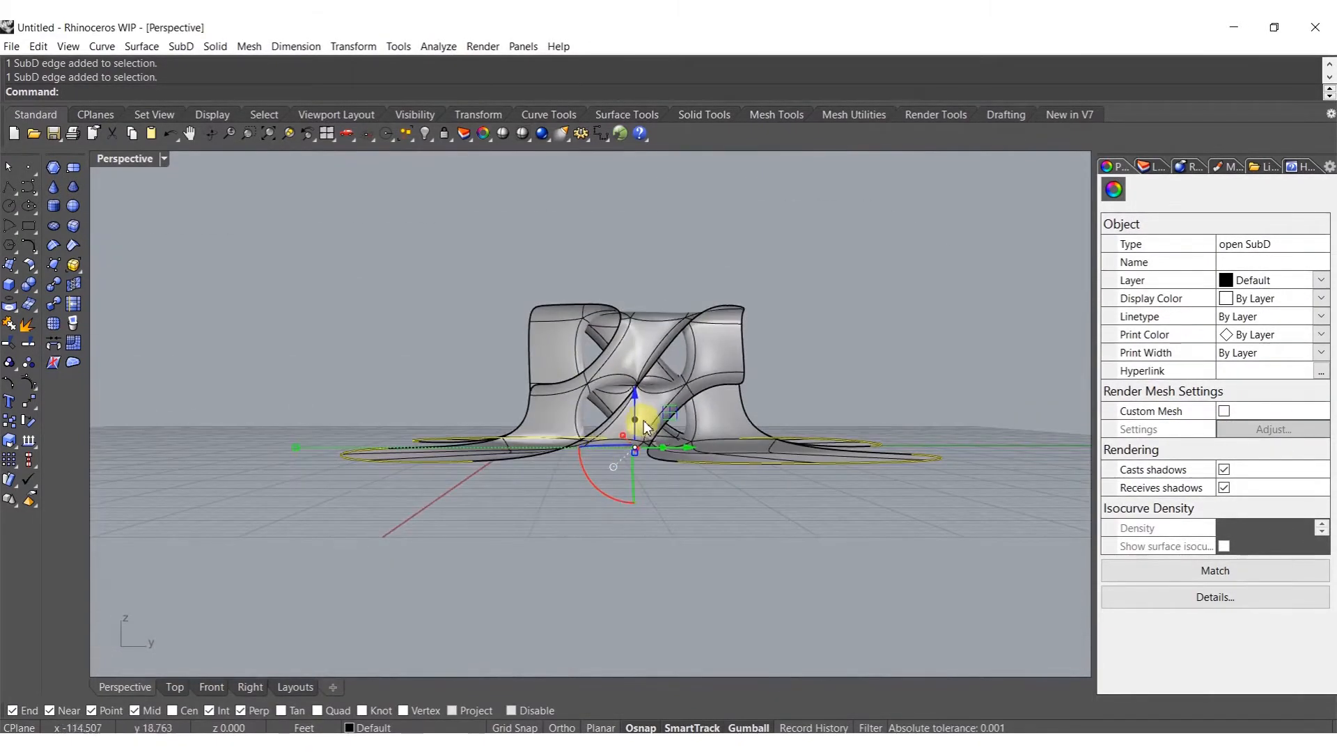
pyautogui.moveTo(636, 420); pyautogui.dragTo(633, 436)
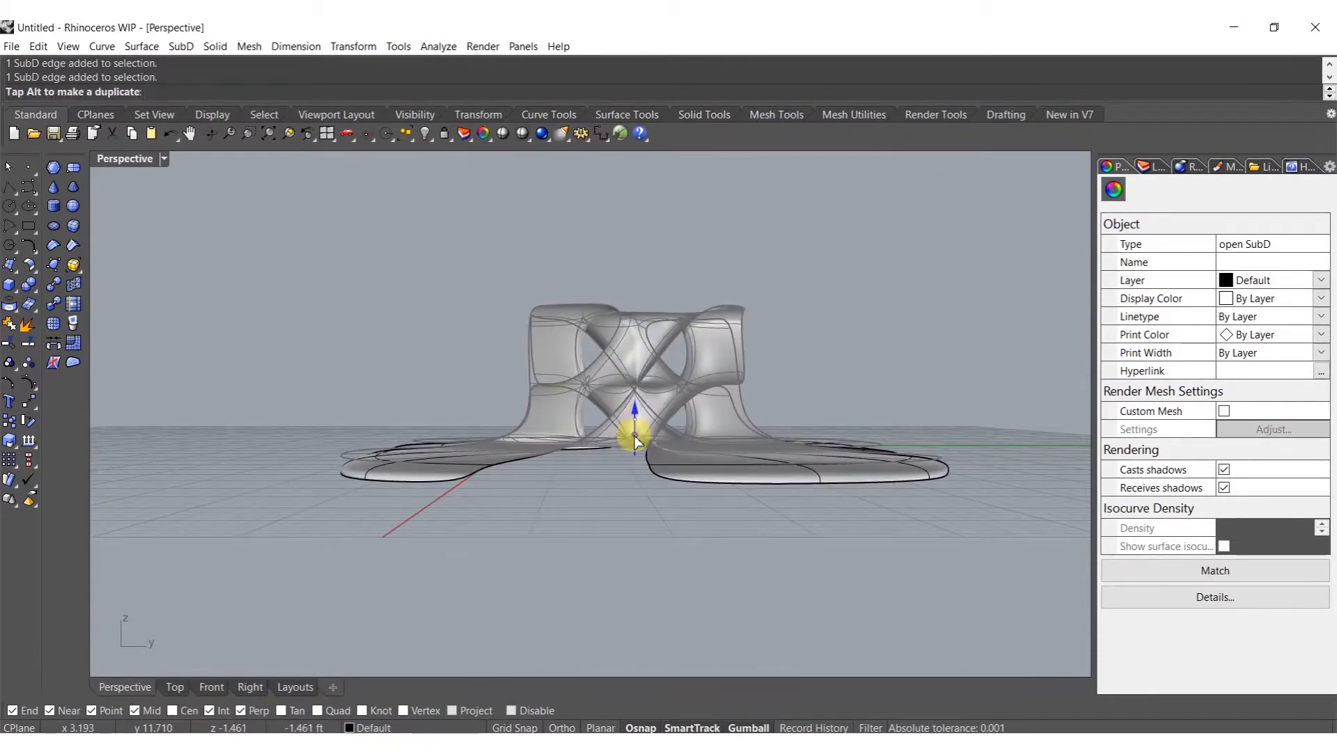
pyautogui.moveTo(523, 441); pyautogui.dragTo(470, 449, button='right')
pyautogui.press('Escape')
# Select the upper edges of the SubD form and stretch them outward to flare the top
pyautogui.moveTo(219, 320); pyautogui.dragTo(700, 402)
pyautogui.moveTo(377, 370); pyautogui.dragTo(344, 413, button='right')
pyautogui.moveTo(320, 387); pyautogui.dragTo(171, 392)
pyautogui.moveTo(307, 420); pyautogui.dragTo(504, 357, button='right')
pyautogui.moveTo(691, 302)
pyautogui.mouseDown()
pyautogui.moveTo(722, 302)
pyautogui.moveTo(711, 315)
pyautogui.mouseUp()
pyautogui.moveTo(592, 432); pyautogui.dragTo(516, 439, button='right')
pyautogui.press('Escape')
# Bend the whole SubD form with the Bend command, using a spine across its width
pyautogui.scroll(5, 563, 487)
pyautogui.scroll(-10, 566, 457)
pyautogui.click(506, 382)
pyautogui.moveTo(506, 383); pyautogui.dragTo(448, 432, button='right')
pyautogui.write('Bend')
pyautogui.press('Return')
pyautogui.moveTo(230, 370); pyautogui.dragTo(247, 393, button='right')
pyautogui.click(252, 377)
pyautogui.click(704, 319)
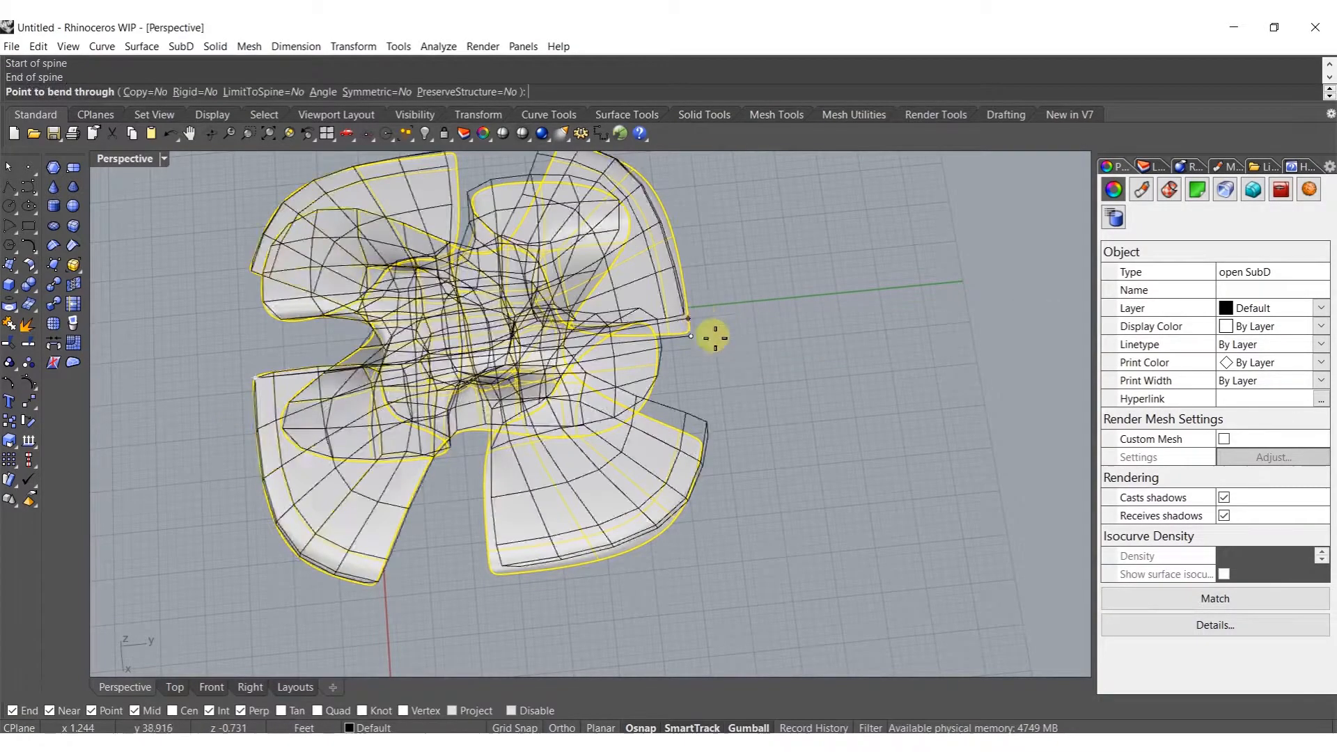
pyautogui.click(730, 518)
pyautogui.moveTo(729, 518); pyautogui.dragTo(500, 347, button='right')
pyautogui.press('Escape')
pyautogui.scroll(6, 606, 387)
pyautogui.keyDown('shift'); pyautogui.moveTo(735, 420); pyautogui.dragTo(508, 573, button='right'); pyautogui.keyUp('shift')
pyautogui.keyDown('ctrl'); pyautogui.keyDown('shift'); pyautogui.click(512, 509); pyautogui.keyUp('shift'); pyautogui.keyUp('ctrl')
pyautogui.press('Delete')
pyautogui.hotkey('ctrl', 'z')
# Convert the SubD form to a NURBS polysurface and move the converted copy clear of the original
pyautogui.moveTo(508, 487); pyautogui.dragTo(536, 293, button='right')
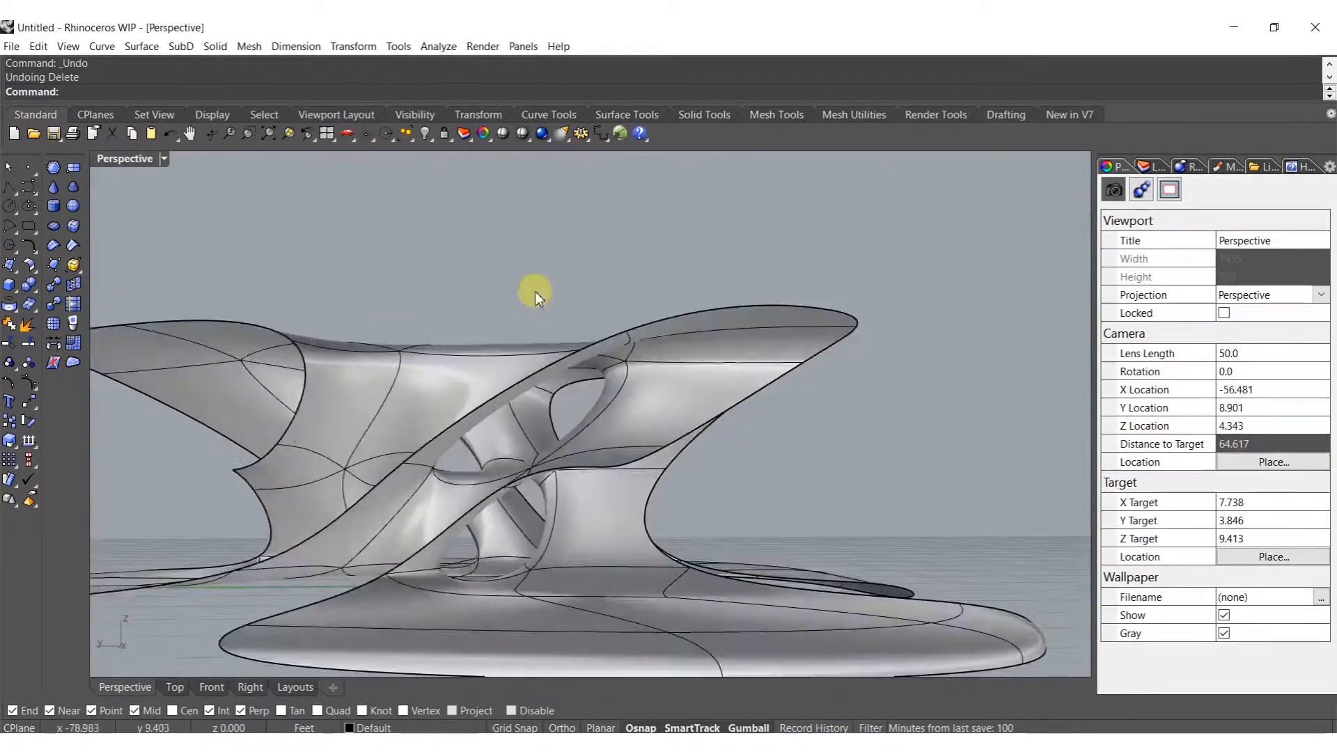
pyautogui.scroll(-7, 497, 317)
pyautogui.moveTo(462, 376); pyautogui.dragTo(509, 451, button='right')
pyautogui.click(509, 451)
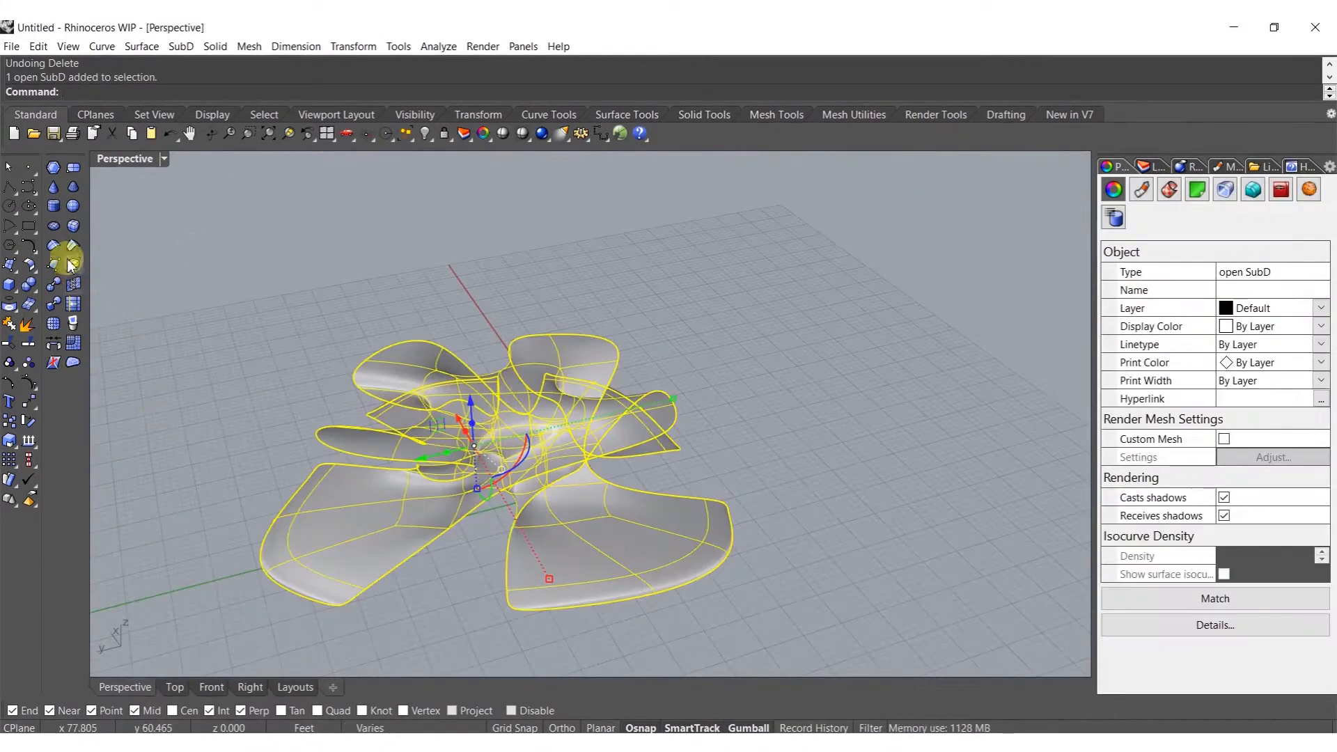
pyautogui.rightClick(480, 411)
pyautogui.keyDown('shift'); pyautogui.moveTo(559, 416); pyautogui.dragTo(253, 463, button='right'); pyautogui.keyUp('shift')
pyautogui.click(253, 464)
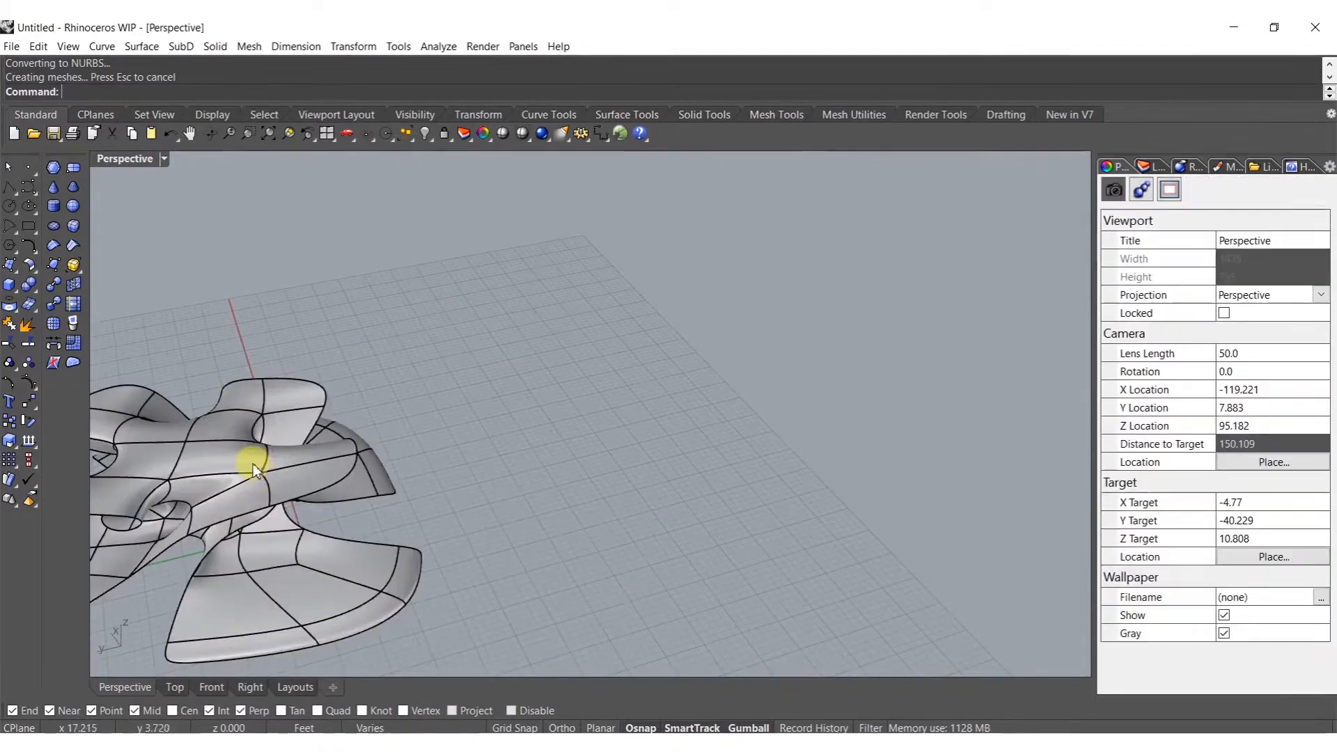
pyautogui.moveTo(165, 500); pyautogui.dragTo(491, 450)
pyautogui.click(478, 546)
pyautogui.scroll(5, 522, 474)
# Open Grasshopper and set the new polysurface as the single geometry of the Brep parameter
pyautogui.click(557, 385)
pyautogui.write('Grasshopper')
pyautogui.press('Return')
pyautogui.moveTo(647, 454); pyautogui.dragTo(1030, 397, button='right')
pyautogui.scroll(-6, 1003, 403)
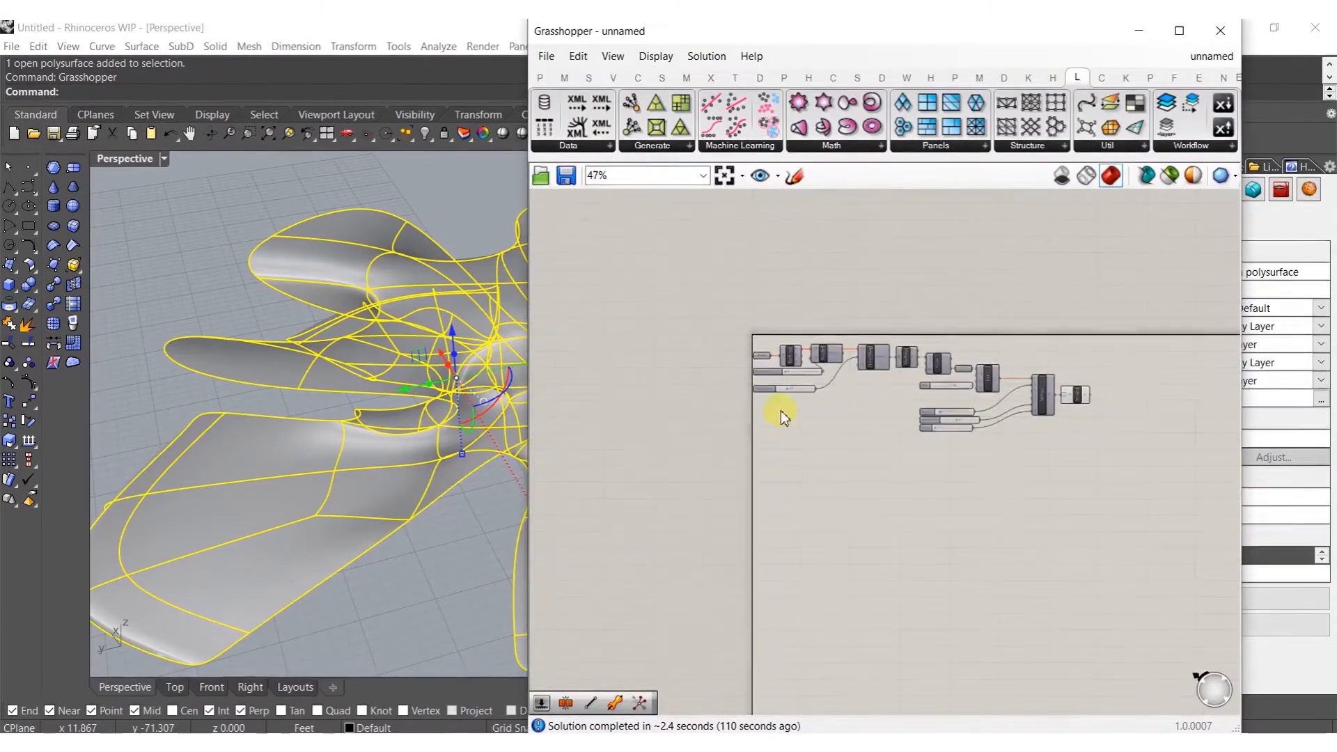
pyautogui.scroll(8, 745, 352)
pyautogui.rightClick(806, 374)
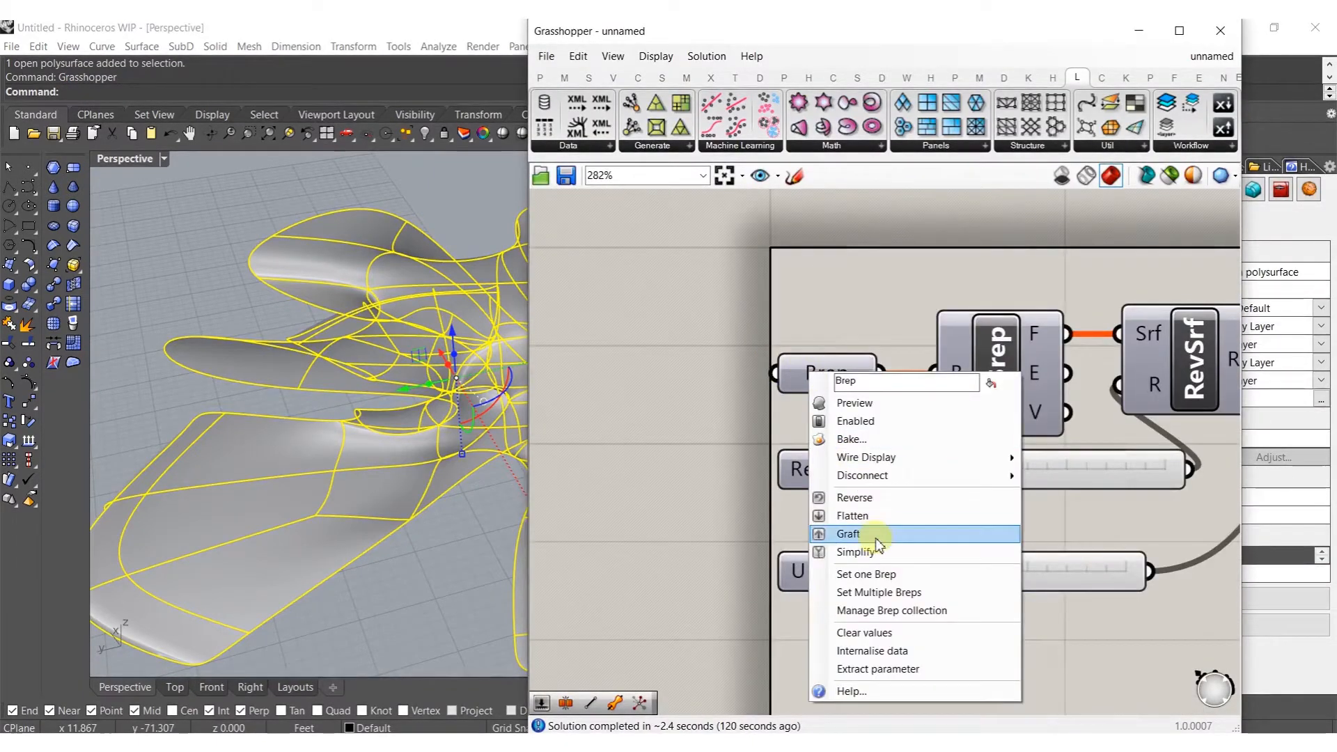
pyautogui.click(863, 575)
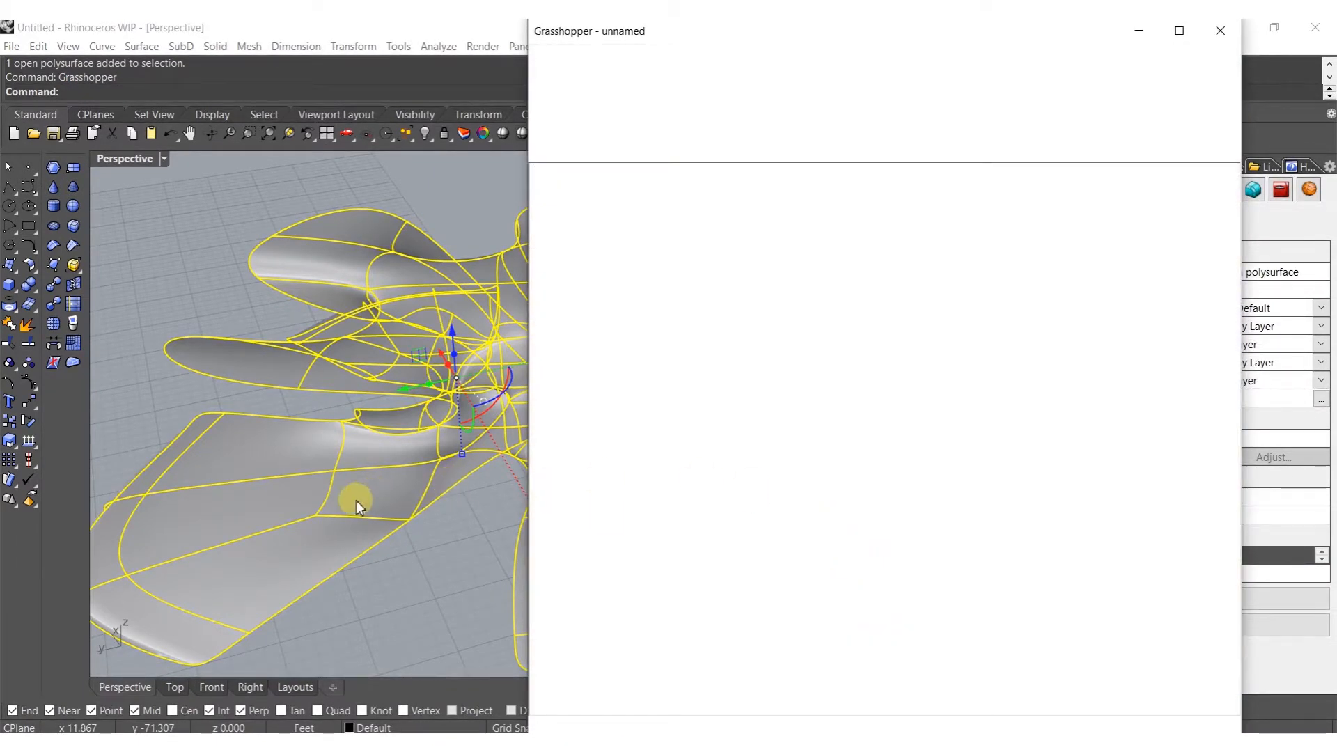
pyautogui.click(255, 394)
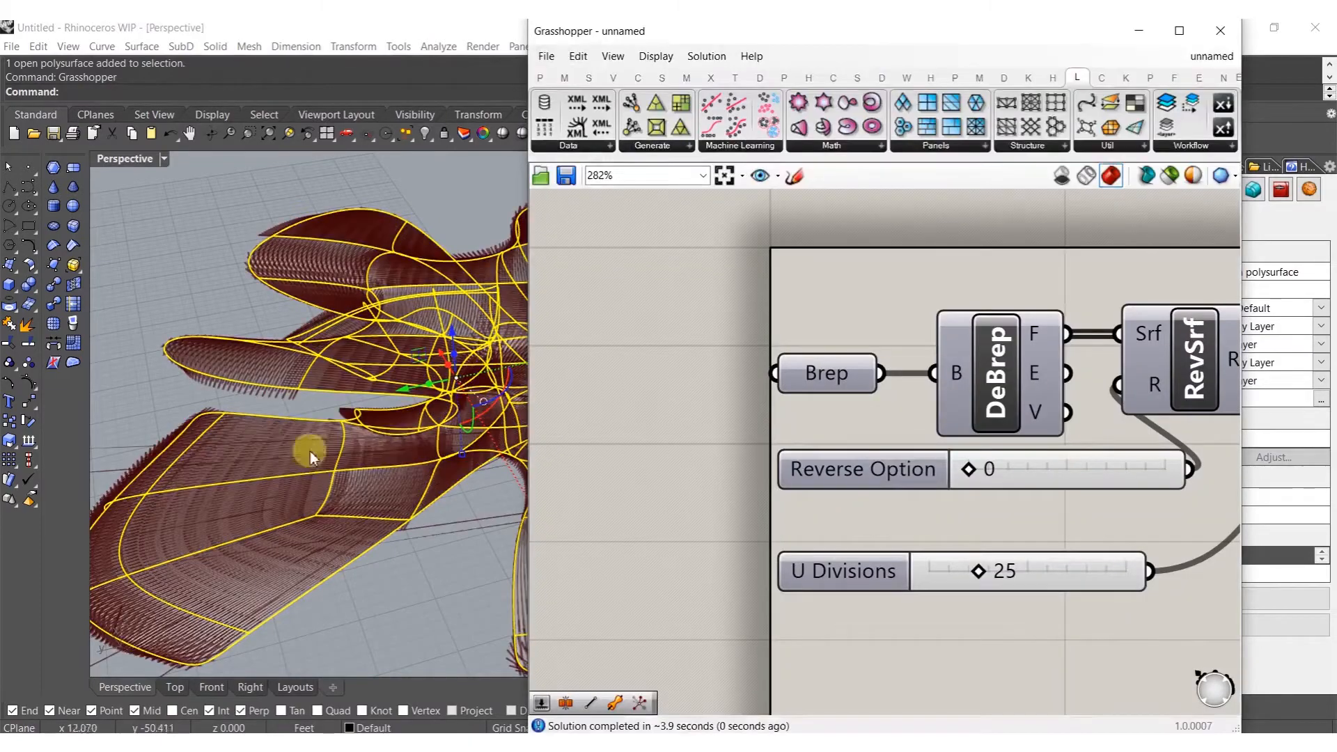
# Hide the source polysurface so only the Grasshopper pipe preview remains at that spot
pyautogui.moveTo(425, 447); pyautogui.dragTo(427, 416, button='right')
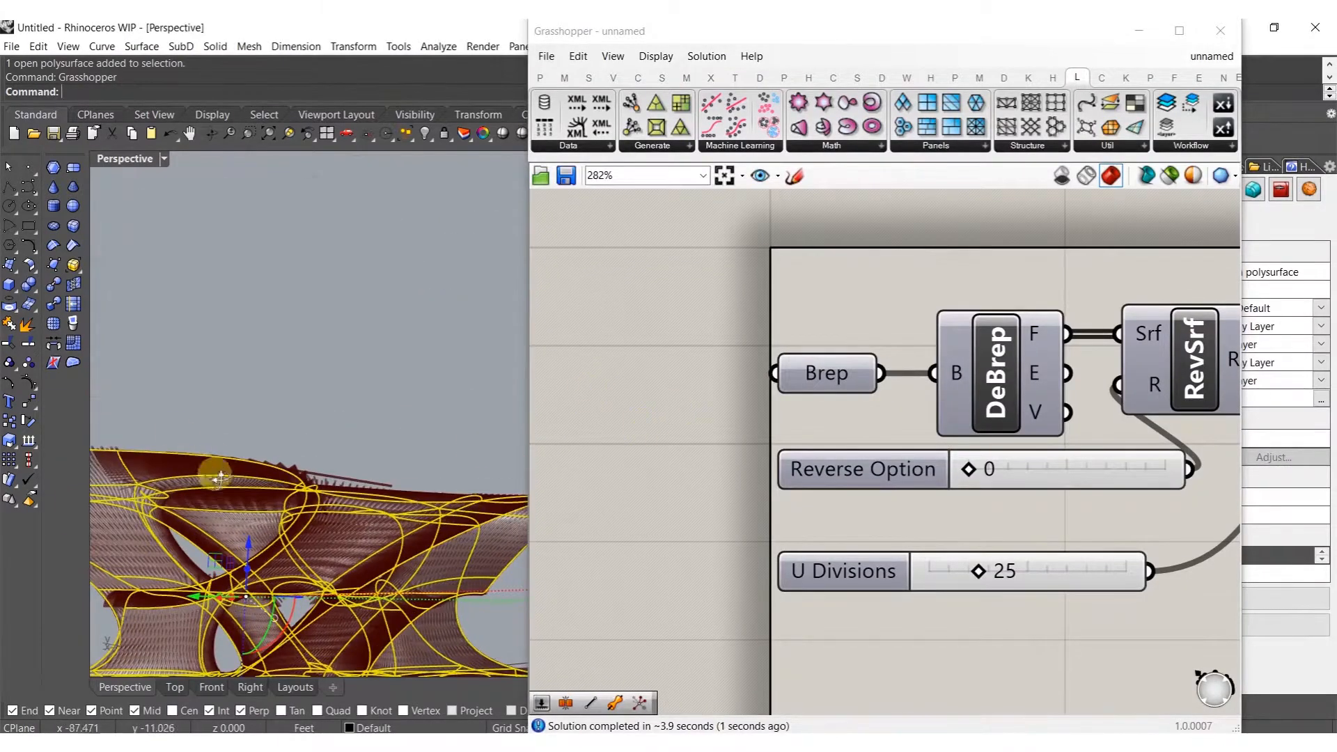
pyautogui.moveTo(218, 477); pyautogui.dragTo(239, 537, button='right')
pyautogui.hotkey('ctrl', 'h')
pyautogui.scroll(-8, 299, 468)
pyautogui.moveTo(299, 469); pyautogui.dragTo(323, 546, button='right')
pyautogui.scroll(8, 323, 546)
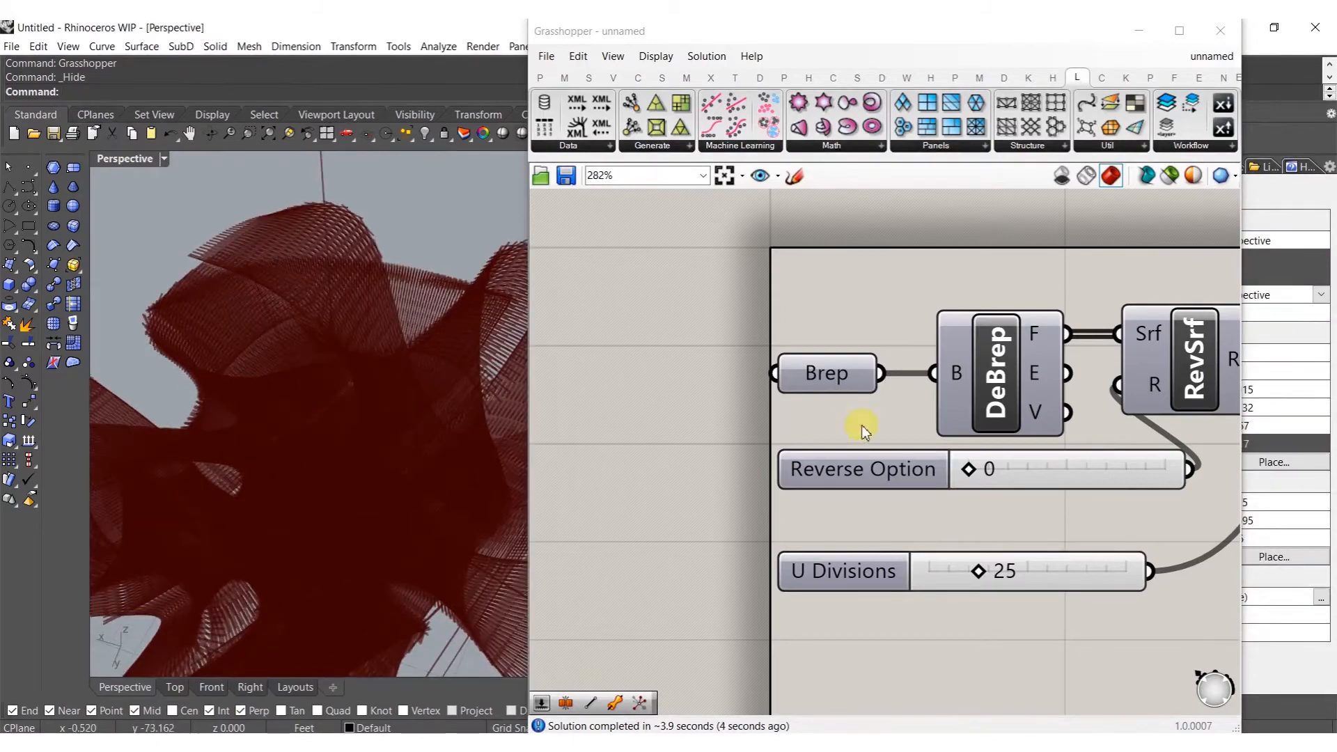
# Bake the joined pipe mesh from the MJoin component and close the Grasshopper window
pyautogui.scroll(-10, 864, 431)
pyautogui.moveTo(990, 449); pyautogui.dragTo(902, 426, button='right')
pyautogui.scroll(6, 901, 427)
pyautogui.click(1021, 452)
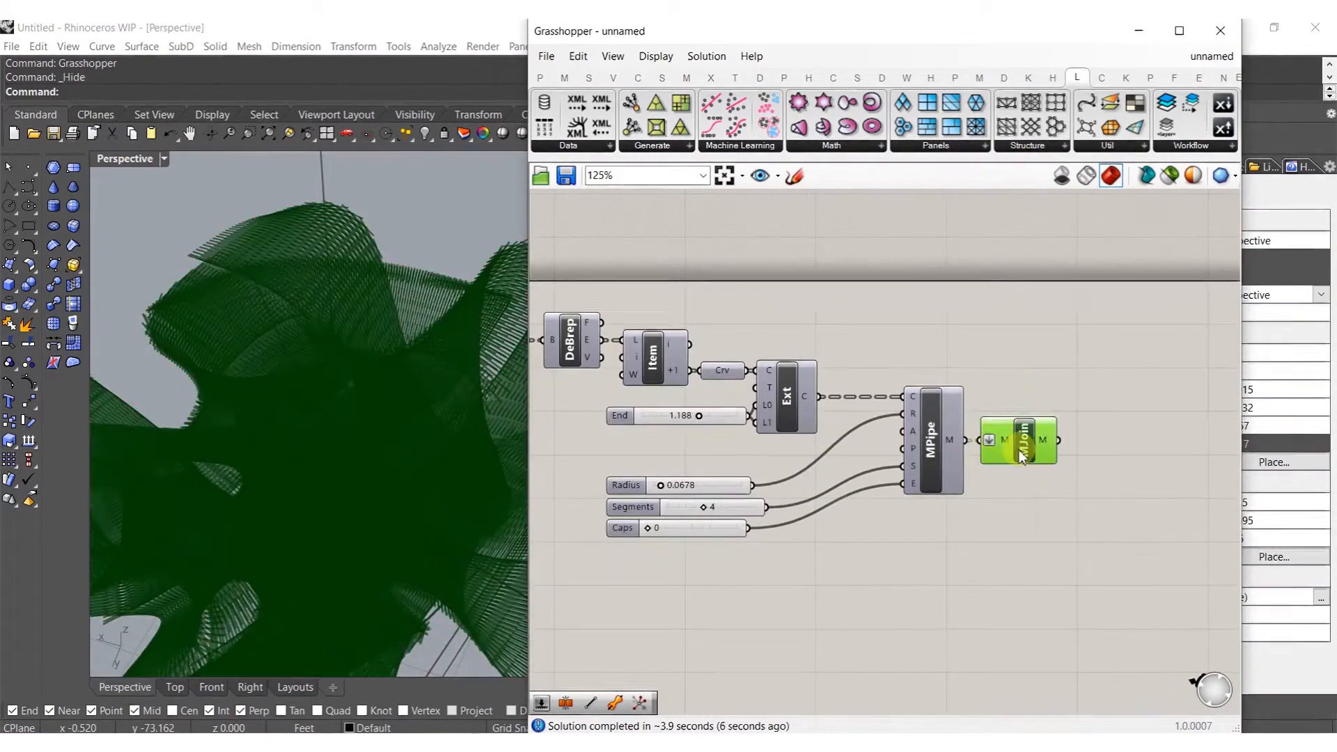
pyautogui.middleClick(1021, 452)
pyautogui.click(1136, 316)
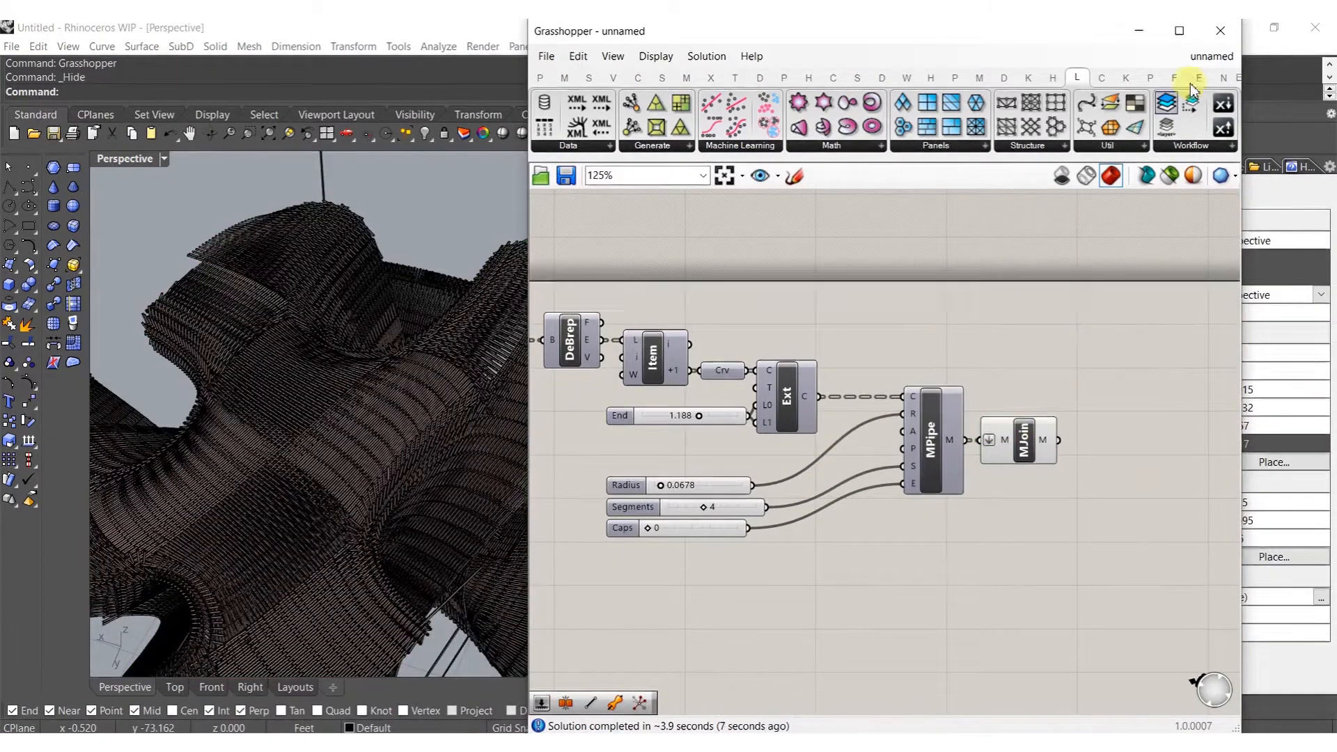
pyautogui.click(1222, 31)
# Examine the baked pipe mesh from several sides, both close up and as a whole
pyautogui.moveTo(429, 519); pyautogui.dragTo(511, 395, button='right')
pyautogui.click(336, 447)
pyautogui.moveTo(475, 516); pyautogui.dragTo(853, 516, button='right')
pyautogui.scroll(-9, 717, 483)
pyautogui.moveTo(716, 483); pyautogui.dragTo(738, 510, button='right')
pyautogui.scroll(10, 636, 483)
pyautogui.moveTo(636, 484); pyautogui.dragTo(713, 523, button='right')
pyautogui.scroll(-6, 771, 458)
pyautogui.moveTo(566, 487); pyautogui.dragTo(567, 375, button='right')
pyautogui.click(567, 374)
pyautogui.press('Delete')
pyautogui.scroll(-14, 564, 426)
pyautogui.hotkey('ctrl', 'z')
pyautogui.hotkey('ctrl', 'z')
pyautogui.hotkey('ctrl', 'z')
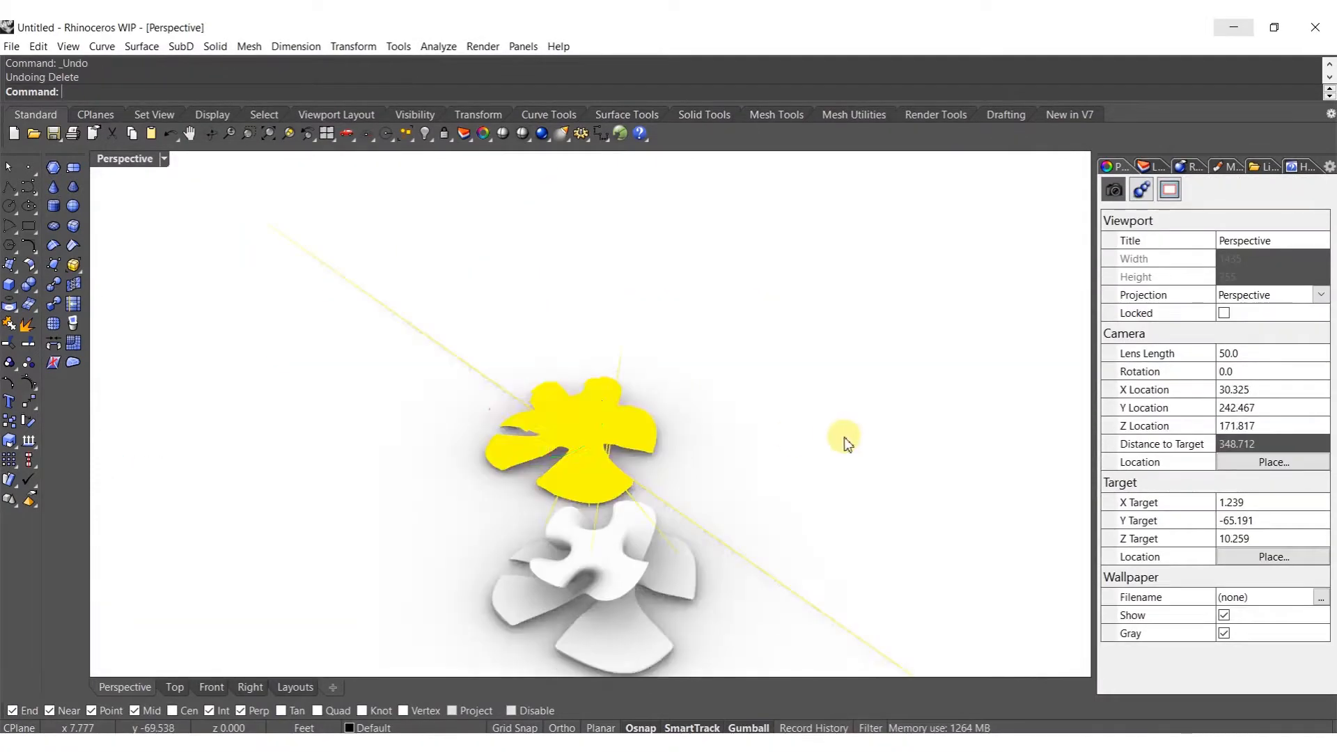
# Delete the baked pipe geometry beside the original SubD form
pyautogui.moveTo(857, 444); pyautogui.dragTo(654, 432, button='right')
pyautogui.click(655, 432)
pyautogui.press('Delete')
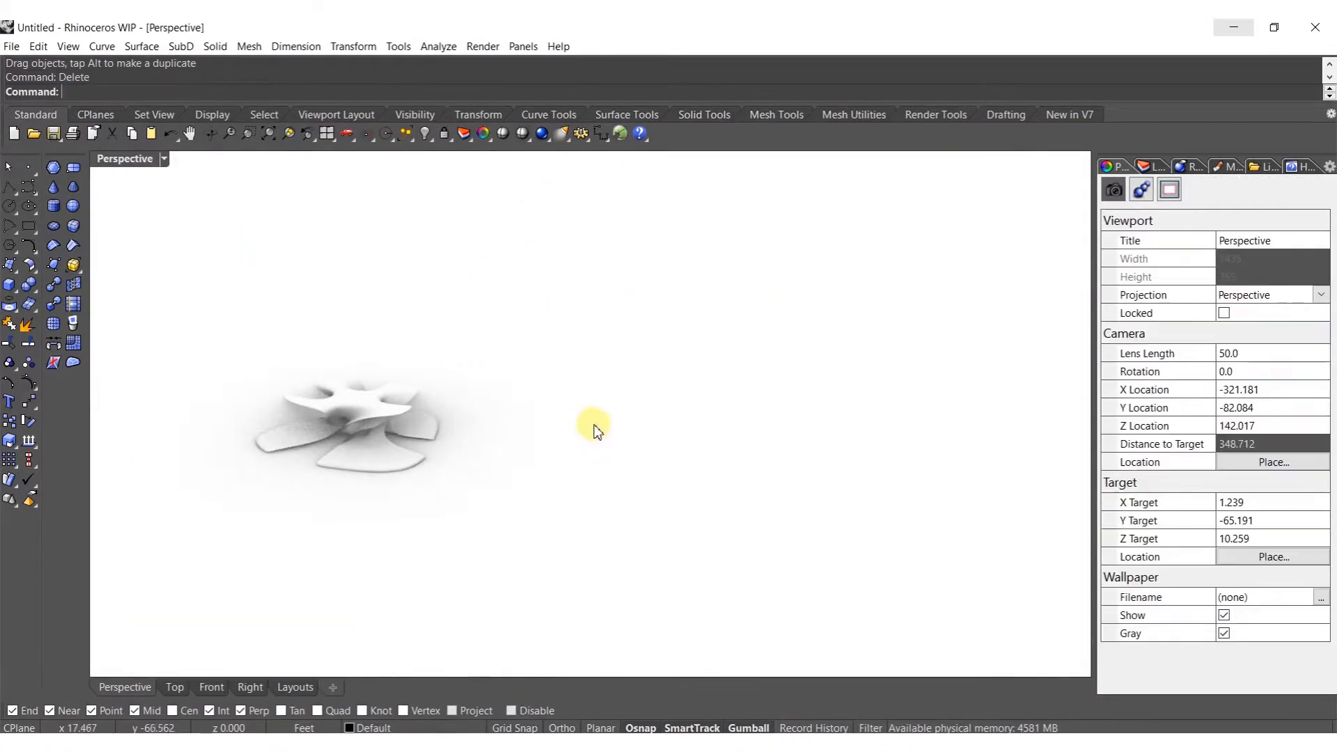
pyautogui.click(583, 426)
# Reshape the upper part of the SubD form by scaling and moving its selected components
pyautogui.scroll(5, 334, 403)
pyautogui.moveTo(334, 403)
pyautogui.mouseDown(button='right')
pyautogui.moveTo(441, 484)
pyautogui.moveTo(442, 432)
pyautogui.moveTo(429, 433)
pyautogui.mouseUp(button='right')
pyautogui.scroll(-4, 241, 384)
pyautogui.moveTo(376, 453); pyautogui.dragTo(748, 490)
pyautogui.scroll(5, 453, 513)
pyautogui.moveTo(454, 508); pyautogui.dragTo(449, 454)
pyautogui.moveTo(449, 359); pyautogui.dragTo(444, 380)
pyautogui.press('Escape')
pyautogui.scroll(-8, 662, 383)
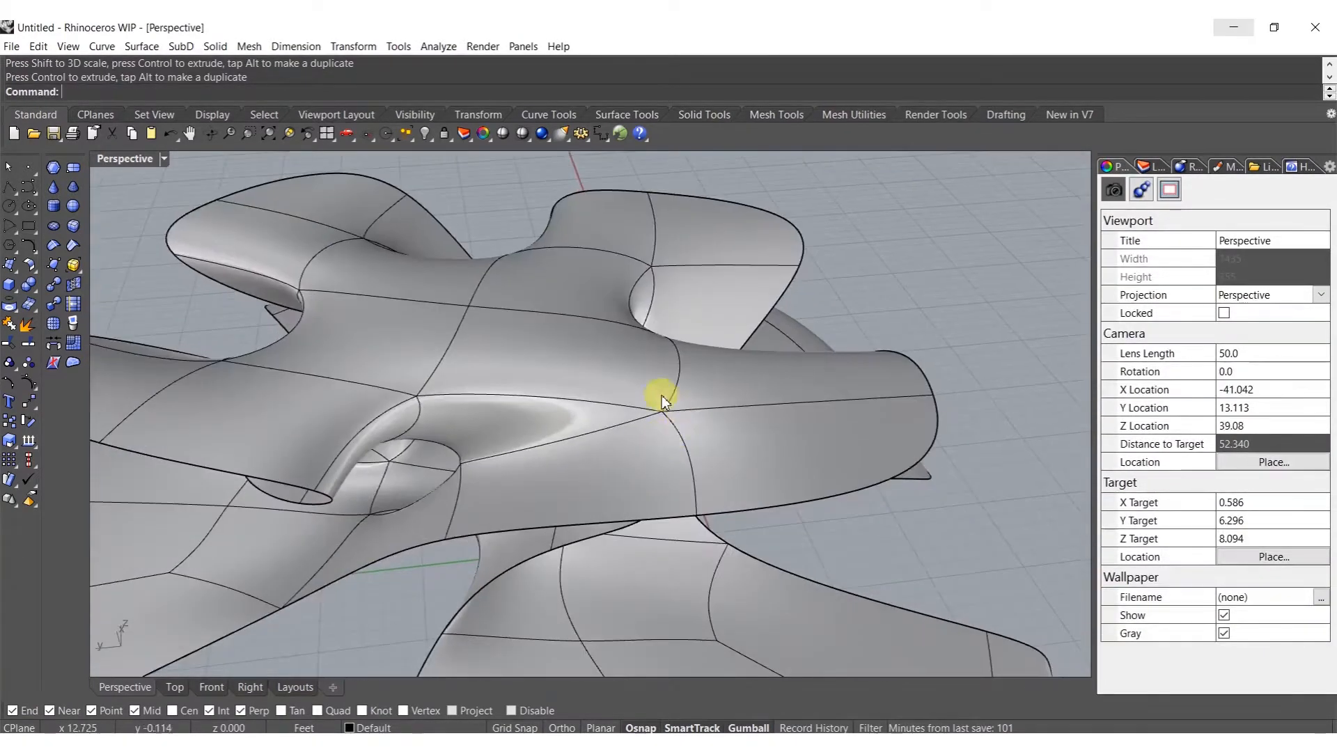
# Pull the outer end of an upper SubD petal farther outward
pyautogui.moveTo(831, 401); pyautogui.dragTo(860, 400)
pyautogui.scroll(5, 871, 411)
pyautogui.moveTo(944, 418); pyautogui.dragTo(993, 417)
pyautogui.moveTo(994, 418); pyautogui.dragTo(743, 406, button='right')
pyautogui.press('Escape')
# Delete two components from the upper surface of the SubD form
pyautogui.keyDown('ctrl'); pyautogui.keyDown('shift'); pyautogui.click(638, 401); pyautogui.keyUp('shift'); pyautogui.keyUp('ctrl')
pyautogui.press('Delete')
pyautogui.moveTo(605, 429); pyautogui.dragTo(554, 495, button='right')
pyautogui.keyDown('ctrl'); pyautogui.keyDown('shift'); pyautogui.click(567, 416); pyautogui.keyUp('shift'); pyautogui.keyUp('ctrl')
pyautogui.press('Delete')
pyautogui.click(566, 462)
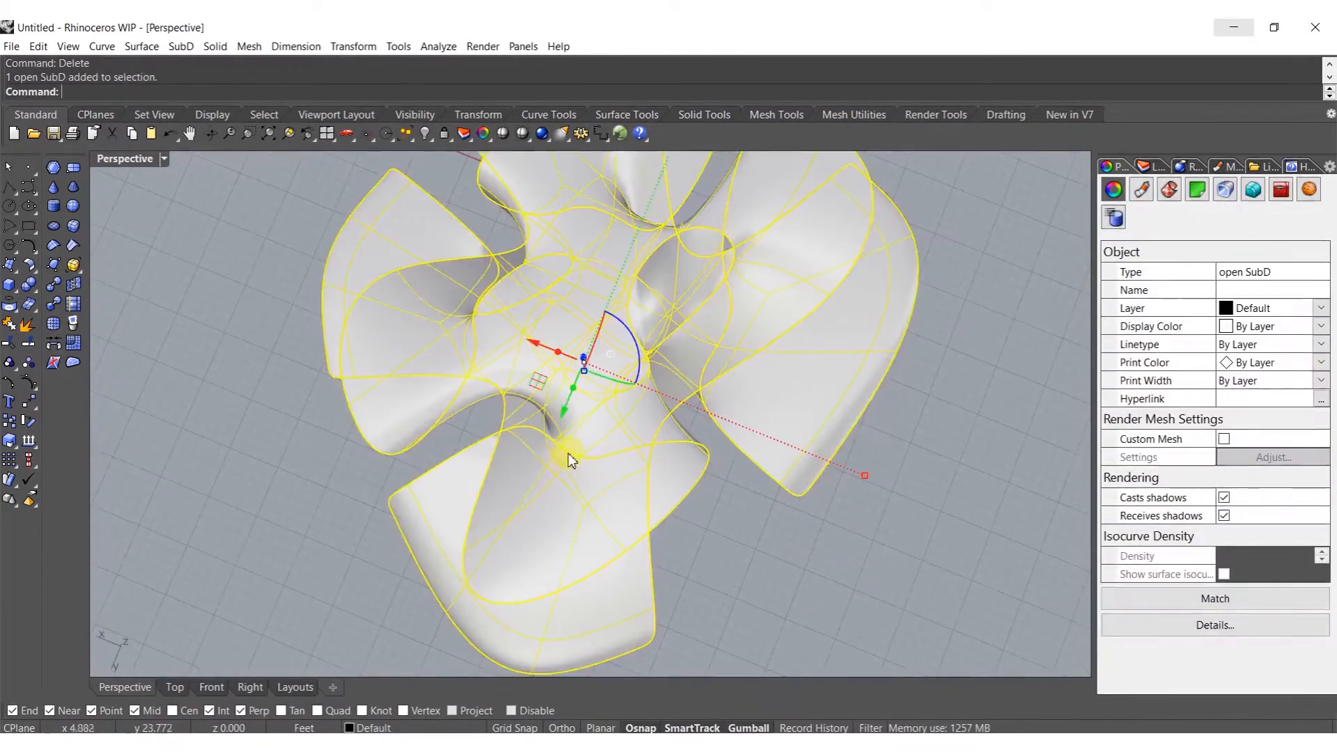
pyautogui.scroll(-5, 566, 462)
pyautogui.moveTo(628, 404); pyautogui.dragTo(672, 378)
pyautogui.press('Escape')
pyautogui.scroll(6, 612, 471)
pyautogui.moveTo(612, 471); pyautogui.dragTo(725, 516, button='right')
pyautogui.scroll(5, 654, 420)
pyautogui.scroll(-3, 712, 508)
pyautogui.scroll(-1, 725, 516)
pyautogui.hotkey('ctrl', 'z')
# Scale the selected part of the SubD form slightly
pyautogui.scroll(3, 727, 515)
pyautogui.scroll(-4, 733, 495)
pyautogui.moveTo(733, 495); pyautogui.dragTo(647, 557, button='right')
pyautogui.moveTo(898, 473)
pyautogui.mouseDown()
pyautogui.moveTo(952, 465)
pyautogui.moveTo(896, 477)
pyautogui.mouseUp()
pyautogui.moveTo(895, 478); pyautogui.dragTo(725, 558, button='right')
pyautogui.press('Escape')
# Duplicate the whole SubD form and place the copy beside the original
pyautogui.scroll(3, 699, 450)
pyautogui.scroll(-2, 759, 503)
pyautogui.scroll(2, 716, 538)
pyautogui.click(265, 469)
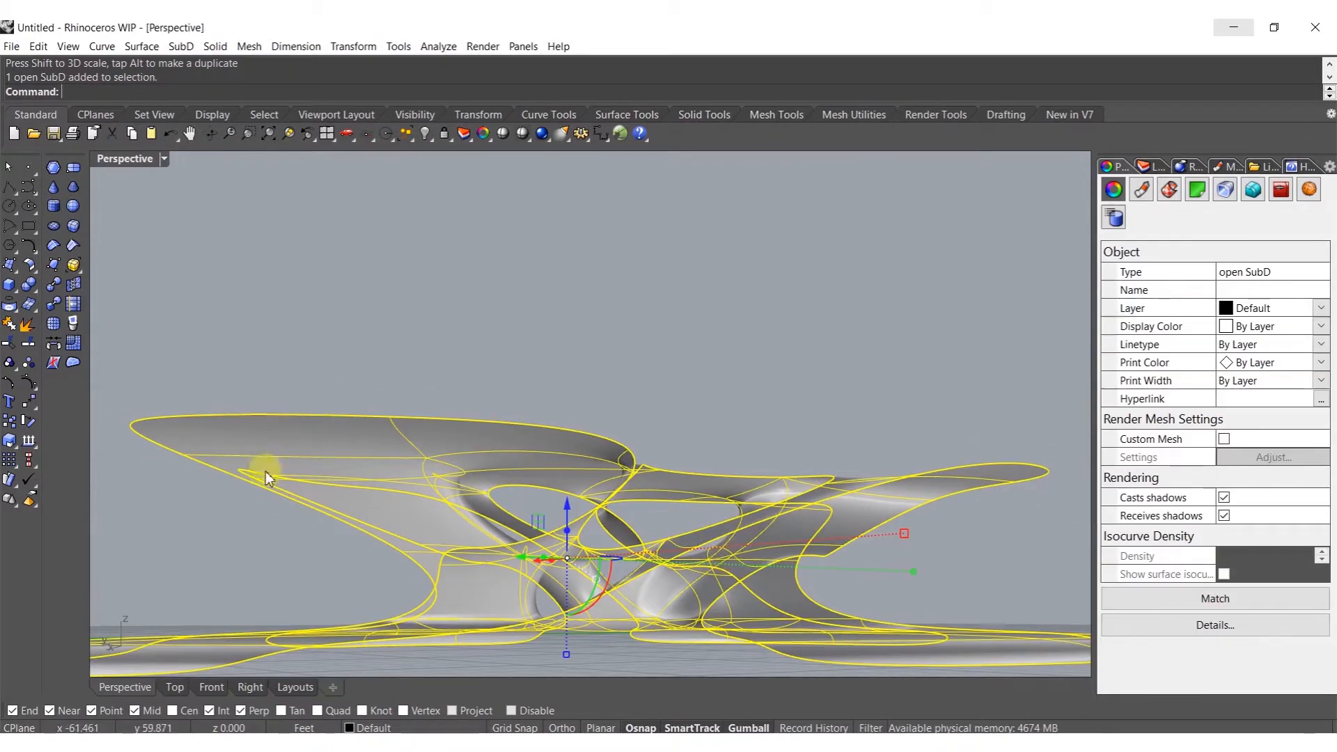
pyautogui.press('Return')
pyautogui.click(579, 340)
pyautogui.moveTo(579, 340); pyautogui.dragTo(440, 433, button='right')
pyautogui.scroll(-8, 554, 431)
pyautogui.click(555, 432)
pyautogui.keyDown('alt'); pyautogui.moveTo(419, 406); pyautogui.dragTo(837, 382); pyautogui.keyUp('alt')
pyautogui.keyDown('shift'); pyautogui.moveTo(793, 426); pyautogui.dragTo(550, 450, button='right'); pyautogui.keyUp('shift')
pyautogui.press('Escape')
# Open Grasshopper and reference the reshaped SubD form in the Brep parameter
pyautogui.scroll(9, 613, 446)
pyautogui.moveTo(667, 459); pyautogui.dragTo(759, 351, button='right')
pyautogui.scroll(-3, 668, 426)
pyautogui.keyDown('shift'); pyautogui.moveTo(662, 481); pyautogui.dragTo(745, 338, button='right'); pyautogui.keyUp('shift')
pyautogui.moveTo(677, 425)
pyautogui.mouseDown(button='right')
pyautogui.moveTo(659, 385)
pyautogui.moveTo(687, 408)
pyautogui.moveTo(664, 444)
pyautogui.moveTo(612, 439)
pyautogui.moveTo(704, 454)
pyautogui.moveTo(904, 424)
pyautogui.mouseUp(button='right')
pyautogui.write('Gras')
pyautogui.press('Return')
pyautogui.scroll(-5, 952, 446)
pyautogui.scroll(12, 775, 409)
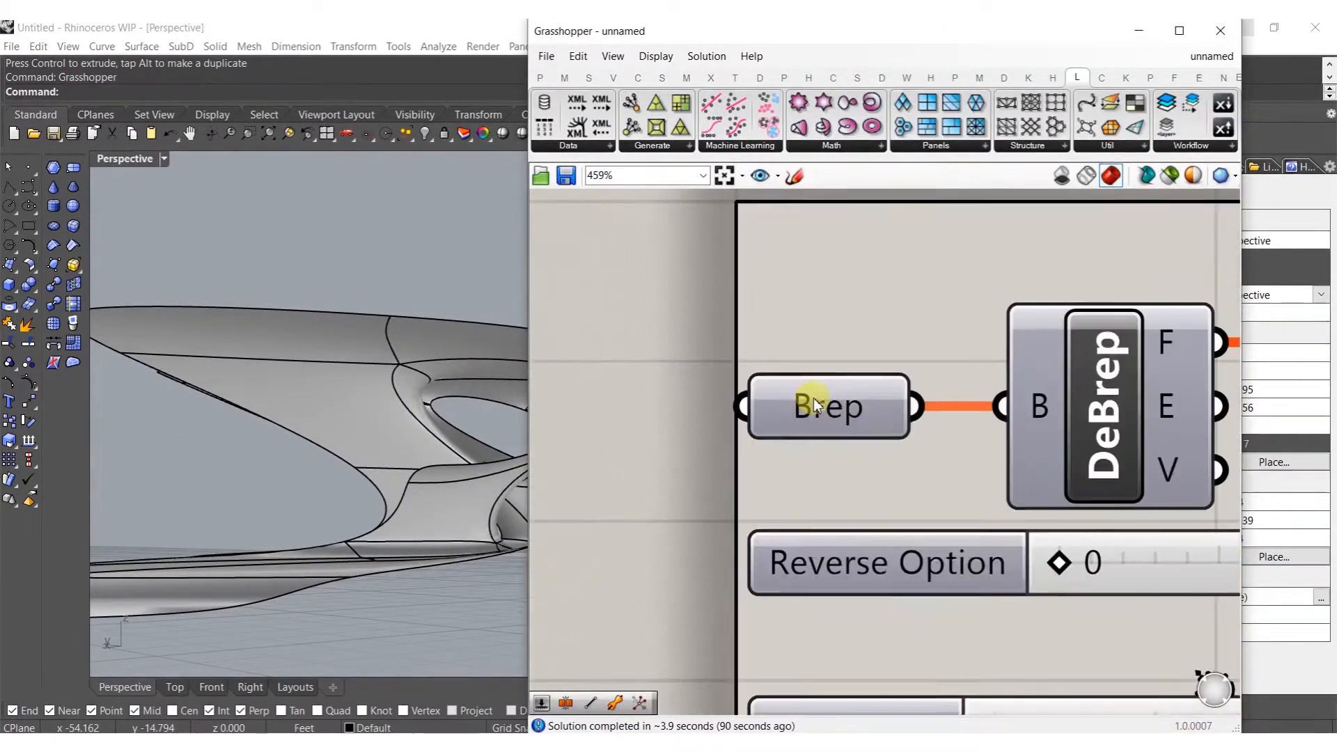
pyautogui.rightClick(814, 404)
pyautogui.click(889, 611)
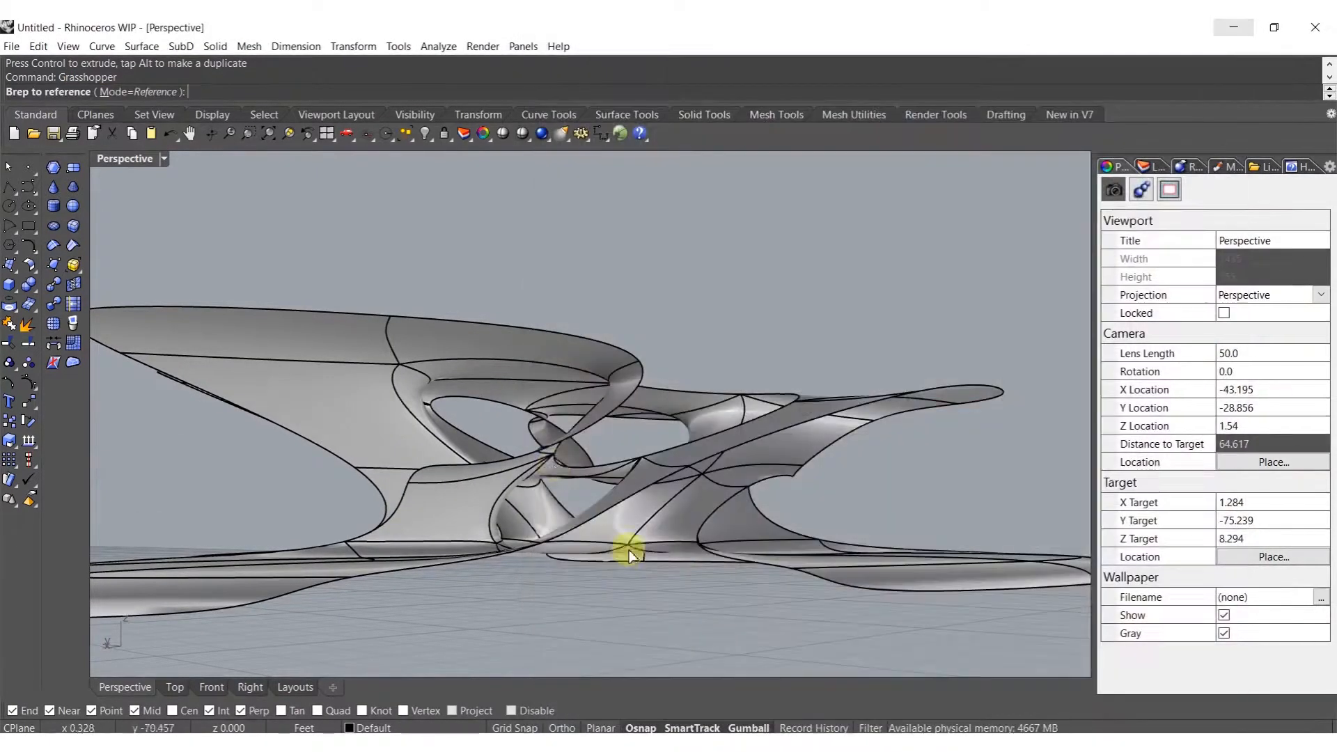
pyautogui.click(549, 441)
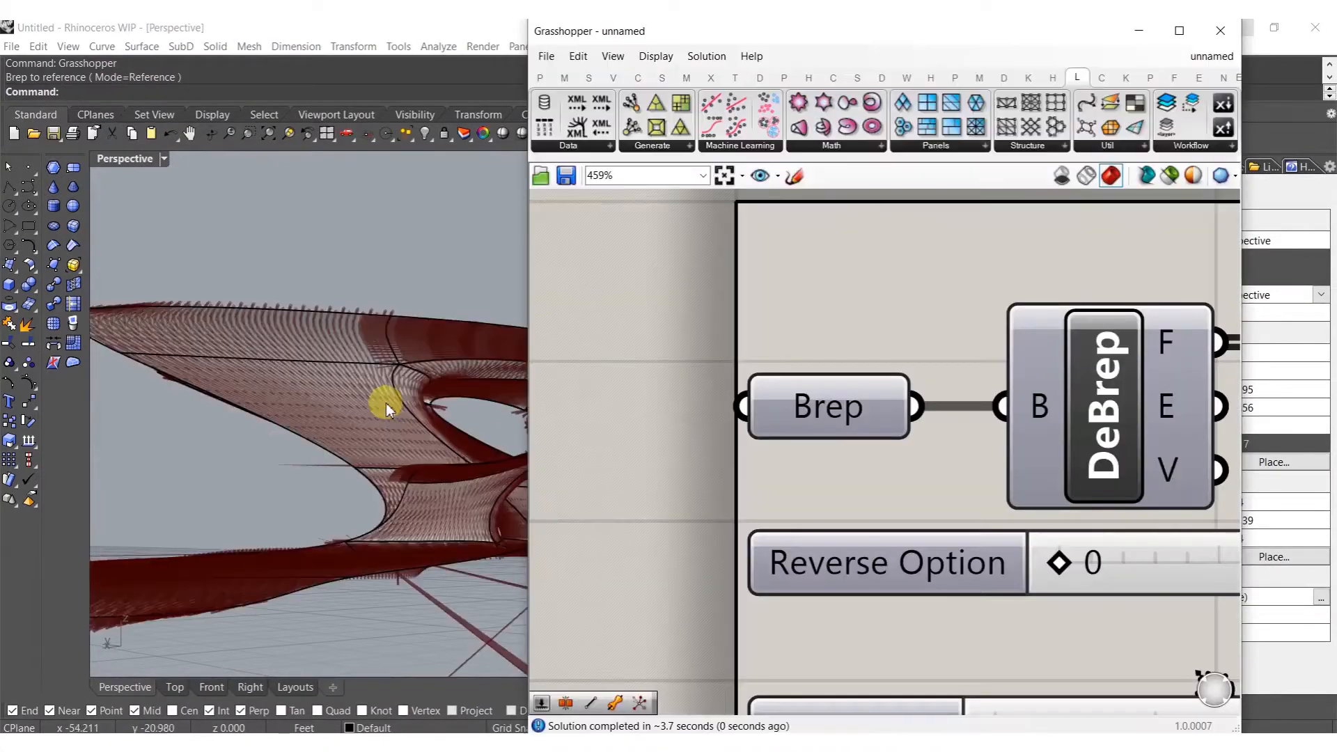
# Hide the referenced SubD form so that only the Grasshopper pipe preview is displayed
pyautogui.moveTo(387, 406); pyautogui.dragTo(470, 494, button='right')
pyautogui.hotkey('ctrl', 'h')
pyautogui.click(393, 437)
pyautogui.rightClick(399, 437)
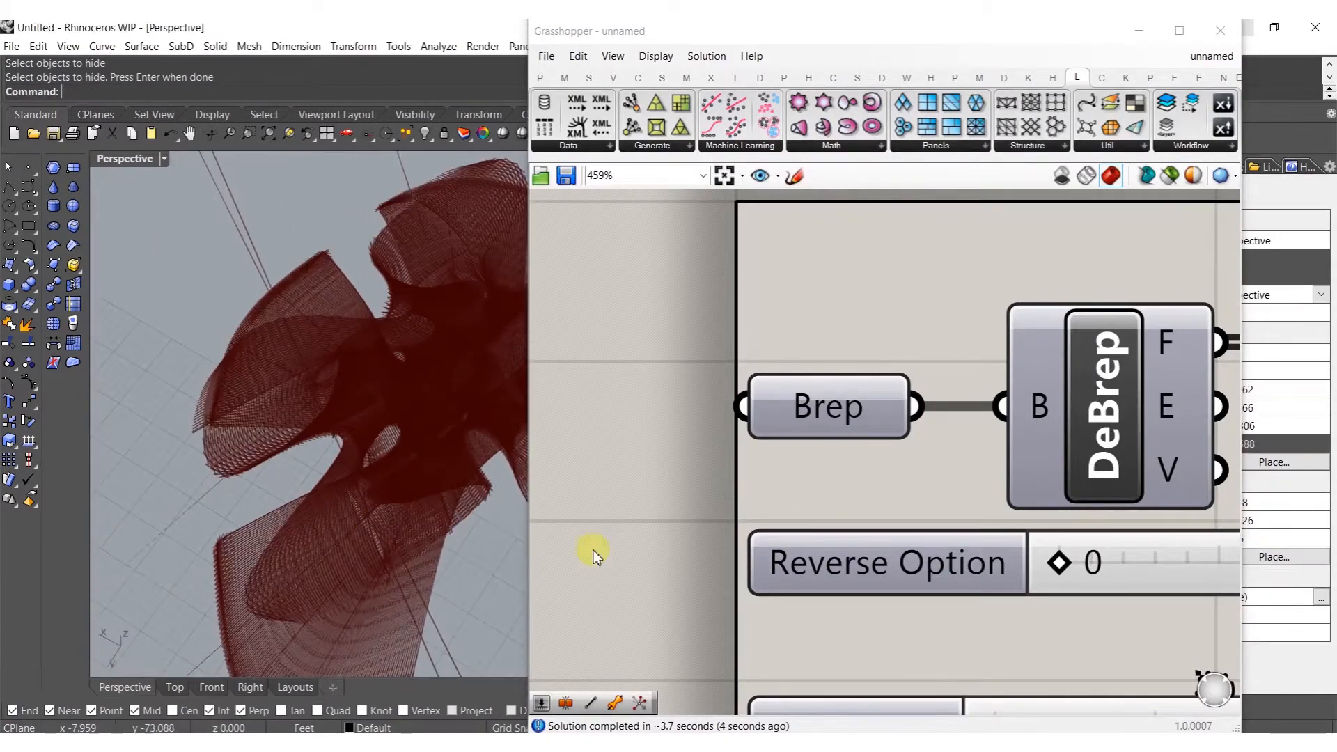
# Set the Reverse Option slider feeding the RevSrf component to 3
pyautogui.scroll(-3, 1063, 595)
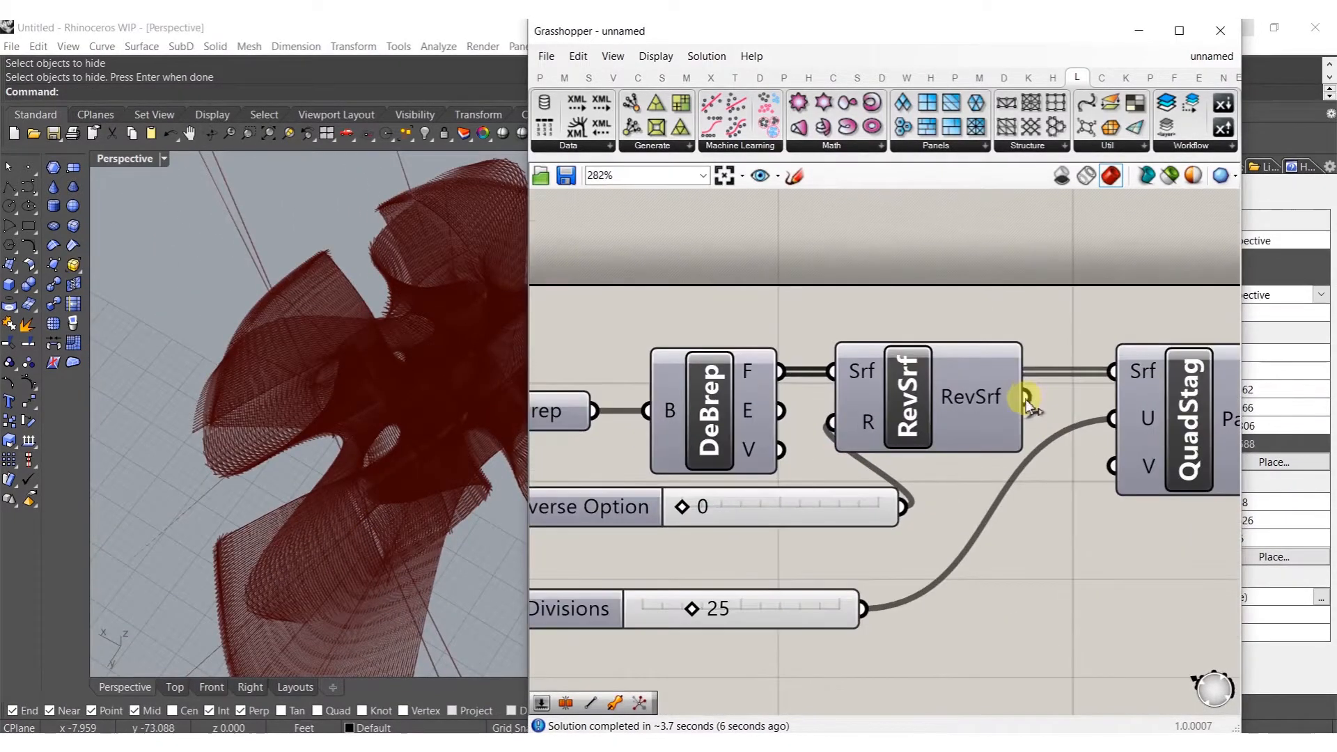
pyautogui.click(868, 424)
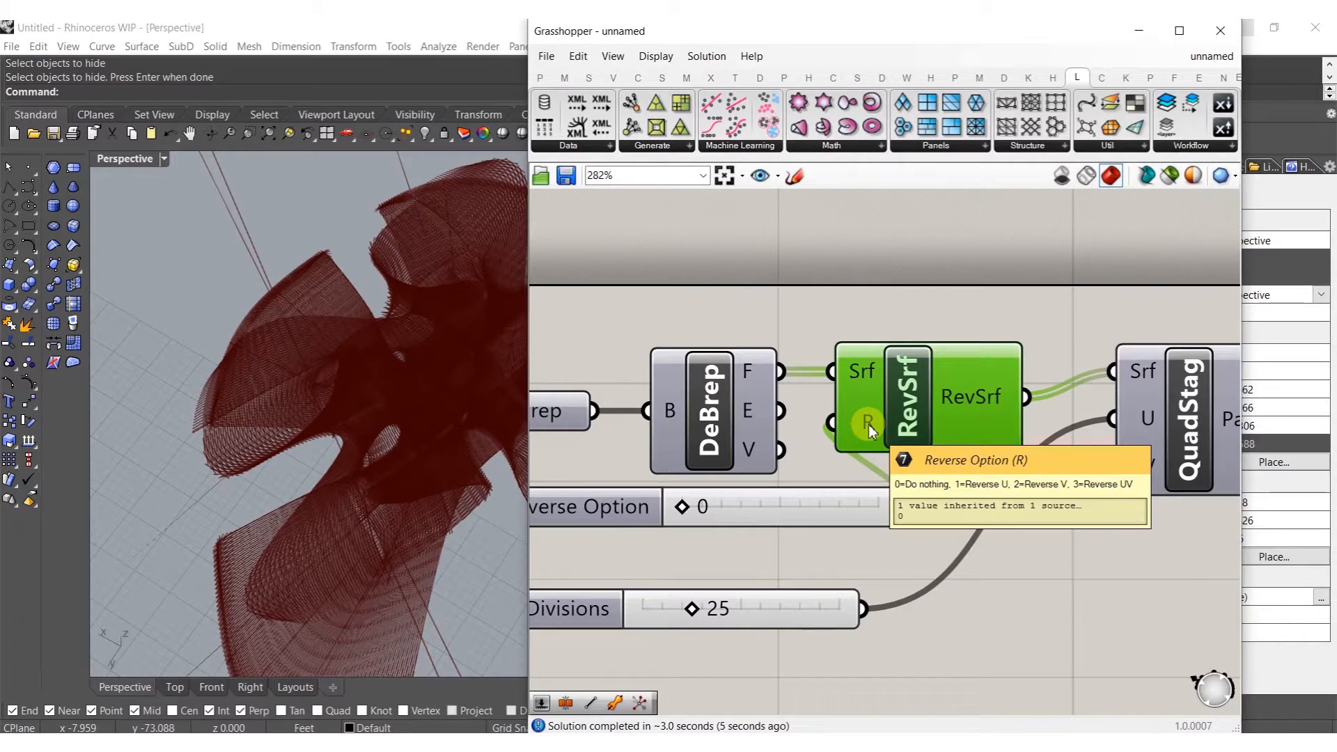
pyautogui.doubleClick(760, 505)
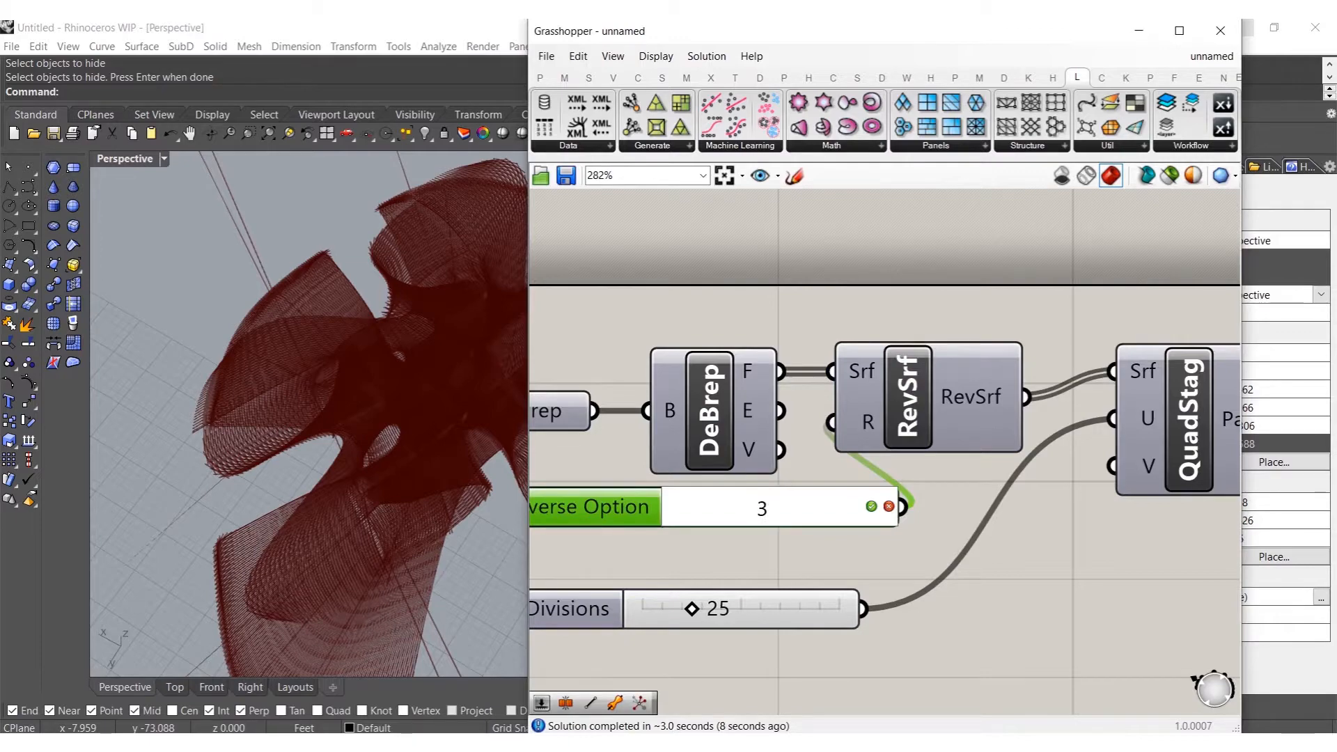
pyautogui.click(582, 530)
pyautogui.moveTo(425, 570); pyautogui.dragTo(422, 428, button='right')
# Bake the joined pipe mesh from the MJoin component into the Rhino model
pyautogui.scroll(-8, 701, 440)
pyautogui.moveTo(992, 472); pyautogui.dragTo(679, 503, button='right')
pyautogui.scroll(5, 773, 514)
pyautogui.click(773, 514)
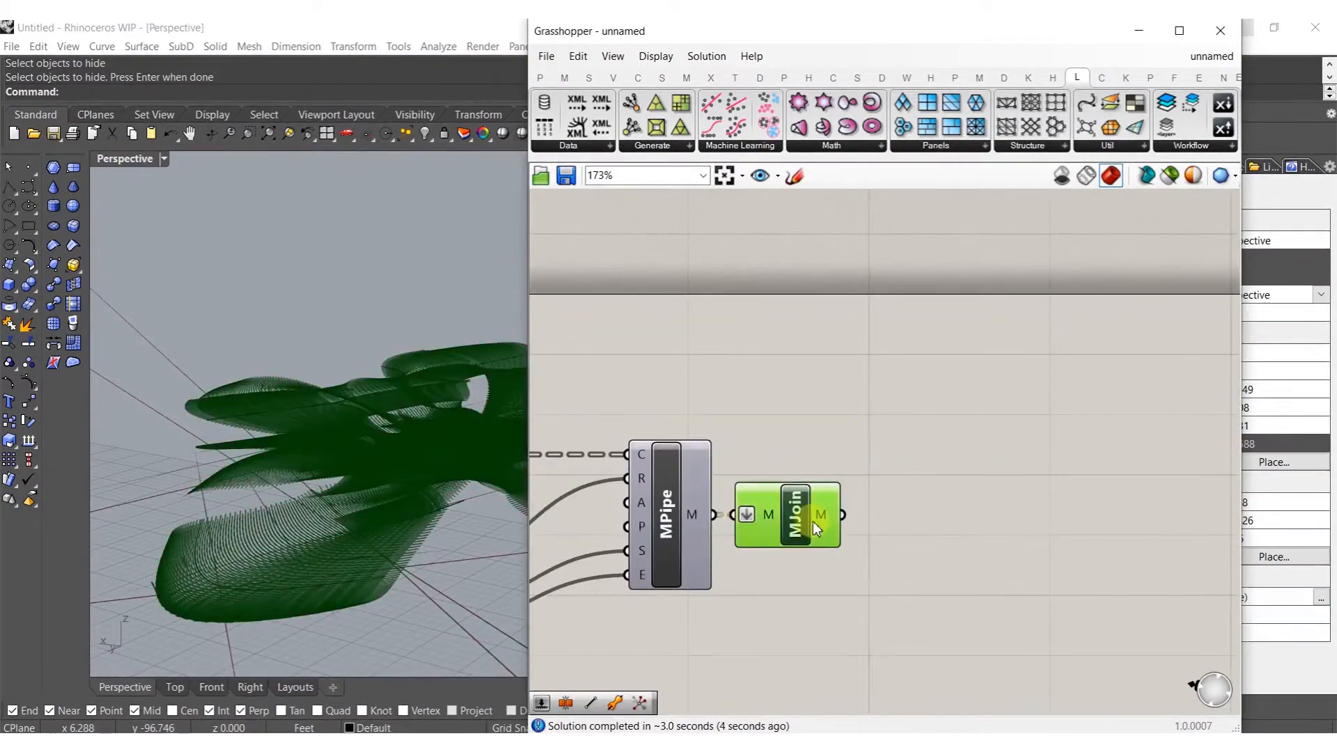
pyautogui.middleClick(810, 518)
pyautogui.click(875, 513)
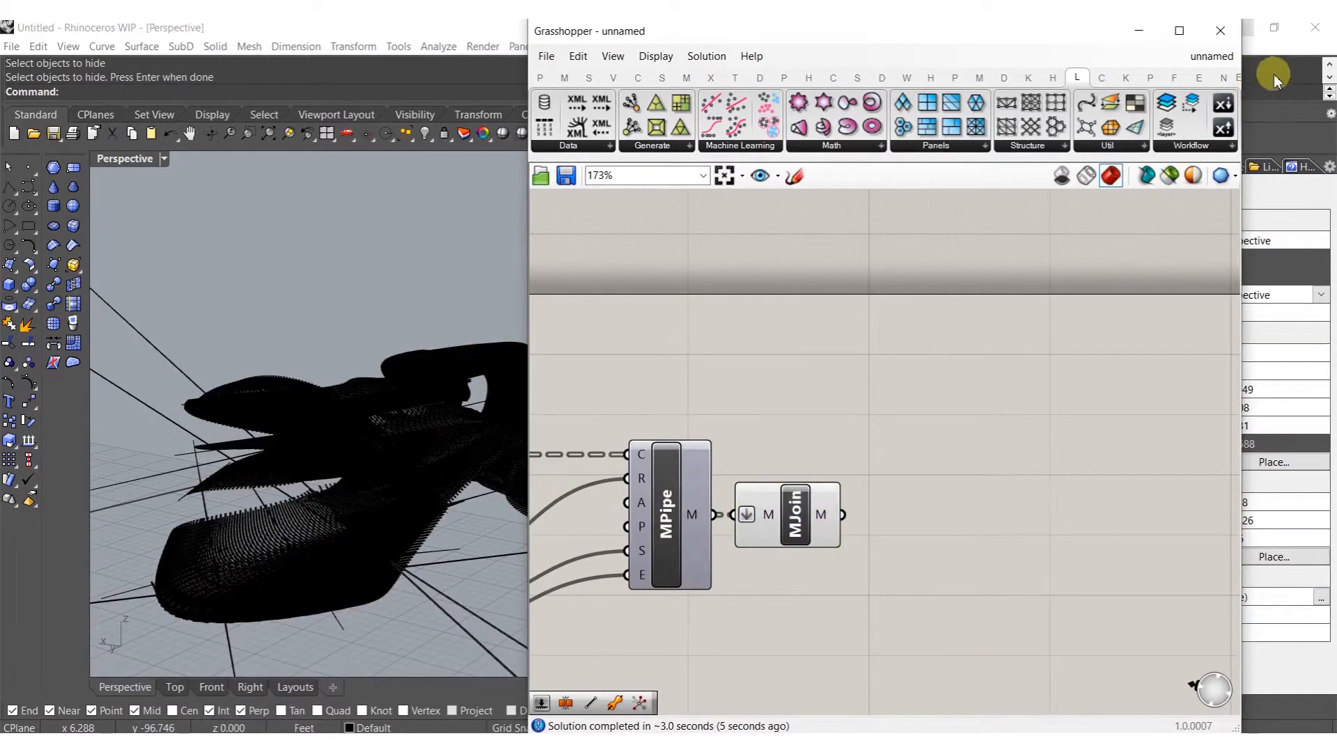
# Close Grasshopper and examine the baked pipe mesh in rendered display for stray pipes
pyautogui.click(1222, 32)
pyautogui.moveTo(459, 566); pyautogui.dragTo(537, 514, button='right')
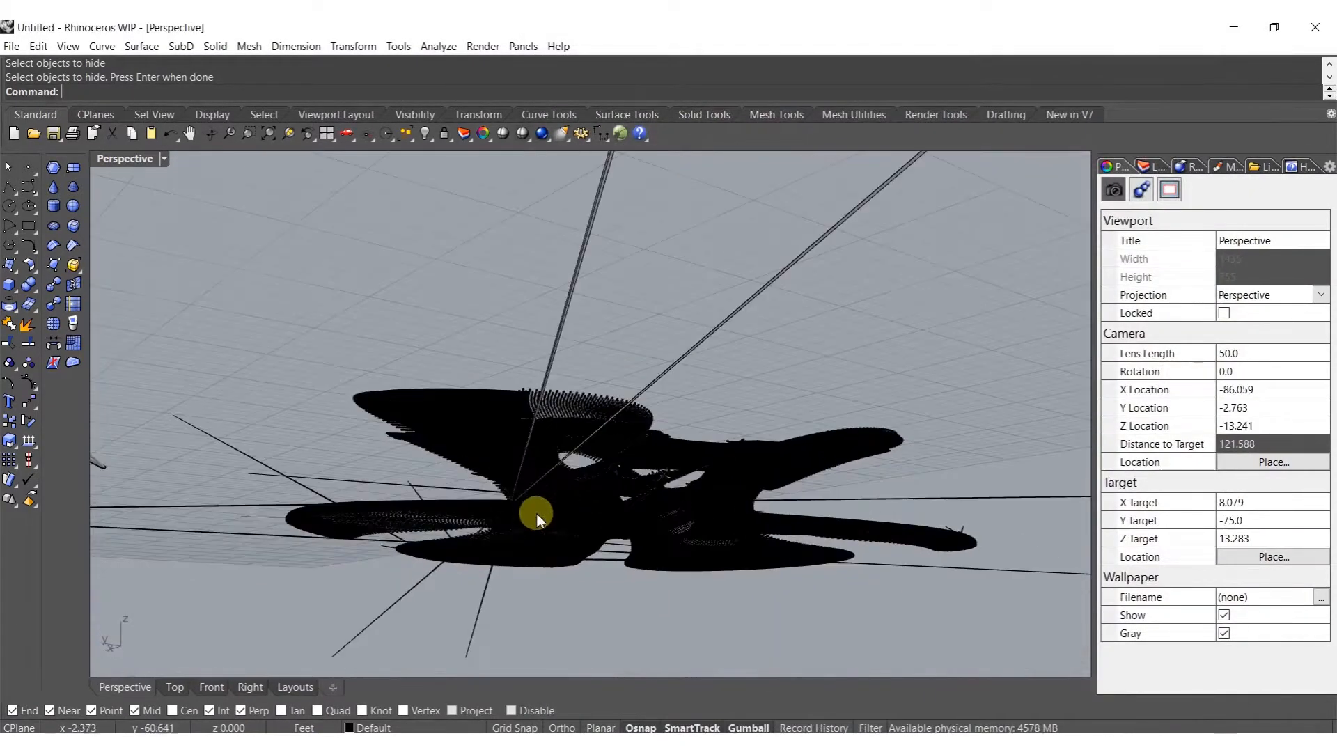
pyautogui.click(500, 516)
pyautogui.scroll(8, 590, 457)
pyautogui.moveTo(590, 457); pyautogui.dragTo(614, 500, button='right')
pyautogui.moveTo(507, 458); pyautogui.dragTo(585, 406, button='right')
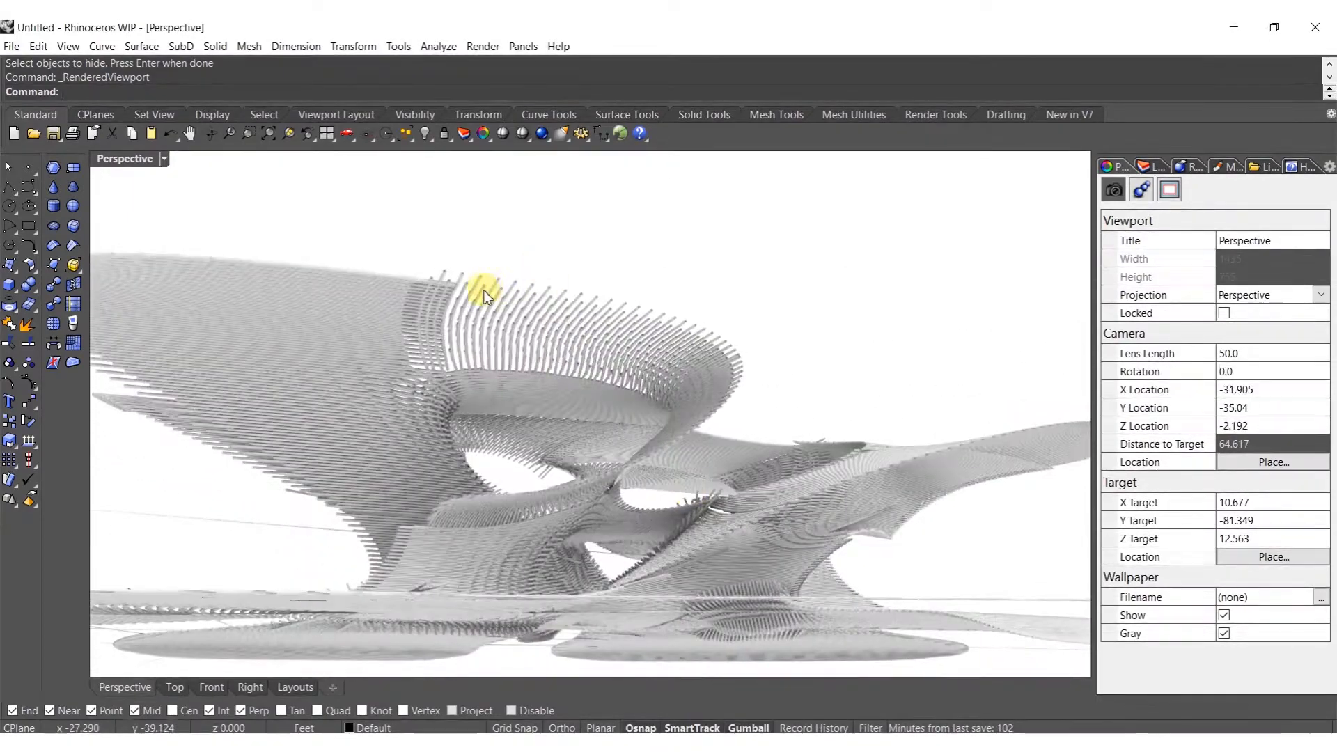
pyautogui.moveTo(635, 340); pyautogui.dragTo(548, 420, button='right')
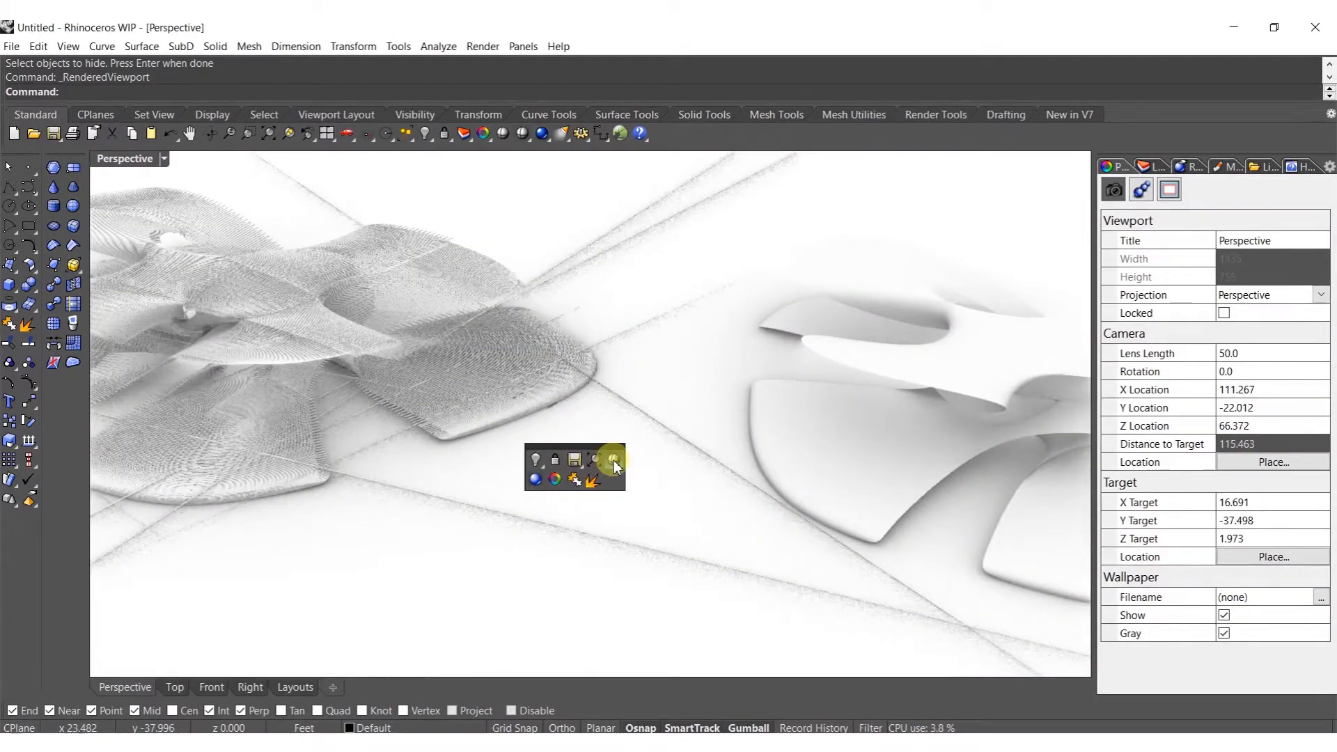
# Return to shaded display and delete the longest stray pipes crossing the baked mesh
pyautogui.click(613, 461)
pyautogui.keyDown('shift'); pyautogui.moveTo(592, 299); pyautogui.dragTo(675, 369, button='right'); pyautogui.keyUp('shift')
pyautogui.moveTo(629, 569); pyautogui.dragTo(627, 569)
pyautogui.scroll(-7, 631, 466)
pyautogui.moveTo(635, 470); pyautogui.dragTo(689, 508, button='right')
pyautogui.press('Delete')
pyautogui.keyDown('ctrl'); pyautogui.keyDown('shift'); pyautogui.moveTo(690, 508); pyautogui.dragTo(320, 591); pyautogui.keyUp('shift'); pyautogui.keyUp('ctrl')
pyautogui.moveTo(464, 590); pyautogui.dragTo(658, 429, button='right')
pyautogui.moveTo(721, 299); pyautogui.dragTo(770, 237, button='right')
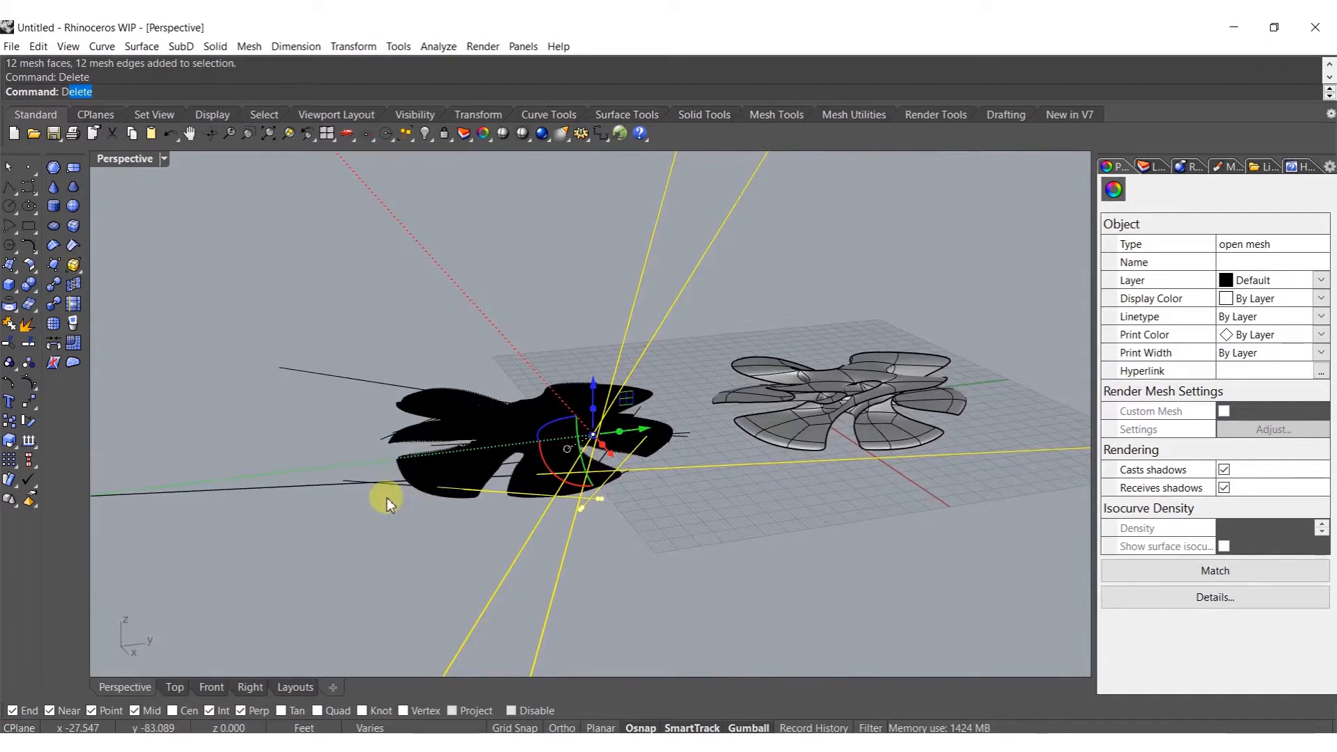
# Delete the long stray pipes extending outward past the outer petals of the mesh
pyautogui.scroll(2, 388, 501)
pyautogui.keyDown('shift'); pyautogui.moveTo(387, 502); pyautogui.dragTo(424, 495, button='right'); pyautogui.keyUp('shift')
pyautogui.keyDown('ctrl'); pyautogui.keyDown('shift'); pyautogui.click(412, 478); pyautogui.keyUp('shift'); pyautogui.keyUp('ctrl')
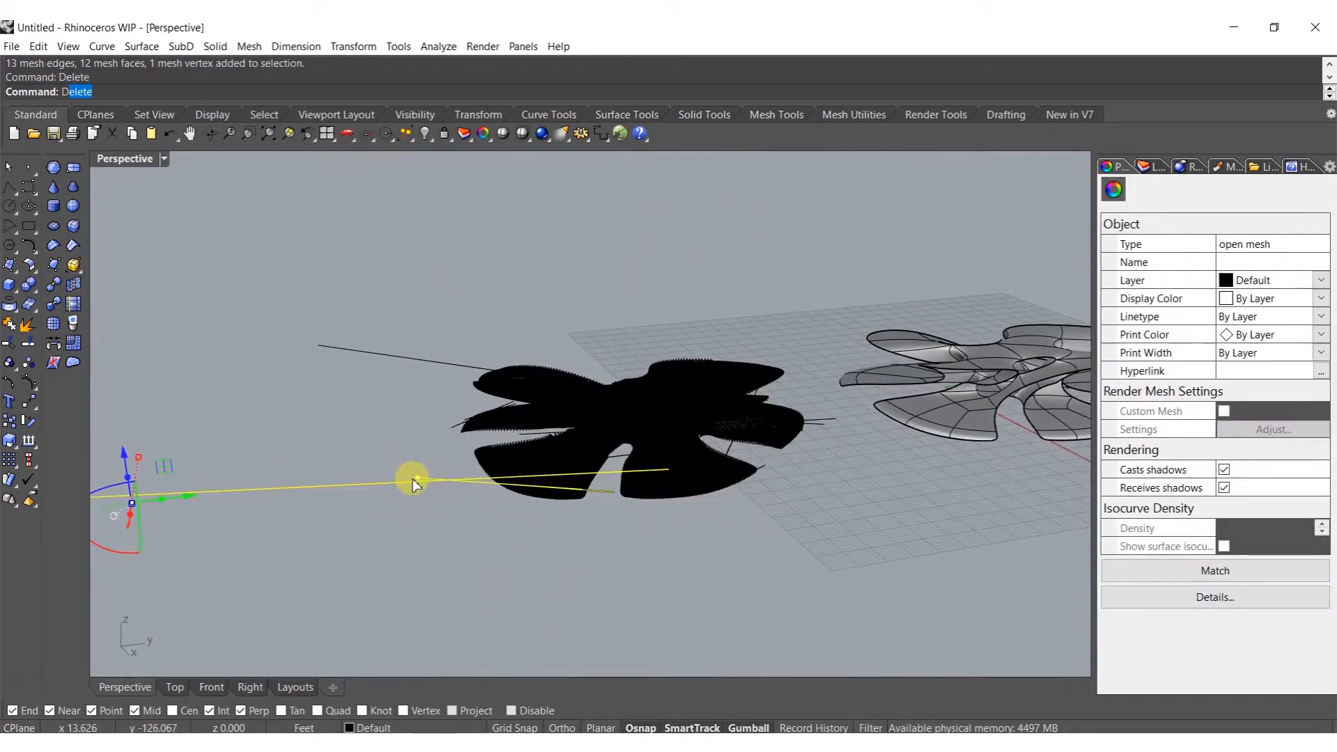
pyautogui.keyDown('ctrl'); pyautogui.keyDown('shift'); pyautogui.moveTo(378, 425); pyautogui.dragTo(339, 341); pyautogui.keyUp('shift'); pyautogui.keyUp('ctrl')
pyautogui.press('Delete')
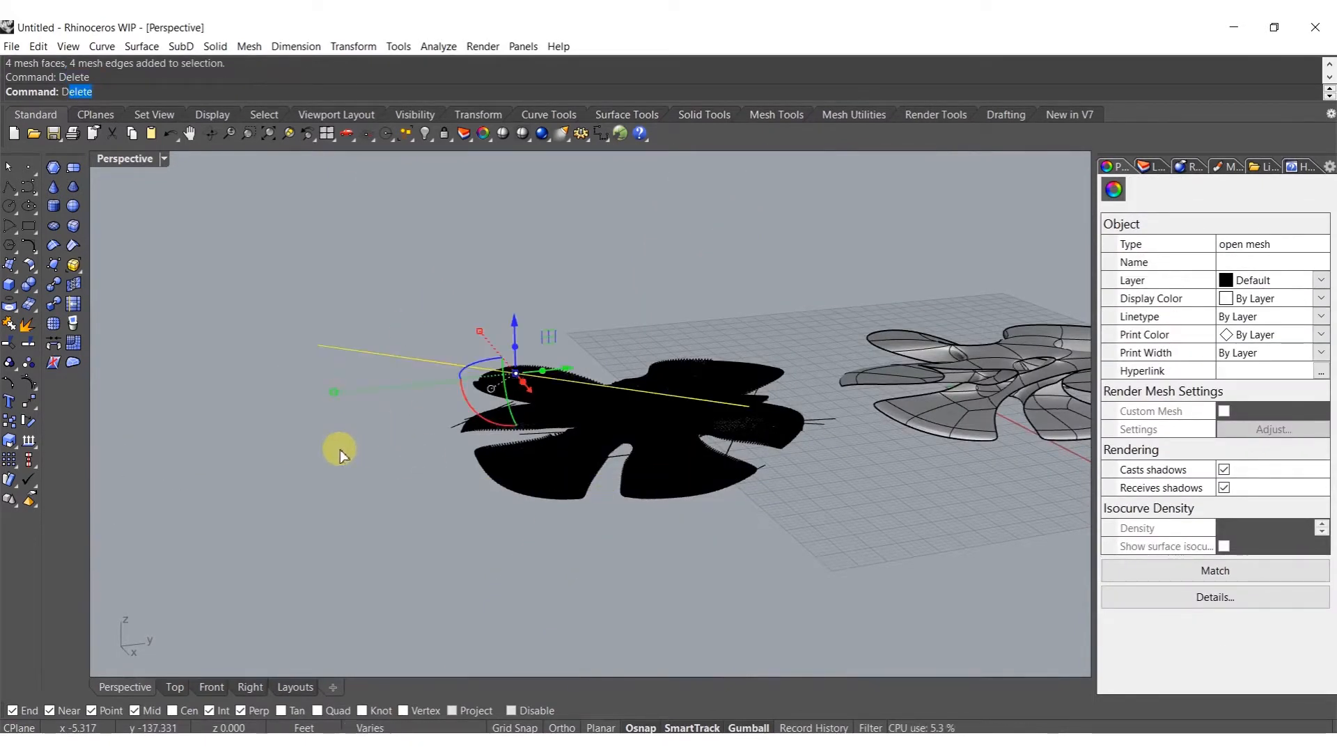
# Select the stray pipes protruding around the tips of the neighbouring petals and delete them together
pyautogui.scroll(5, 517, 400)
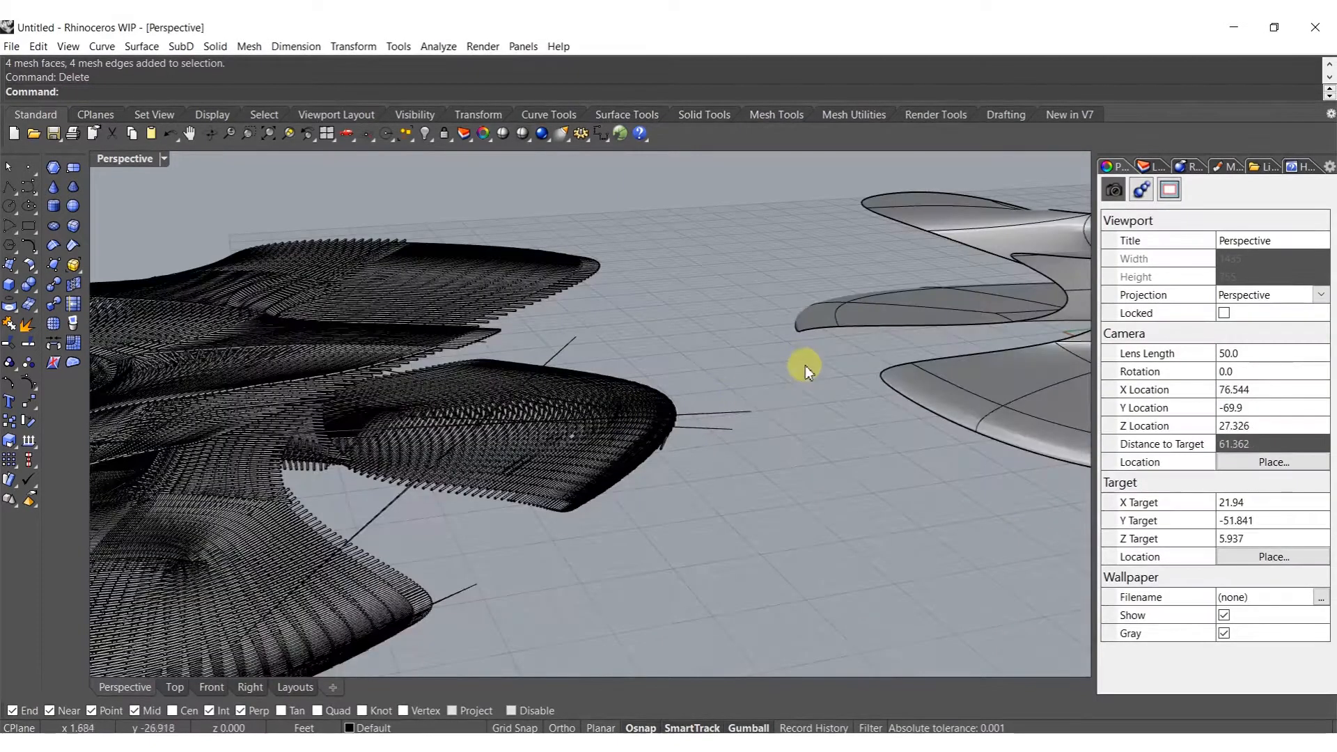
pyautogui.keyDown('ctrl'); pyautogui.keyDown('shift'); pyautogui.moveTo(707, 441); pyautogui.dragTo(714, 452); pyautogui.keyUp('shift'); pyautogui.keyUp('ctrl')
pyautogui.keyDown('ctrl'); pyautogui.keyDown('shift'); pyautogui.moveTo(604, 319); pyautogui.dragTo(564, 345); pyautogui.keyUp('shift'); pyautogui.keyUp('ctrl')
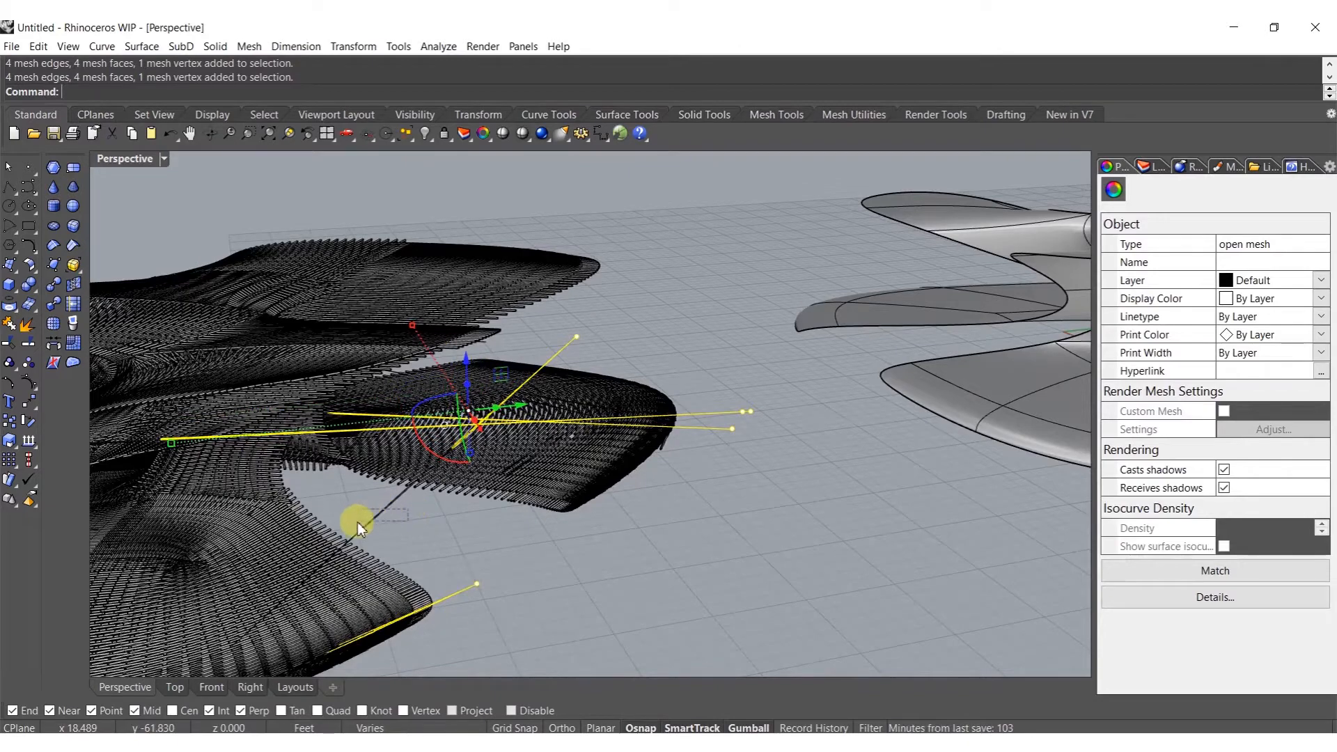
pyautogui.keyDown('ctrl'); pyautogui.keyDown('shift'); pyautogui.moveTo(362, 520); pyautogui.dragTo(360, 521); pyautogui.keyUp('shift'); pyautogui.keyUp('ctrl')
pyautogui.scroll(-8, 458, 500)
pyautogui.scroll(8, 465, 496)
pyautogui.press('Delete')
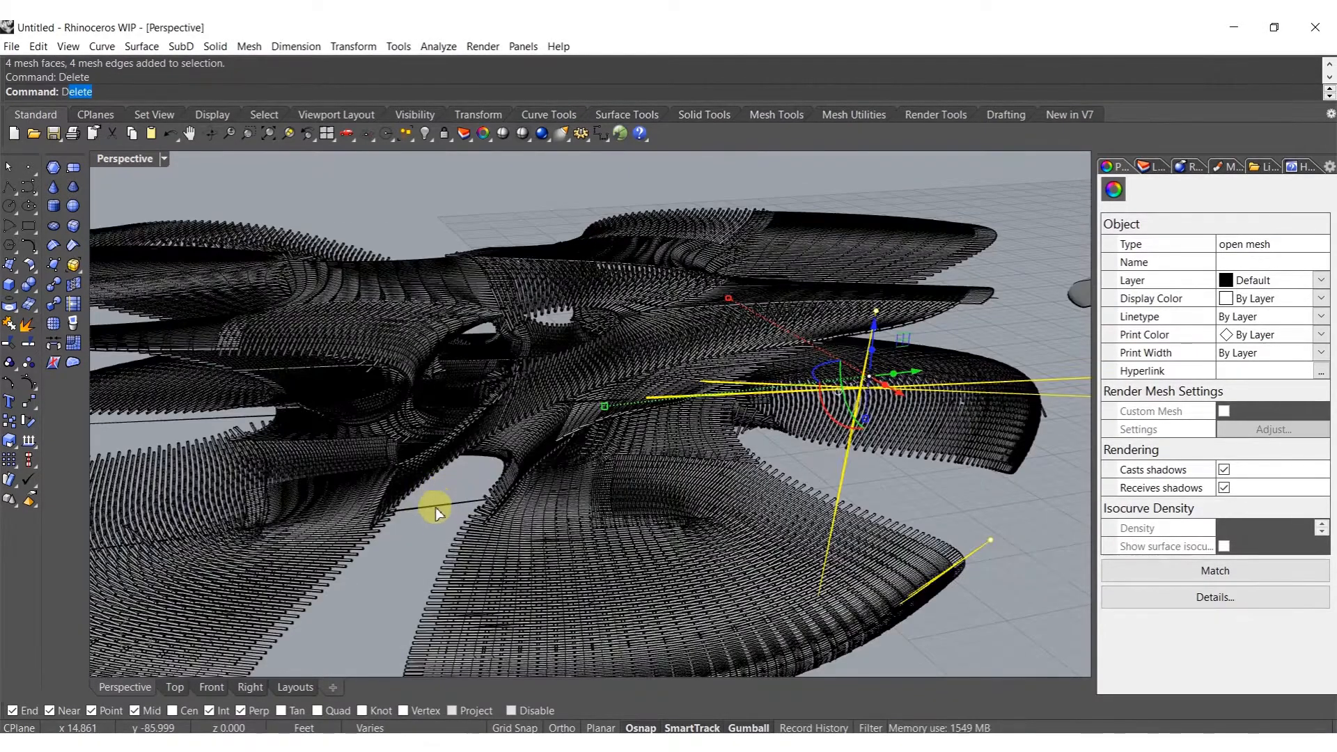
# Delete the stray pipes bridging the gap between two lower petals and protruding from a petal's outer edge
pyautogui.keyDown('ctrl'); pyautogui.keyDown('shift'); pyautogui.click(432, 513); pyautogui.keyUp('shift'); pyautogui.keyUp('ctrl')
pyautogui.press('Delete')
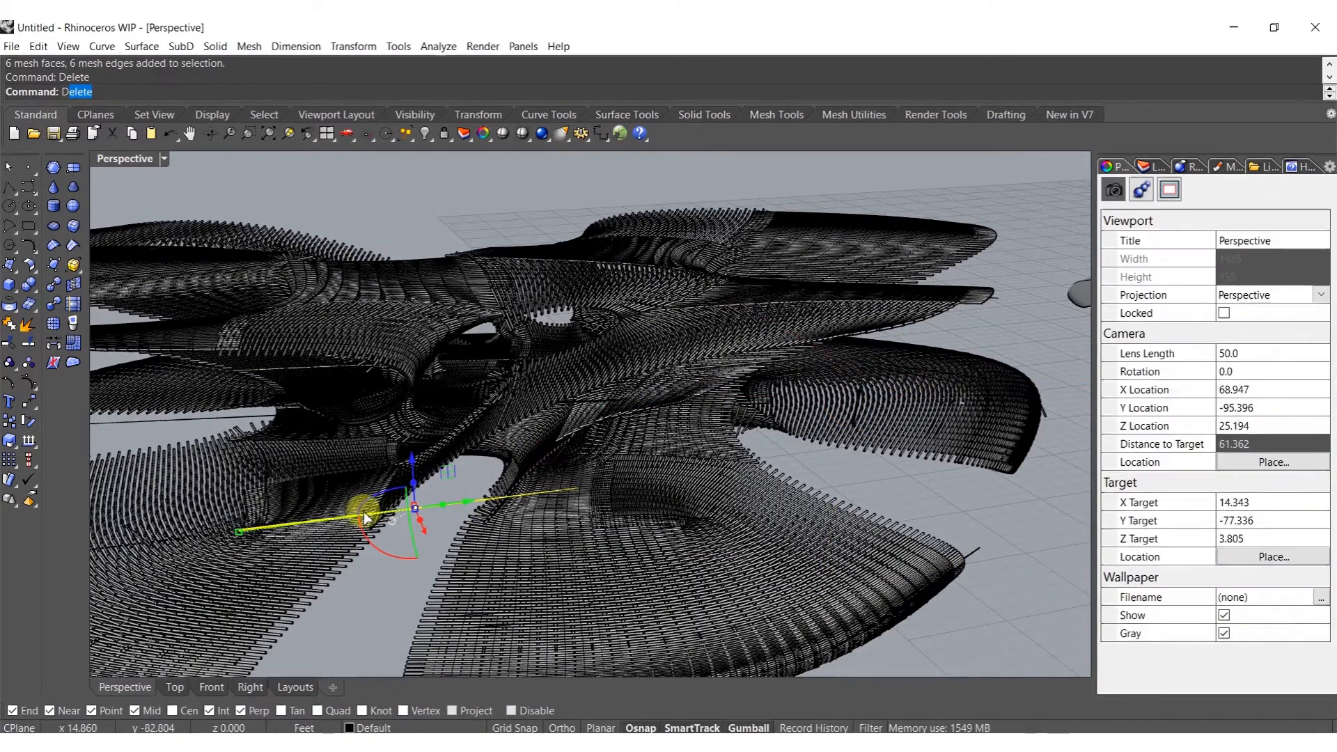
pyautogui.moveTo(731, 441); pyautogui.dragTo(482, 467, button='right')
pyautogui.scroll(8, 482, 466)
pyautogui.keyDown('ctrl'); pyautogui.keyDown('shift'); pyautogui.click(402, 449); pyautogui.keyUp('shift'); pyautogui.keyUp('ctrl')
pyautogui.scroll(-8, 424, 429)
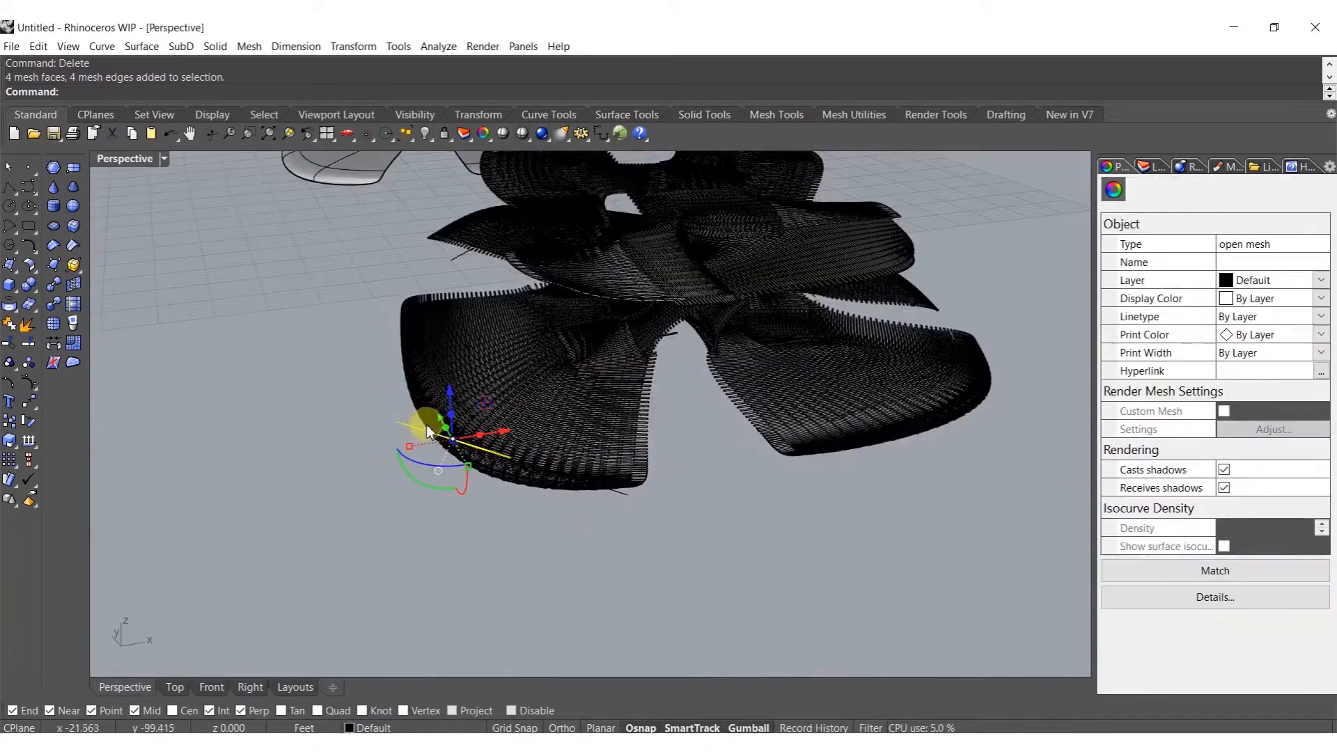
# Zoom to the model's extents and delete a stray pipe found on the mesh from above
pyautogui.moveTo(624, 370); pyautogui.dragTo(691, 532, button='right')
pyautogui.hotkey('ctrl', 'shift', 'e')
pyautogui.keyDown('shift'); pyautogui.moveTo(449, 474); pyautogui.dragTo(570, 527, button='right'); pyautogui.keyUp('shift')
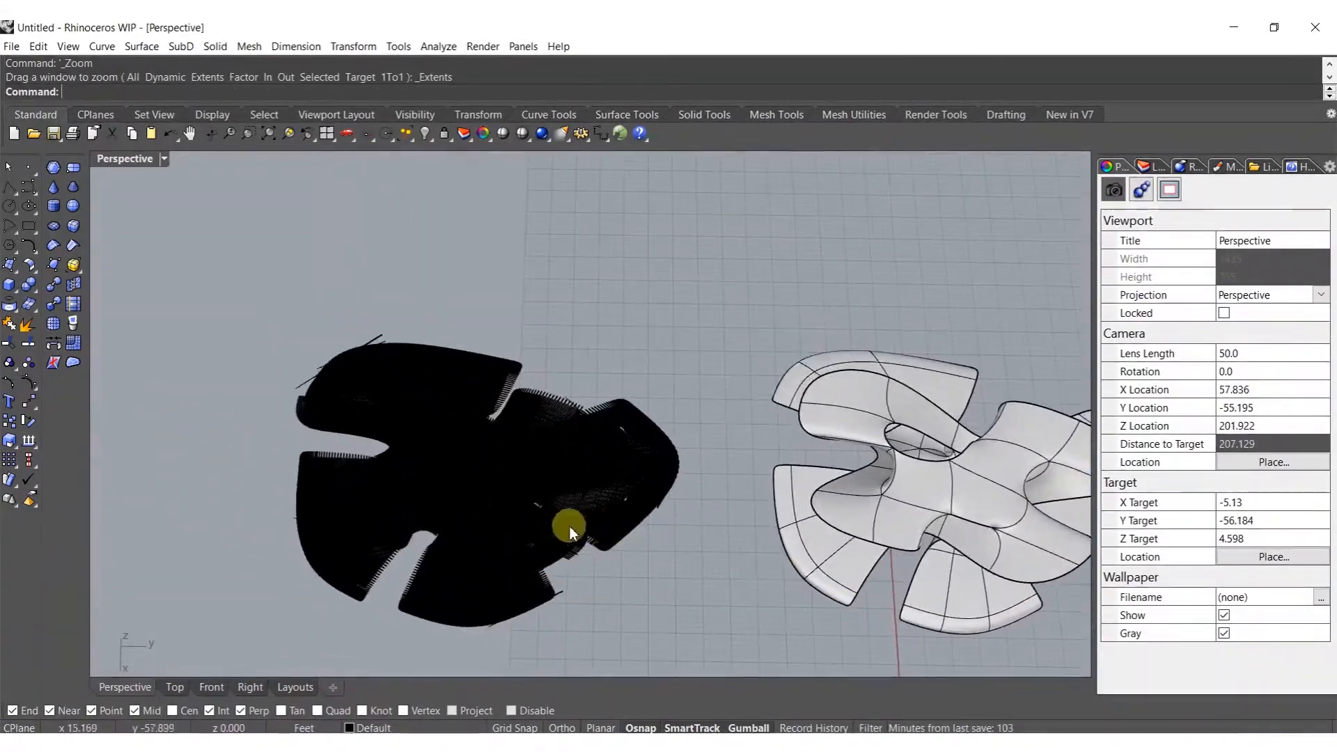
pyautogui.scroll(12, 365, 336)
pyautogui.scroll(5, 383, 344)
pyautogui.moveTo(429, 373); pyautogui.dragTo(324, 286)
pyautogui.press('Delete')
# Delete the two groups of stray pipes sticking out of the rounded petal edge
pyautogui.moveTo(419, 306); pyautogui.dragTo(609, 306, button='right')
pyautogui.keyDown('shift'); pyautogui.moveTo(232, 466); pyautogui.dragTo(421, 412, button='right'); pyautogui.keyUp('shift')
pyautogui.scroll(8, 422, 412)
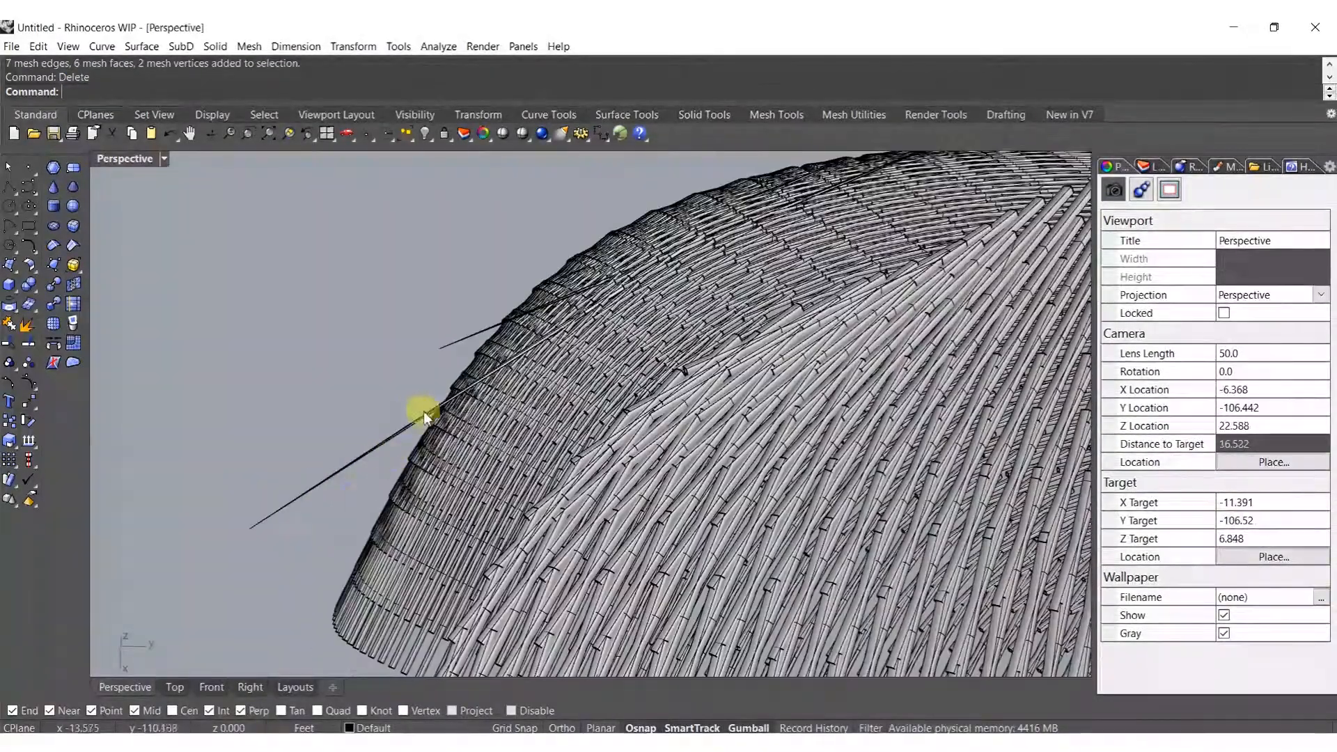
pyautogui.keyDown('ctrl'); pyautogui.keyDown('shift'); pyautogui.moveTo(356, 478); pyautogui.dragTo(333, 433); pyautogui.keyUp('shift'); pyautogui.keyUp('ctrl')
pyautogui.press('Delete')
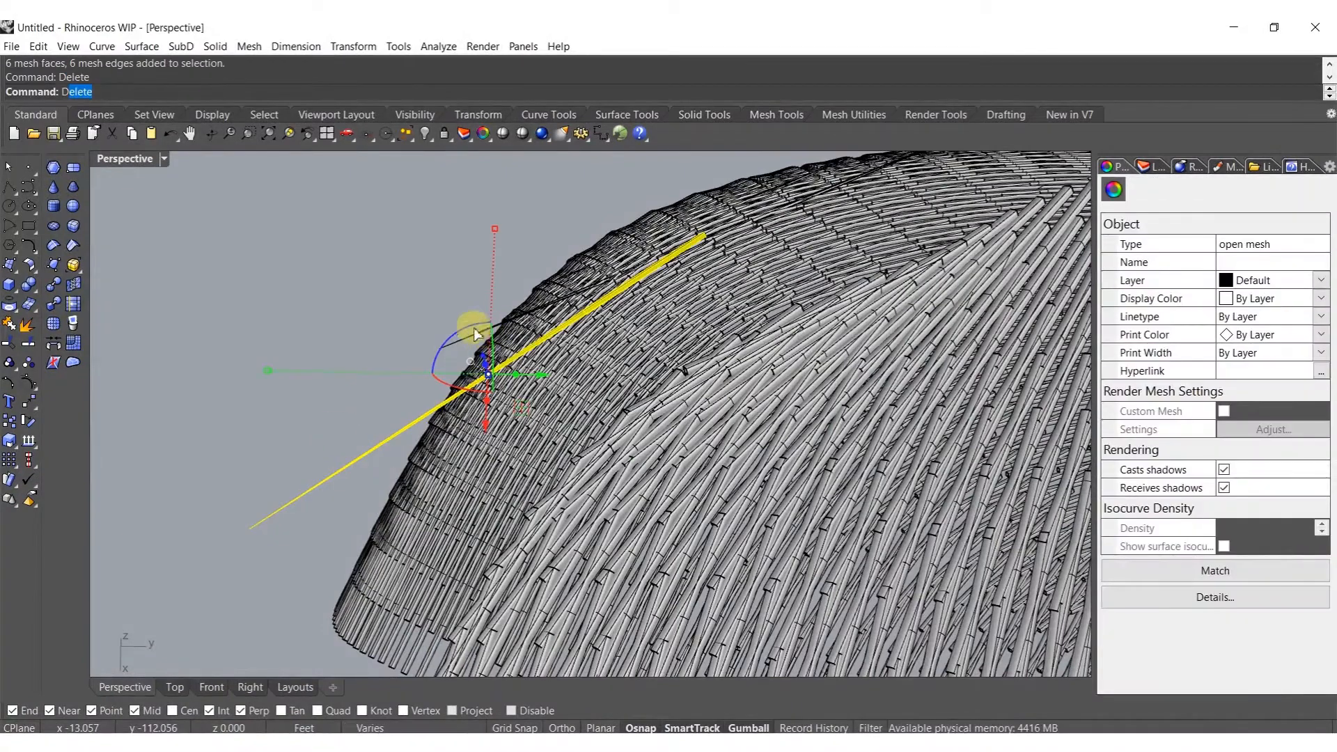
pyautogui.keyDown('ctrl'); pyautogui.keyDown('shift'); pyautogui.moveTo(450, 344); pyautogui.dragTo(453, 344); pyautogui.keyUp('shift'); pyautogui.keyUp('ctrl')
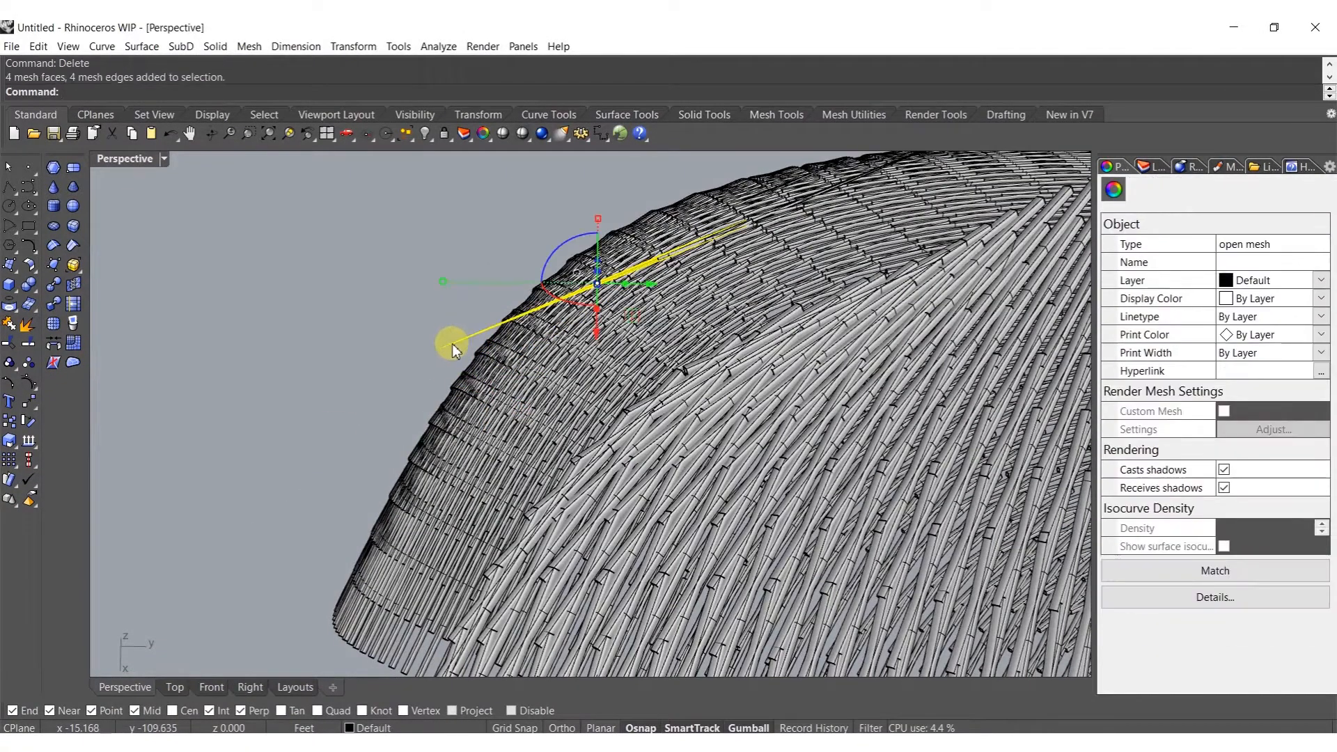
pyautogui.moveTo(495, 304)
pyautogui.mouseDown(button='right')
pyautogui.moveTo(441, 439)
pyautogui.moveTo(558, 259)
pyautogui.moveTo(540, 337)
pyautogui.moveTo(629, 407)
pyautogui.moveTo(319, 391)
pyautogui.mouseUp(button='right')
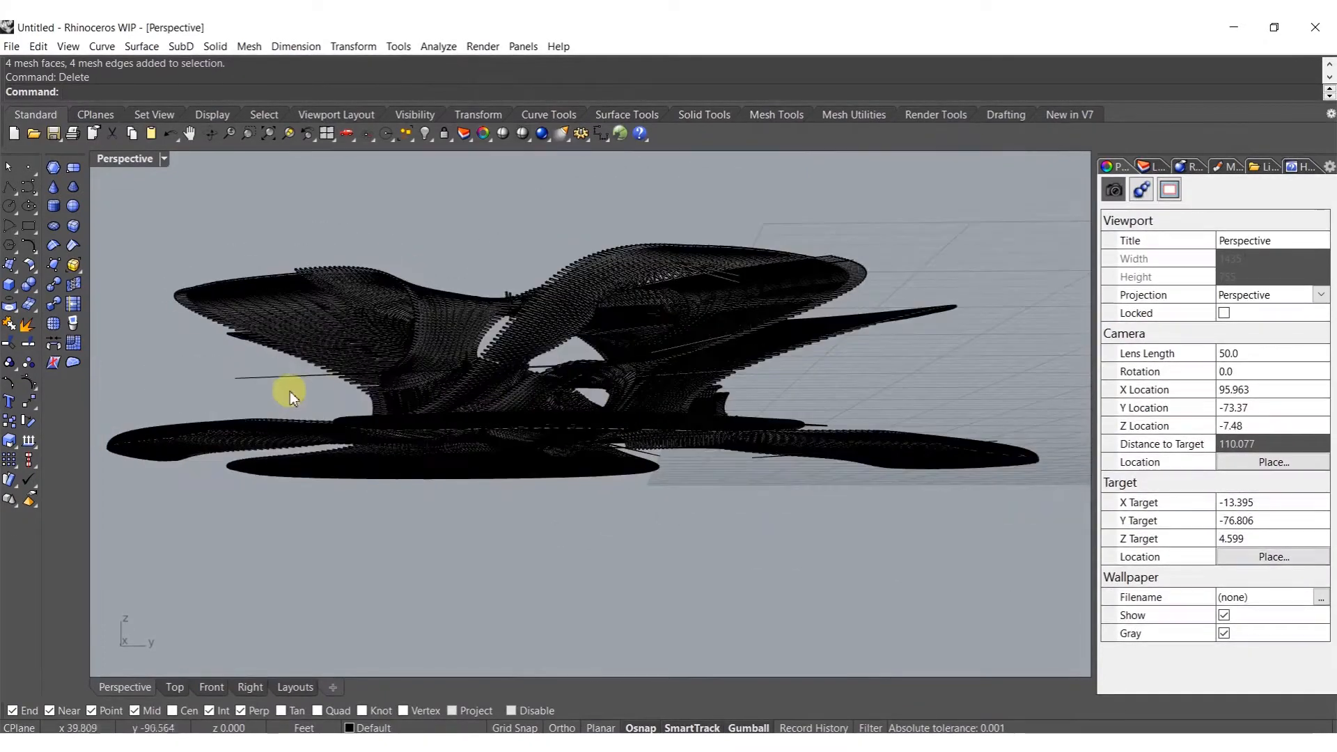
# Delete the stray pipes protruding beside the stem and a lower petal, and show the mesh in rendered display
pyautogui.click(269, 399)
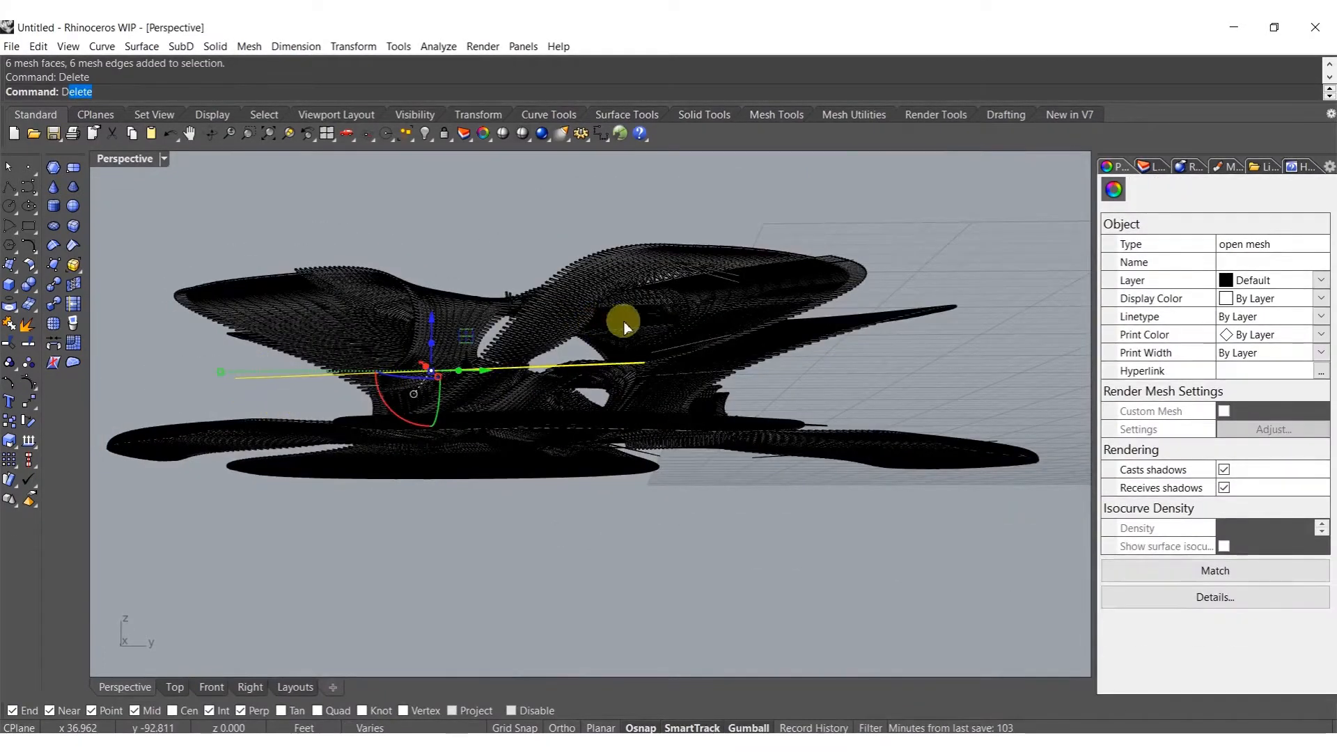
pyautogui.press('Escape')
pyautogui.moveTo(651, 298); pyautogui.dragTo(499, 490, button='right')
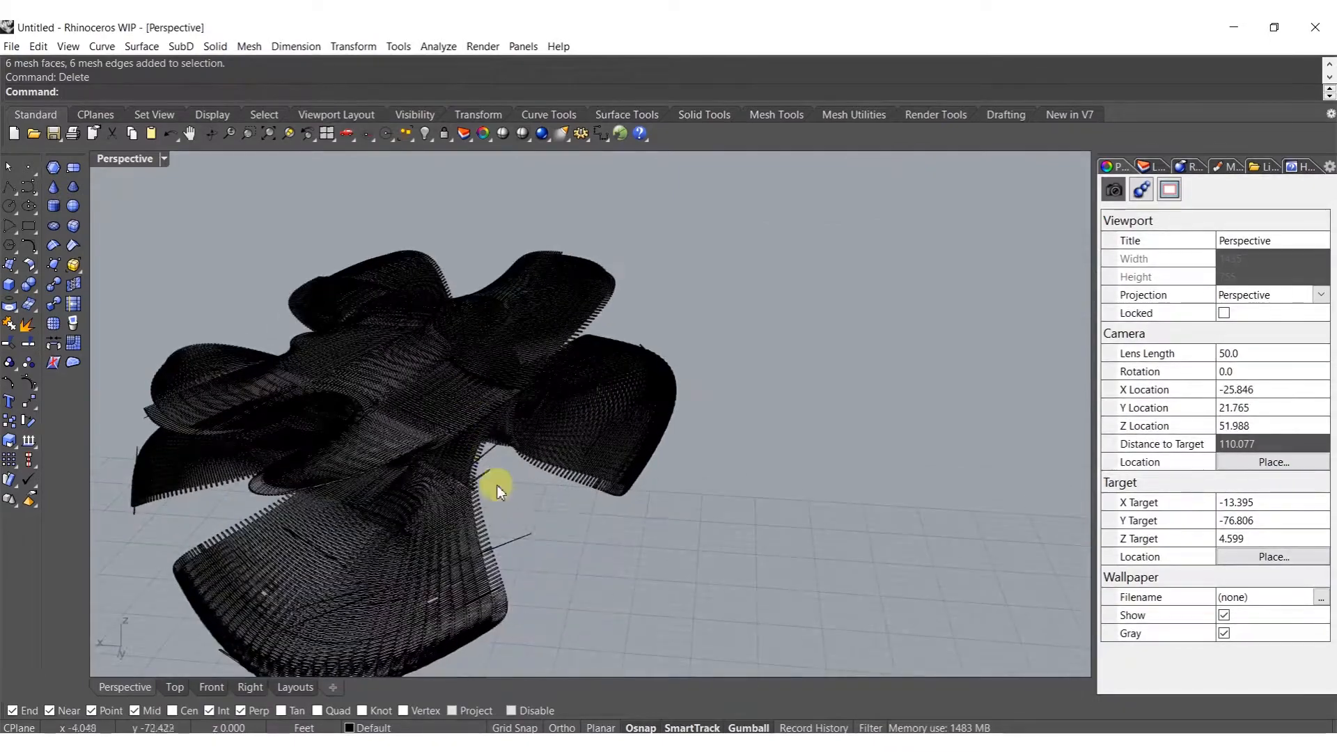
pyautogui.click(516, 541)
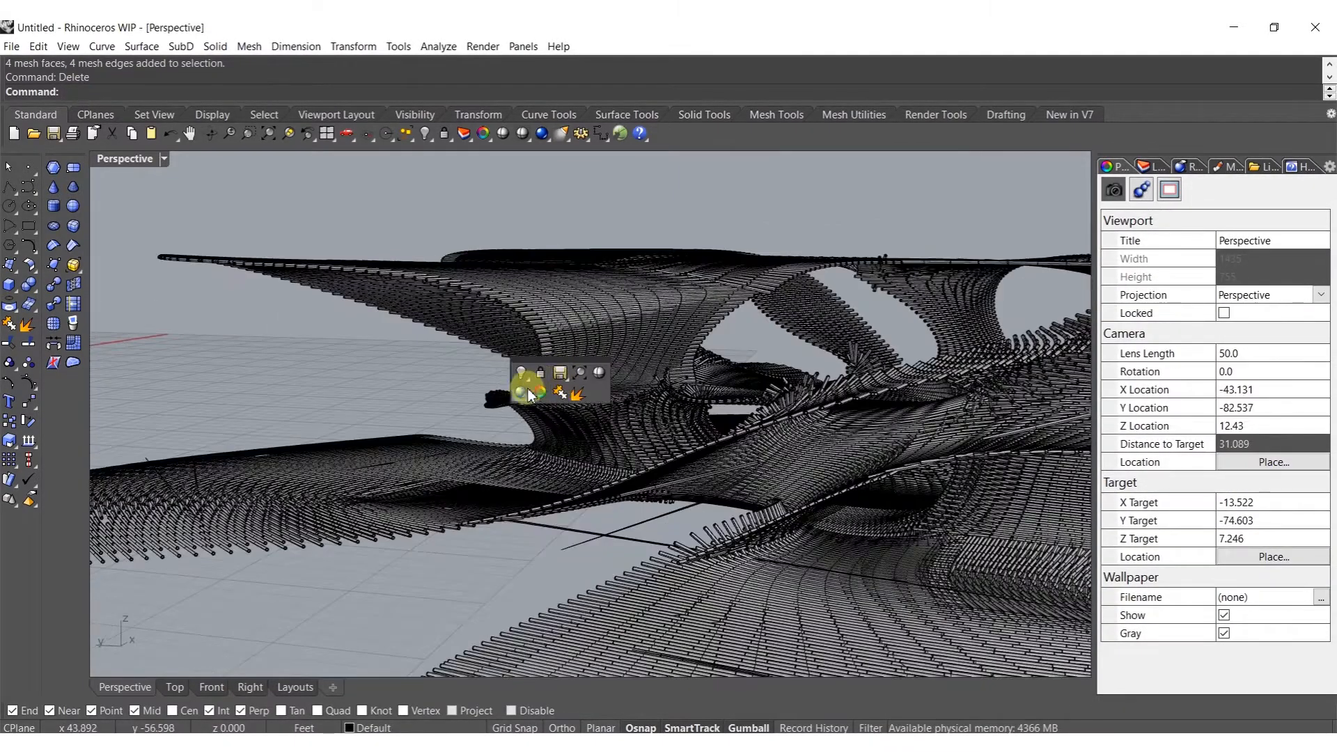
pyautogui.hotkey('ctrl', 'alt', 'r')
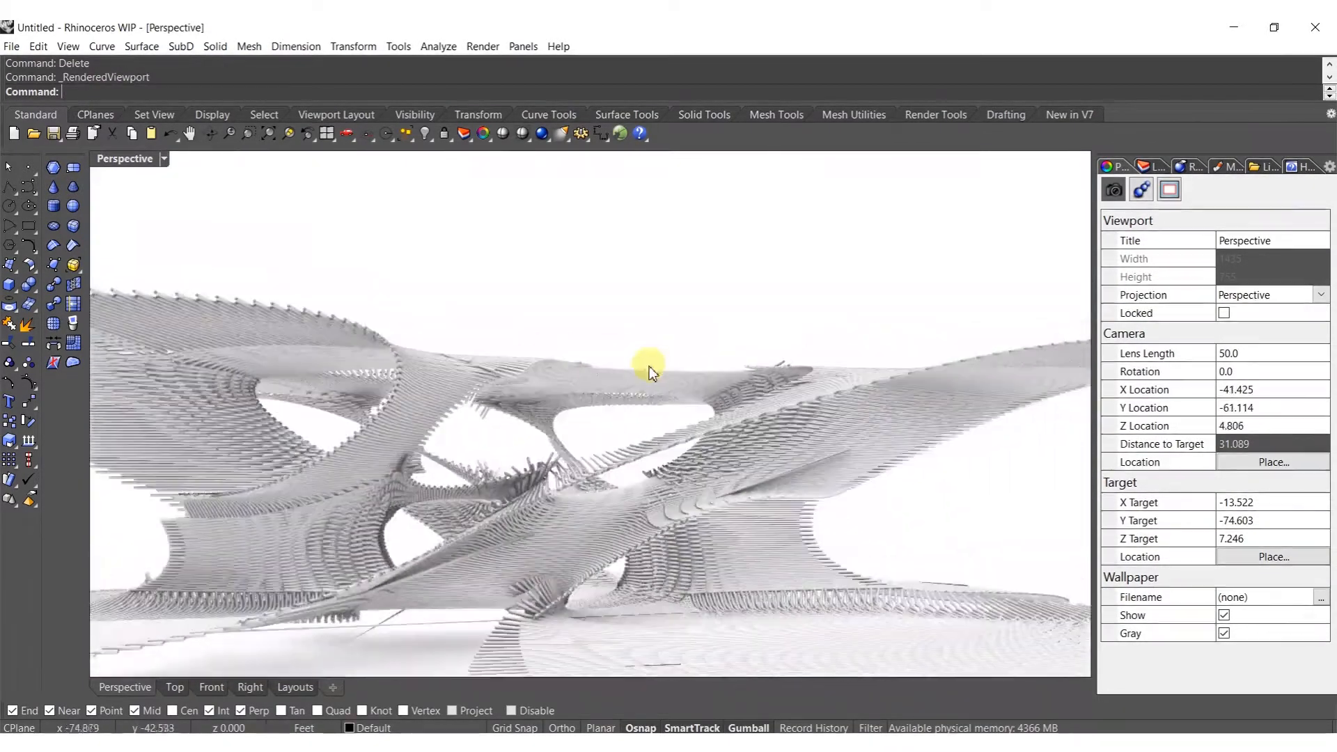
pyautogui.moveTo(649, 366); pyautogui.dragTo(591, 469, button='right')
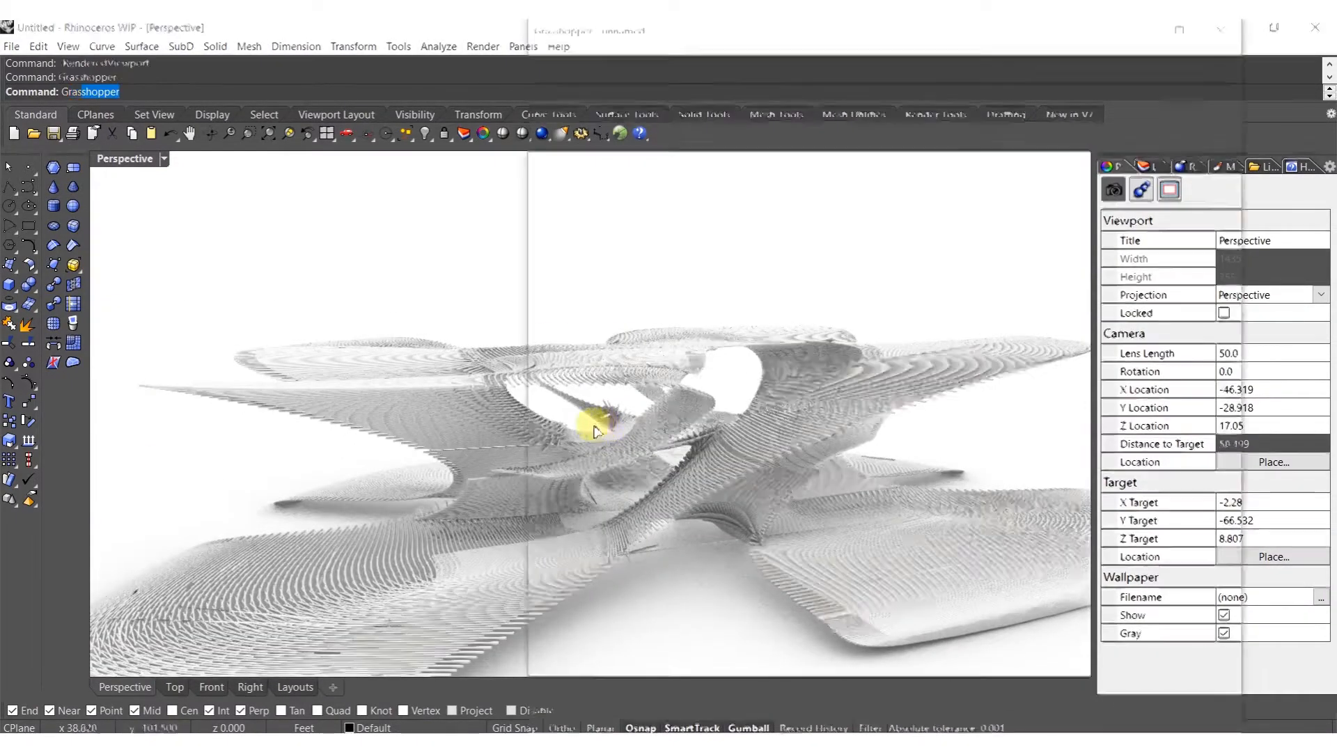
# Reopen Grasshopper and duplicate the Radius slider, MPipe and MJoin components above the originals, keeping their input connections
pyautogui.press('Return')
pyautogui.scroll(-2, 700, 415)
pyautogui.moveTo(1003, 408); pyautogui.dragTo(682, 535)
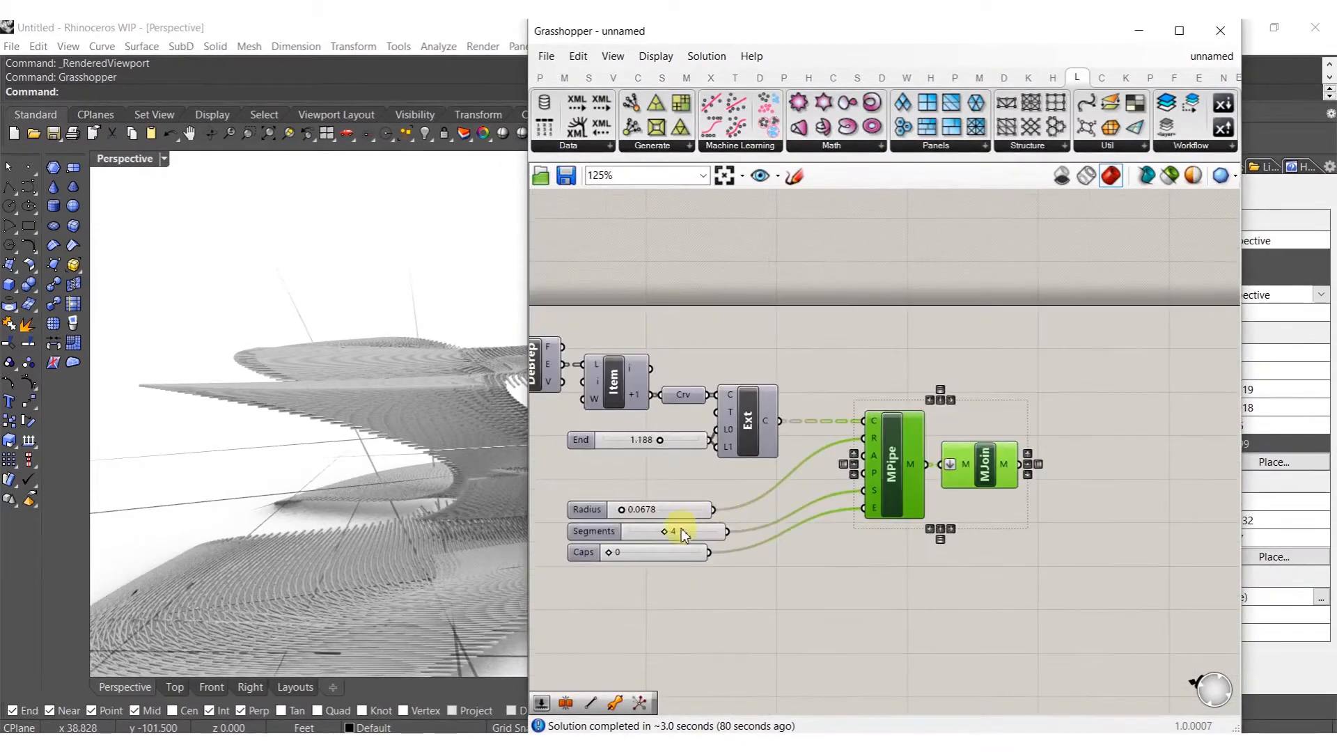
pyautogui.moveTo(675, 517); pyautogui.dragTo(772, 500, button='right')
pyautogui.keyDown('shift'); pyautogui.click(771, 498); pyautogui.keyUp('shift')
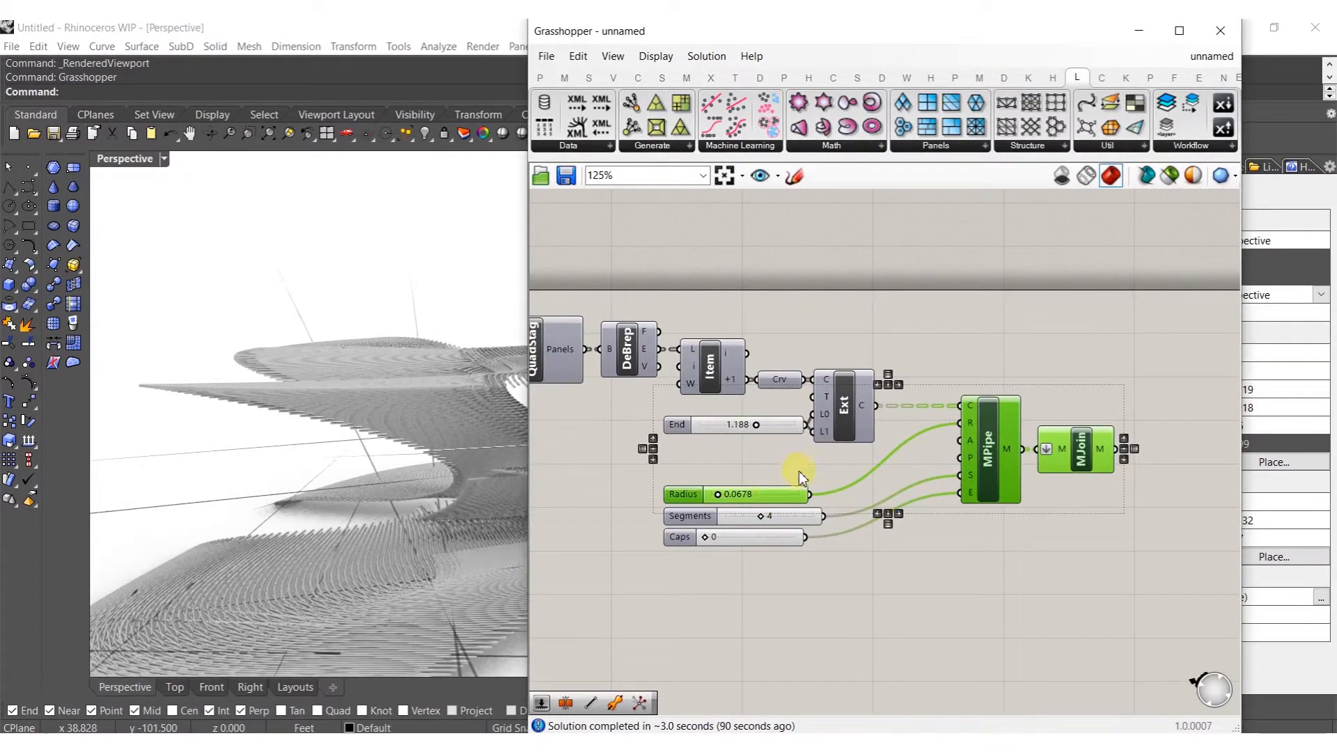
pyautogui.moveTo(1001, 447); pyautogui.dragTo(1003, 261)
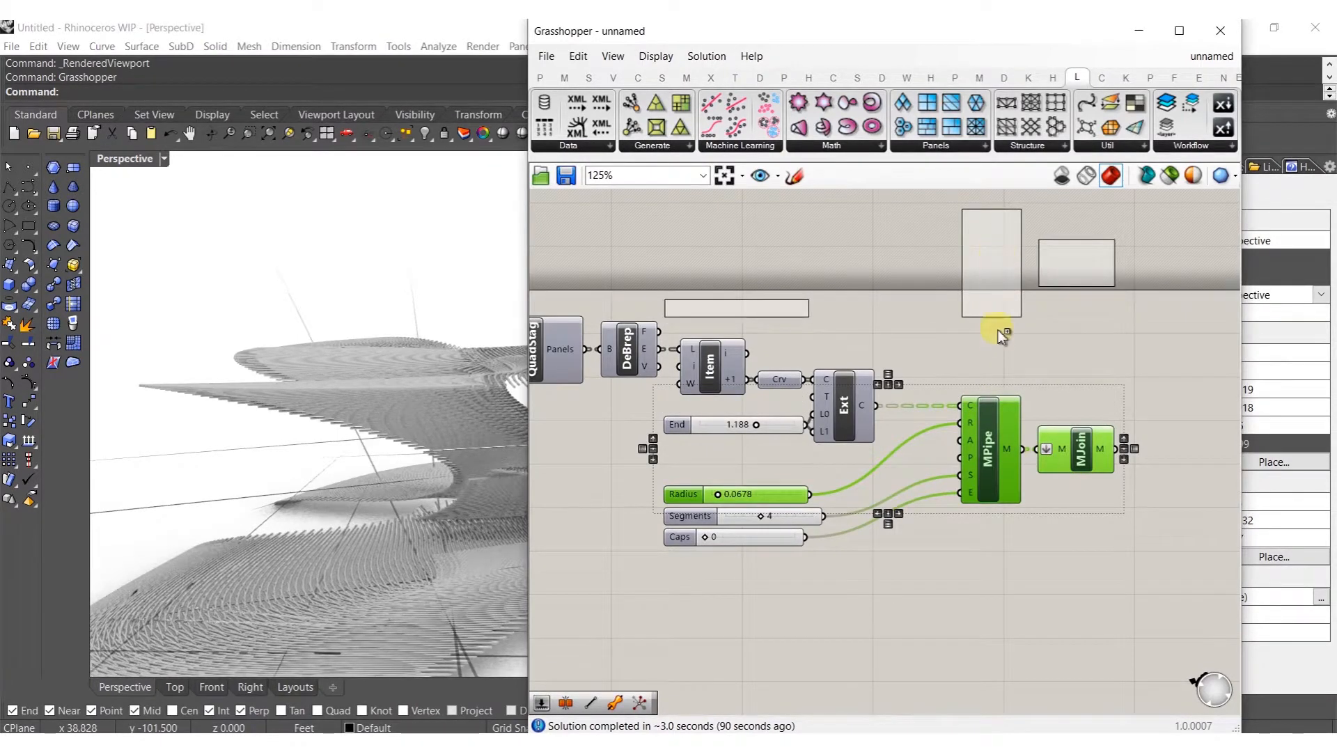
pyautogui.moveTo(999, 345); pyautogui.dragTo(1000, 346)
pyautogui.scroll(3, 910, 253)
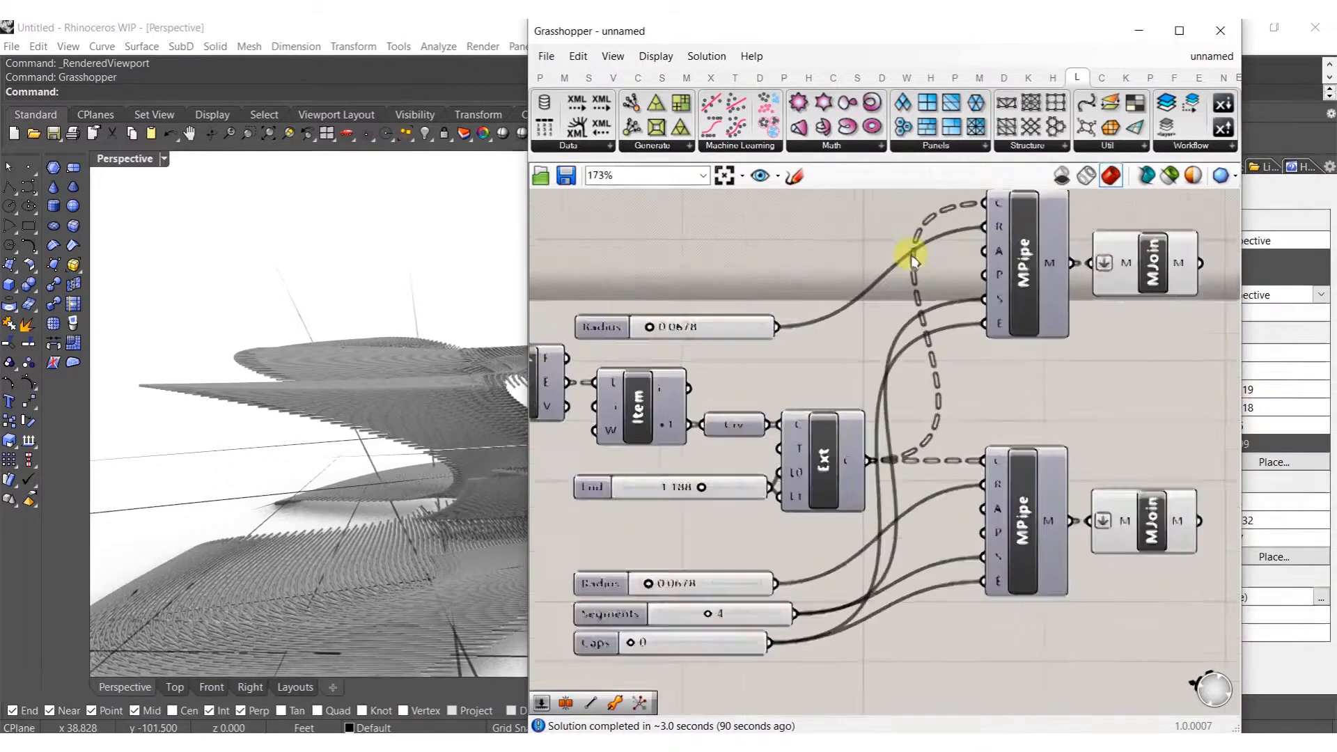
# Connect the Item component's i output to the upper MPipe's curve input and set the upper Radius slider to 0.0370
pyautogui.scroll(-2, 995, 208)
pyautogui.moveTo(806, 336); pyautogui.dragTo(786, 370)
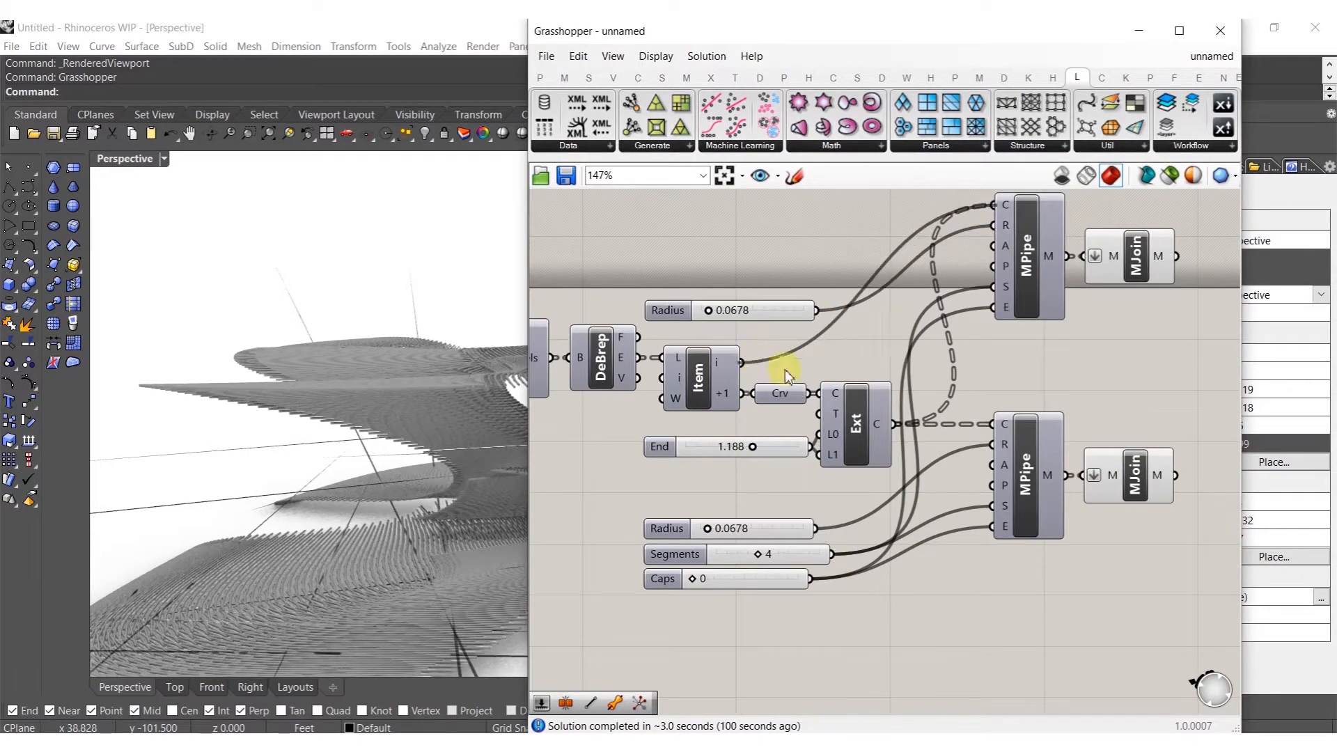
pyautogui.moveTo(392, 540); pyautogui.dragTo(353, 537, button='right')
pyautogui.scroll(8, 438, 441)
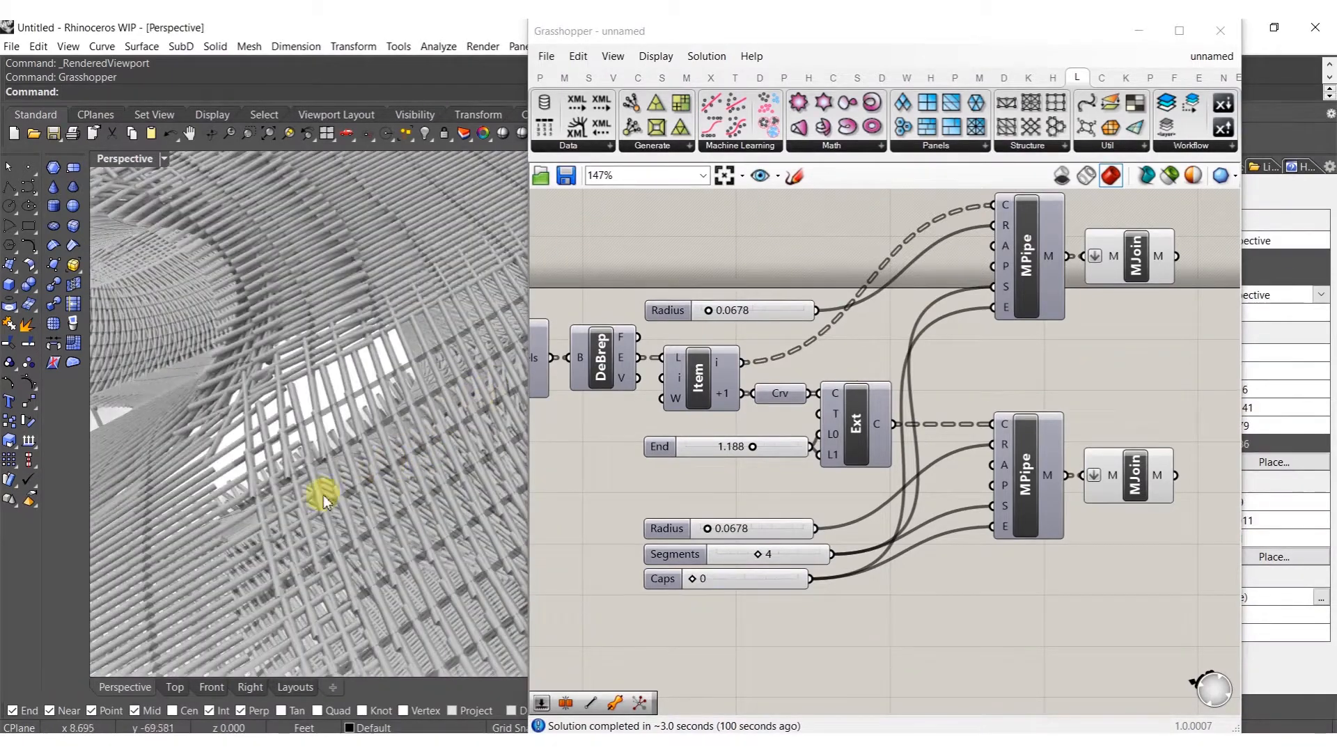
pyautogui.moveTo(417, 444); pyautogui.dragTo(268, 468, button='right')
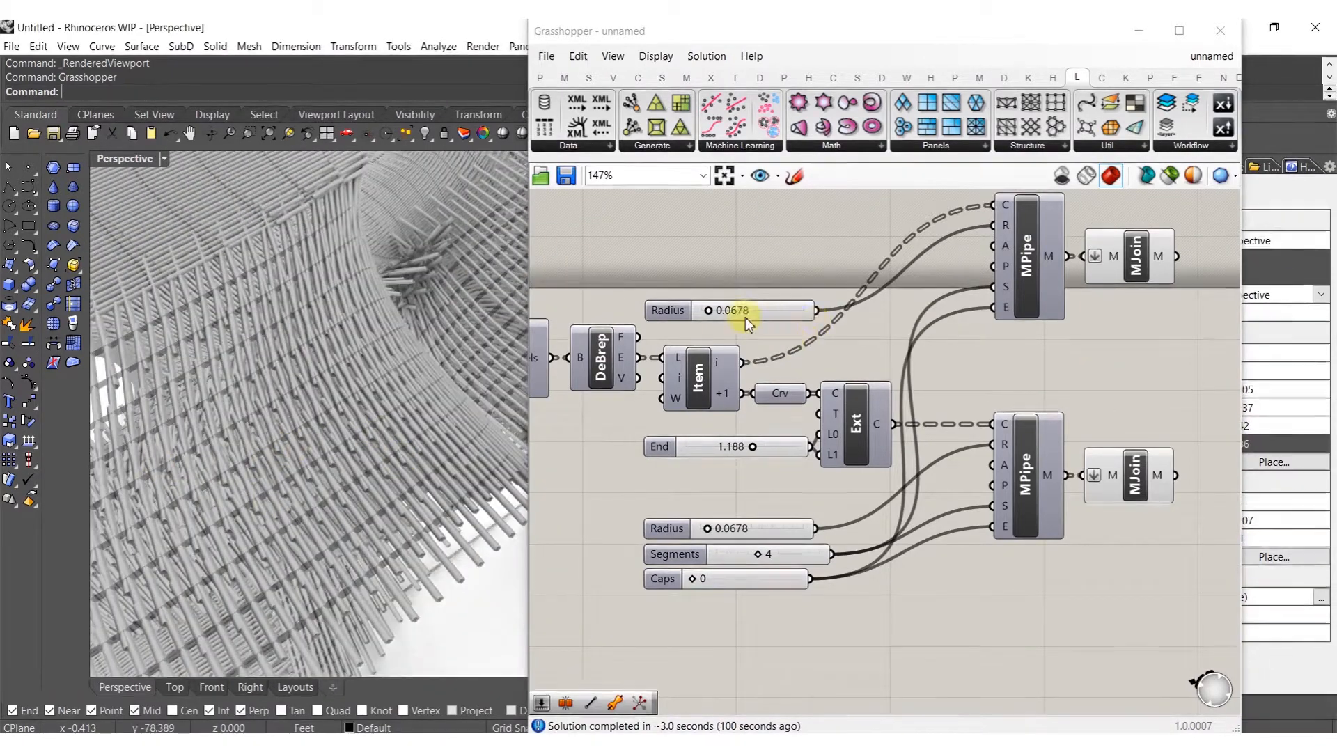
pyautogui.scroll(8, 749, 315)
pyautogui.moveTo(751, 319); pyautogui.dragTo(738, 319)
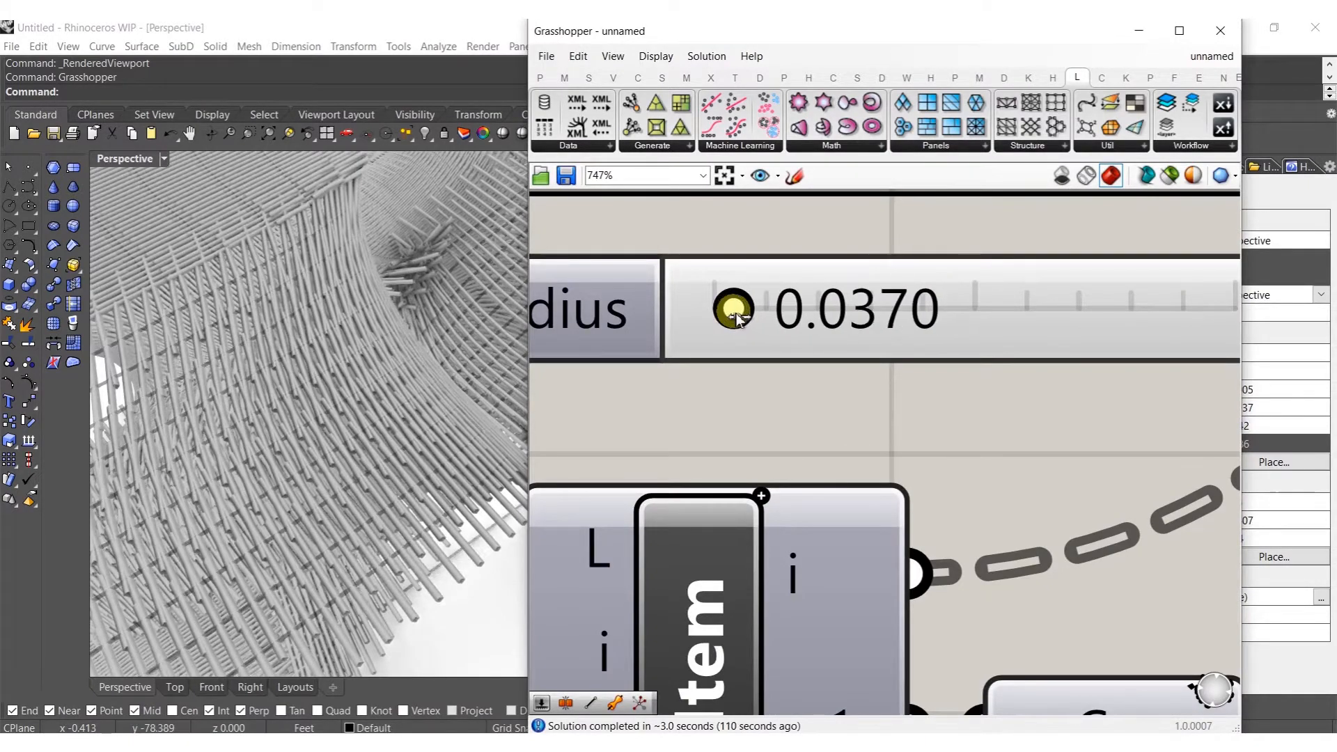
# Align the two MPipe components, the two MJoin components, and the left edges of the sliders and the Item component
pyautogui.scroll(-10, 738, 319)
pyautogui.scroll(4, 808, 318)
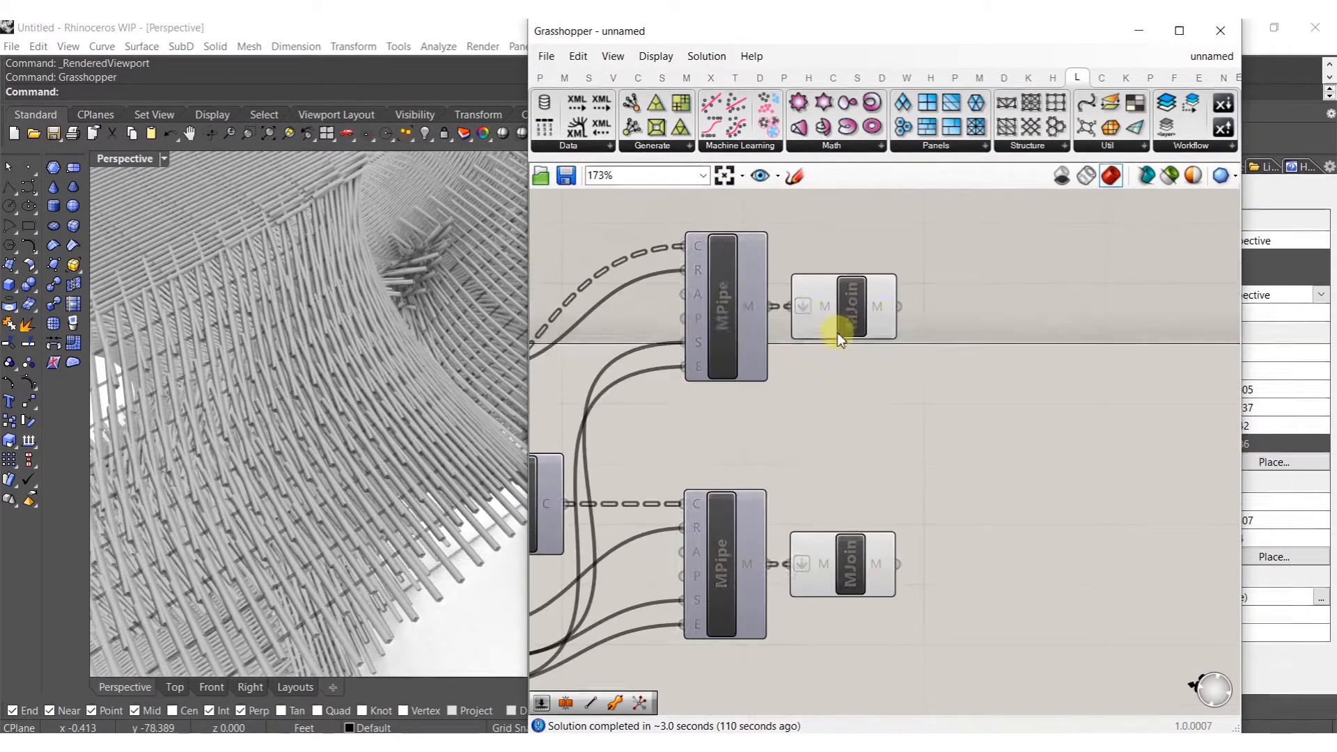
pyautogui.moveTo(711, 490); pyautogui.dragTo(730, 245)
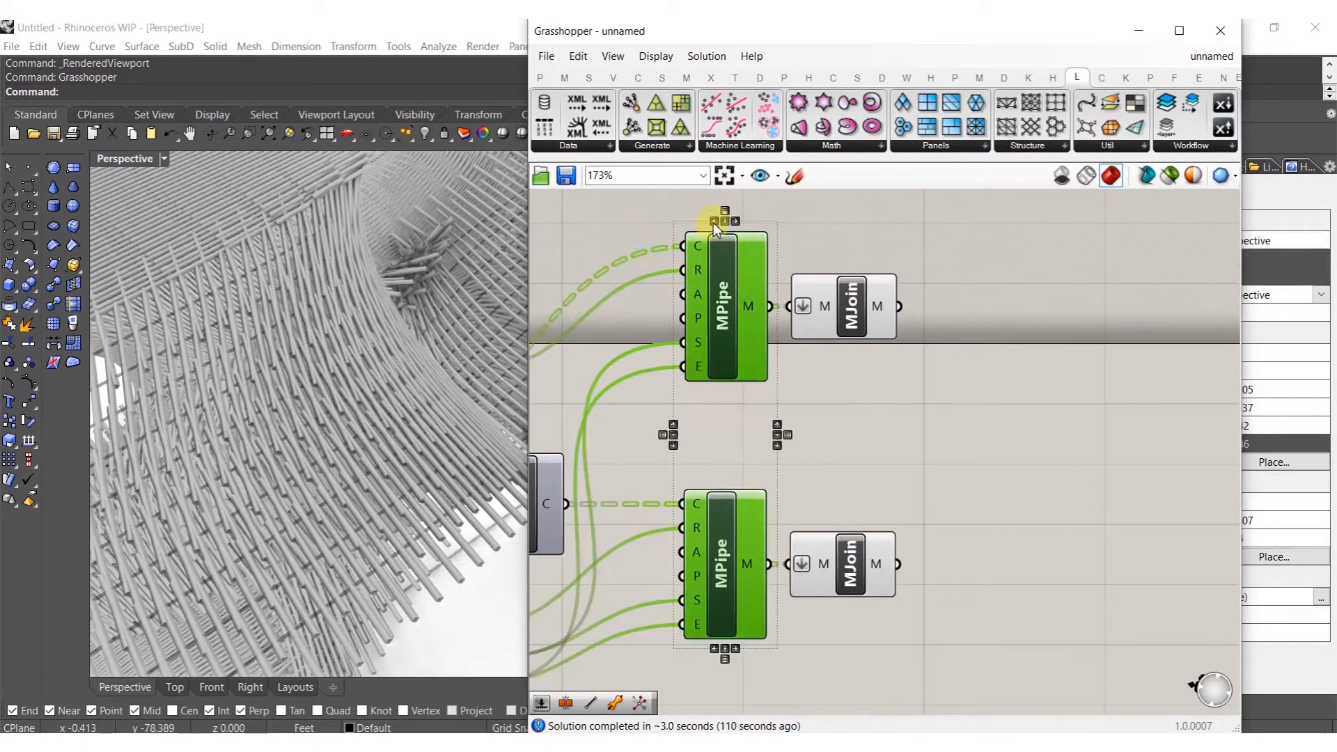
pyautogui.moveTo(850, 222); pyautogui.dragTo(827, 610)
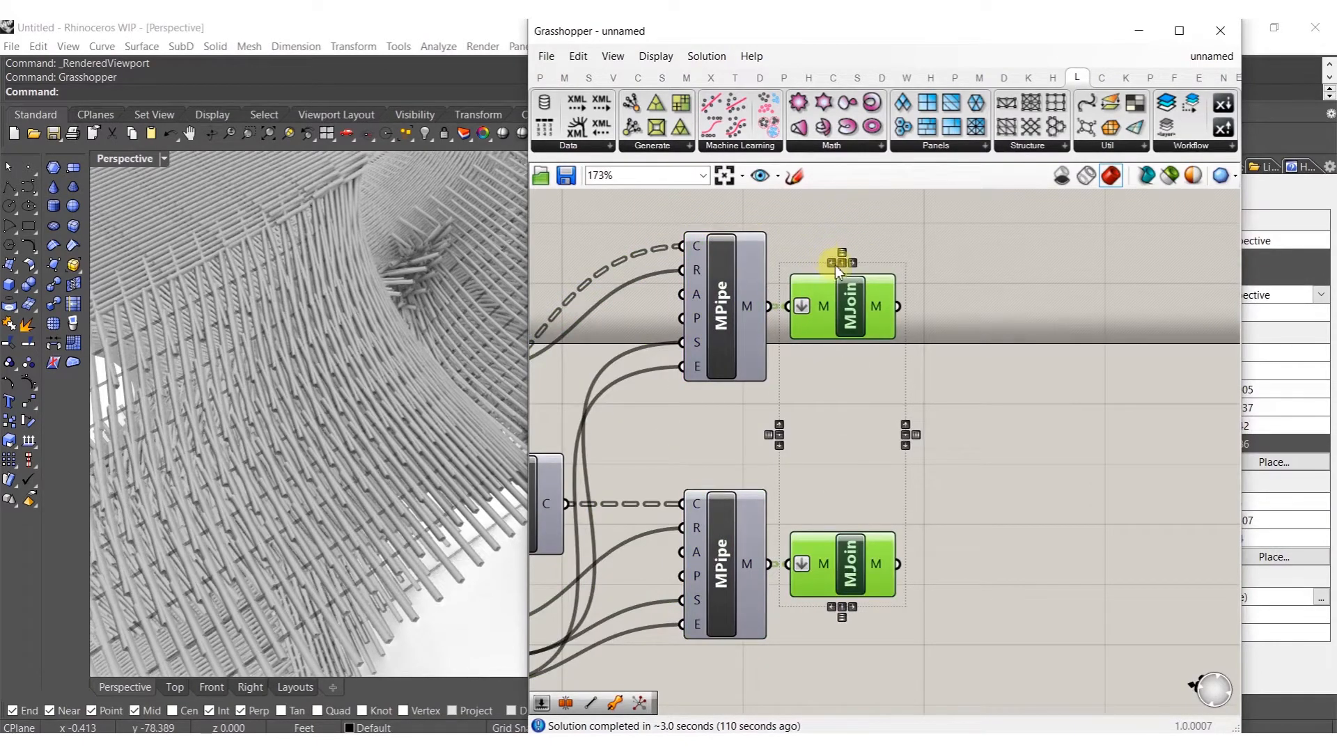
pyautogui.scroll(-4, 834, 268)
pyautogui.moveTo(748, 289); pyautogui.dragTo(724, 515)
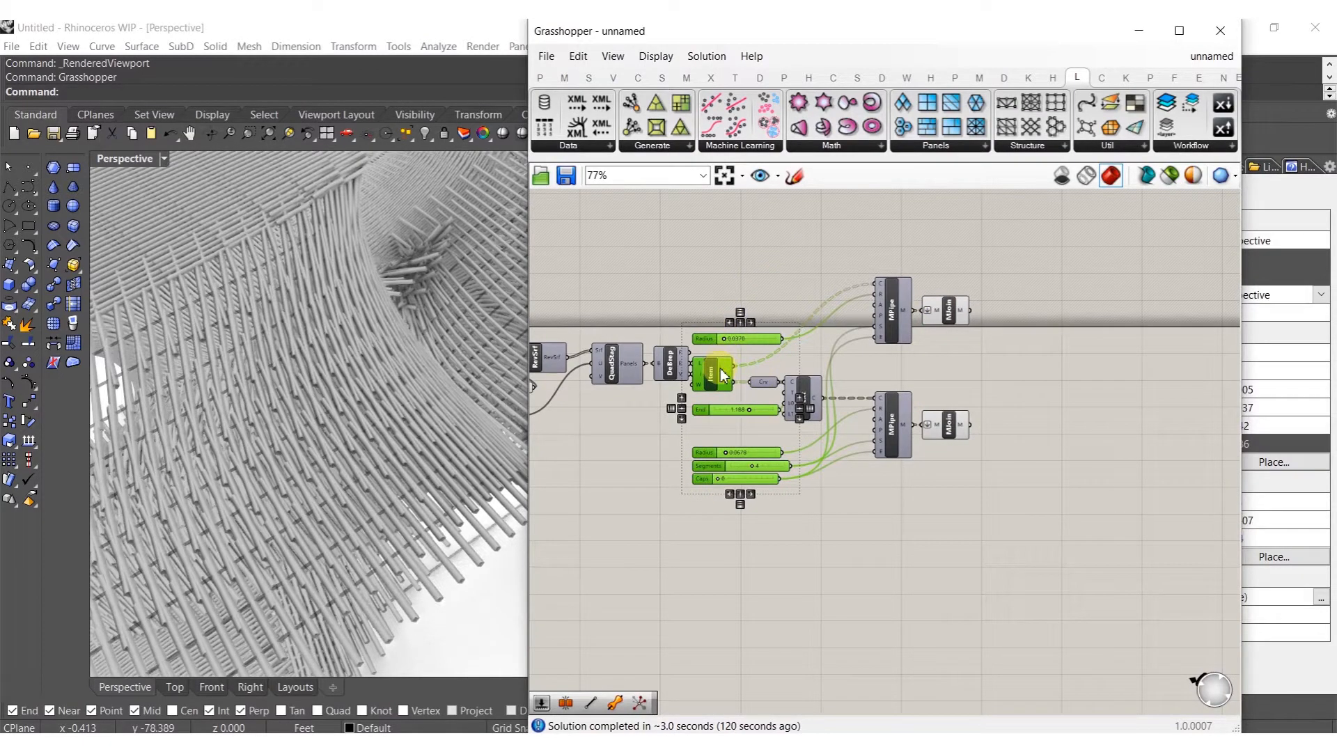
pyautogui.click(729, 322)
pyautogui.click(772, 285)
# Close Grasshopper and examine the crossing mesh pipes up close and the whole form from the side
pyautogui.scroll(3, 892, 316)
pyautogui.click(982, 308)
pyautogui.middleClick(985, 298)
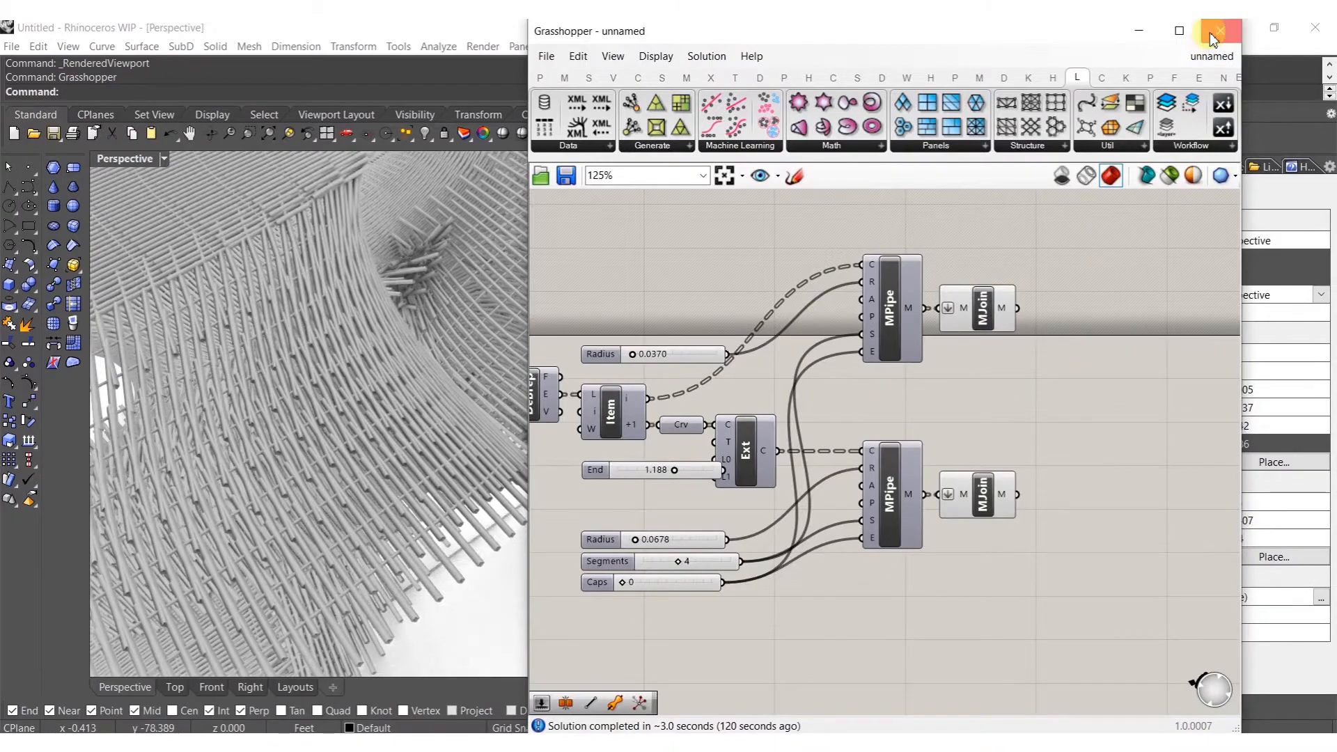
pyautogui.click(1220, 31)
pyautogui.scroll(-5, 634, 527)
pyautogui.moveTo(634, 528); pyautogui.dragTo(580, 313, button='right')
pyautogui.scroll(7, 579, 367)
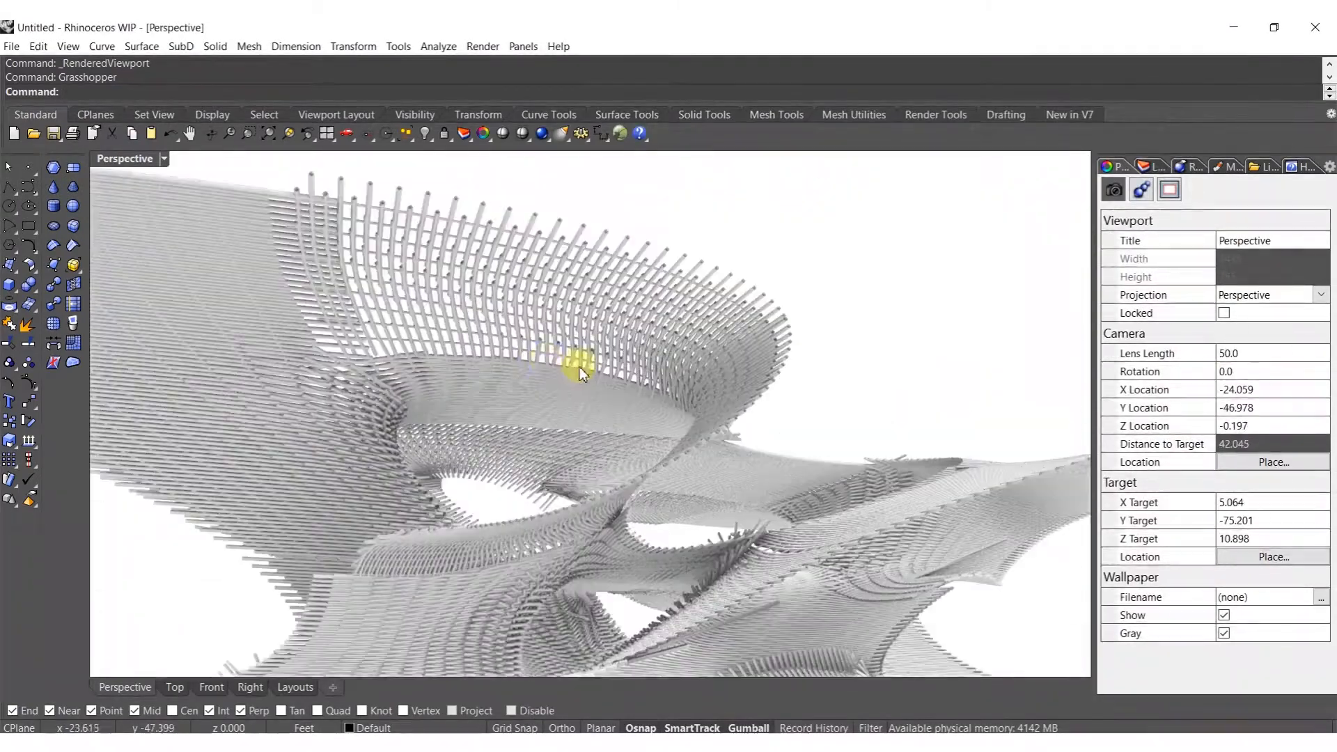
pyautogui.scroll(7, 553, 292)
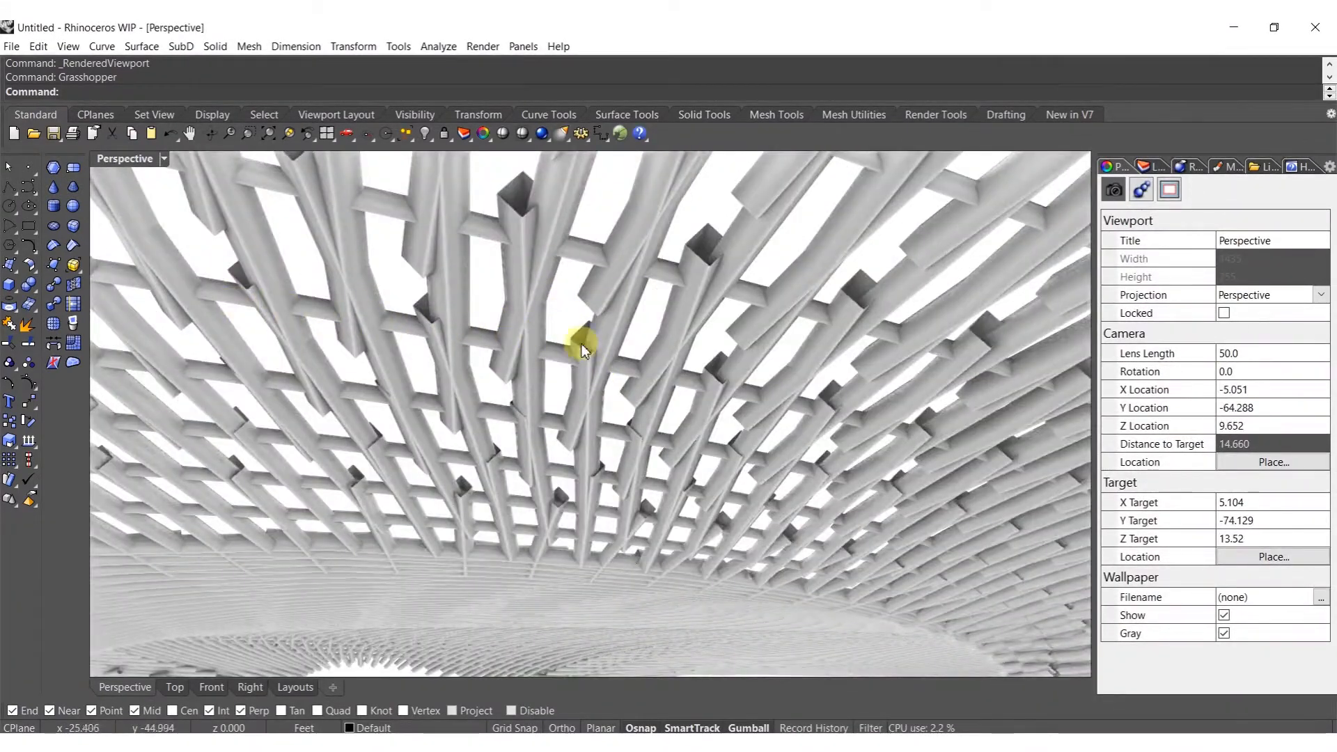
pyautogui.scroll(-10, 582, 346)
pyautogui.moveTo(668, 379); pyautogui.dragTo(498, 377, button='right')
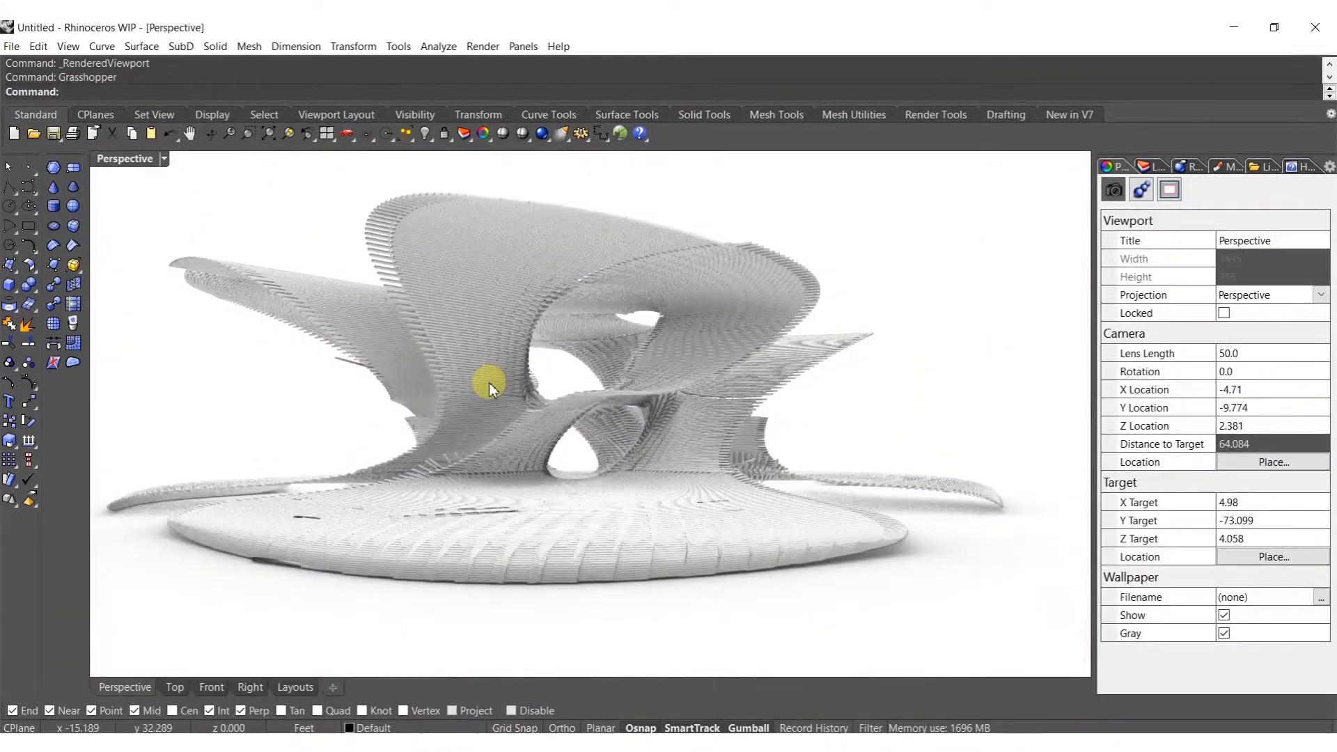
# Hide the mesh selected in the model and reopen Grasshopper
pyautogui.moveTo(719, 415); pyautogui.dragTo(562, 618, button='right')
pyautogui.scroll(-8, 677, 442)
pyautogui.click(477, 419)
pyautogui.hotkey('ctrl', 'h')
pyautogui.moveTo(846, 450); pyautogui.dragTo(566, 377, button='right')
pyautogui.scroll(5, 687, 391)
pyautogui.write('Grasshopper')
pyautogui.press('Return')
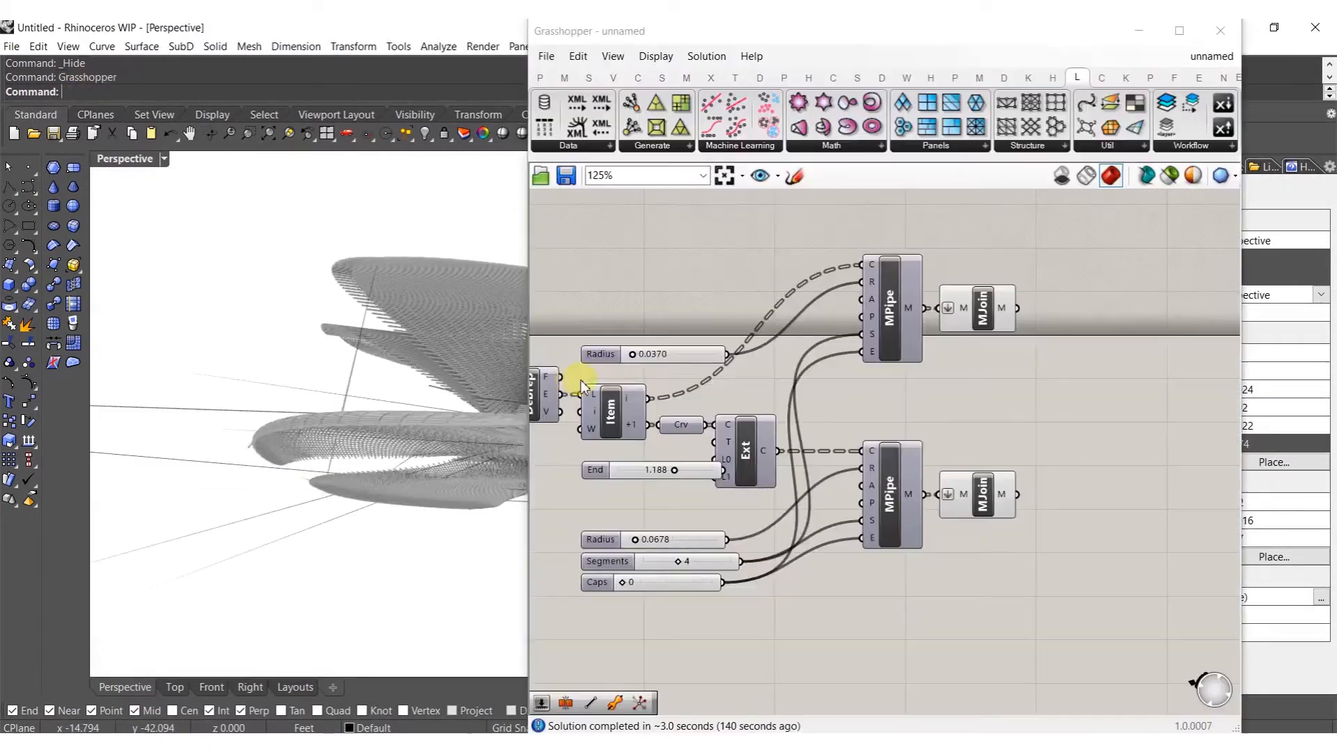
# Add a Contour component below the U Divisions slider and connect the Brep to its S input
pyautogui.scroll(-5, 806, 411)
pyautogui.scroll(10, 807, 411)
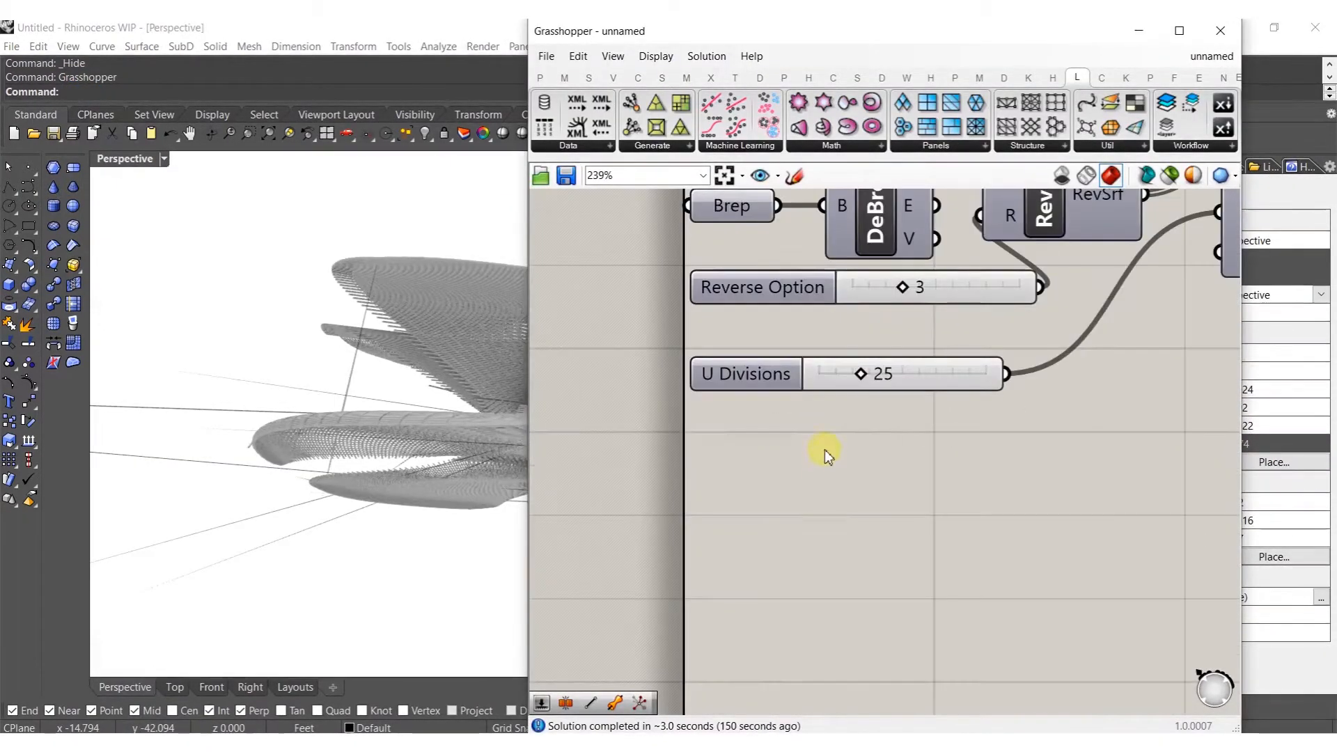
pyautogui.doubleClick(815, 479)
pyautogui.write('cont')
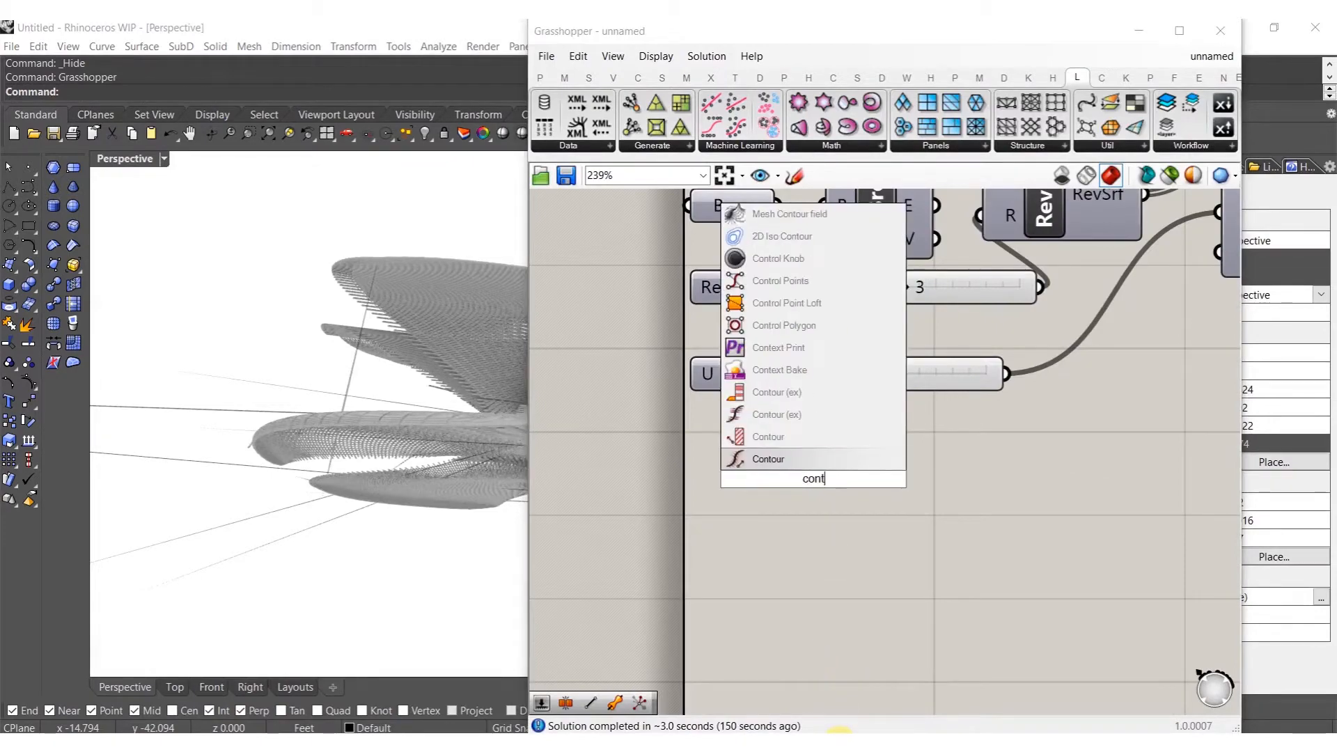
pyautogui.click(787, 461)
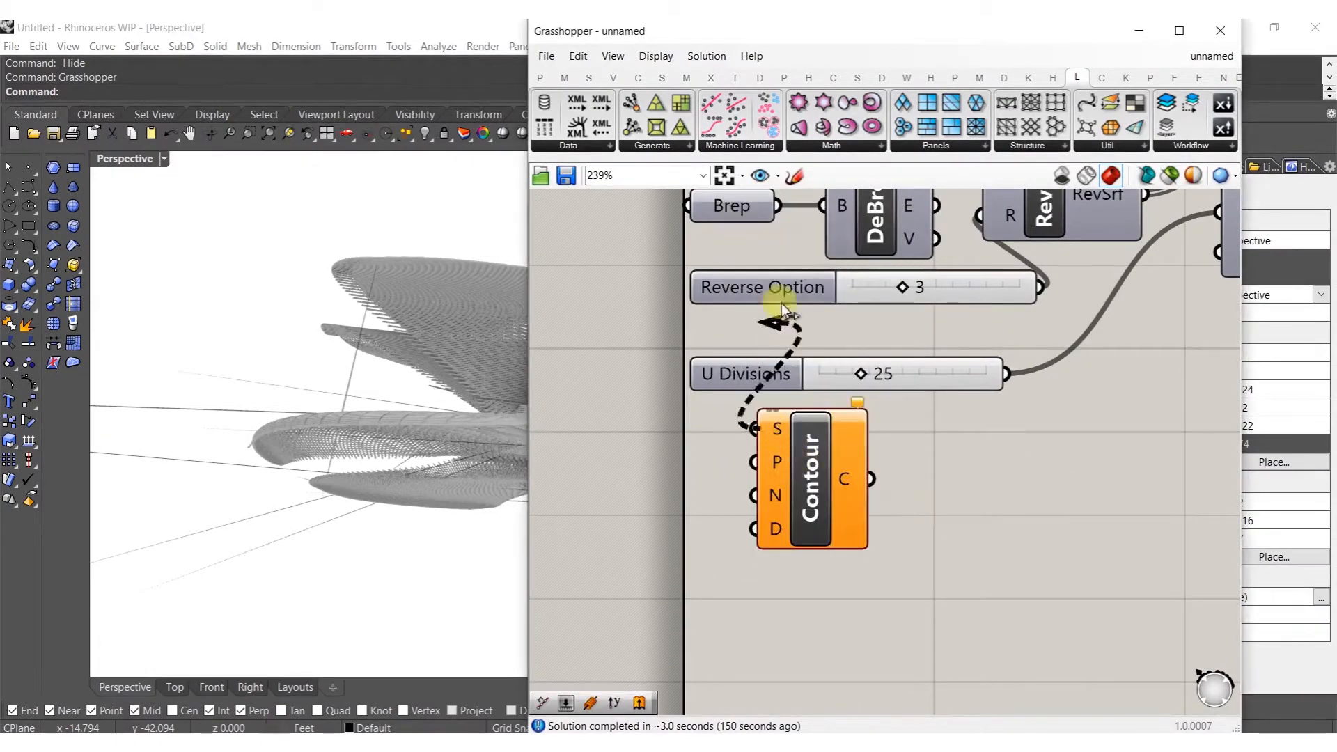
pyautogui.moveTo(418, 404); pyautogui.dragTo(173, 471, button='right')
pyautogui.scroll(4, 311, 494)
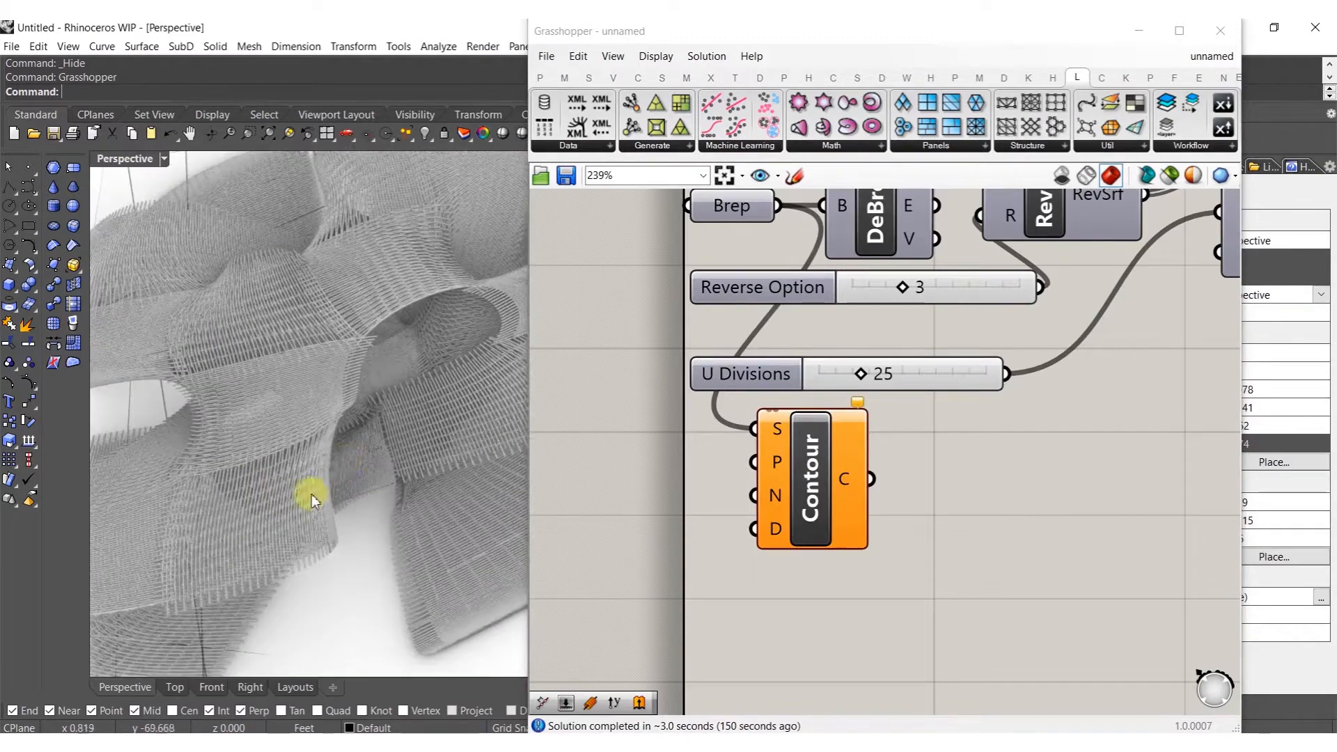
pyautogui.scroll(-3, 315, 428)
# Add a Construct Point component below the Contour component
pyautogui.moveTo(770, 614); pyautogui.dragTo(722, 585, button='right')
pyautogui.doubleClick(721, 585)
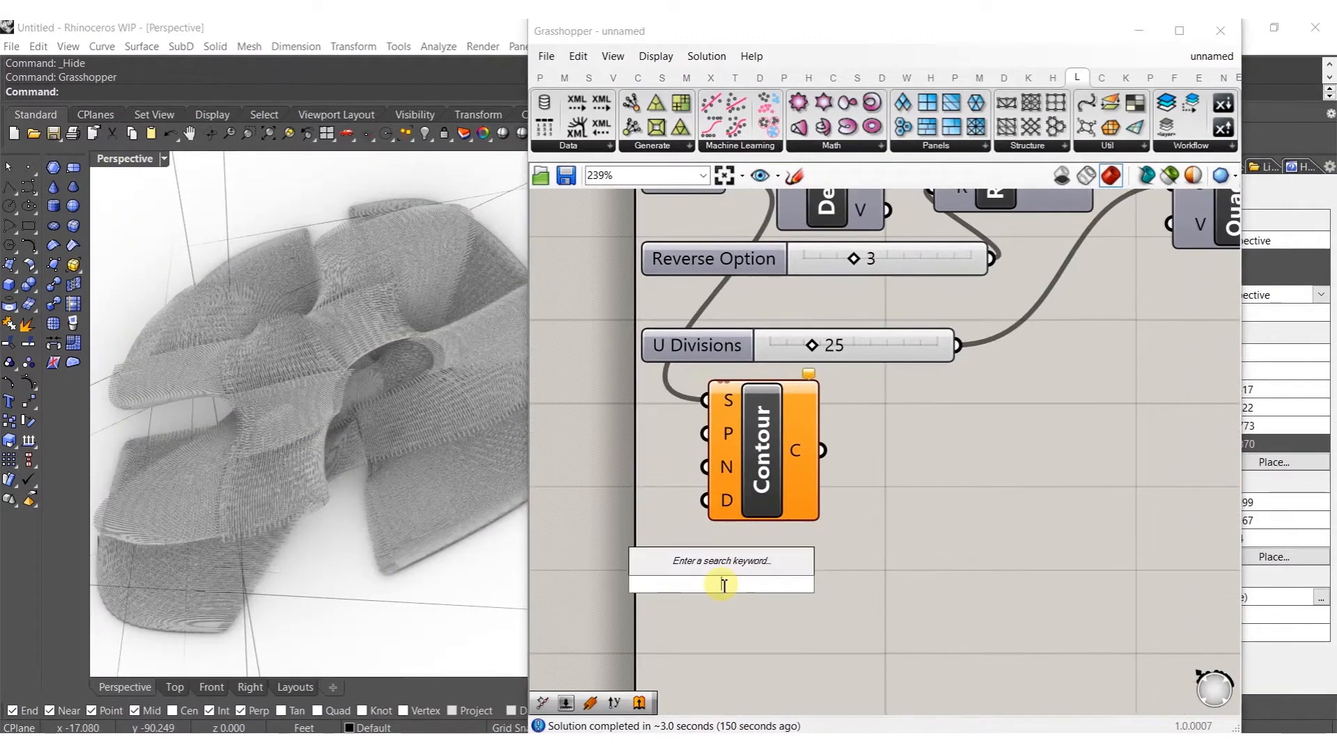
pyautogui.write('xyz')
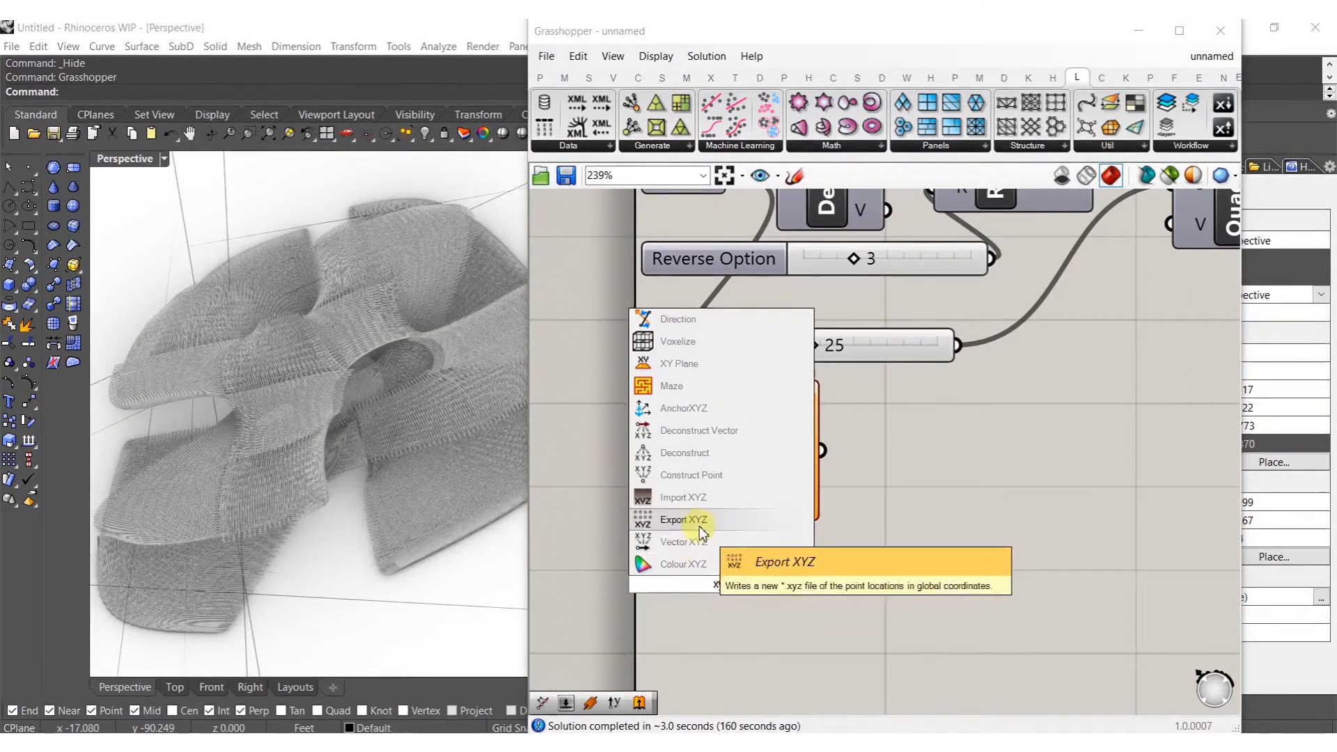
pyautogui.click(705, 479)
pyautogui.moveTo(710, 581); pyautogui.dragTo(818, 609)
pyautogui.click(681, 613)
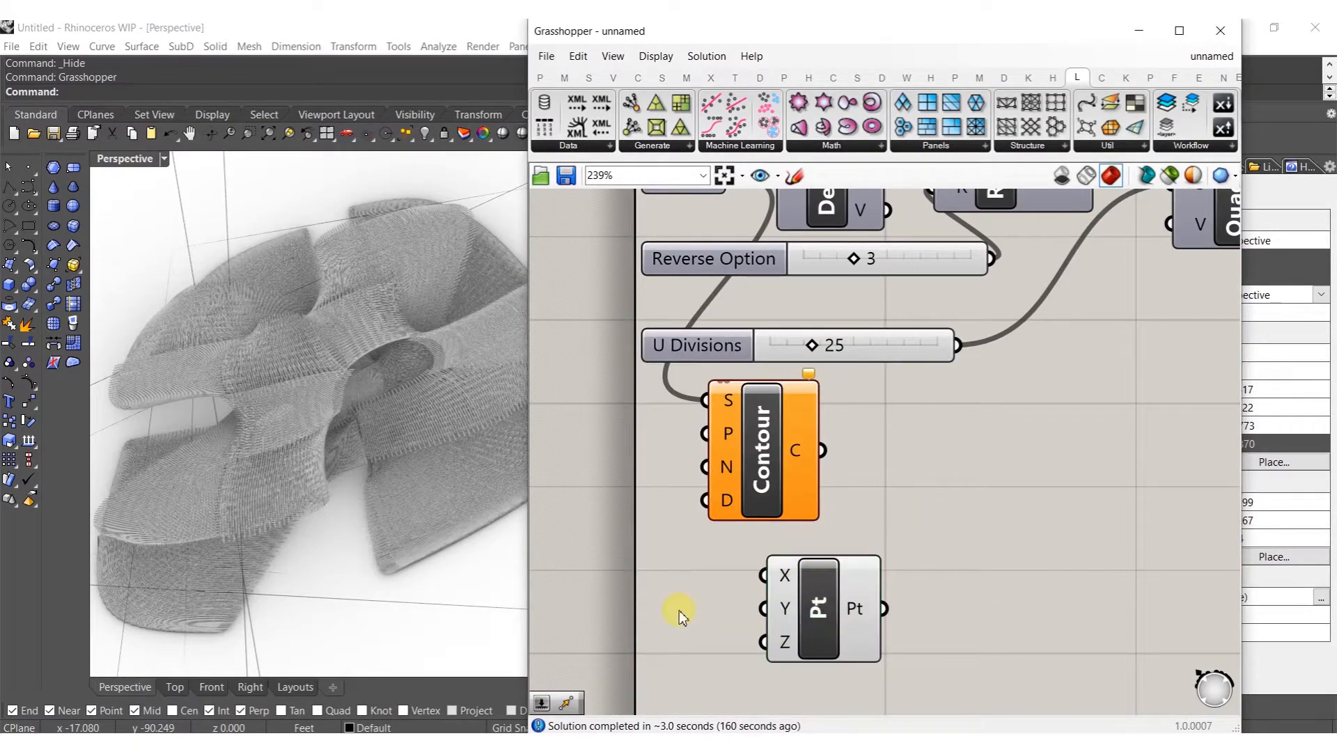
# Create two number sliders with values 0.000 and 2.000 and connect them to the point's X and Y inputs
pyautogui.doubleClick(681, 610)
pyautogui.write('2')
pyautogui.press('Return')
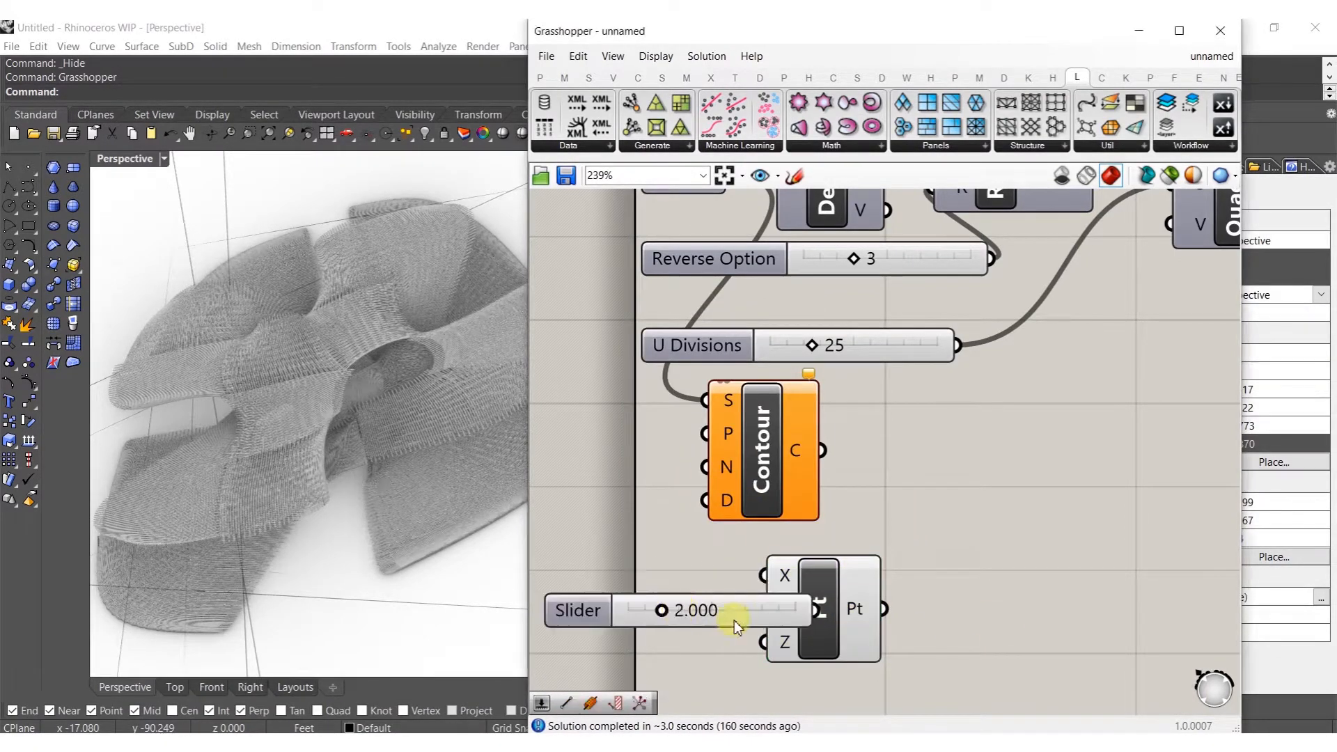
pyautogui.moveTo(750, 621); pyautogui.dragTo(746, 511, button='right')
pyautogui.keyDown('alt'); pyautogui.moveTo(746, 511); pyautogui.dragTo(676, 504); pyautogui.keyUp('alt')
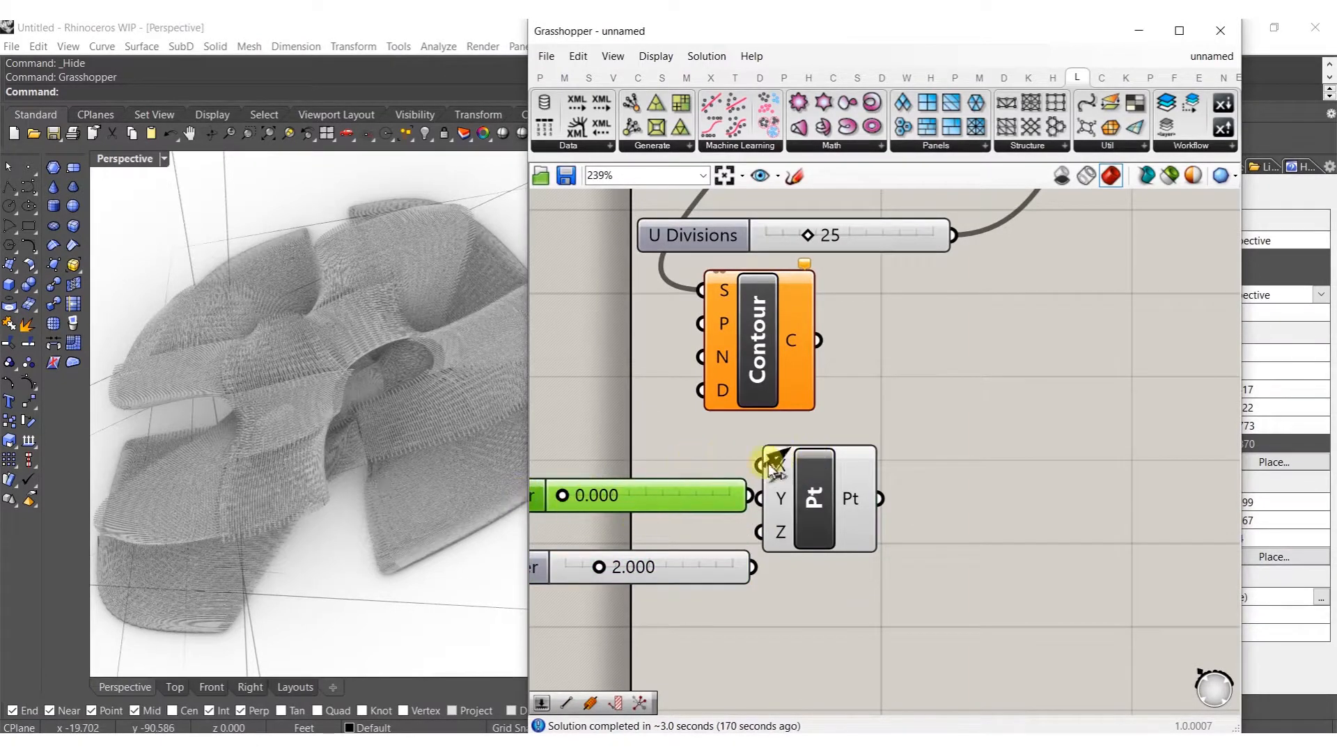
pyautogui.moveTo(783, 481); pyautogui.dragTo(681, 474)
pyautogui.moveTo(752, 567); pyautogui.dragTo(886, 520)
# Add a second Construct Point component with unconnected inputs and place it above the first one
pyautogui.doubleClick(876, 636)
pyautogui.write('xyz')
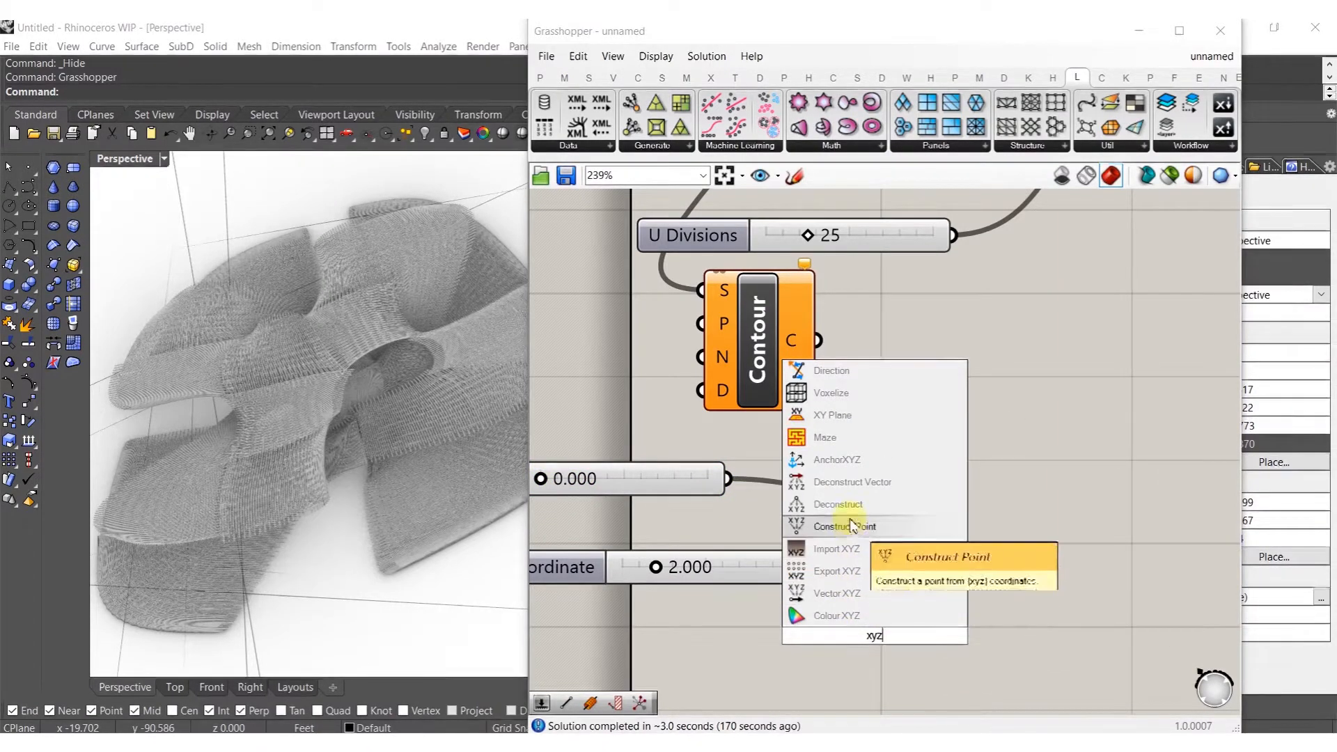
pyautogui.click(845, 526)
pyautogui.moveTo(853, 605); pyautogui.dragTo(878, 405)
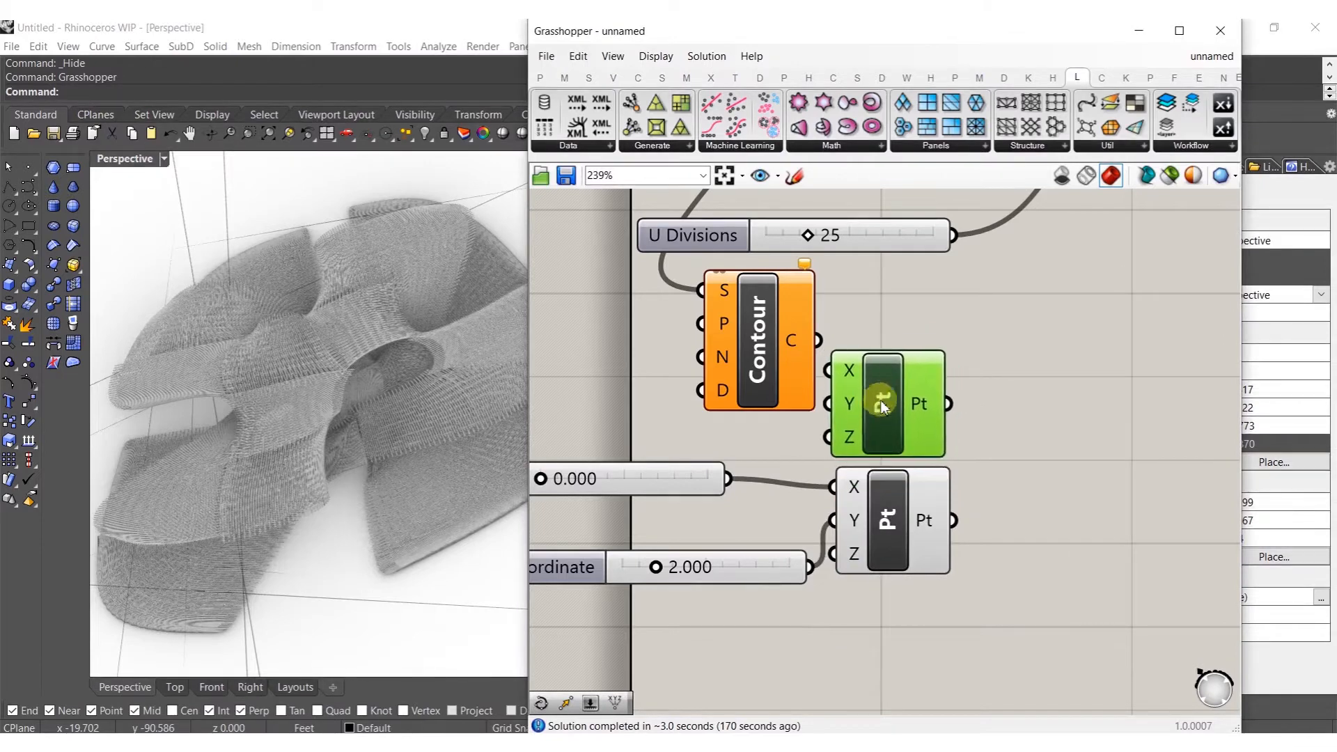
# Add a Vector 2Pt component and connect the upper point to its A input and the lower point to B
pyautogui.doubleClick(1012, 485)
pyautogui.write('vec')
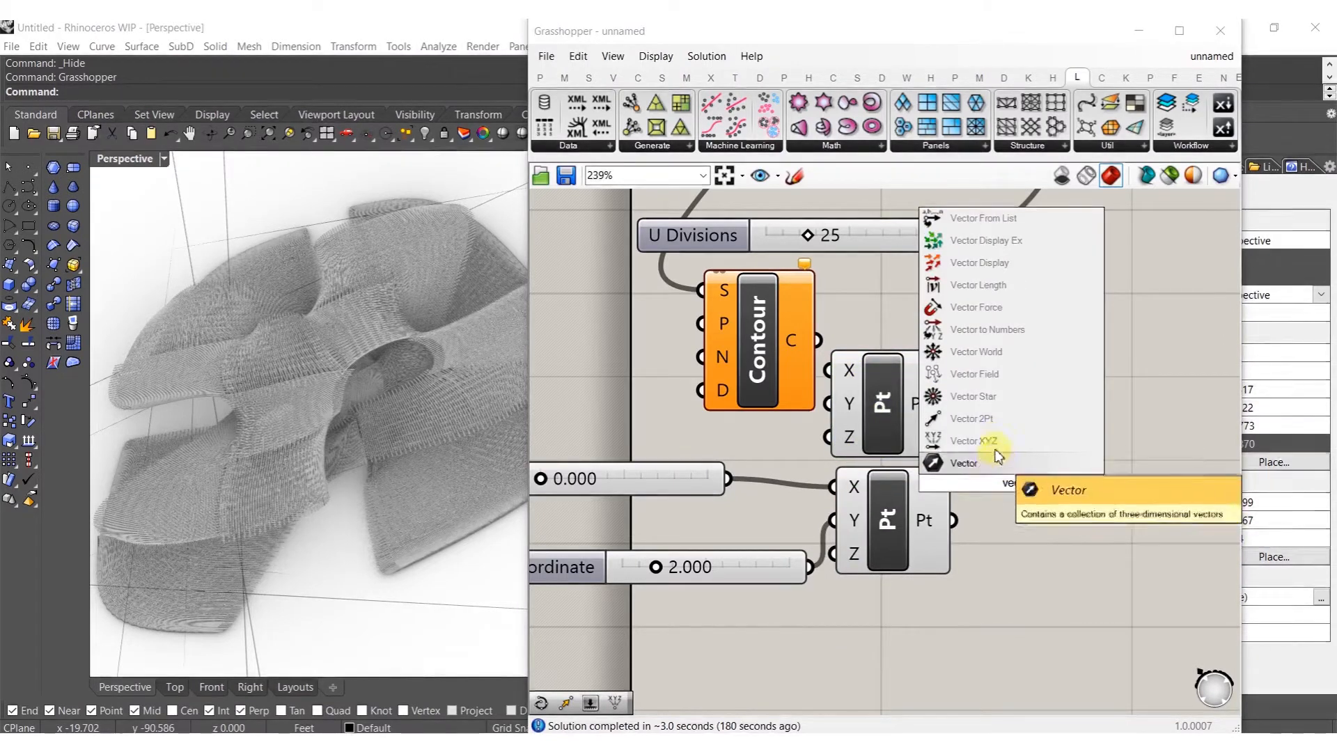
pyautogui.click(992, 423)
pyautogui.moveTo(969, 484); pyautogui.dragTo(972, 486)
pyautogui.moveTo(1006, 483); pyautogui.dragTo(1082, 499)
pyautogui.moveTo(1053, 537); pyautogui.dragTo(666, 536, button='right')
# Connect the Vec2Pt component's V output to the Contour component's N input
pyautogui.doubleClick(815, 578)
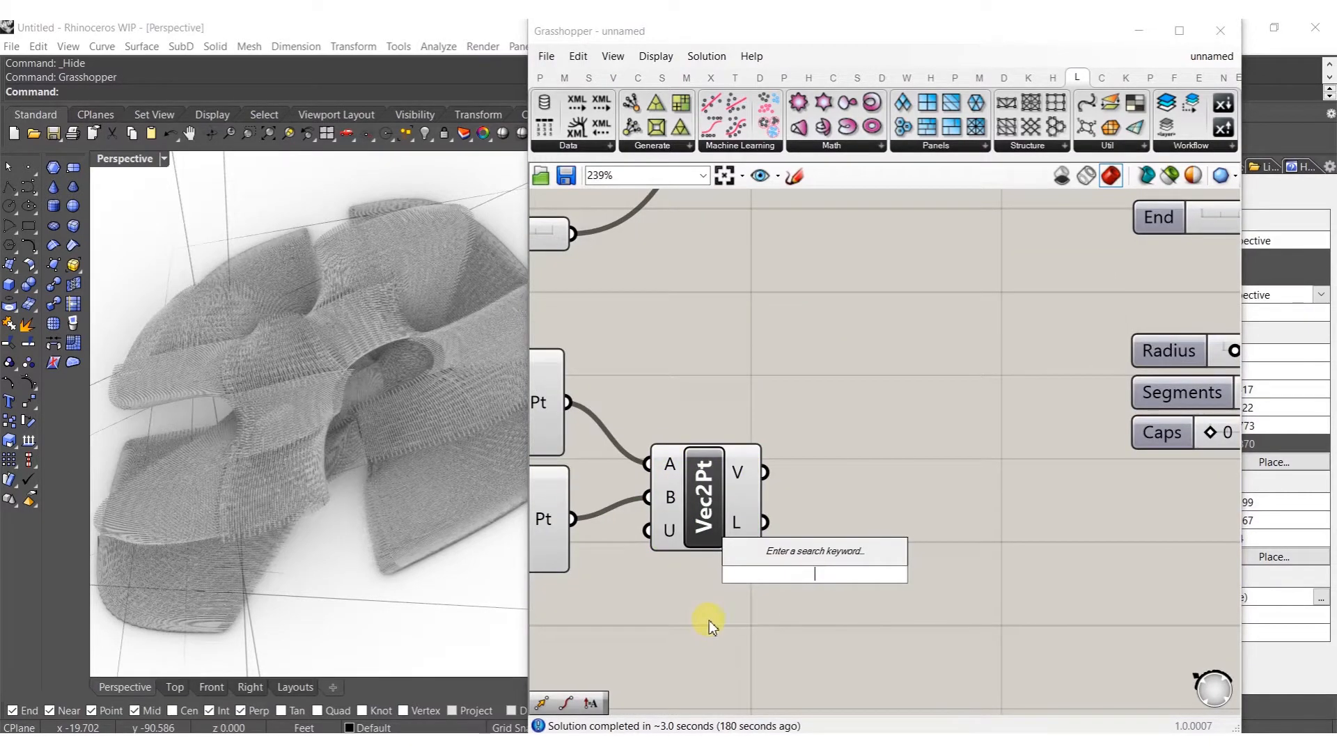
pyautogui.doubleClick(709, 415)
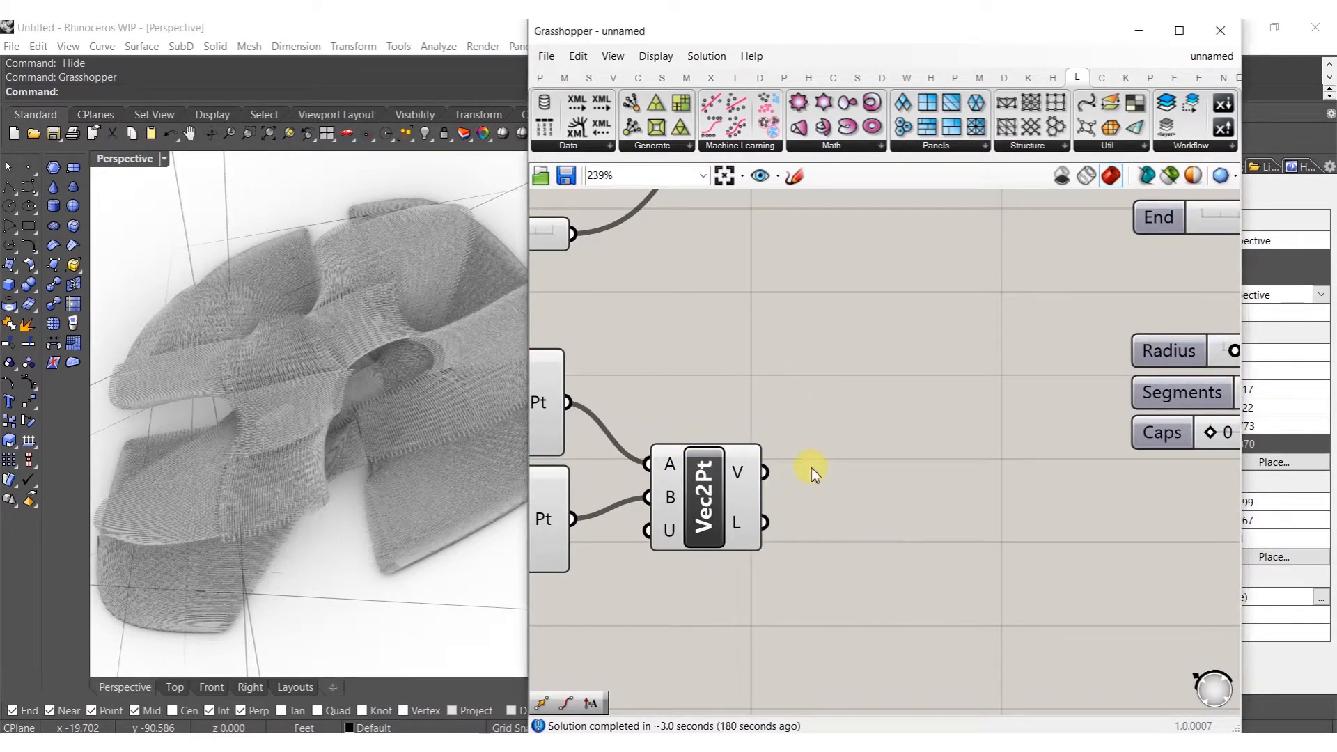
pyautogui.moveTo(656, 465); pyautogui.dragTo(982, 488, button='right')
pyautogui.scroll(-2, 979, 488)
pyautogui.moveTo(1081, 465); pyautogui.dragTo(743, 417)
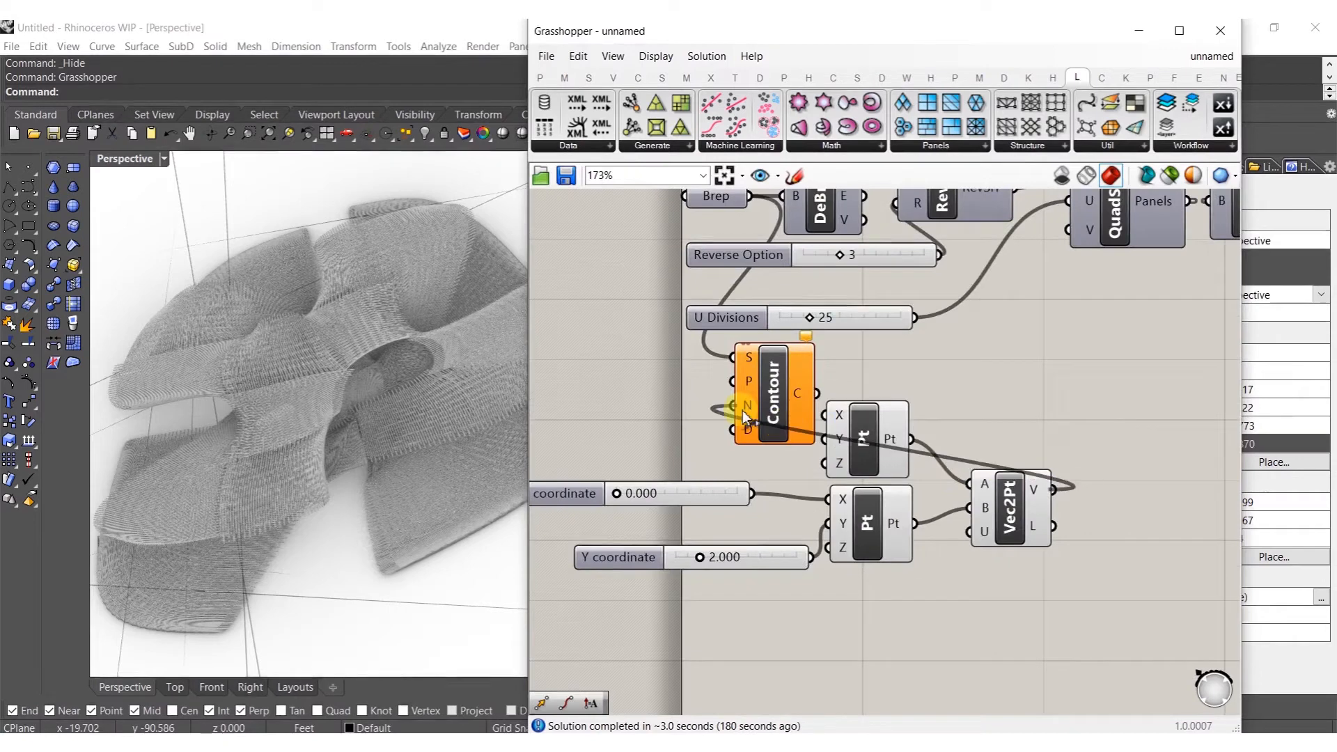
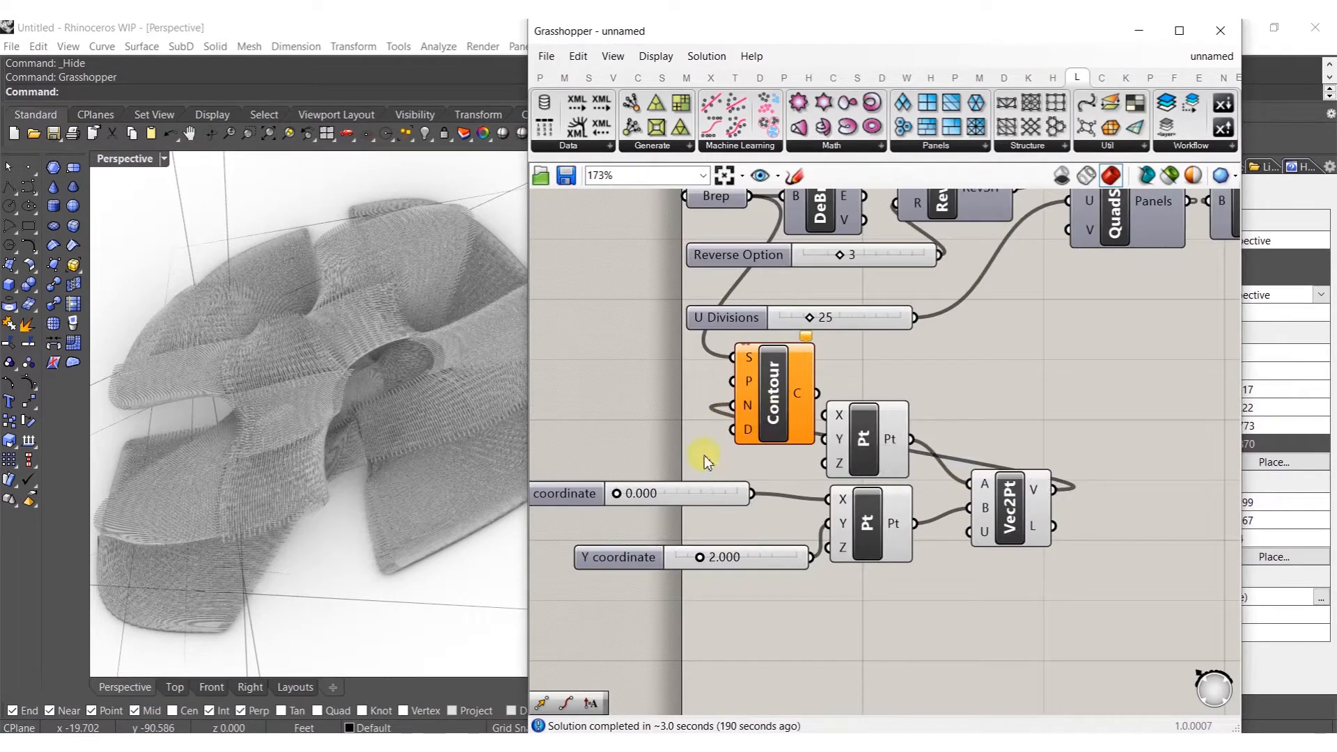
# Create a 2.000 number slider and connect it to the Contour component's D input as the contour distance
pyautogui.doubleClick(682, 441)
pyautogui.write('2')
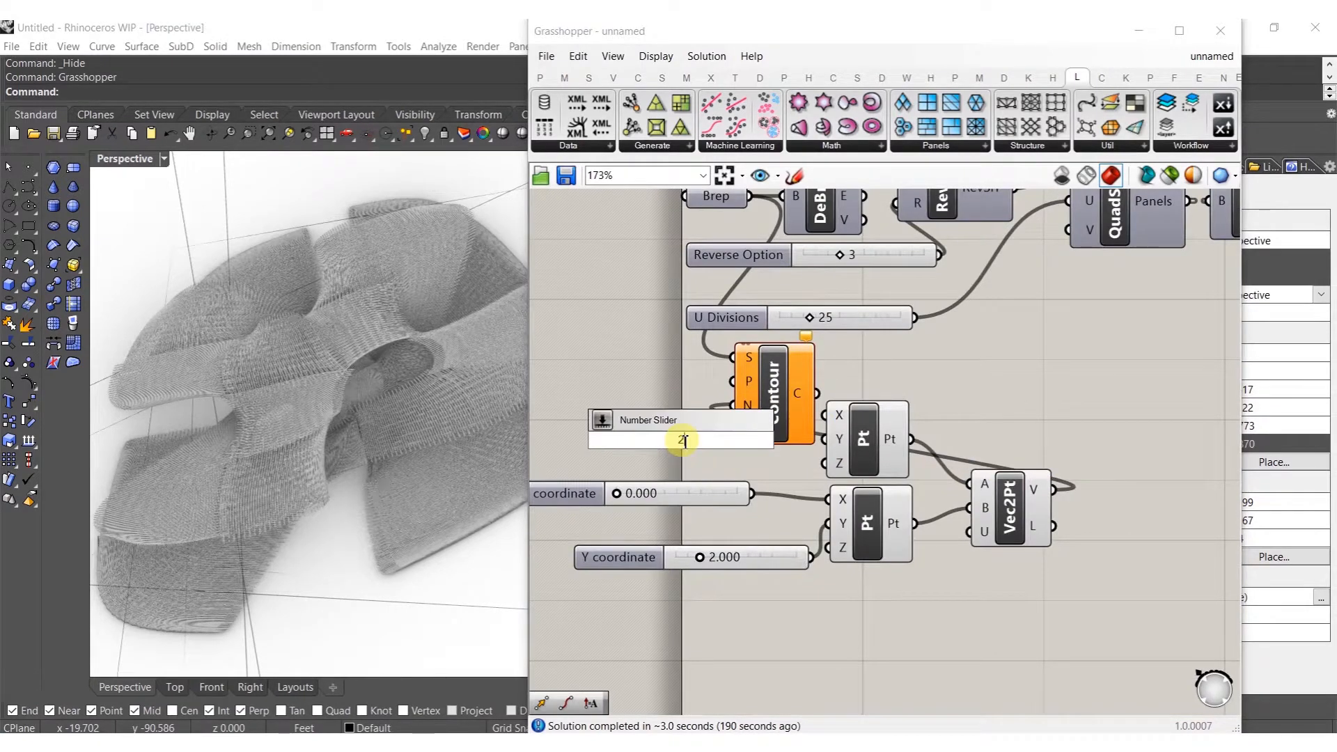
pyautogui.write('.')
pyautogui.press('Return')
pyautogui.moveTo(724, 439); pyautogui.dragTo(651, 433)
pyautogui.moveTo(706, 433)
pyautogui.mouseDown()
pyautogui.moveTo(734, 430)
pyautogui.moveTo(685, 421)
pyautogui.moveTo(701, 445)
pyautogui.mouseUp()
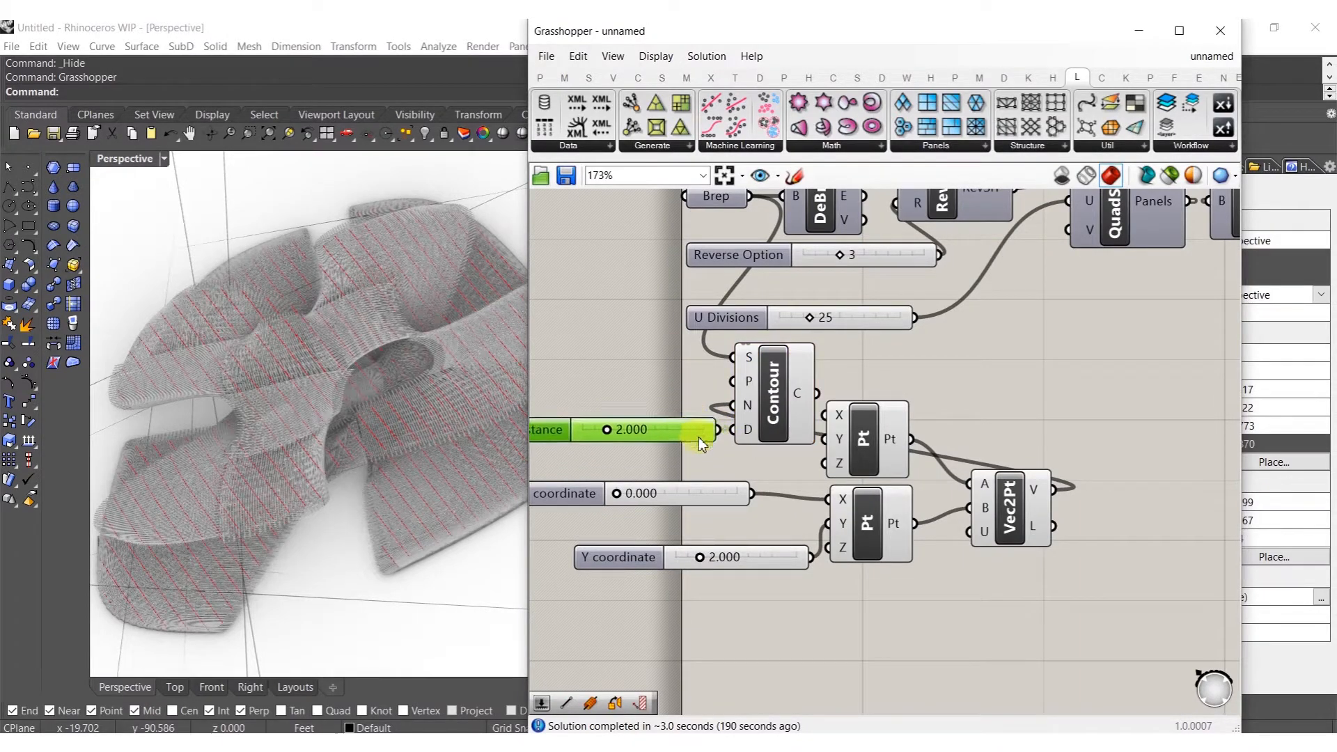
# Raise the Y coordinate slider to 9.810 and move the Vec2Pt component closer to the two points
pyautogui.scroll(3, 666, 505)
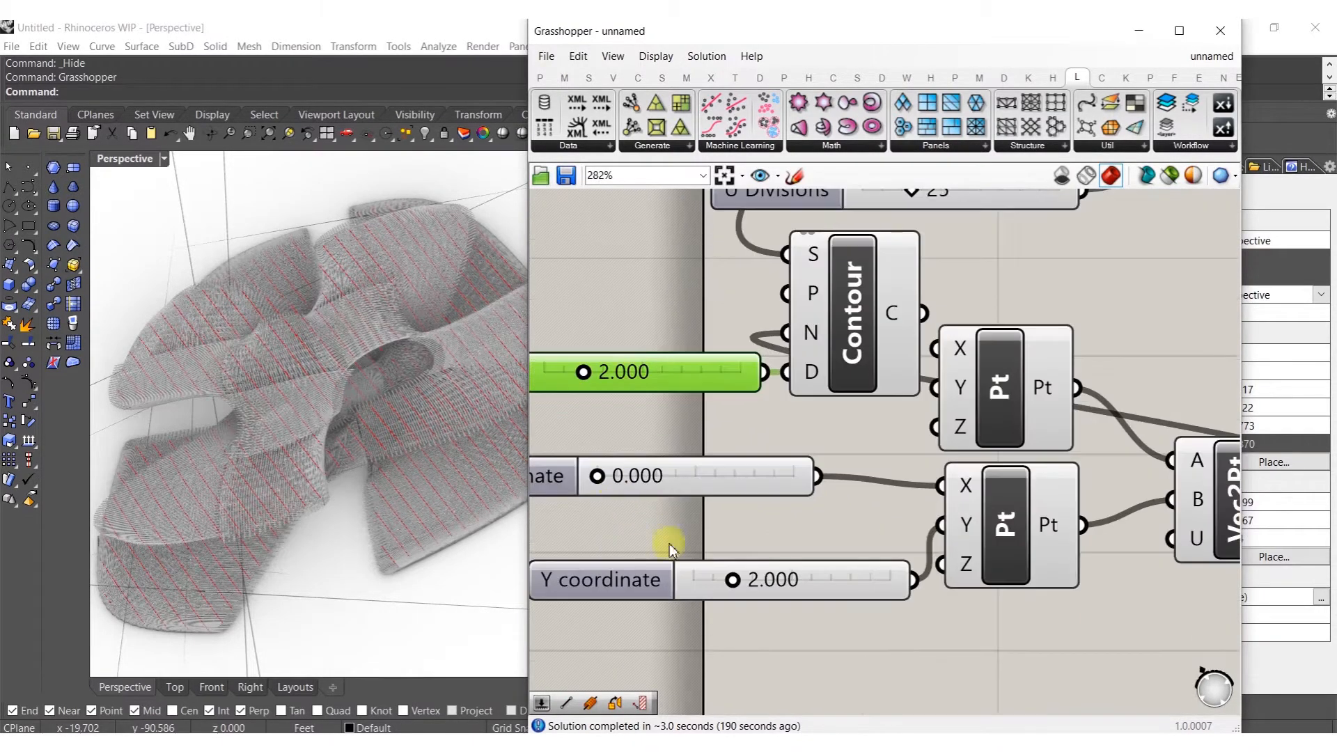
pyautogui.moveTo(780, 580); pyautogui.dragTo(823, 579)
pyautogui.moveTo(1034, 539); pyautogui.dragTo(911, 548, button='right')
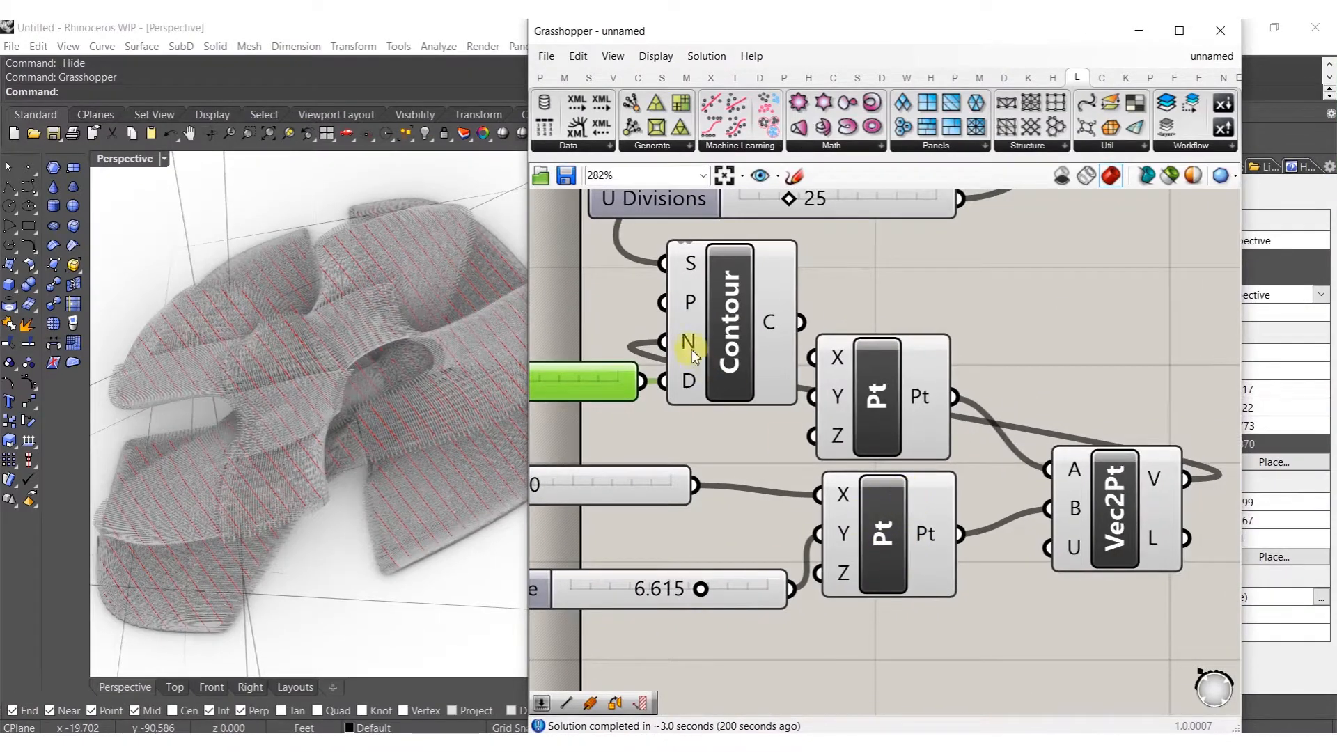
pyautogui.moveTo(692, 350)
pyautogui.moveTo(1101, 483); pyautogui.dragTo(1043, 471)
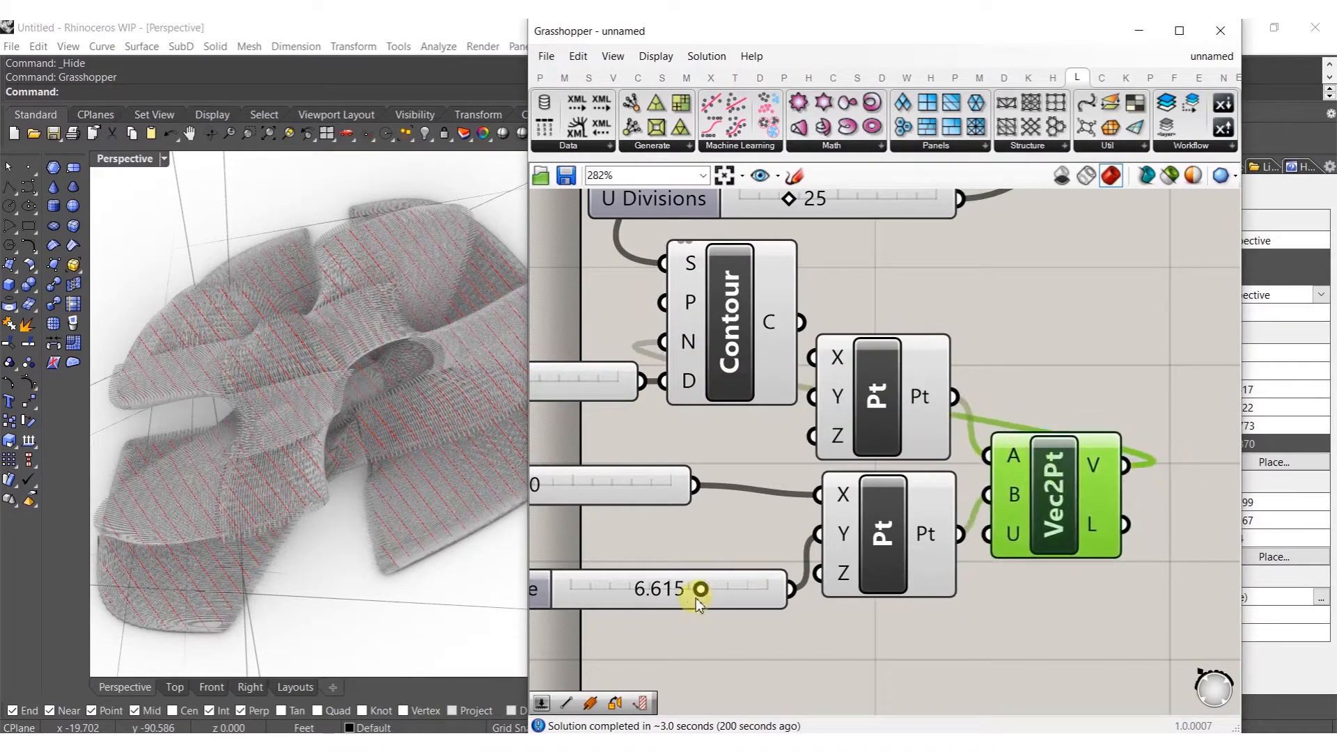
pyautogui.moveTo(721, 587)
pyautogui.mouseDown()
pyautogui.moveTo(589, 588)
pyautogui.moveTo(696, 585)
pyautogui.mouseUp()
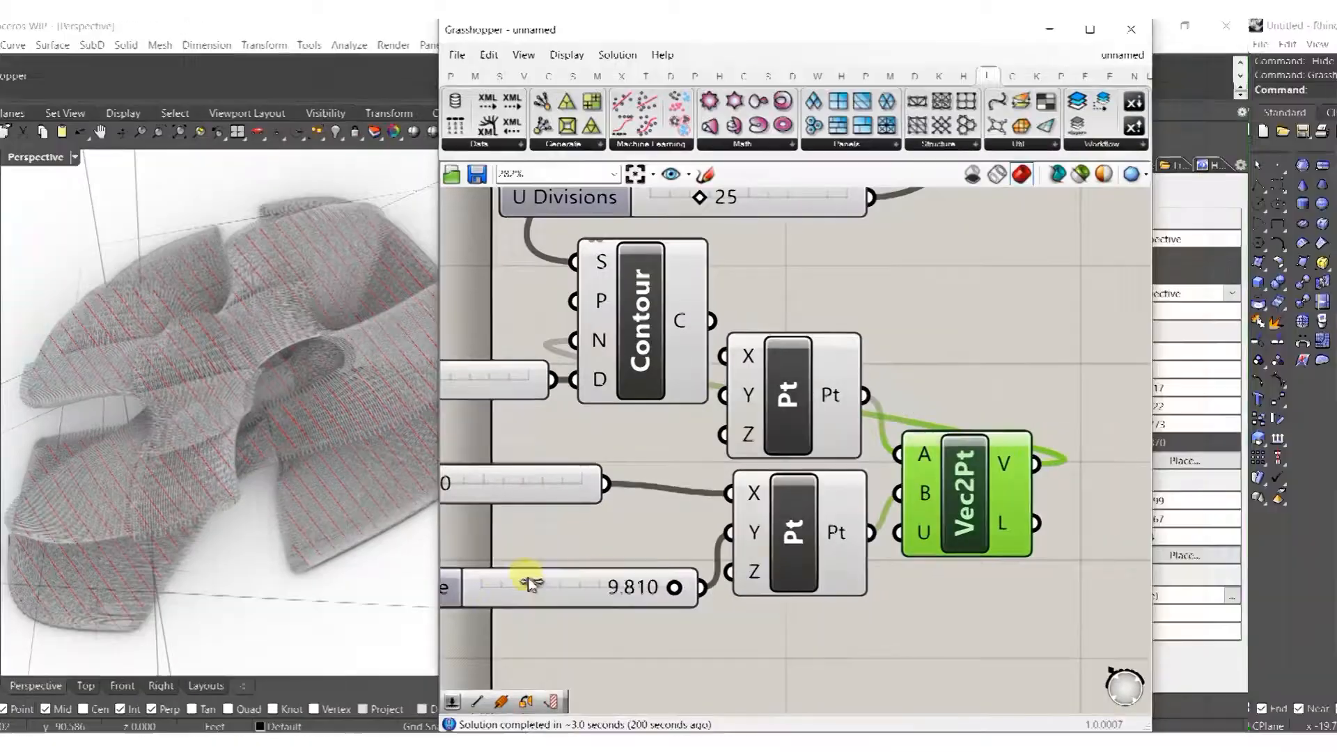
# Try a Line component between the two points, connected to A and B, as the Contour component's N input
pyautogui.moveTo(974, 603); pyautogui.dragTo(838, 596, button='right')
pyautogui.doubleClick(838, 596)
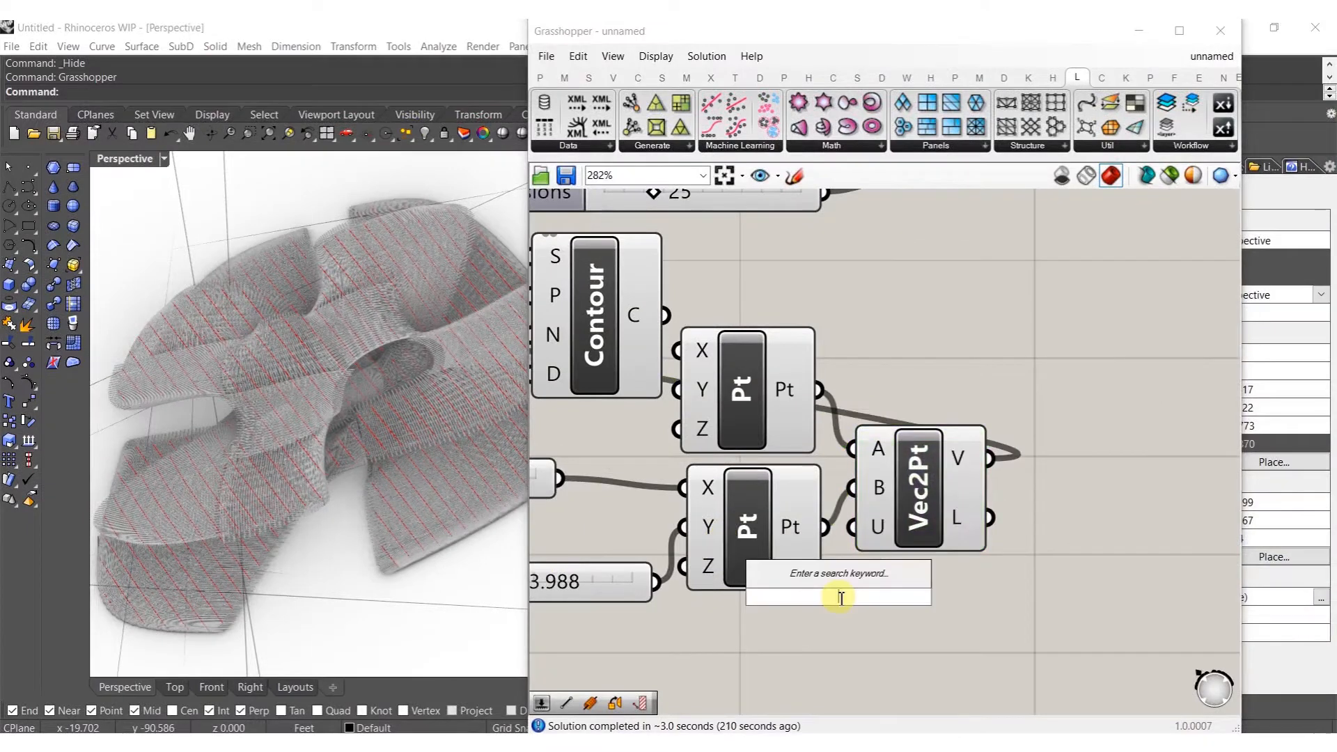
pyautogui.write('lin')
pyautogui.click(785, 554)
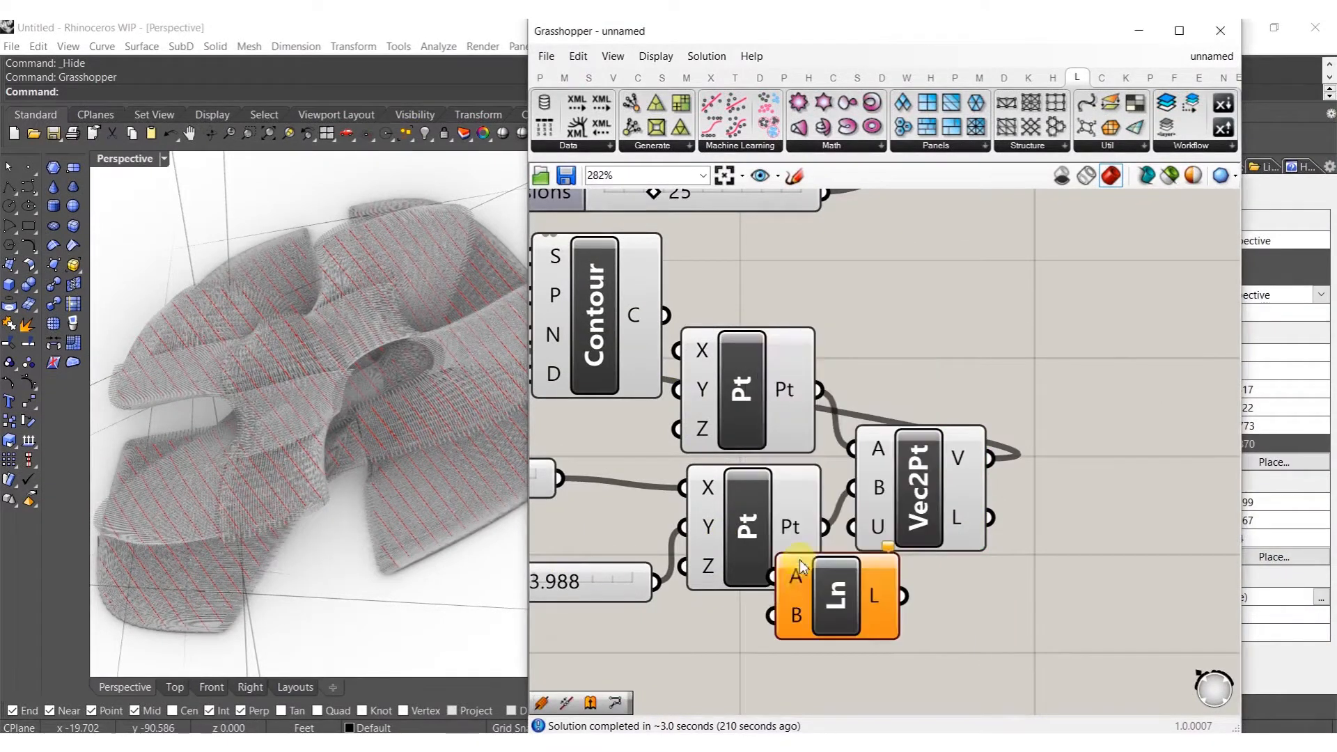
pyautogui.moveTo(773, 576); pyautogui.dragTo(812, 435)
pyautogui.moveTo(784, 617); pyautogui.dragTo(825, 527)
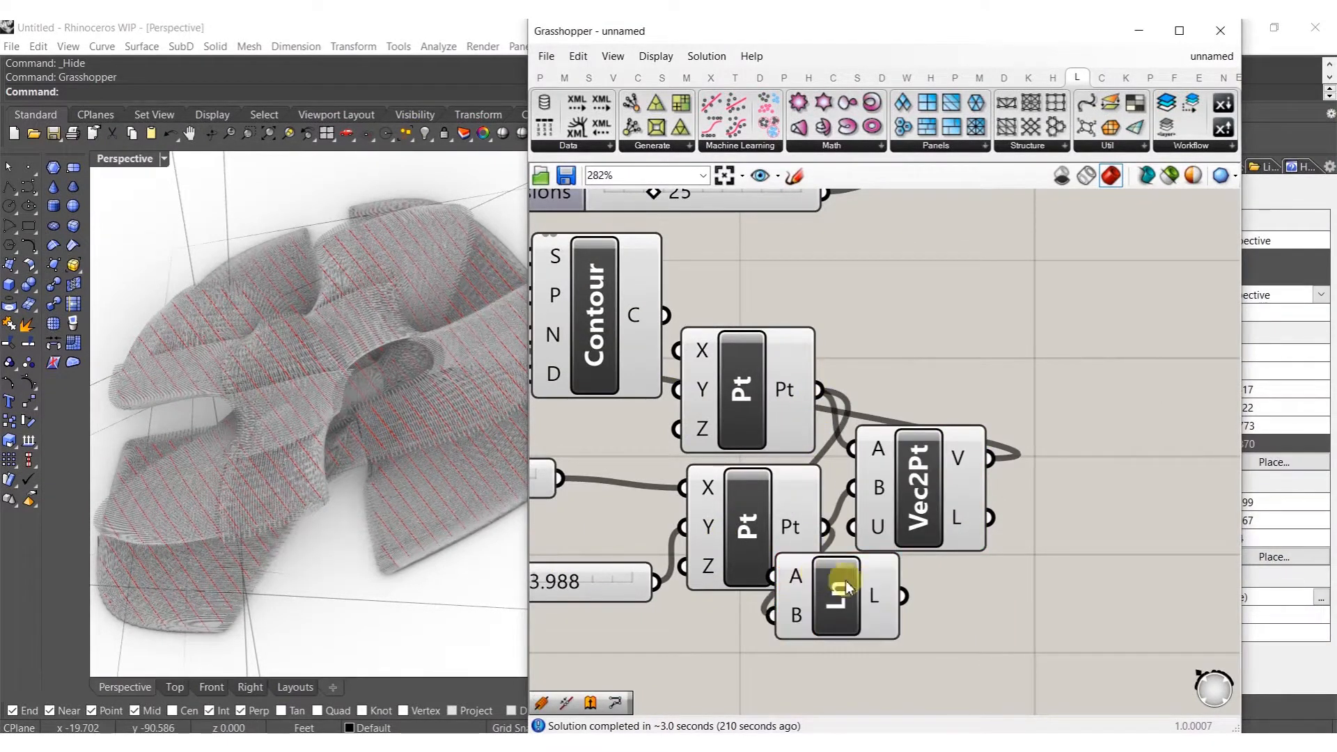
pyautogui.scroll(-5, 668, 456)
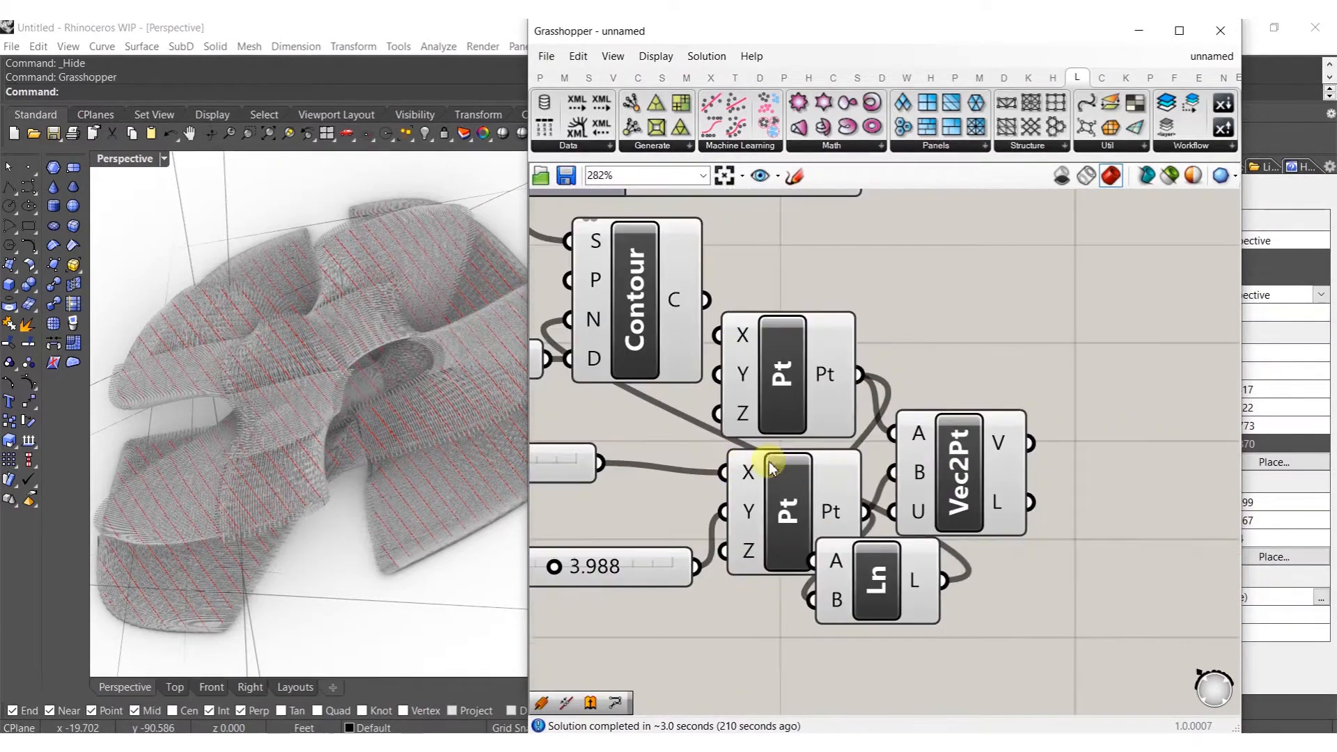
# Move the Contour component clear of the Vec2Pt component and set the X coordinate slider to 4.104
pyautogui.moveTo(755, 394); pyautogui.dragTo(1013, 411)
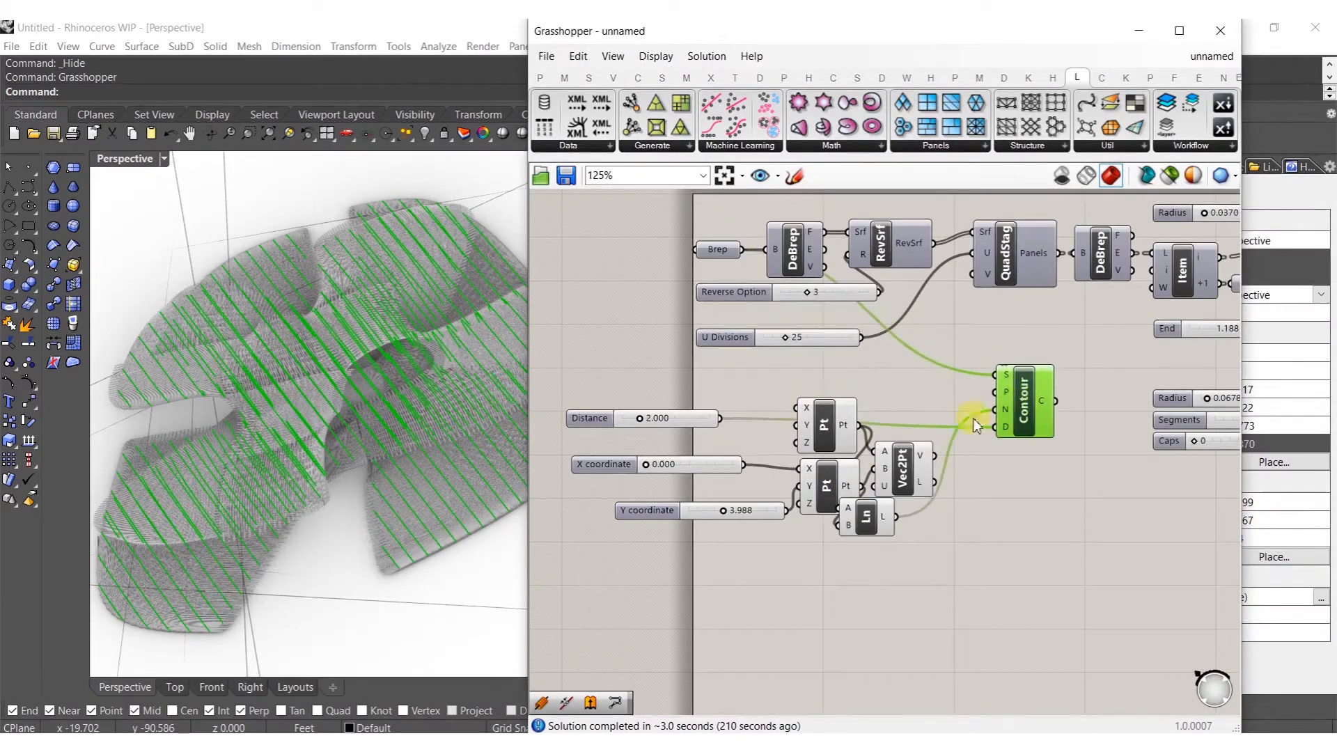
pyautogui.scroll(3, 879, 491)
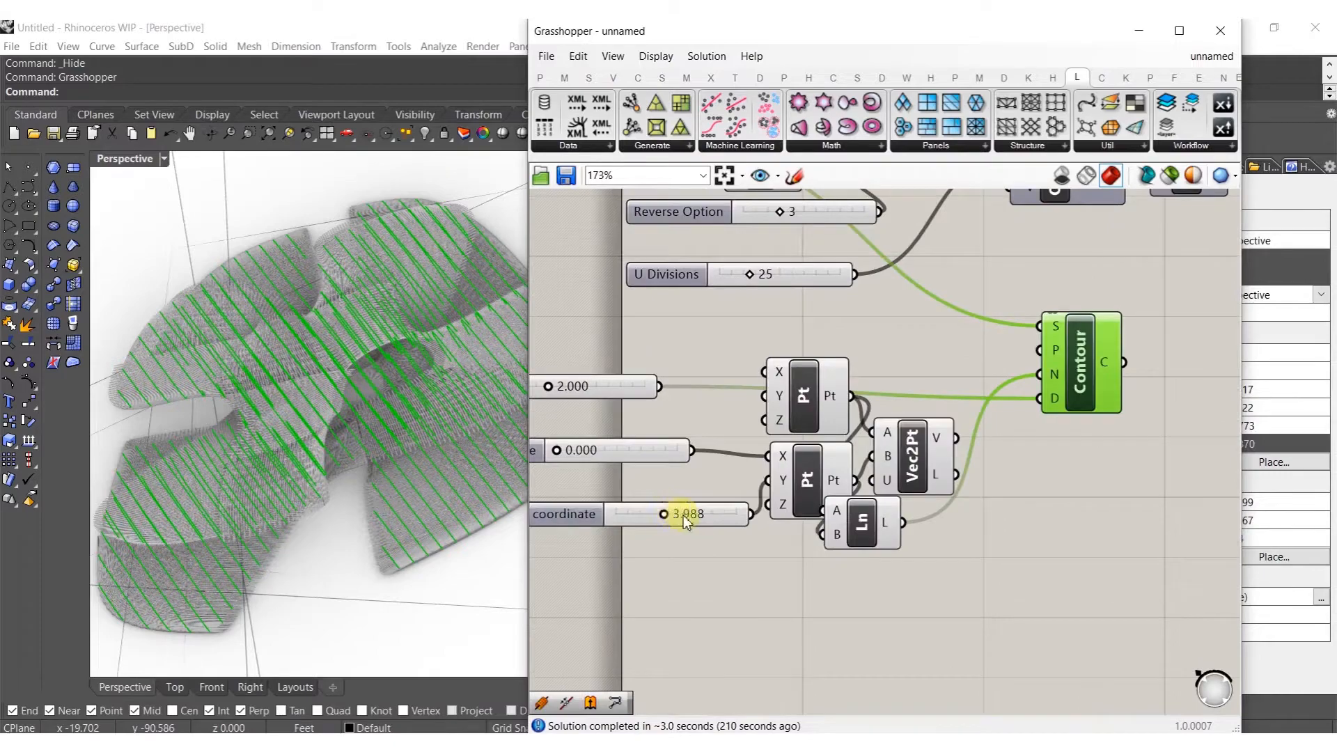
pyautogui.moveTo(563, 451); pyautogui.dragTo(609, 449)
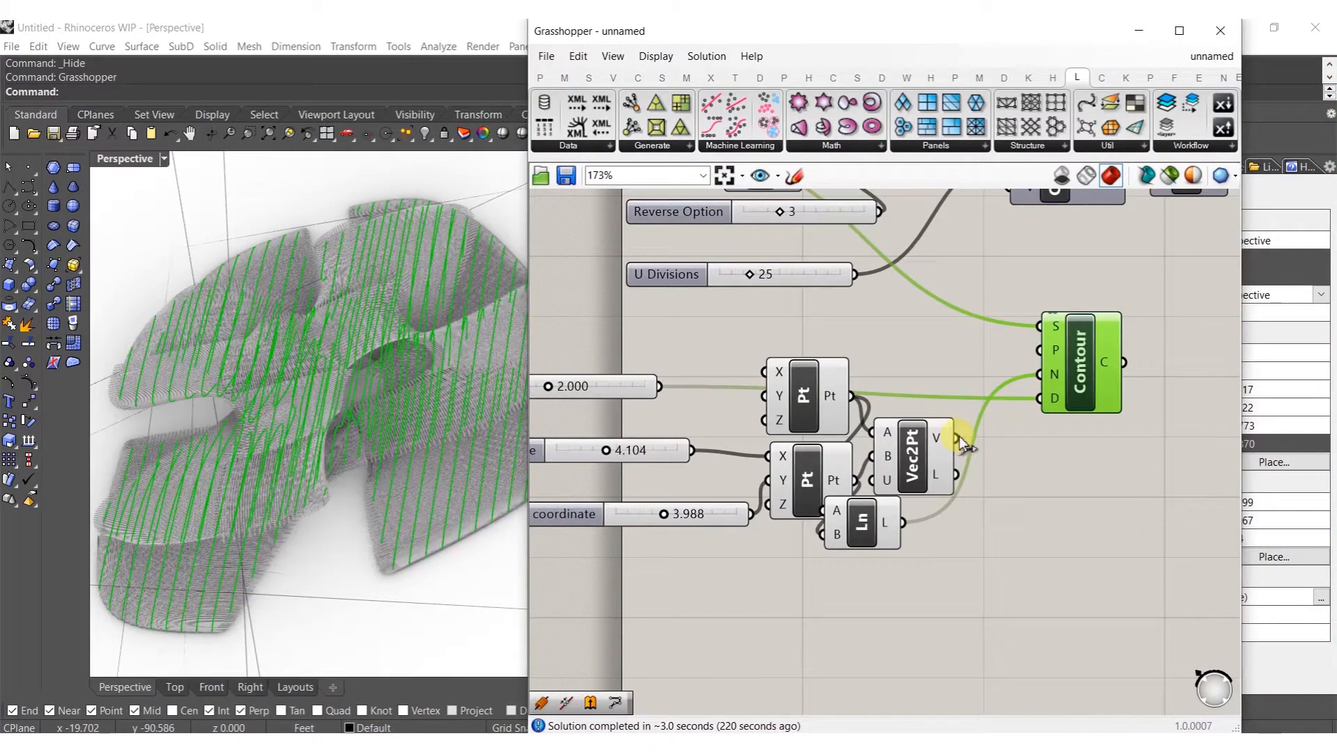
# Delete the Line component and reconnect the Vec2Pt component's V output to the Contour component's N input
pyautogui.click(861, 517)
pyautogui.press('Delete')
# Left-align the Distance, X coordinate and Y coordinate sliders and place the two coordinate sliders directly beneath each other
pyautogui.moveTo(642, 590); pyautogui.dragTo(758, 595, button='right')
pyautogui.moveTo(757, 596); pyautogui.dragTo(715, 370)
pyautogui.click(701, 370)
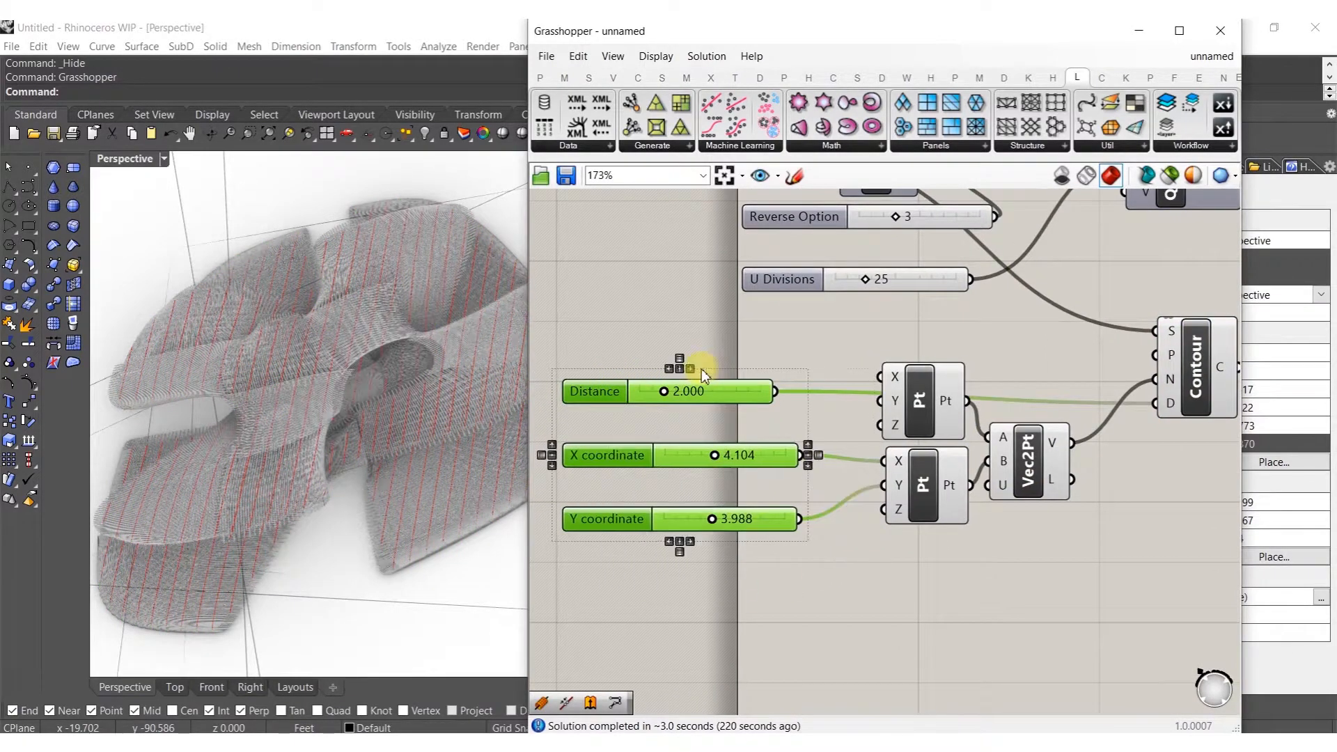
pyautogui.click(735, 534)
pyautogui.moveTo(745, 520); pyautogui.dragTo(771, 458)
pyautogui.keyDown('shift'); pyautogui.click(778, 463); pyautogui.keyUp('shift')
# Move the Brep, Reverse Option and U Divisions components outward and left-align them with the contour sliders
pyautogui.scroll(-3, 786, 459)
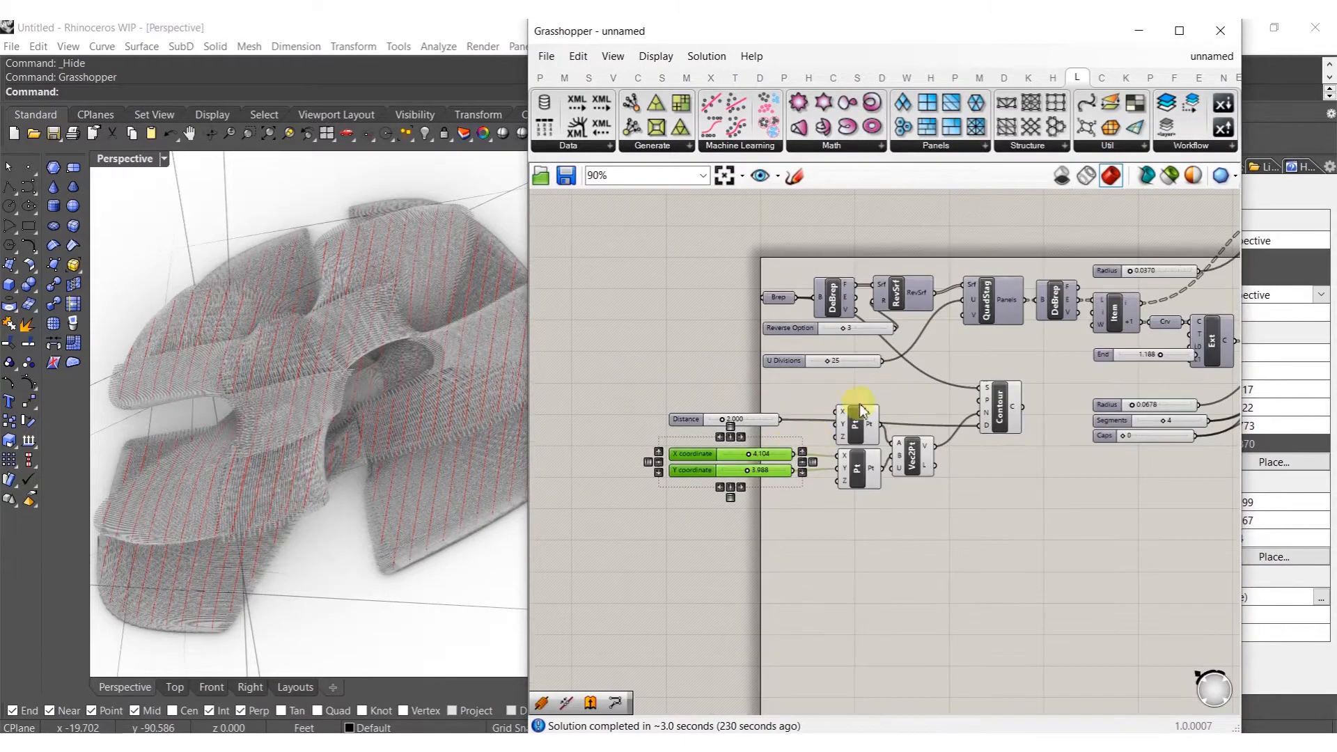
pyautogui.moveTo(808, 391); pyautogui.dragTo(771, 326)
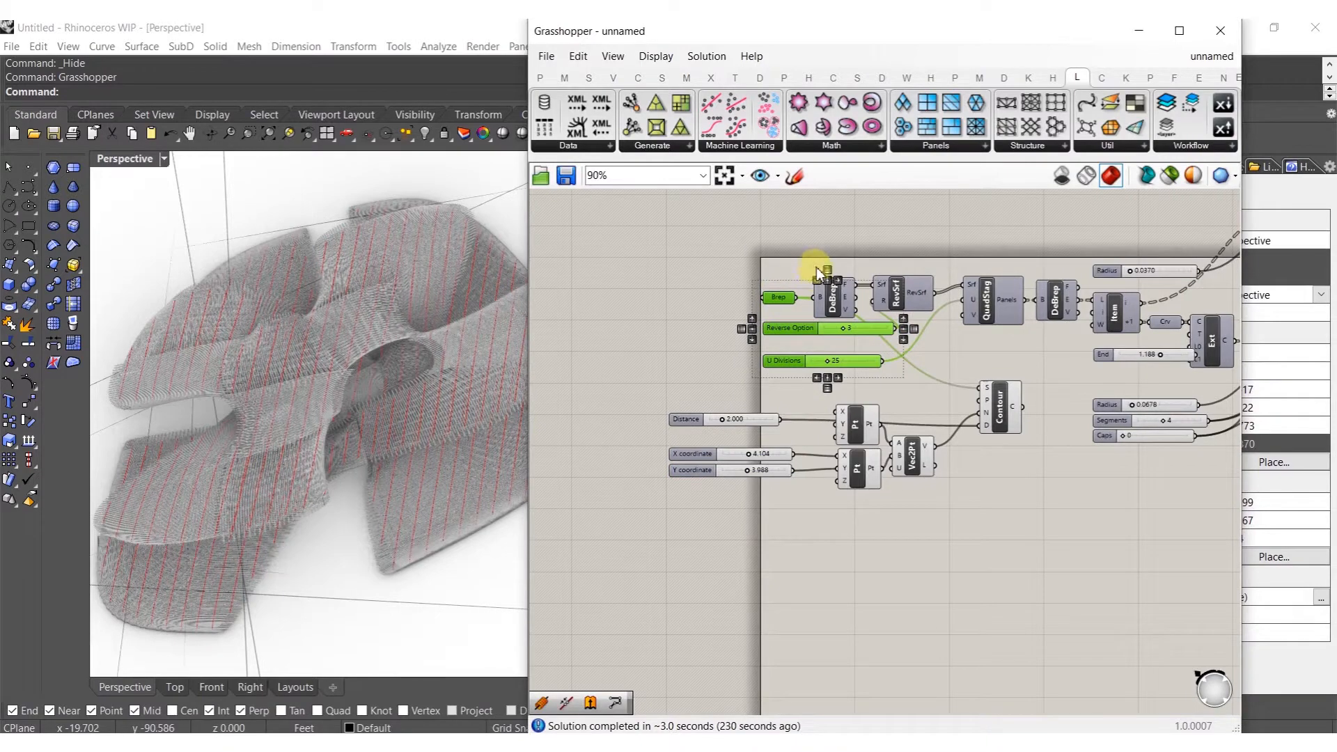
pyautogui.moveTo(782, 361); pyautogui.dragTo(713, 356)
pyautogui.moveTo(758, 230); pyautogui.dragTo(693, 487)
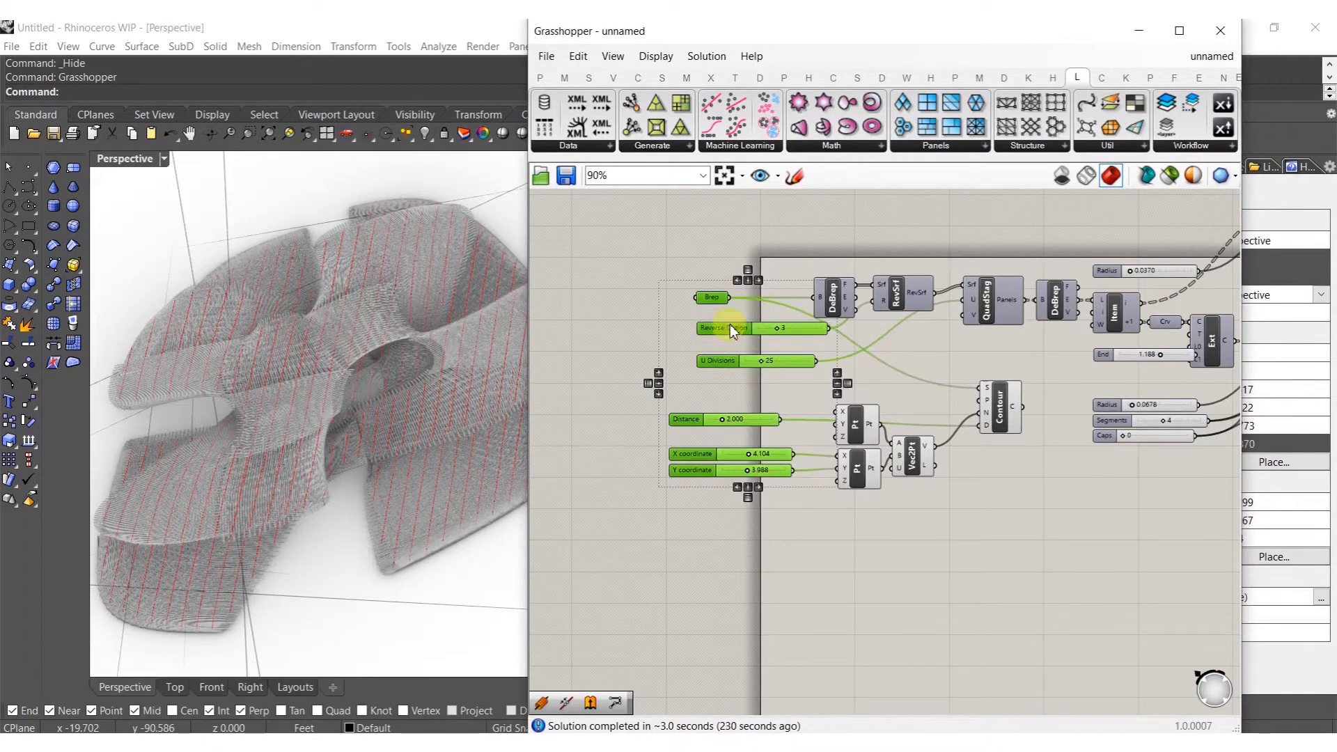
pyautogui.click(737, 281)
pyautogui.click(716, 249)
# Move the Contour component closer to the Vec2Pt component and shift the whole contour group lower on the canvas
pyautogui.moveTo(296, 476); pyautogui.dragTo(335, 270, button='right')
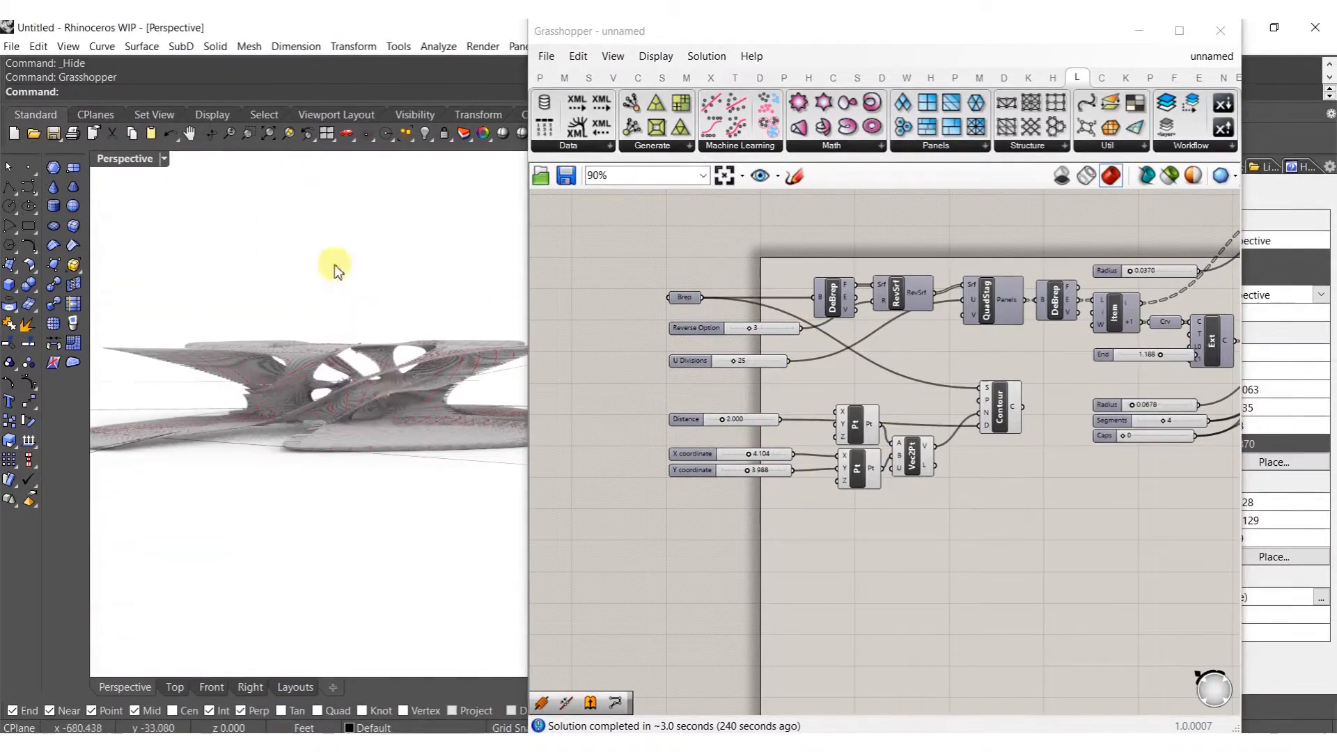
pyautogui.moveTo(397, 397); pyautogui.dragTo(431, 474, button='right')
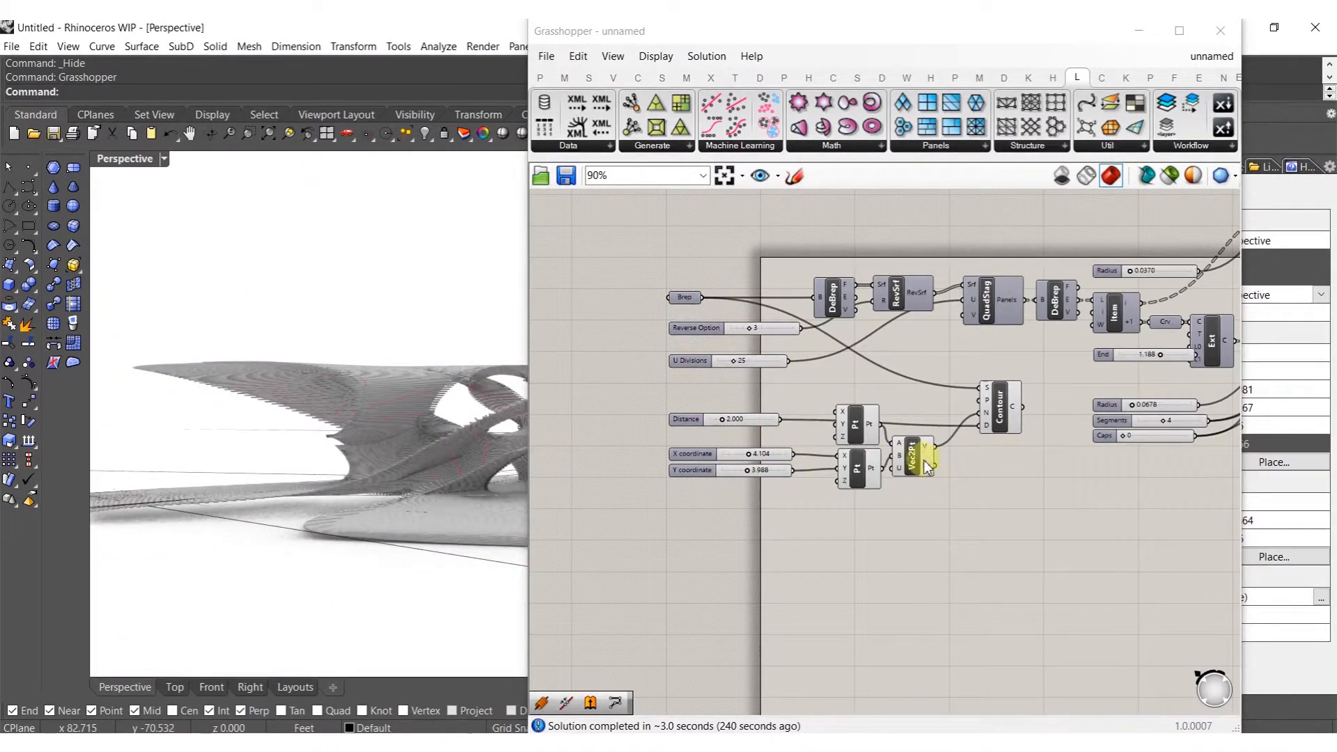
pyautogui.moveTo(1007, 407)
pyautogui.mouseDown()
pyautogui.moveTo(974, 409)
pyautogui.moveTo(985, 409)
pyautogui.mouseUp()
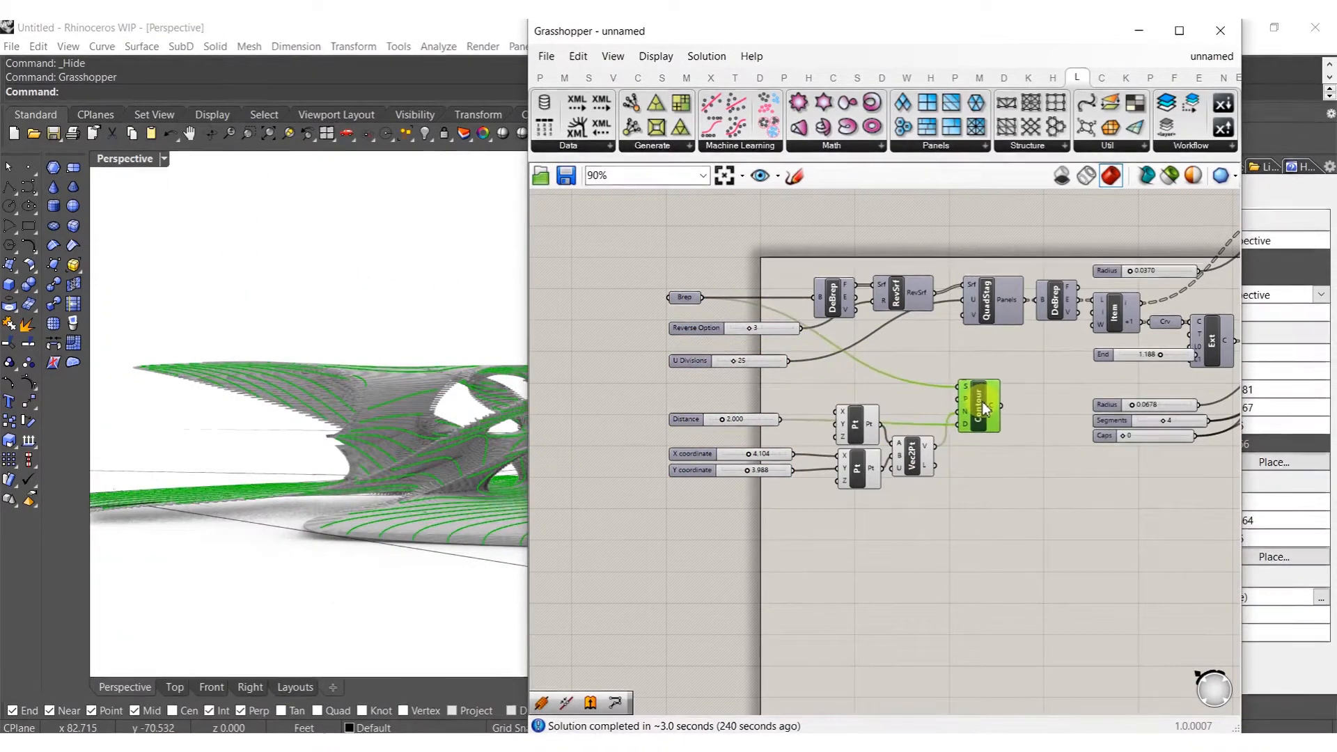
pyautogui.moveTo(1000, 515); pyautogui.dragTo(689, 365)
pyautogui.moveTo(931, 409); pyautogui.dragTo(847, 368, button='right')
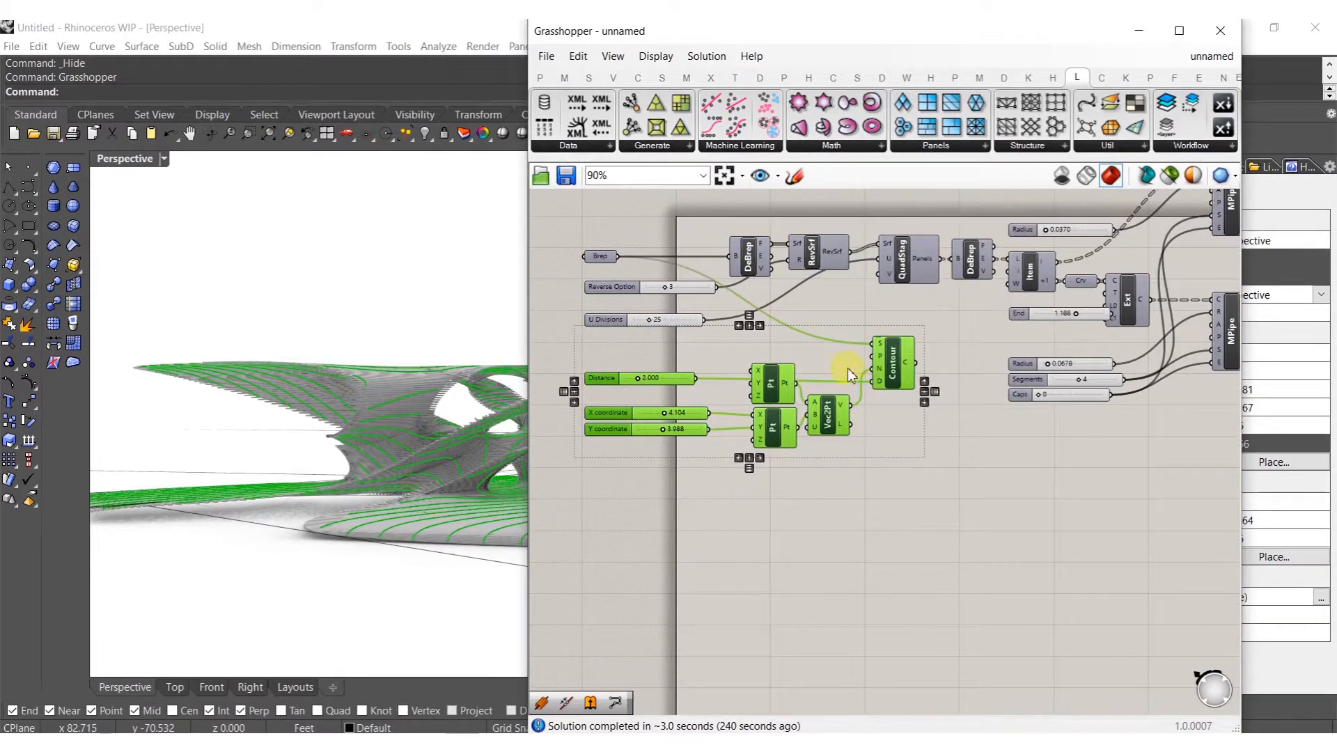
pyautogui.moveTo(891, 361); pyautogui.dragTo(891, 473)
# Add a RandomSplit component, connect the Contour component's C output to its L input, and flatten that input
pyautogui.doubleClick(964, 487)
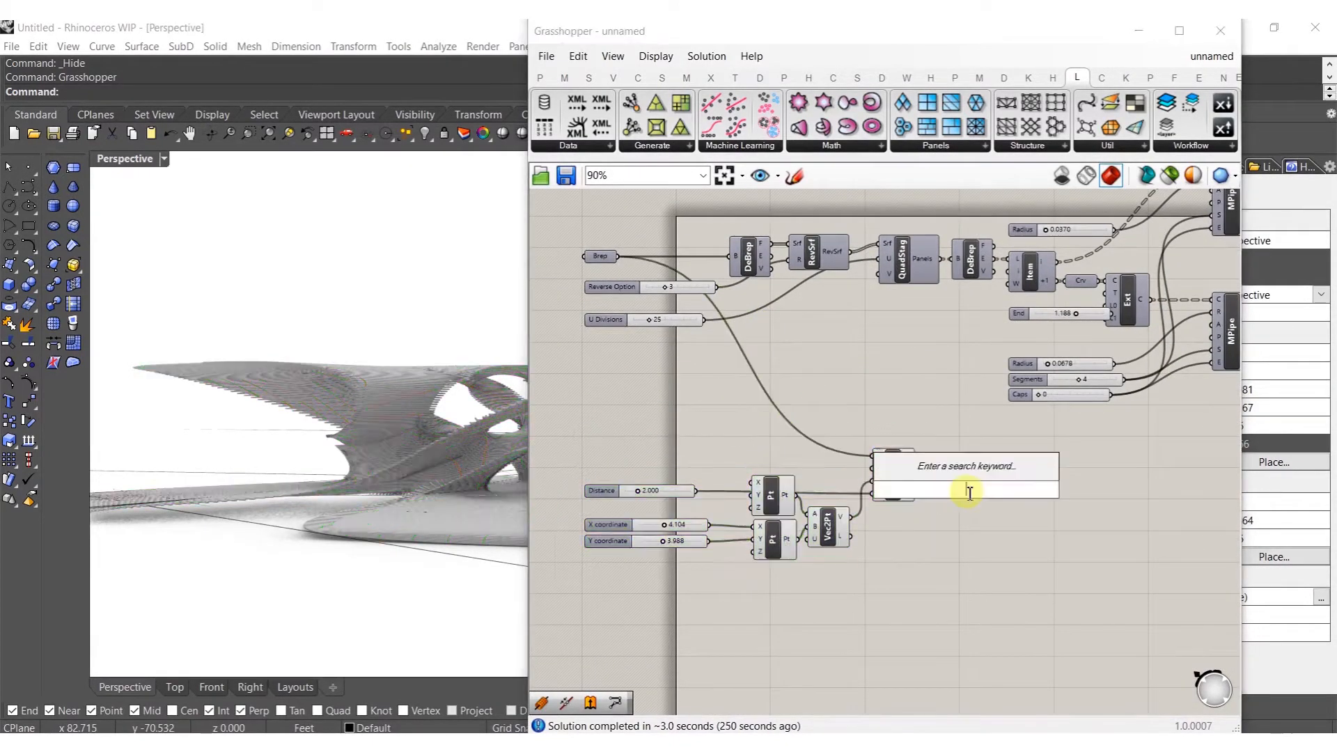
pyautogui.write('ran')
pyautogui.click(963, 426)
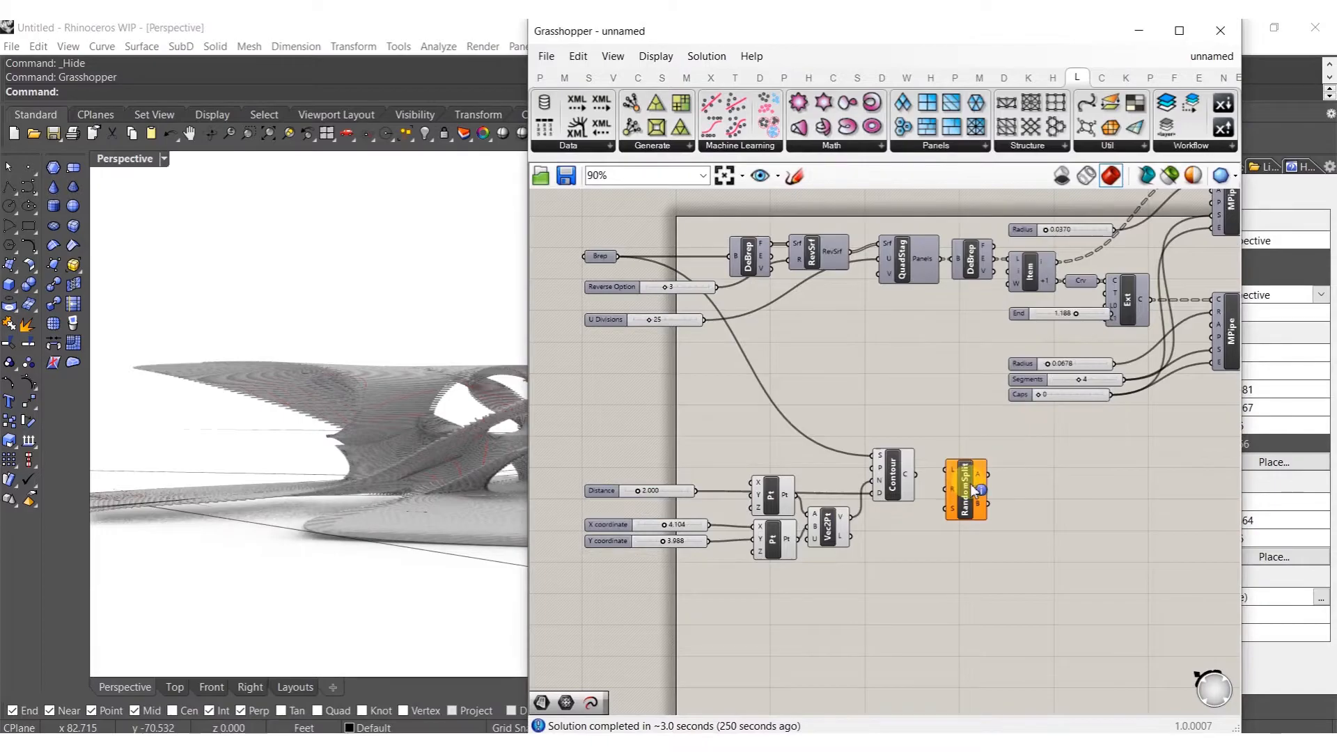
pyautogui.scroll(4, 973, 489)
pyautogui.moveTo(886, 483)
pyautogui.mouseDown()
pyautogui.moveTo(960, 486)
pyautogui.moveTo(935, 495)
pyautogui.mouseUp()
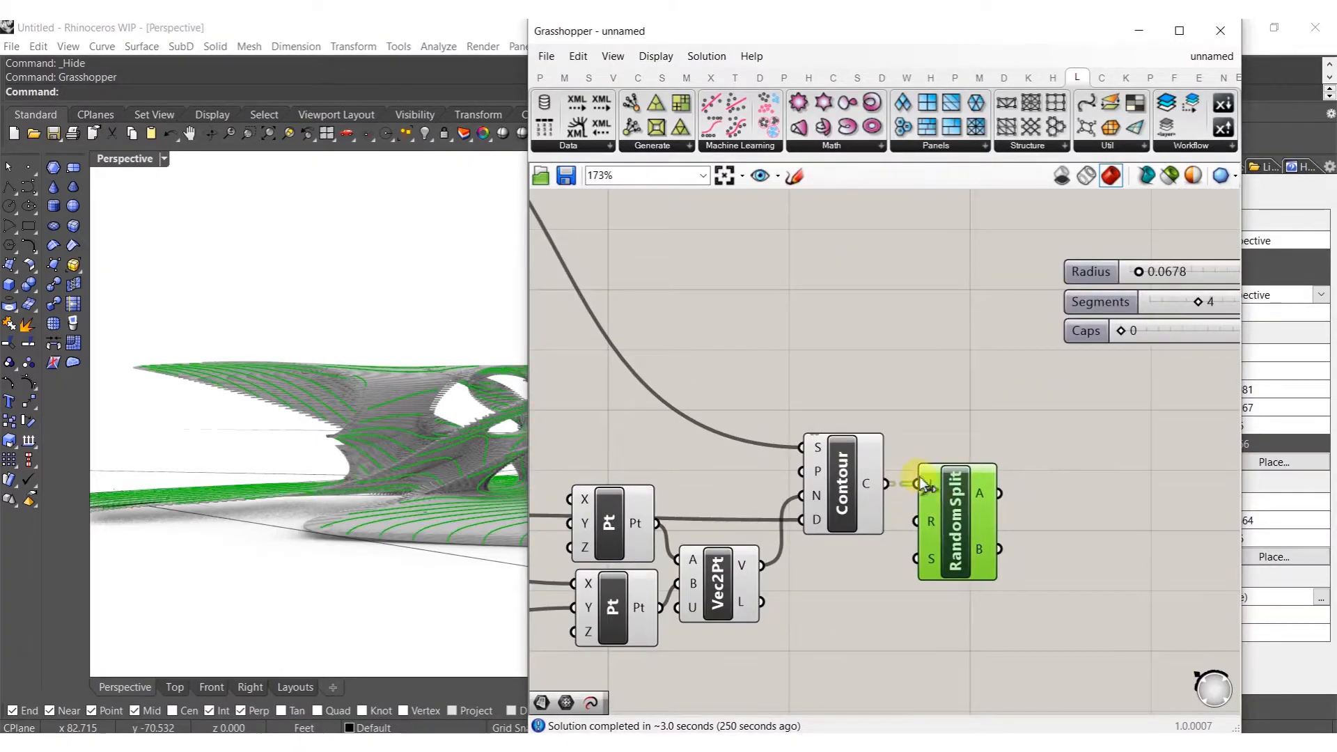
pyautogui.rightClick(927, 487)
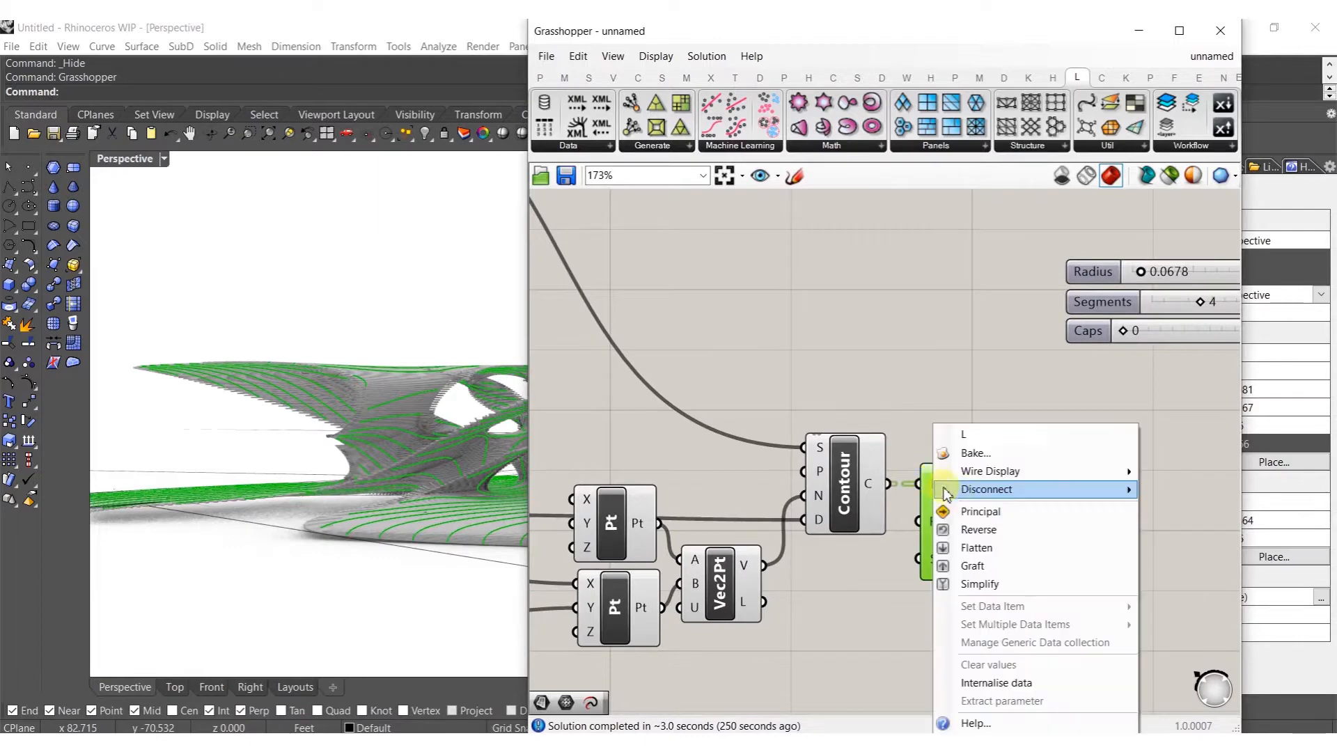
pyautogui.click(975, 549)
# Add a Curve parameter and connect it to the RandomSplit component's A output
pyautogui.moveTo(1062, 496); pyautogui.dragTo(987, 495, button='right')
pyautogui.doubleClick(990, 491)
pyautogui.write('cur')
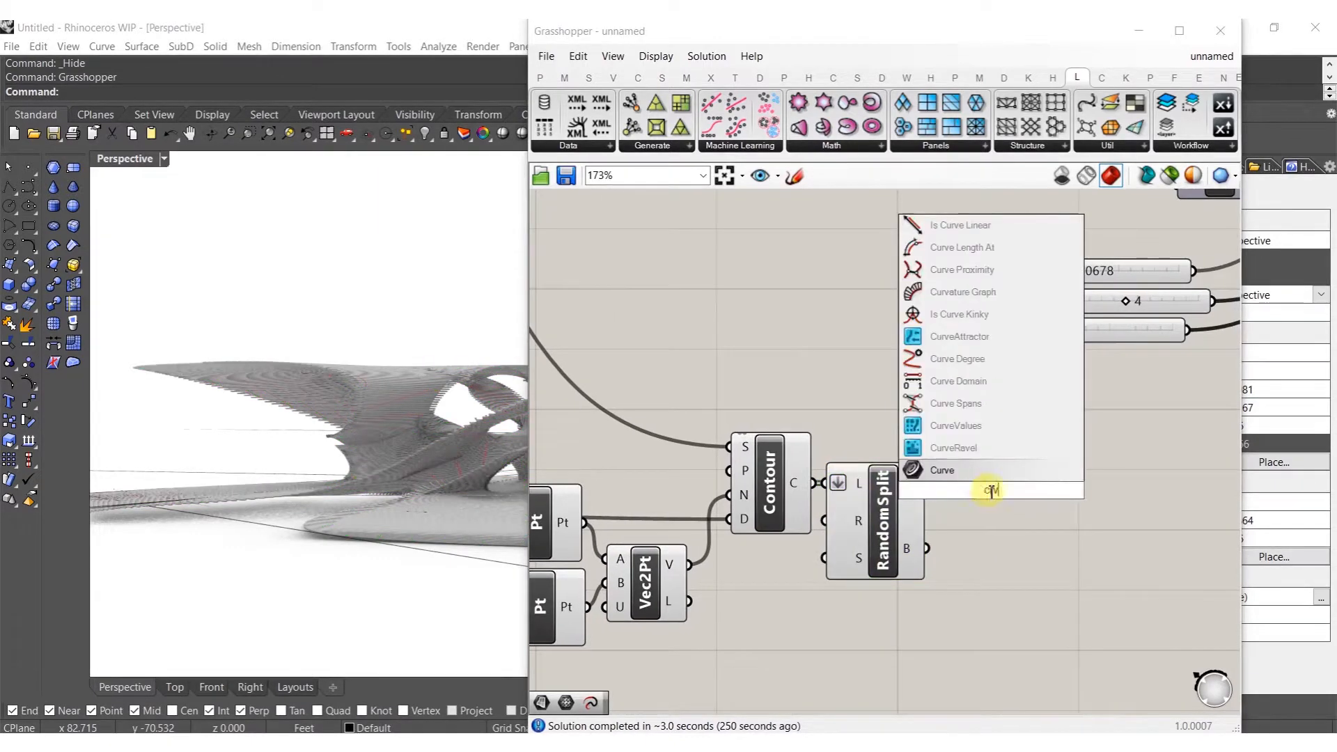
pyautogui.click(968, 474)
pyautogui.click(980, 495)
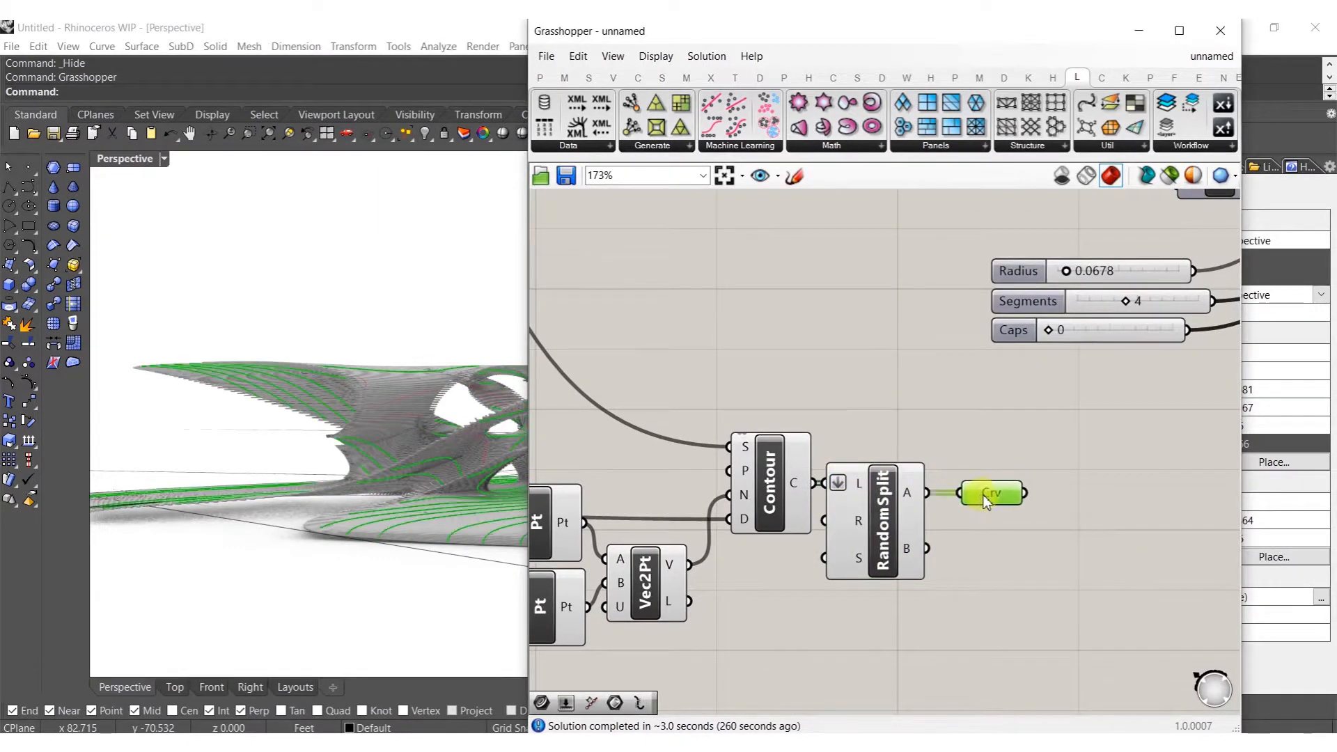
# Turn off the preview of the Brep input, point, vector, Contour and RandomSplit components, leaving the Curve parameter visible
pyautogui.moveTo(945, 526); pyautogui.dragTo(996, 499, button='right')
pyautogui.moveTo(963, 603); pyautogui.dragTo(759, 372)
pyautogui.moveTo(779, 464); pyautogui.dragTo(1071, 419, button='right')
pyautogui.scroll(-3, 1071, 419)
pyautogui.moveTo(1059, 323); pyautogui.dragTo(838, 457)
pyautogui.scroll(-2, 839, 457)
pyautogui.middleClick(816, 314)
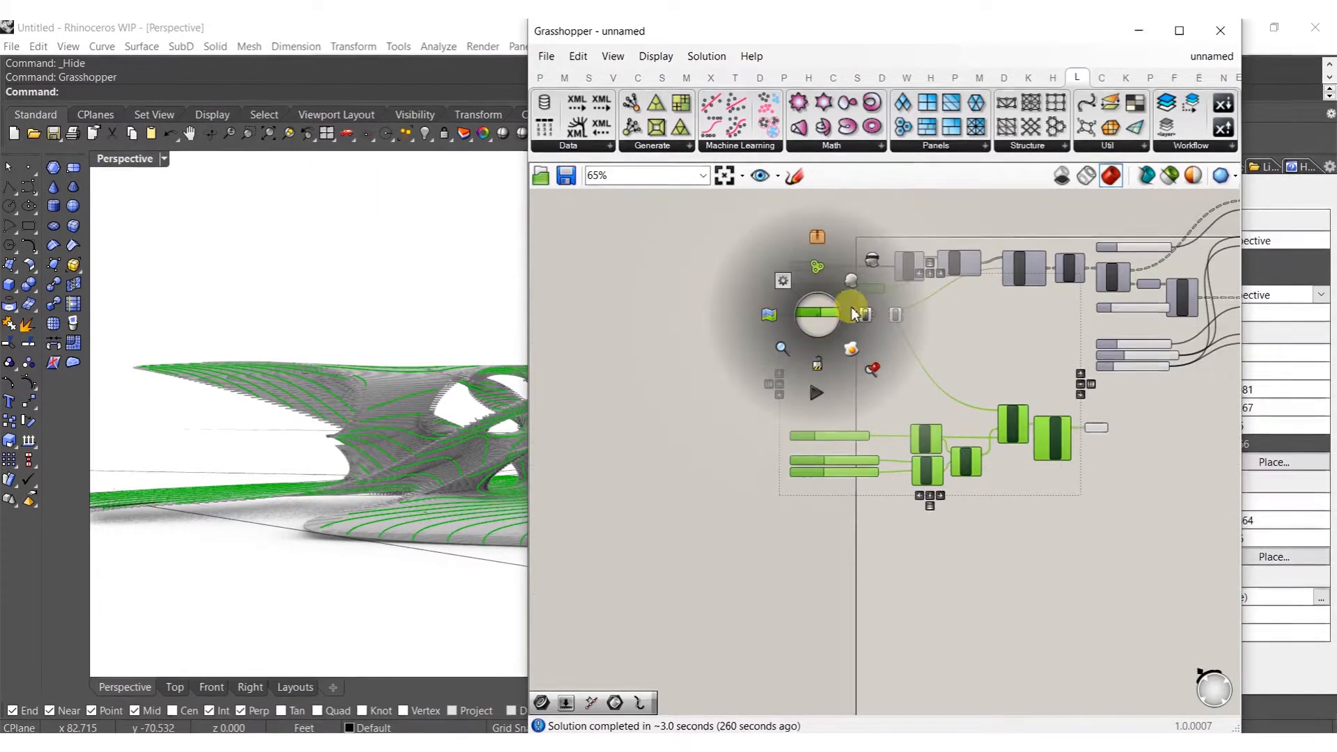
pyautogui.click(879, 281)
pyautogui.moveTo(945, 420); pyautogui.dragTo(945, 474, button='right')
pyautogui.click(1122, 569)
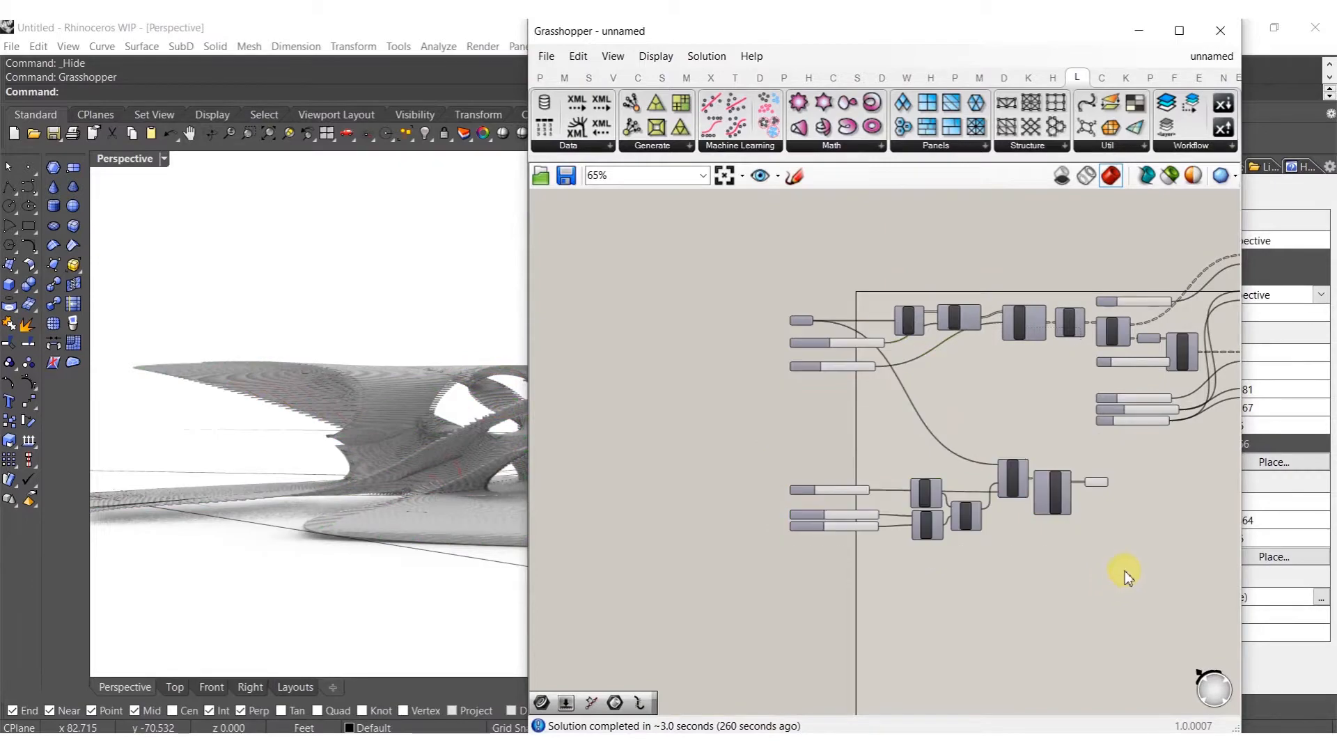
# Highlight the split contour curves on the model and lower the Distance slider to 0.794
pyautogui.click(1099, 483)
pyautogui.moveTo(319, 449); pyautogui.dragTo(270, 489, button='right')
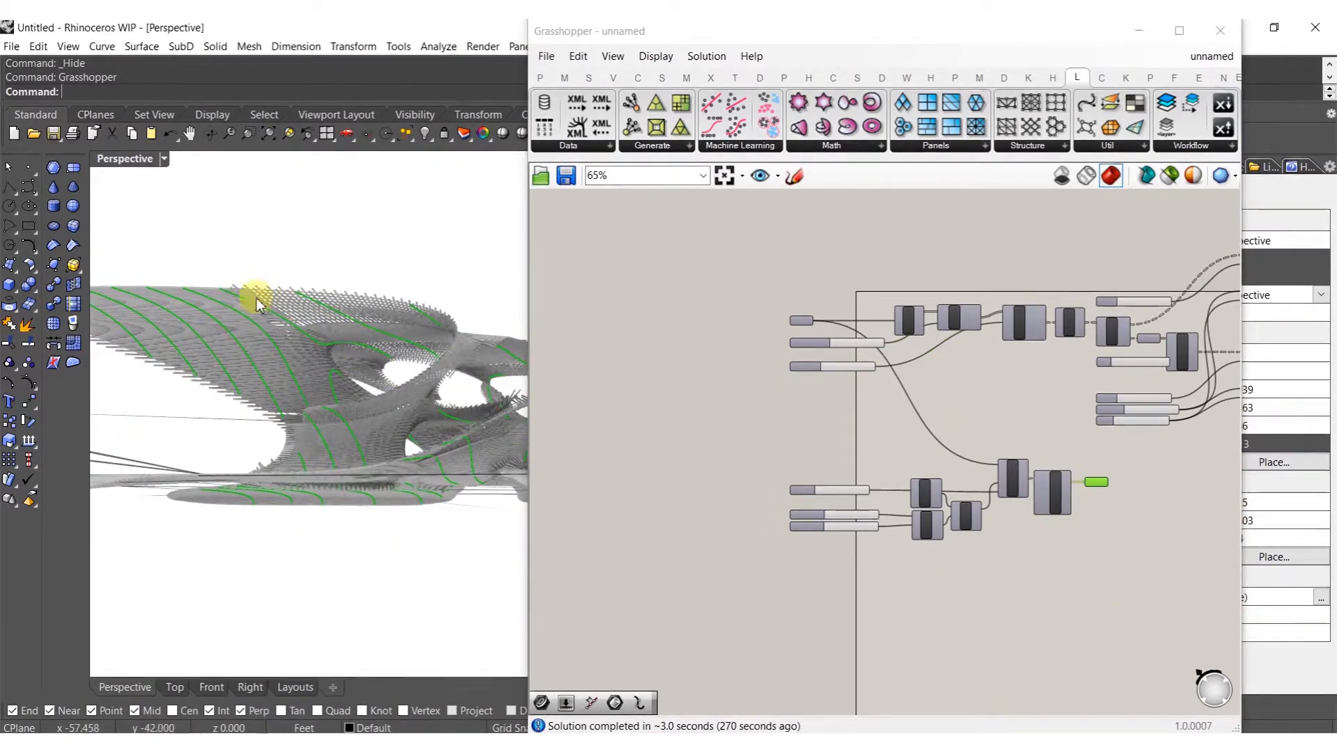
pyautogui.scroll(5, 936, 517)
pyautogui.scroll(7, 635, 459)
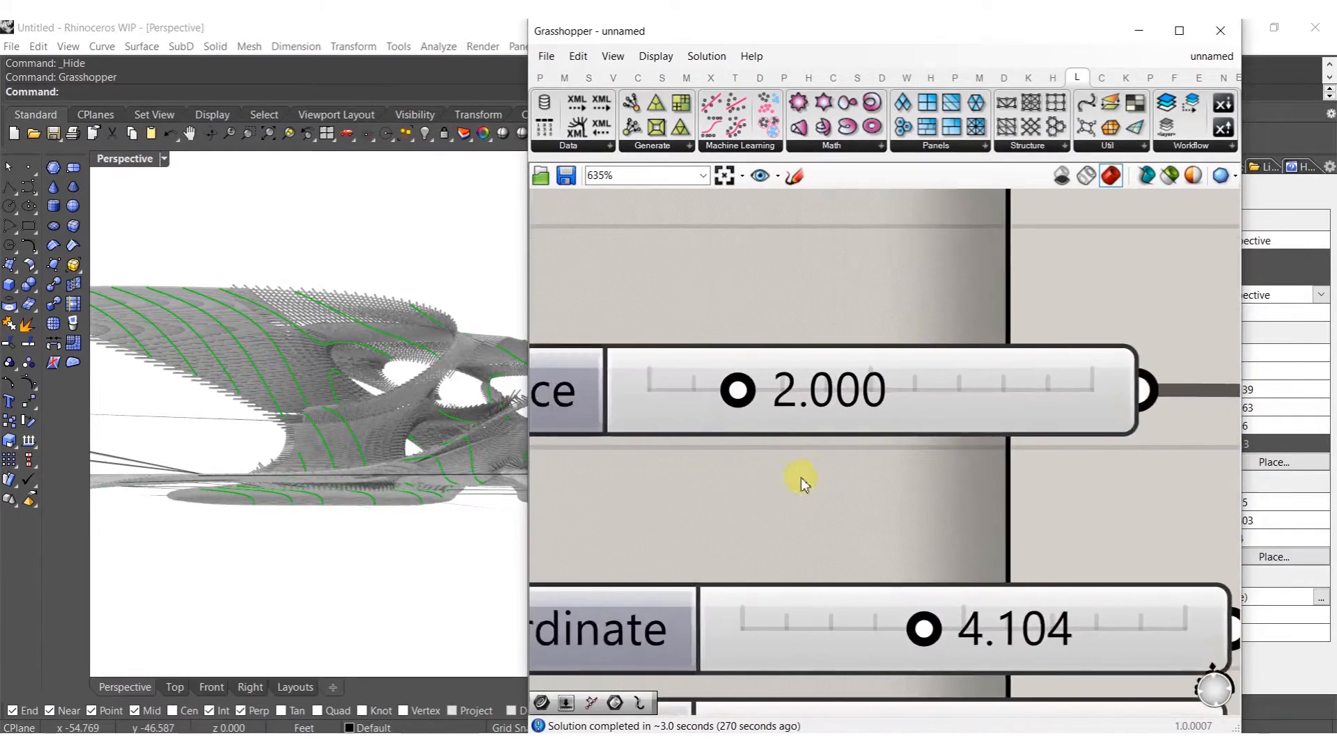
pyautogui.scroll(3, 752, 388)
pyautogui.moveTo(761, 397); pyautogui.dragTo(576, 402)
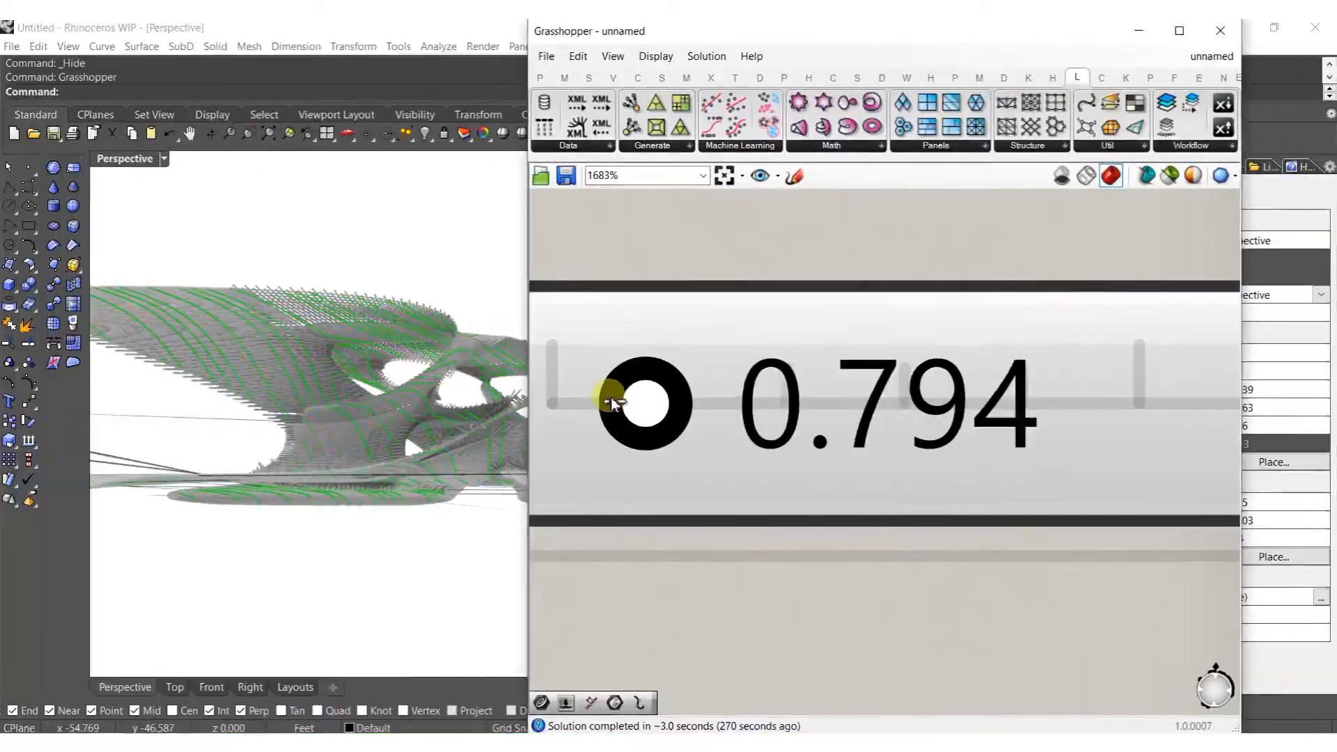
# Duplicate the RandomSplit and Curve components and feed the first Curve parameter into the copied RandomSplit's L input
pyautogui.moveTo(476, 387); pyautogui.dragTo(761, 408, button='right')
pyautogui.scroll(-15, 766, 404)
pyautogui.moveTo(1024, 435); pyautogui.dragTo(796, 442, button='right')
pyautogui.scroll(5, 978, 398)
pyautogui.moveTo(944, 530); pyautogui.dragTo(791, 338)
pyautogui.moveTo(778, 446); pyautogui.dragTo(1067, 424)
pyautogui.moveTo(968, 419); pyautogui.dragTo(1007, 401)
# Turn off the preview of the intermediate Curve parameter between the two RandomSplit components
pyautogui.moveTo(1066, 606); pyautogui.dragTo(952, 606, button='right')
pyautogui.moveTo(952, 606); pyautogui.dragTo(823, 425)
pyautogui.middleClick(826, 409)
pyautogui.click(884, 358)
# Replace the intermediate Curve parameter with a direct A-to-L connection and move the second RandomSplit and its Curve parameter closer
pyautogui.moveTo(715, 420); pyautogui.dragTo(751, 421)
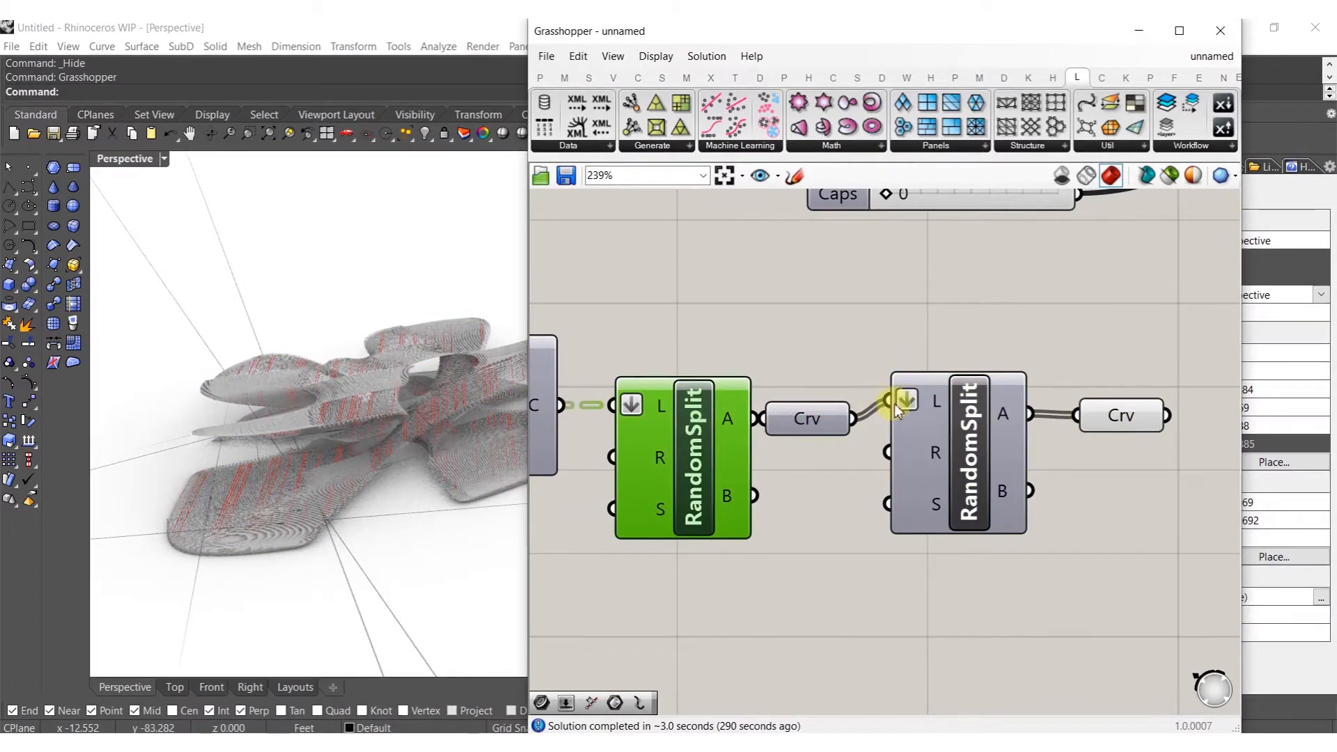
pyautogui.click(806, 416)
pyautogui.press('Delete')
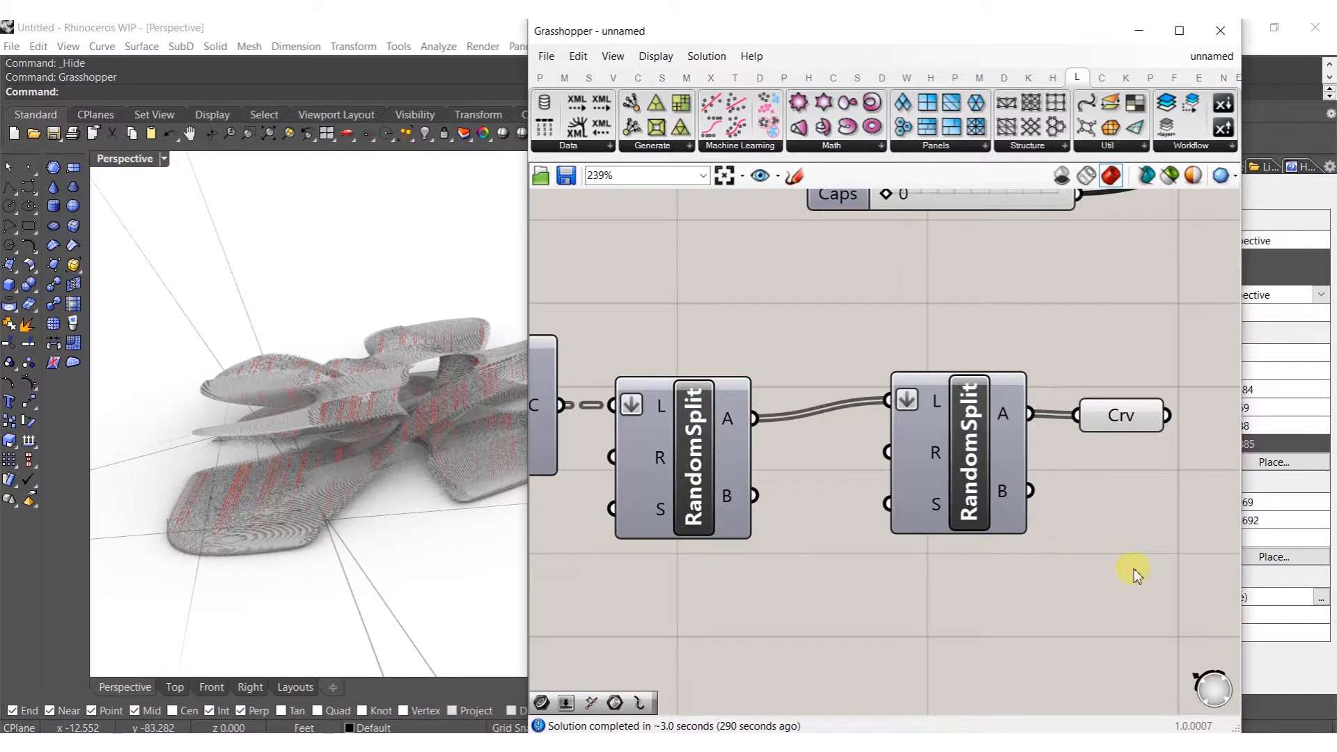
pyautogui.moveTo(1134, 569); pyautogui.dragTo(882, 378)
pyautogui.moveTo(968, 440); pyautogui.dragTo(862, 460)
pyautogui.click(864, 391)
pyautogui.click(1016, 435)
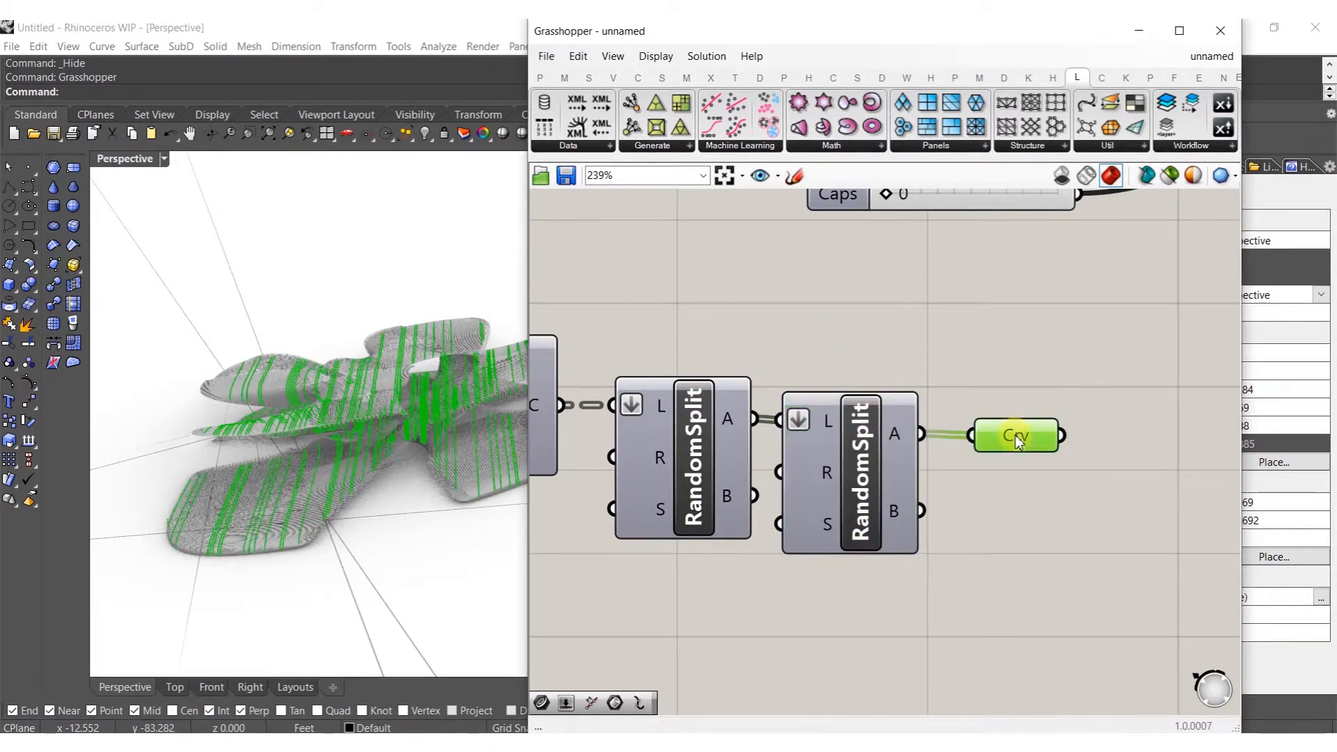
# Copy the upper MPipe and MJoin components down beside the contour branch and connect the Curve parameter to the copied MPipe's C input
pyautogui.moveTo(334, 448); pyautogui.dragTo(159, 550, button='right')
pyautogui.scroll(-8, 1045, 430)
pyautogui.moveTo(1086, 406); pyautogui.dragTo(879, 554, button='right')
pyautogui.scroll(4, 888, 543)
pyautogui.moveTo(1066, 352); pyautogui.dragTo(933, 617)
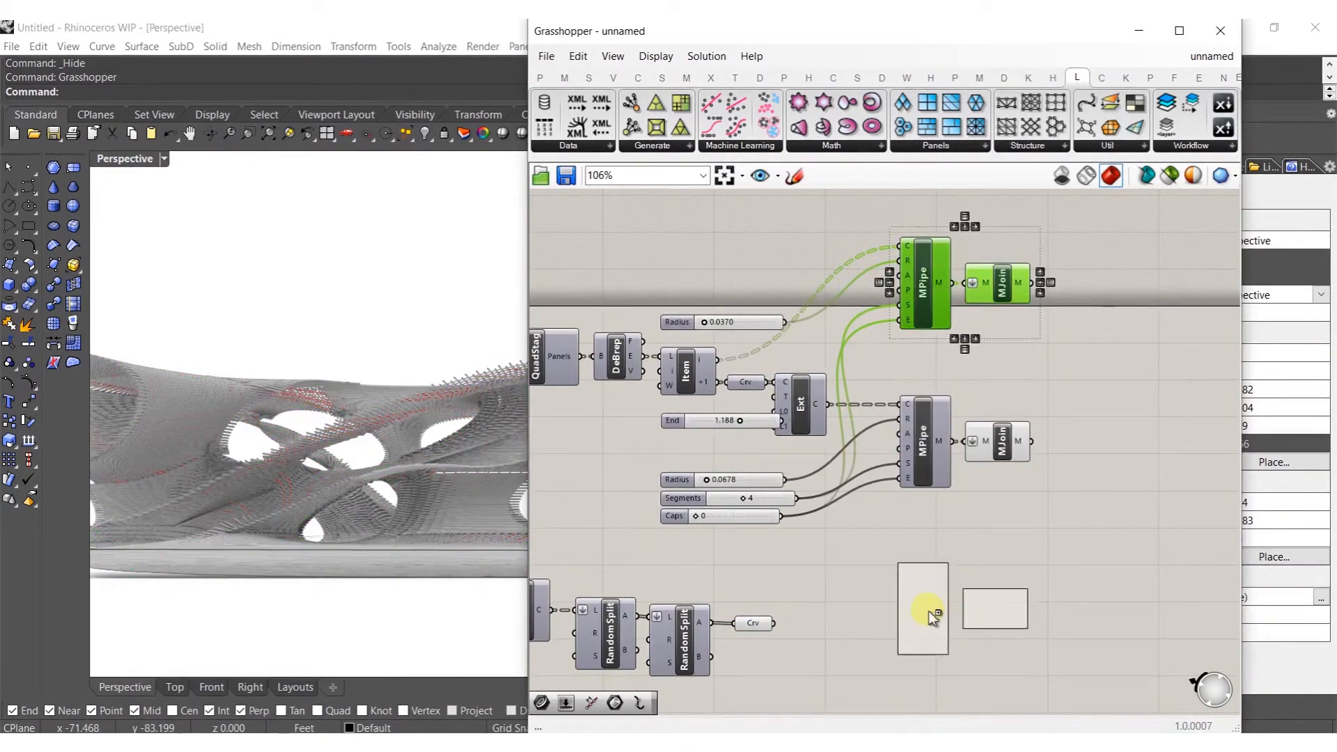
pyautogui.keyDown('alt'); pyautogui.moveTo(851, 662); pyautogui.dragTo(898, 596); pyautogui.keyUp('alt')
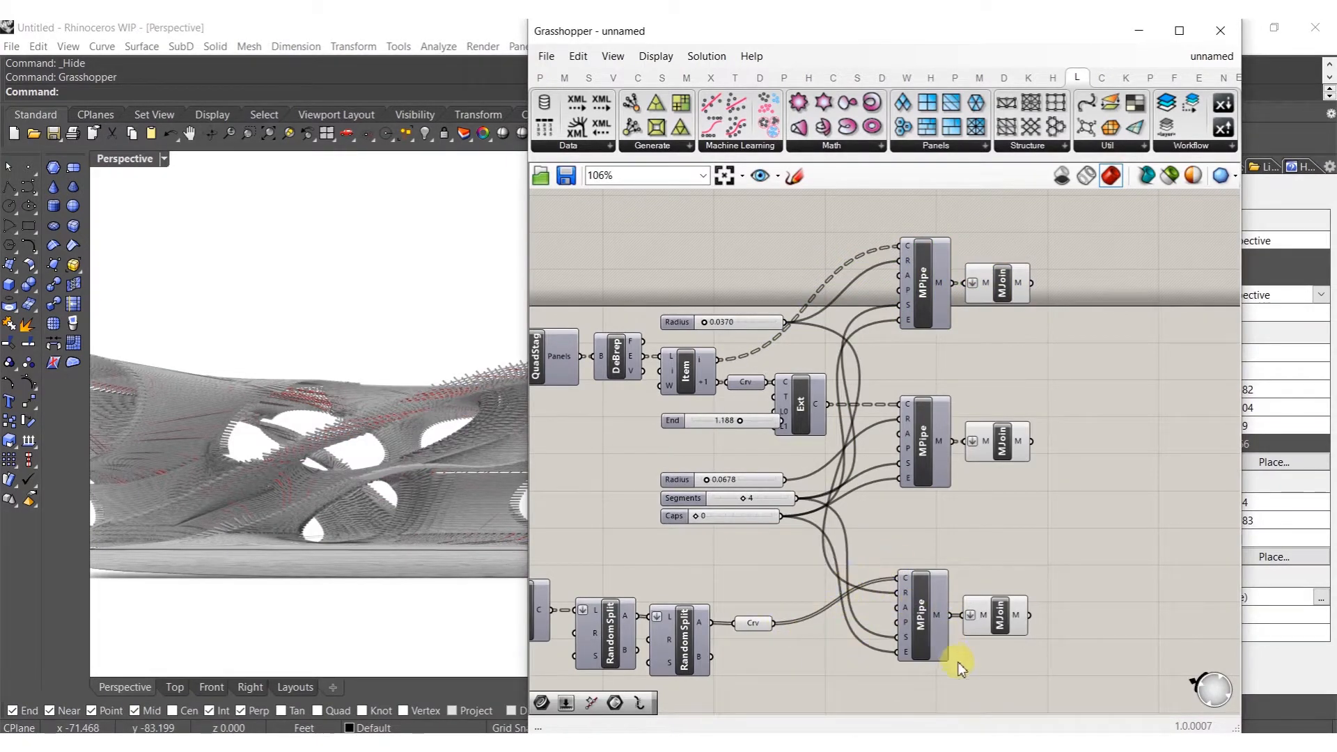
# Align the three MPipe components in one column and the three MJoin components in another
pyautogui.moveTo(957, 662); pyautogui.dragTo(918, 576, button='right')
pyautogui.moveTo(906, 642); pyautogui.dragTo(856, 224)
pyautogui.moveTo(863, 275); pyautogui.dragTo(872, 423, button='right')
pyautogui.click(883, 291)
pyautogui.moveTo(941, 500); pyautogui.dragTo(860, 409, button='right')
pyautogui.moveTo(966, 646); pyautogui.dragTo(879, 224)
pyautogui.moveTo(656, 530); pyautogui.dragTo(870, 485, button='right')
# Left-align the second RandomSplit with the pipe sliders and Item component, and place the Curve parameter just after it
pyautogui.click(842, 614)
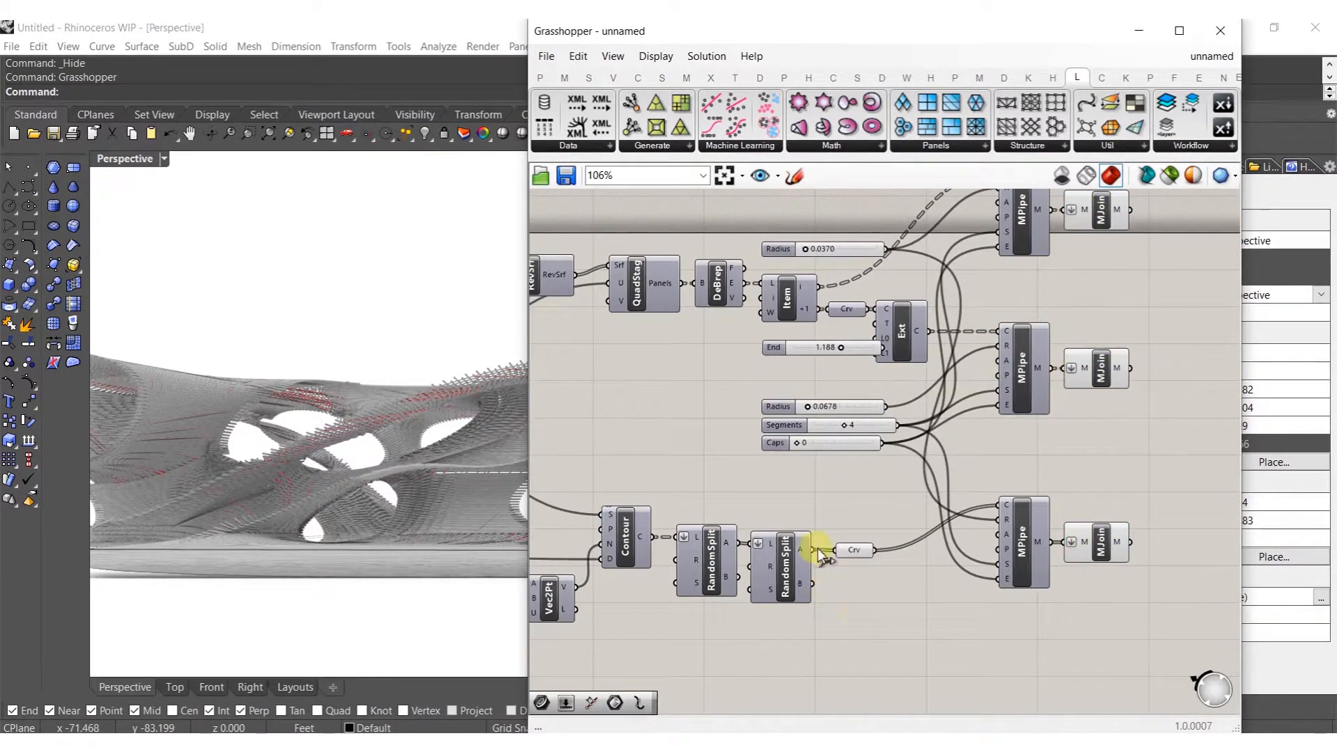
pyautogui.moveTo(825, 582)
pyautogui.mouseDown()
pyautogui.moveTo(782, 526)
pyautogui.moveTo(827, 561)
pyautogui.mouseUp()
pyautogui.keyDown('shift'); pyautogui.moveTo(807, 217); pyautogui.dragTo(770, 568); pyautogui.keyUp('shift')
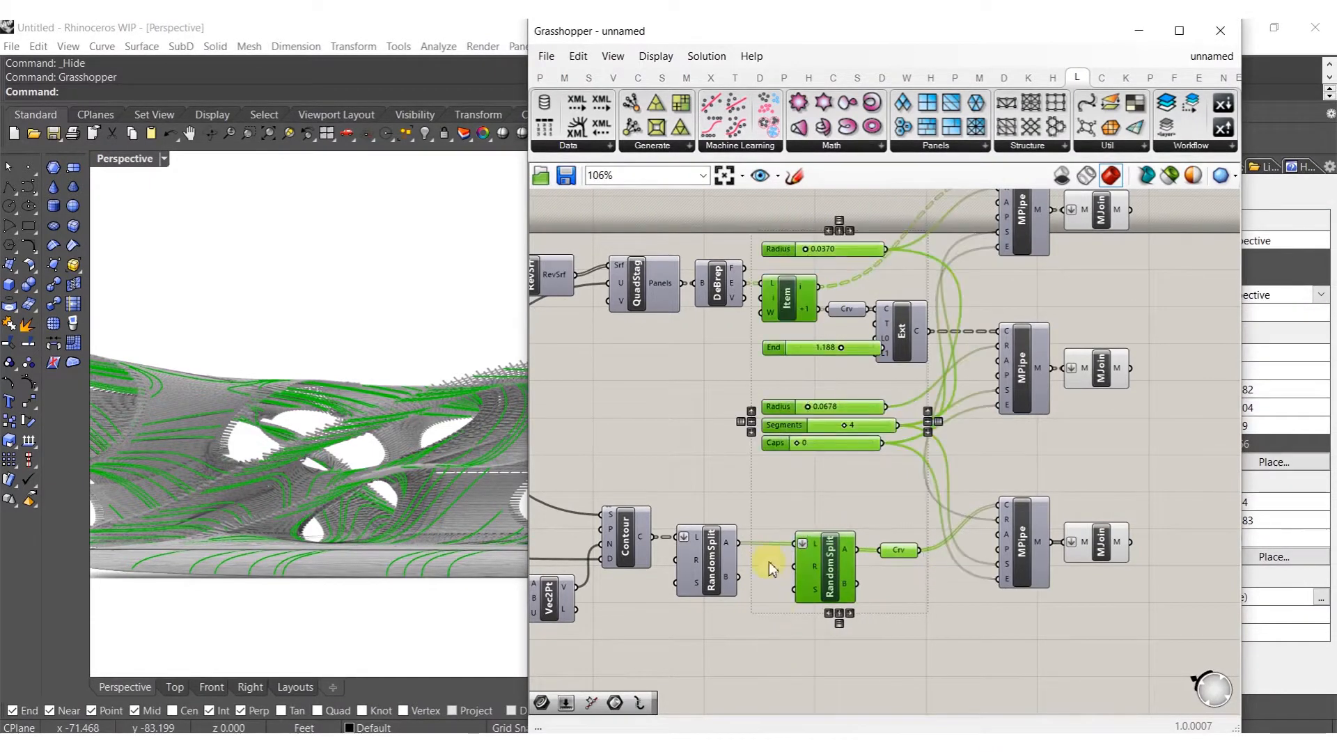
pyautogui.click(830, 231)
pyautogui.click(795, 469)
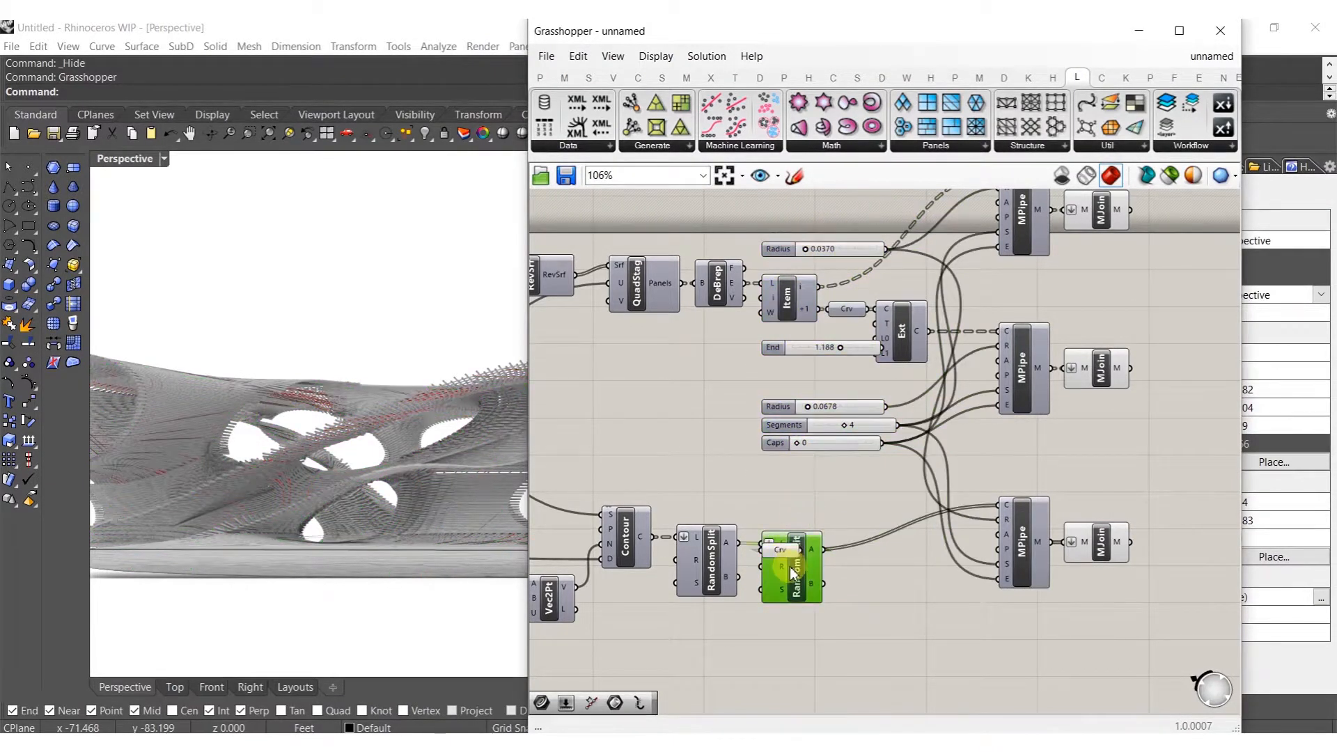
pyautogui.moveTo(800, 549); pyautogui.dragTo(820, 554)
pyautogui.click(856, 523)
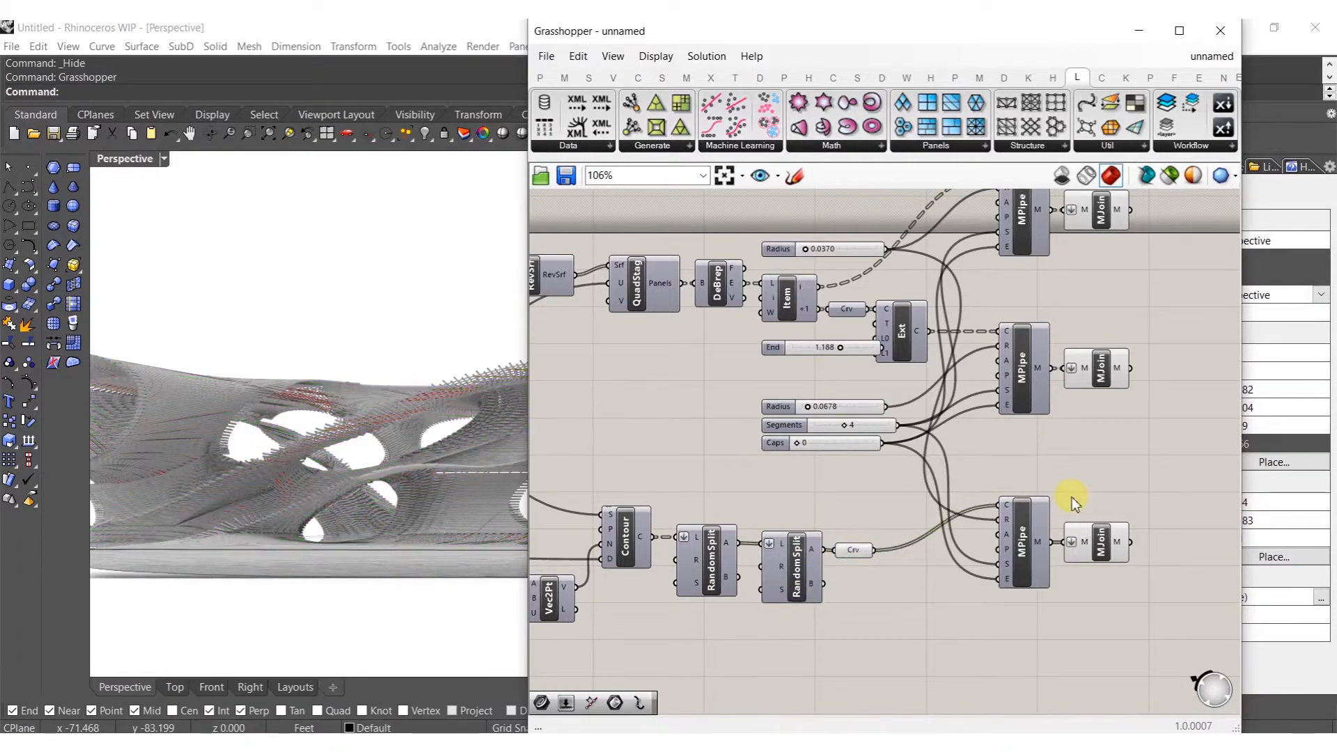
# Bake the contour branch's joined pipe mesh into Rhino and close the Grasshopper window
pyautogui.moveTo(1068, 502); pyautogui.dragTo(862, 487, button='right')
pyautogui.middleClick(856, 543)
pyautogui.click(885, 571)
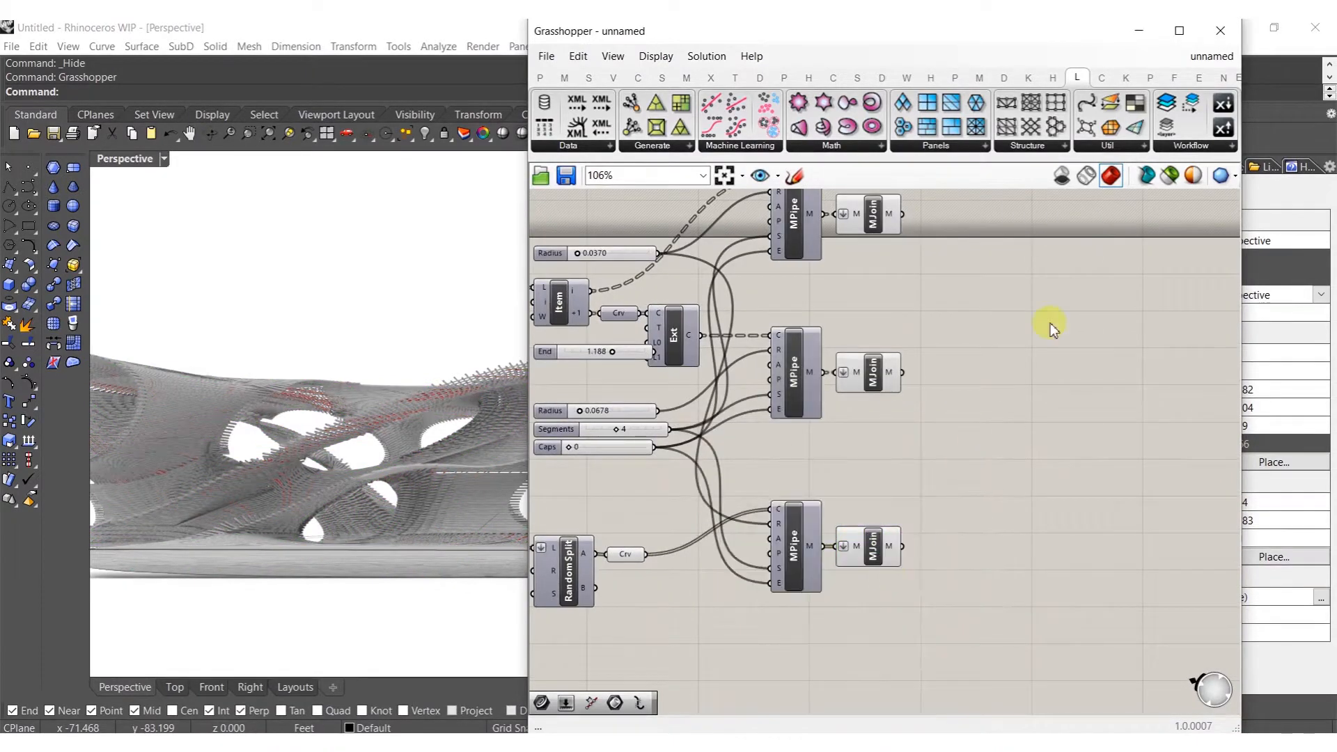
pyautogui.click(1231, 27)
# Set the Perspective viewport to the Shaded display mode
pyautogui.moveTo(488, 406)
pyautogui.keyDown('shift'); pyautogui.mouseDown(button='right')
pyautogui.moveTo(565, 307)
pyautogui.moveTo(566, 417)
pyautogui.moveTo(612, 427)
pyautogui.moveTo(522, 322)
pyautogui.moveTo(587, 356)
pyautogui.moveTo(854, 418)
pyautogui.moveTo(725, 424)
pyautogui.moveTo(675, 445)
pyautogui.moveTo(665, 414)
pyautogui.moveTo(600, 457)
pyautogui.moveTo(541, 437)
pyautogui.moveTo(439, 439)
pyautogui.moveTo(681, 541)
pyautogui.moveTo(681, 417)
pyautogui.moveTo(665, 430)
pyautogui.moveTo(717, 337)
pyautogui.moveTo(796, 508)
pyautogui.mouseUp(button='right'); pyautogui.keyUp('shift')
pyautogui.middleClick(566, 418)
pyautogui.scroll(8, 639, 425)
pyautogui.scroll(-4, 642, 434)
pyautogui.click(702, 417)
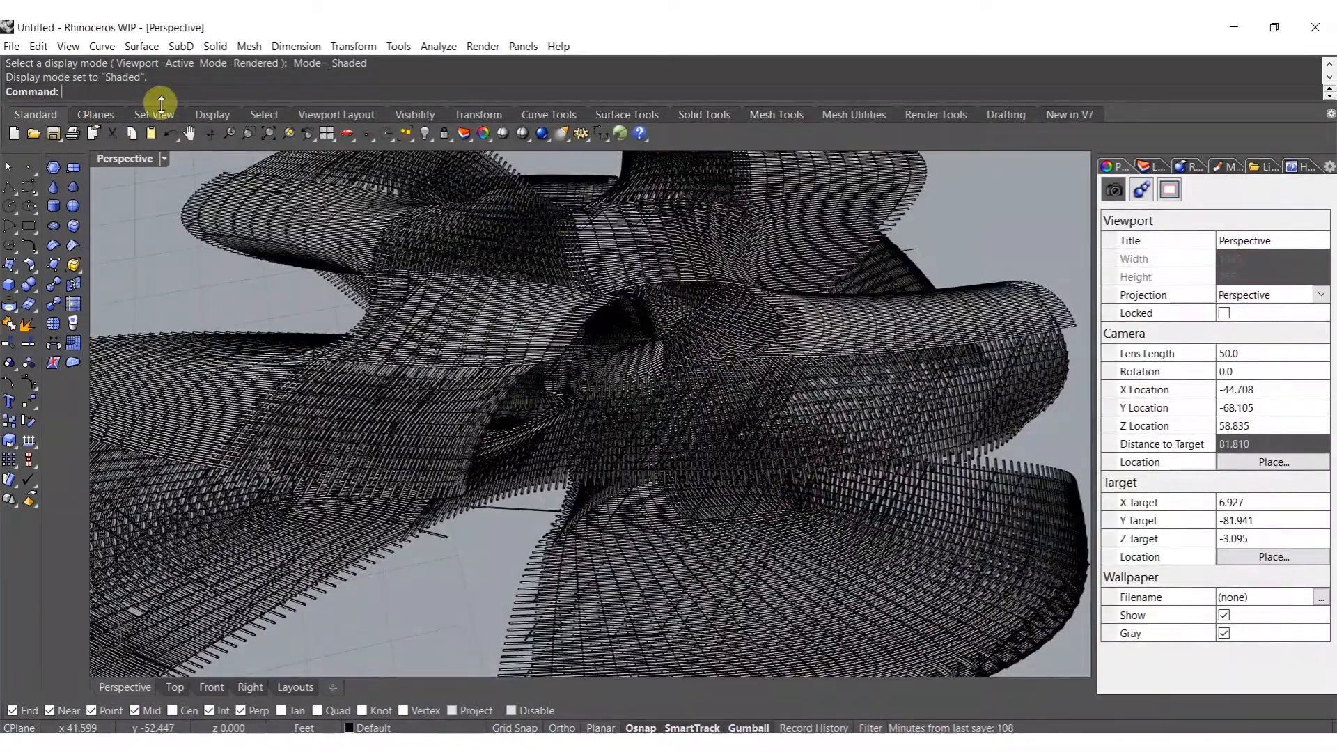
# Select the last created pipe mesh and change its object layer to GRASS
pyautogui.click(249, 120)
pyautogui.moveTo(468, 383); pyautogui.dragTo(446, 279, button='right')
pyautogui.click(1152, 167)
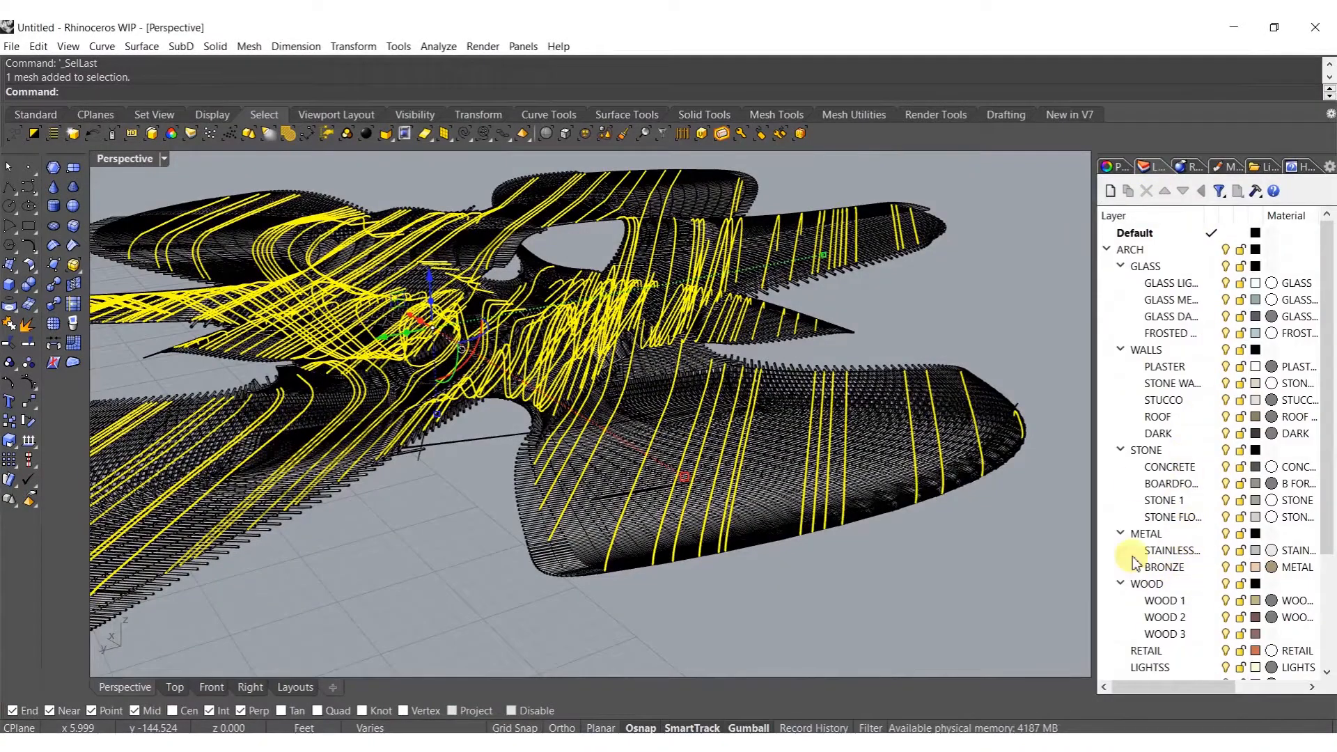
pyautogui.scroll(-3, 1167, 485)
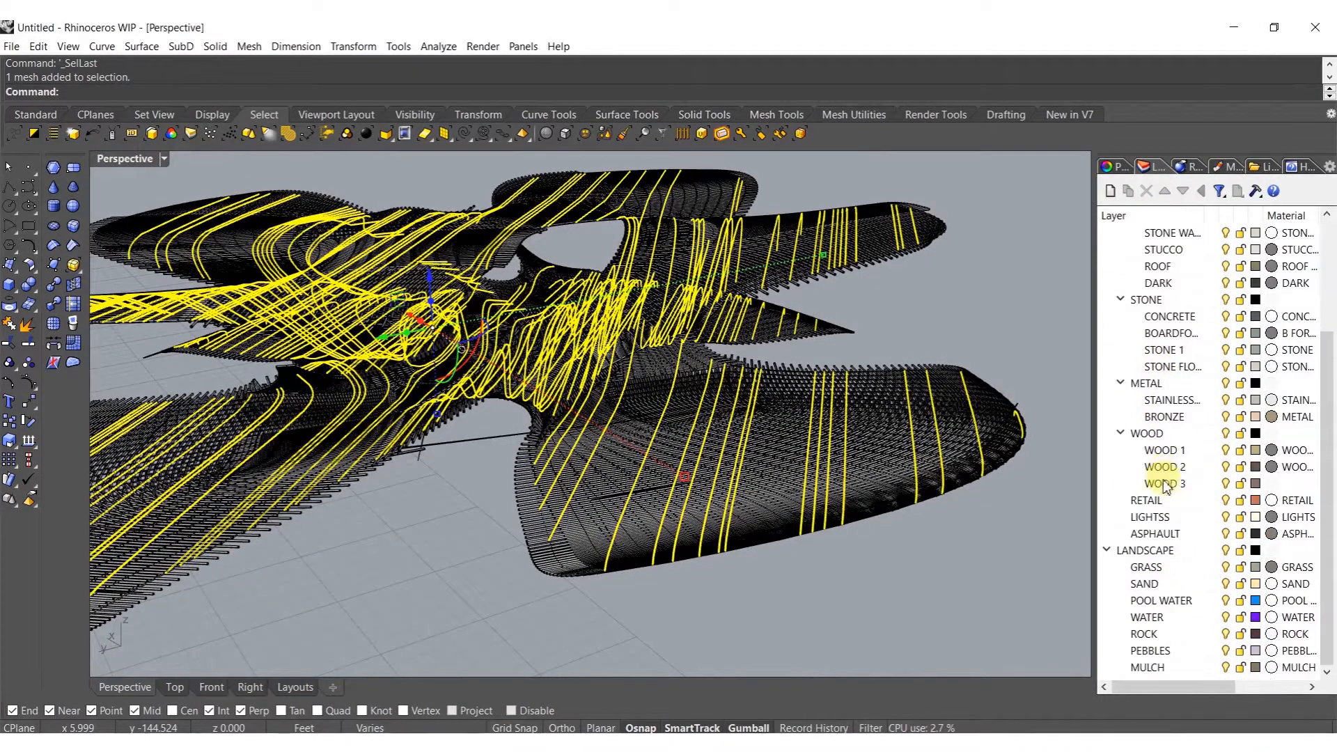
pyautogui.rightClick(1149, 569)
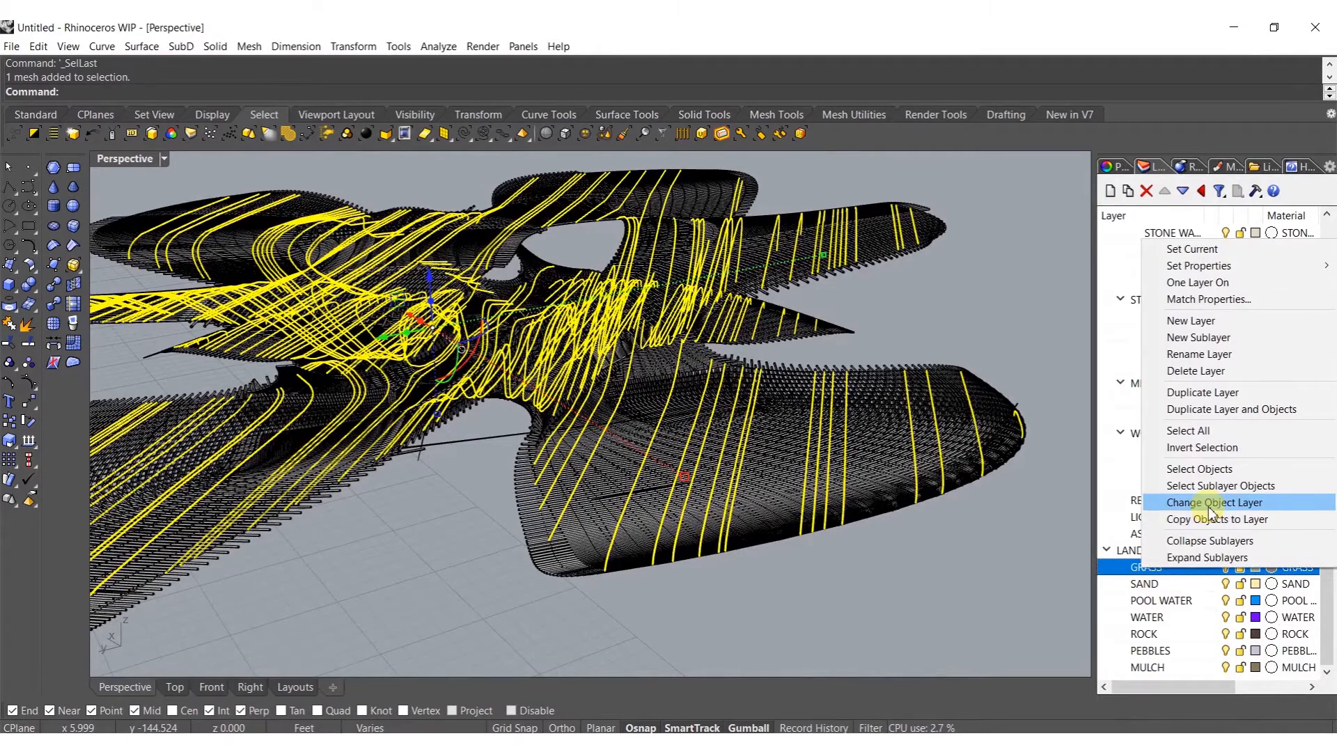
pyautogui.click(1213, 502)
# Select the thick main pipe mesh and change its object layer to DARK
pyautogui.scroll(5, 502, 487)
pyautogui.scroll(-5, 451, 504)
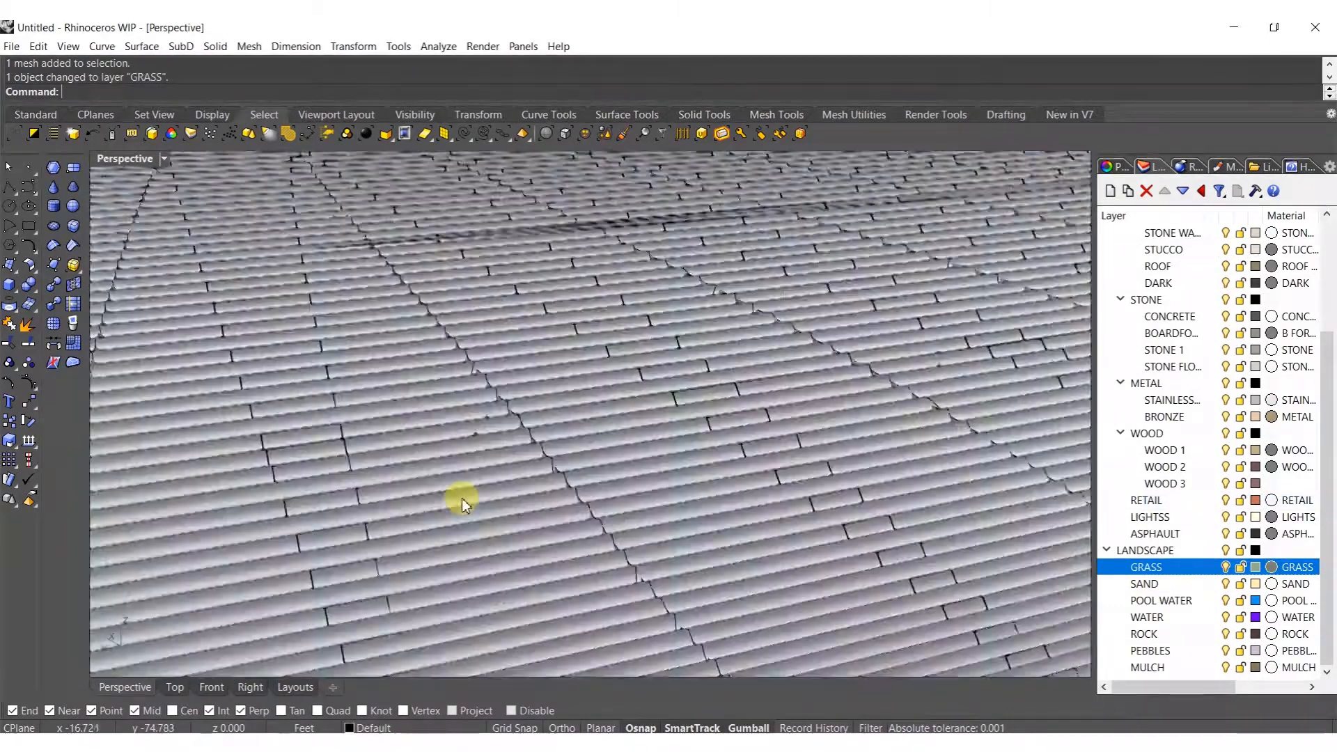
pyautogui.click(456, 492)
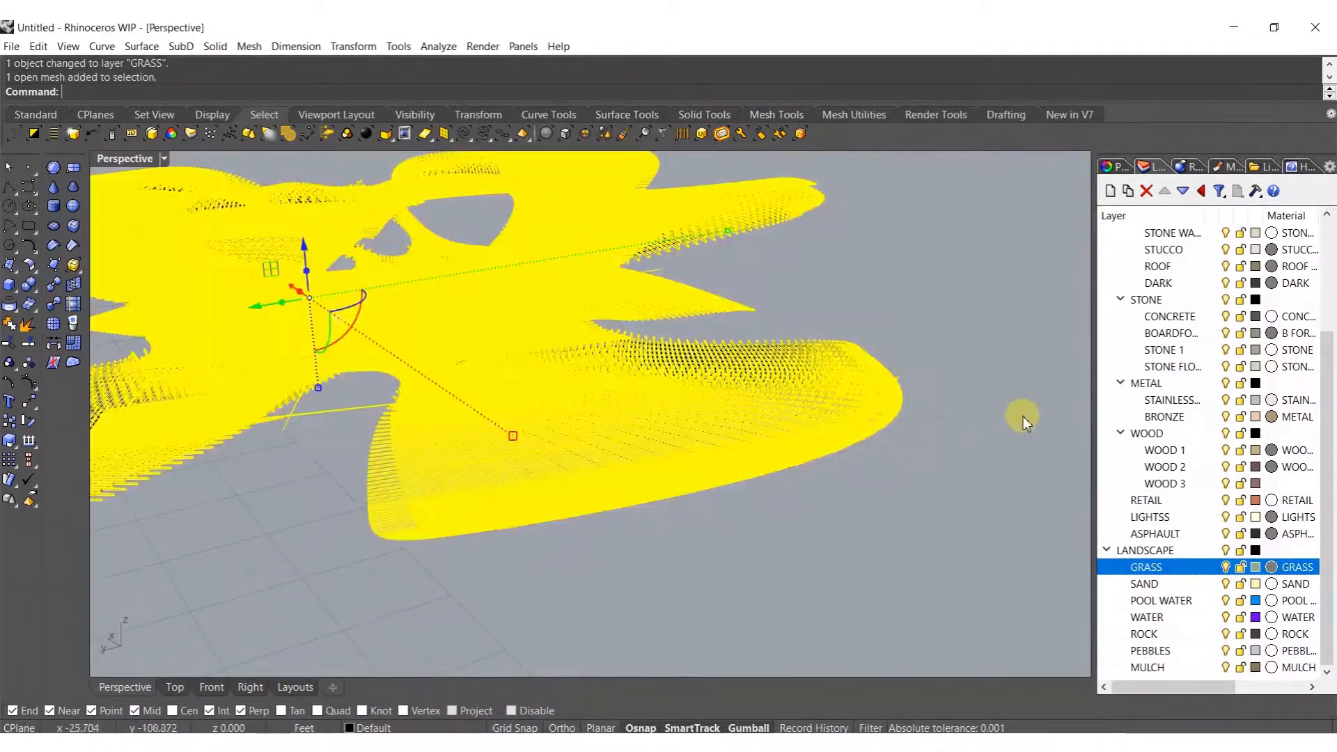
pyautogui.rightClick(1160, 284)
pyautogui.click(1215, 550)
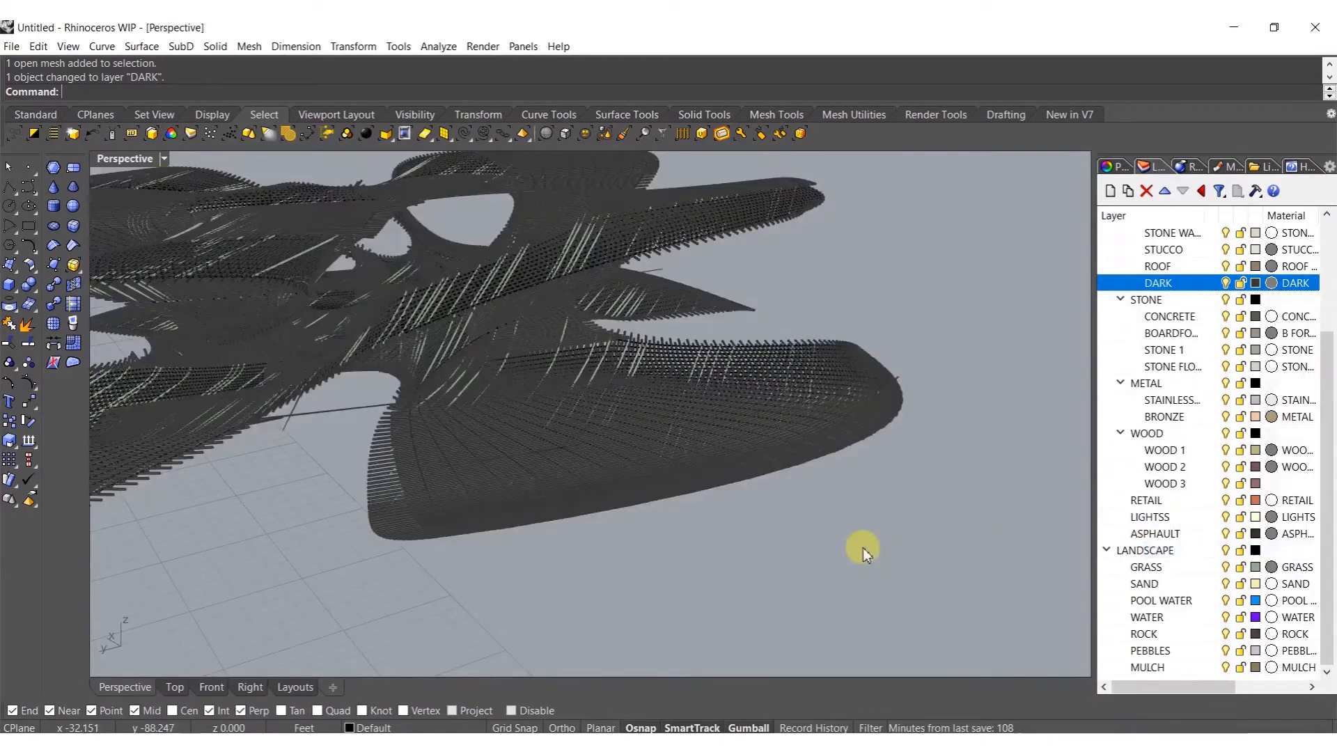
# Select the thin crossing pipe mesh and change its object layer to BRONZE
pyautogui.scroll(10, 686, 478)
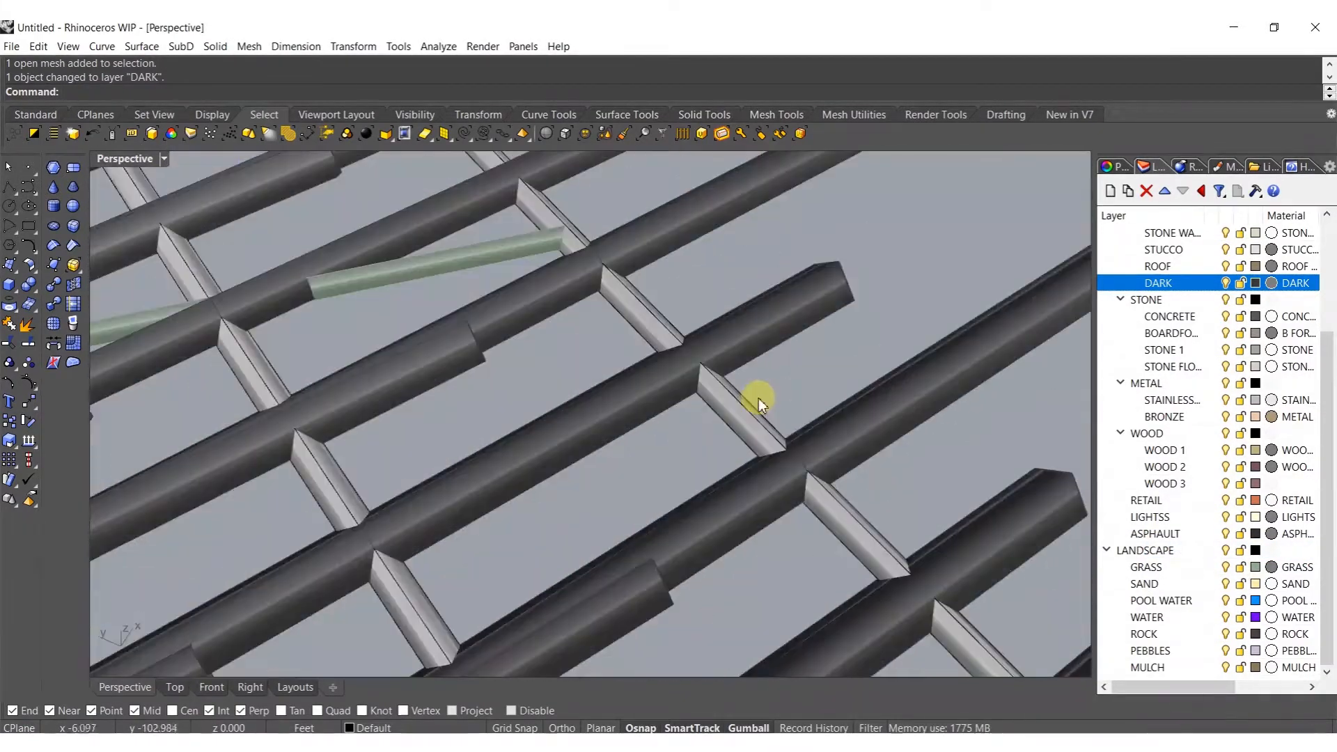
pyautogui.click(750, 406)
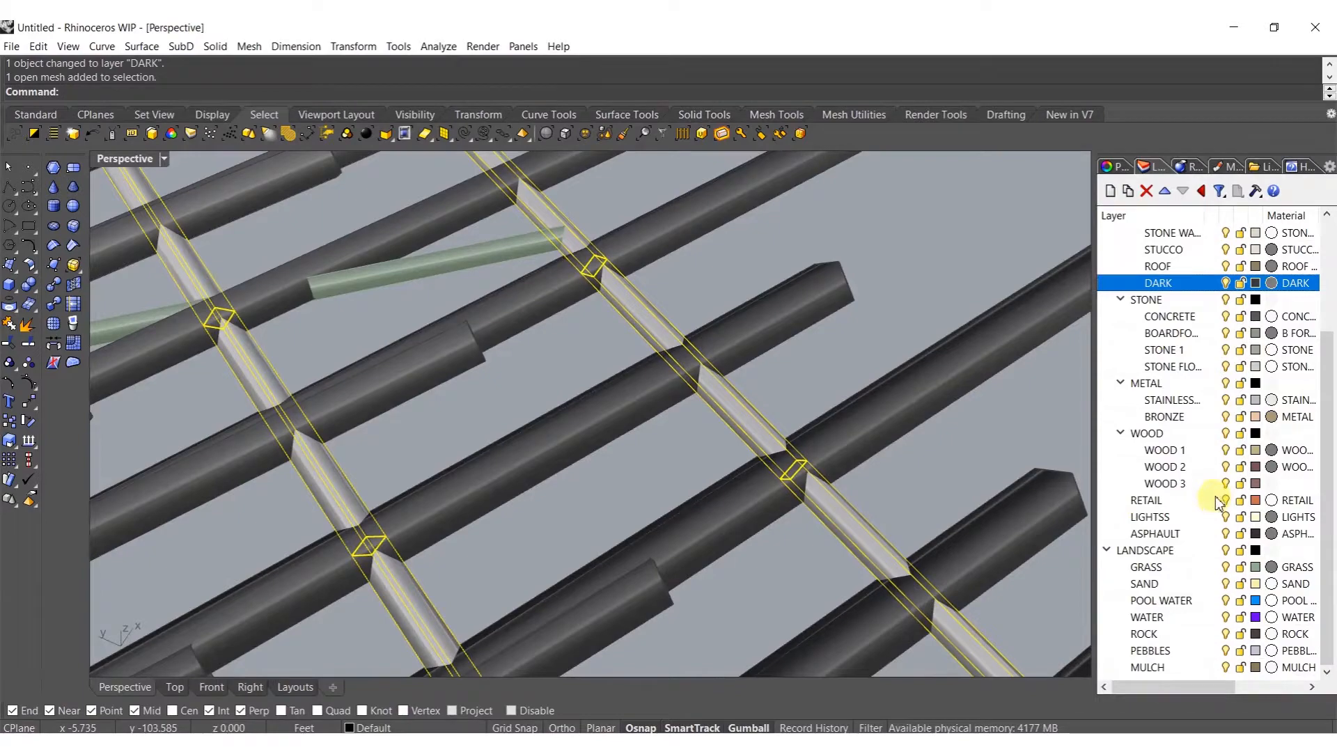
pyautogui.rightClick(1179, 418)
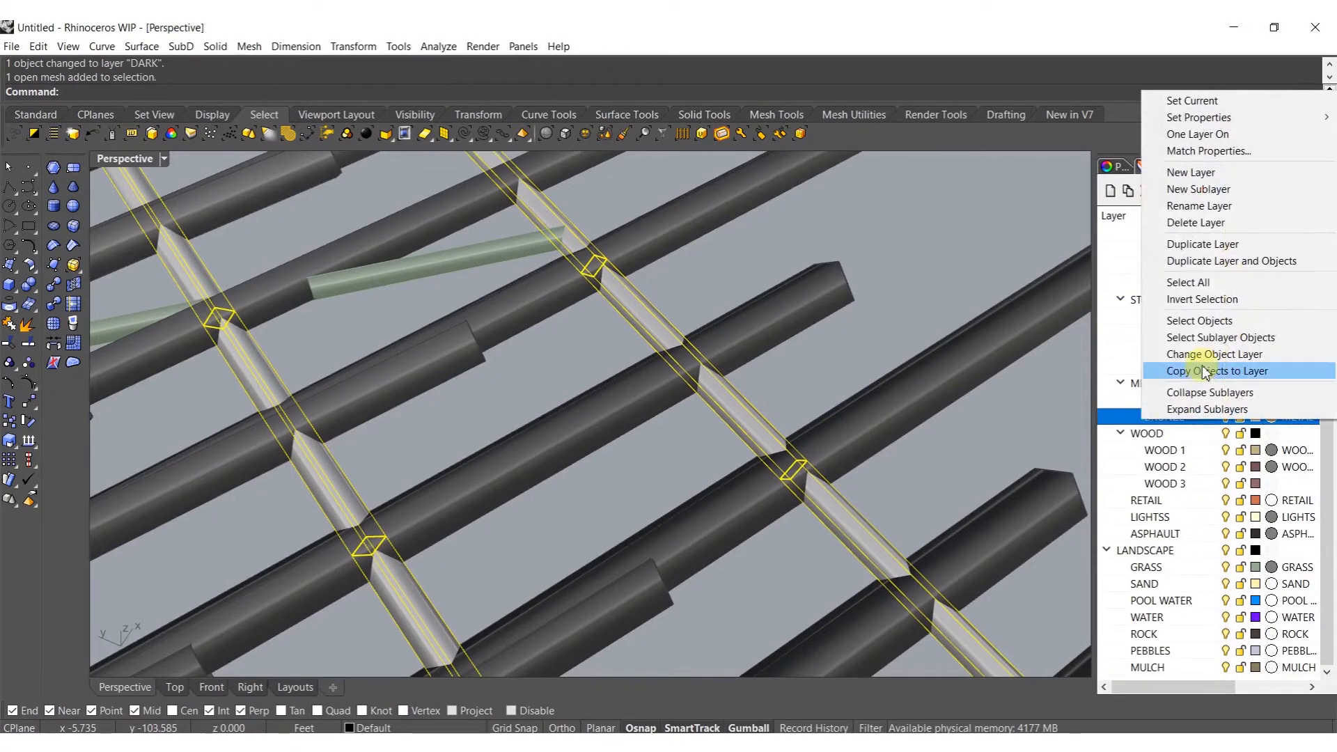
pyautogui.click(1205, 354)
pyautogui.scroll(-10, 775, 335)
pyautogui.moveTo(708, 334); pyautogui.dragTo(625, 289, button='right')
pyautogui.scroll(6, 658, 393)
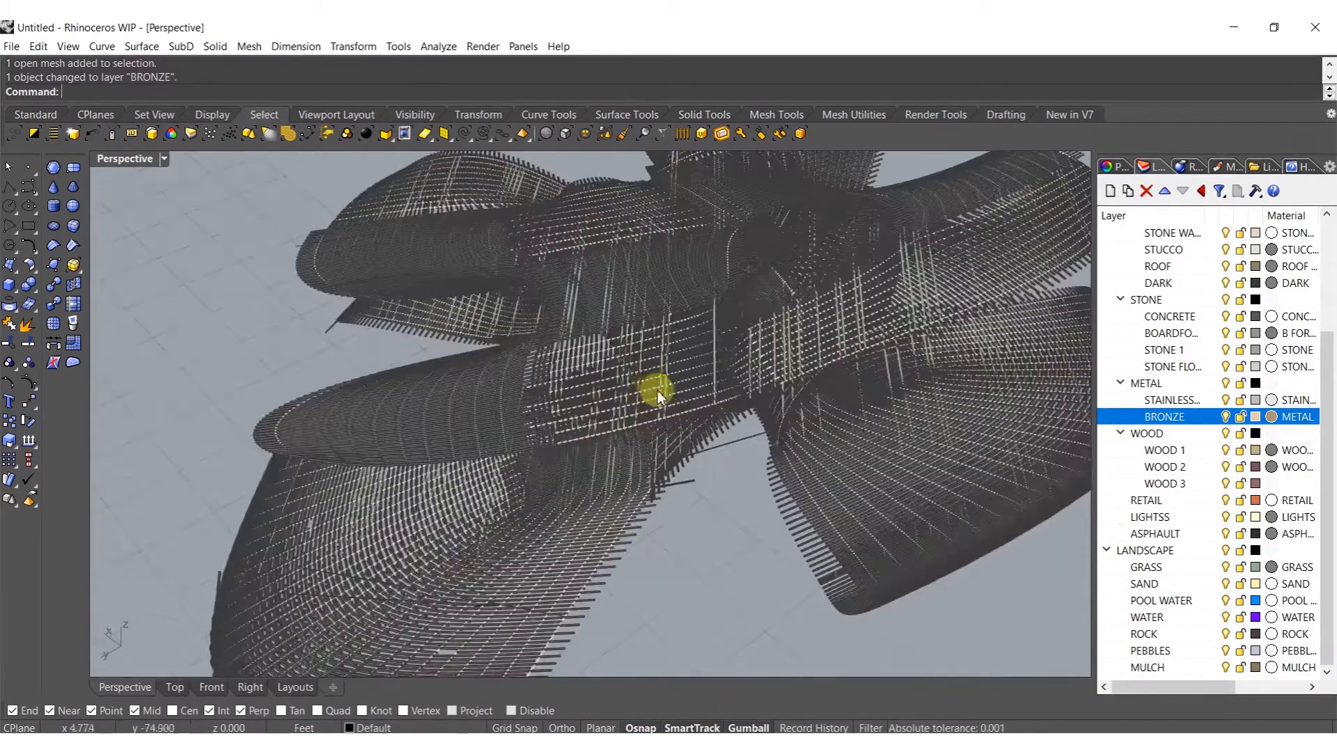
# Create a bounding box around the three pipe meshes and lock the meshes
pyautogui.scroll(-10, 657, 394)
pyautogui.moveTo(779, 491); pyautogui.dragTo(546, 314)
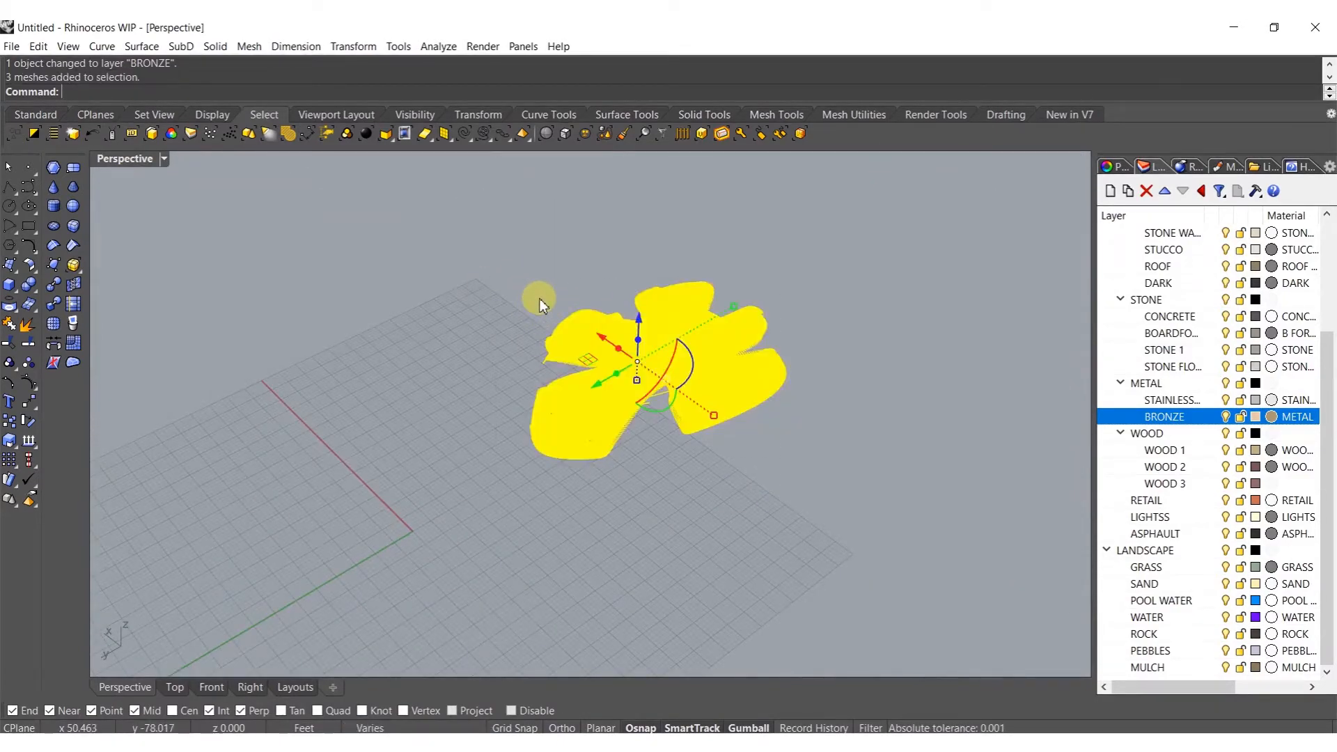
pyautogui.press('Return')
pyautogui.press('Return')
pyautogui.moveTo(500, 361); pyautogui.dragTo(503, 404, button='right')
pyautogui.hotkey('ctrl', 'l')
# Break up the bounding box and delete its faces except the bottom surface
pyautogui.scroll(7, 587, 503)
pyautogui.click(502, 403)
pyautogui.middleClick(515, 397)
pyautogui.keyDown('ctrl'); pyautogui.click(641, 344); pyautogui.keyUp('ctrl')
pyautogui.press('Delete')
# Raise the remaining base surface slightly so it meets the lower edges of the pipe structure
pyautogui.click(581, 387)
pyautogui.moveTo(581, 388); pyautogui.dragTo(654, 417, button='right')
pyautogui.scroll(4, 654, 417)
pyautogui.keyDown('shift'); pyautogui.moveTo(675, 499); pyautogui.dragTo(683, 432, button='right'); pyautogui.keyUp('shift')
pyautogui.scroll(6, 682, 431)
pyautogui.moveTo(715, 482); pyautogui.dragTo(719, 400)
pyautogui.scroll(-8, 461, 339)
pyautogui.moveTo(461, 340); pyautogui.dragTo(479, 367, button='right')
pyautogui.scroll(8, 410, 390)
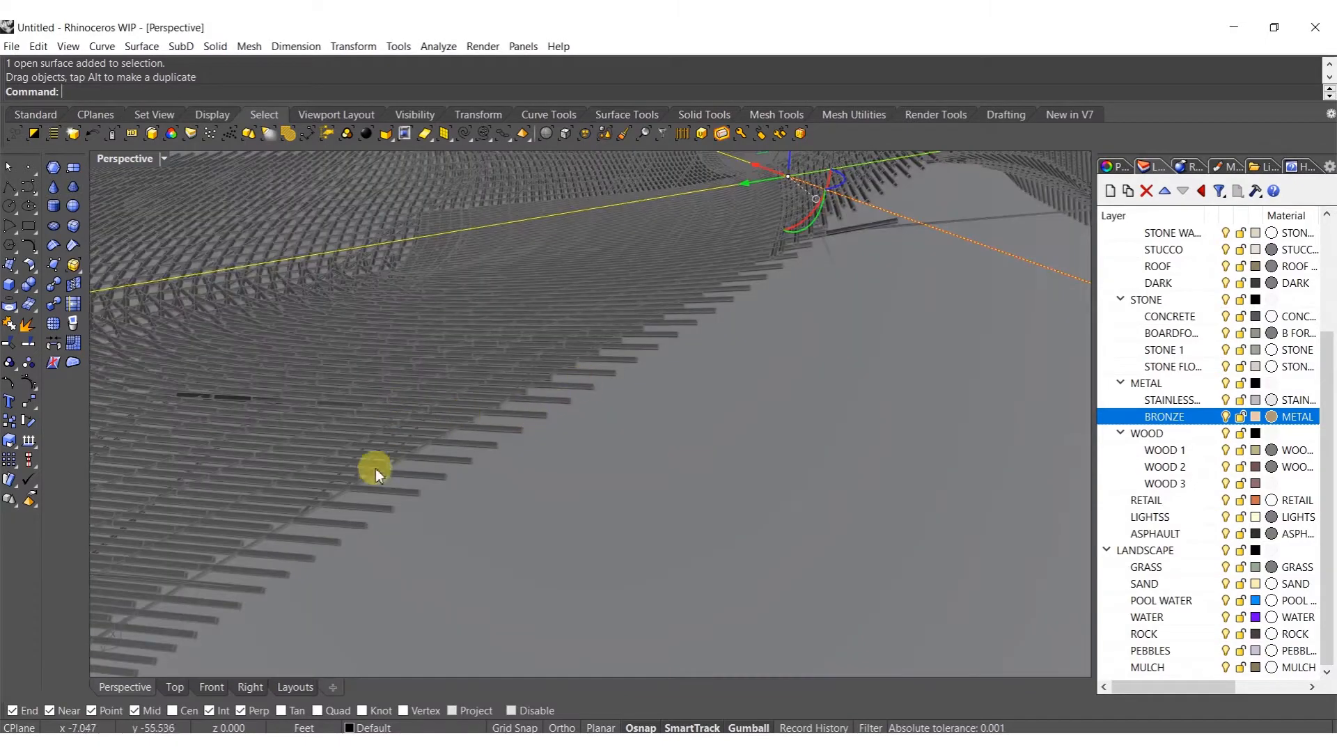
# Scale the base surface outward in both directions into a large ground plane around the pipe structure
pyautogui.scroll(-10, 375, 470)
pyautogui.moveTo(468, 456); pyautogui.dragTo(546, 479)
pyautogui.moveTo(534, 318); pyautogui.dragTo(737, 261)
pyautogui.moveTo(617, 411); pyautogui.dragTo(610, 462)
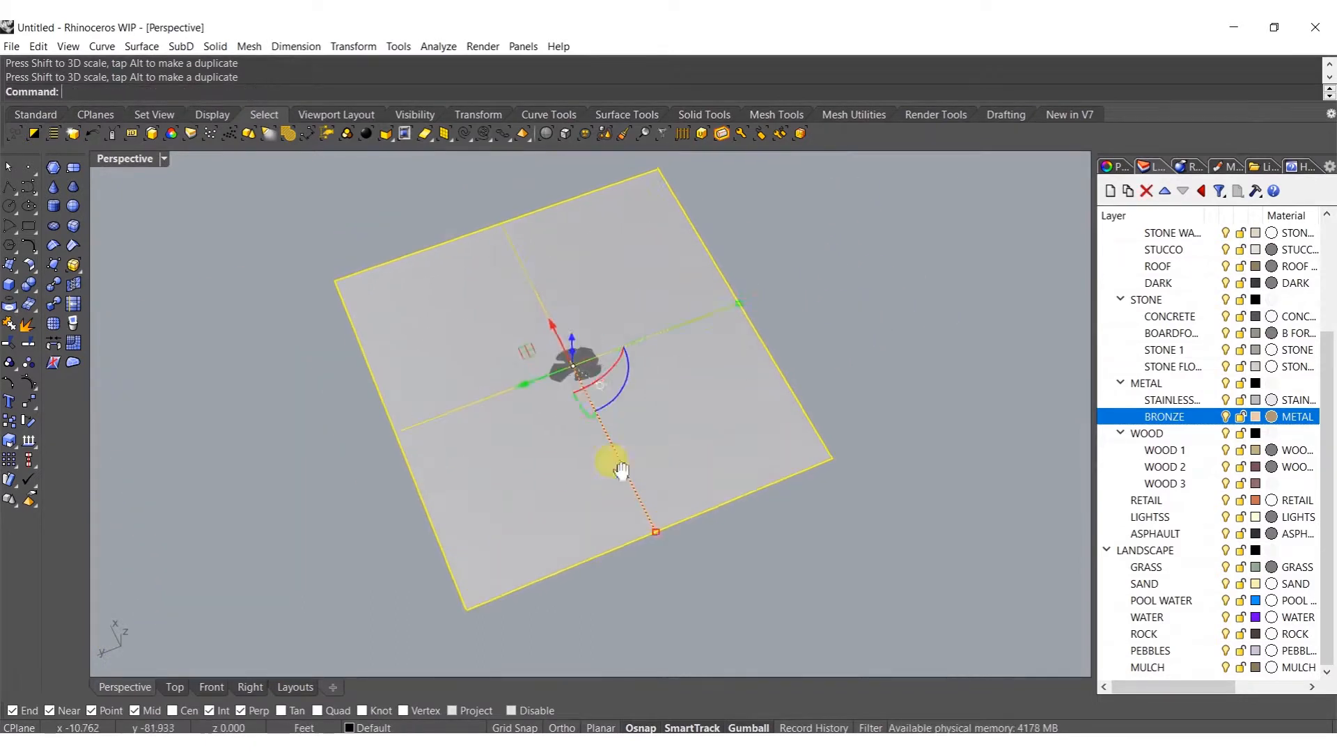
# Measure the distance across the pipe structure with the Distance command
pyautogui.press('Escape')
pyautogui.scroll(5, 557, 454)
pyautogui.write('Distance')
pyautogui.press('Return')
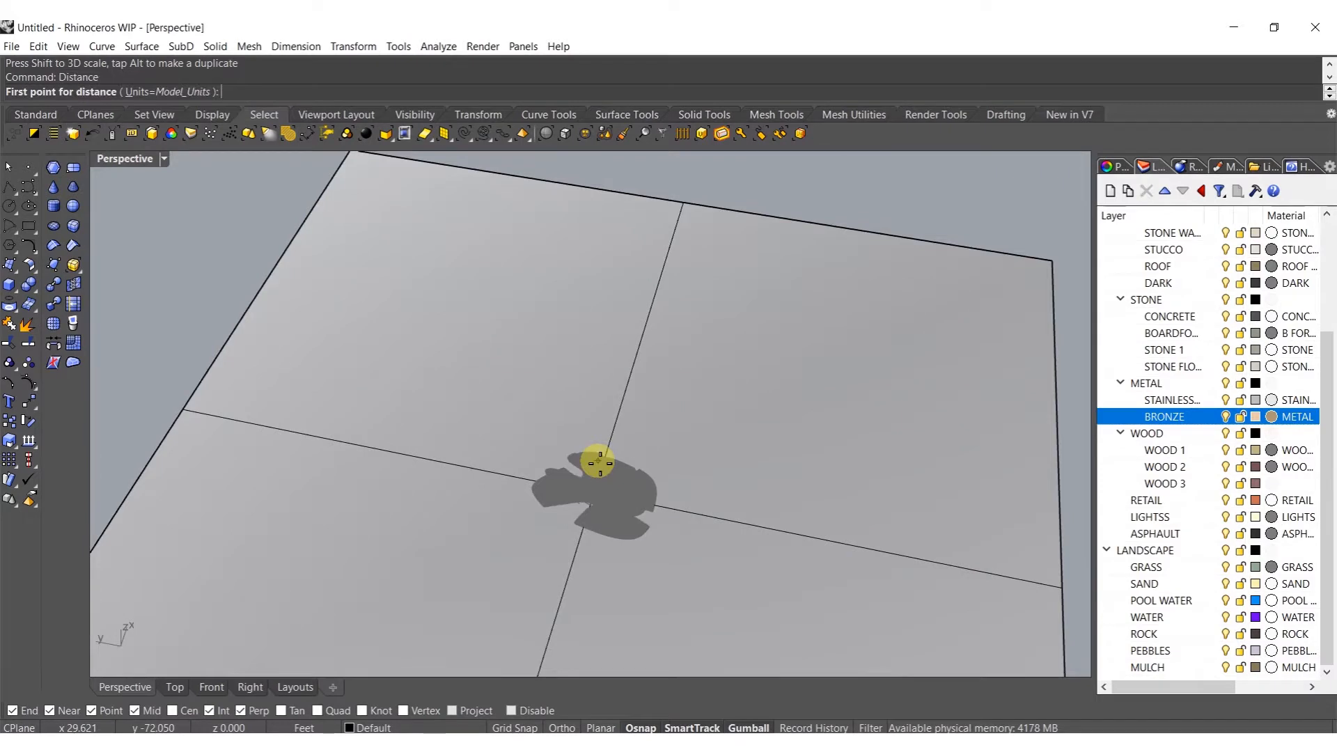
pyautogui.scroll(7, 512, 487)
pyautogui.click(581, 483)
pyautogui.keyDown('shift'); pyautogui.moveTo(796, 541); pyautogui.dragTo(674, 505, button='right'); pyautogui.keyUp('shift')
pyautogui.click(706, 520)
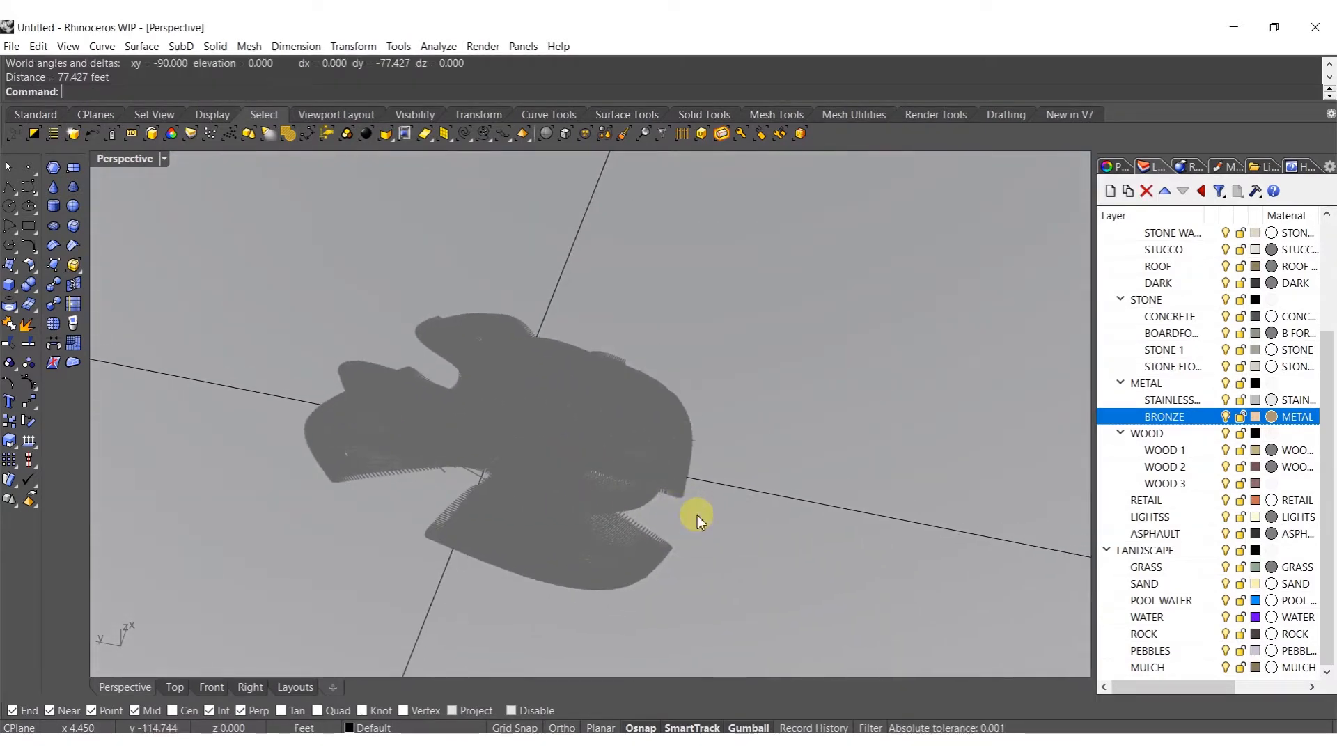
# Unlock the three pipe meshes and scale them together with the ground surface
pyautogui.scroll(-10, 475, 490)
pyautogui.moveTo(466, 472); pyautogui.dragTo(586, 477, button='right')
pyautogui.write('Unlock')
pyautogui.press('Return')
pyautogui.scroll(-4, 550, 429)
pyautogui.moveTo(444, 556); pyautogui.dragTo(445, 555)
pyautogui.moveTo(668, 401); pyautogui.dragTo(561, 442)
pyautogui.scroll(10, 561, 447)
pyautogui.scroll(-6, 600, 336)
pyautogui.moveTo(600, 336); pyautogui.dragTo(527, 396, button='right')
pyautogui.scroll(7, 527, 396)
pyautogui.scroll(-10, 529, 387)
pyautogui.keyDown('shift'); pyautogui.moveTo(483, 437); pyautogui.dragTo(523, 425, button='right'); pyautogui.keyUp('shift')
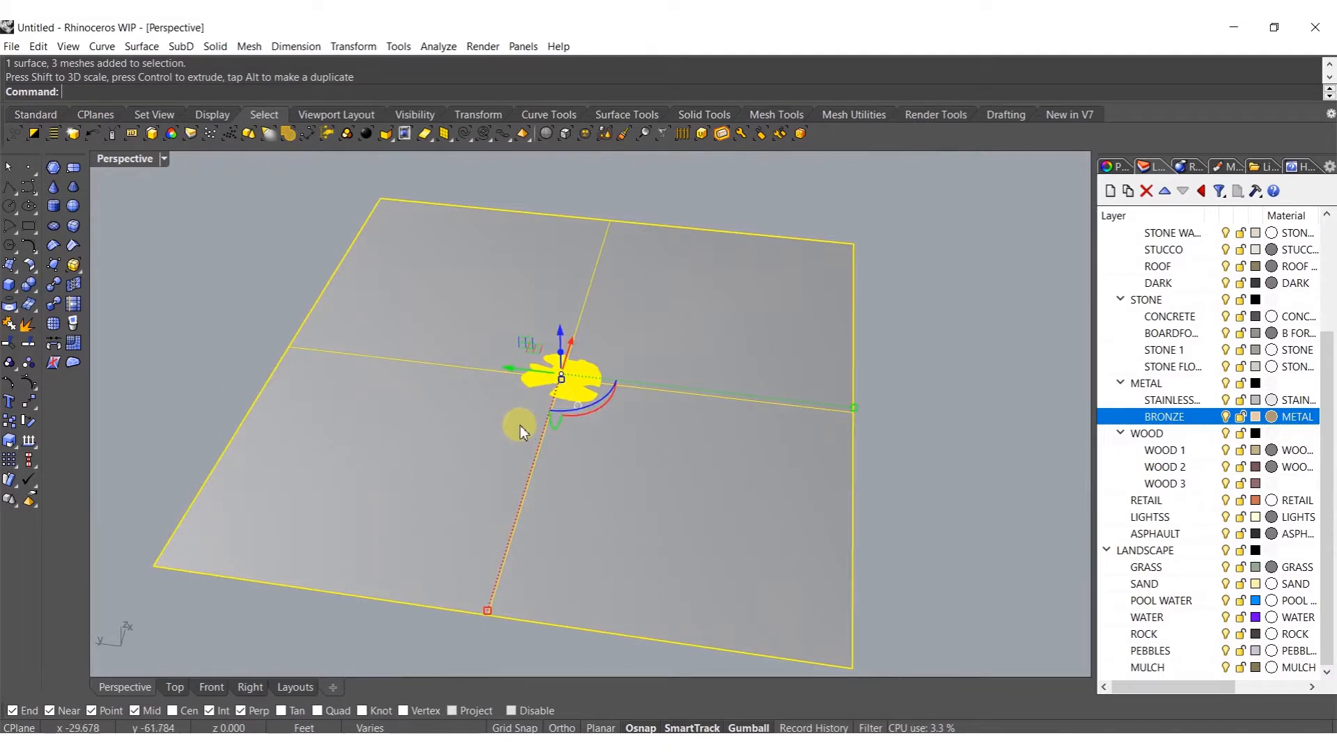
# Move the selected meshes and ground surface from the midpoint of the ground's near edge to 0,0
pyautogui.write('m')
pyautogui.press('Return')
pyautogui.scroll(-8, 451, 405)
pyautogui.click(459, 476)
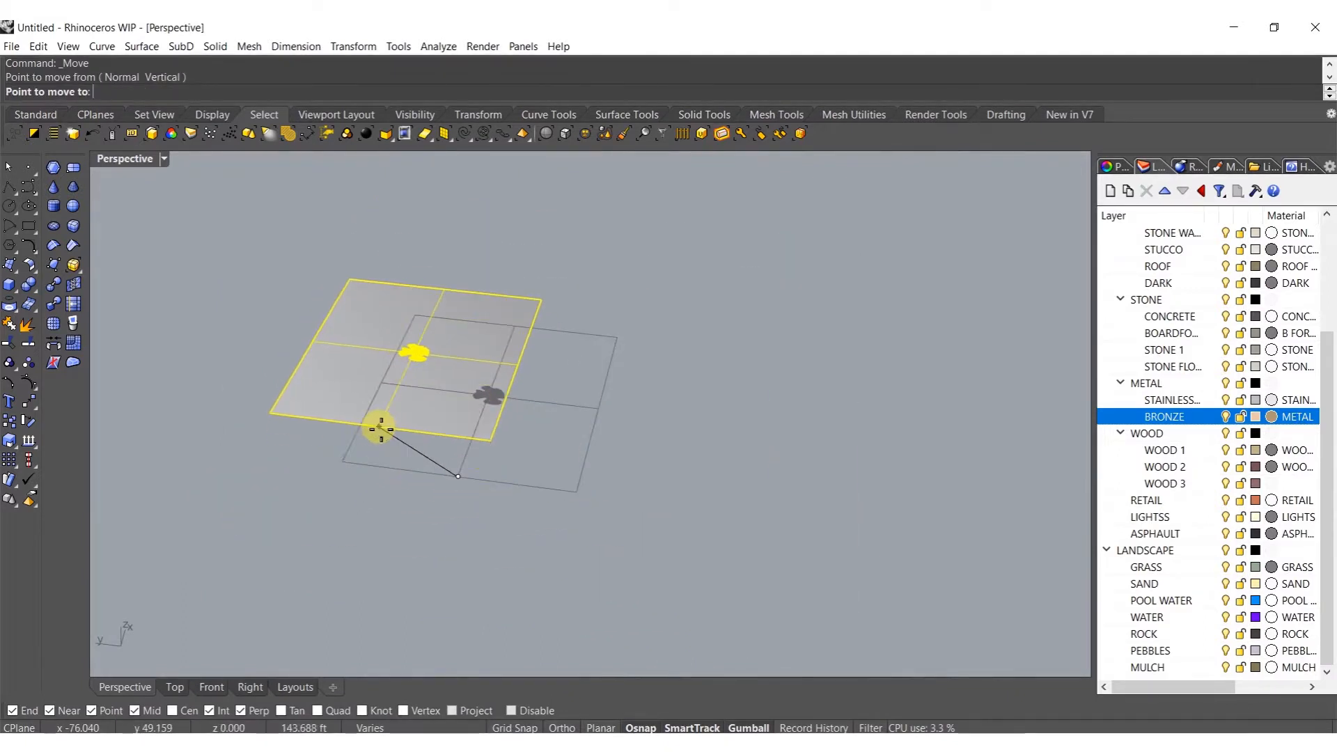
pyautogui.write('0,0')
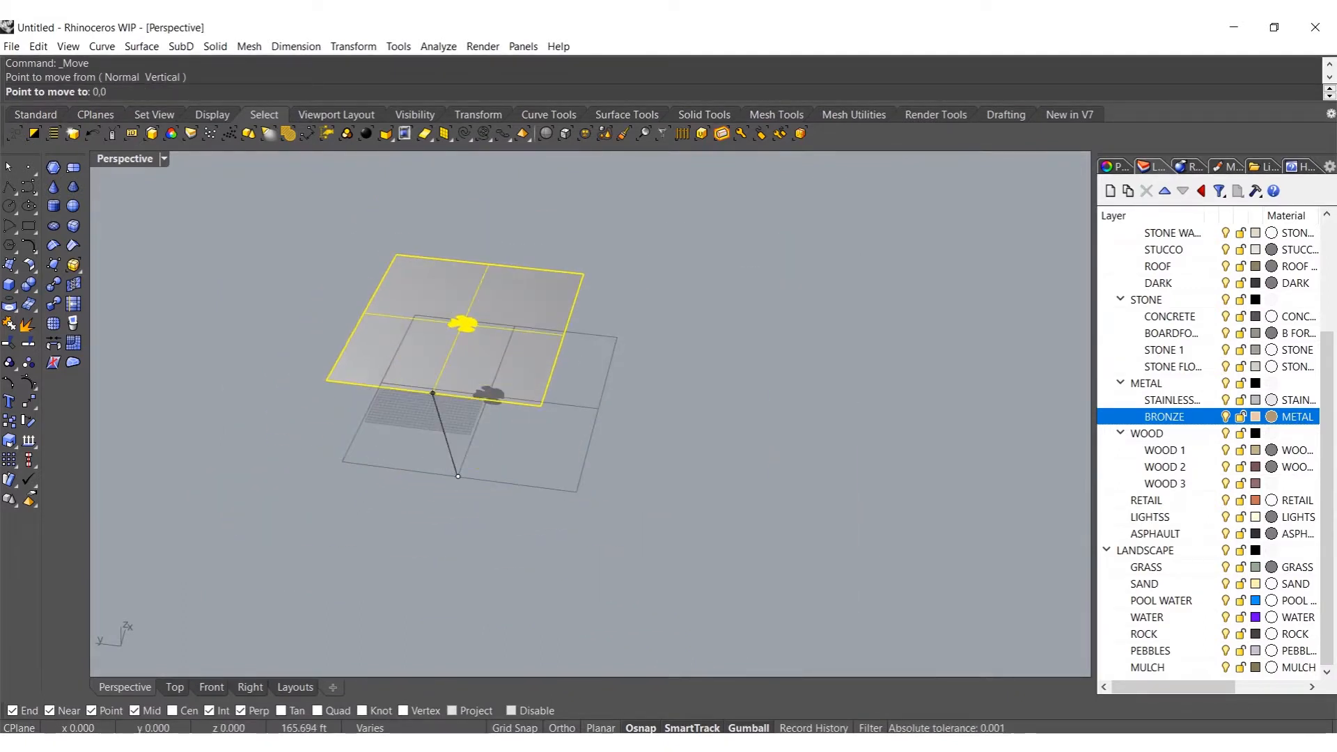
pyautogui.press('Return')
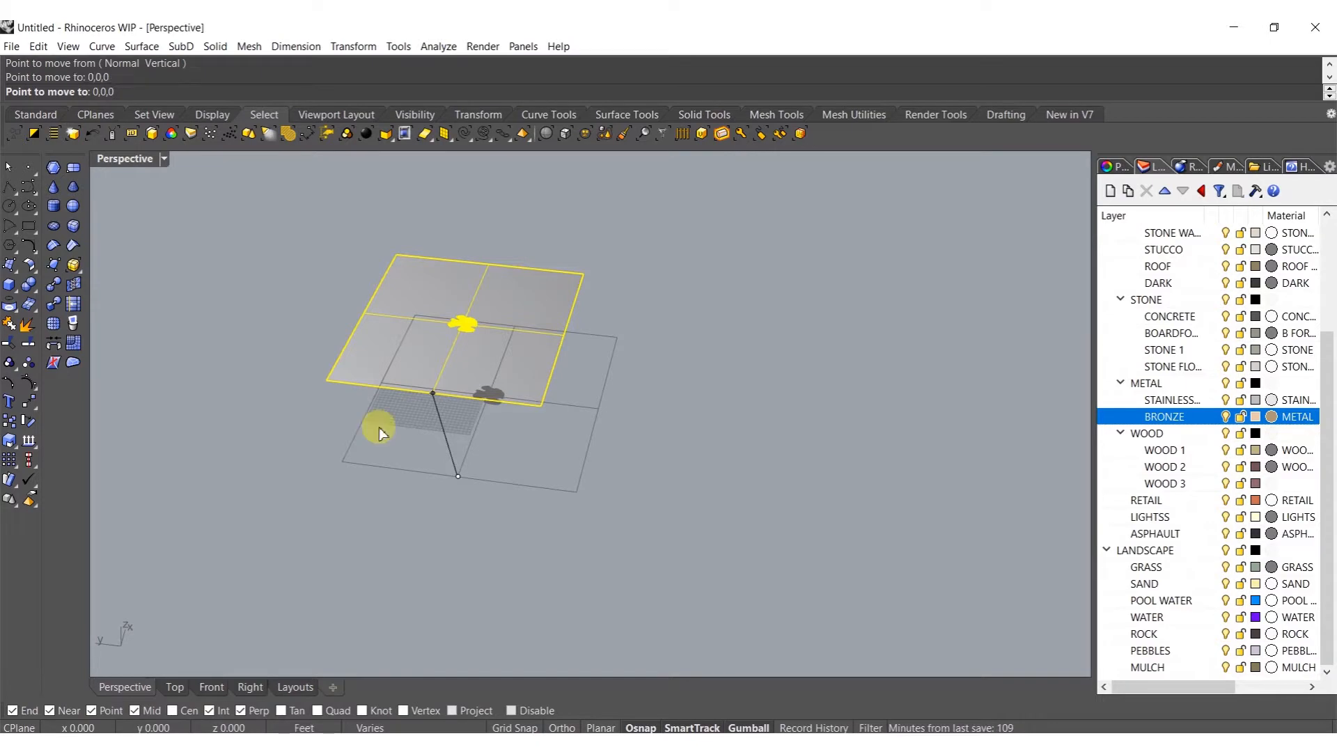
# Zoom to the relocated model and examine the pipe structure and its placement on the ground surface
pyautogui.write('zs')
pyautogui.press('Return')
pyautogui.press('Escape')
pyautogui.moveTo(516, 412); pyautogui.dragTo(563, 408, button='right')
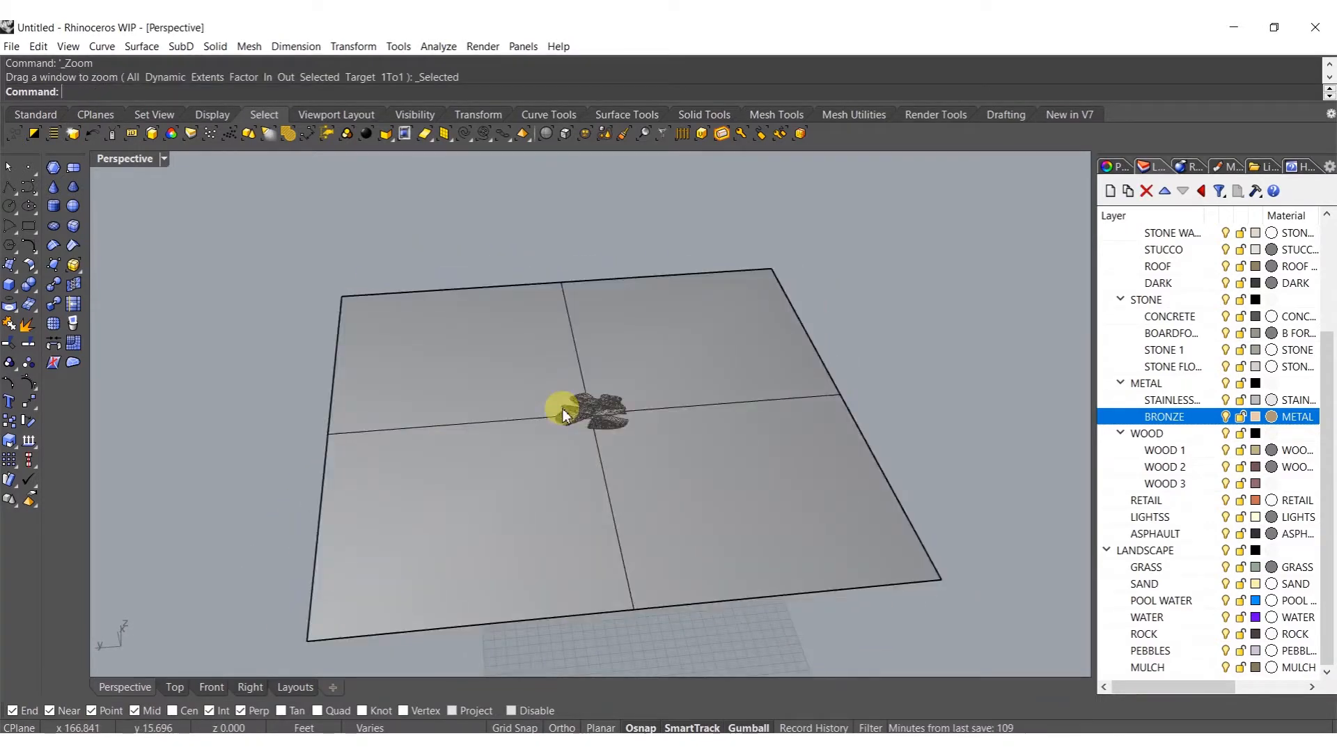
pyautogui.scroll(10, 592, 411)
pyautogui.moveTo(637, 487); pyautogui.dragTo(610, 425, button='right')
pyautogui.scroll(-5, 612, 406)
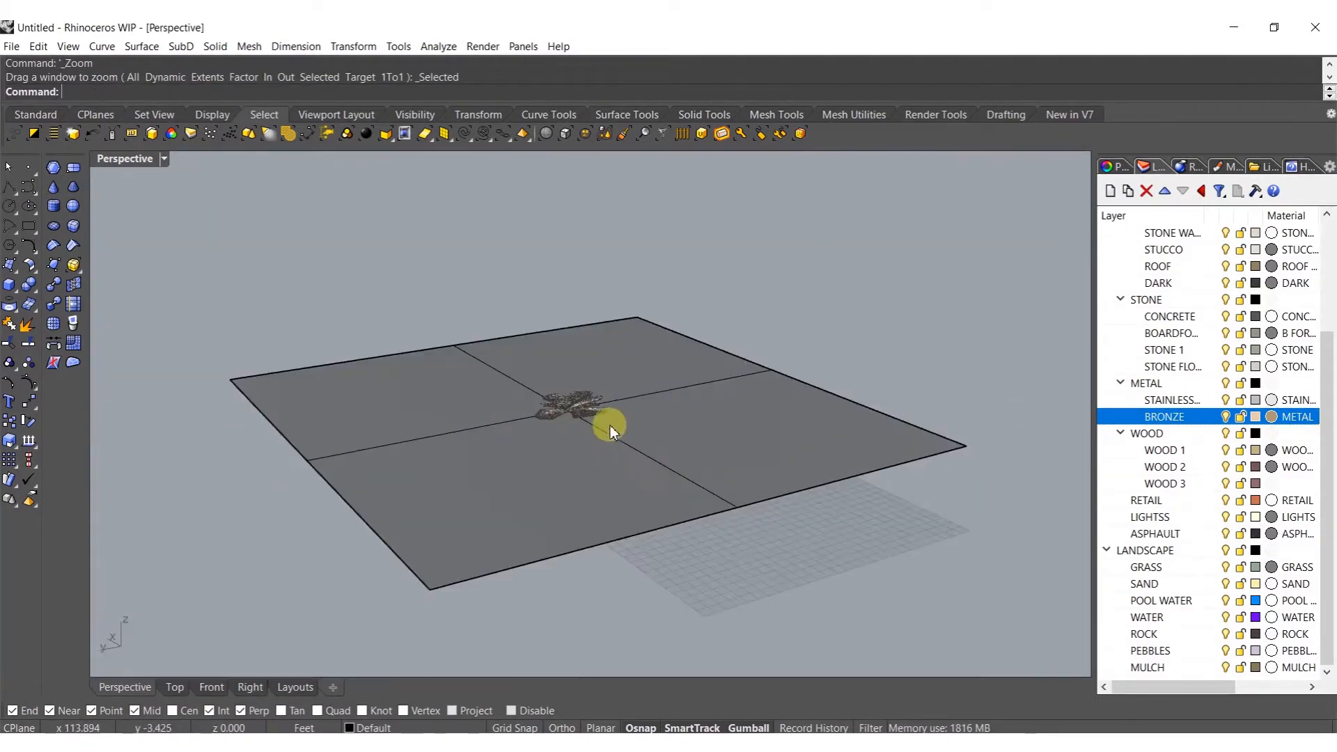
pyautogui.scroll(12, 610, 424)
pyautogui.scroll(5, 367, 341)
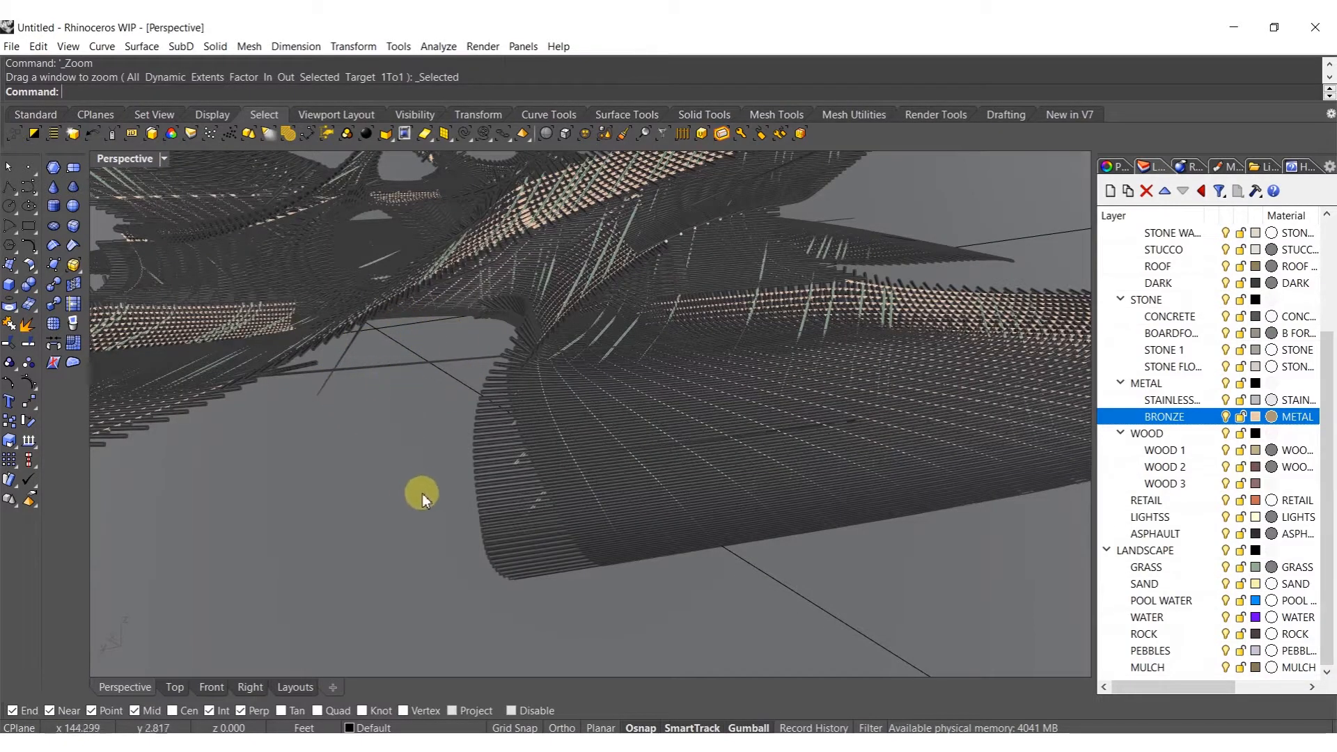
pyautogui.scroll(-8, 465, 491)
pyautogui.moveTo(567, 418); pyautogui.dragTo(520, 460, button='right')
pyautogui.scroll(-6, 520, 470)
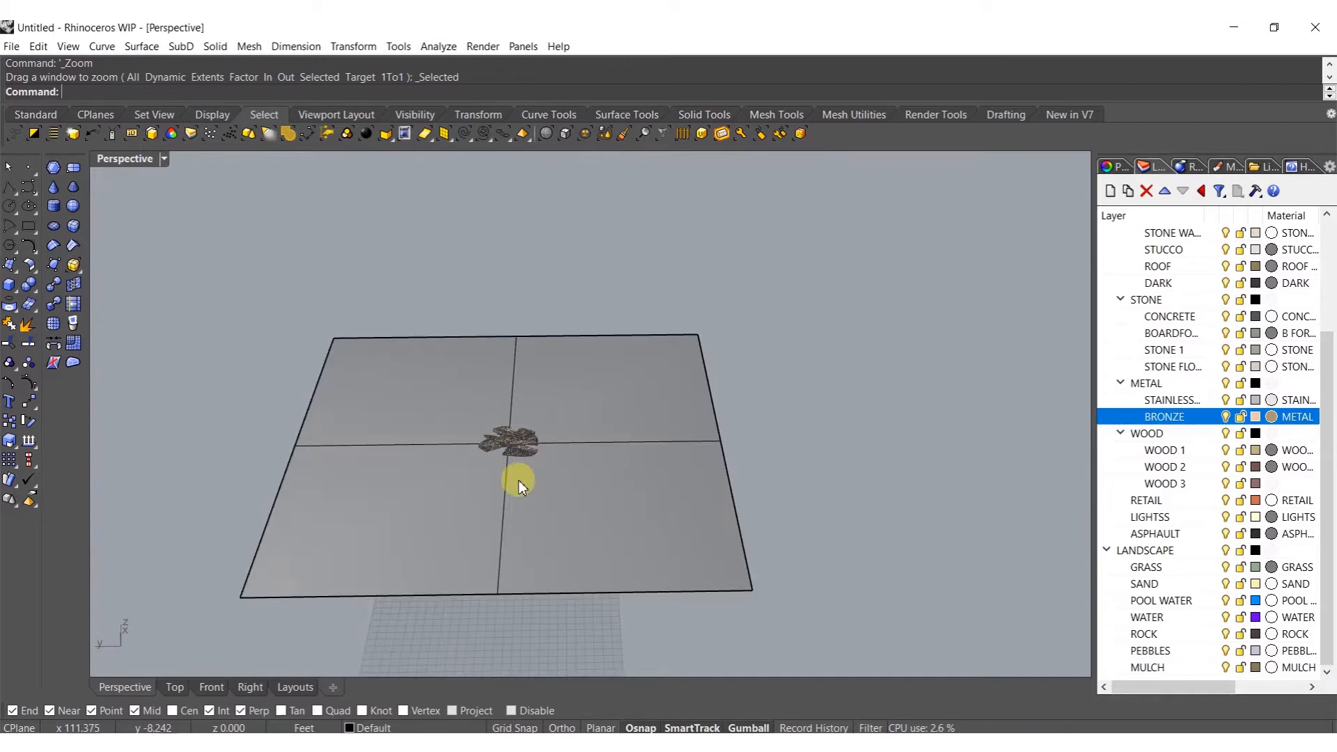
# Scale the ground surface much larger along both its length and width
pyautogui.click(723, 418)
pyautogui.scroll(-3, 732, 427)
pyautogui.moveTo(704, 413); pyautogui.dragTo(477, 416, button='right')
pyautogui.moveTo(519, 418); pyautogui.dragTo(772, 566)
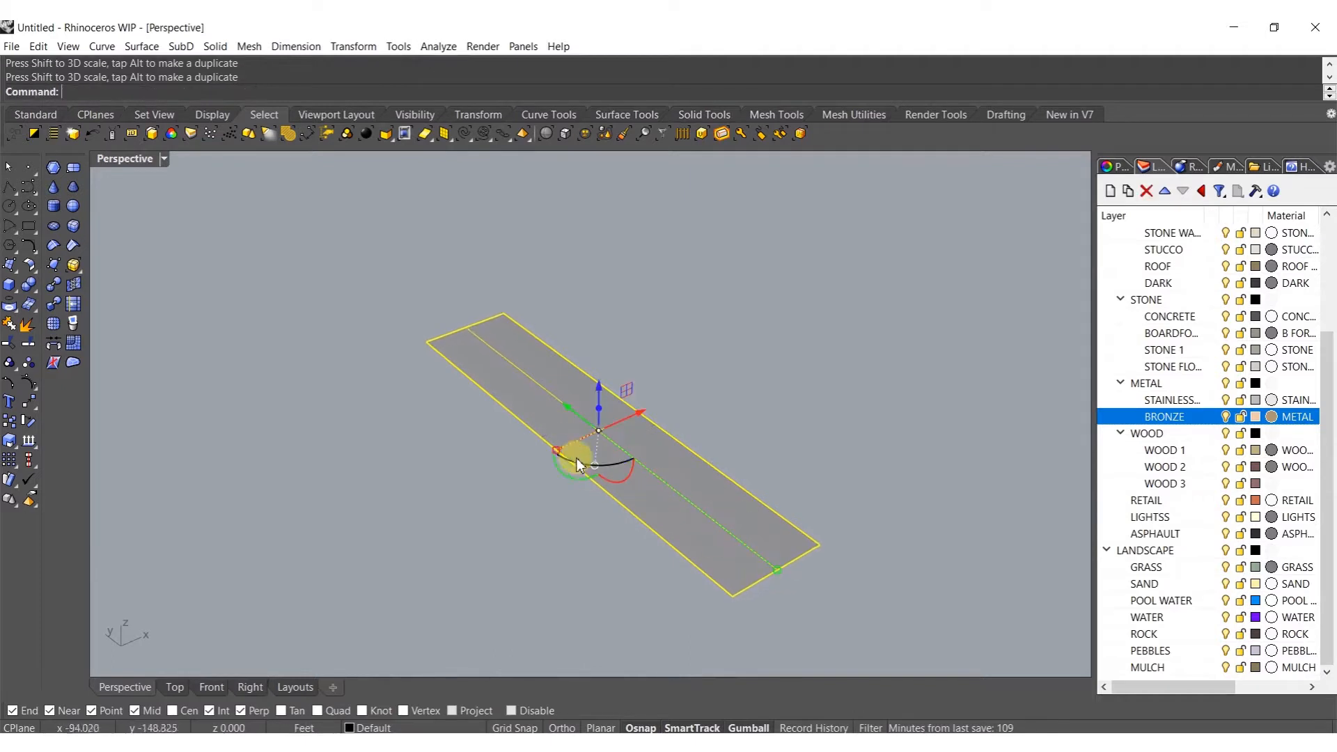
pyautogui.moveTo(557, 449); pyautogui.dragTo(383, 529)
pyautogui.press('Escape')
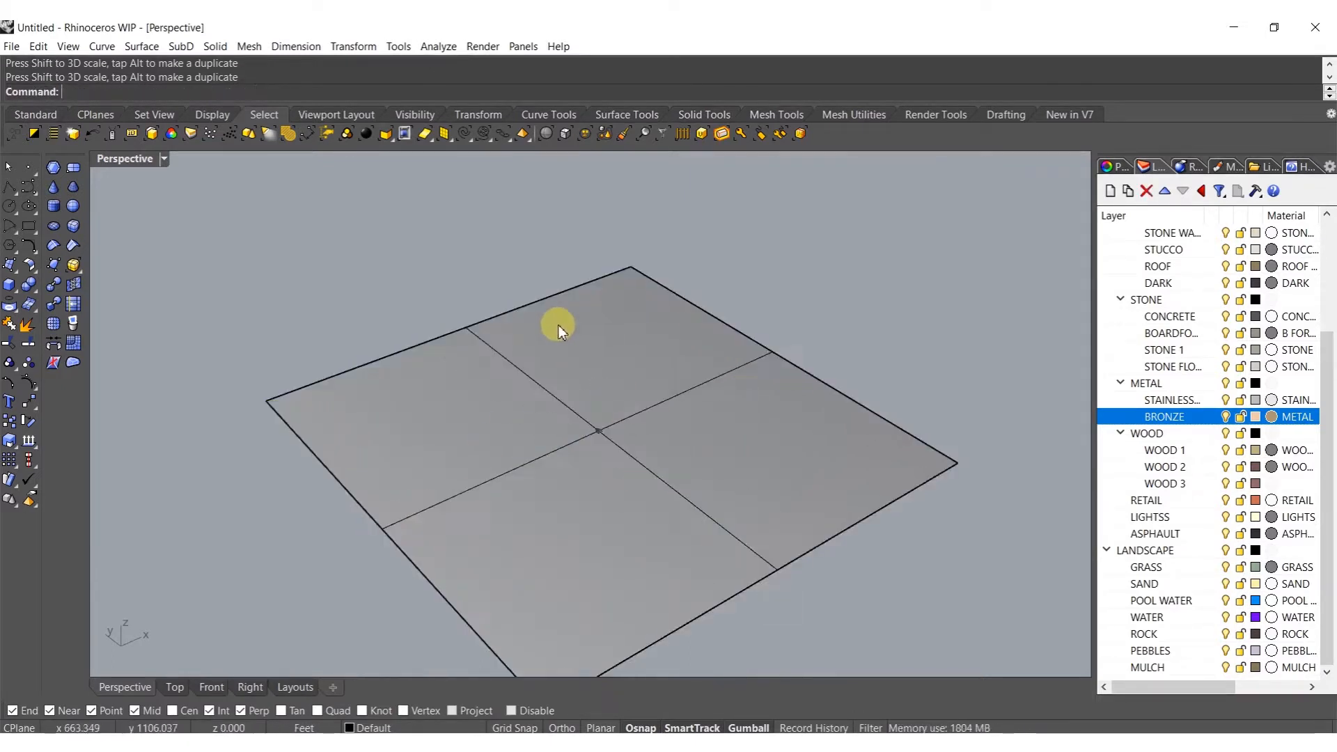
# Rebuild the ground surface with a dense grid of control points and turn those points on
pyautogui.moveTo(558, 324); pyautogui.dragTo(536, 354, button='right')
pyautogui.click(537, 354)
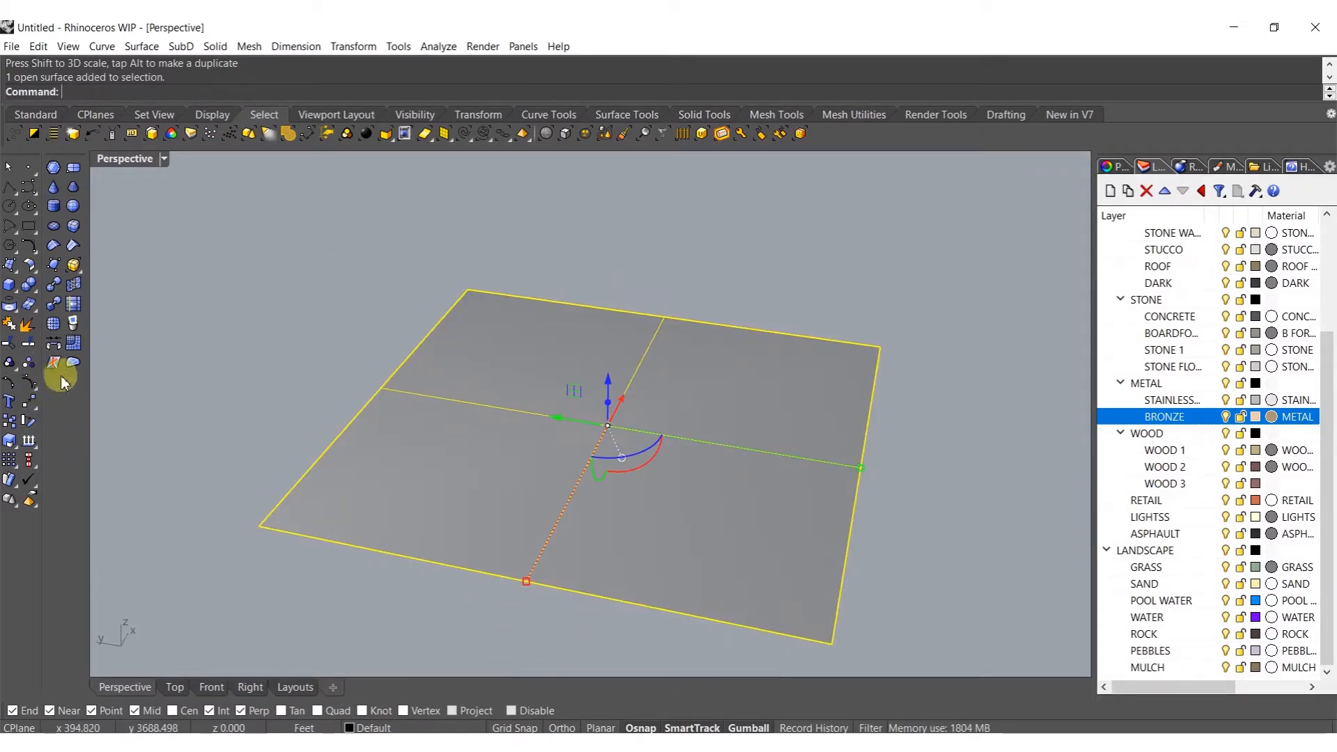
pyautogui.press('Escape')
pyautogui.click(434, 390)
pyautogui.write('Rebuild')
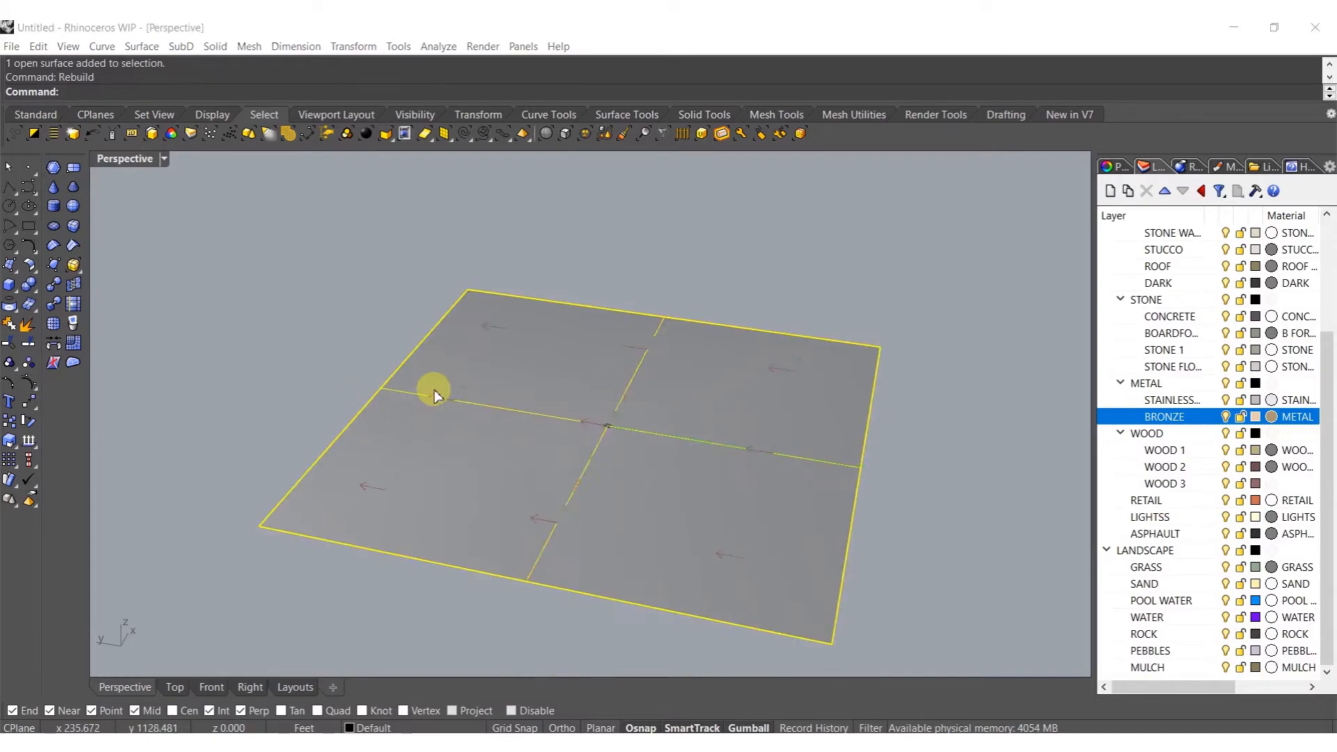
pyautogui.press('Return')
pyautogui.press('Return')
pyautogui.click(26, 364)
pyautogui.moveTo(439, 362); pyautogui.dragTo(548, 353, button='right')
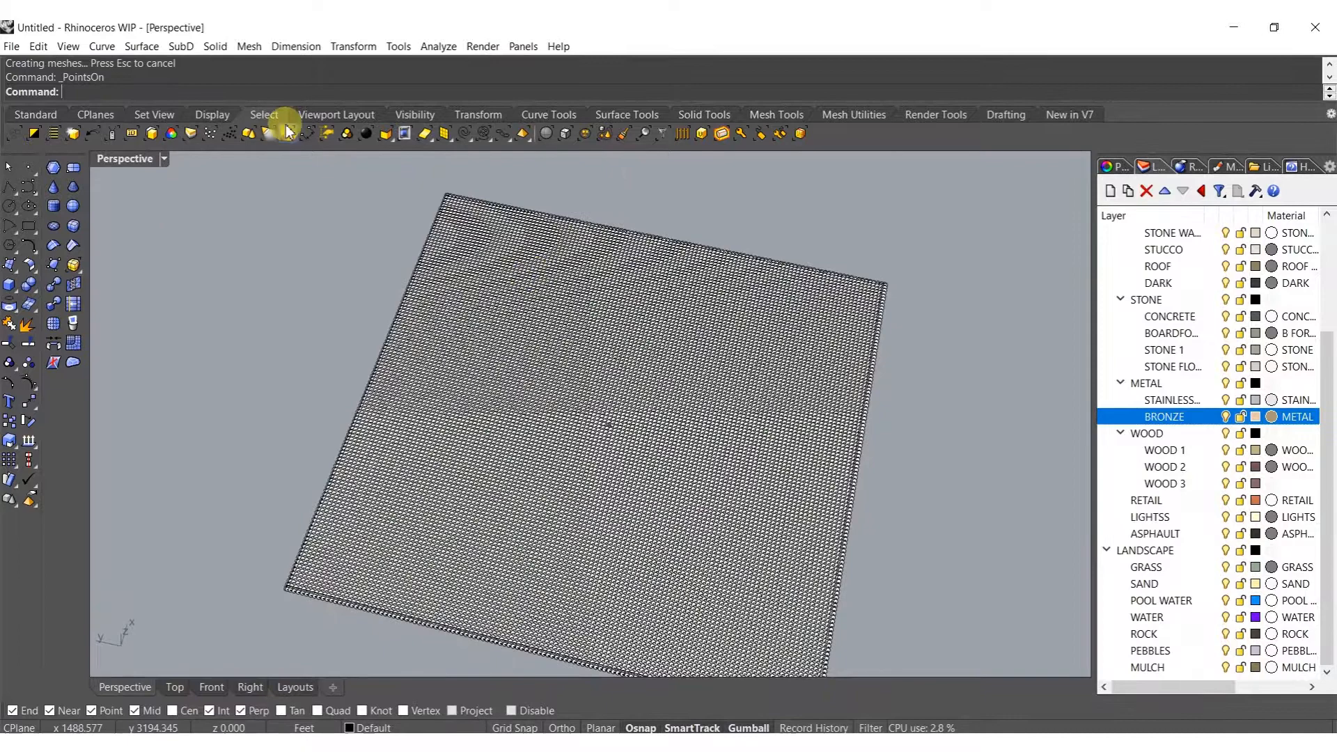
# Brush-select winding bands of control points around the ground surface's perimeter with SelBrush
pyautogui.click(625, 134)
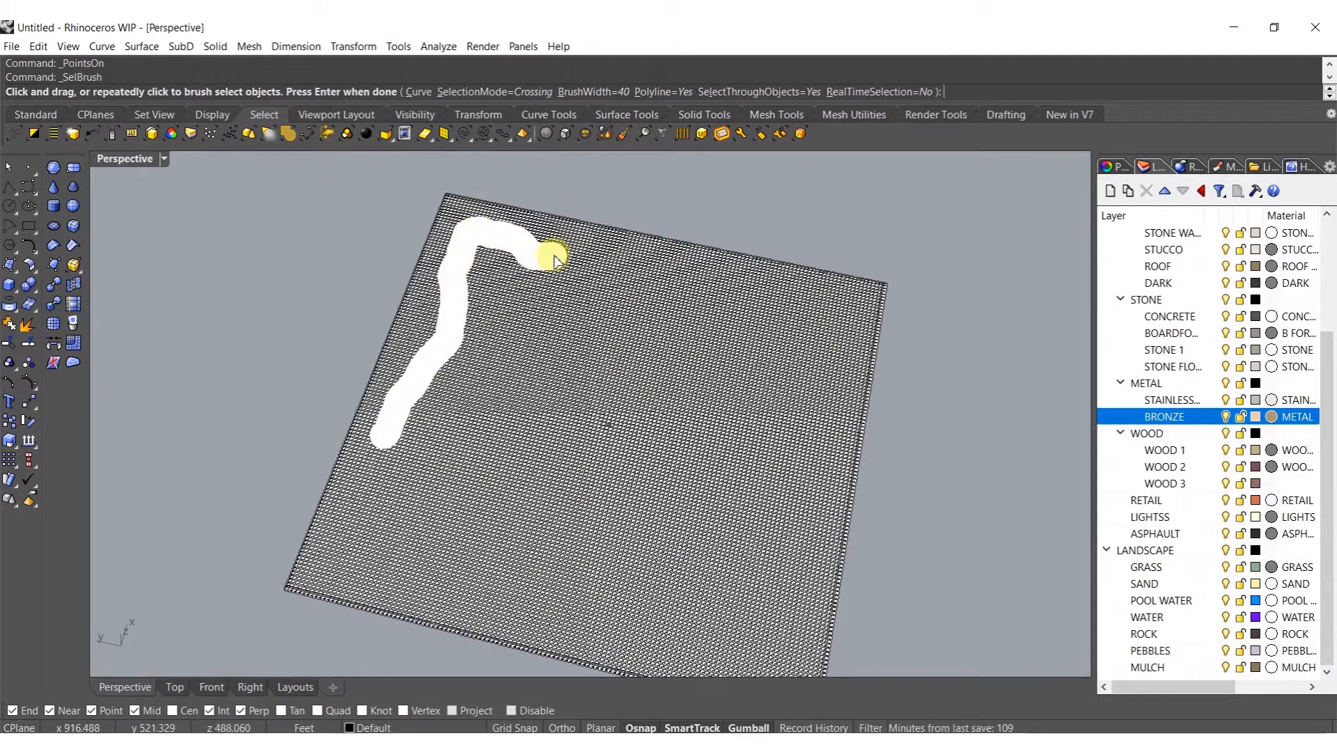
pyautogui.moveTo(554, 261); pyautogui.dragTo(558, 259)
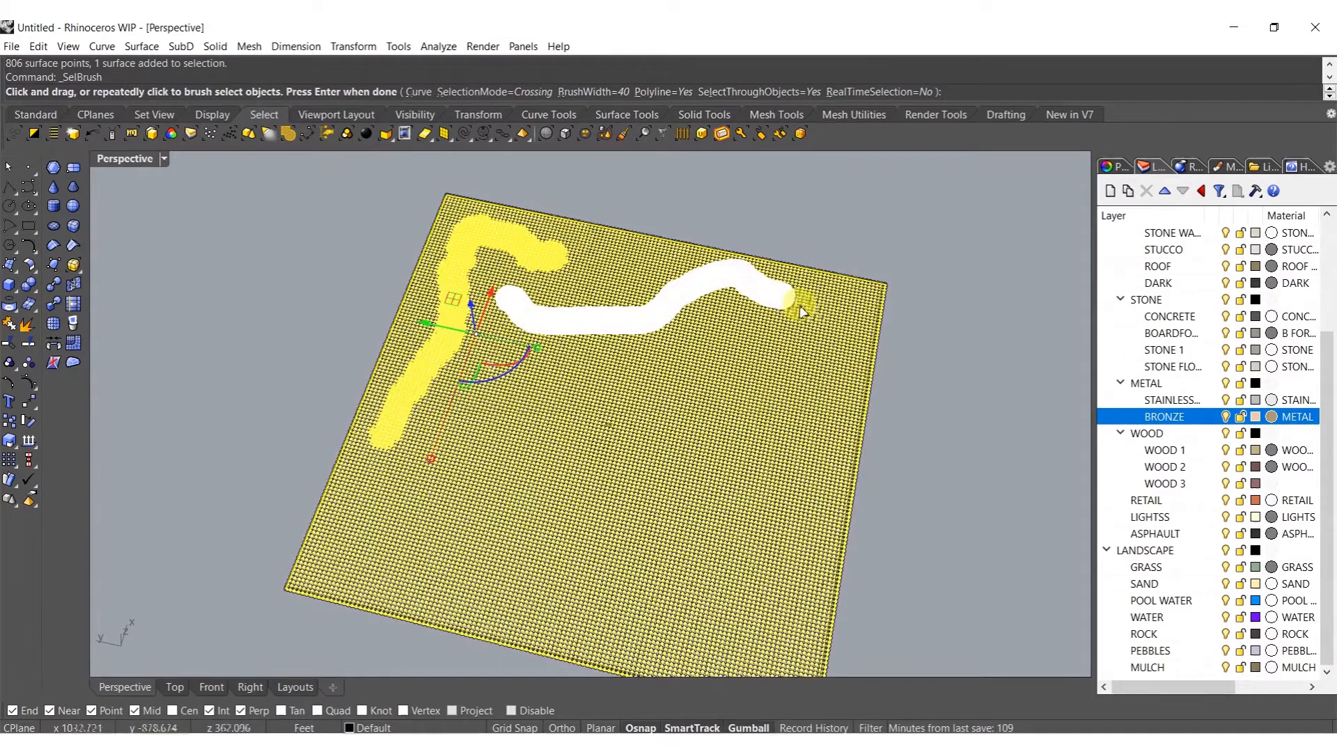
pyautogui.moveTo(862, 326); pyautogui.dragTo(850, 346)
pyautogui.rightClick(847, 352)
pyautogui.keyDown('shift'); pyautogui.moveTo(804, 394); pyautogui.dragTo(753, 316, button='right'); pyautogui.keyUp('shift')
pyautogui.rightClick(754, 317)
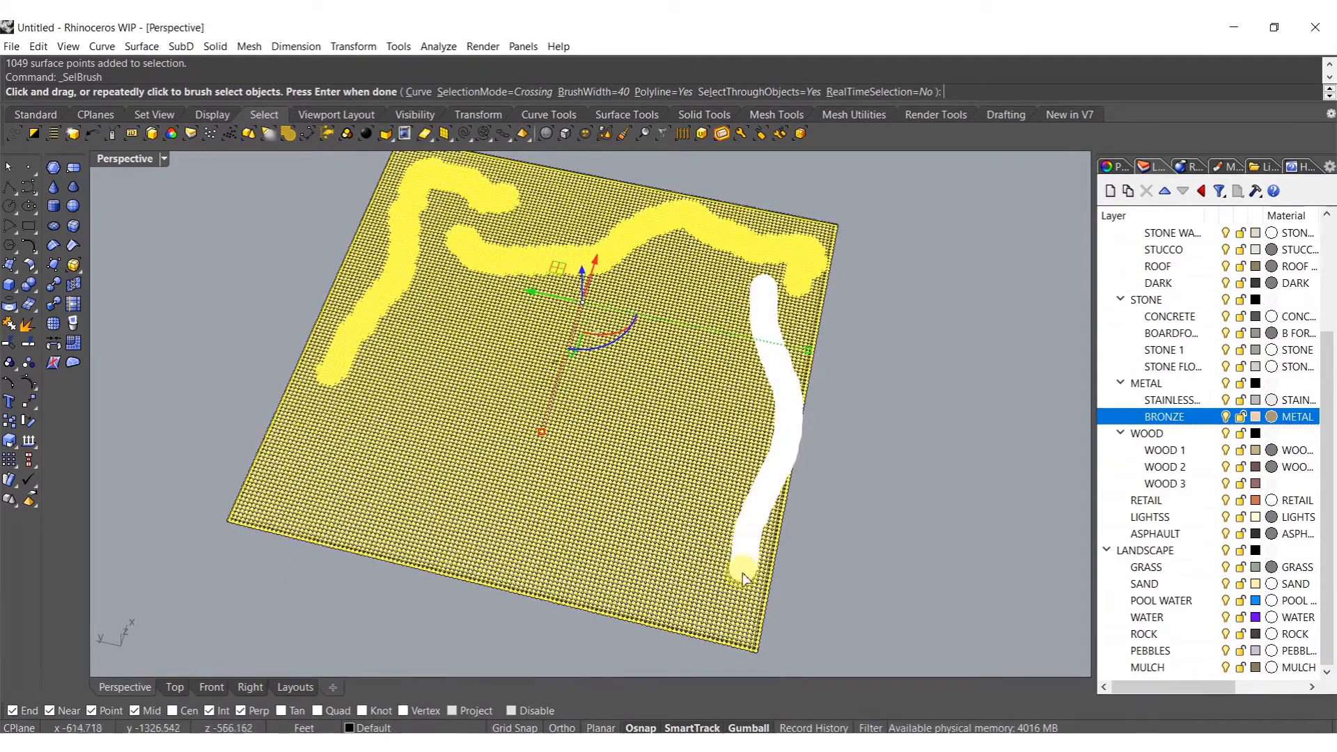
pyautogui.moveTo(670, 588); pyautogui.dragTo(651, 581)
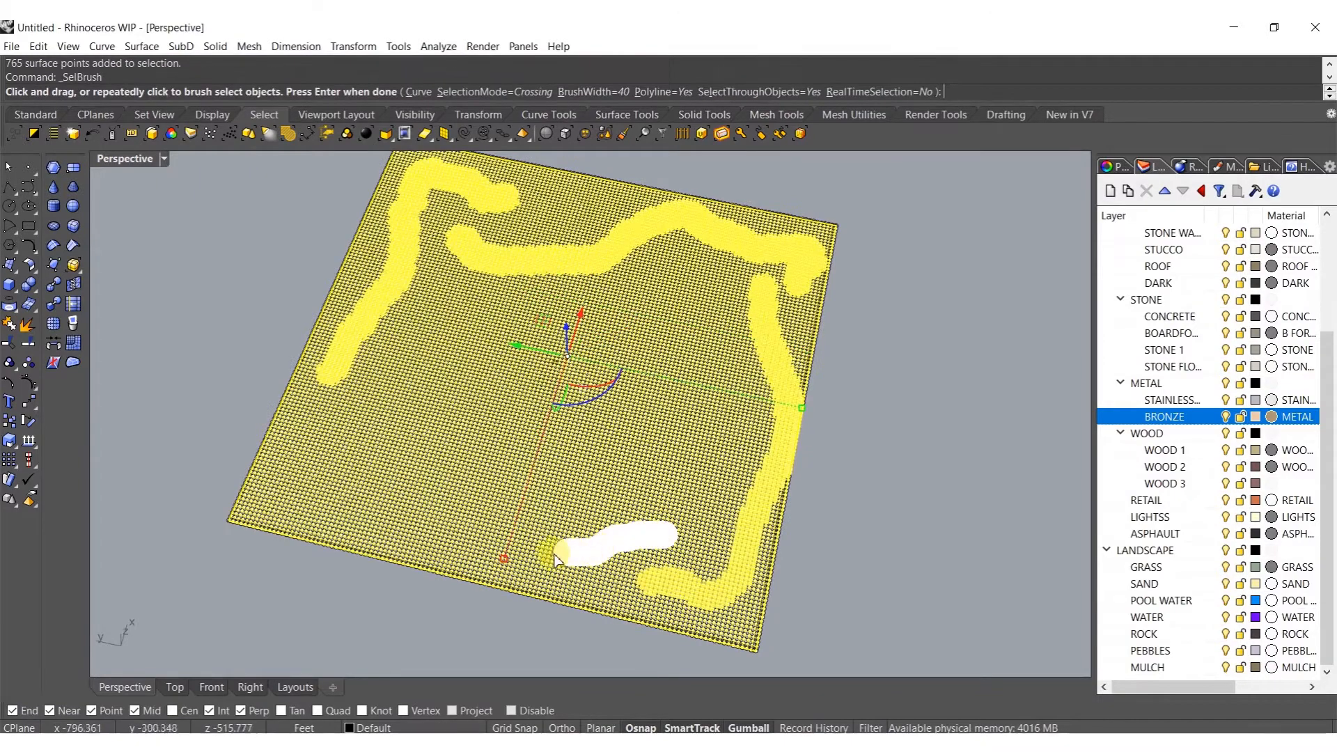
pyautogui.moveTo(557, 559); pyautogui.dragTo(330, 509)
pyautogui.moveTo(362, 425); pyautogui.dragTo(371, 387)
pyautogui.rightClick(373, 387)
# Remove the ground surface itself from the selection, keeping only the brushed control points selected
pyautogui.moveTo(458, 364)
pyautogui.mouseDown(button='right')
pyautogui.moveTo(475, 408)
pyautogui.moveTo(543, 413)
pyautogui.mouseUp(button='right')
pyautogui.keyDown('ctrl'); pyautogui.click(471, 433); pyautogui.keyUp('ctrl')
pyautogui.scroll(10, 540, 410)
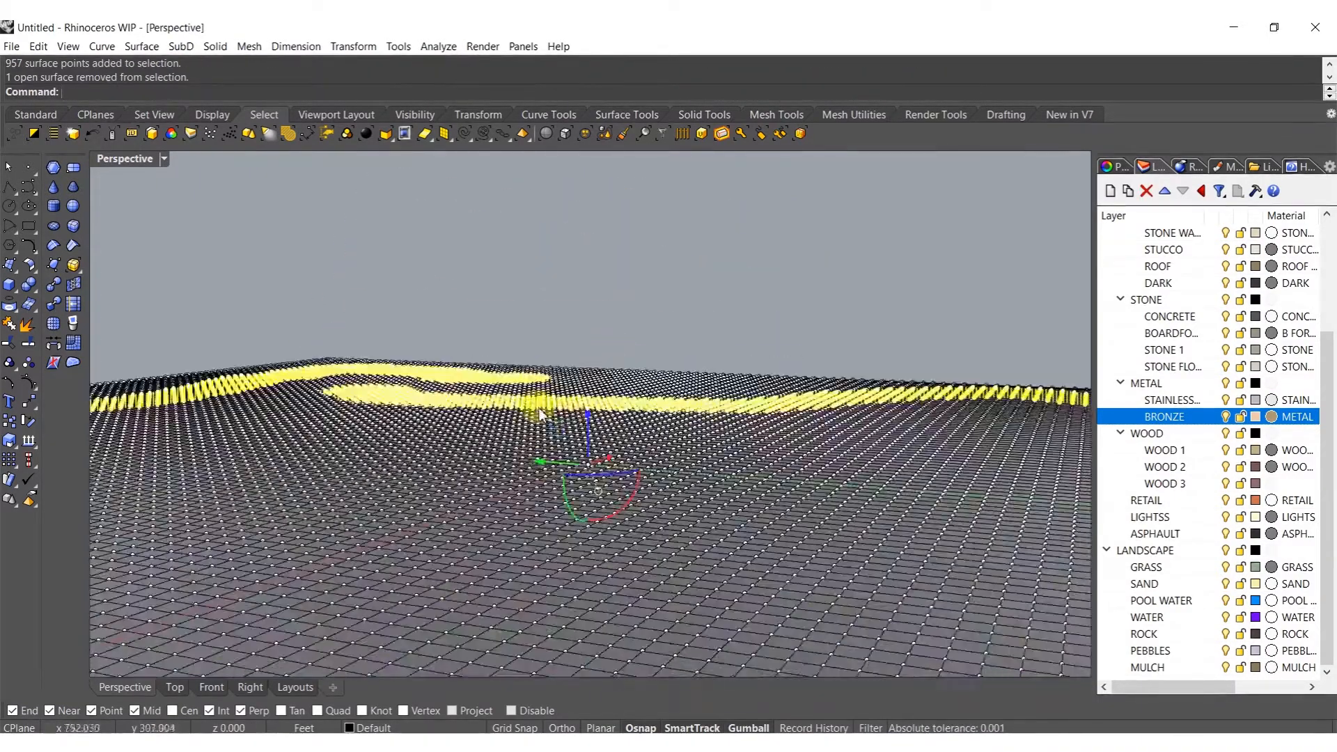
# Raise the selected bands of control points on the terrain surface to form higher ridges
pyautogui.moveTo(585, 473); pyautogui.dragTo(589, 433)
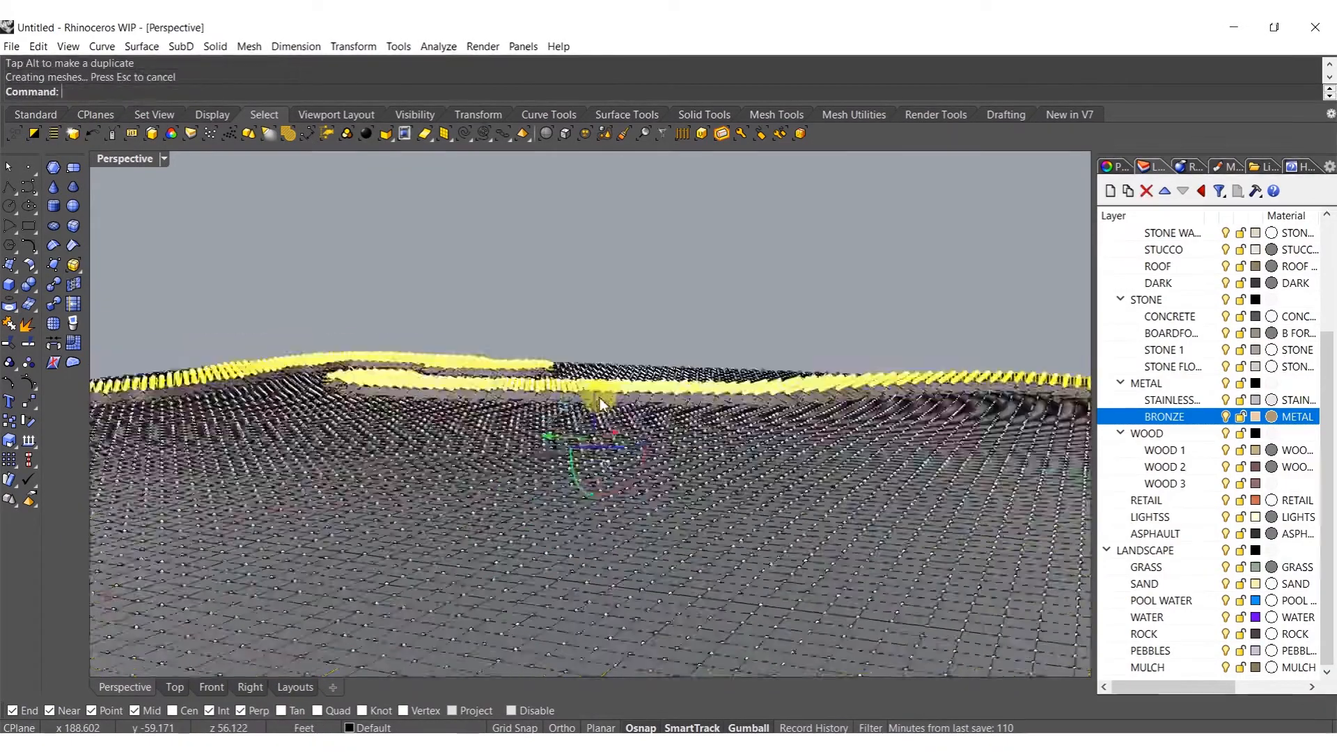
pyautogui.scroll(-8, 662, 390)
pyautogui.scroll(12, 766, 488)
# Smooth the whole terrain surface by running Smooth on it repeatedly
pyautogui.click(722, 458)
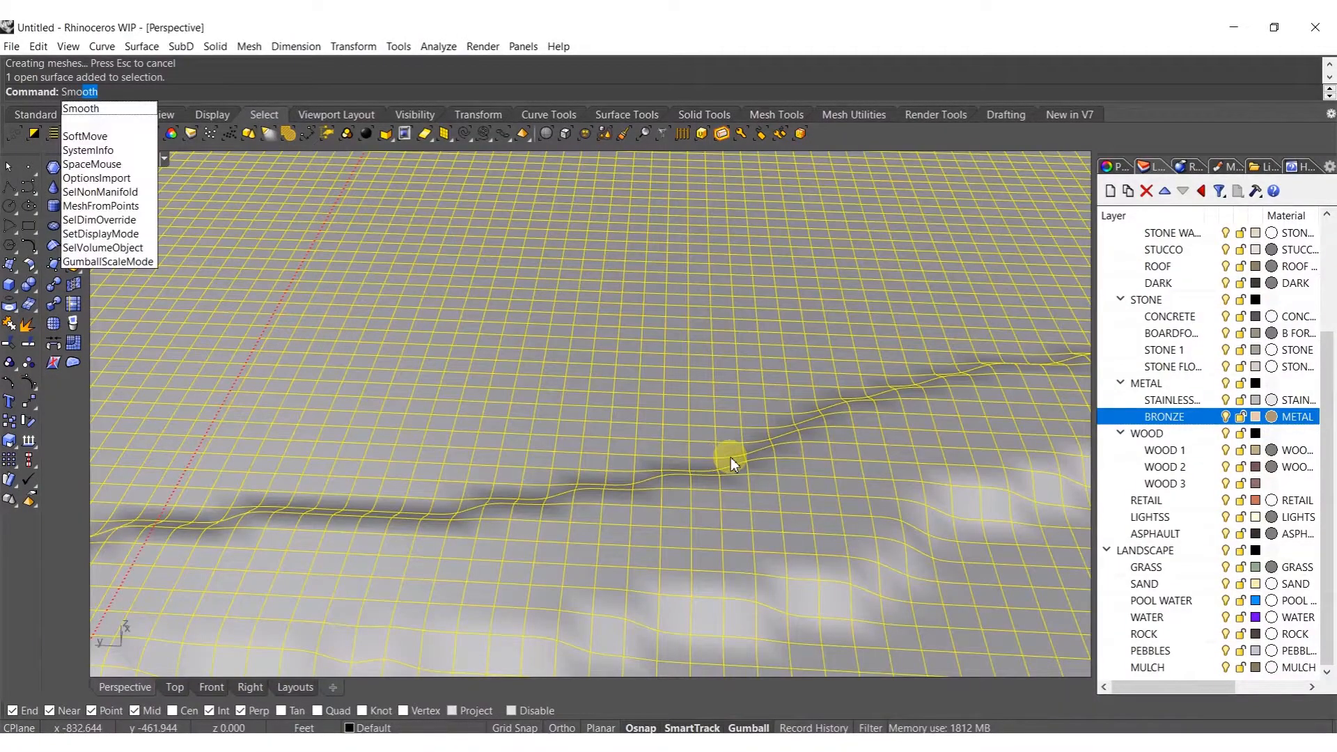
pyautogui.press('Return')
pyautogui.scroll(-8, 579, 445)
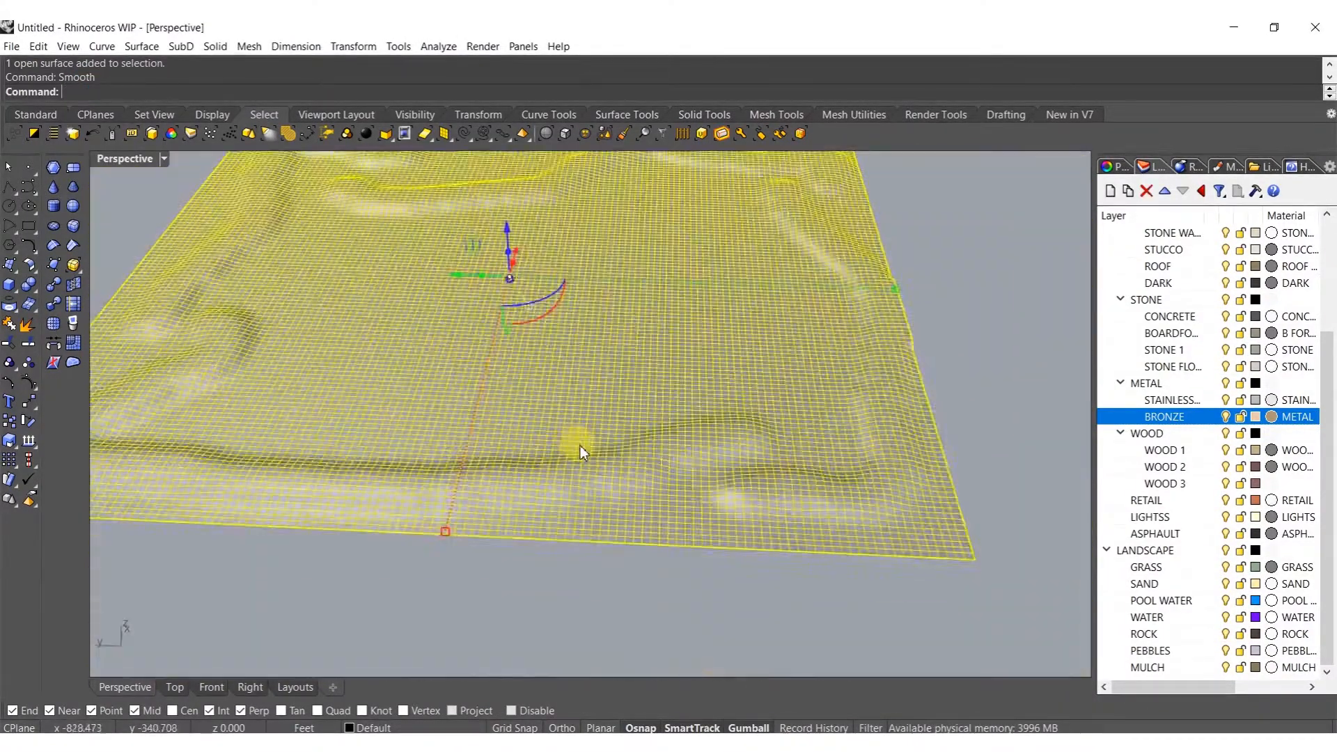
pyautogui.moveTo(580, 446); pyautogui.dragTo(642, 393, button='right')
pyautogui.scroll(5, 666, 390)
pyautogui.press('Return')
pyautogui.press('Return')
pyautogui.press('Escape')
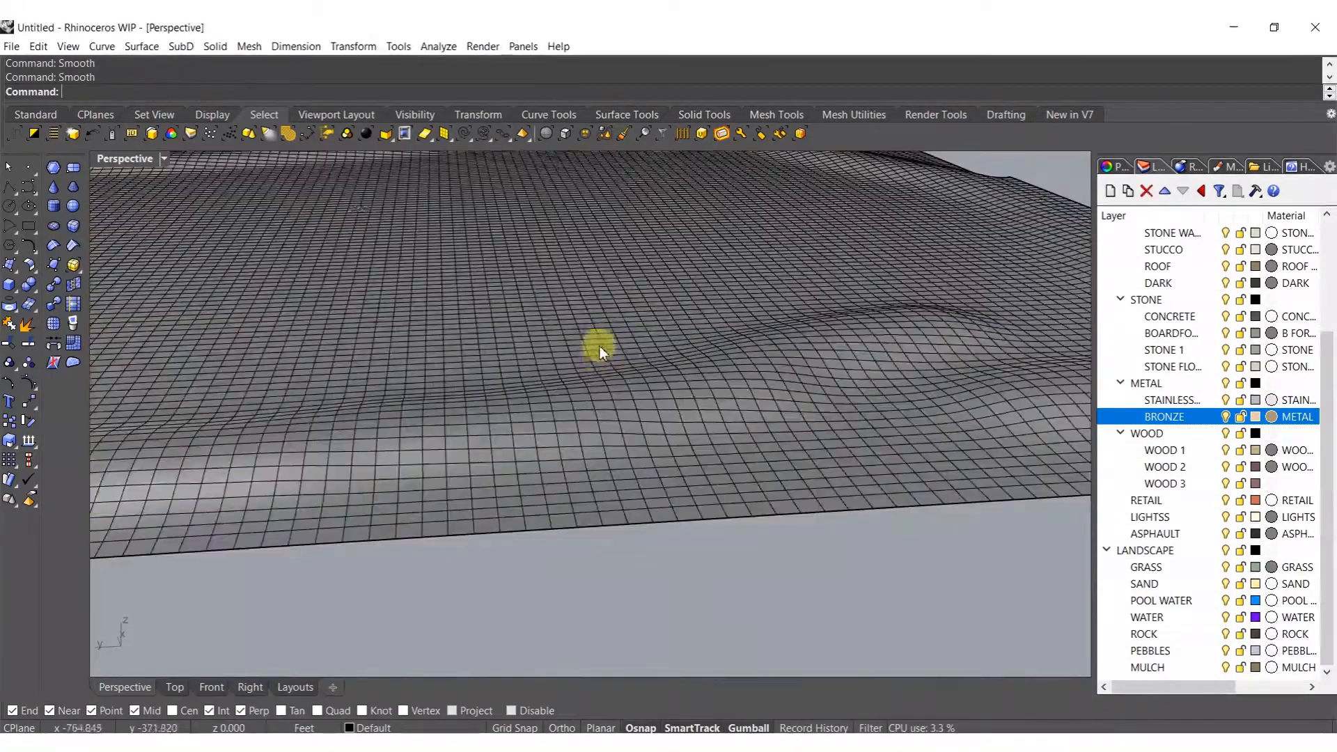
# Examine the smoothed terrain and the petal-shaped pavilion structure from several distances and angles
pyautogui.scroll(-8, 526, 282)
pyautogui.moveTo(526, 278); pyautogui.dragTo(502, 386, button='right')
pyautogui.scroll(7, 423, 417)
pyautogui.moveTo(423, 417); pyautogui.dragTo(588, 448, button='right')
pyautogui.scroll(8, 389, 416)
pyautogui.scroll(-6, 620, 394)
pyautogui.scroll(10, 472, 491)
pyautogui.keyDown('shift'); pyautogui.moveTo(473, 496); pyautogui.dragTo(699, 412, button='right'); pyautogui.keyUp('shift')
pyautogui.scroll(6, 717, 333)
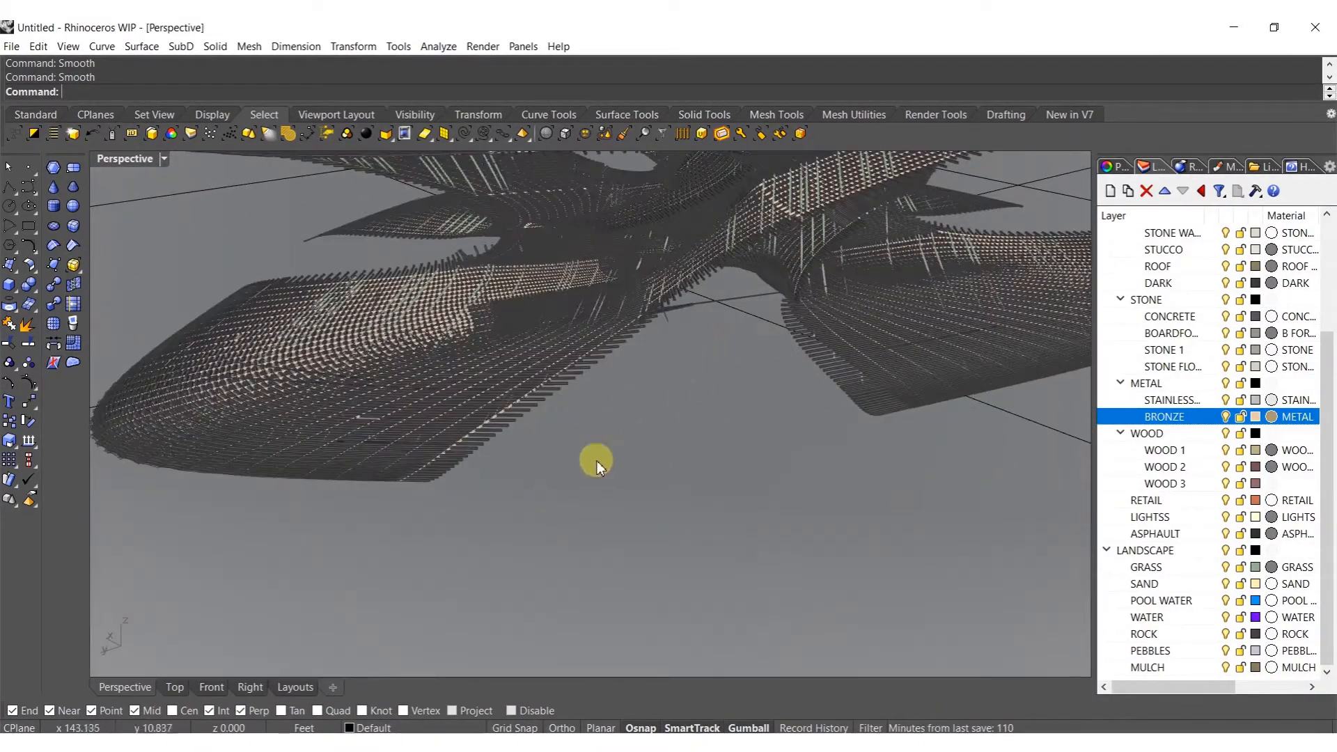
pyautogui.scroll(-10, 709, 370)
pyautogui.moveTo(709, 370); pyautogui.dragTo(688, 390, button='right')
pyautogui.scroll(6, 686, 391)
pyautogui.click(686, 391)
pyautogui.press('Escape')
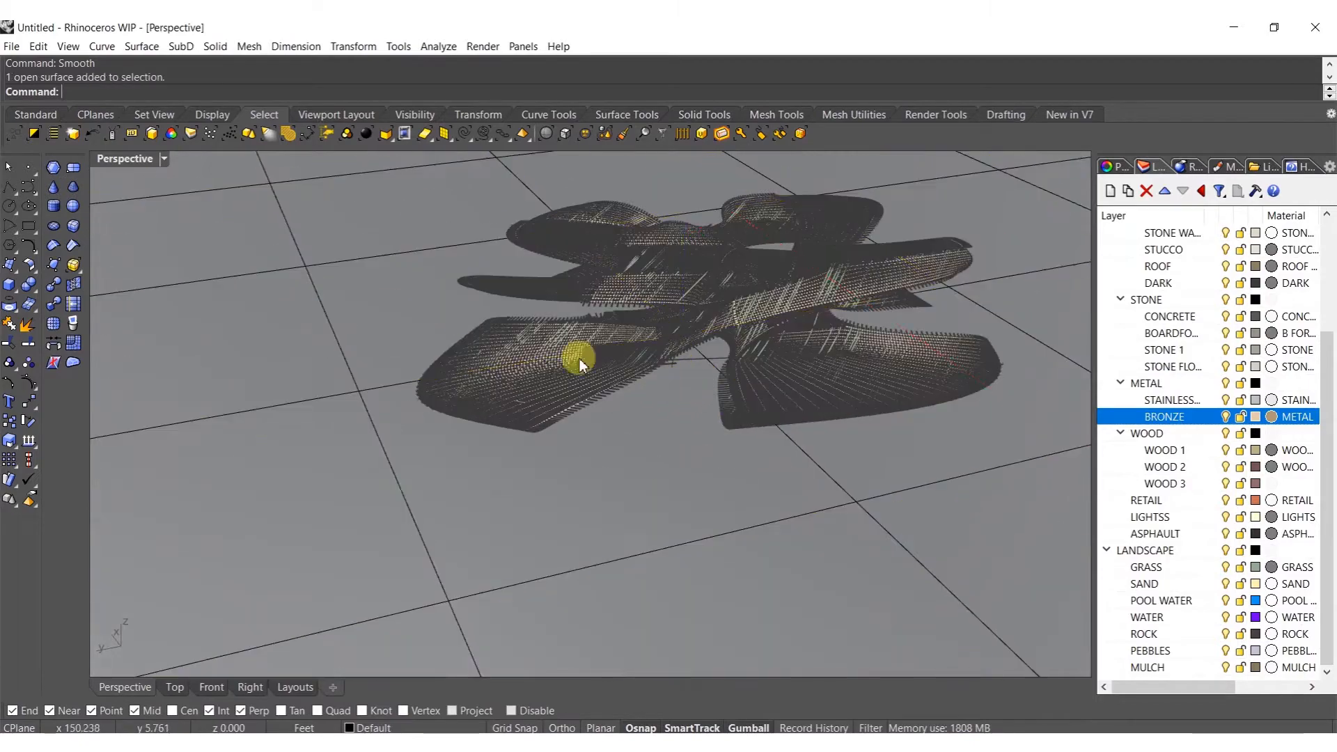
# Create a rectangular plane starting at a corner of the terrain surface
pyautogui.click(11, 266)
pyautogui.click(160, 275)
pyautogui.scroll(-10, 337, 278)
pyautogui.scroll(10, 344, 313)
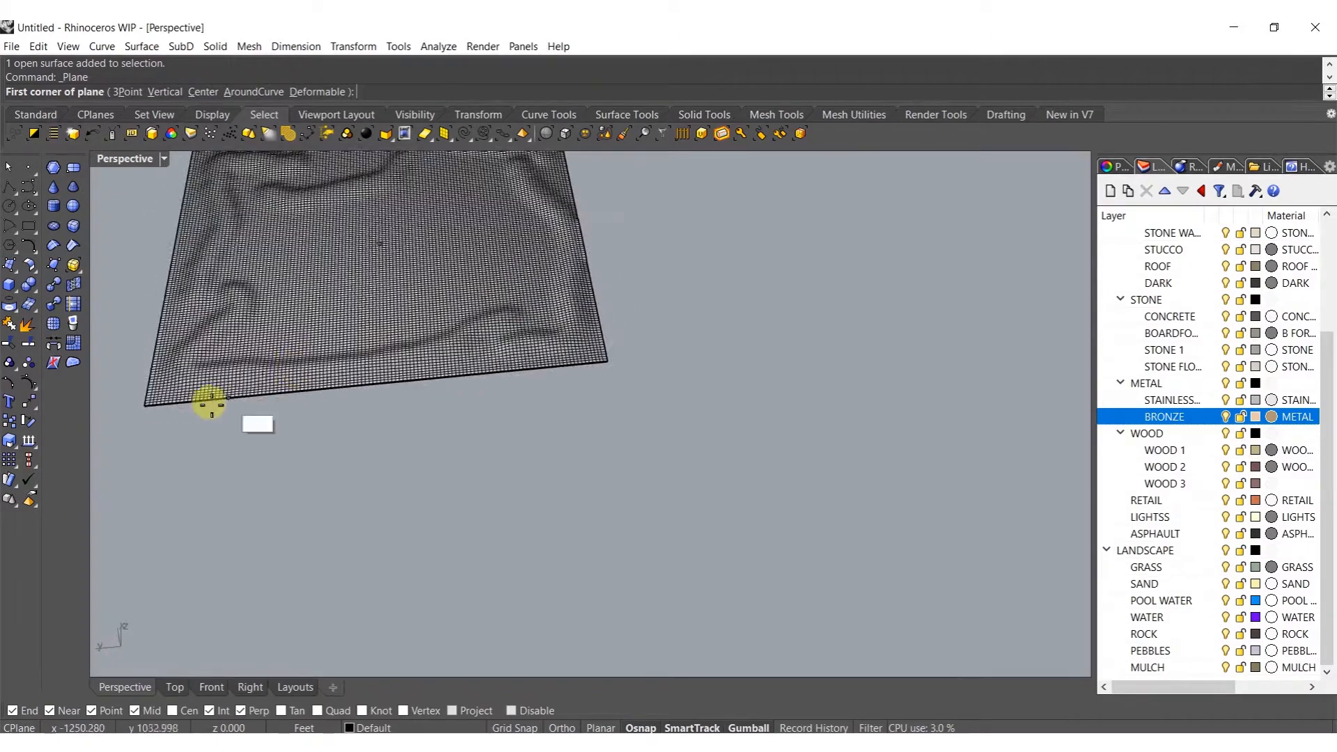
pyautogui.click(146, 405)
pyautogui.click(248, 341)
# Select only the new plane and move it to the pavilion at the middle of the terrain
pyautogui.click(245, 341)
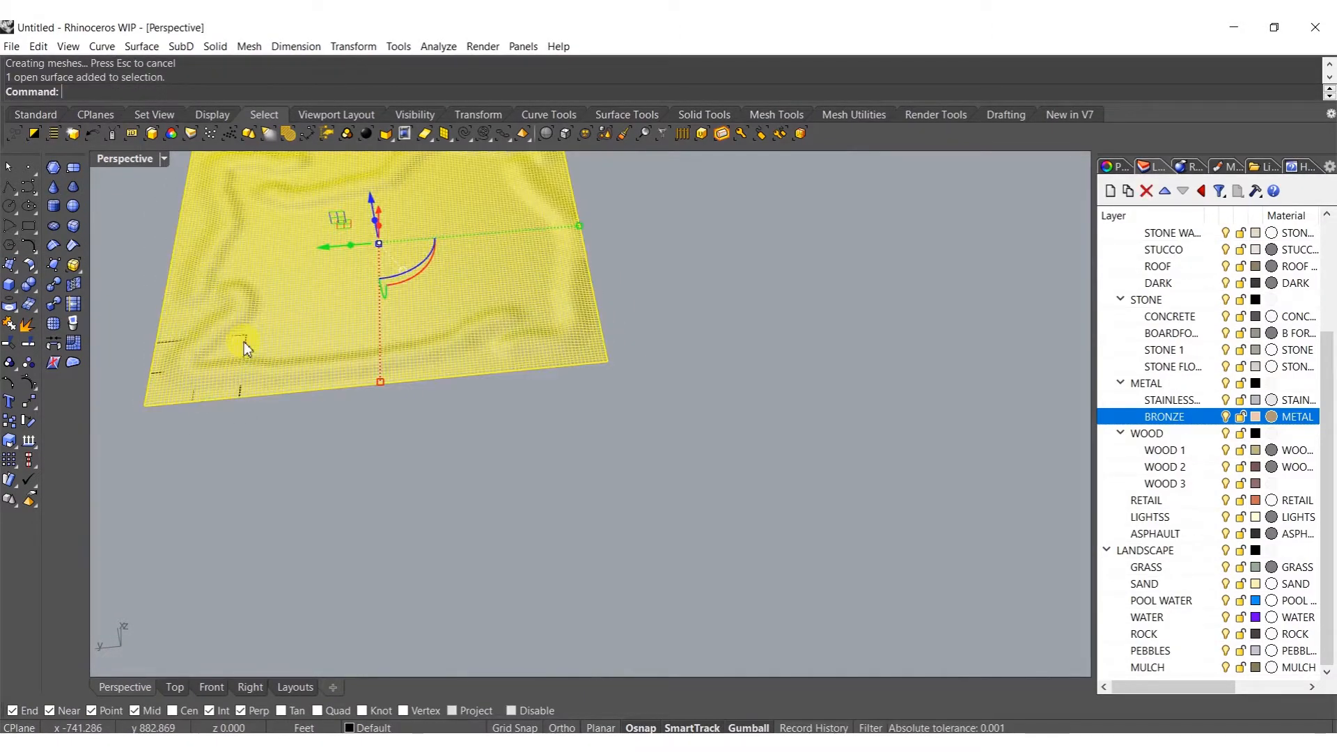
pyautogui.keyDown('shift'); pyautogui.click(243, 344); pyautogui.keyUp('shift')
pyautogui.keyDown('ctrl'); pyautogui.click(254, 345); pyautogui.keyUp('ctrl')
pyautogui.moveTo(243, 347); pyautogui.dragTo(468, 211)
pyautogui.scroll(8, 411, 218)
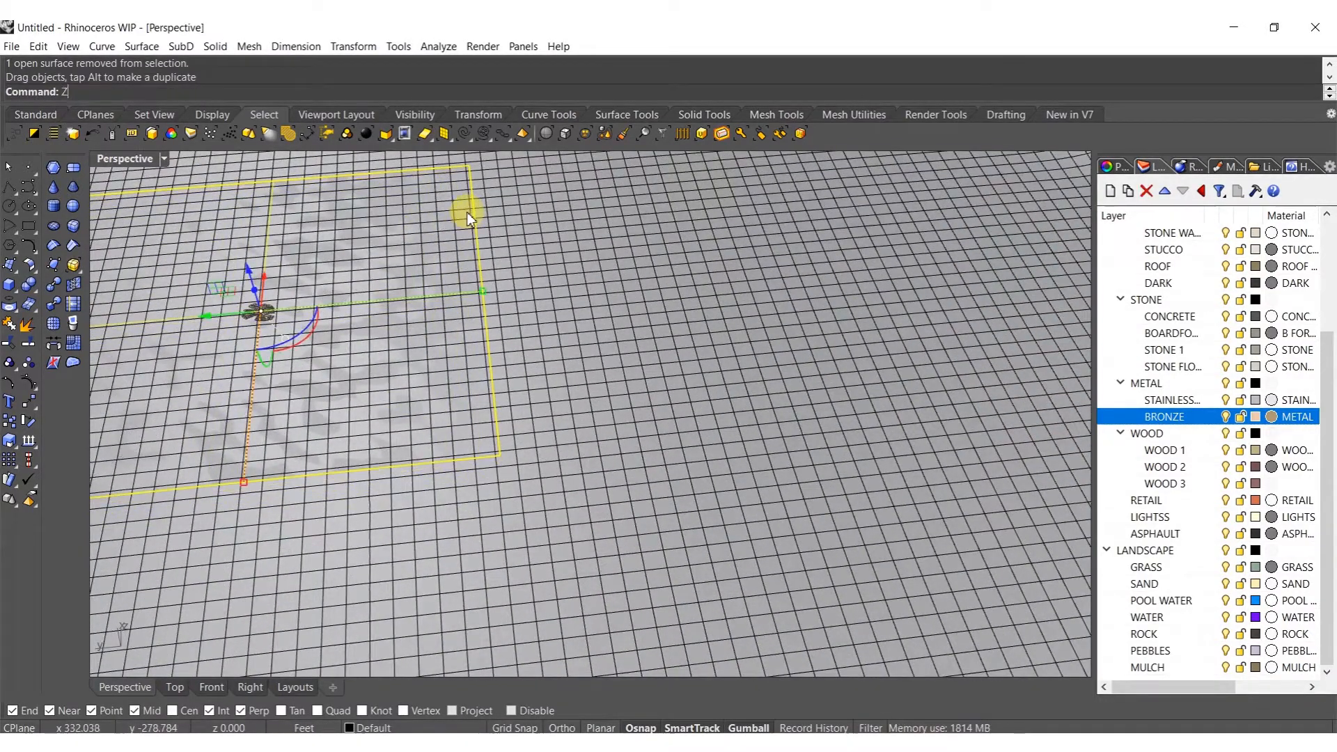
# Scale the plane down uniformly about its centre so it forms a smaller square around the pavilion
pyautogui.write('zs')
pyautogui.press('Return')
pyautogui.keyDown('shift'); pyautogui.moveTo(526, 397); pyautogui.dragTo(466, 323, button='right'); pyautogui.keyUp('shift')
pyautogui.scroll(2, 466, 322)
pyautogui.keyDown('shift'); pyautogui.moveTo(538, 455); pyautogui.dragTo(514, 420, button='right'); pyautogui.keyUp('shift')
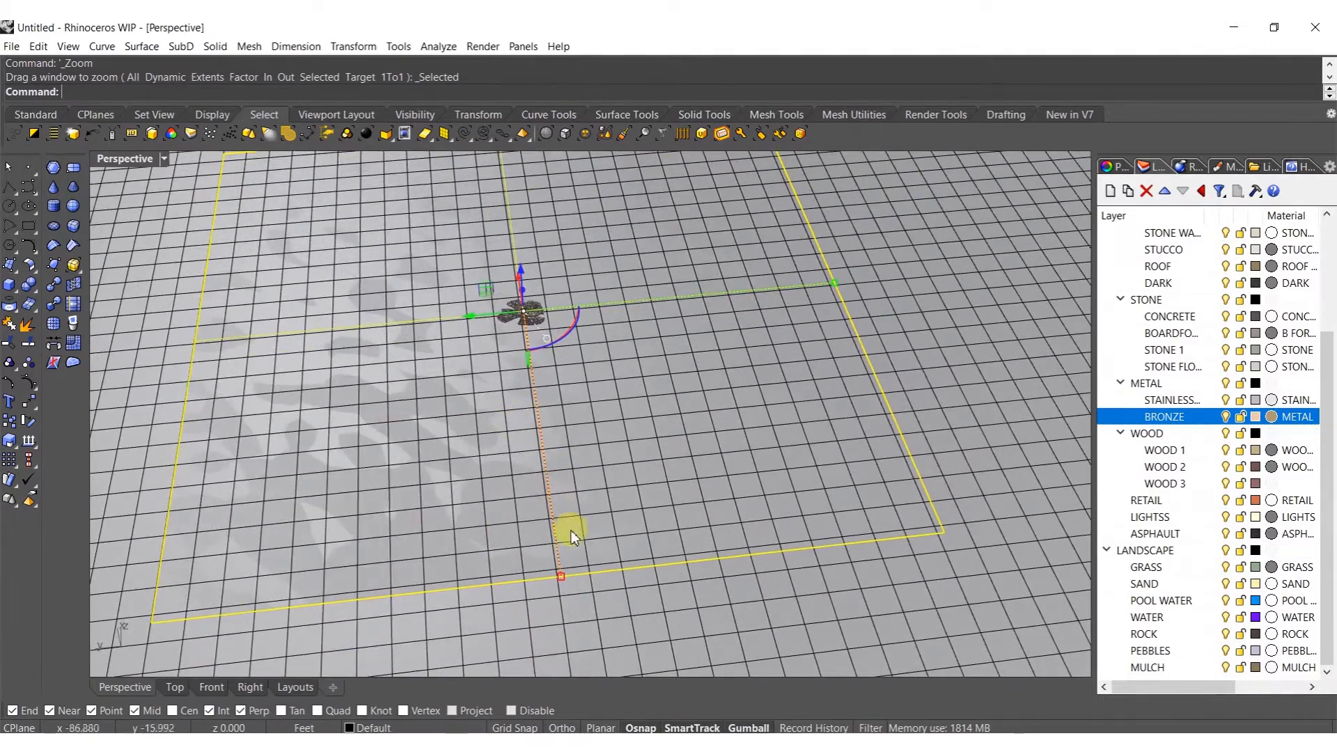
pyautogui.moveTo(562, 577); pyautogui.dragTo(522, 441)
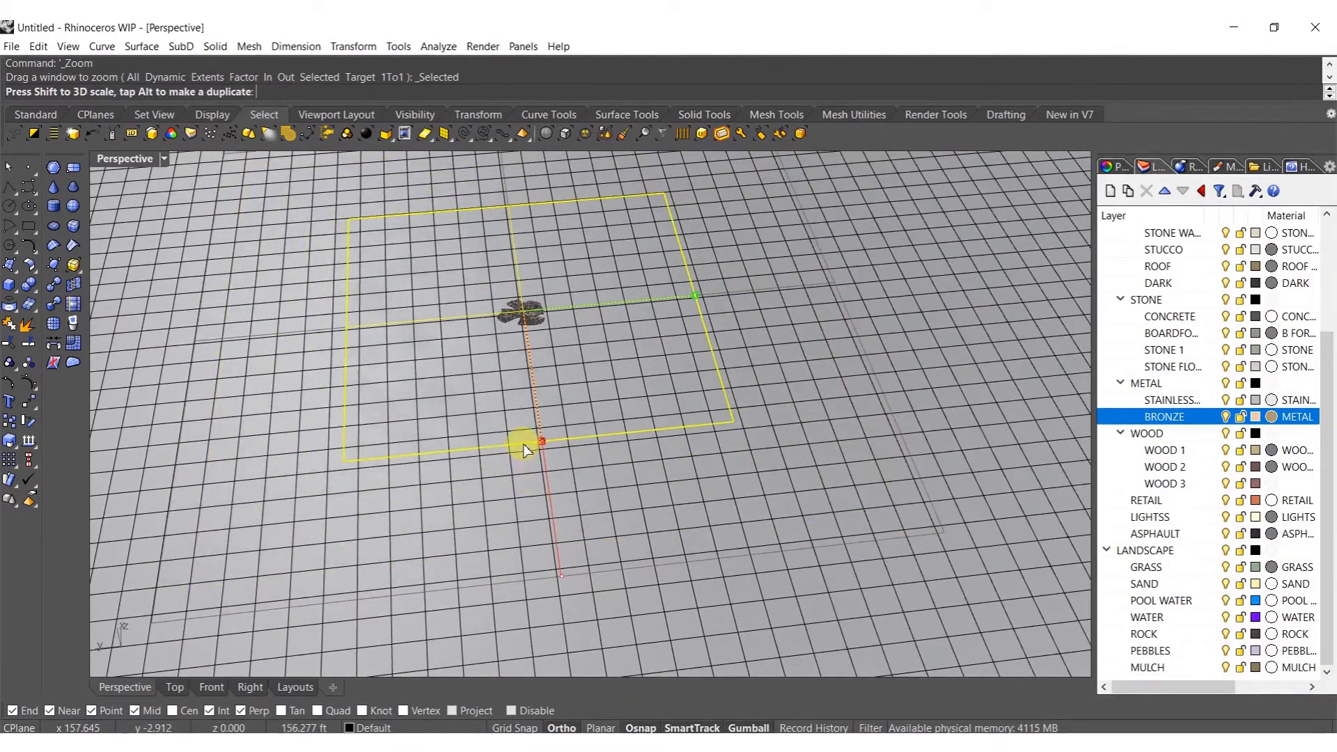
# Try to split the terrain surface with the square plane around the pavilion
pyautogui.click(524, 494)
pyautogui.hotkey('ctrl', 'shift', 's')
pyautogui.press('Return')
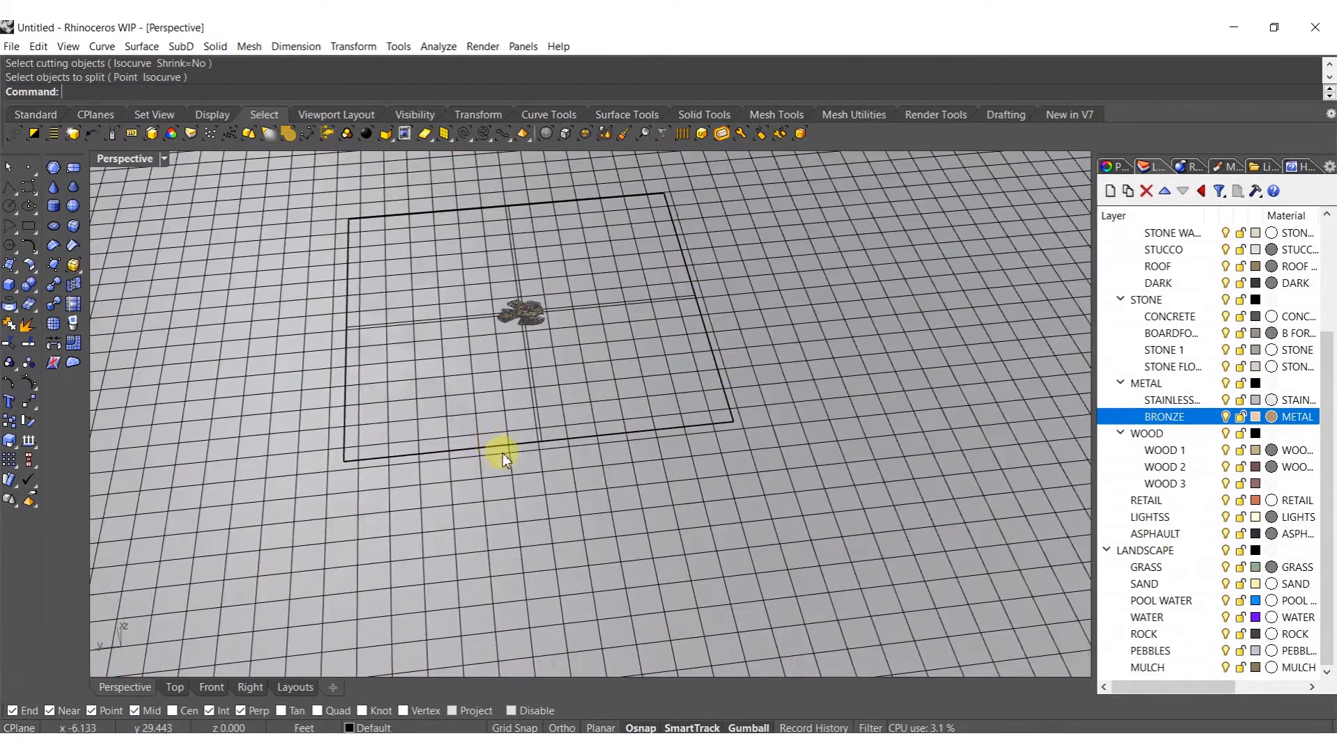
# Duplicate the border of the square plane around the pavilion as a curve
pyautogui.click(514, 487)
pyautogui.click(488, 446)
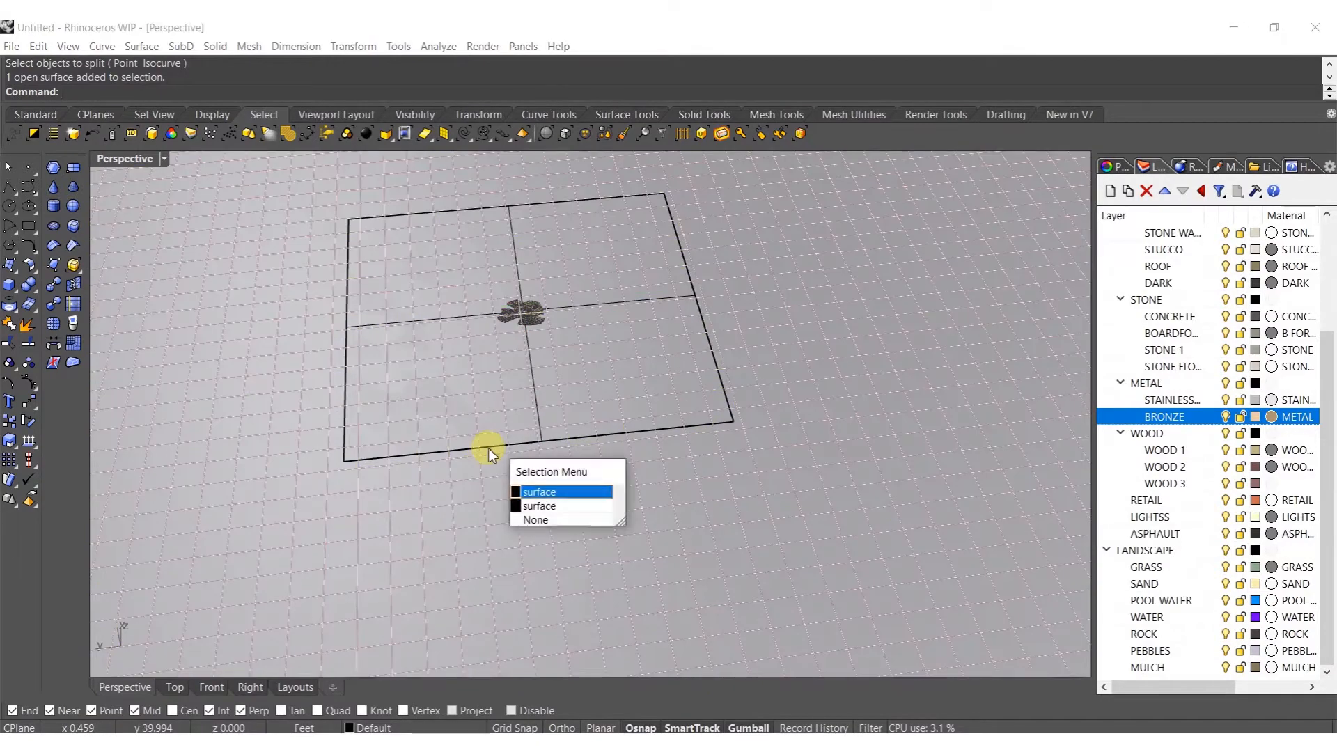
pyautogui.click(566, 510)
pyautogui.write('Dup')
pyautogui.press('Return')
# Split the terrain surface with the duplicated border curve and delete the piece inside it
pyautogui.click(516, 506)
pyautogui.hotkey('ctrl', 'shift', 's')
pyautogui.click(484, 446)
pyautogui.press('Return')
pyautogui.keyDown('ctrl'); pyautogui.click(489, 468); pyautogui.keyUp('ctrl')
pyautogui.press('Delete')
# Rebuild the square plane with a point count of 125 by 125 and degree 3 in U and V
pyautogui.click(455, 433)
pyautogui.scroll(6, 589, 309)
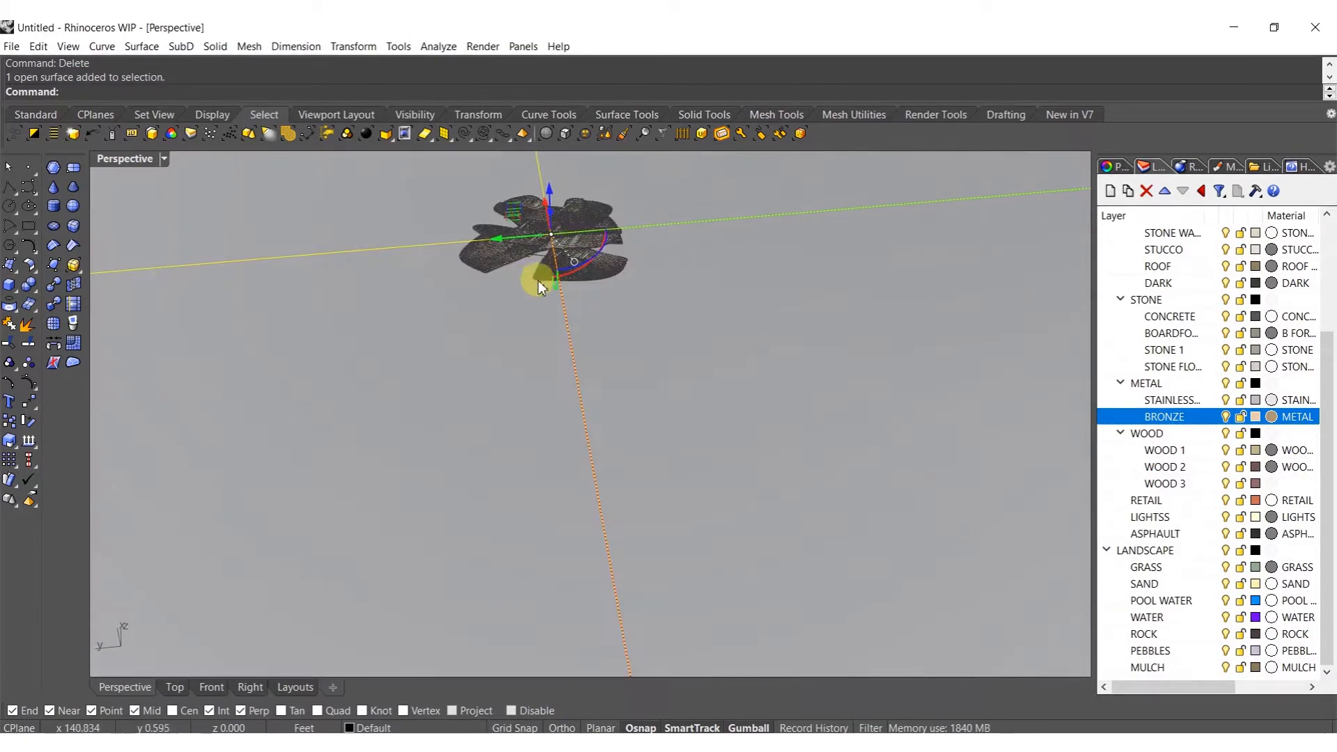
pyautogui.write('Rebuild')
pyautogui.press('Return')
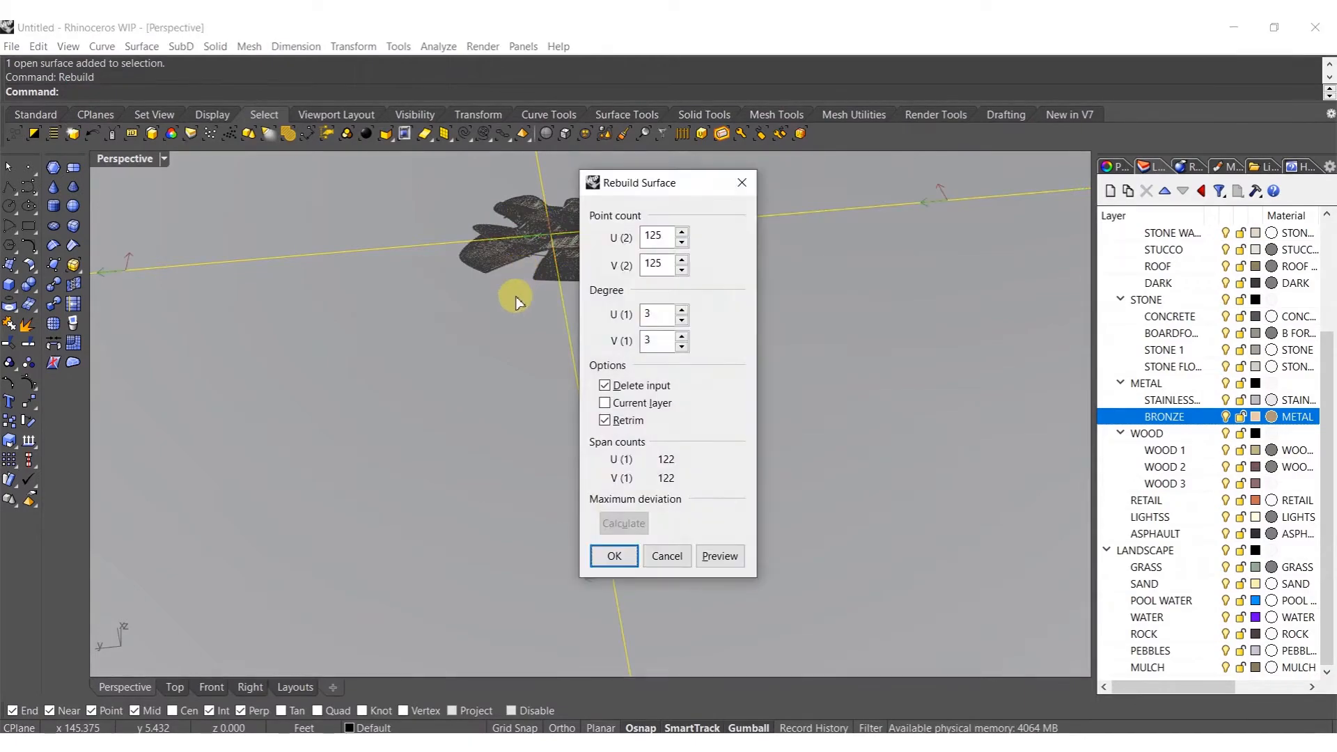
pyautogui.press('Return')
# Turn on the control points of the rebuilt plane around the pavilion
pyautogui.keyDown('shift'); pyautogui.moveTo(516, 298); pyautogui.dragTo(451, 367, button='right'); pyautogui.keyUp('shift')
pyautogui.scroll(5, 453, 373)
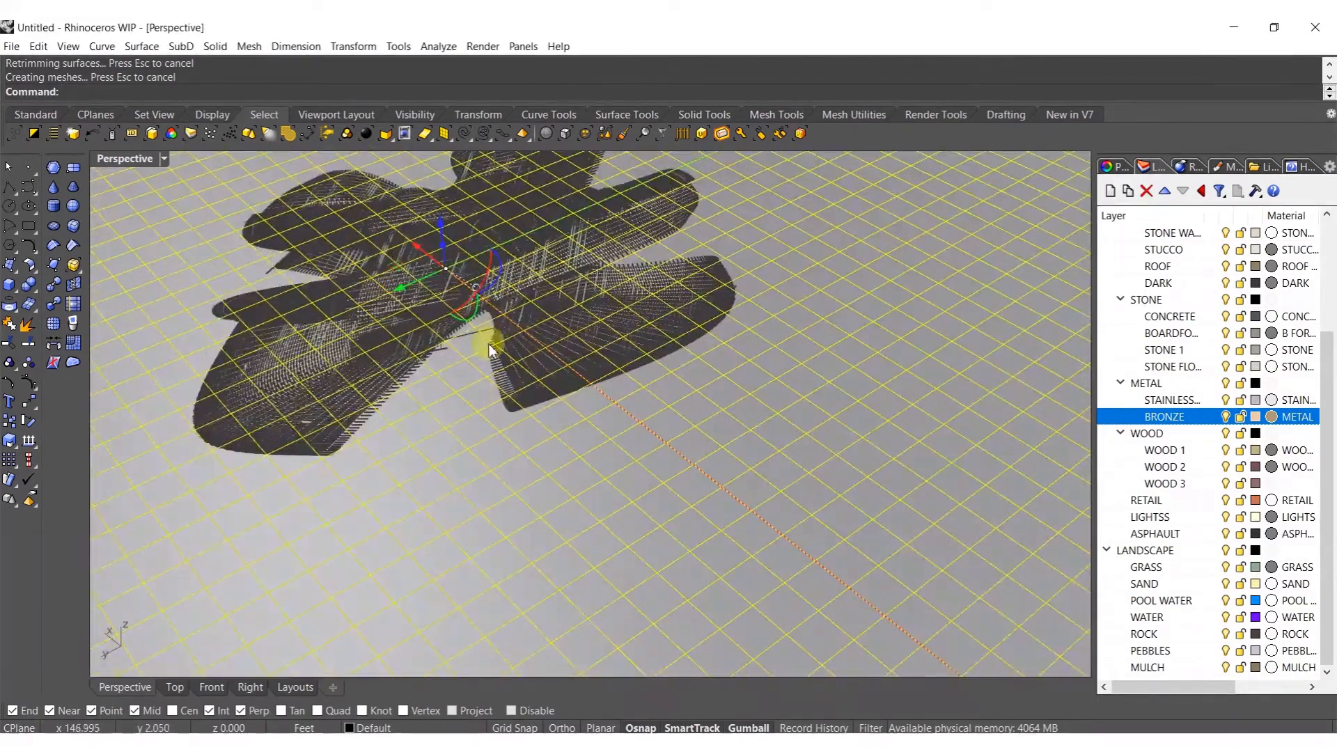
pyautogui.click(29, 385)
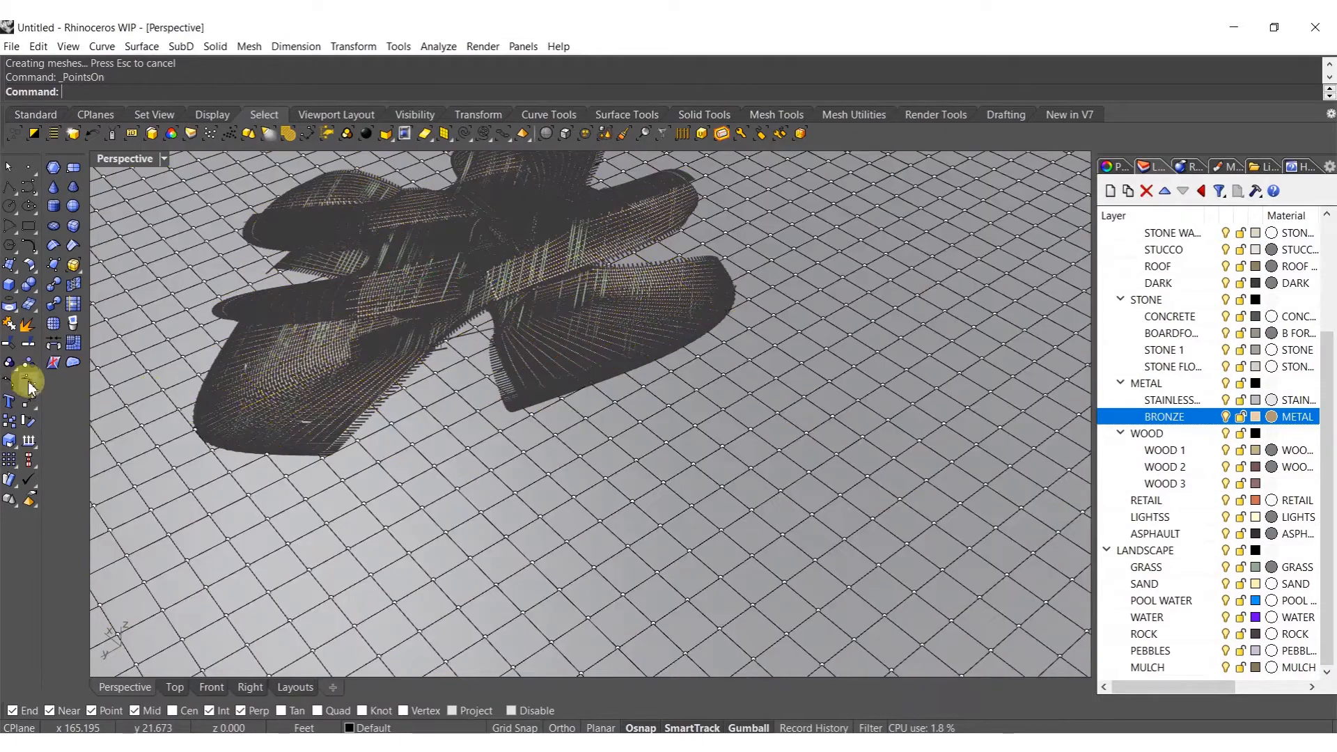
# Brush-select the plane's control points in the gaps between the pavilion's petals, keeping the surface itself out of the selection
pyautogui.click(622, 135)
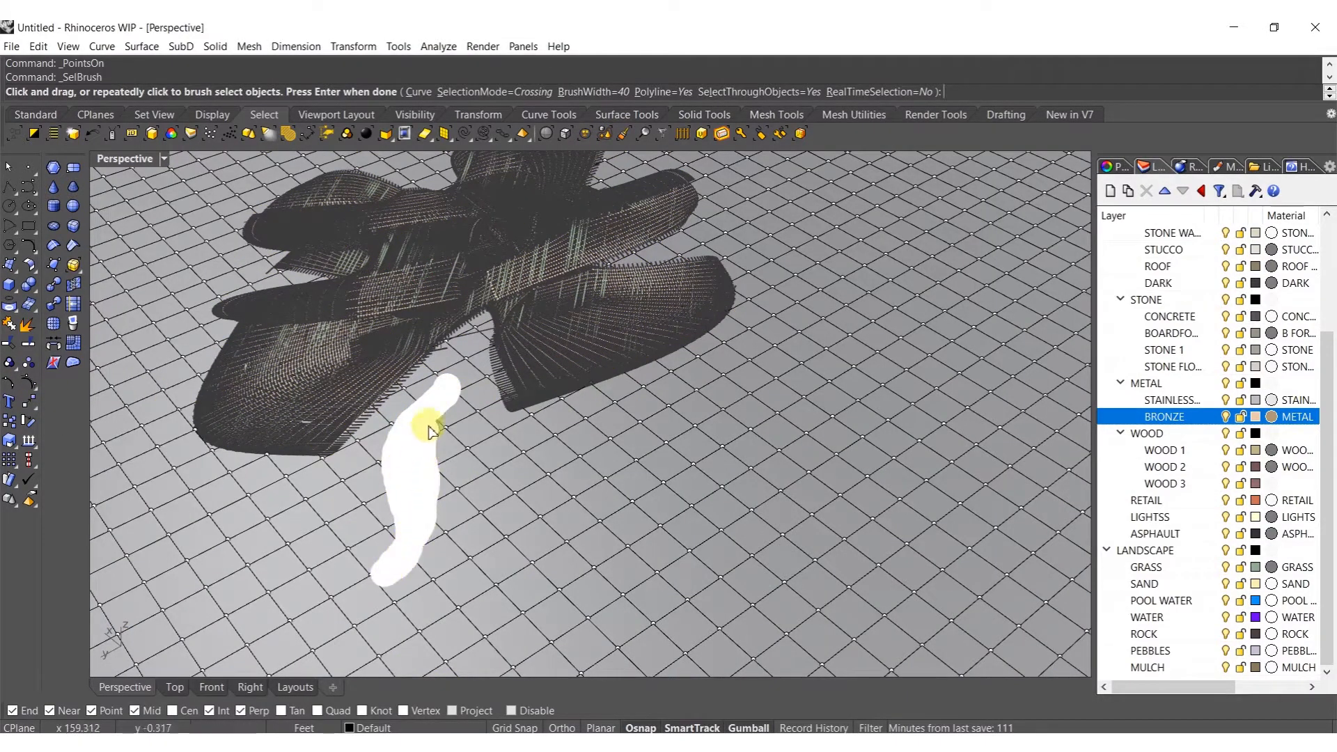
pyautogui.rightClick(409, 487)
pyautogui.moveTo(448, 436)
pyautogui.mouseDown(button='right')
pyautogui.moveTo(442, 370)
pyautogui.moveTo(583, 387)
pyautogui.mouseUp(button='right')
pyautogui.rightClick(571, 378)
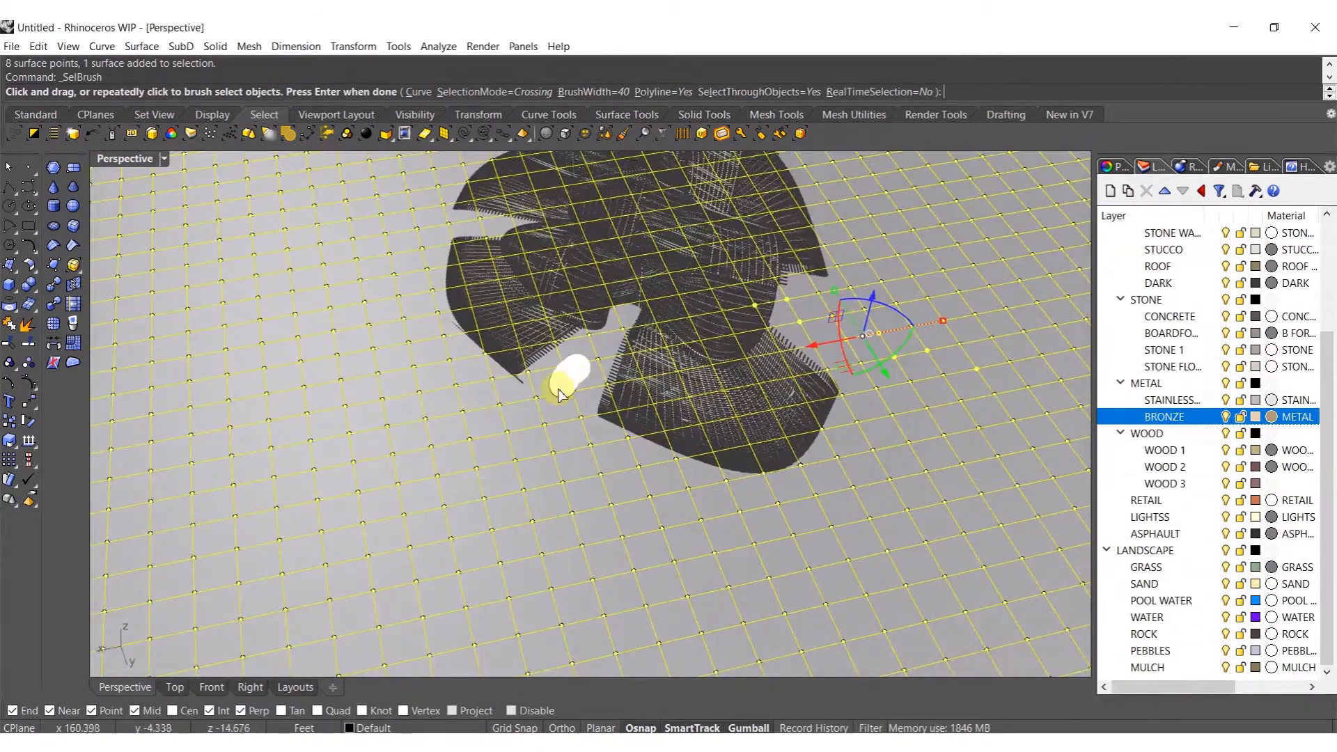
pyautogui.moveTo(573, 420); pyautogui.dragTo(576, 376)
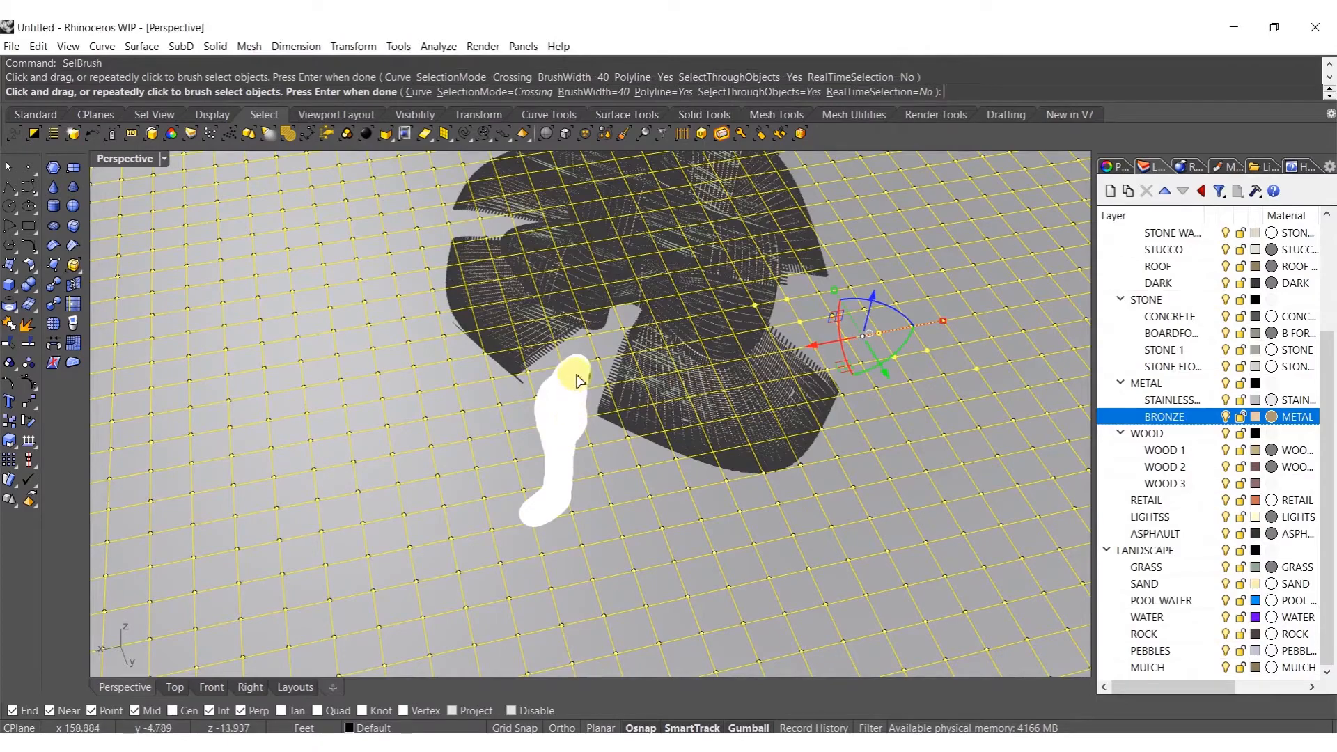
pyautogui.rightClick(575, 378)
pyautogui.moveTo(488, 386)
pyautogui.mouseDown(button='right')
pyautogui.moveTo(645, 396)
pyautogui.moveTo(553, 394)
pyautogui.mouseUp(button='right')
pyautogui.rightClick(507, 423)
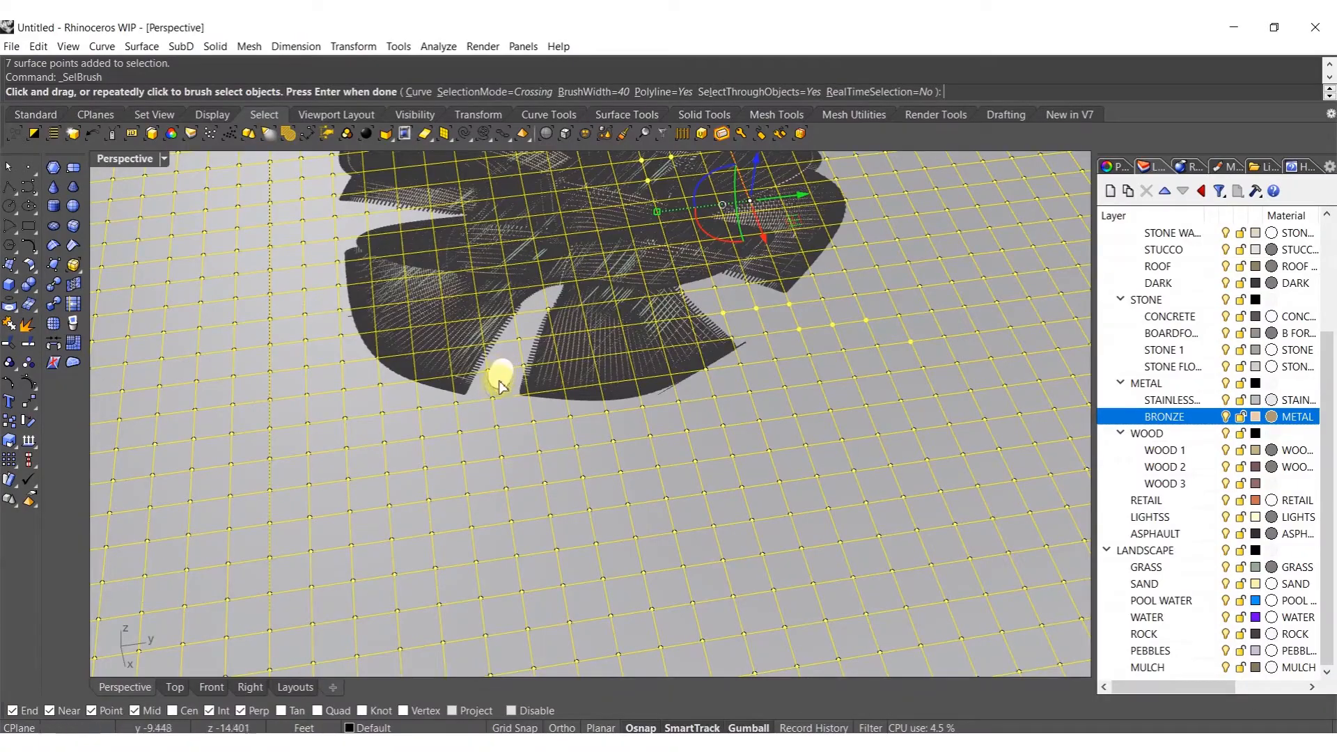
pyautogui.moveTo(492, 394); pyautogui.dragTo(495, 376)
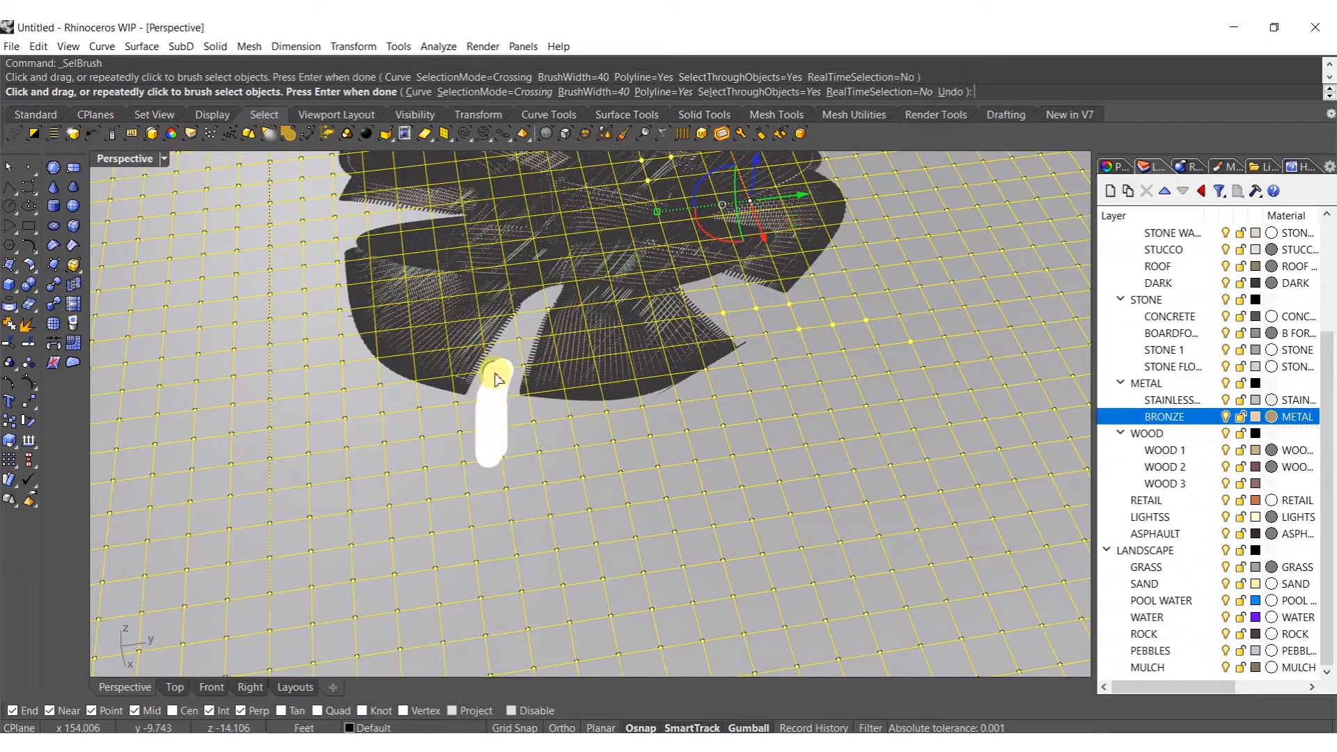
pyautogui.rightClick(498, 378)
pyautogui.moveTo(497, 378)
pyautogui.mouseDown(button='right')
pyautogui.moveTo(495, 442)
pyautogui.moveTo(682, 423)
pyautogui.mouseUp(button='right')
pyautogui.rightClick(534, 418)
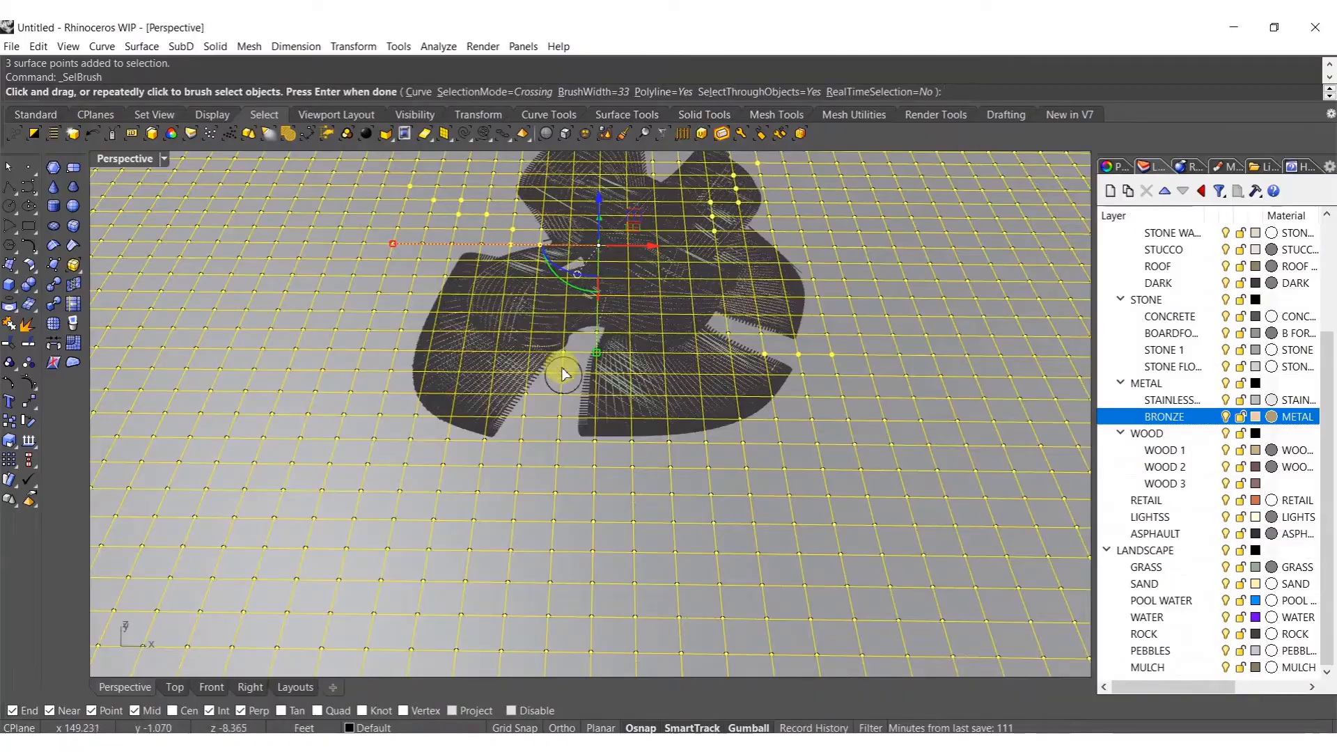
pyautogui.moveTo(546, 450); pyautogui.dragTo(549, 452)
pyautogui.rightClick(549, 453)
pyautogui.moveTo(537, 423); pyautogui.dragTo(603, 384, button='right')
pyautogui.keyDown('ctrl'); pyautogui.click(502, 387); pyautogui.keyUp('ctrl')
# Lower the selected control points to form depressions in the ground between the pavilion's petals
pyautogui.moveTo(512, 397); pyautogui.dragTo(607, 340, button='right')
pyautogui.moveTo(607, 342); pyautogui.dragTo(605, 365)
pyautogui.moveTo(561, 385); pyautogui.dragTo(561, 344, button='right')
pyautogui.moveTo(543, 343); pyautogui.dragTo(566, 359)
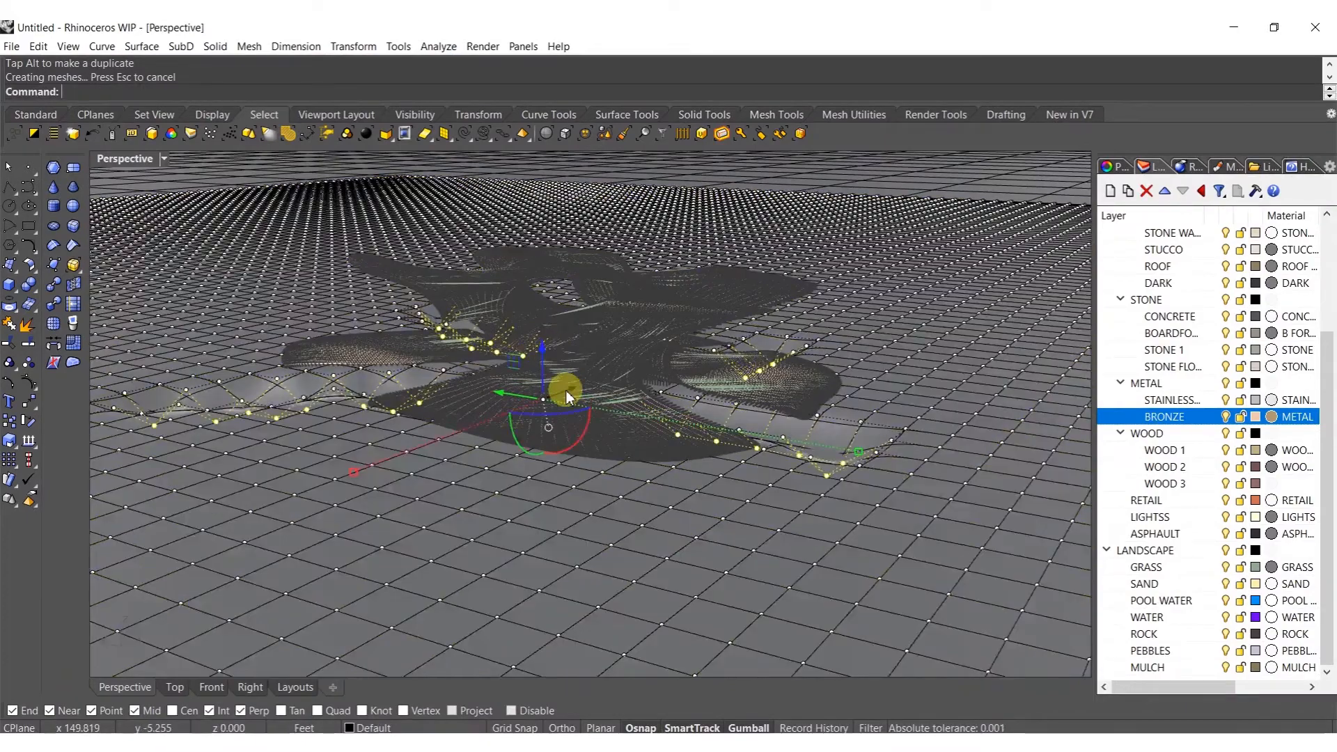
# Turn off the control points and apply Smooth to the ground surface around the pavilion
pyautogui.press('Escape')
pyautogui.click(553, 540)
pyautogui.write('Smooth')
pyautogui.press('Return')
pyautogui.press('Return')
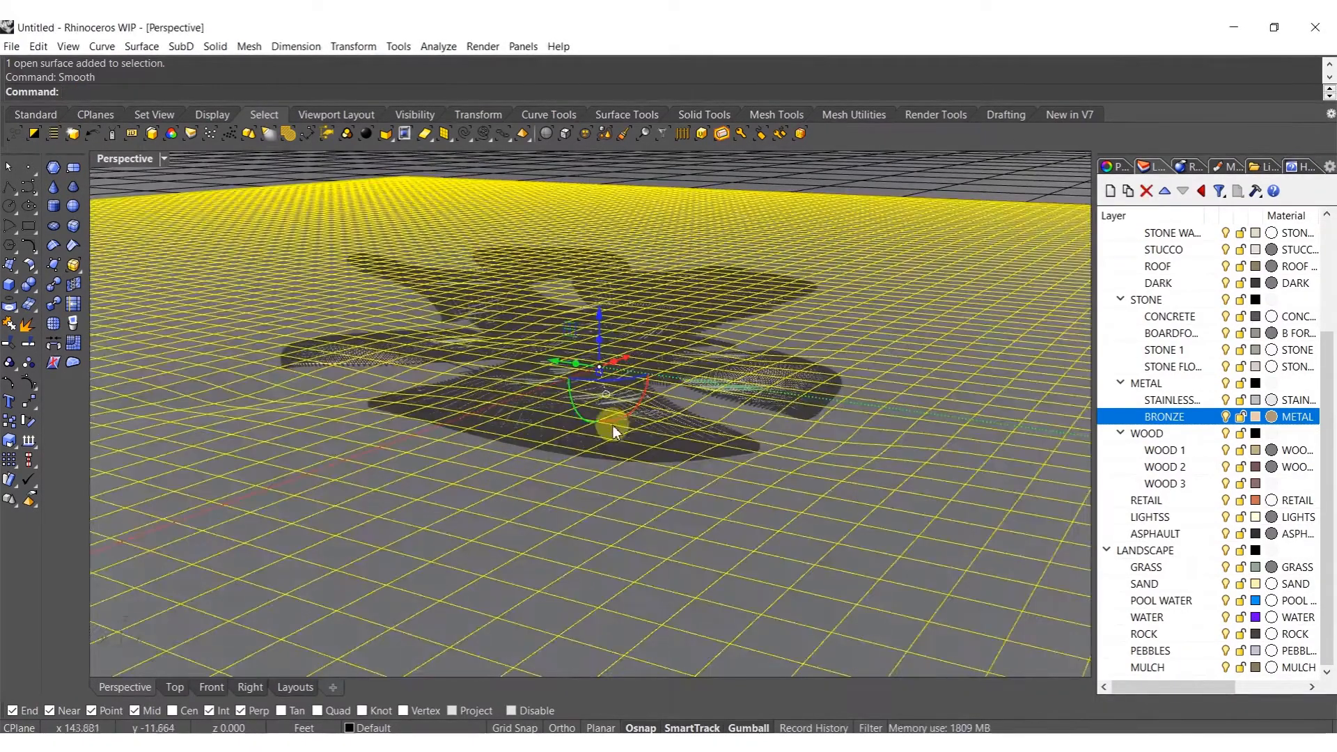
pyautogui.scroll(-8, 617, 378)
pyautogui.press('Escape')
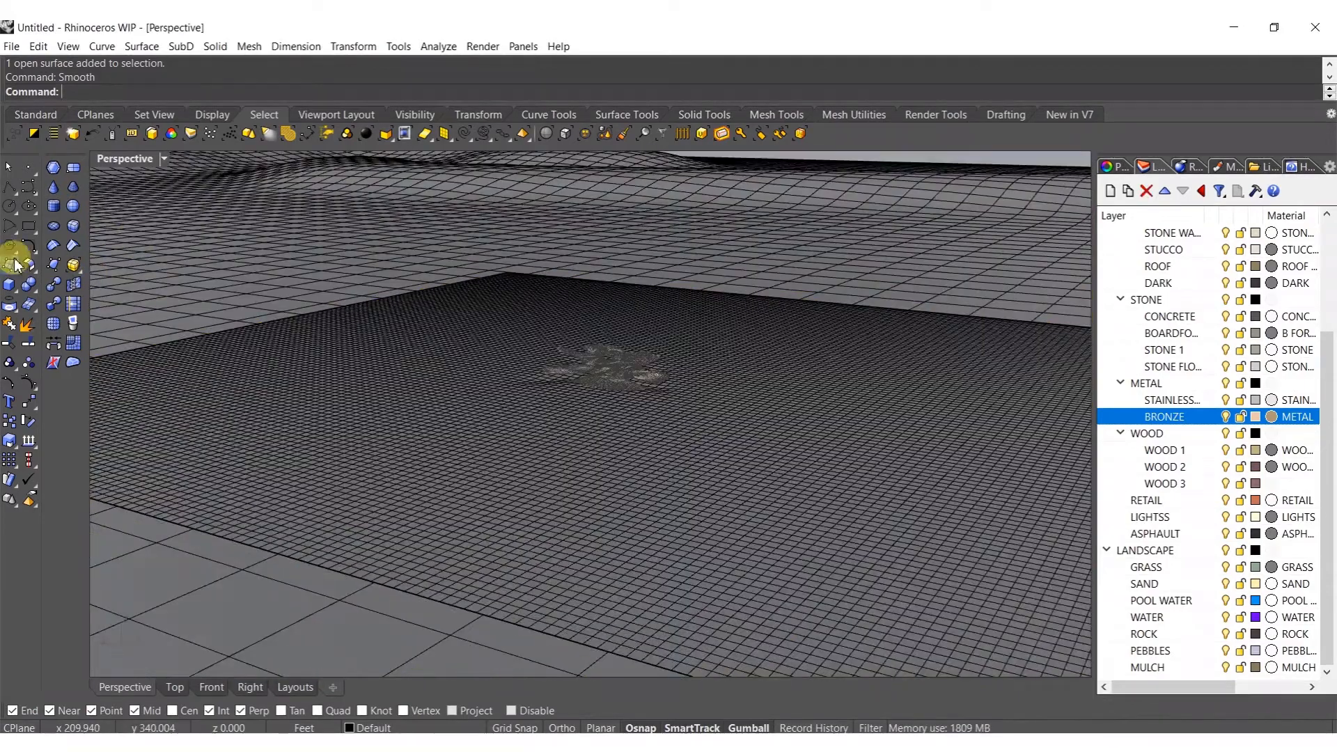
# Create a flat plane over the square ground surface, snapping to its opposite corners
pyautogui.click(15, 265)
pyautogui.click(148, 276)
pyautogui.scroll(-5, 352, 341)
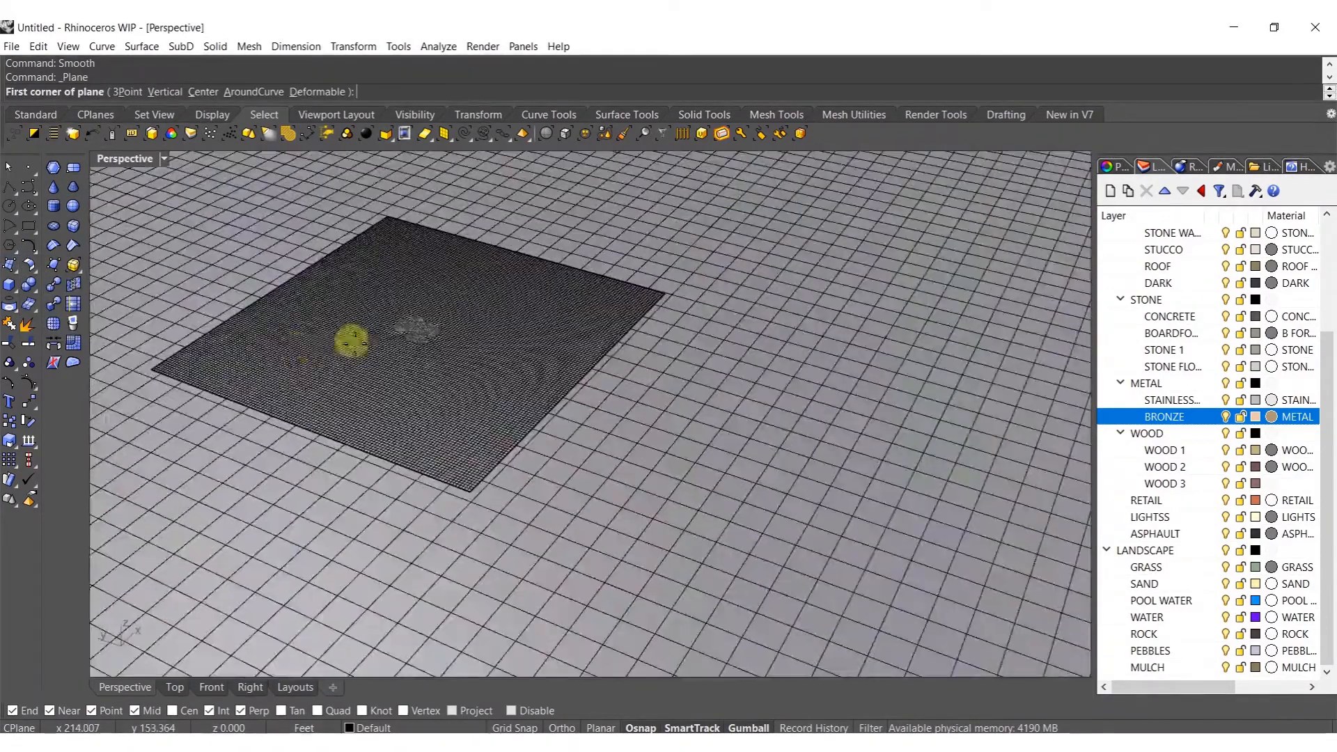
pyautogui.click(158, 364)
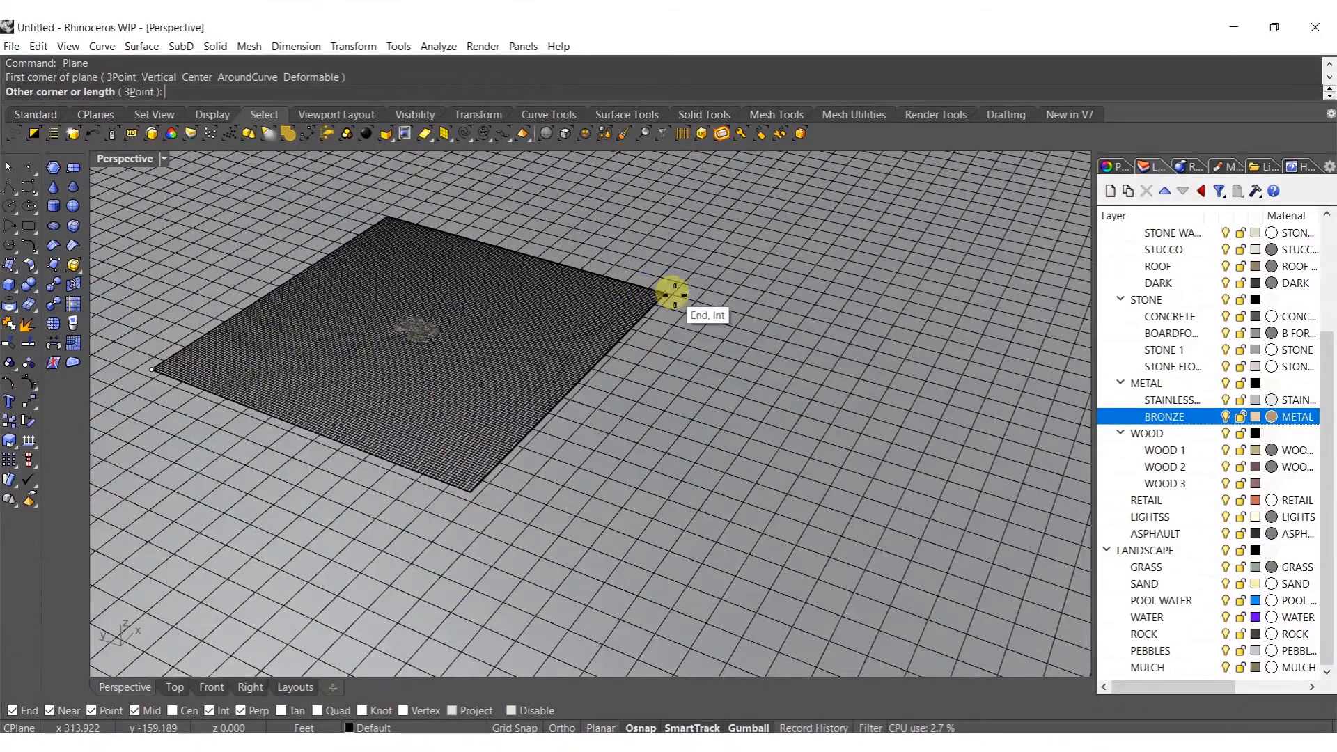
pyautogui.click(669, 298)
# Shift the new flat plane slightly so it sits just under the ground and fills only the depressions
pyautogui.scroll(12, 429, 346)
pyautogui.click(422, 348)
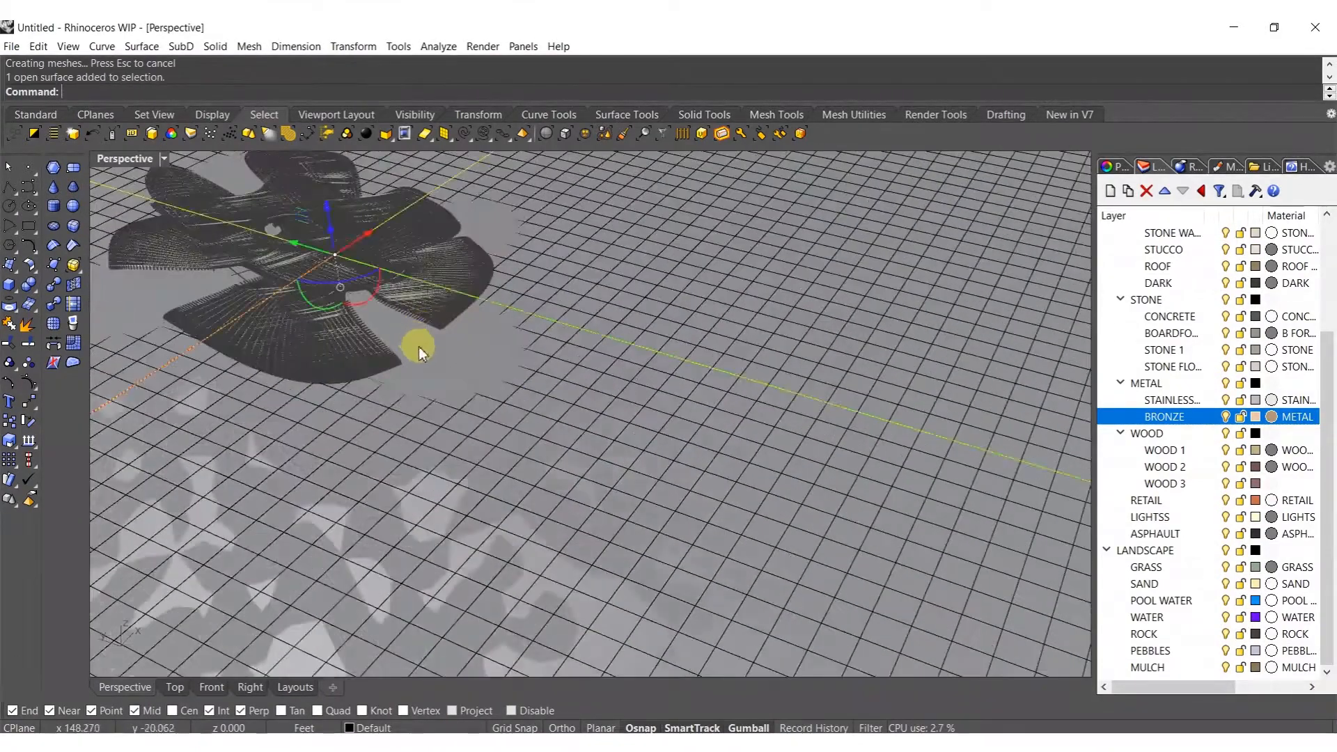
pyautogui.scroll(6, 422, 350)
pyautogui.moveTo(422, 350); pyautogui.dragTo(424, 347)
pyautogui.scroll(-10, 433, 331)
pyautogui.moveTo(433, 332); pyautogui.dragTo(590, 267, button='right')
pyautogui.scroll(4, 443, 348)
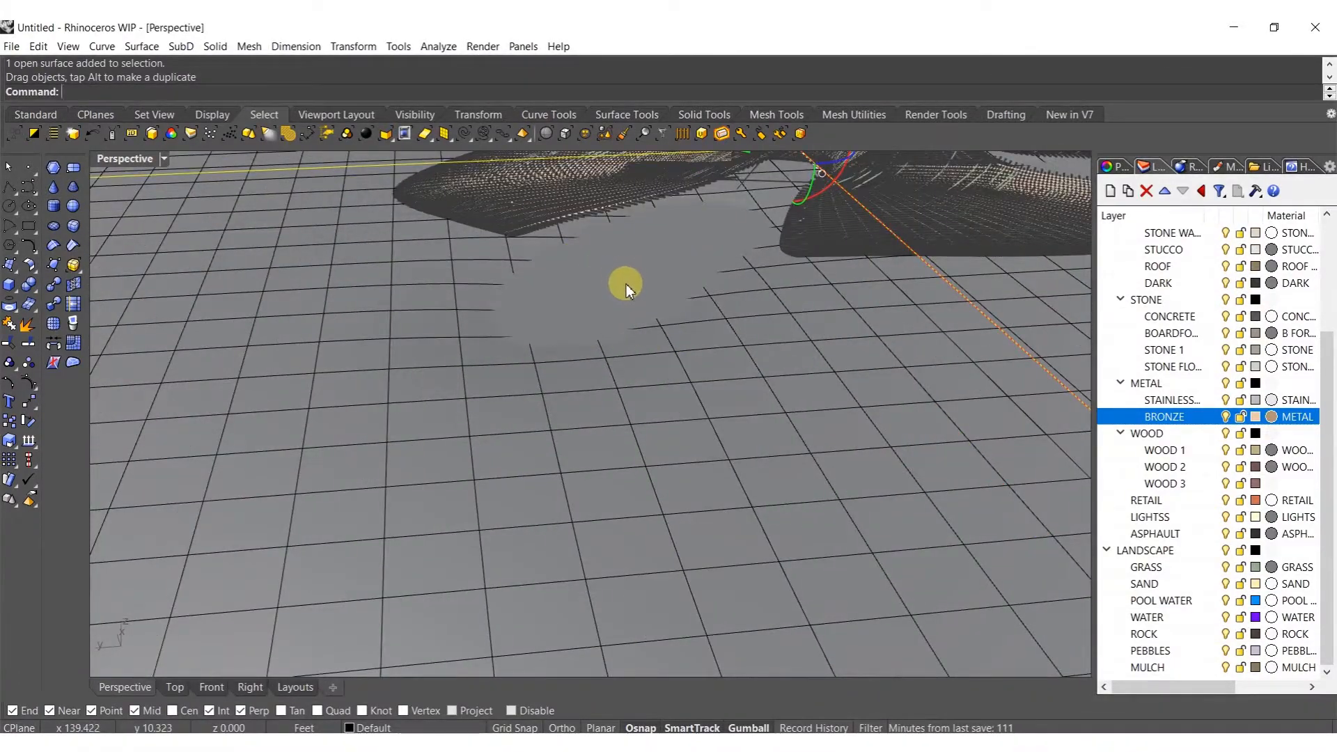
pyautogui.moveTo(625, 284); pyautogui.dragTo(626, 276)
# Assign the flat plane in the depressions to the WATER layer
pyautogui.scroll(-3, 610, 295)
pyautogui.keyDown('shift'); pyautogui.moveTo(610, 296); pyautogui.dragTo(514, 272, button='right'); pyautogui.keyUp('shift')
pyautogui.click(1148, 617)
pyautogui.rightClick(1148, 617)
pyautogui.click(1215, 548)
# Assign the square ground surface around the pavilion to the MULCH layer
pyautogui.scroll(2, 612, 428)
pyautogui.click(577, 433)
pyautogui.scroll(-4, 571, 419)
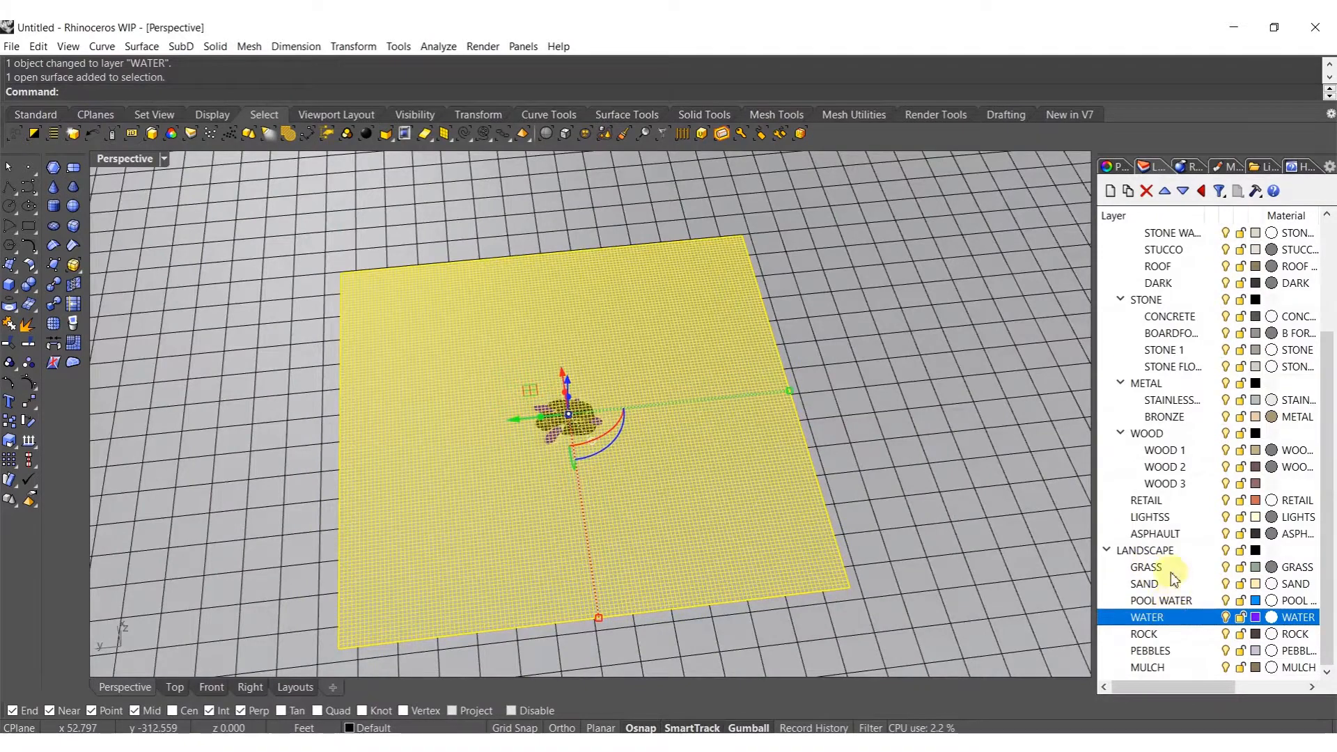
pyautogui.rightClick(1161, 667)
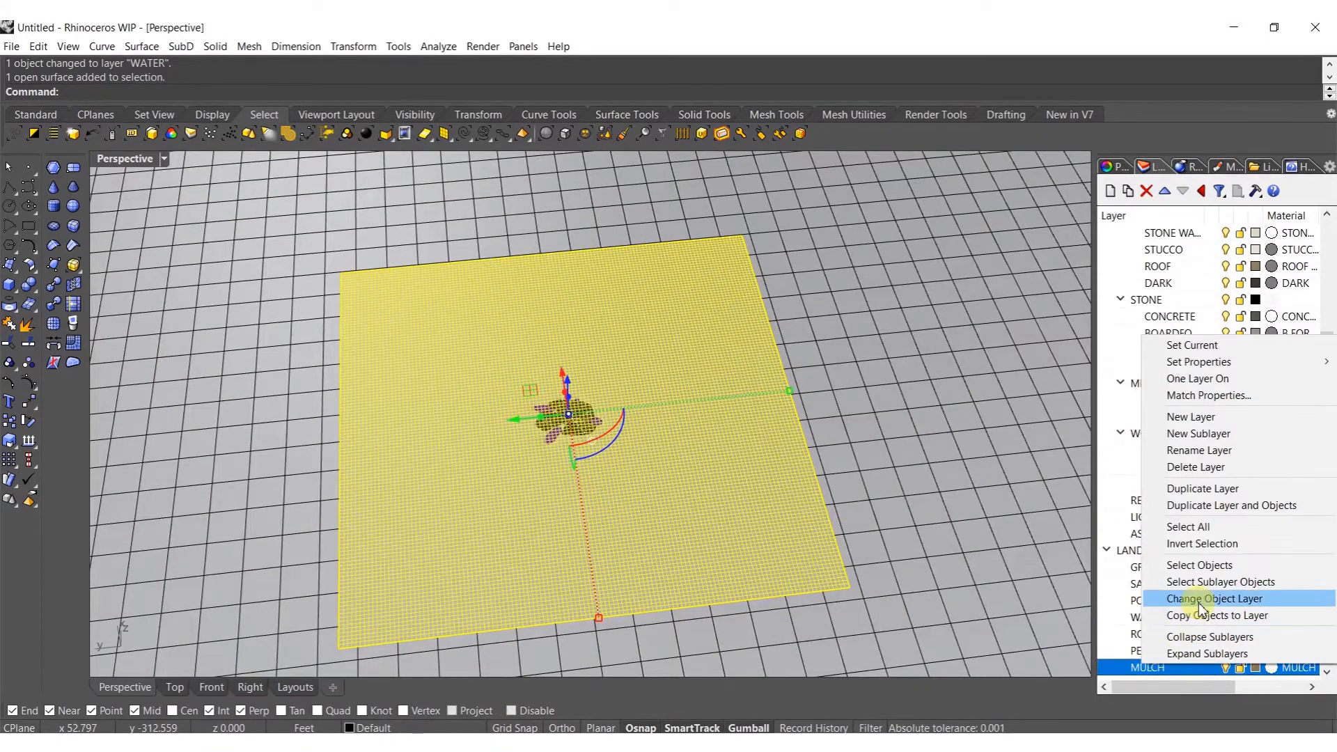
pyautogui.click(1204, 596)
# Assign the large surrounding terrain surface to the PEBBLES layer
pyautogui.click(1220, 667)
pyautogui.click(1215, 651)
pyautogui.rightClick(1212, 650)
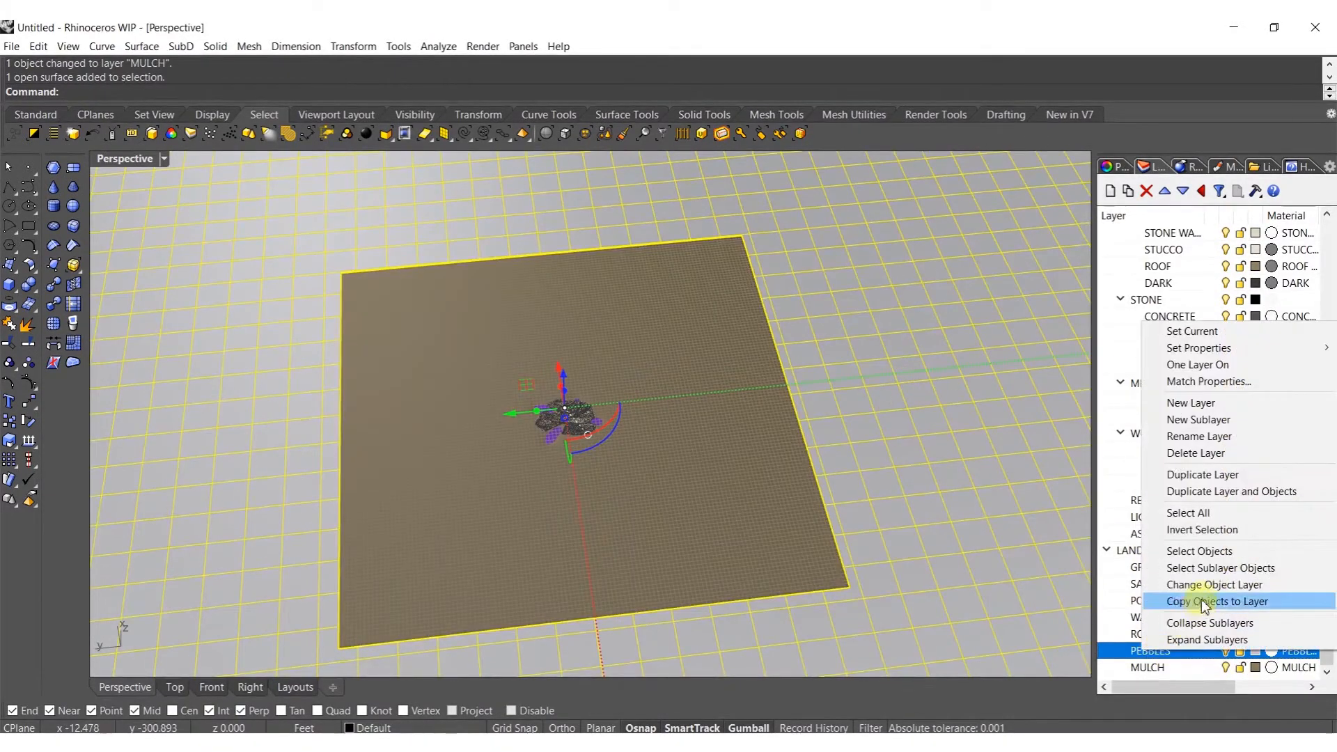
pyautogui.click(1198, 662)
pyautogui.press('Escape')
# Switch to Lumion to continue with the pavilion landscape scene
pyautogui.scroll(7, 407, 425)
pyautogui.moveTo(407, 425); pyautogui.dragTo(583, 398, button='right')
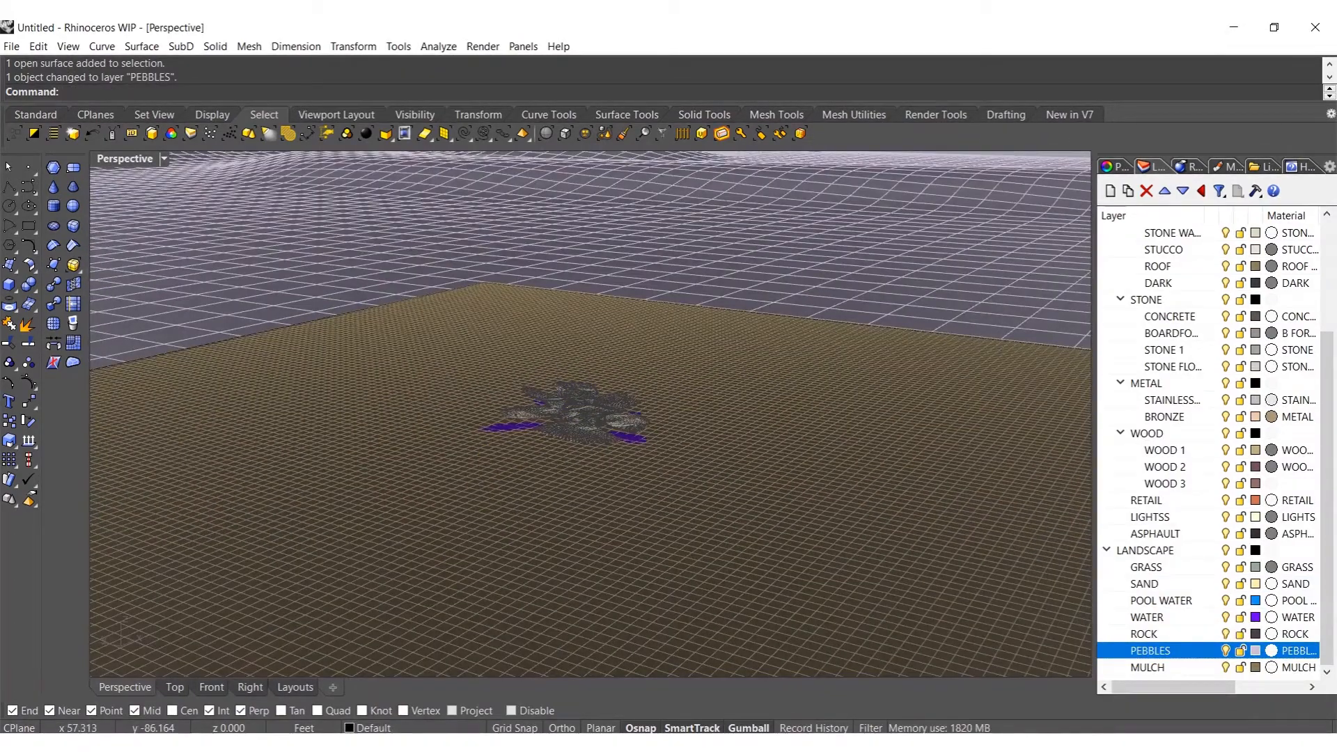
pyautogui.click(1175, 685)
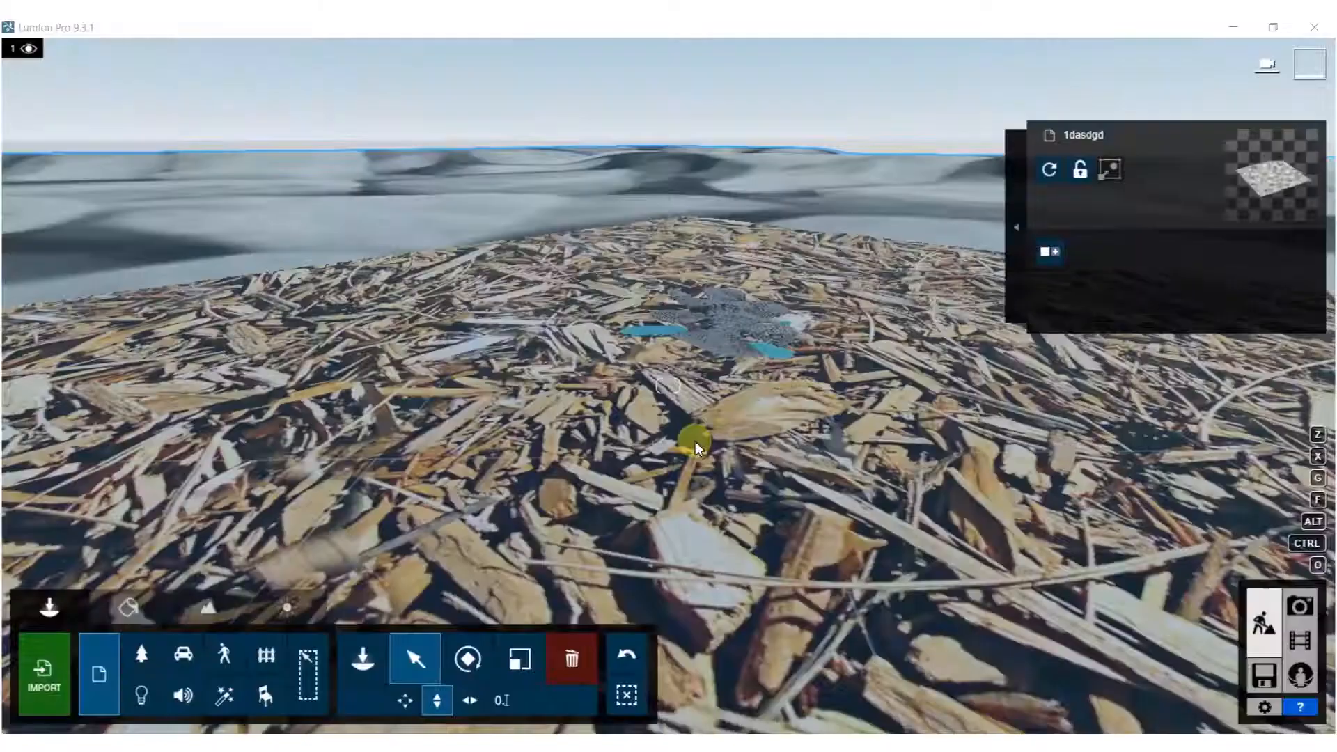
# Apply the Landscape 06 C material from the Nature library to the MULCH ground surface around the pavilion
pyautogui.moveTo(680, 417); pyautogui.dragTo(140, 570, button='right')
pyautogui.click(129, 607)
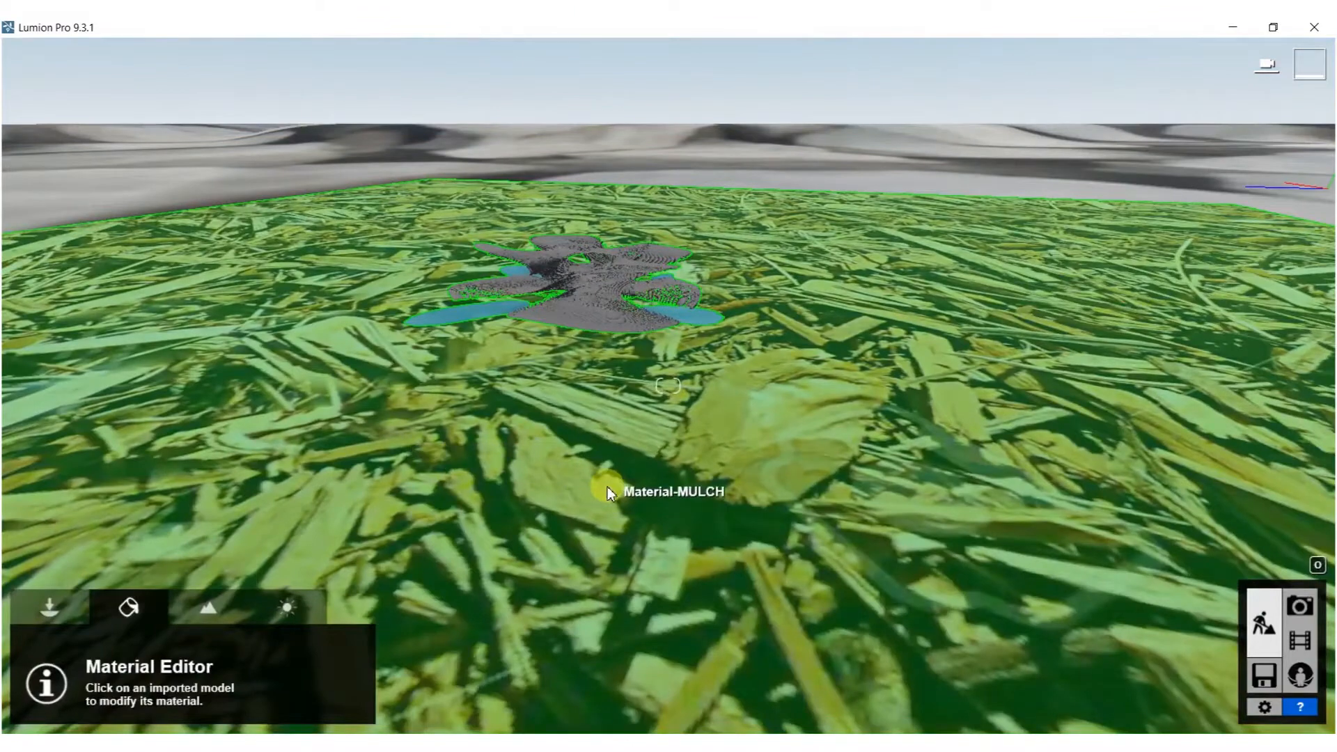
pyautogui.click(191, 227)
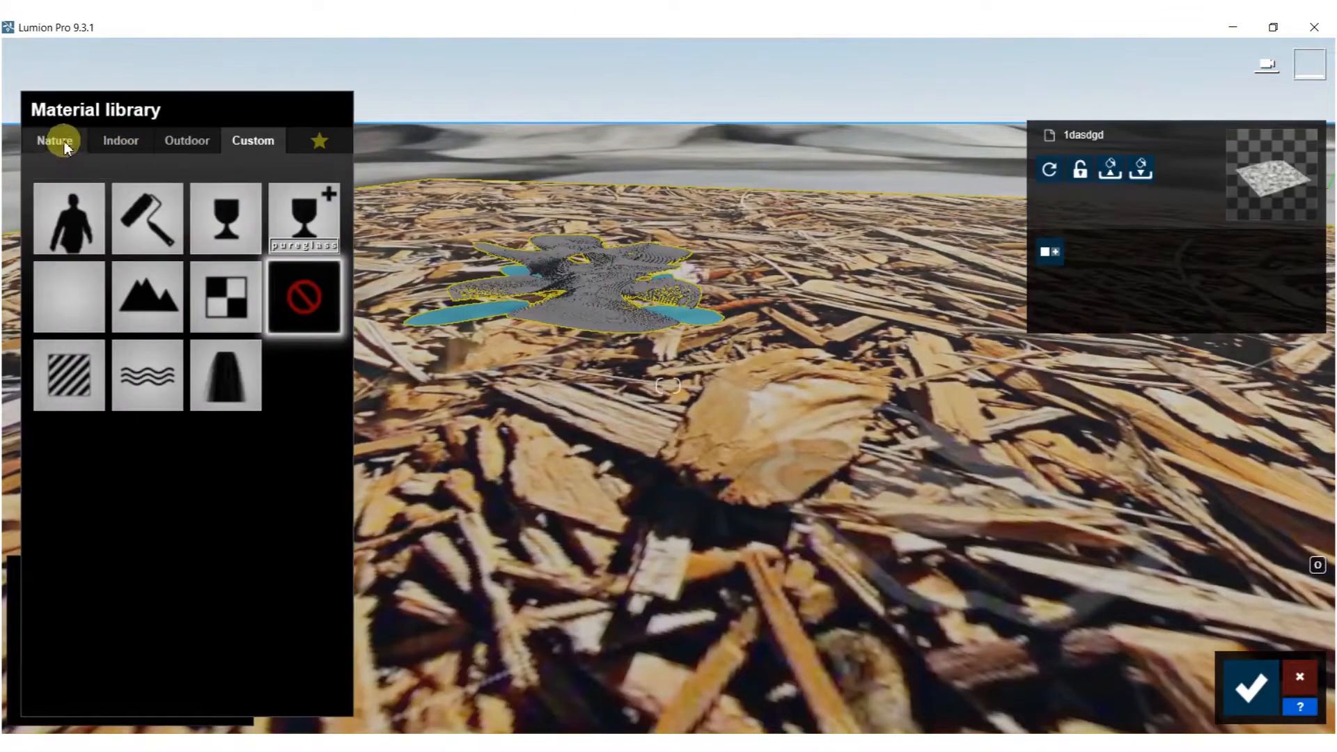
pyautogui.click(64, 143)
pyautogui.click(273, 178)
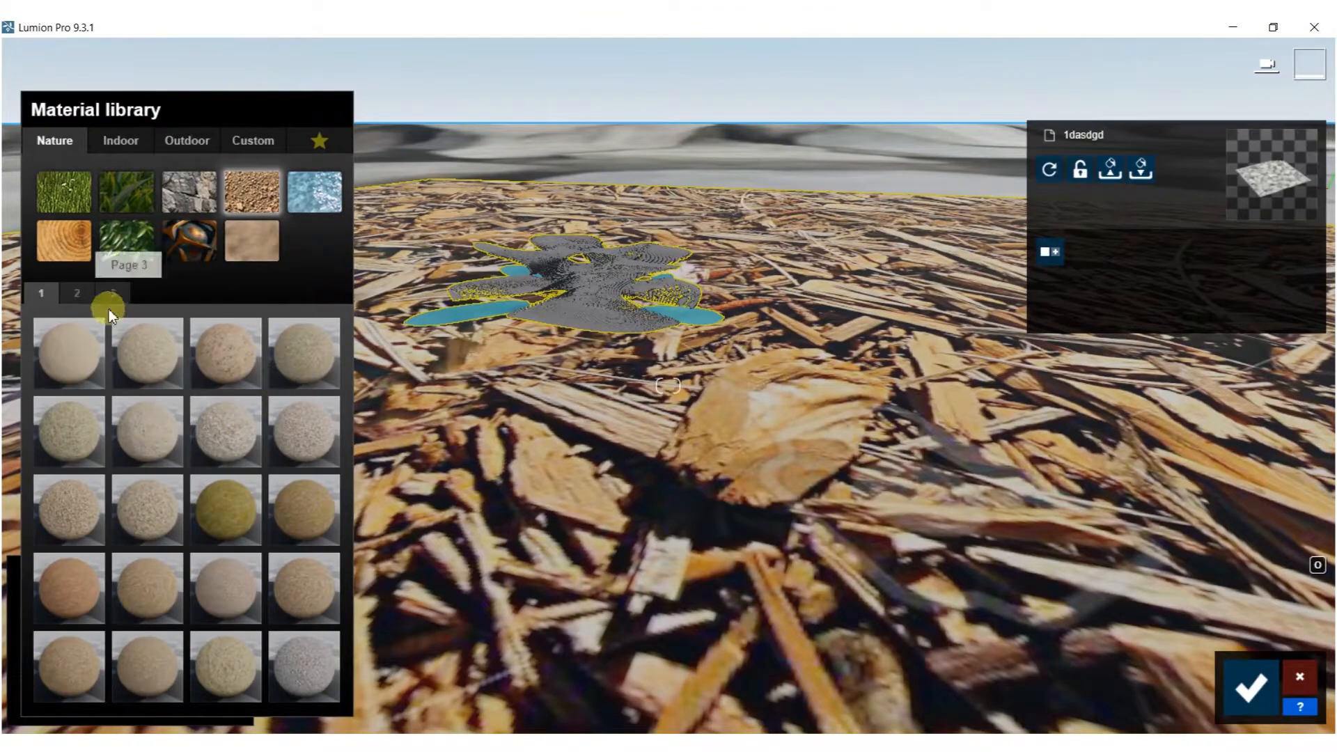
pyautogui.click(76, 293)
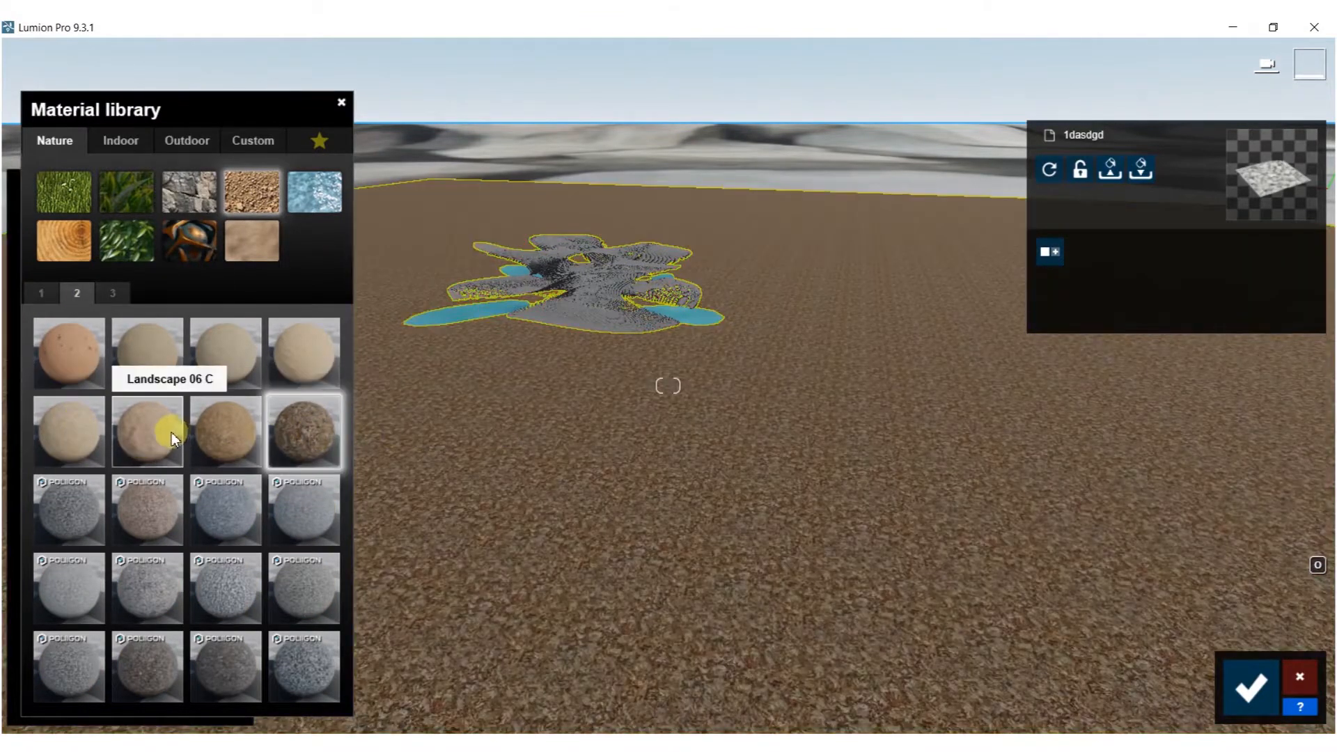
pyautogui.click(166, 432)
# Open the Nature rock materials for the large terrain surface surrounding the pavilion's ground
pyautogui.moveTo(679, 449)
pyautogui.mouseDown(button='right')
pyautogui.moveTo(680, 369)
pyautogui.moveTo(680, 446)
pyautogui.mouseUp(button='right')
pyautogui.press('w')
pyautogui.press('s')
pyautogui.moveTo(668, 385); pyautogui.dragTo(700, 302, button='right')
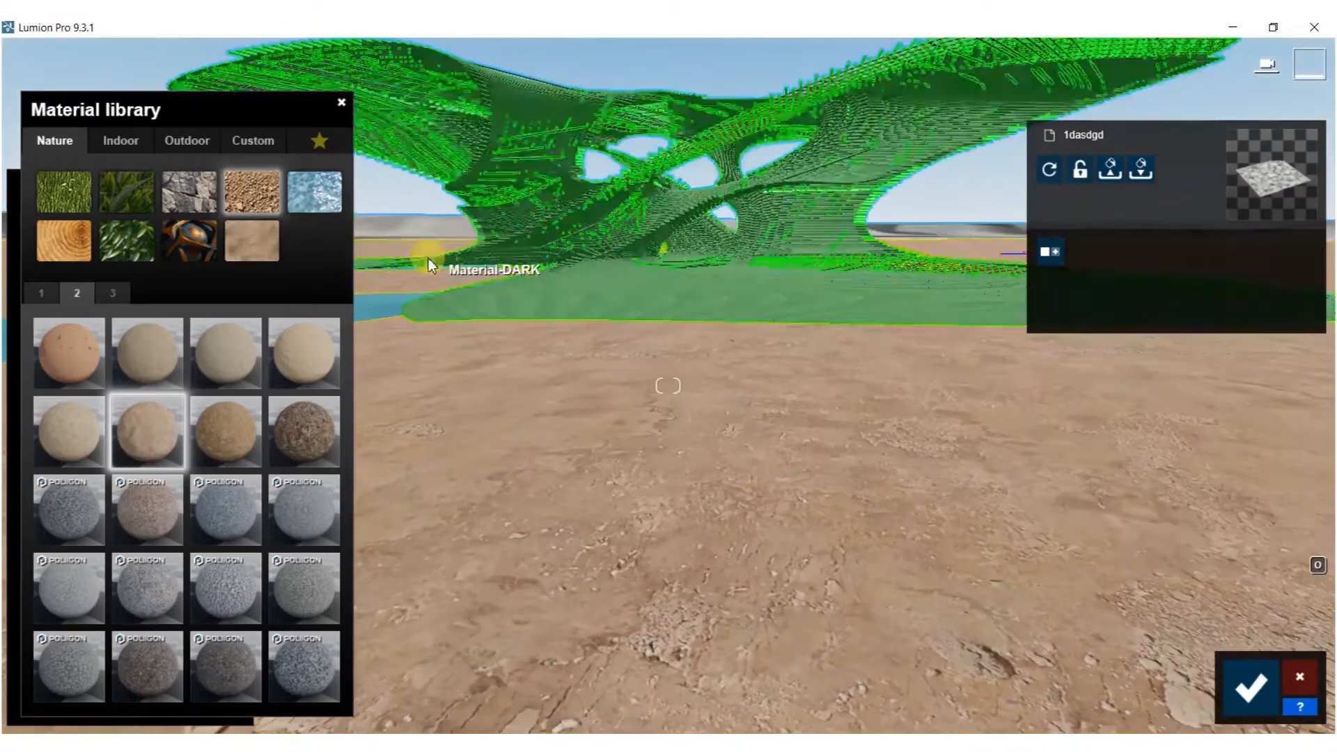
pyautogui.click(187, 140)
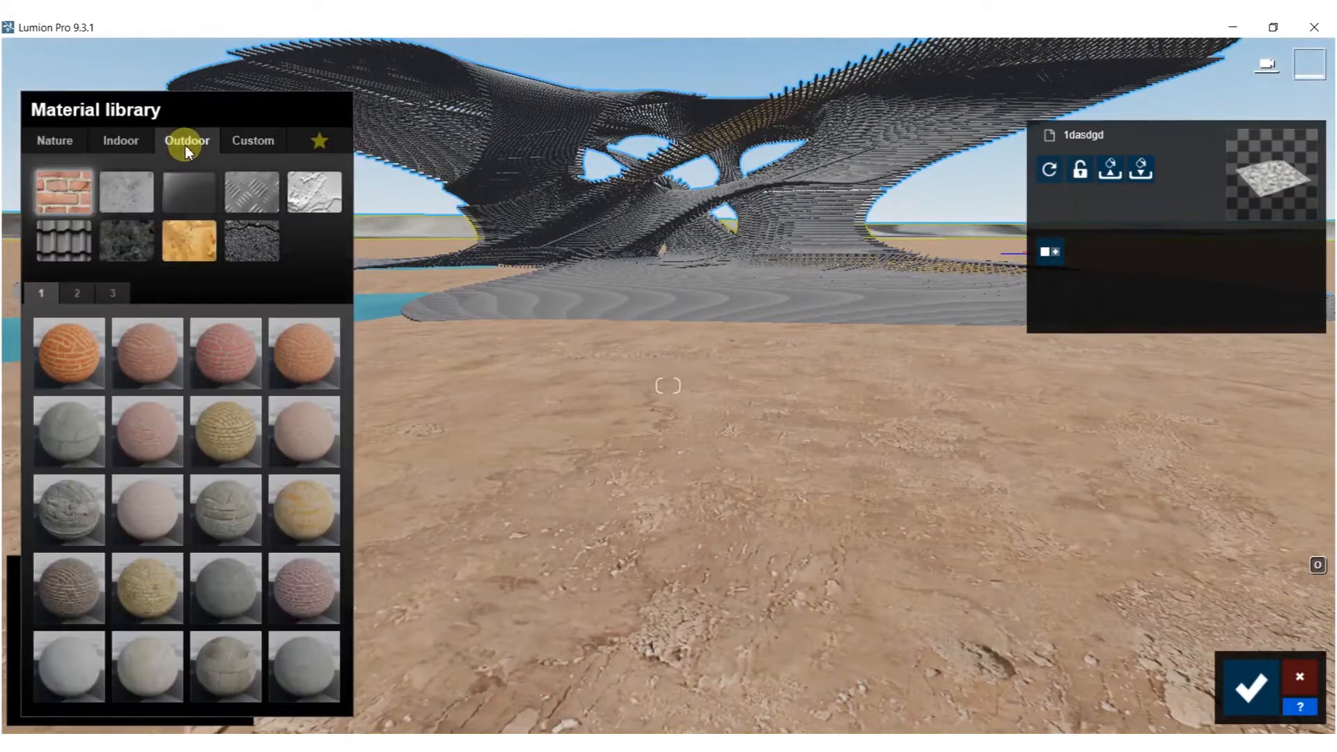
pyautogui.click(54, 140)
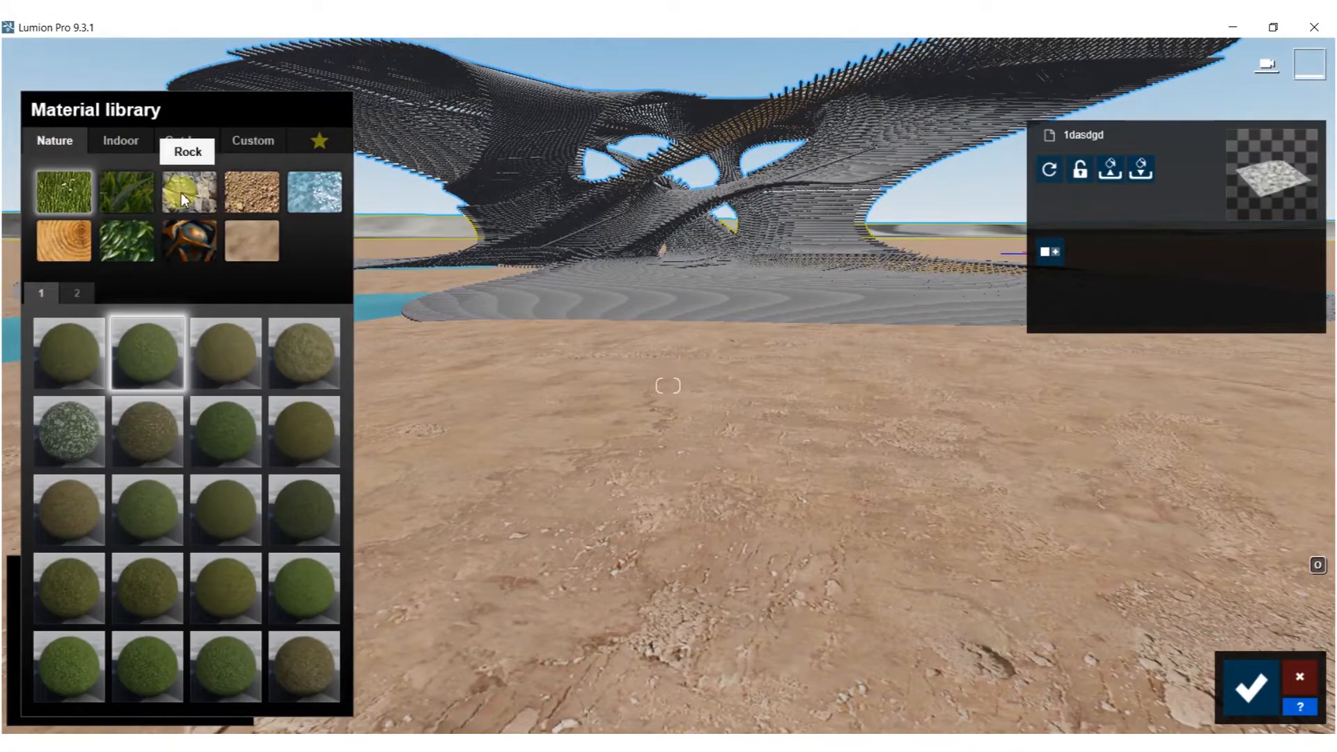
pyautogui.click(189, 192)
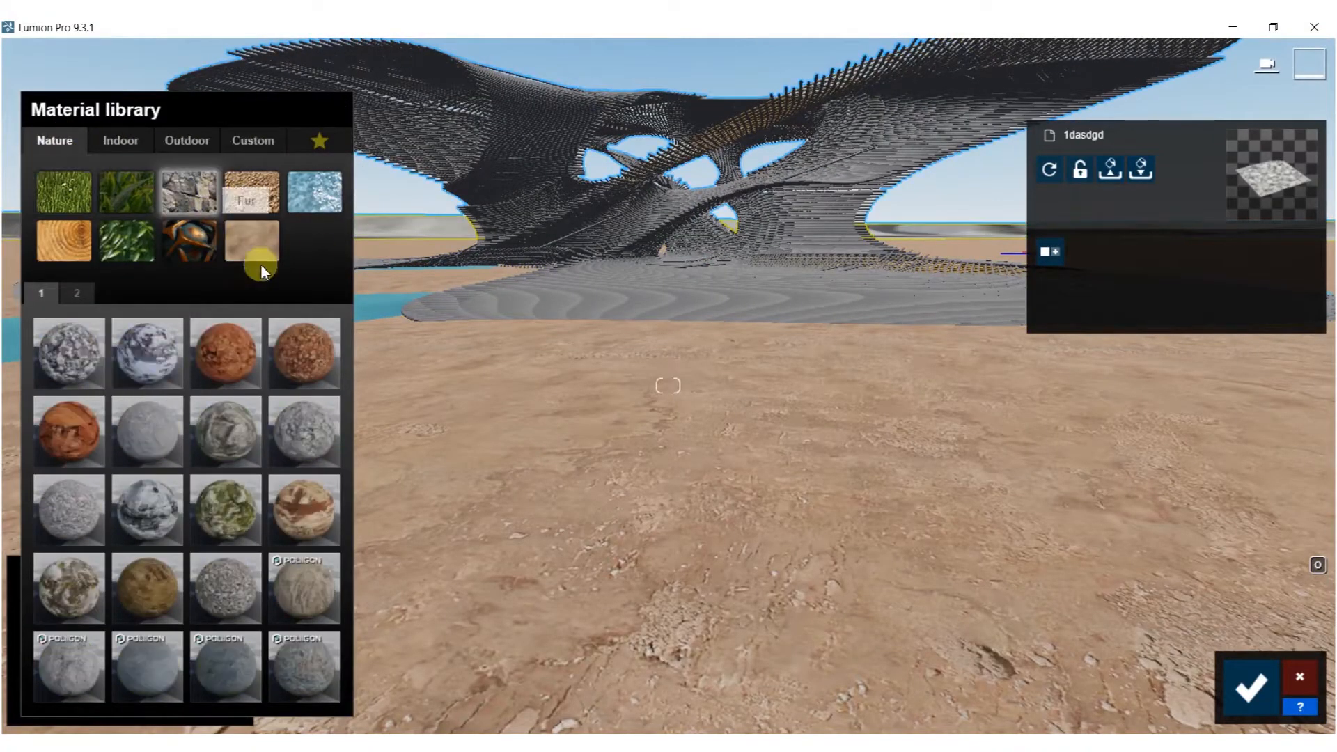
# Try the Polii Rock Desert 006 VAR1 3K material on the surrounding terrain with its map scale raised to 276.8
pyautogui.click(300, 577)
pyautogui.click(292, 592)
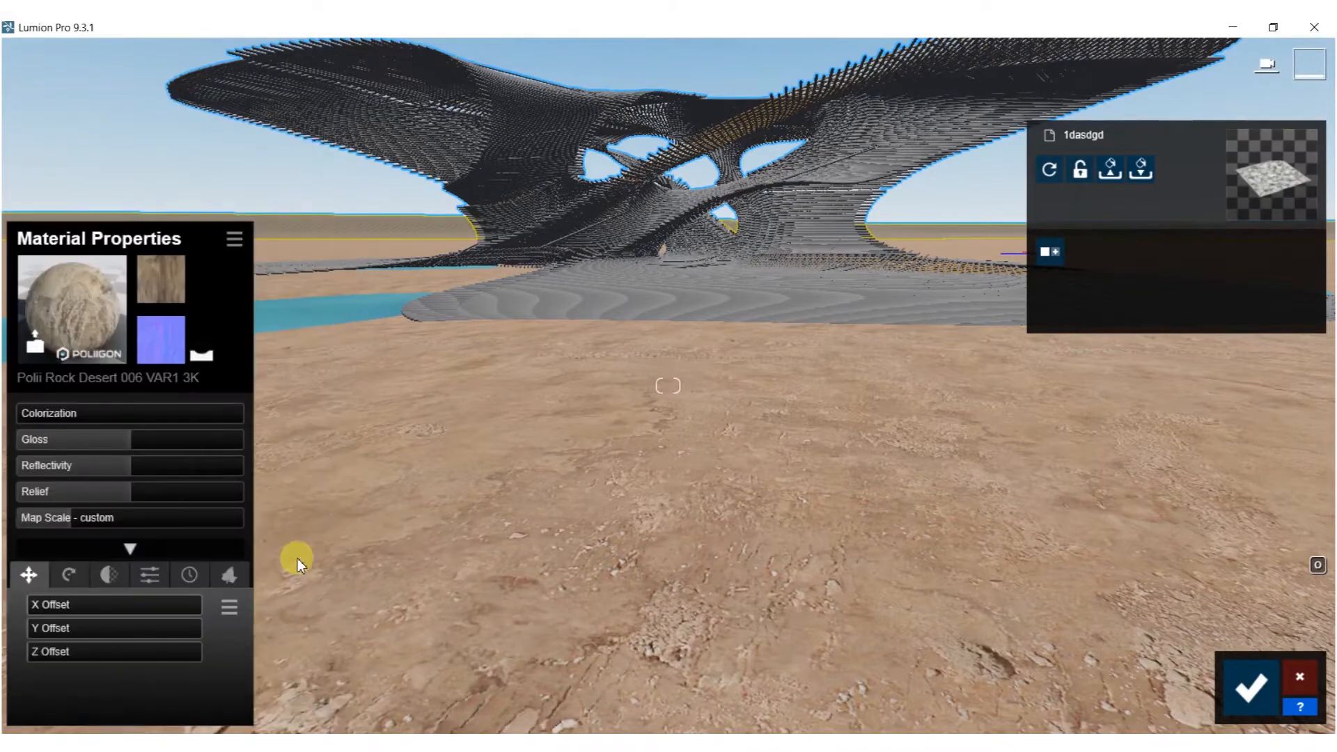
pyautogui.moveTo(72, 523); pyautogui.dragTo(137, 516)
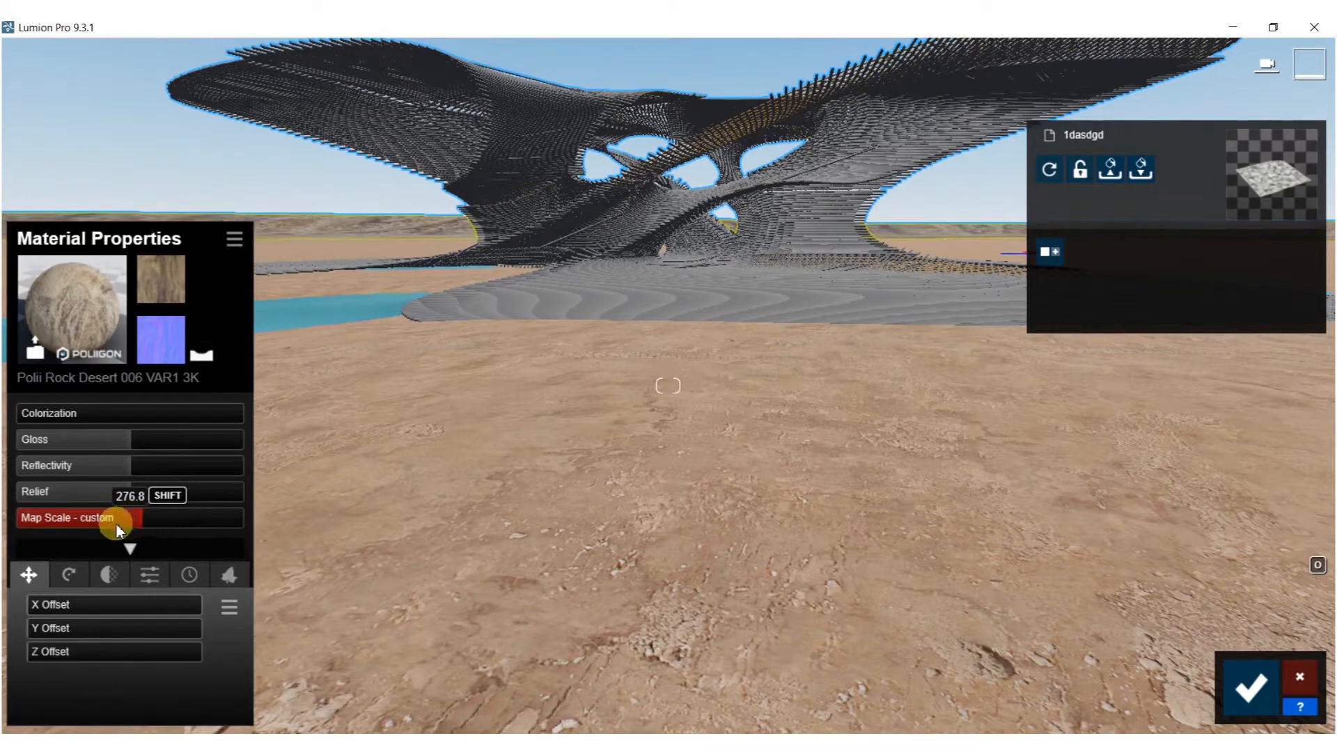
# Apply the Rock 002 material to the surrounding terrain and increase its map scale
pyautogui.click(29, 344)
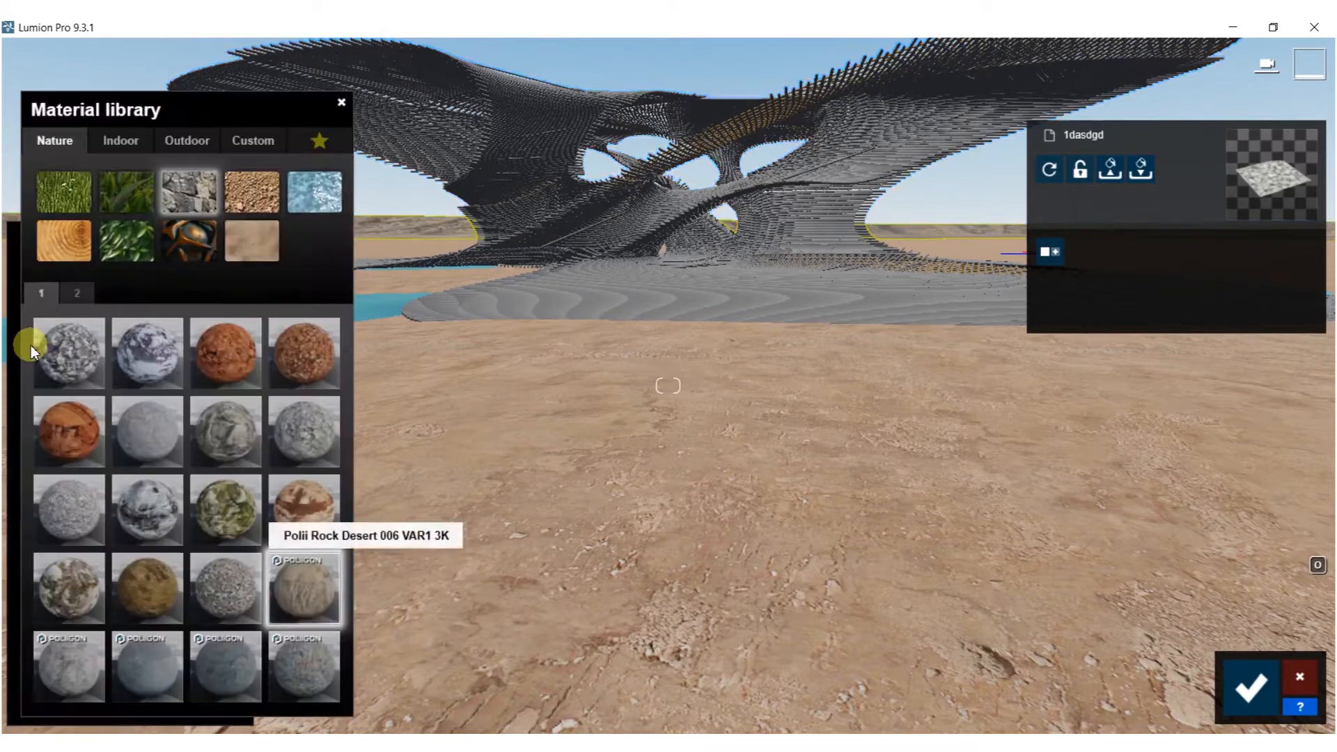
pyautogui.click(76, 293)
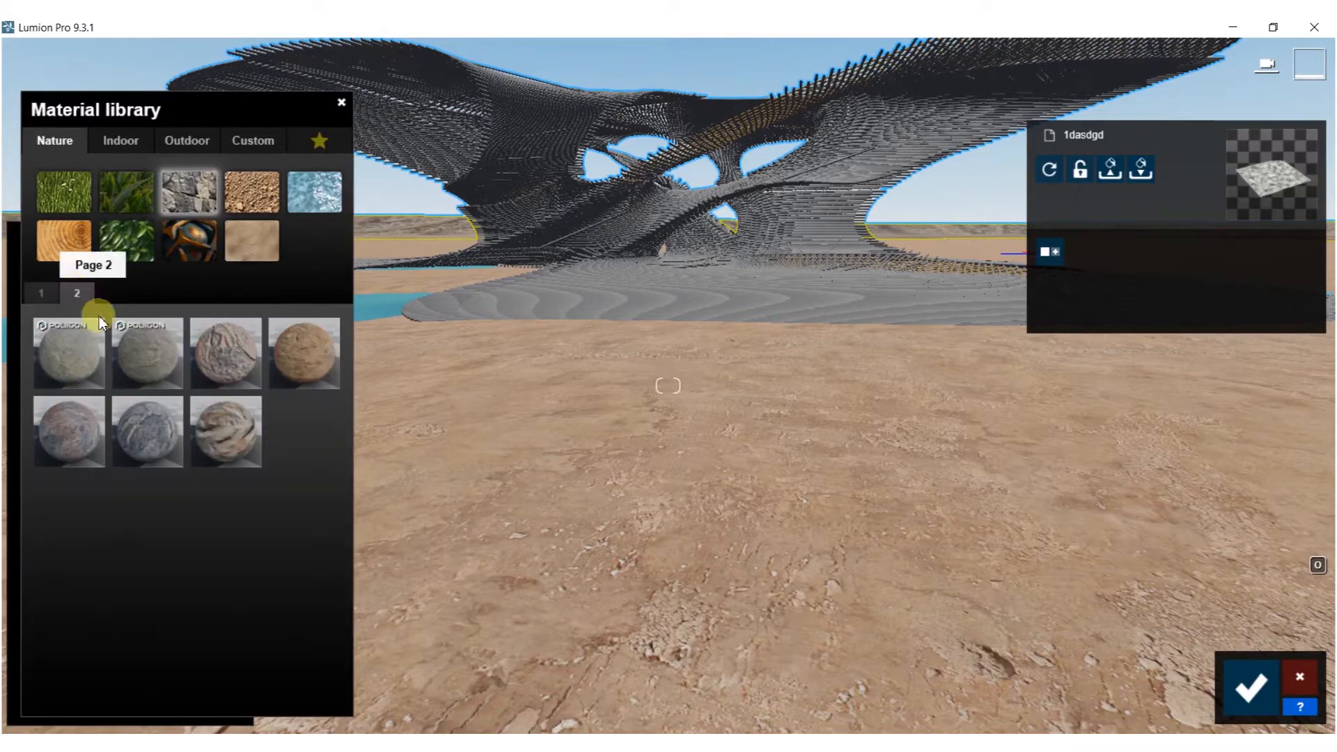
pyautogui.click(300, 348)
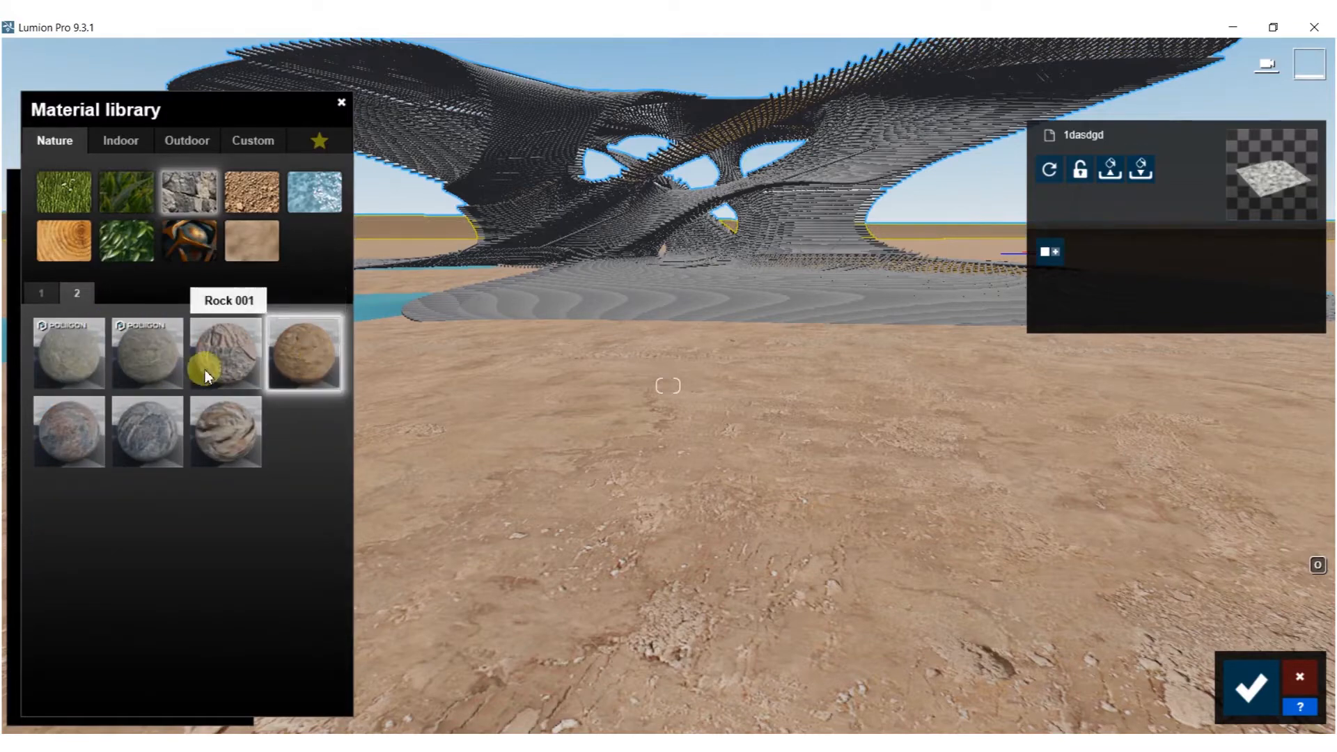
pyautogui.click(299, 349)
pyautogui.moveTo(108, 519); pyautogui.dragTo(147, 518)
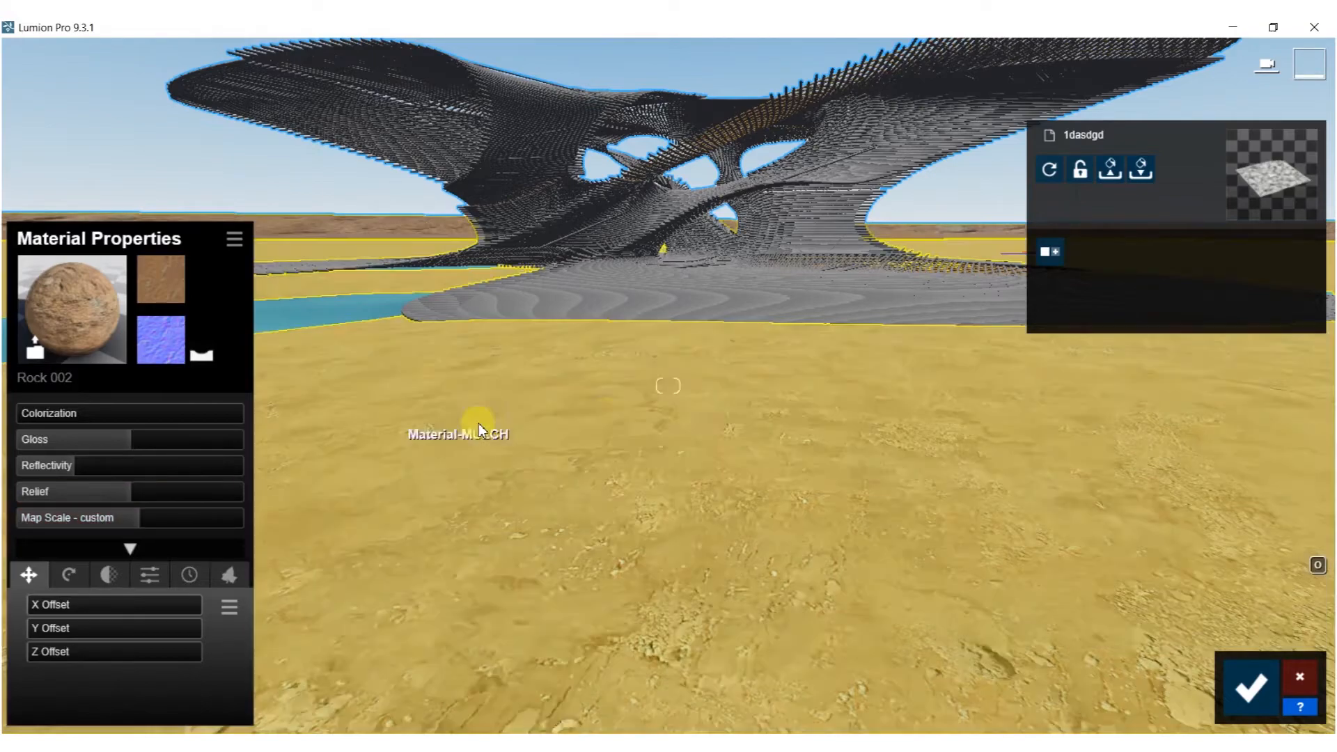
# Examine the new ground and terrain materials from several viewpoints around the pavilion
pyautogui.moveTo(478, 424); pyautogui.dragTo(669, 313, button='right')
pyautogui.press('s')
pyautogui.moveTo(668, 386); pyautogui.dragTo(390, 335, button='right')
pyautogui.press('d')
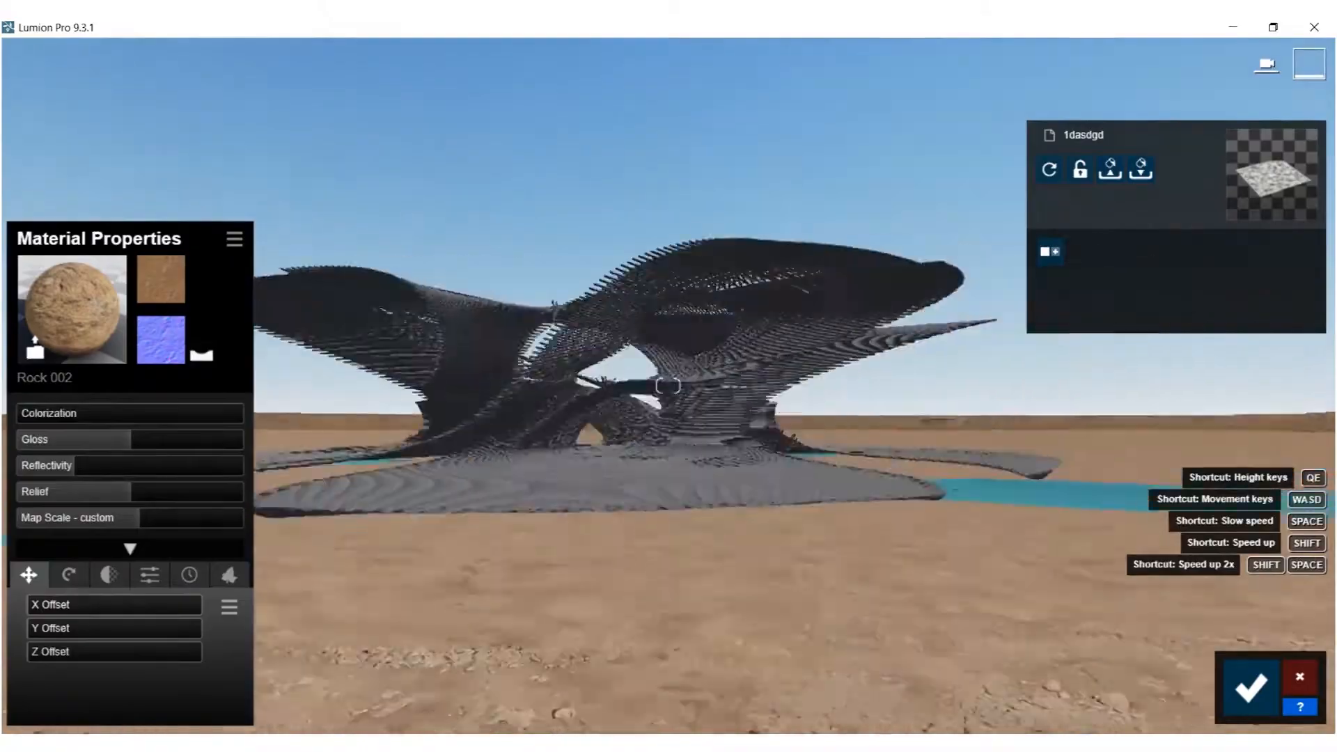
pyautogui.press('w')
pyautogui.press('s')
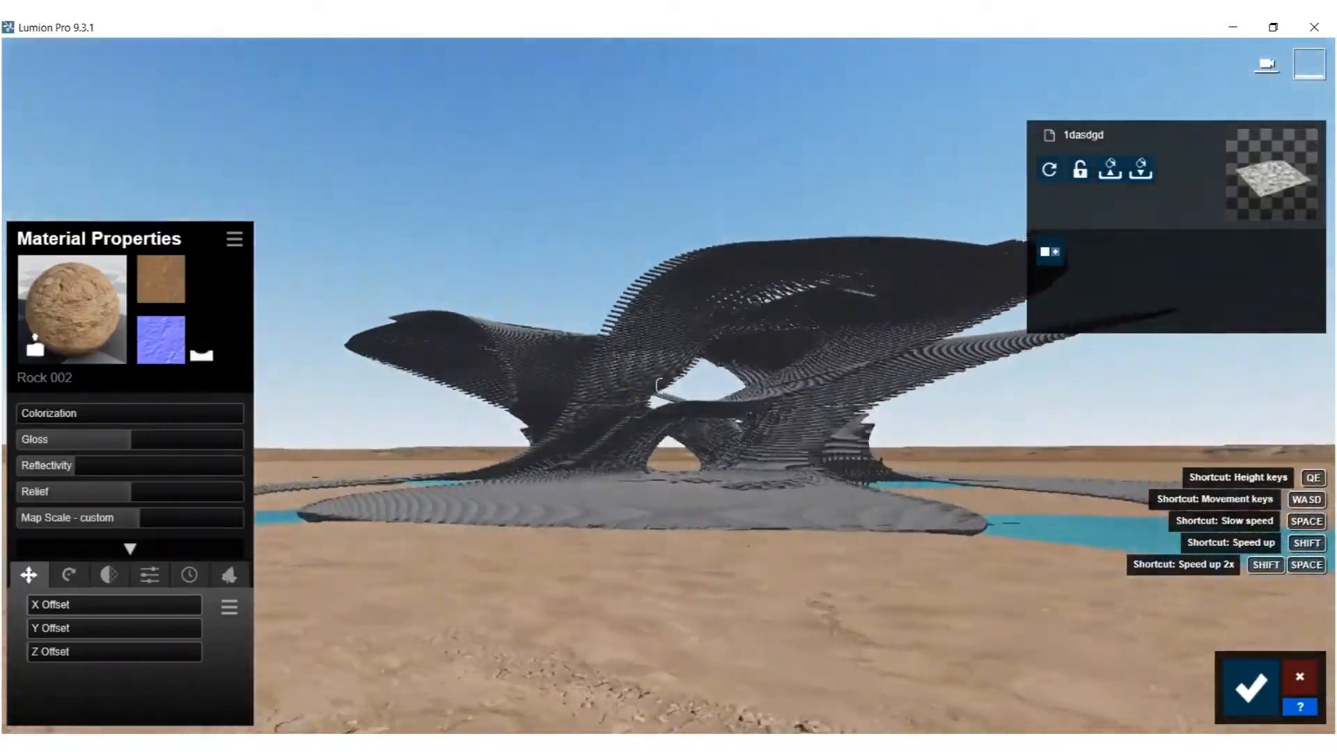
pyautogui.press('w')
pyautogui.moveTo(627, 425); pyautogui.dragTo(610, 446, button='right')
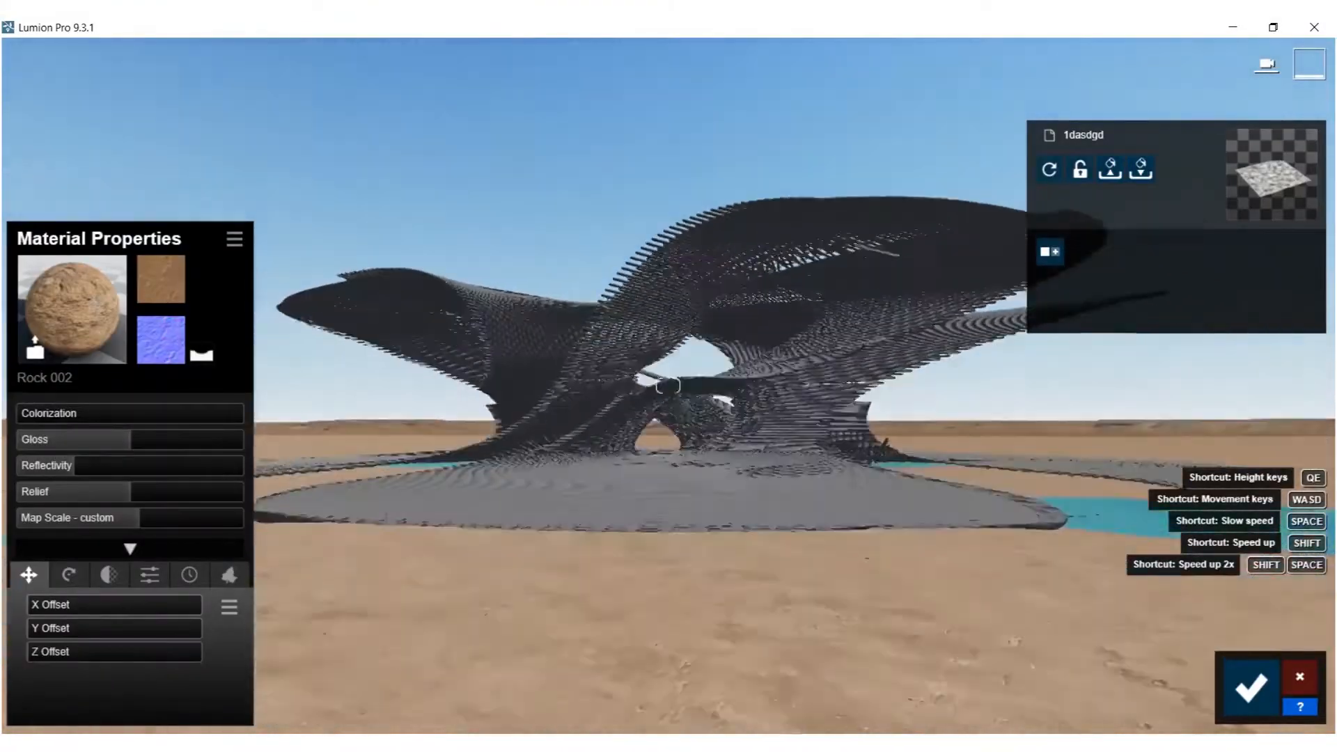
# Apply a dark blue water material from the Nature library to the flat pool surface beside the pavilion
pyautogui.moveTo(610, 445); pyautogui.dragTo(659, 445, button='right')
pyautogui.click(794, 450)
pyautogui.click(94, 203)
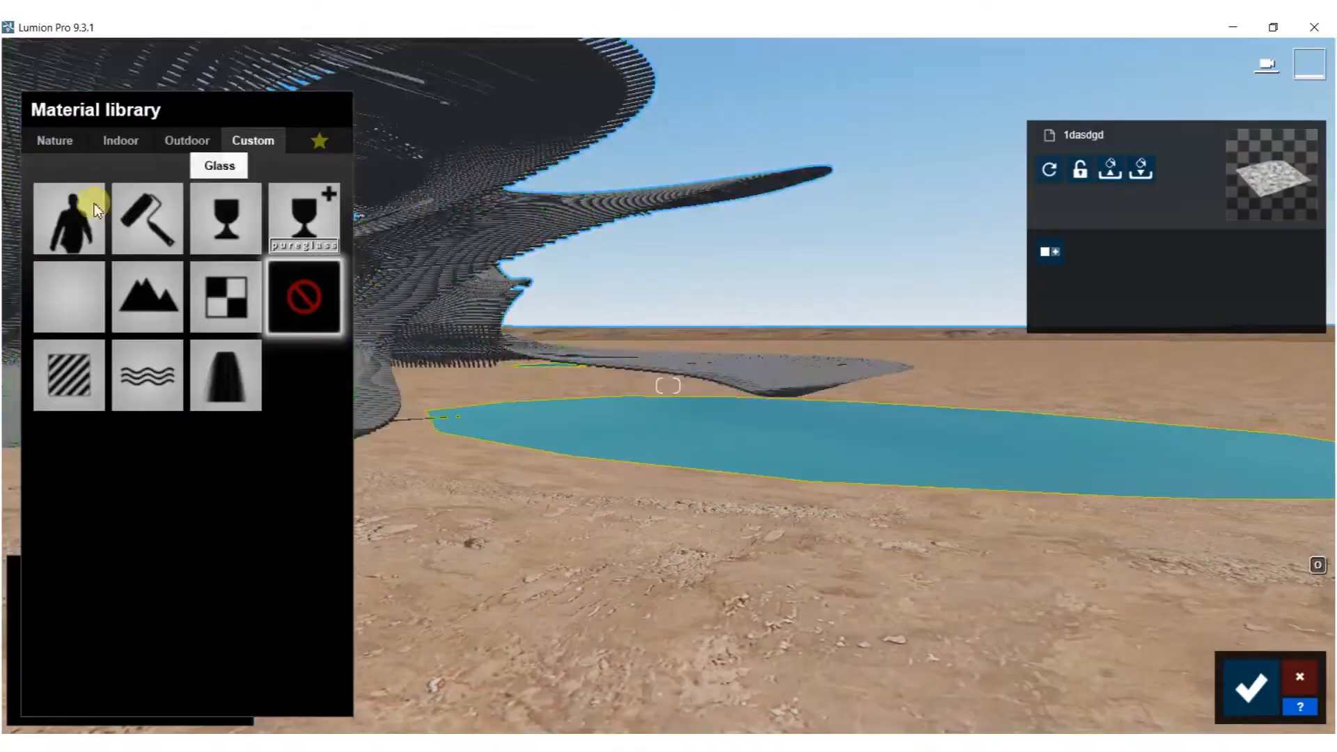
pyautogui.click(56, 140)
pyautogui.click(331, 209)
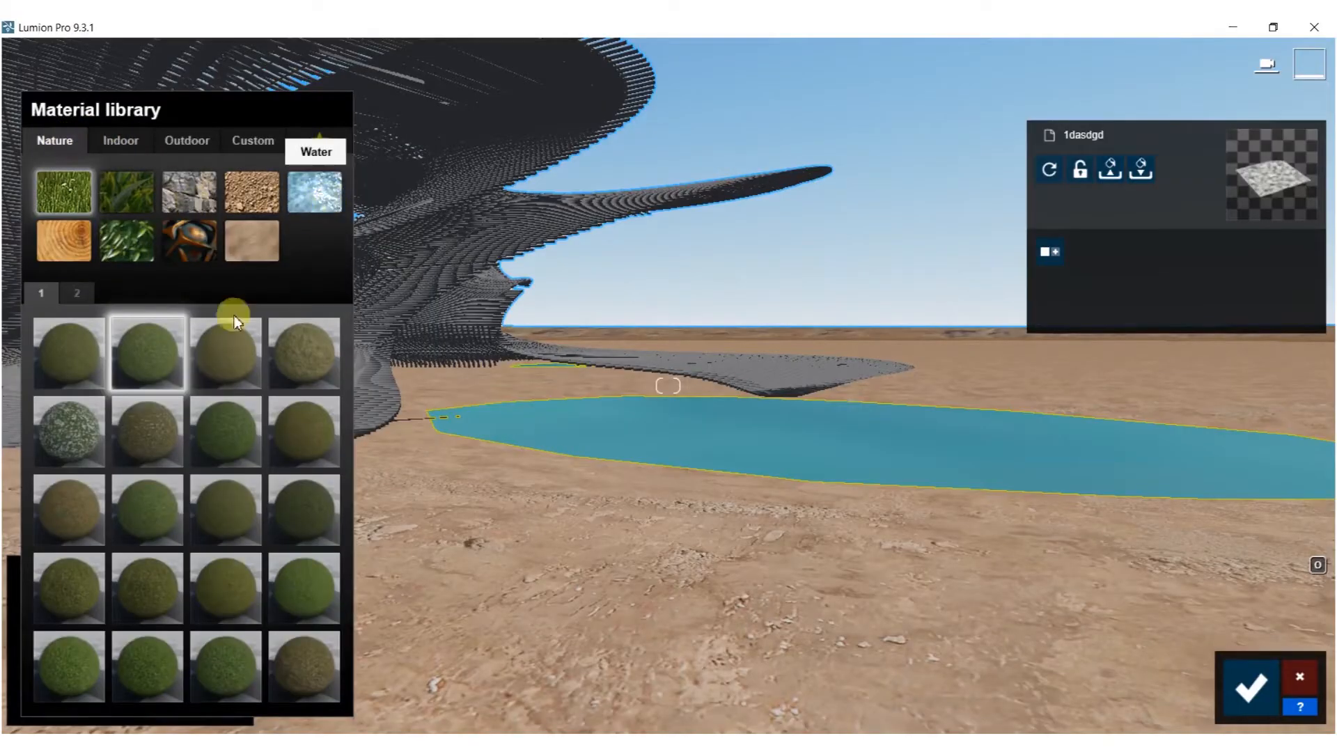
pyautogui.click(302, 345)
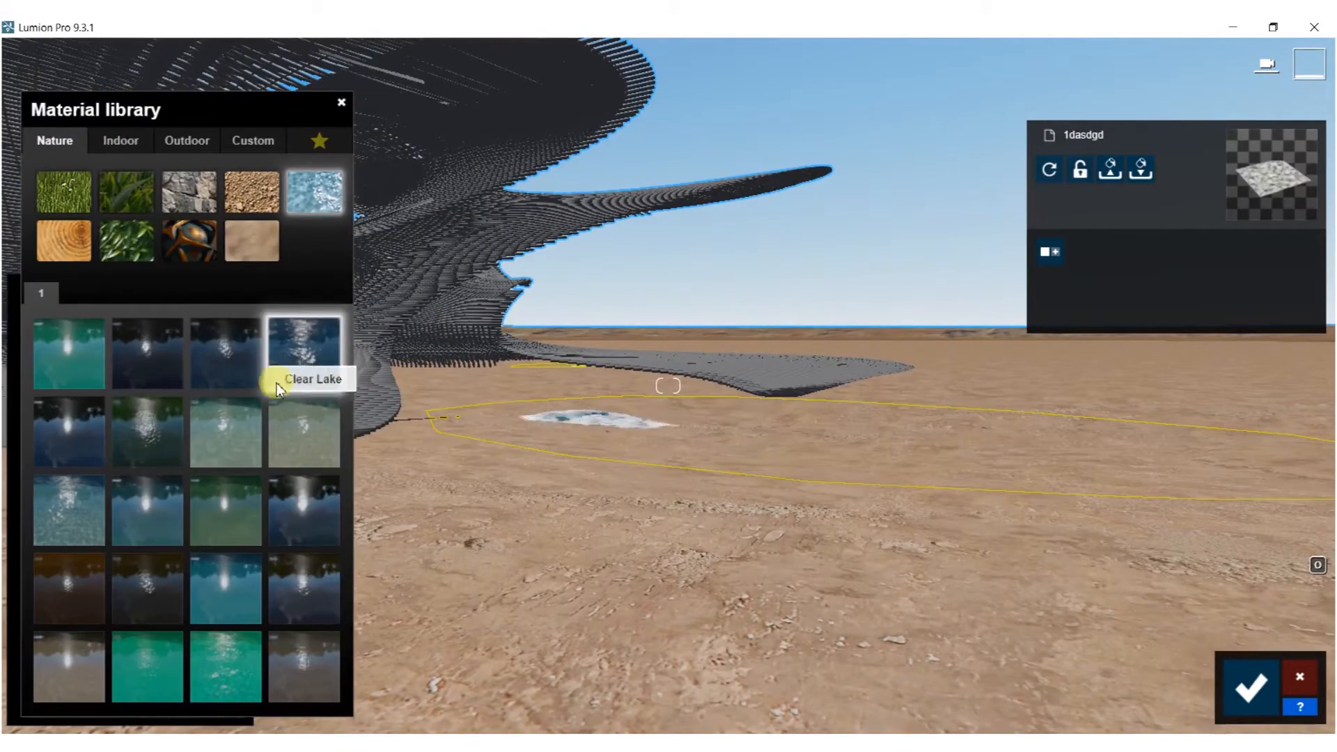
# Try the Black Water and Calm Pond materials on the pools and check them from a higher viewpoint
pyautogui.click(209, 356)
pyautogui.click(154, 358)
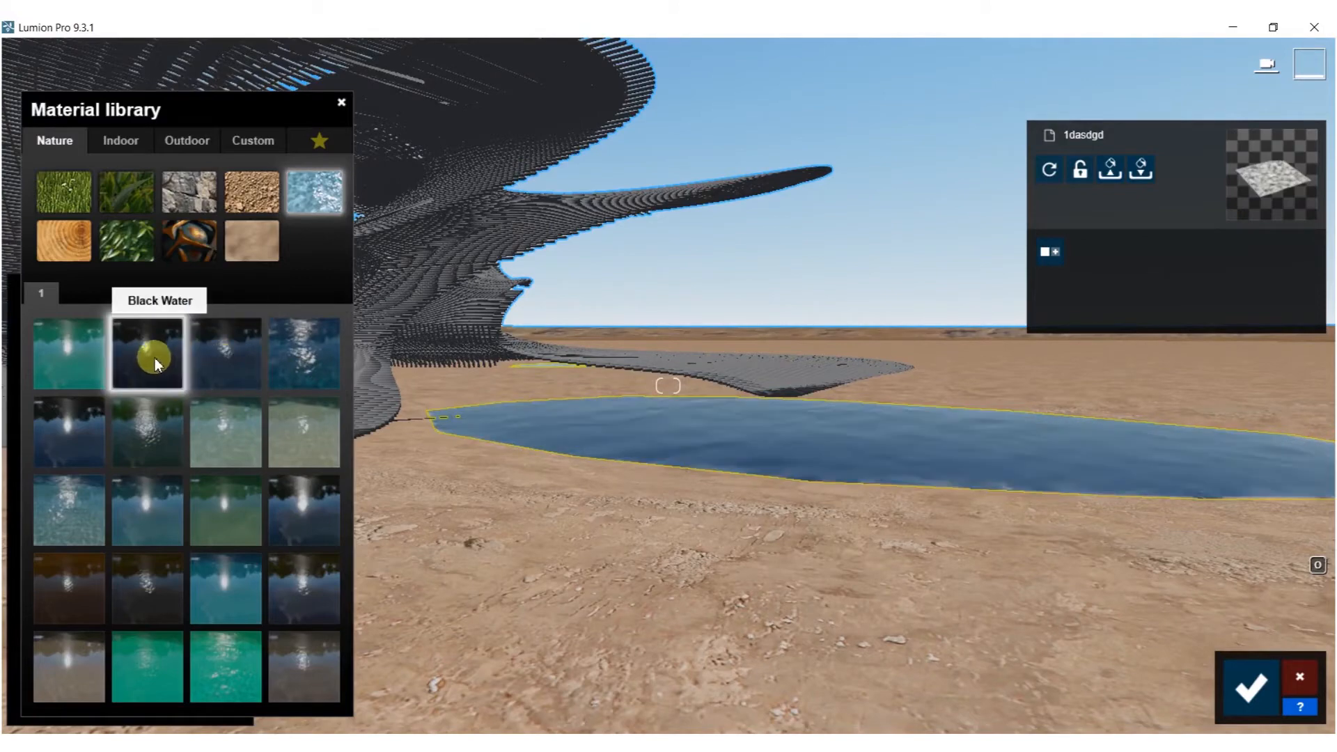
pyautogui.click(156, 428)
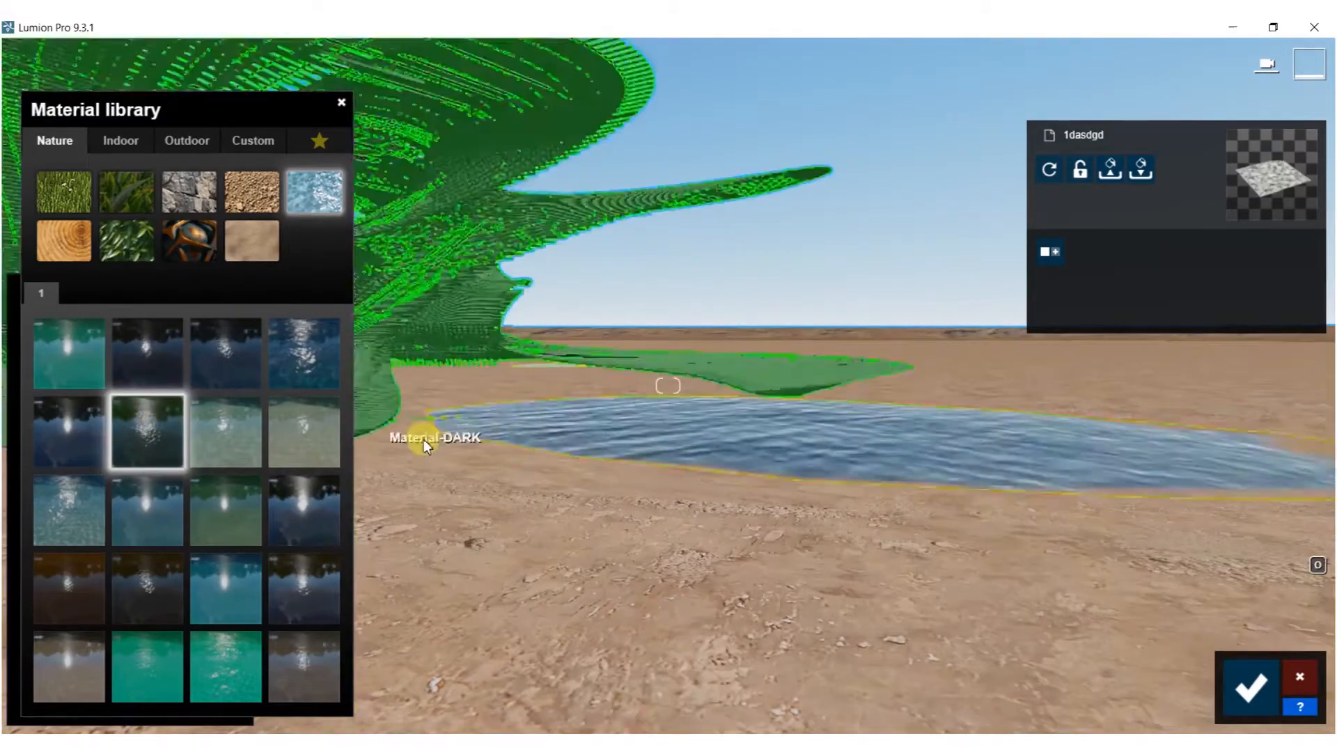
pyautogui.moveTo(424, 440); pyautogui.dragTo(425, 418, button='right')
pyautogui.press('s')
pyautogui.moveTo(668, 386); pyautogui.dragTo(683, 411, button='right')
pyautogui.press('w')
pyautogui.press('s')
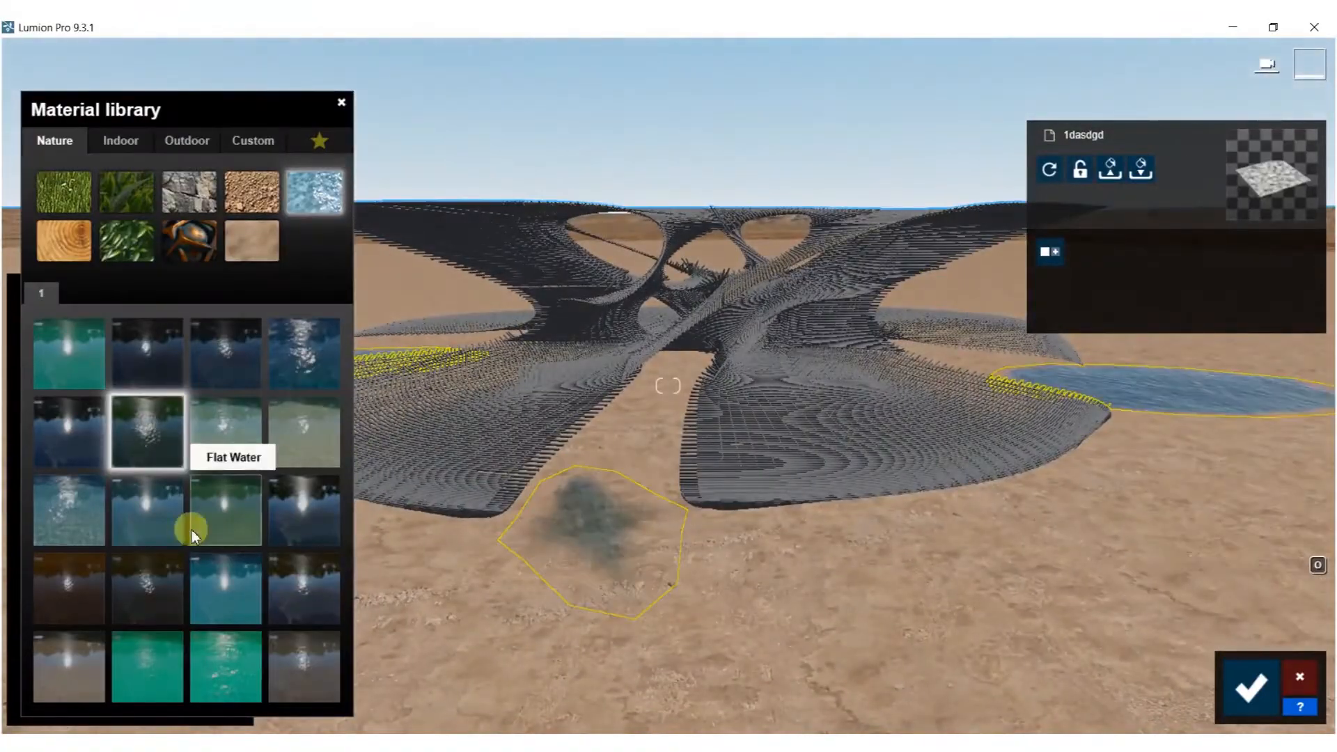
# Compare other water materials on the pools, including Clear Pool, Flat Water, Green Water and Relecting Lake
pyautogui.click(157, 492)
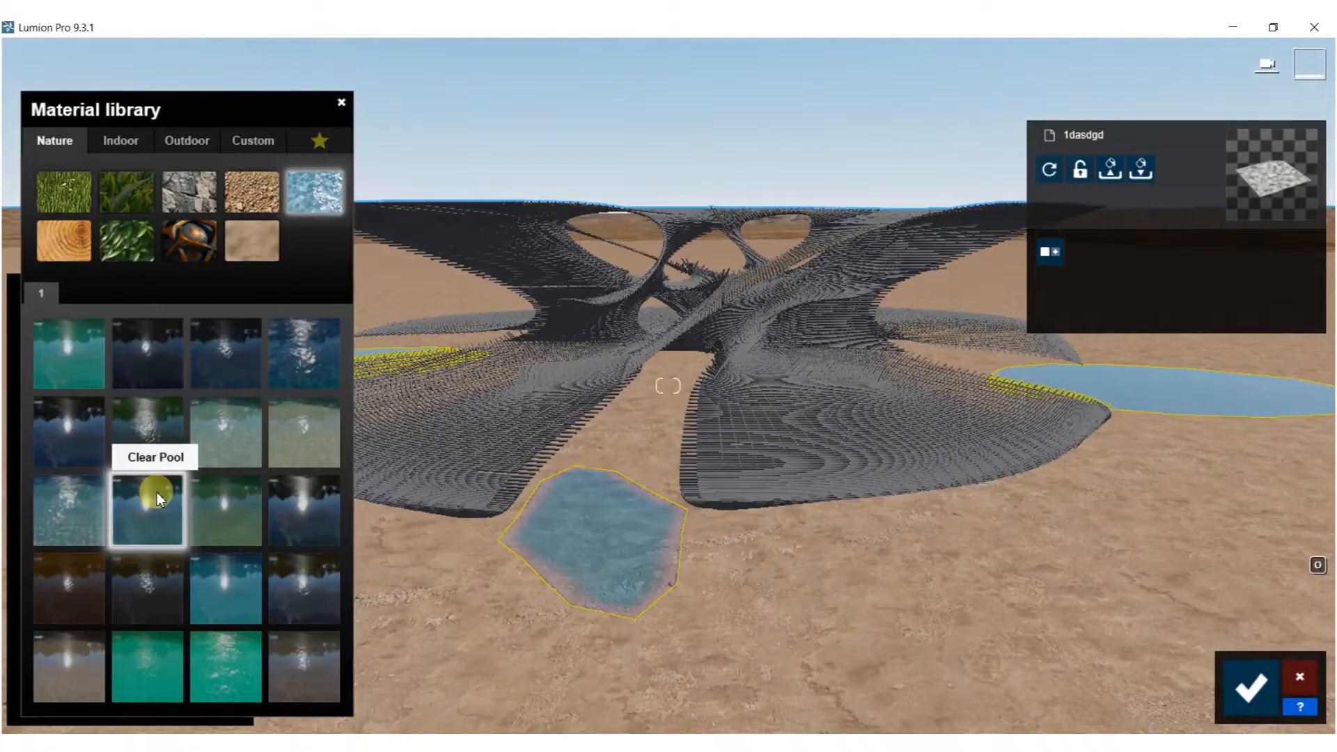
pyautogui.click(90, 512)
pyautogui.click(252, 519)
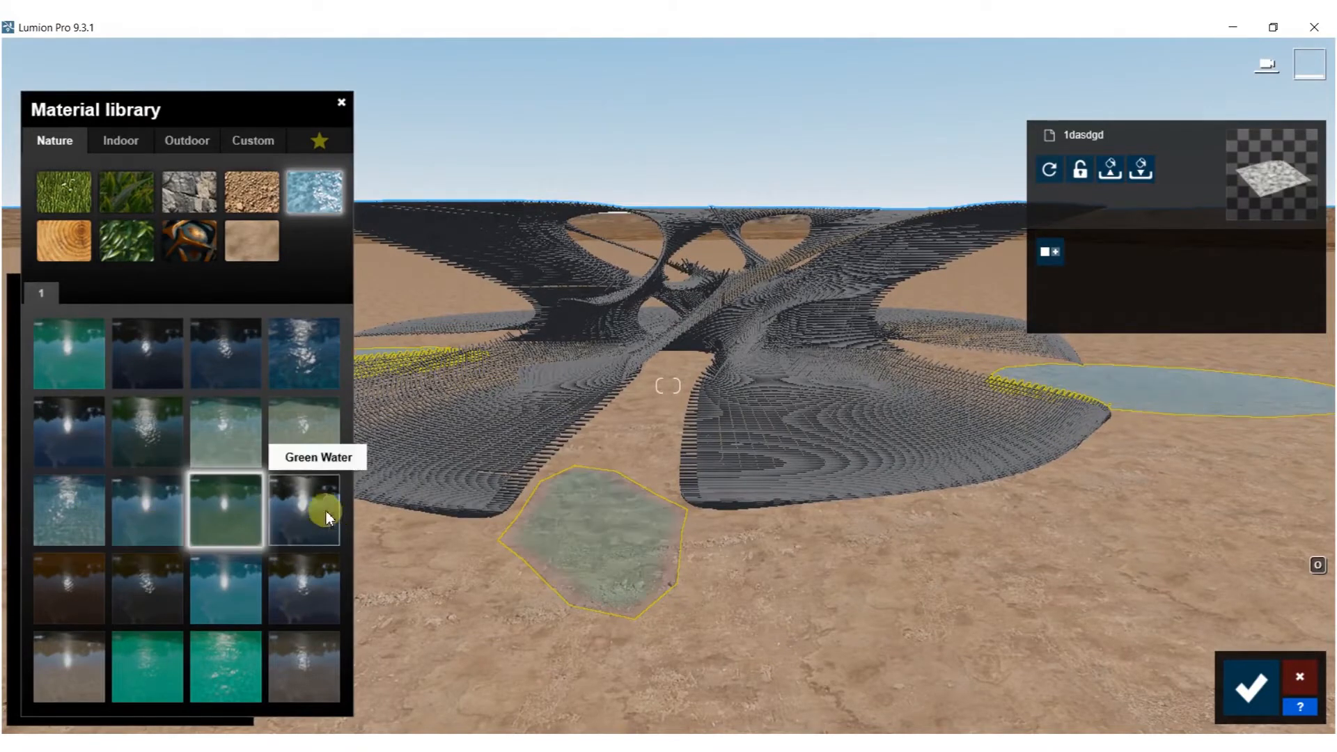
pyautogui.click(305, 529)
pyautogui.click(239, 586)
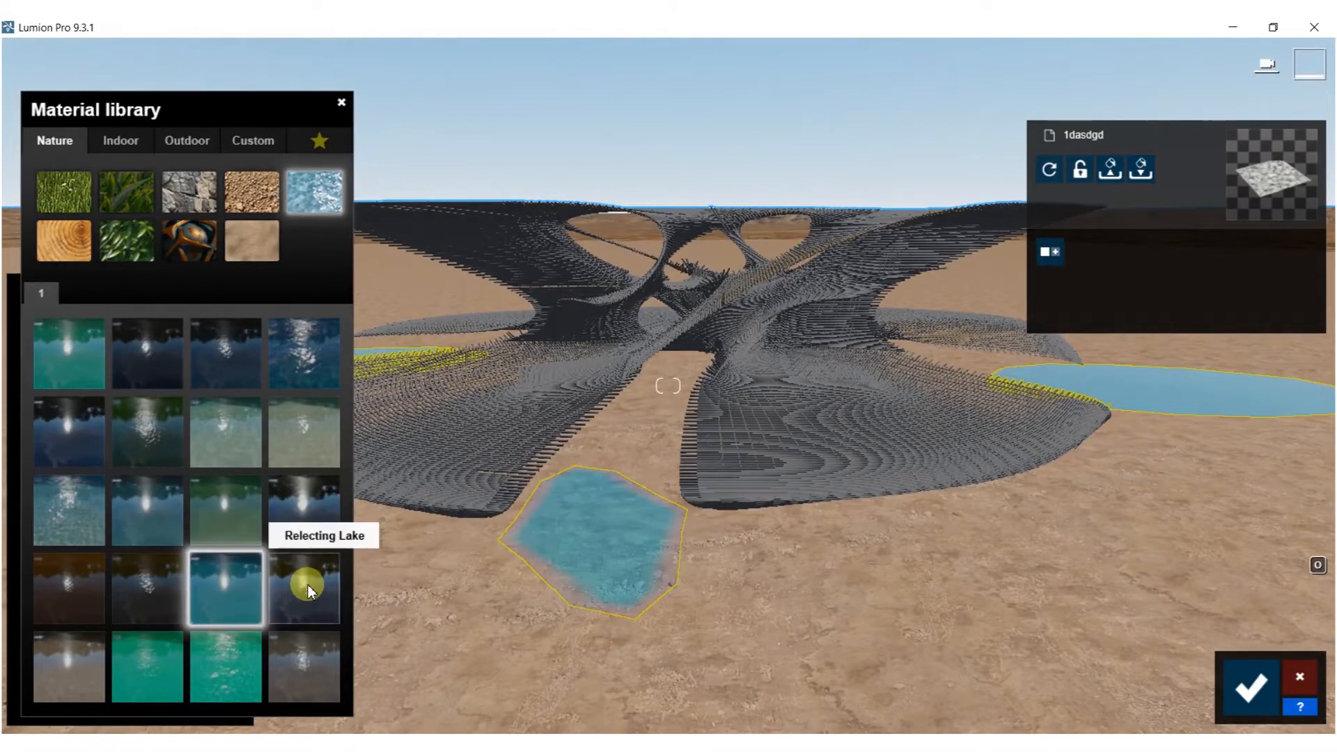
pyautogui.click(305, 585)
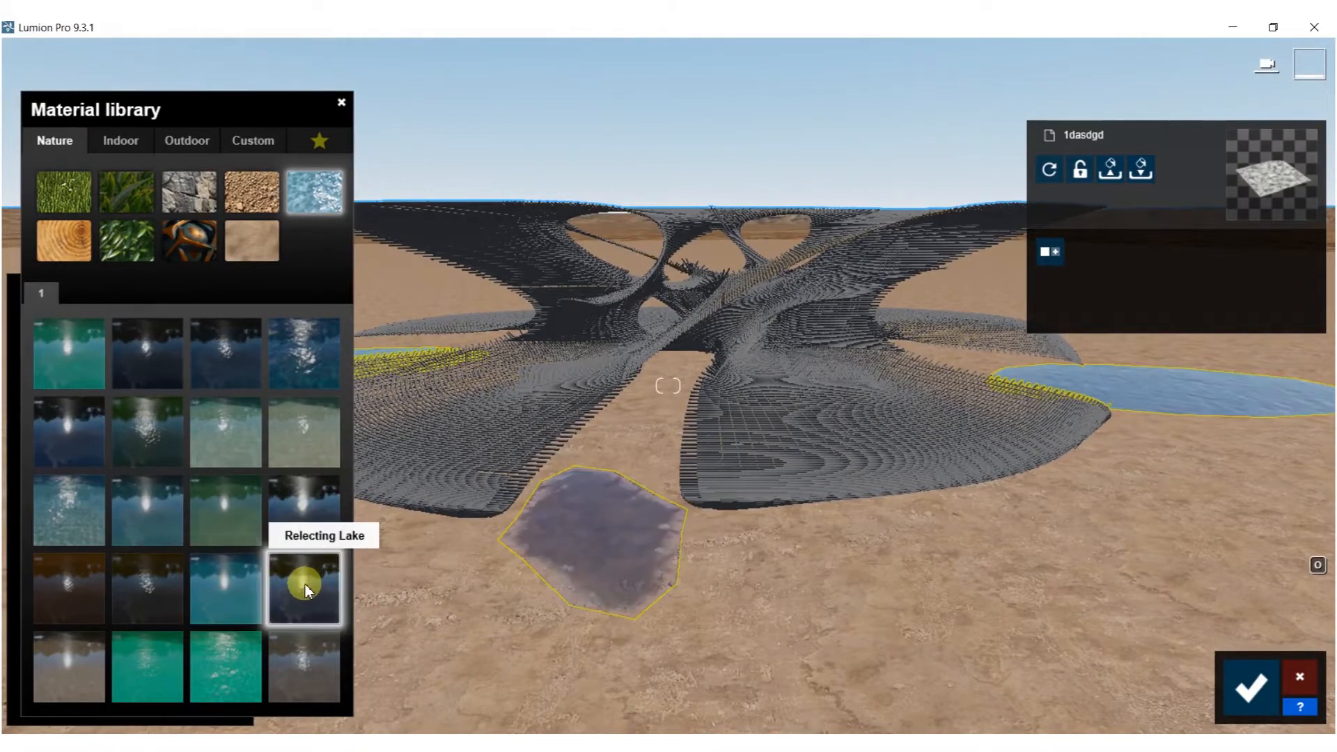
pyautogui.click(217, 658)
pyautogui.click(65, 591)
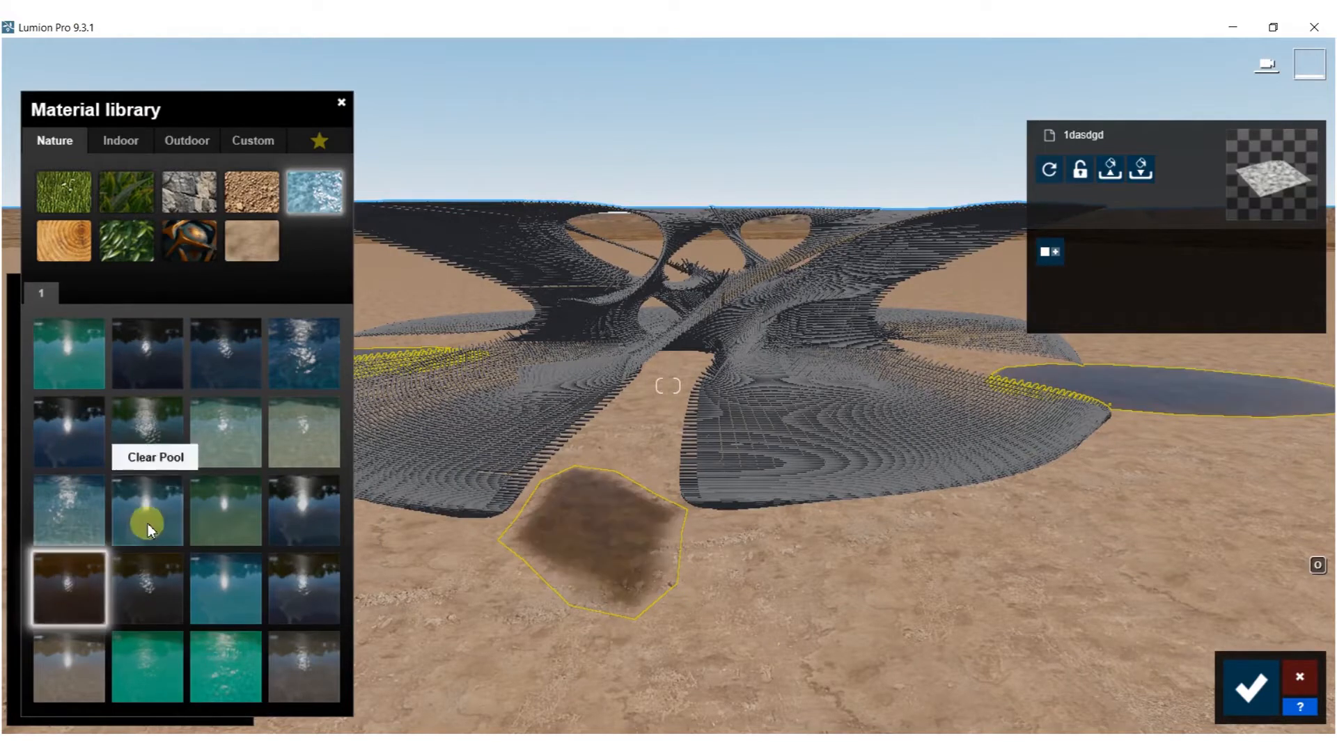
# Apply the Calm Tropical water material to the pools and open its properties
pyautogui.click(303, 358)
pyautogui.click(210, 442)
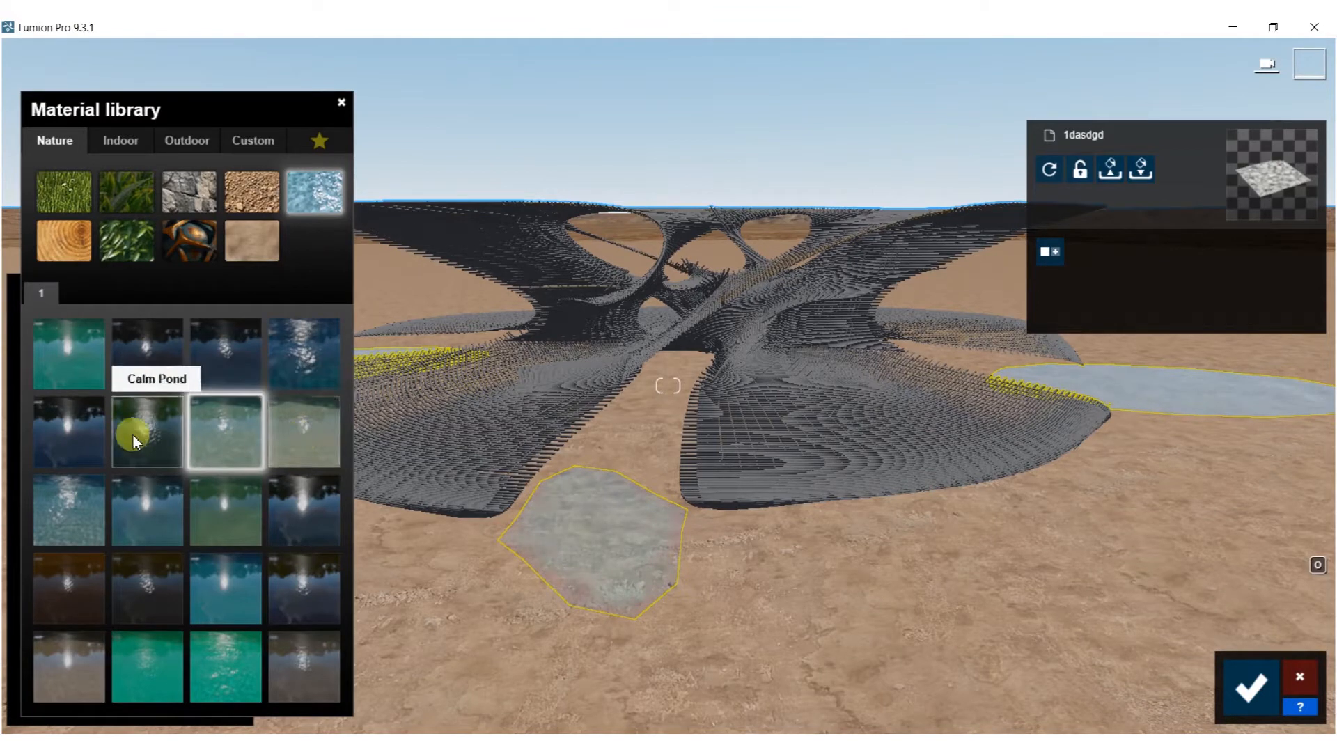
pyautogui.click(203, 440)
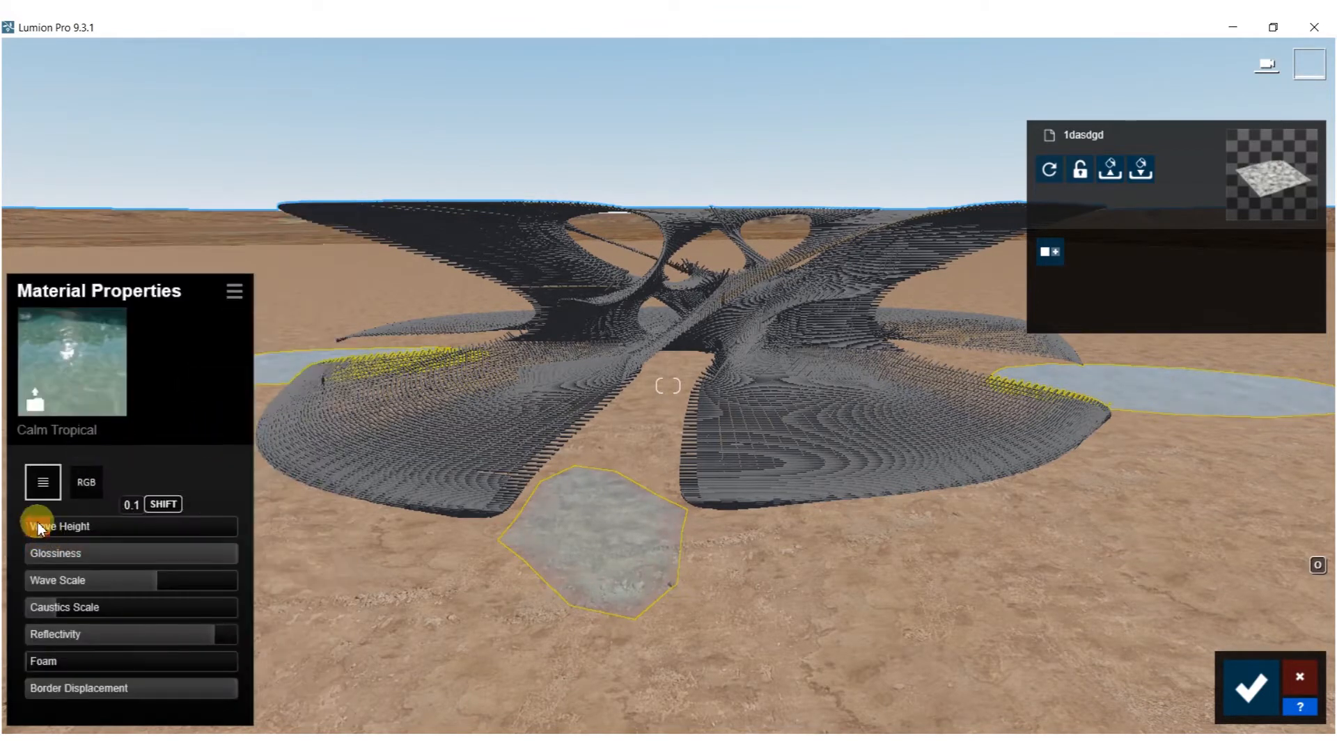
# Lower the pool water's wave scale, raise its caustics scale and foam, and set reflectivity to maximum
pyautogui.moveTo(149, 575); pyautogui.dragTo(98, 573)
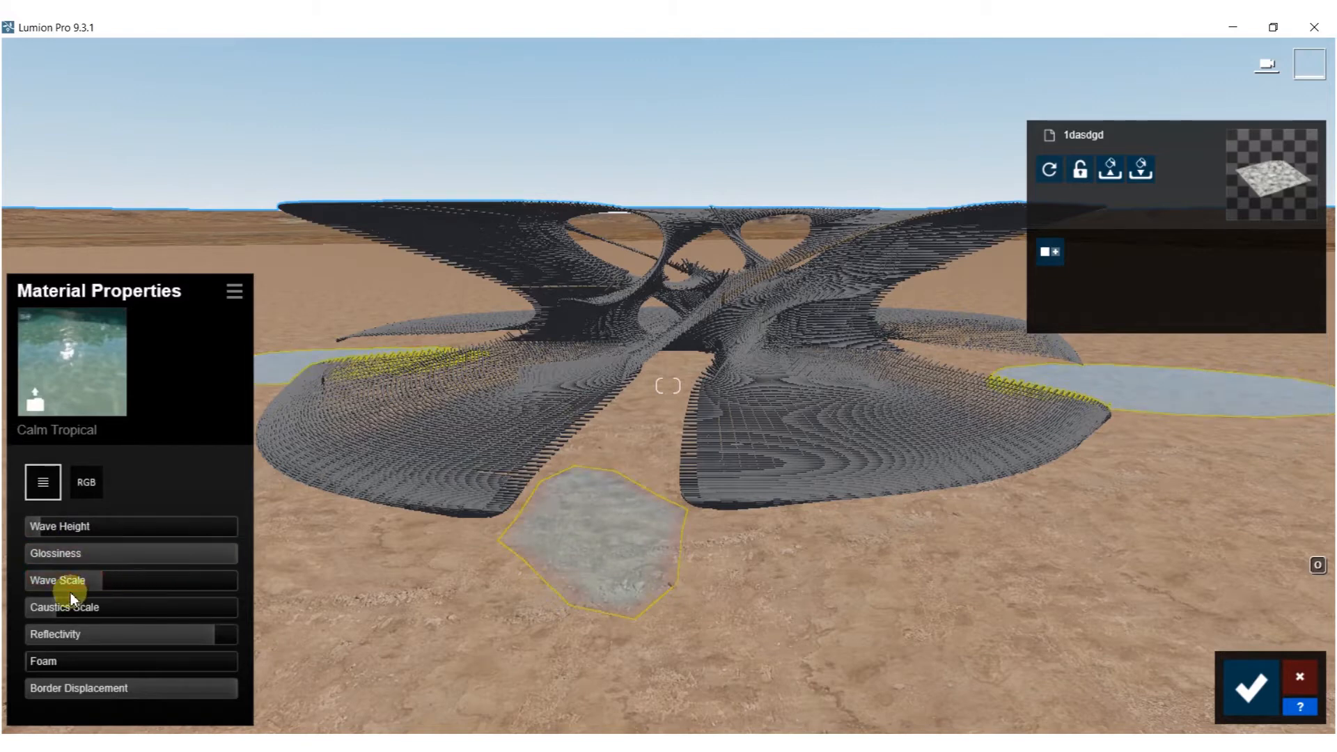
pyautogui.moveTo(48, 613); pyautogui.dragTo(262, 615)
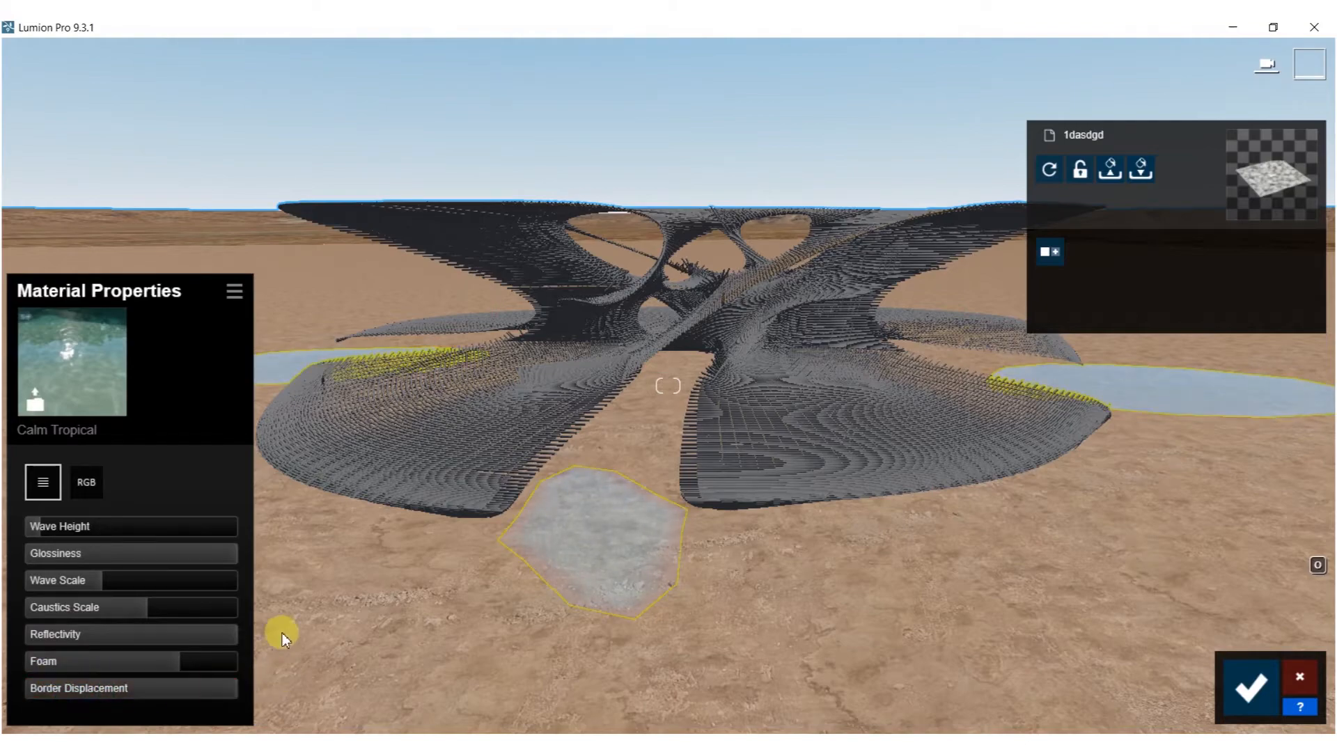
pyautogui.click(35, 400)
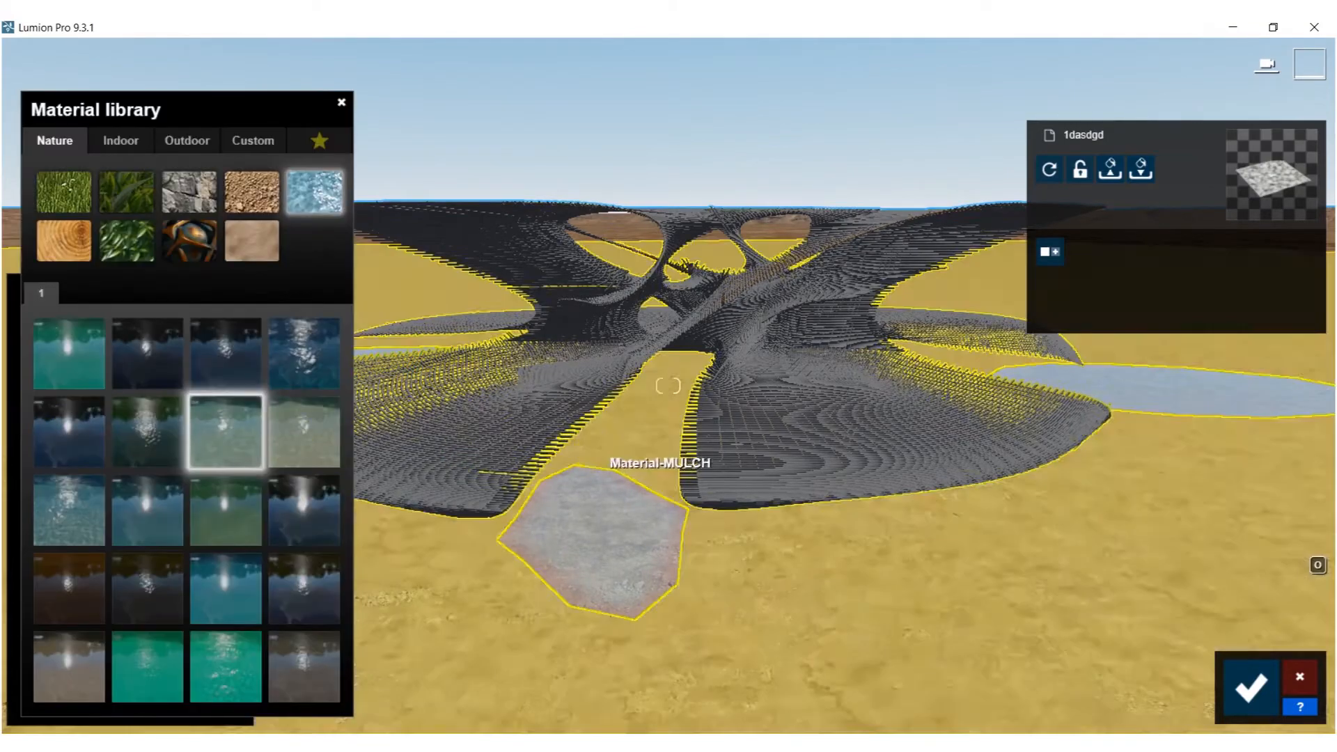
pyautogui.press('w')
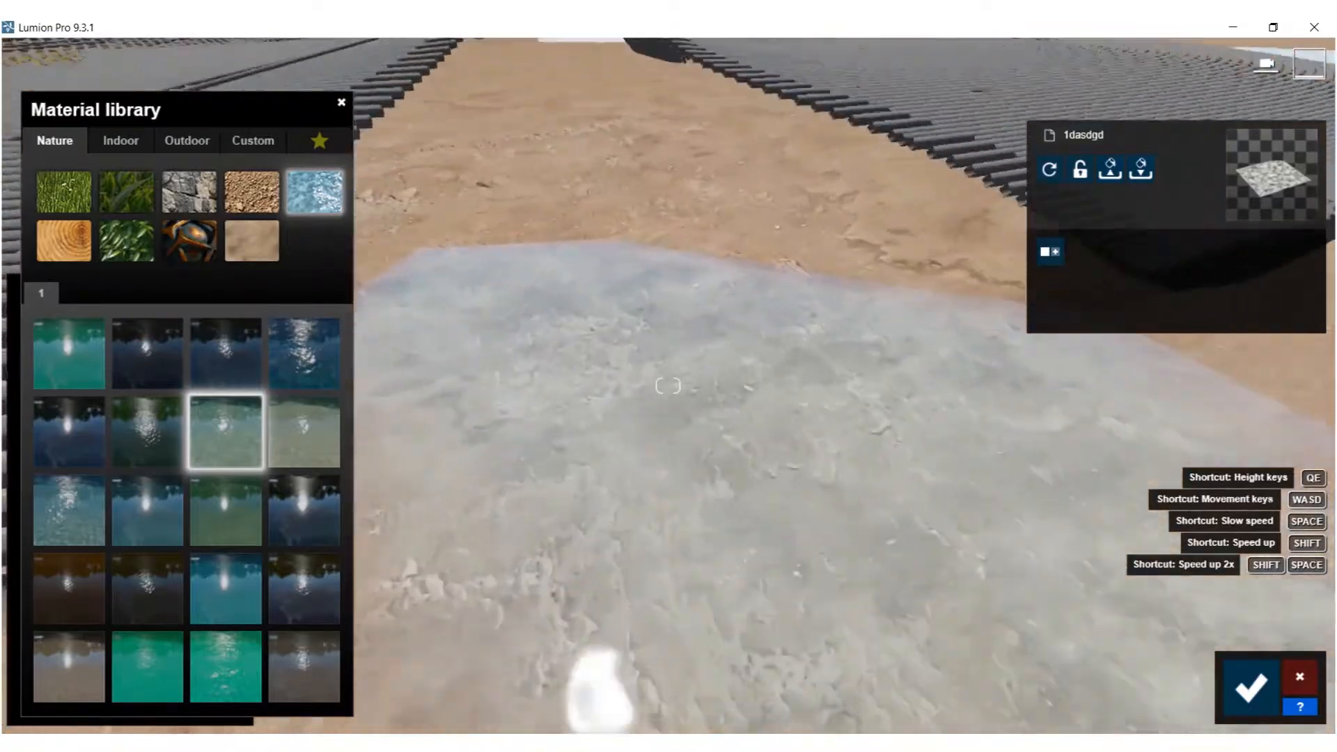
pyautogui.press('s')
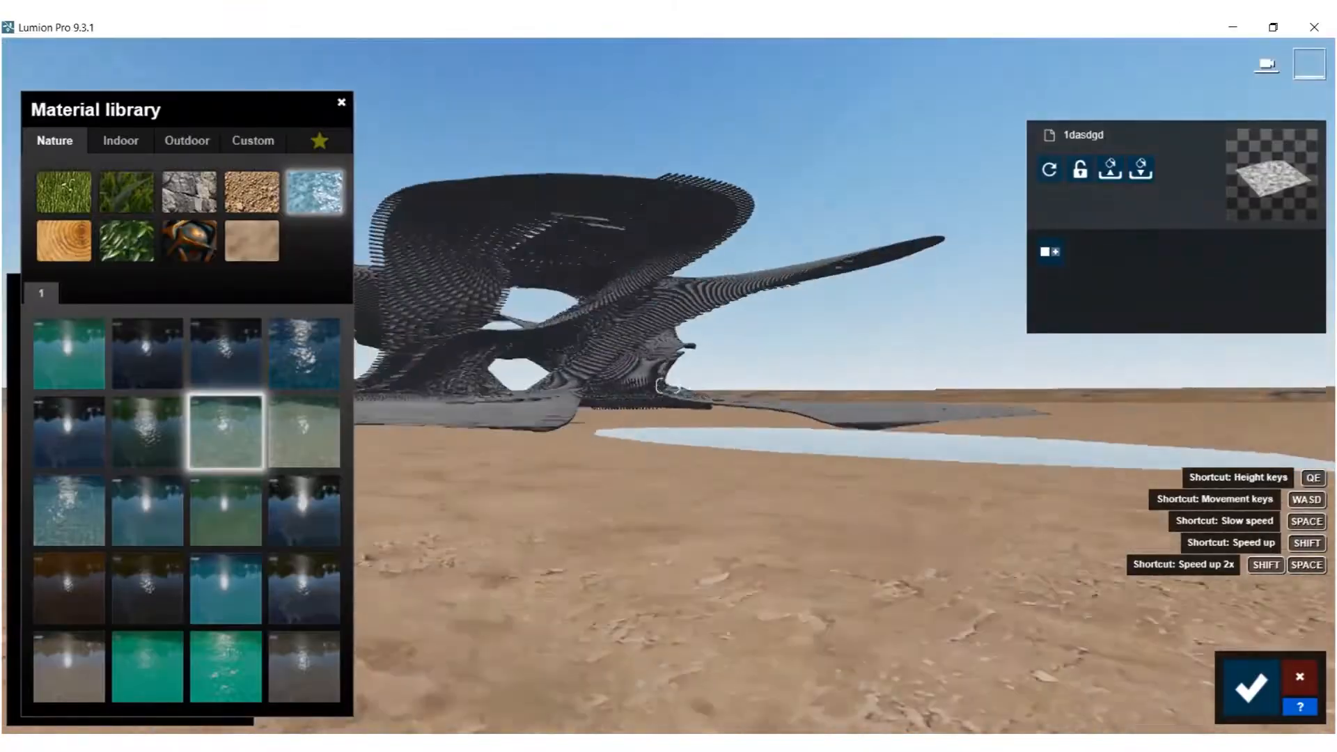
# Select the pavilion's Material-GRASS strips and bring up the Leaves nature materials for them
pyautogui.press('w')
pyautogui.press('a')
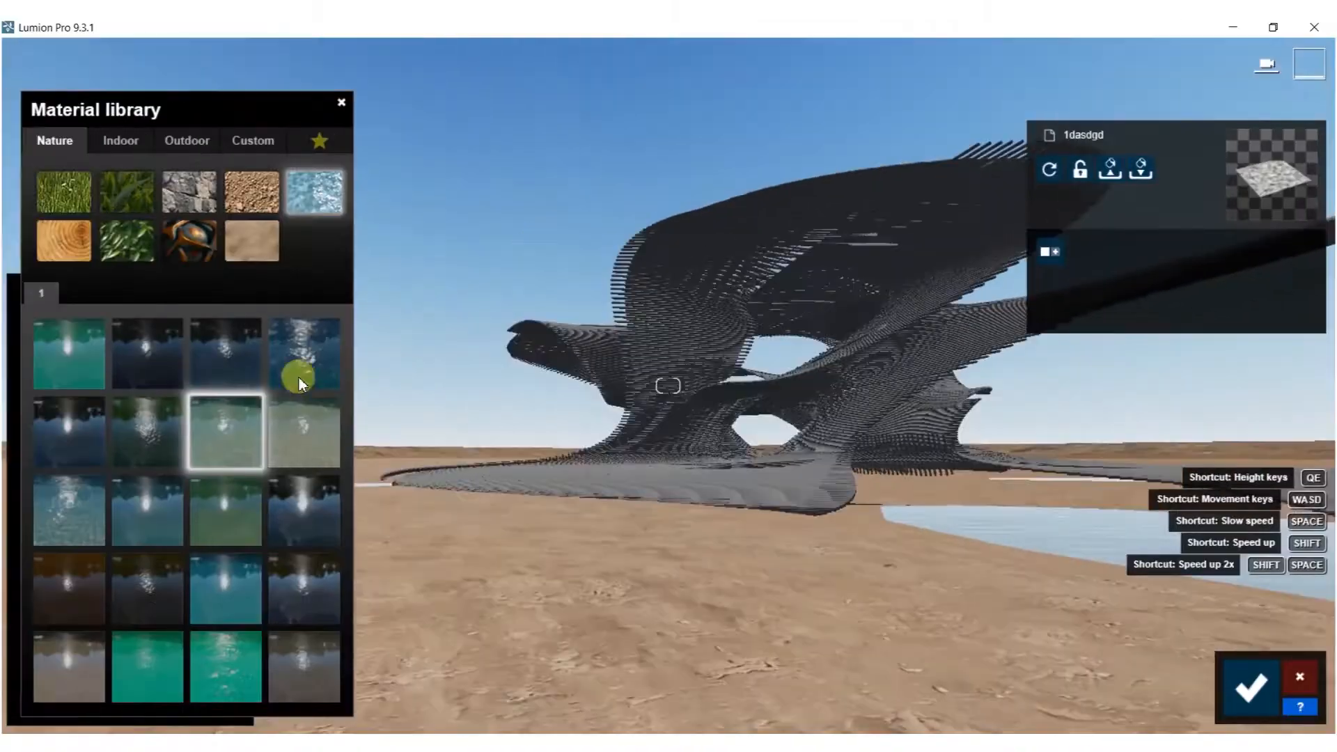
pyautogui.press('w')
pyautogui.moveTo(669, 385); pyautogui.dragTo(755, 376, button='right')
pyautogui.press('s')
pyautogui.press('d')
pyautogui.press('a')
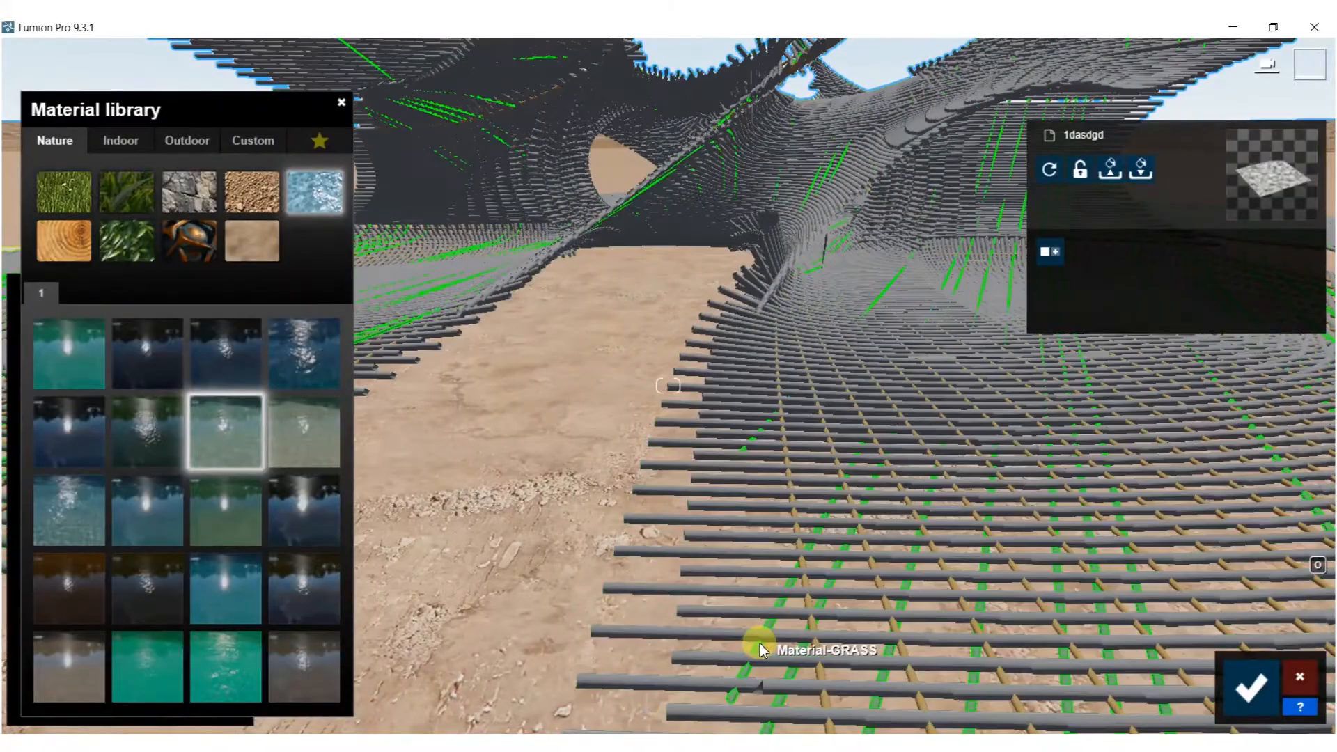
pyautogui.click(762, 649)
pyautogui.click(54, 140)
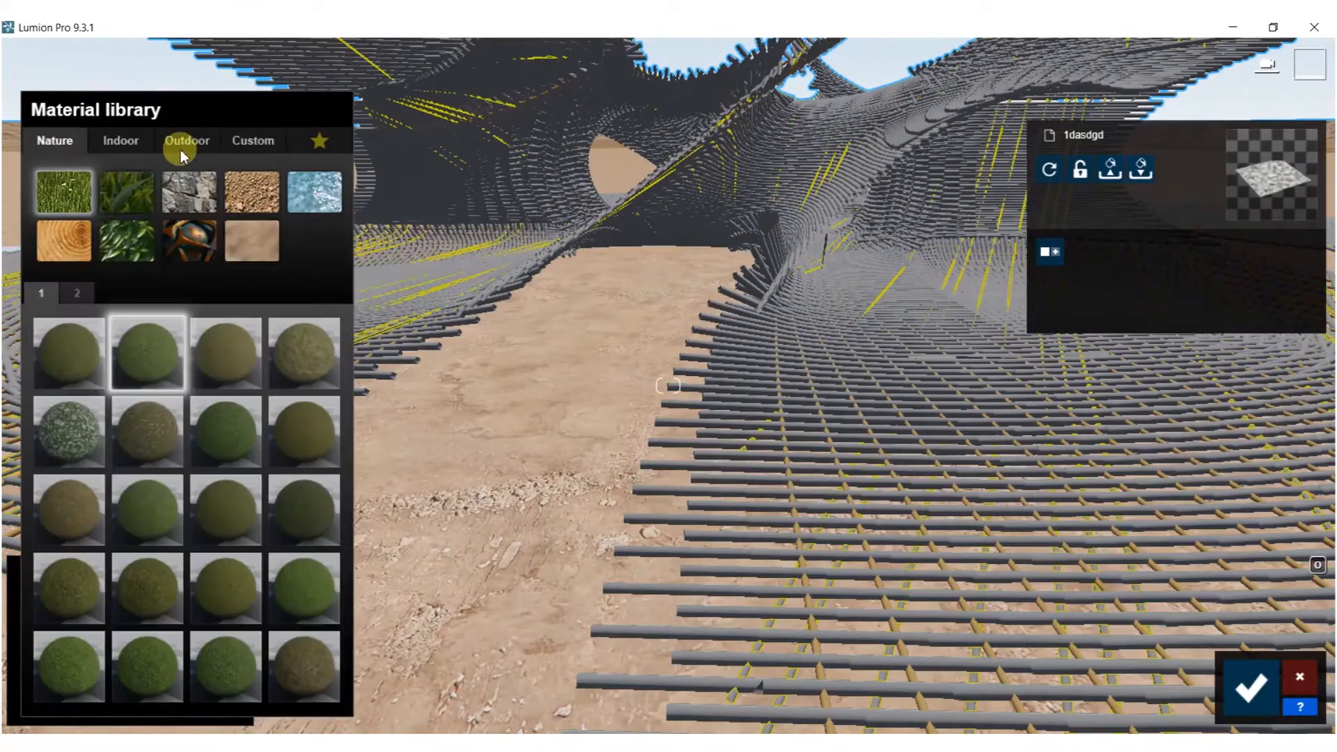
pyautogui.click(127, 244)
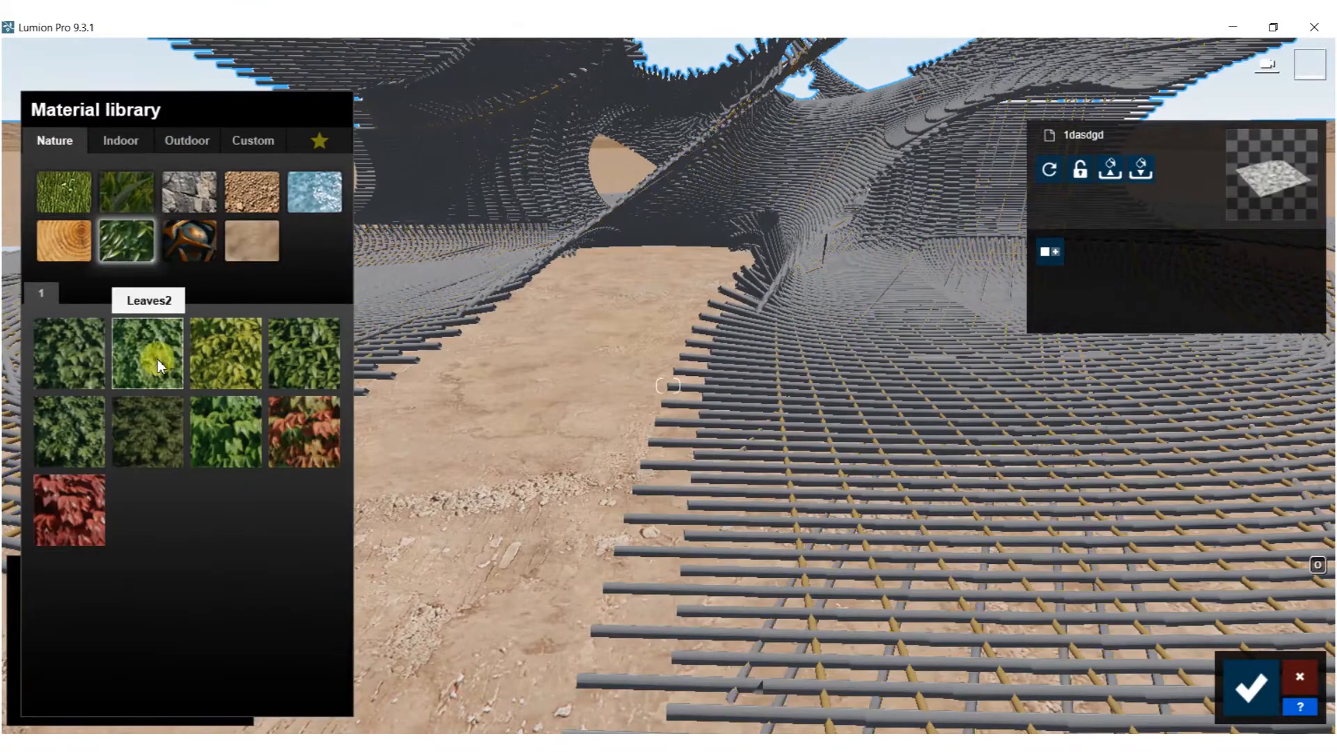
# Try several ivy materials on the pavilion's grass strips, including Leaves2 and Leaves3
pyautogui.click(155, 357)
pyautogui.press('s')
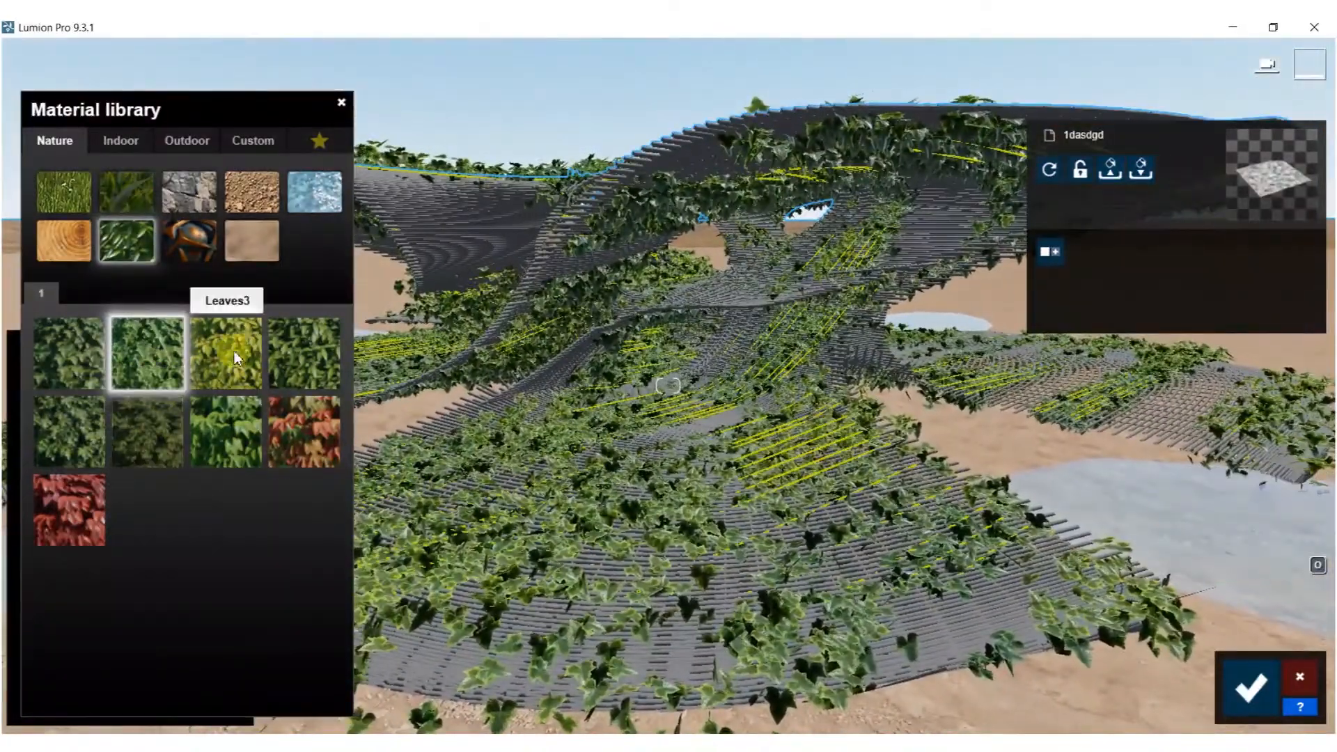
pyautogui.click(308, 354)
pyautogui.click(223, 422)
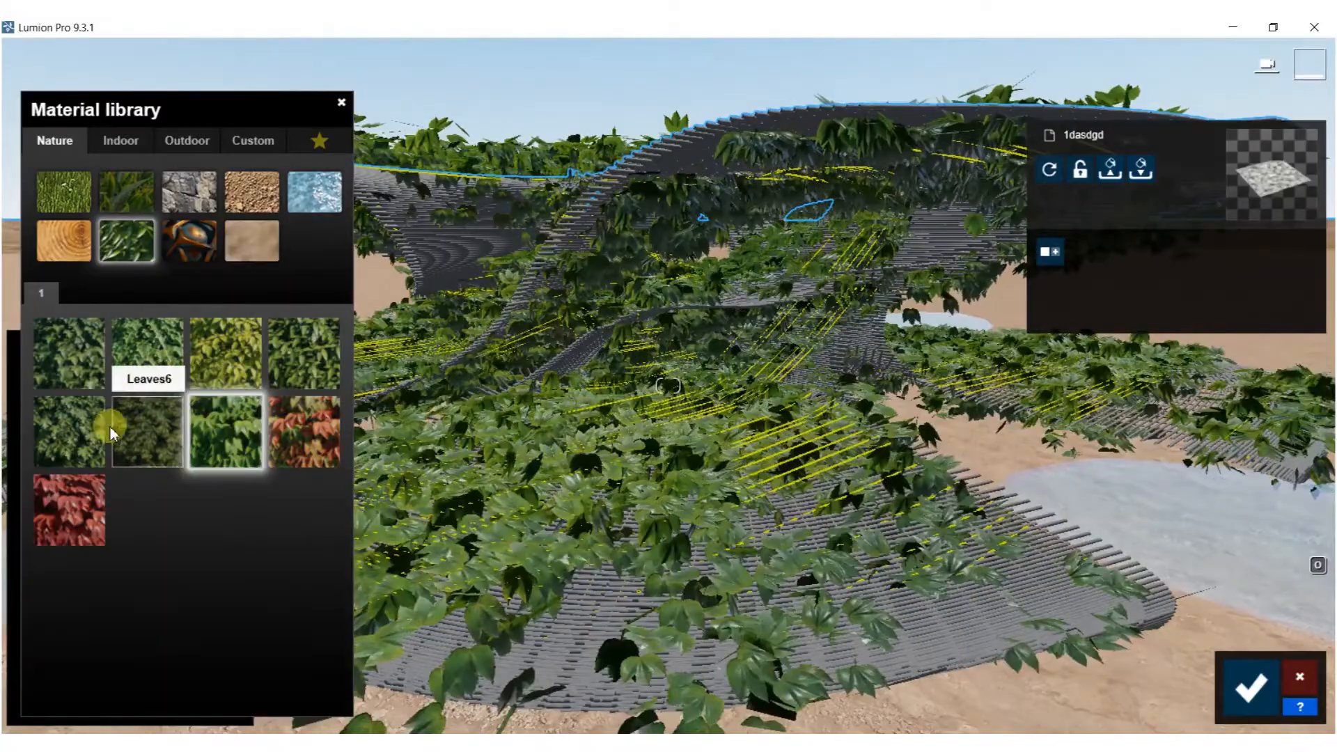
pyautogui.click(85, 432)
pyautogui.click(147, 353)
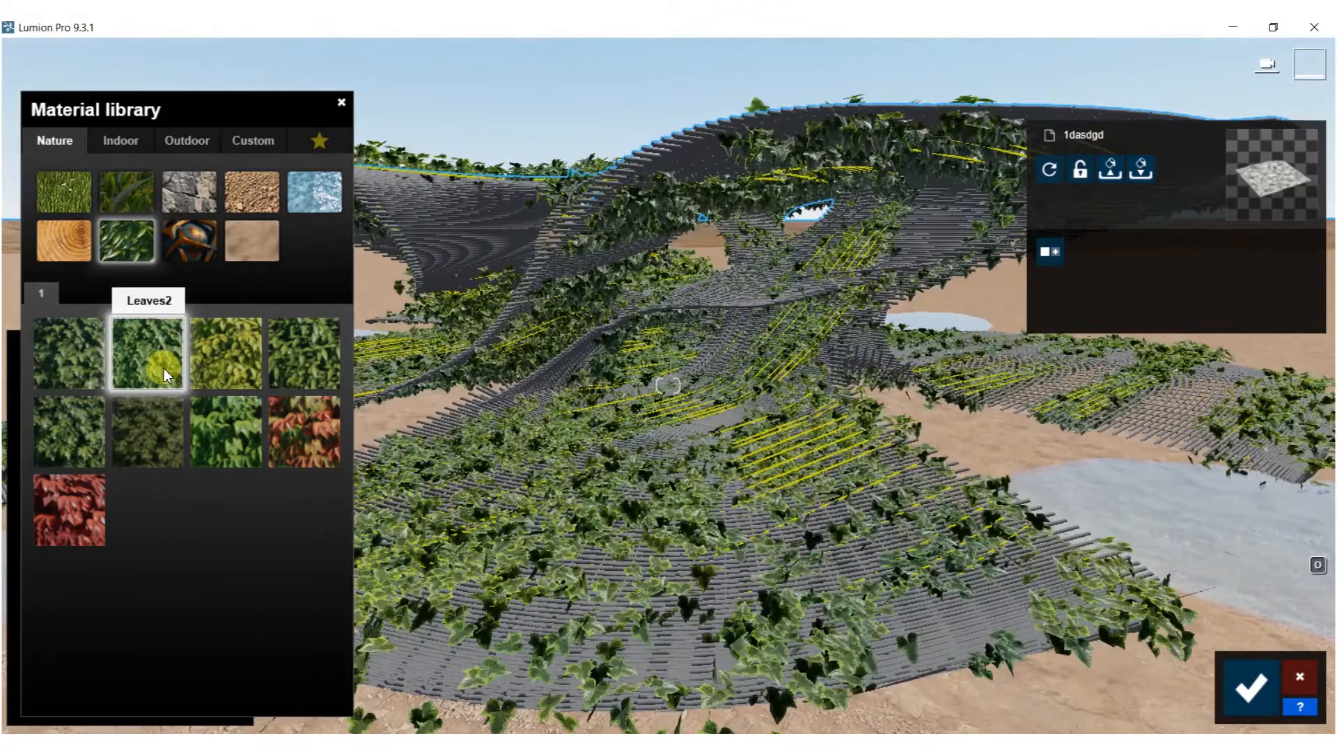
pyautogui.click(234, 364)
# Apply the Leaves4 material to the grass strips, lower its leaves size and leaves type, and raise the spread pattern offset
pyautogui.click(288, 363)
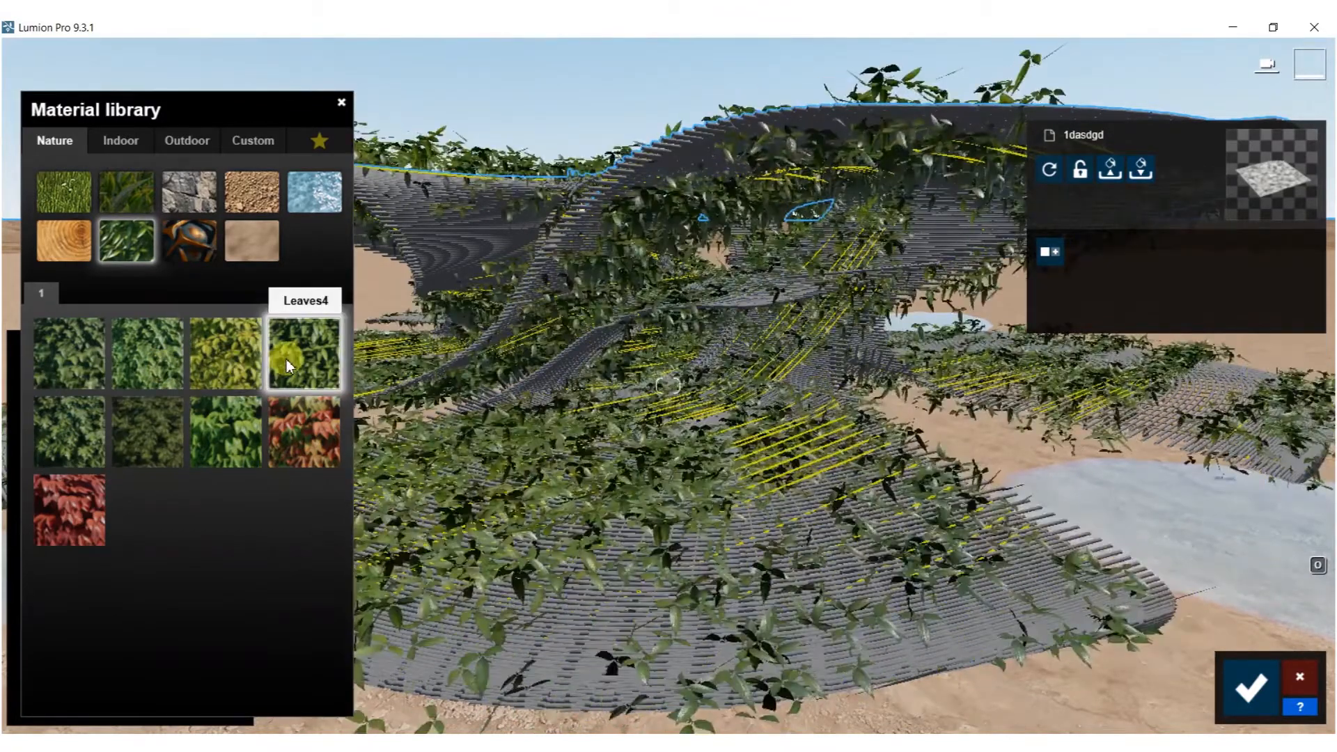
pyautogui.click(324, 351)
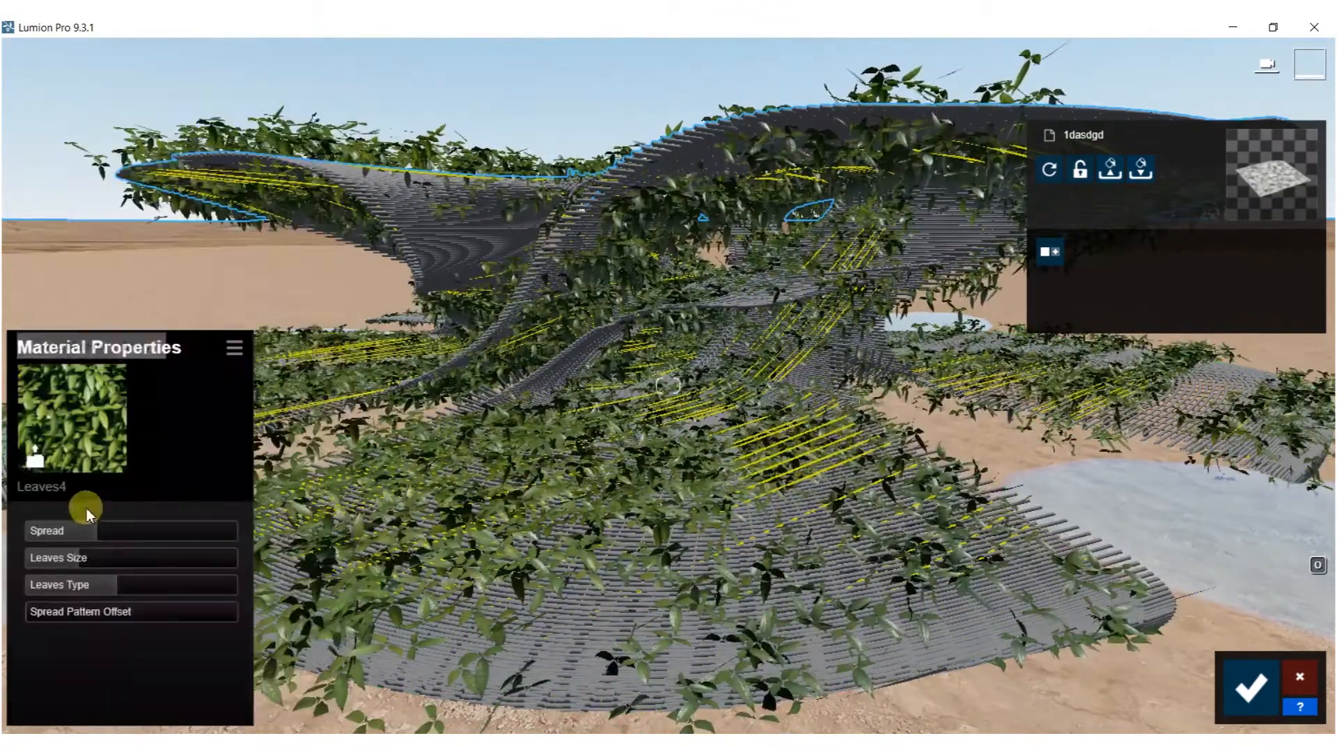
pyautogui.moveTo(83, 561); pyautogui.dragTo(30, 555)
pyautogui.moveTo(38, 615); pyautogui.dragTo(119, 611)
pyautogui.moveTo(116, 585); pyautogui.dragTo(84, 583)
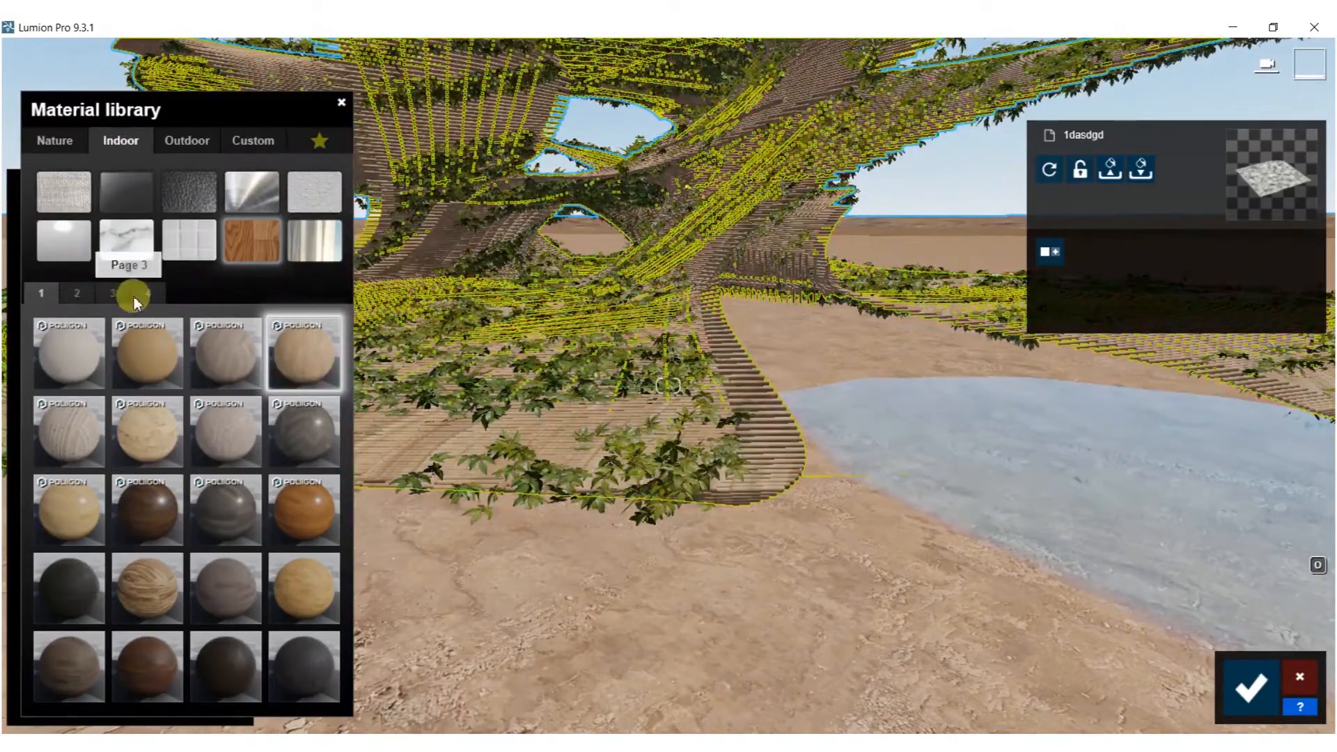
# Try wood floor materials on the pavilion's slats, including Wood Floor cherry sq 1024 and Wood Floor oak hb 1024
pyautogui.click(78, 294)
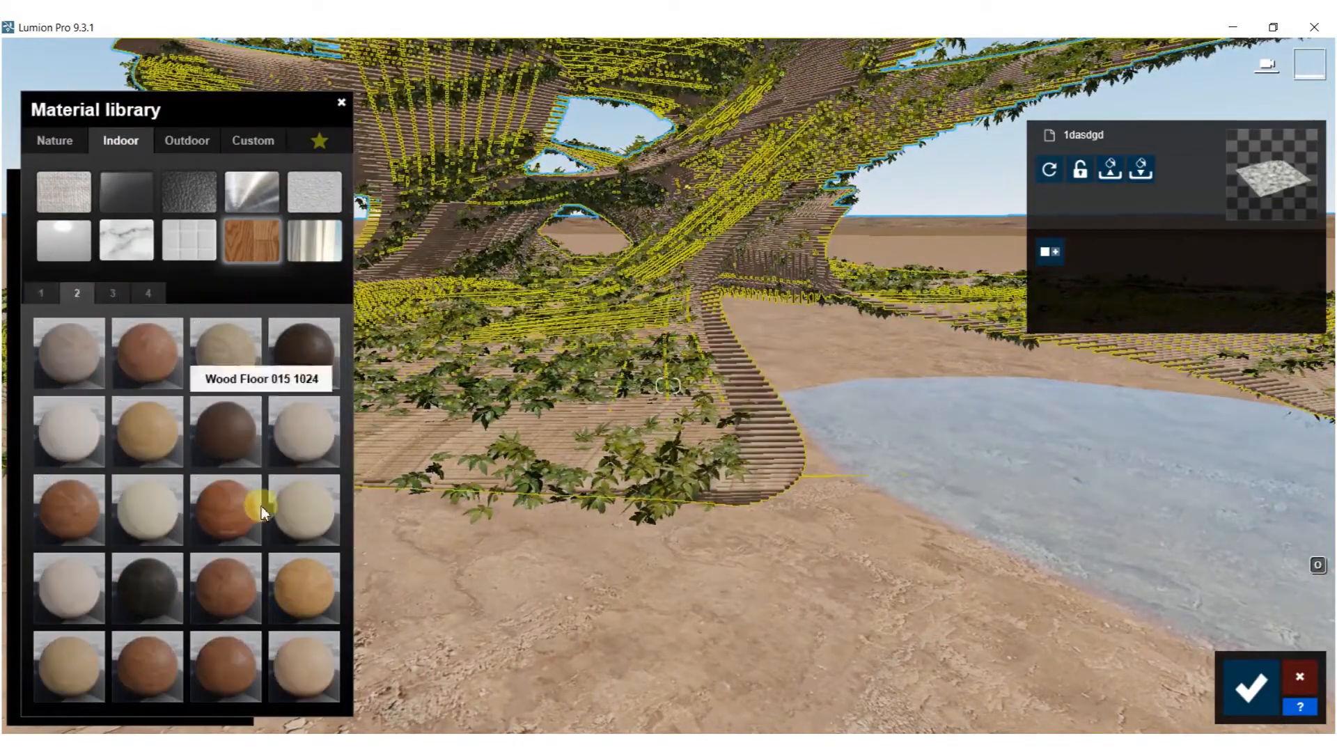
pyautogui.click(110, 294)
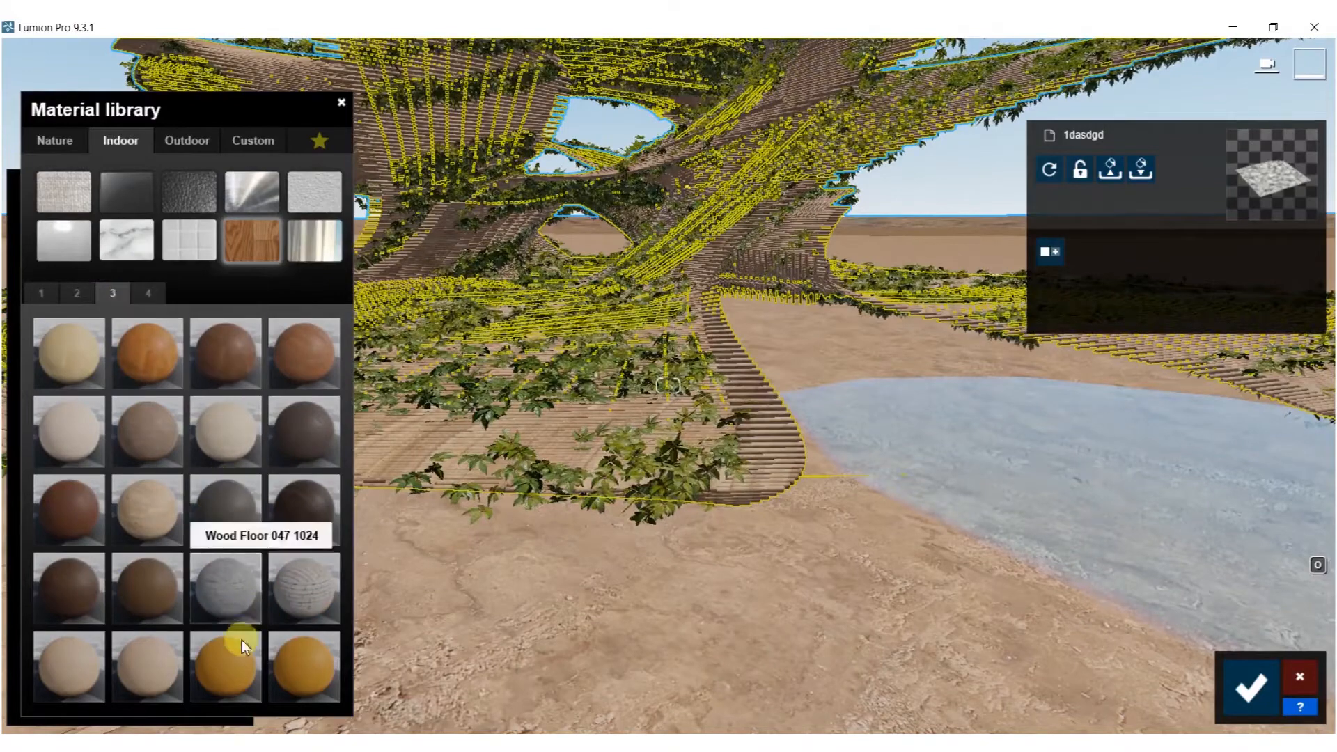
pyautogui.click(233, 658)
pyautogui.click(303, 657)
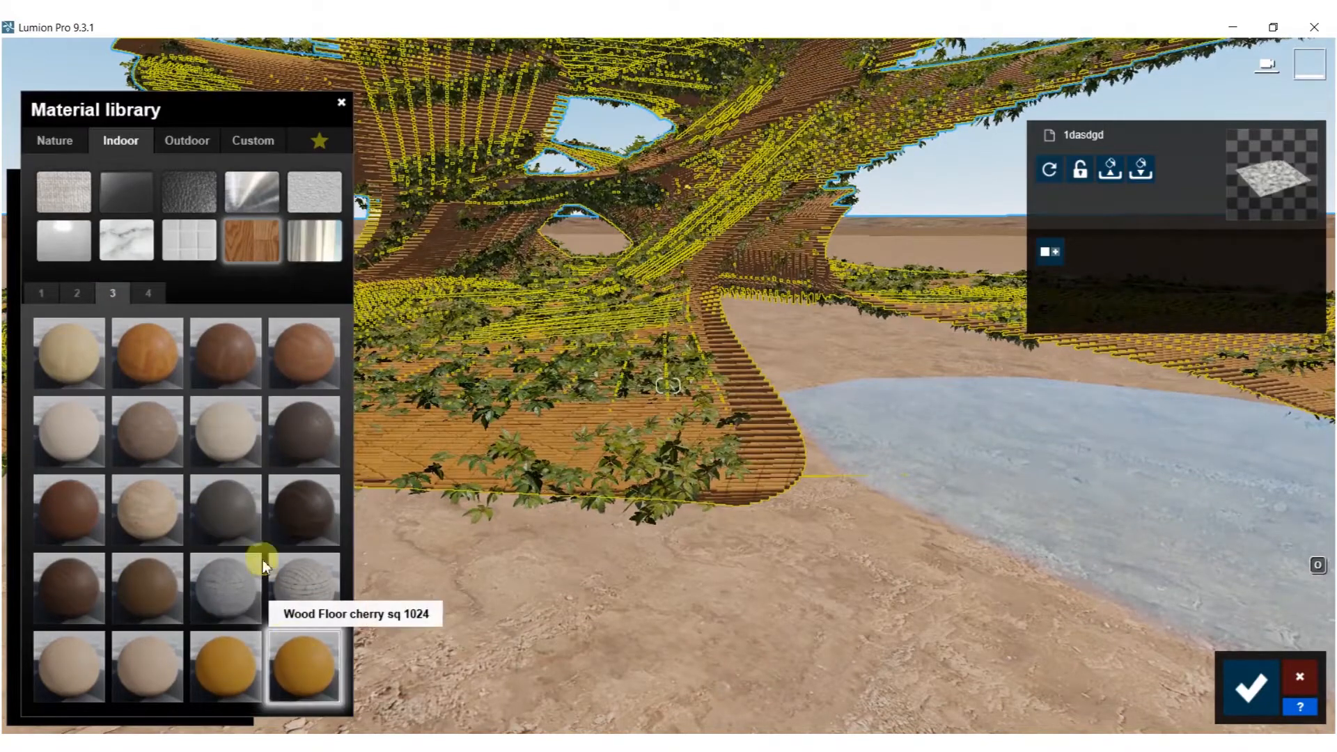
pyautogui.click(159, 349)
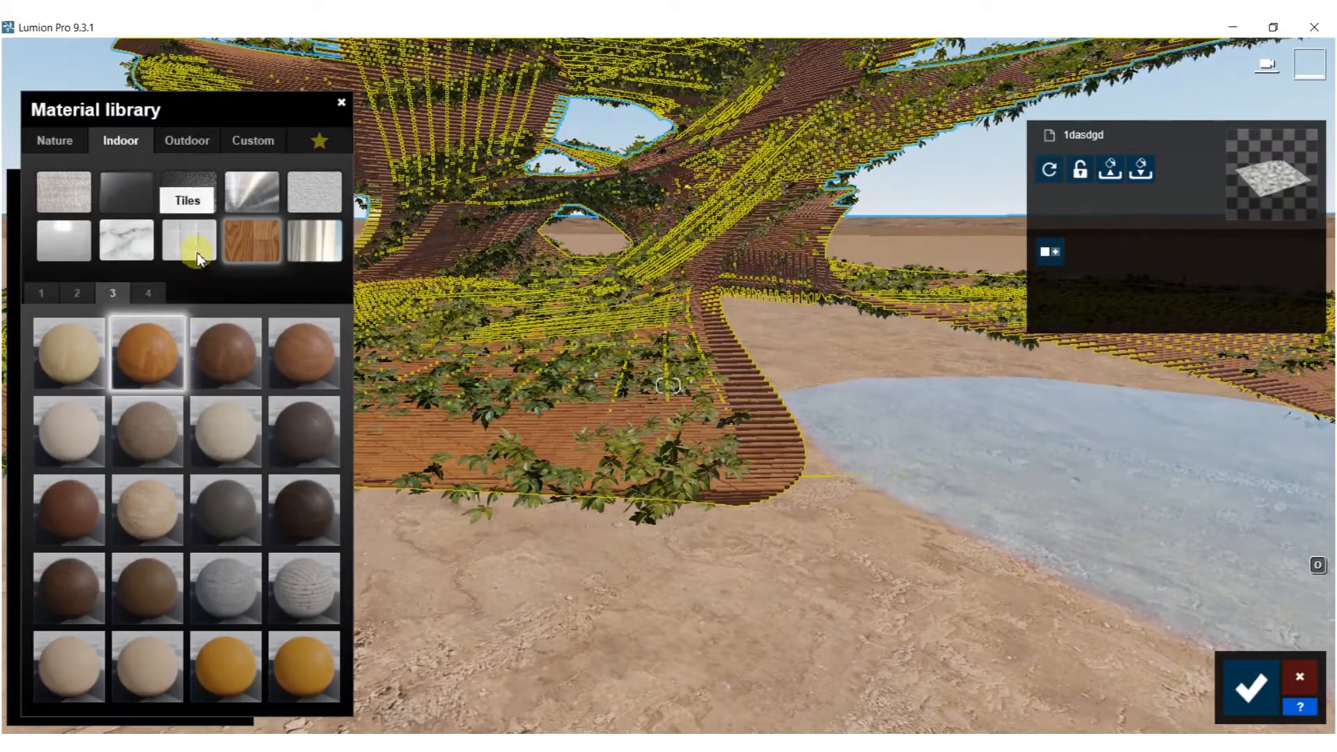
pyautogui.click(157, 290)
pyautogui.click(144, 408)
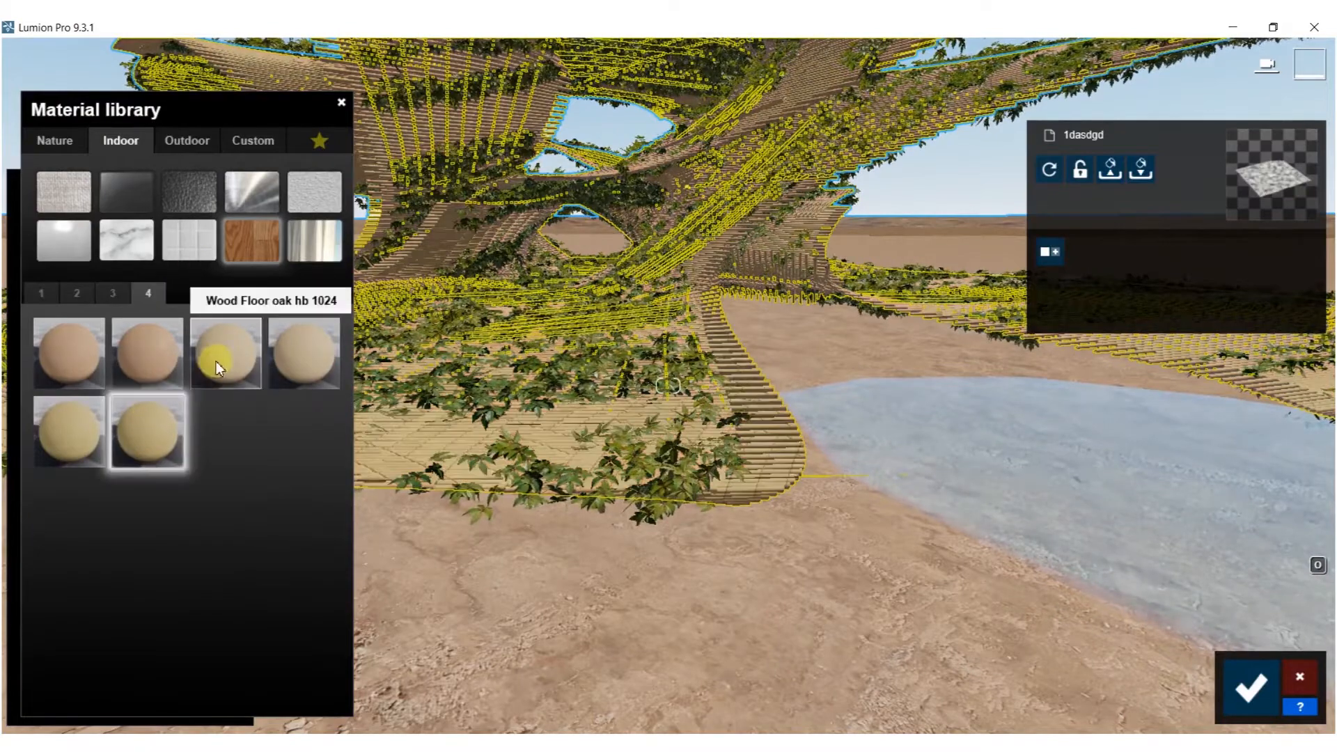
pyautogui.click(227, 353)
# Try marble materials on the slats, including the green marble, Marble 003 1024 and a black marble
pyautogui.click(128, 242)
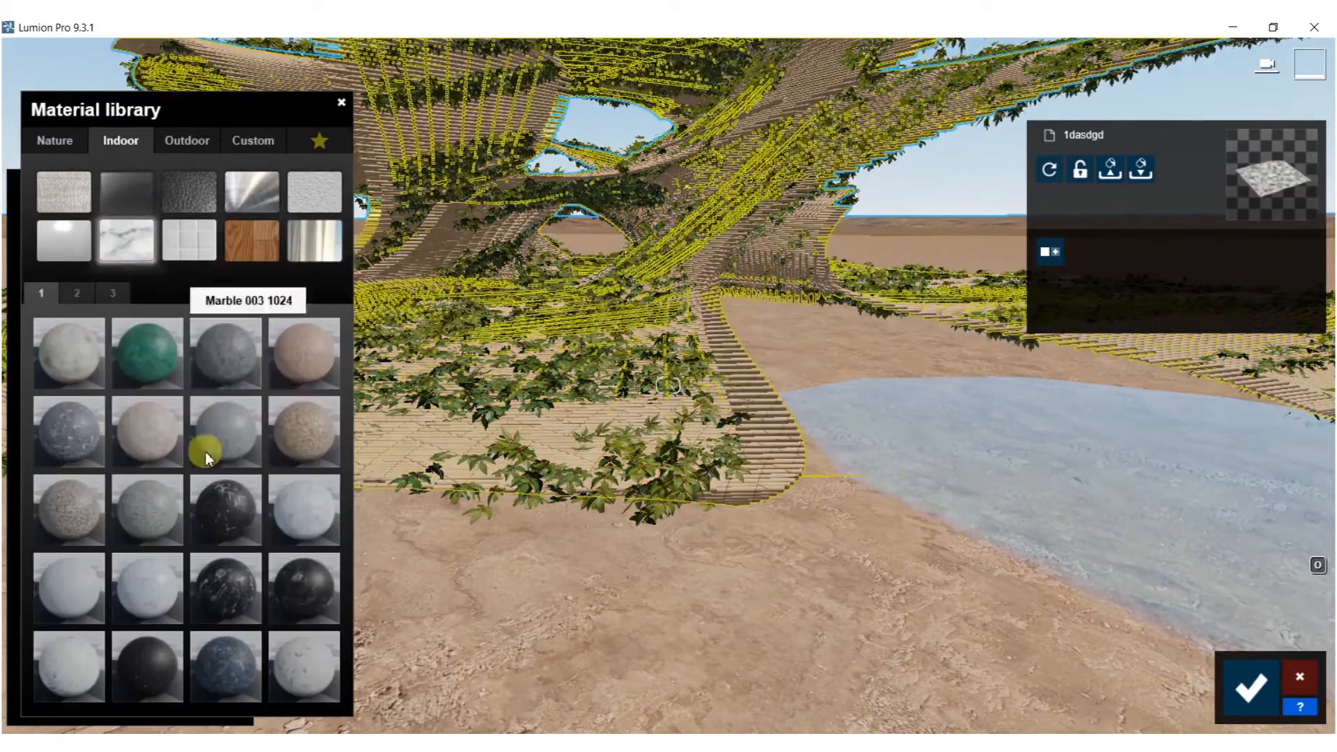
pyautogui.click(145, 337)
pyautogui.moveTo(418, 352); pyautogui.dragTo(355, 230, button='right')
pyautogui.click(235, 348)
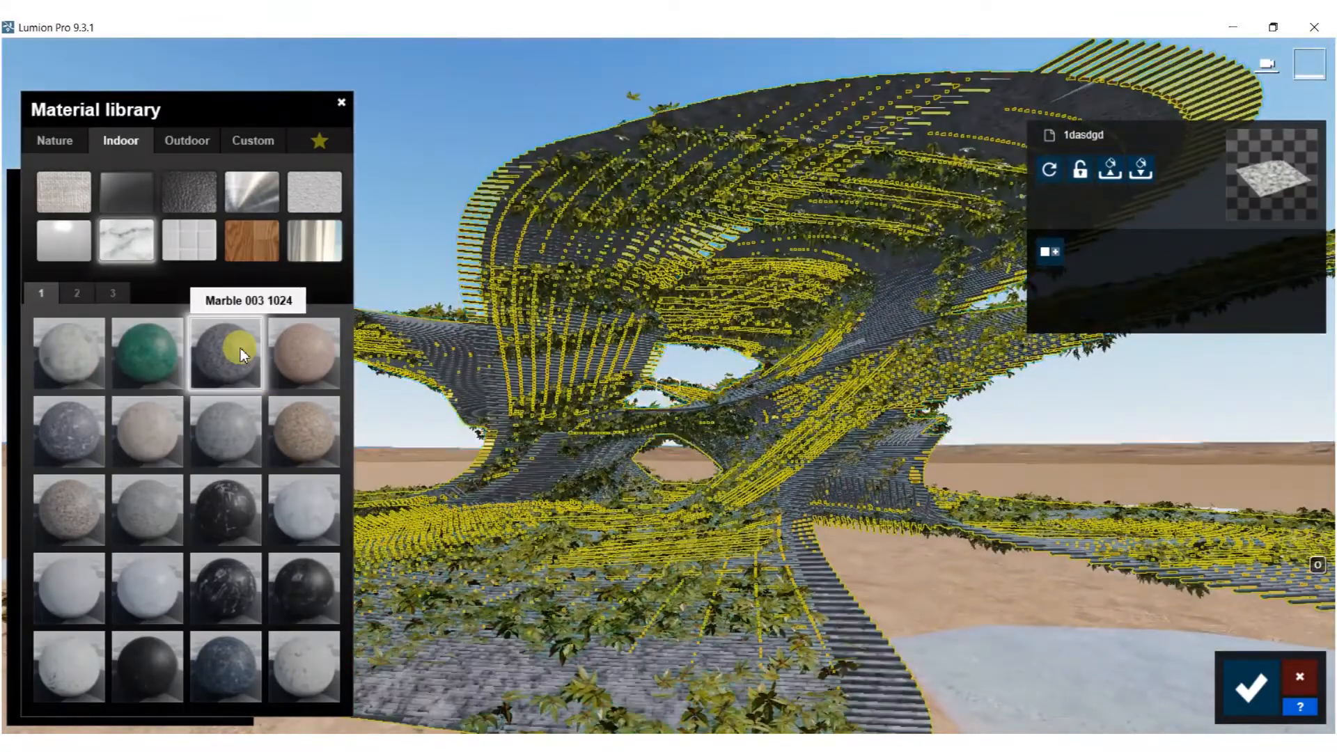
pyautogui.click(252, 582)
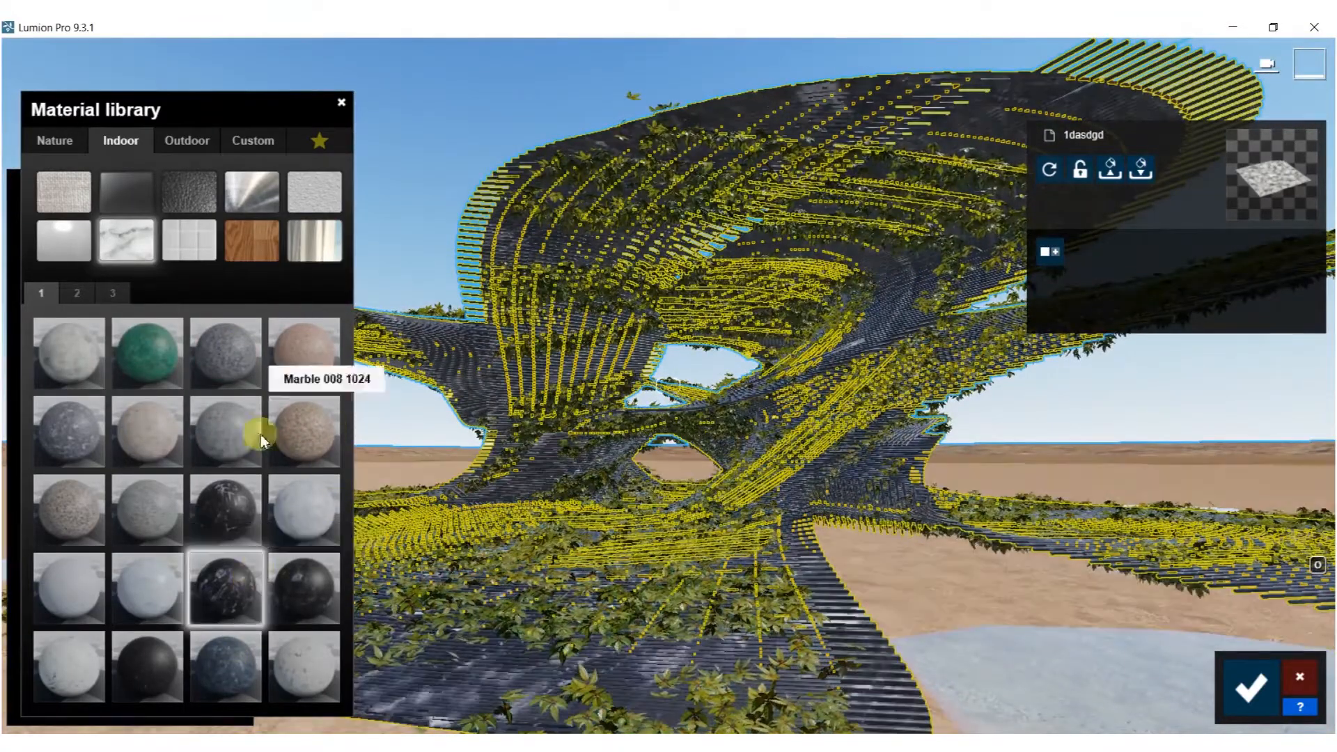
# Compare further marbles on the slats, including Polii Marble 018 2K and Polii Marble 031 3K
pyautogui.click(78, 292)
pyautogui.click(284, 440)
pyautogui.click(319, 516)
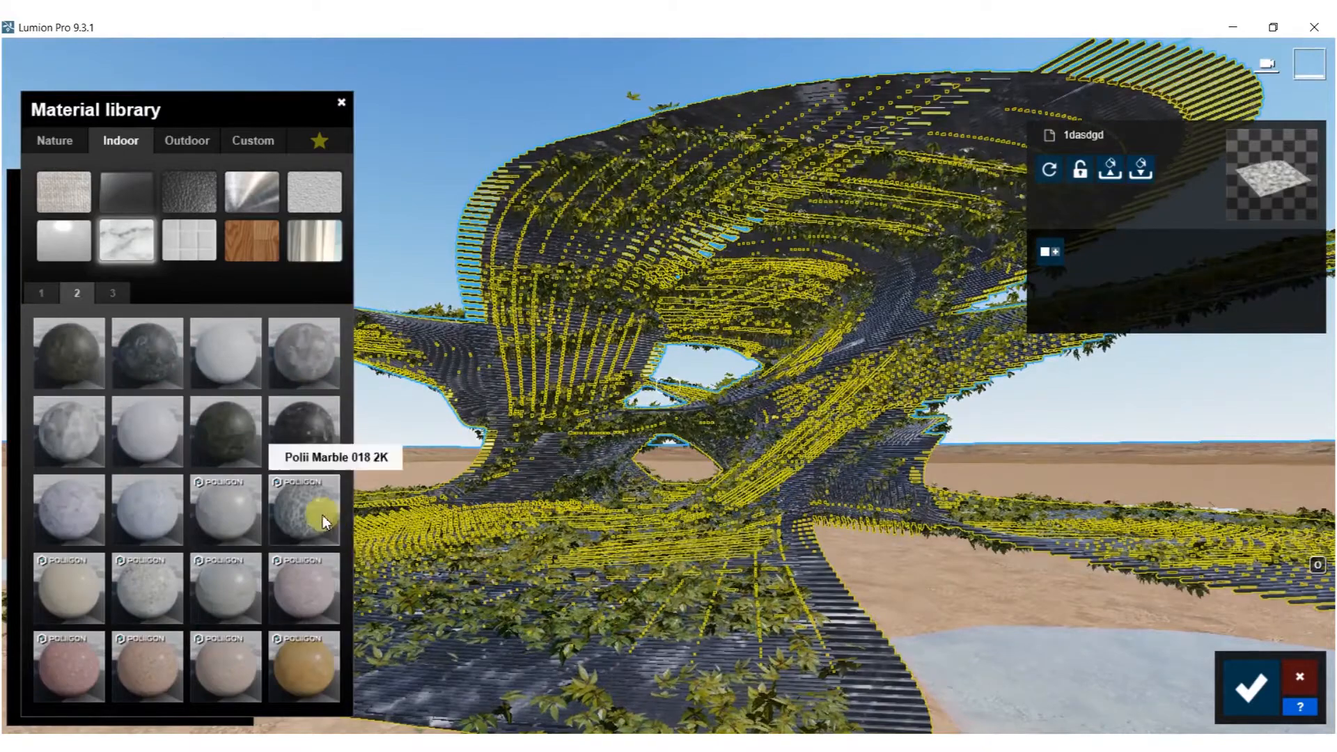
pyautogui.click(312, 595)
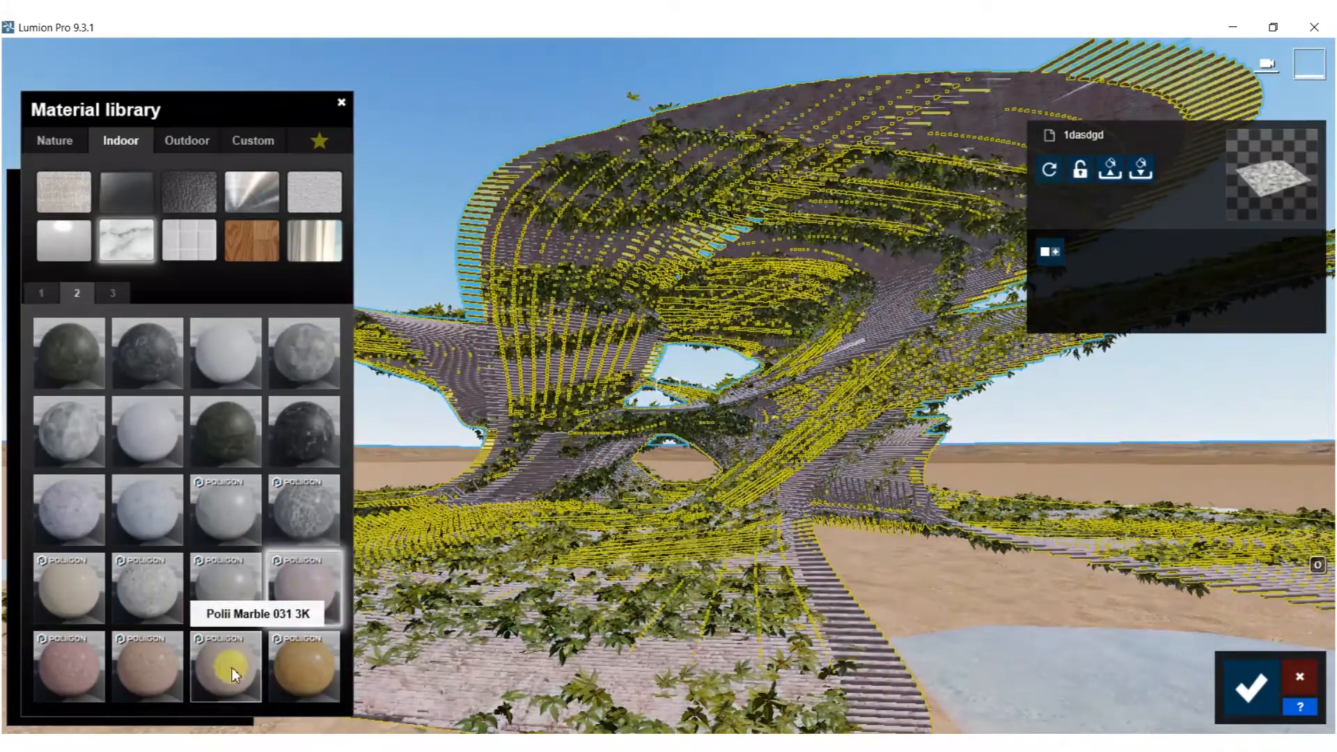
pyautogui.click(232, 667)
pyautogui.click(118, 292)
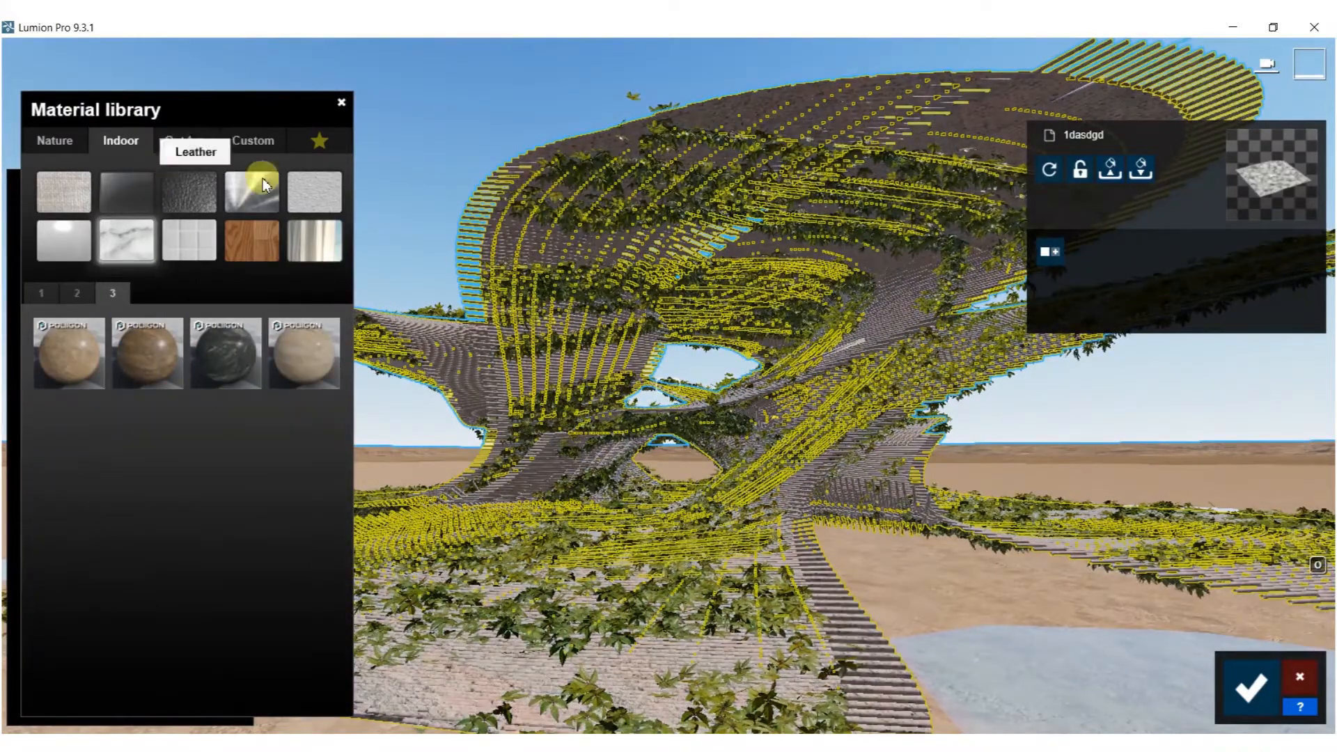
# Try a green linoleum, Linoleum 009 1024 and a black leather on the slats
pyautogui.click(54, 232)
pyautogui.click(203, 587)
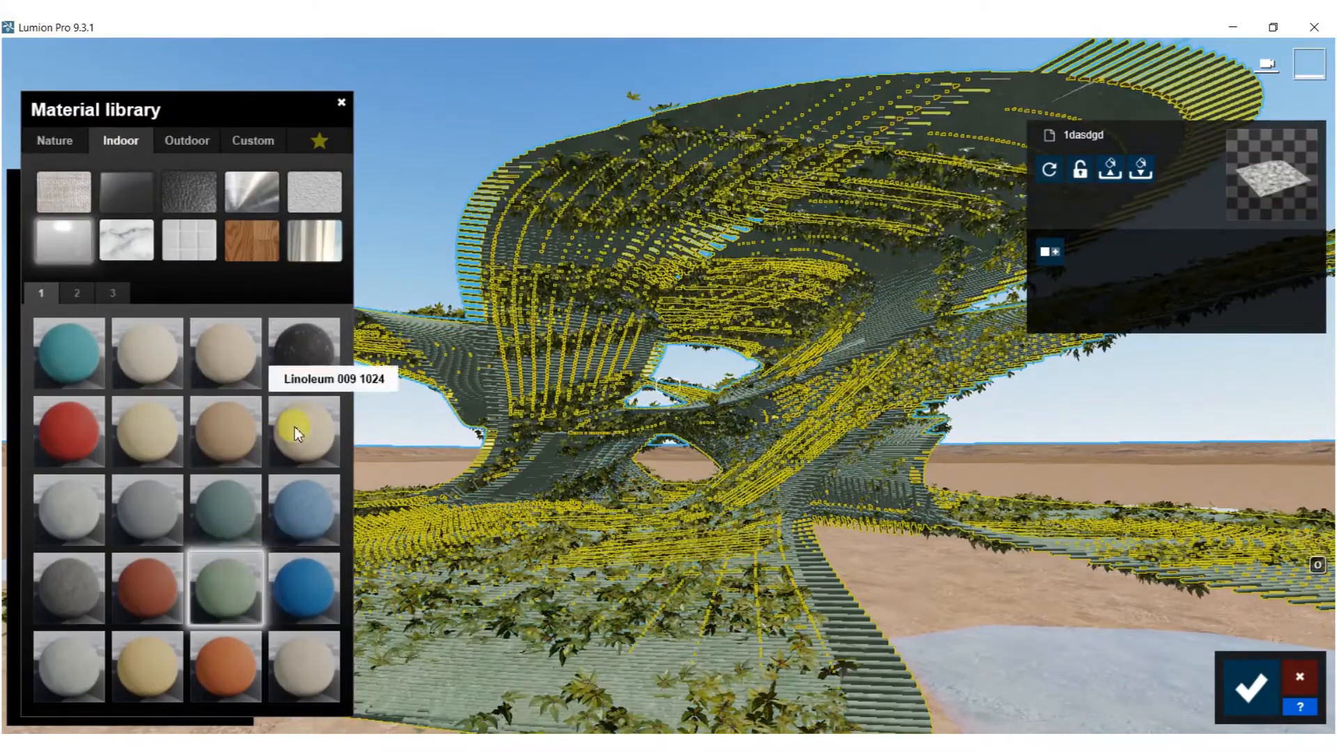
pyautogui.click(296, 428)
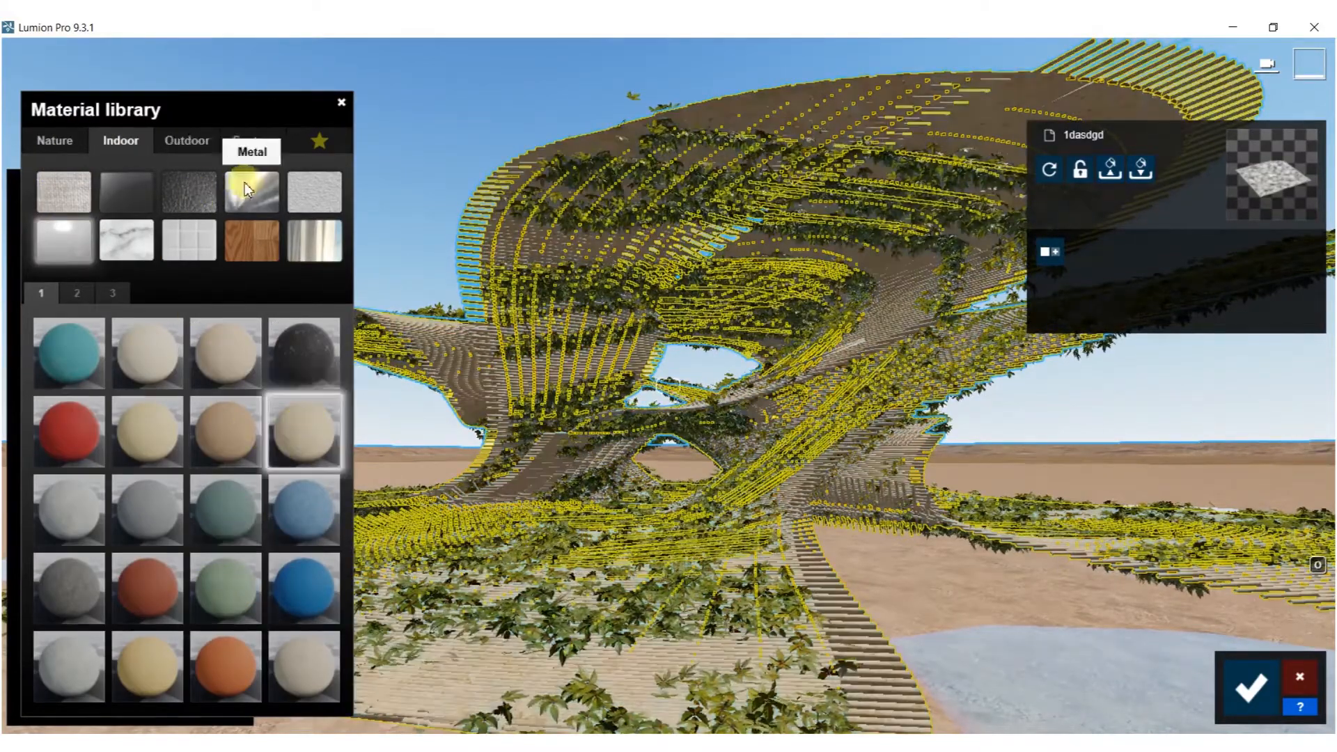
pyautogui.click(190, 191)
pyautogui.click(68, 587)
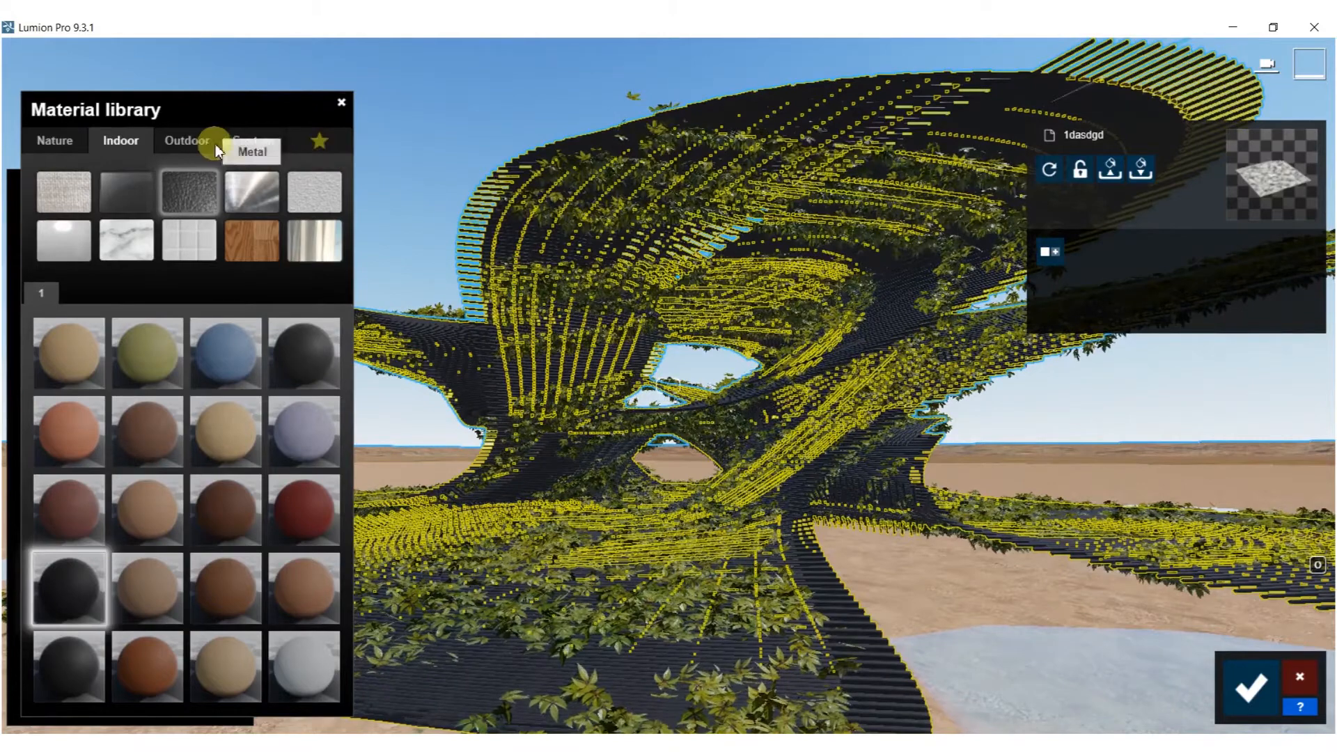
# Apply the grey mosaic Poliigon tile material to the pavilion's slats and check it on the model
pyautogui.click(185, 244)
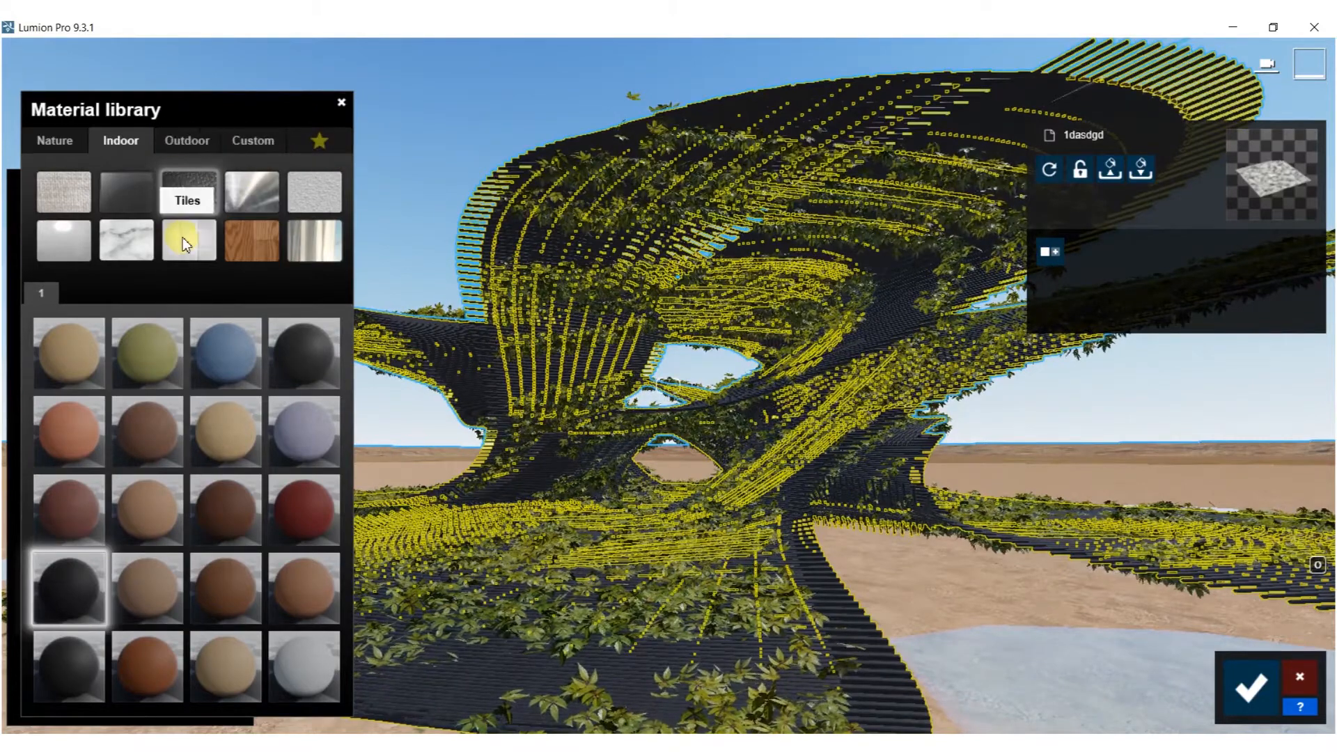
pyautogui.click(236, 658)
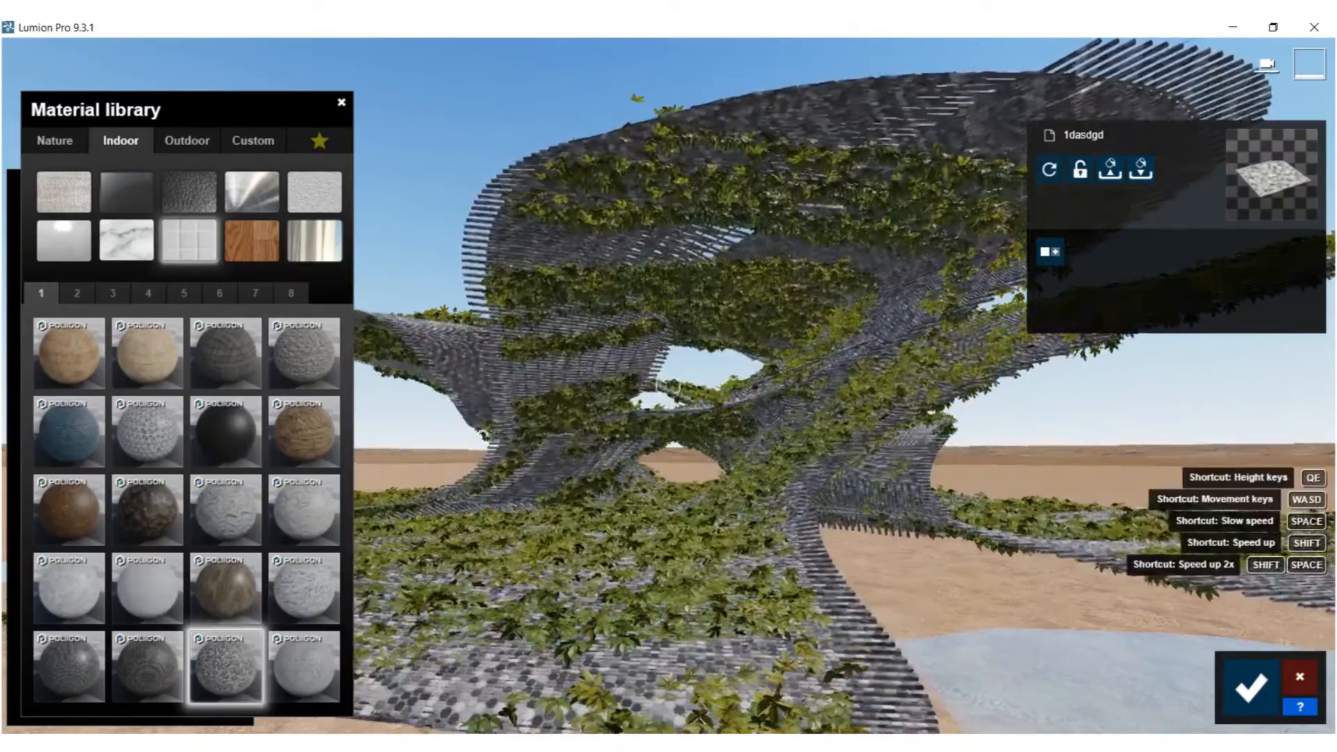
pyautogui.press('w')
pyautogui.moveTo(668, 385); pyautogui.dragTo(668, 334, button='right')
pyautogui.press('s')
pyautogui.press('w')
pyautogui.press('s')
pyautogui.press('d')
# Select the thin Material-METAL rods beneath the slats and bring up the outdoor metal materials for them
pyautogui.moveTo(570, 505); pyautogui.dragTo(529, 697, button='right')
pyautogui.press('w')
pyautogui.moveTo(668, 386); pyautogui.dragTo(668, 557, button='right')
pyautogui.press('s')
pyautogui.press('w')
pyautogui.press('w')
pyautogui.press('a')
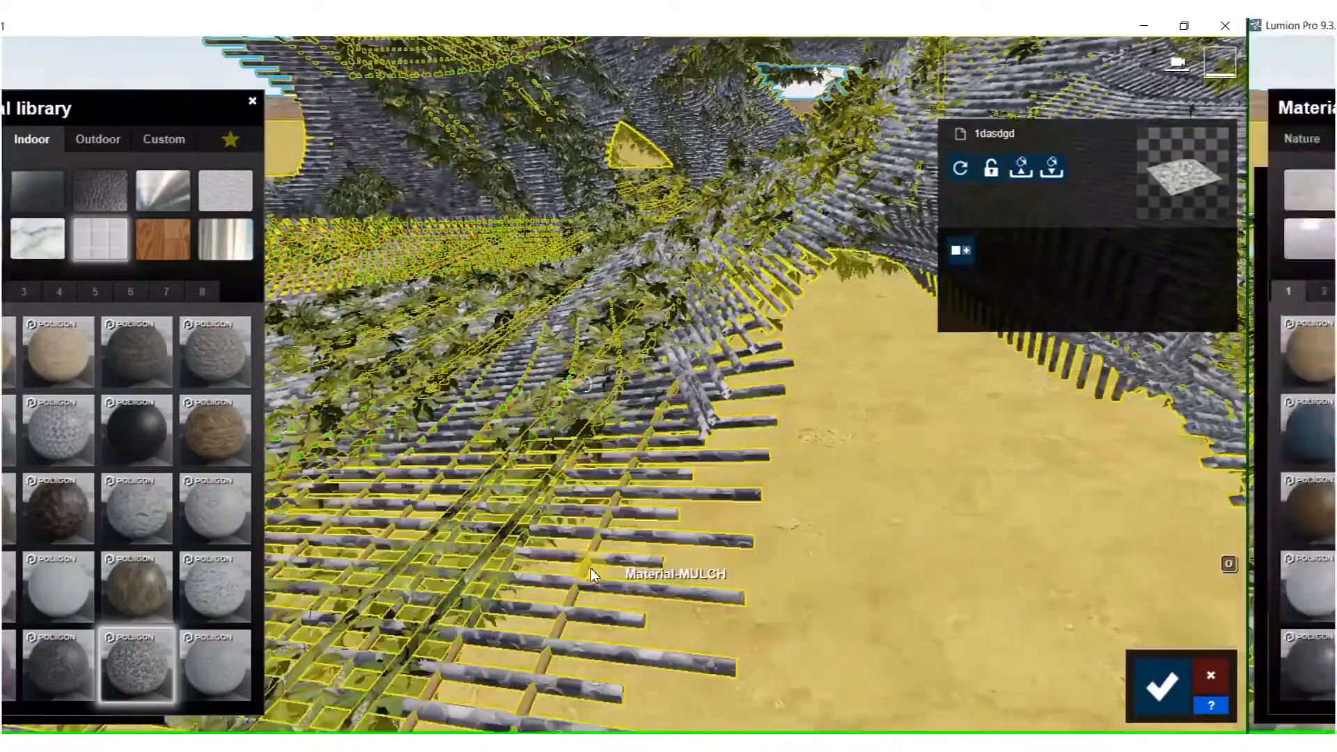
pyautogui.click(675, 571)
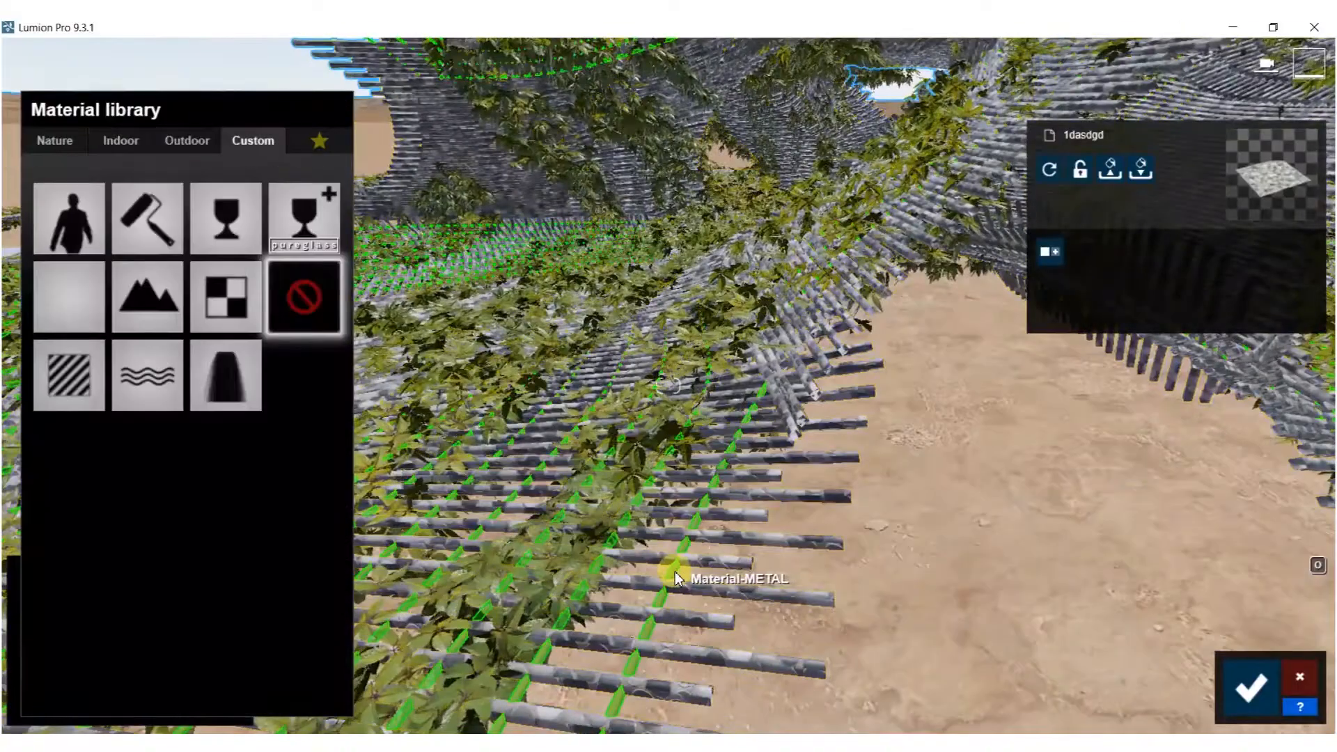
pyautogui.click(188, 139)
pyautogui.click(245, 200)
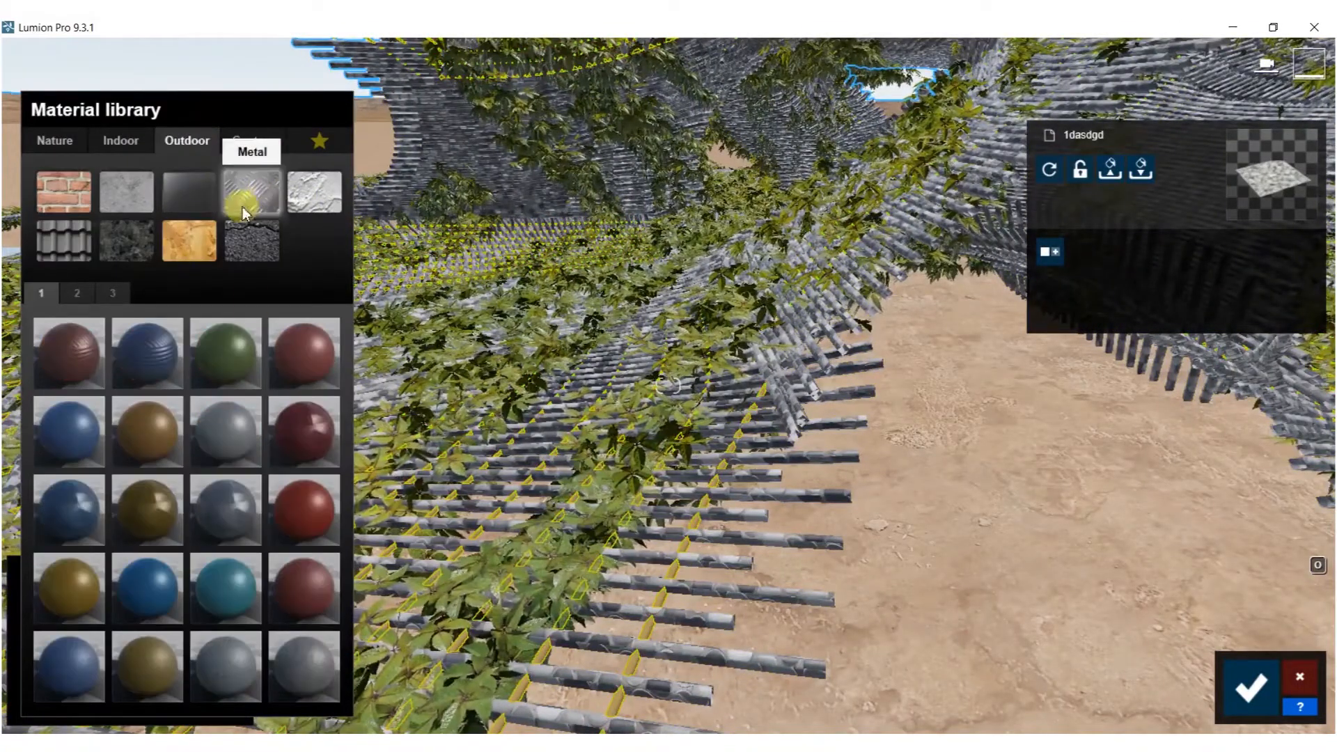
# Try the Metal Rusty 001 1024 material on the rods and browse the remaining outdoor metals
pyautogui.click(78, 294)
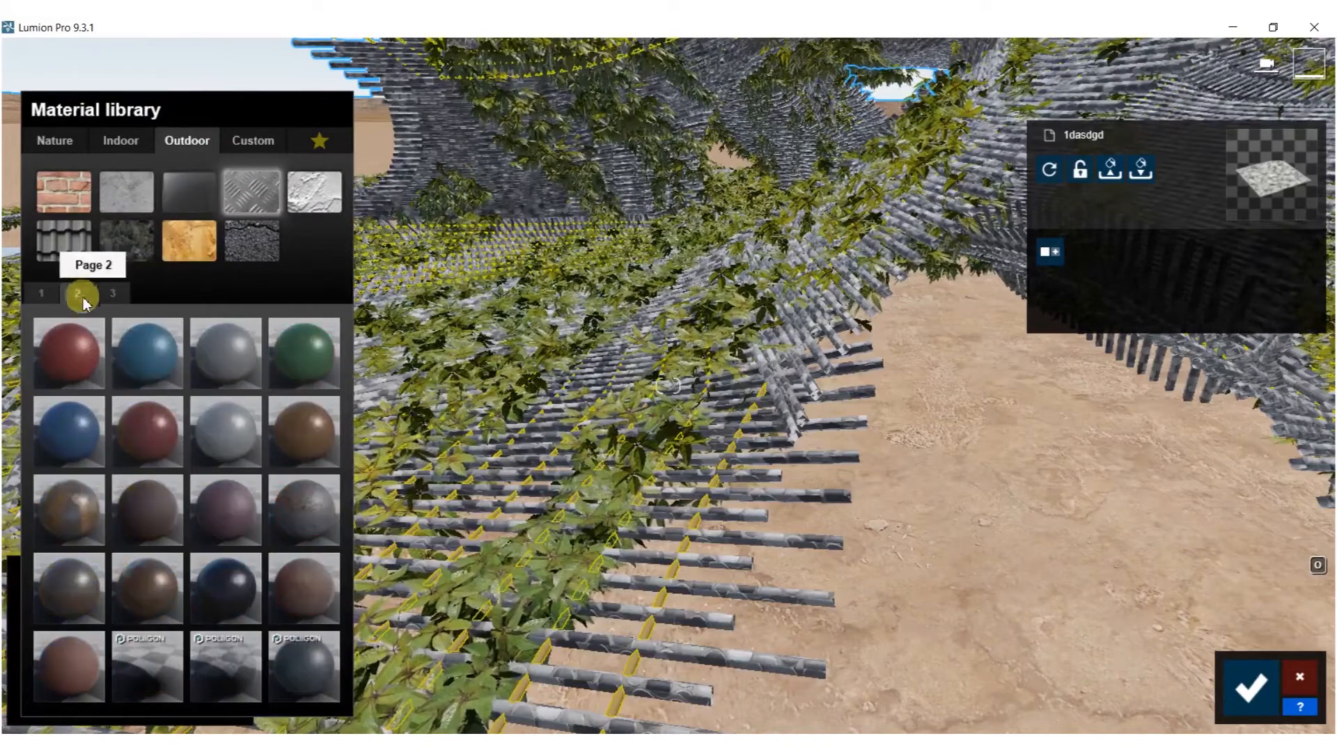
pyautogui.click(70, 511)
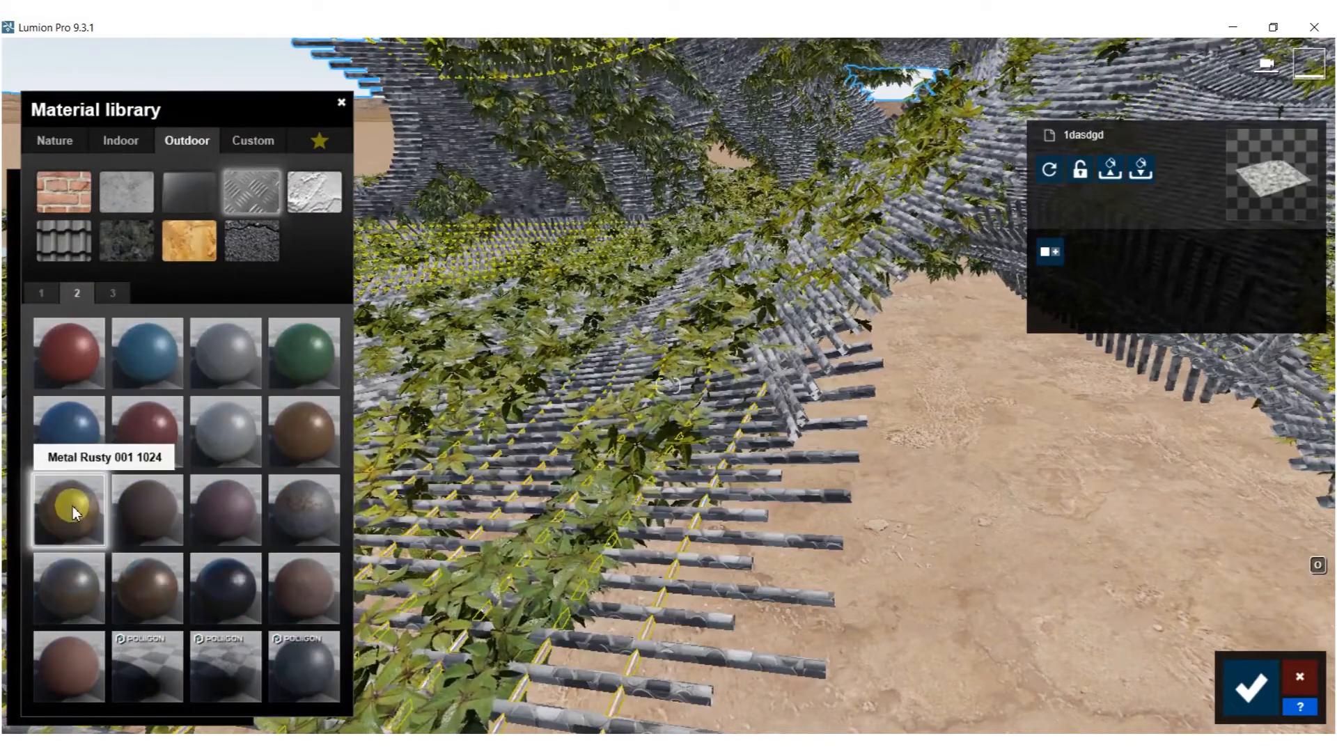
pyautogui.click(108, 292)
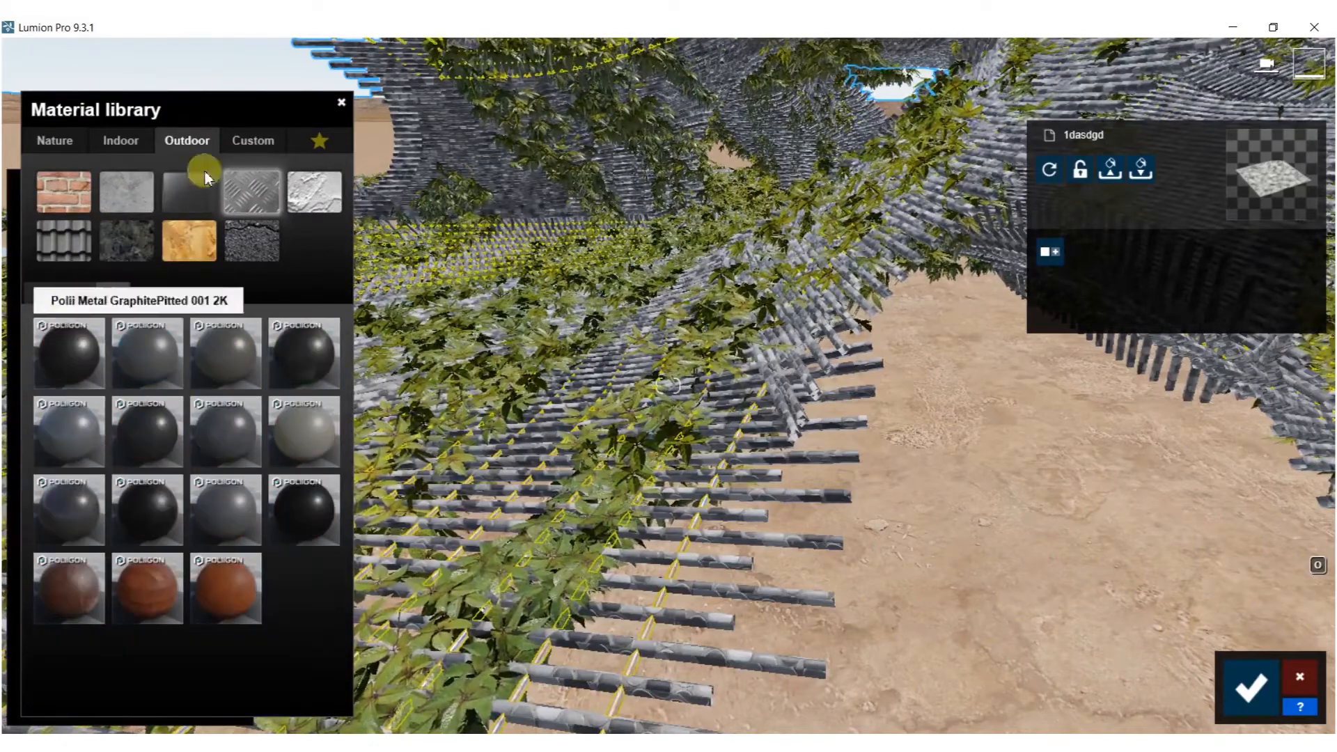
# Compare indoor metals on the rods and apply the dark copper-coloured metal
pyautogui.click(139, 140)
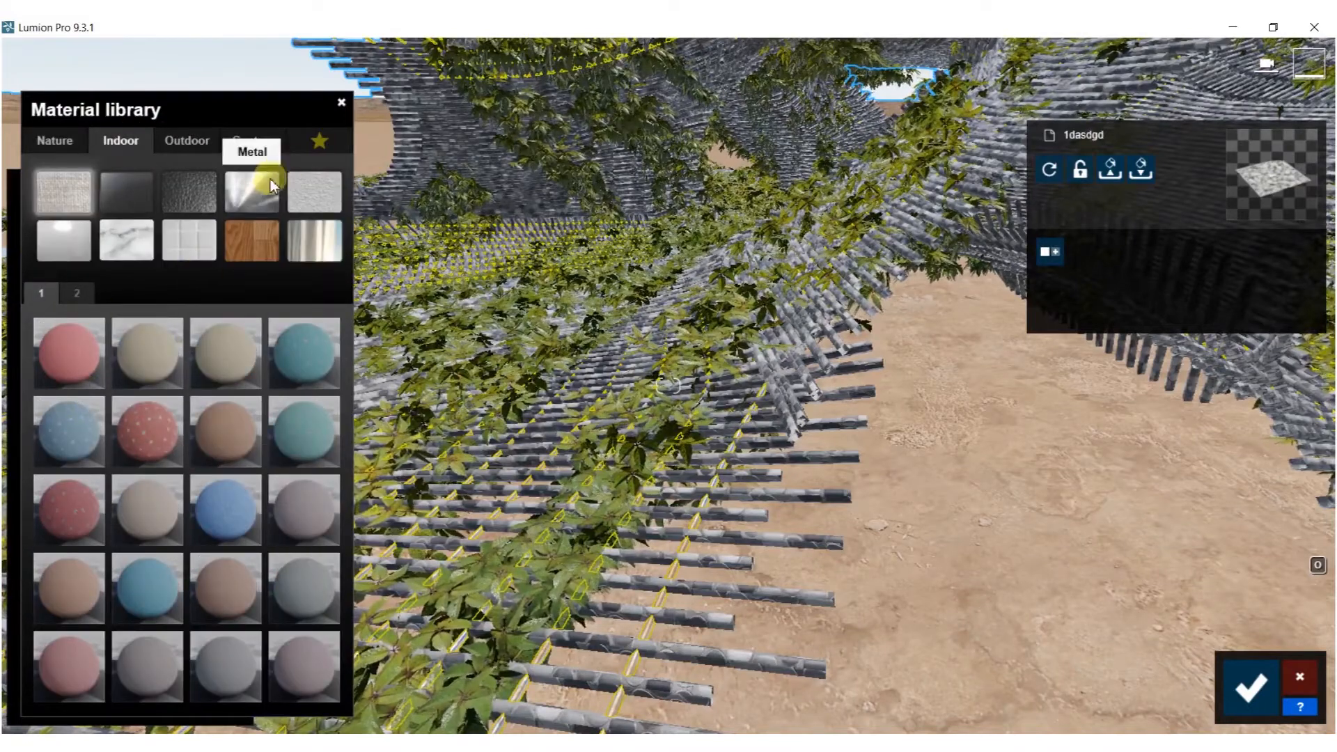
pyautogui.click(252, 191)
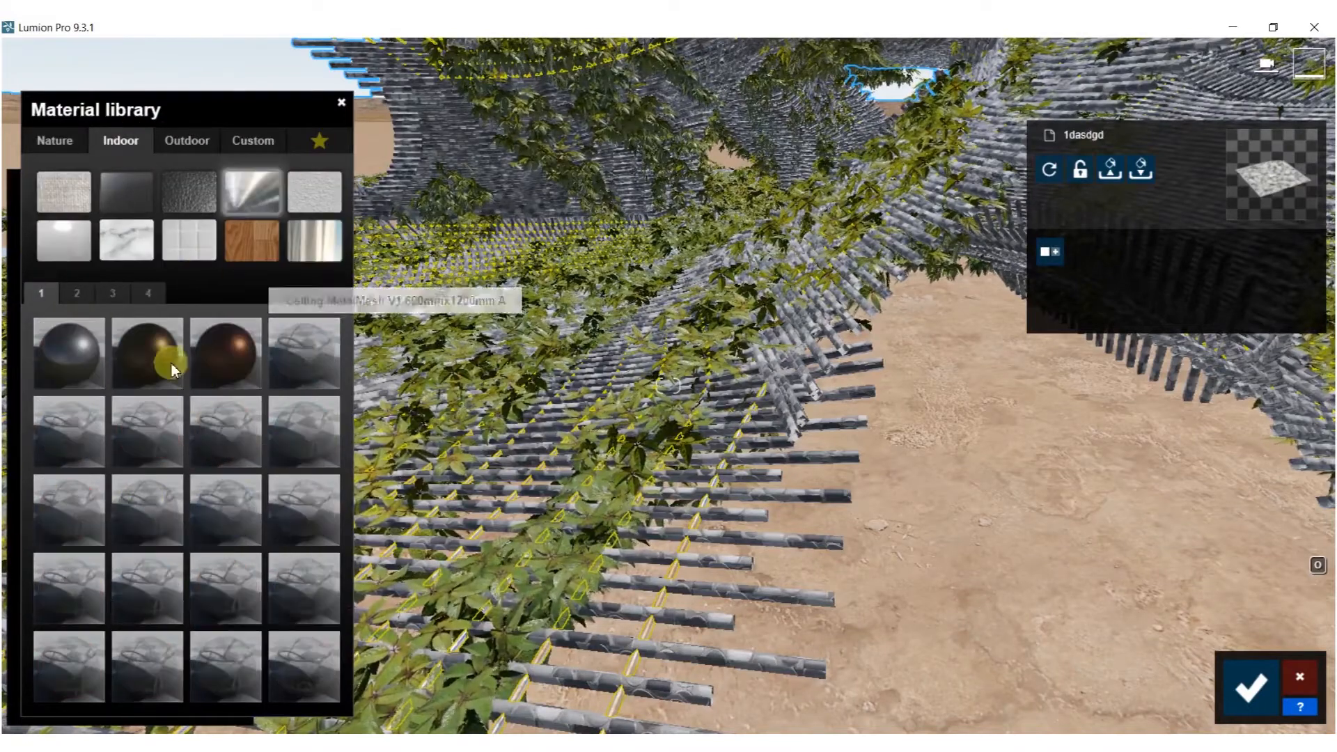
pyautogui.click(224, 352)
pyautogui.click(74, 293)
pyautogui.click(143, 669)
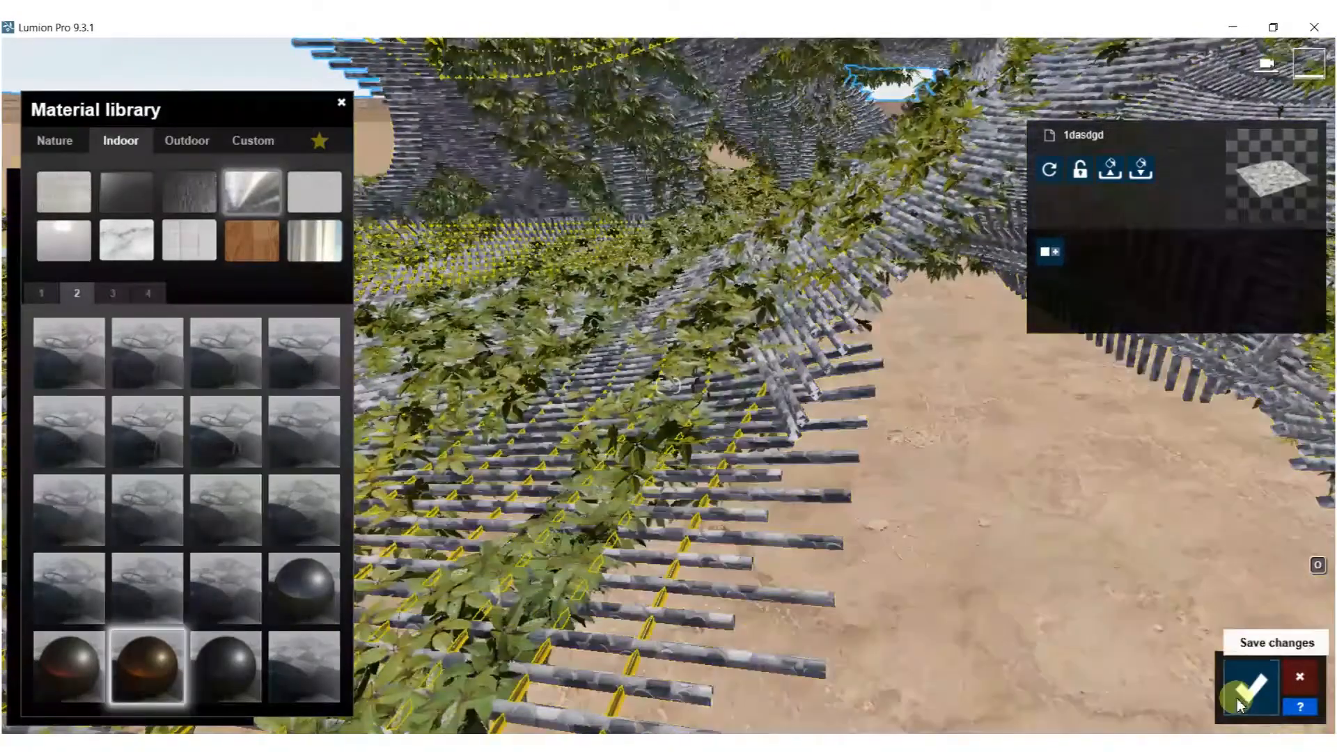
# Save the material changes and plant low green grass clumps from the nature library in the gap between the pavilion's front petals
pyautogui.click(1252, 687)
pyautogui.press('w')
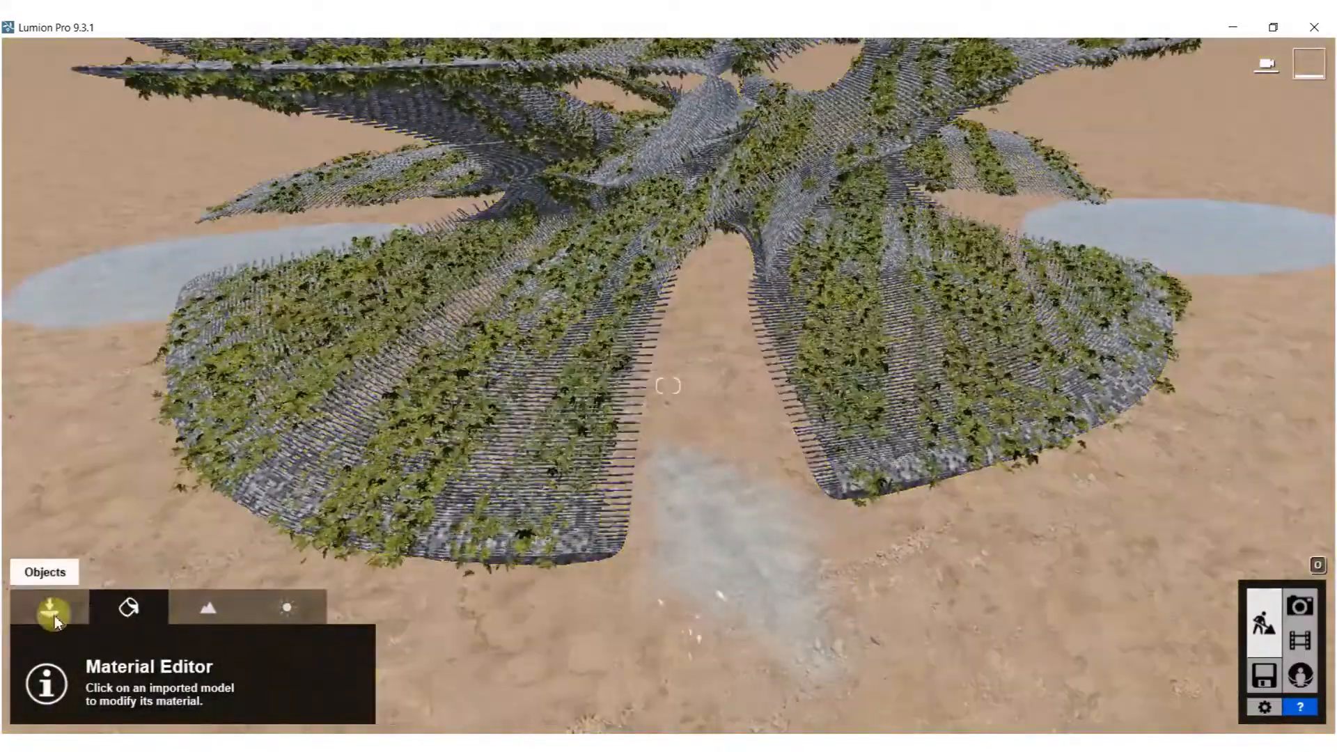
pyautogui.click(54, 614)
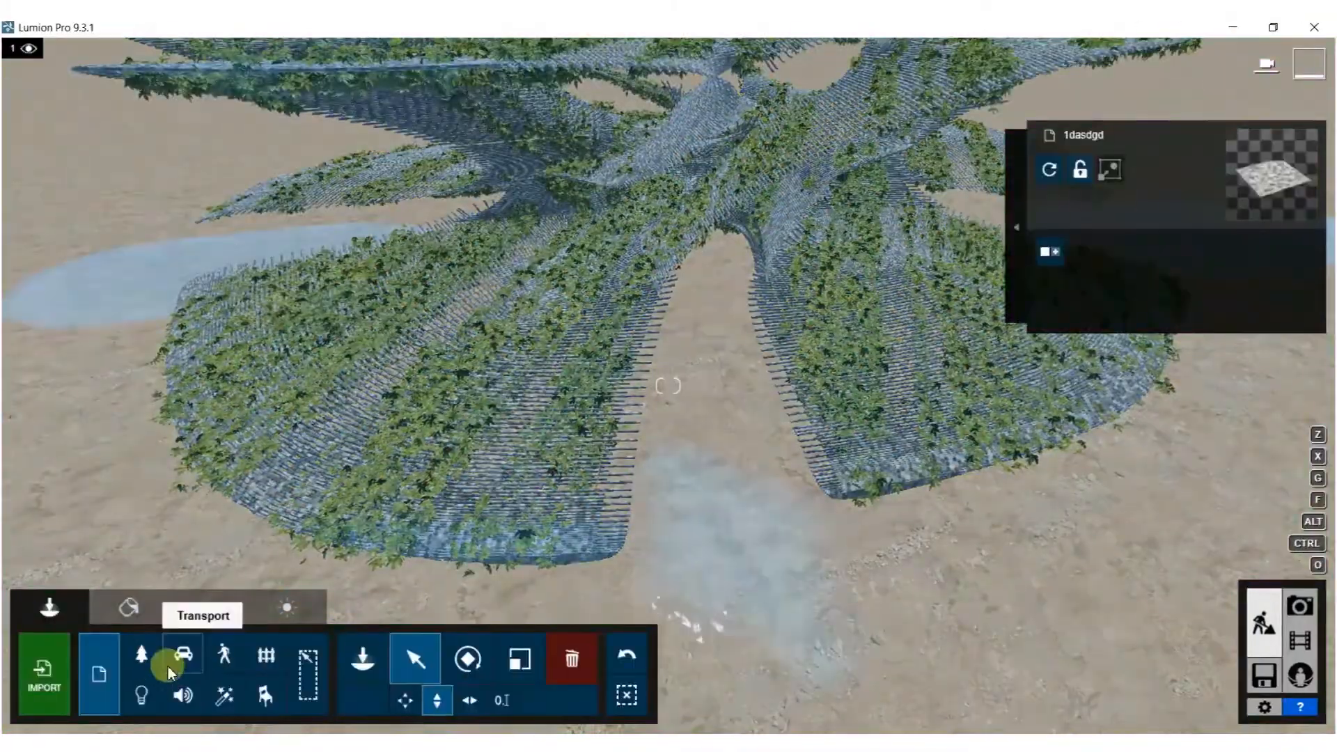
pyautogui.click(140, 655)
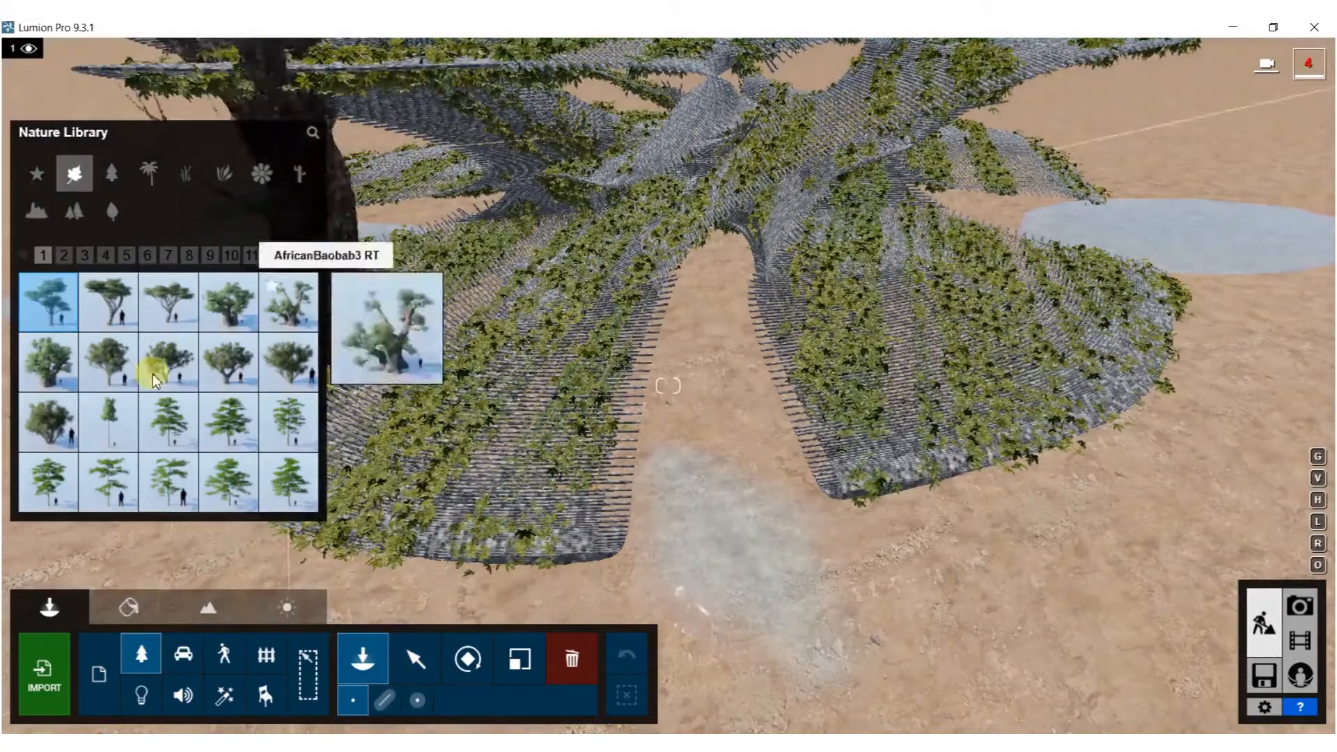
pyautogui.click(186, 177)
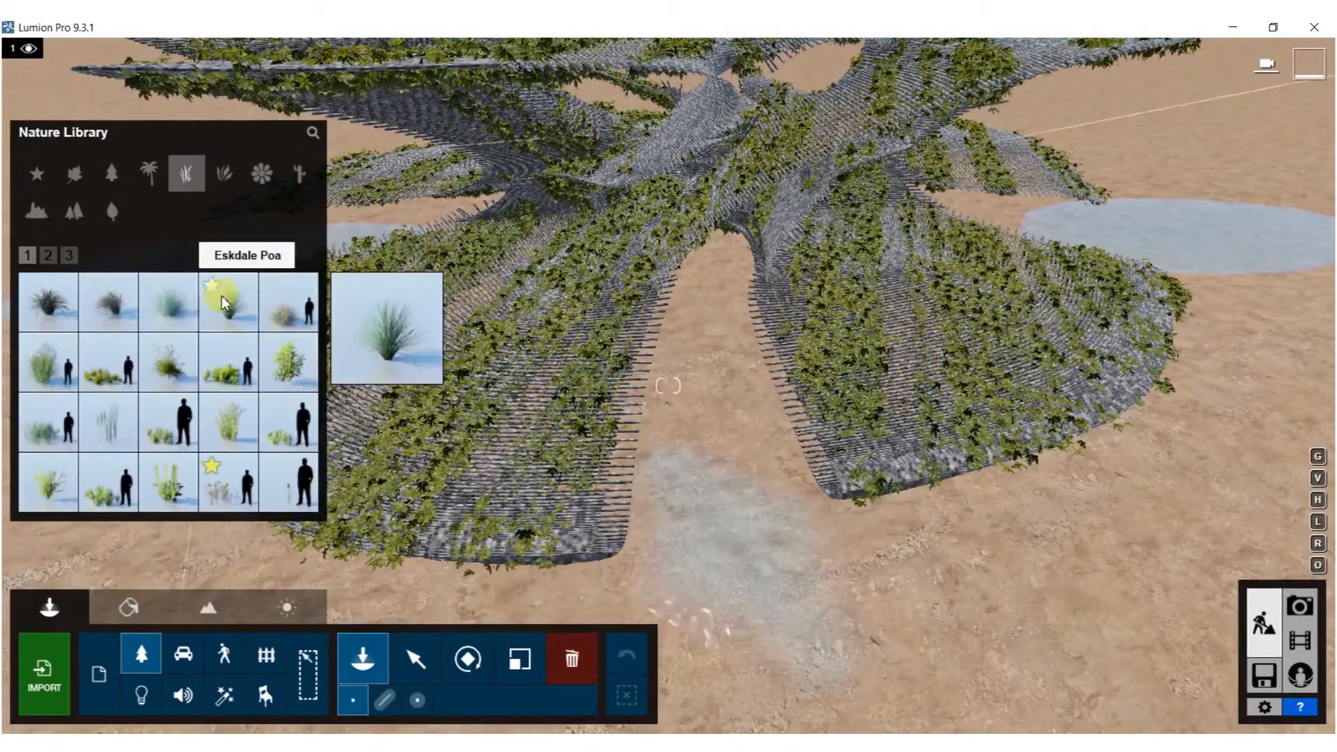
pyautogui.click(290, 440)
pyautogui.click(718, 426)
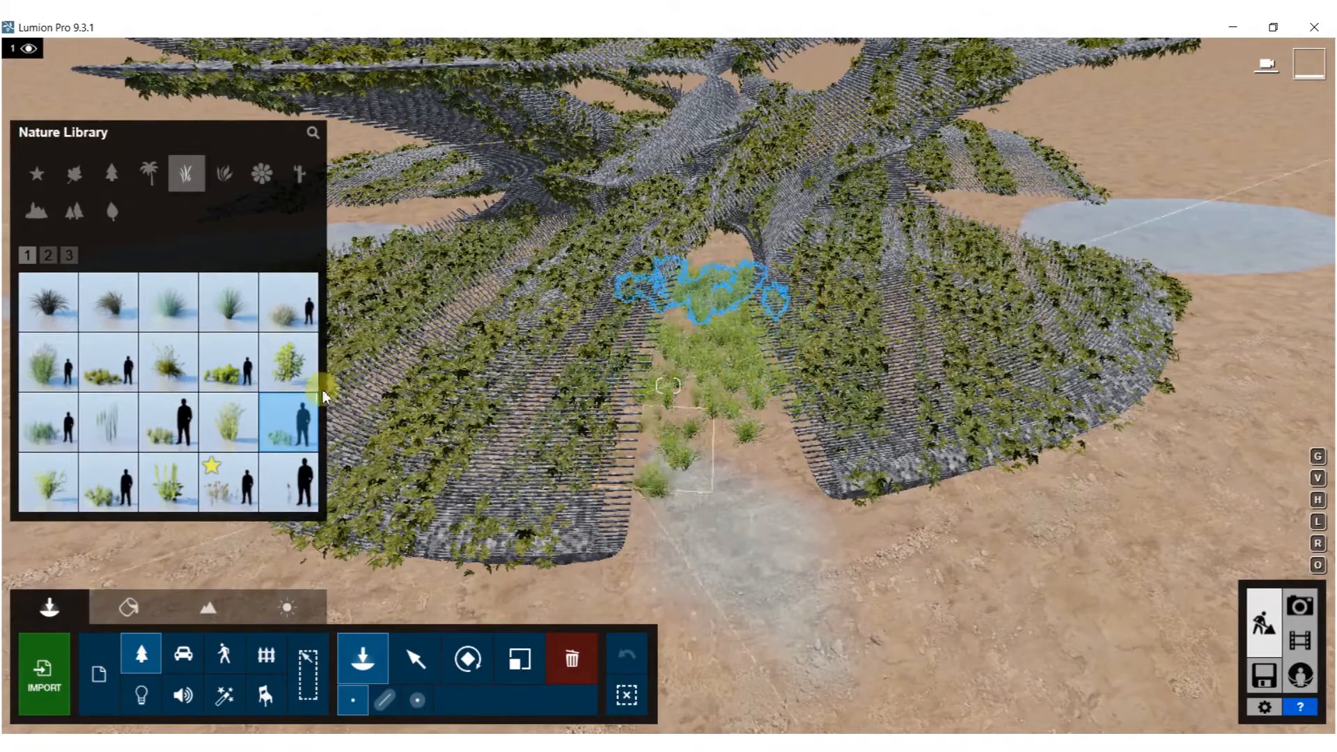
# Mix Grass Green 007, Grass Green 005 x1 and tall green reeds into the planting in the front gap
pyautogui.click(228, 482)
pyautogui.click(679, 442)
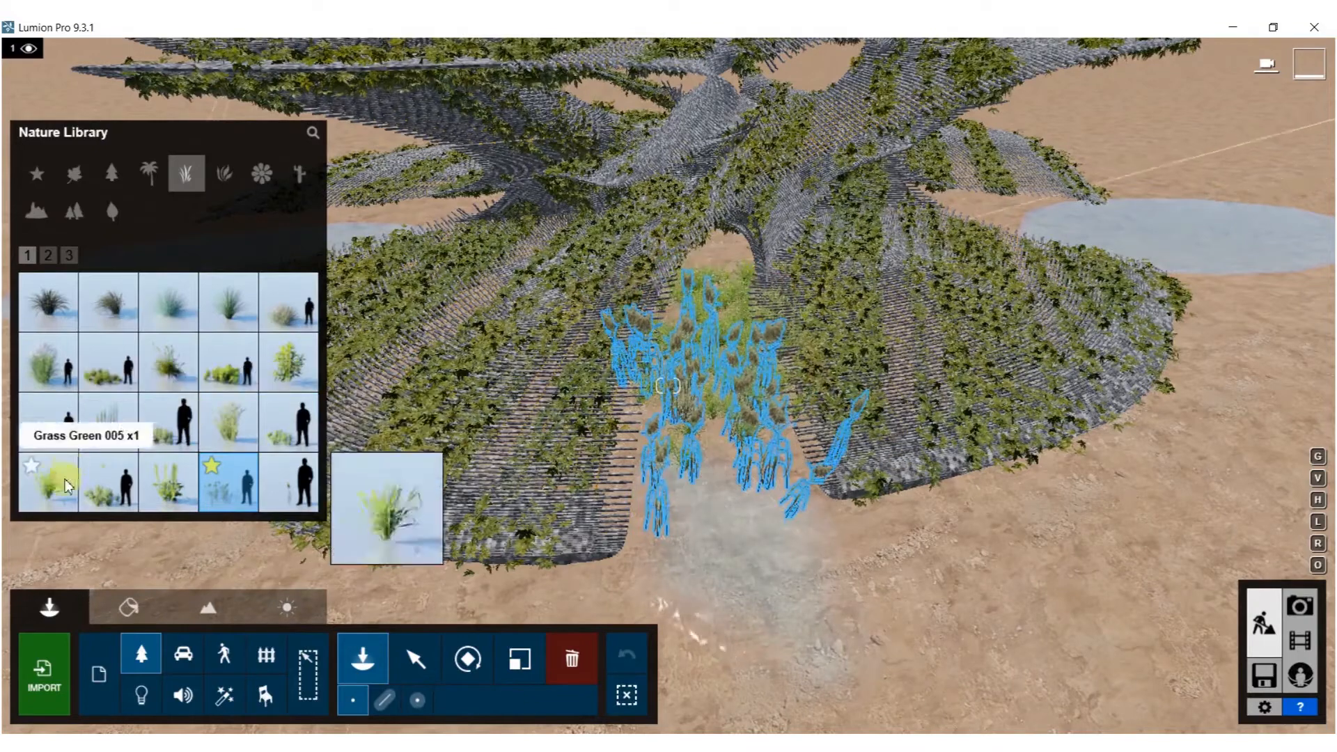
pyautogui.click(108, 481)
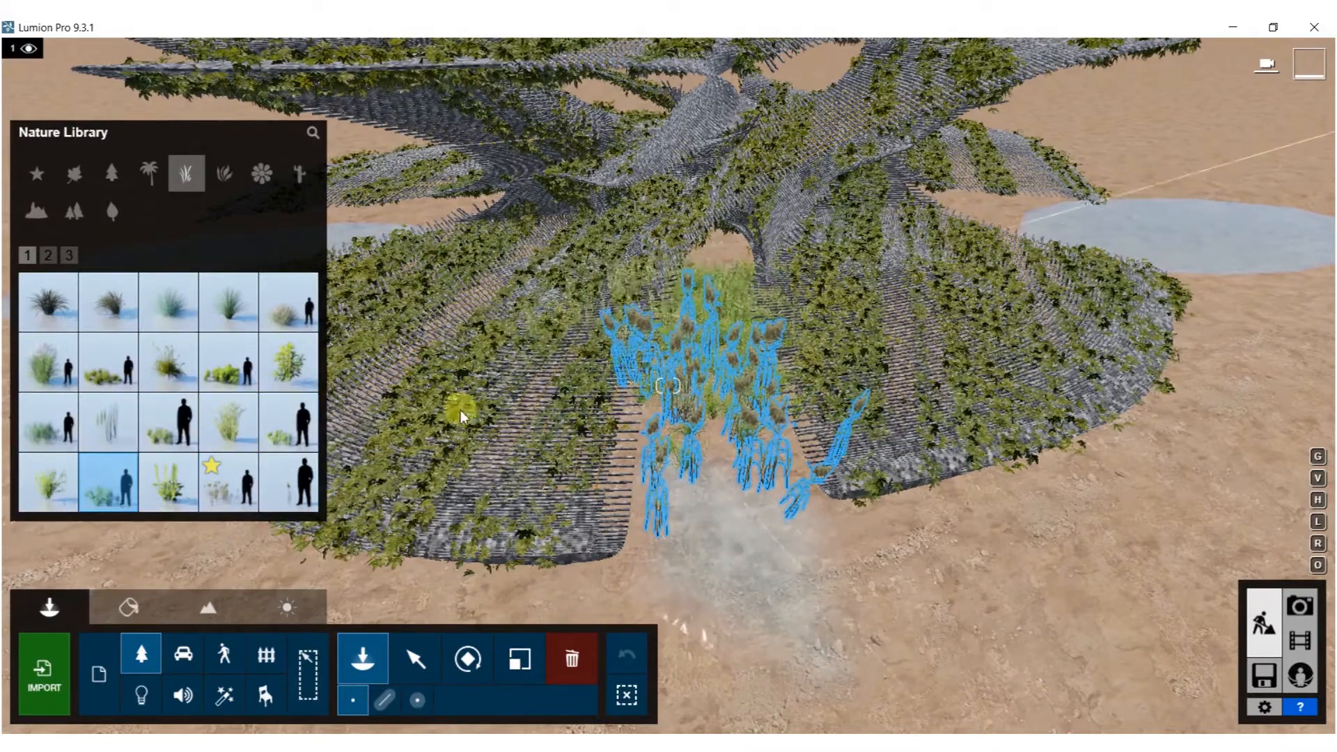
pyautogui.click(47, 480)
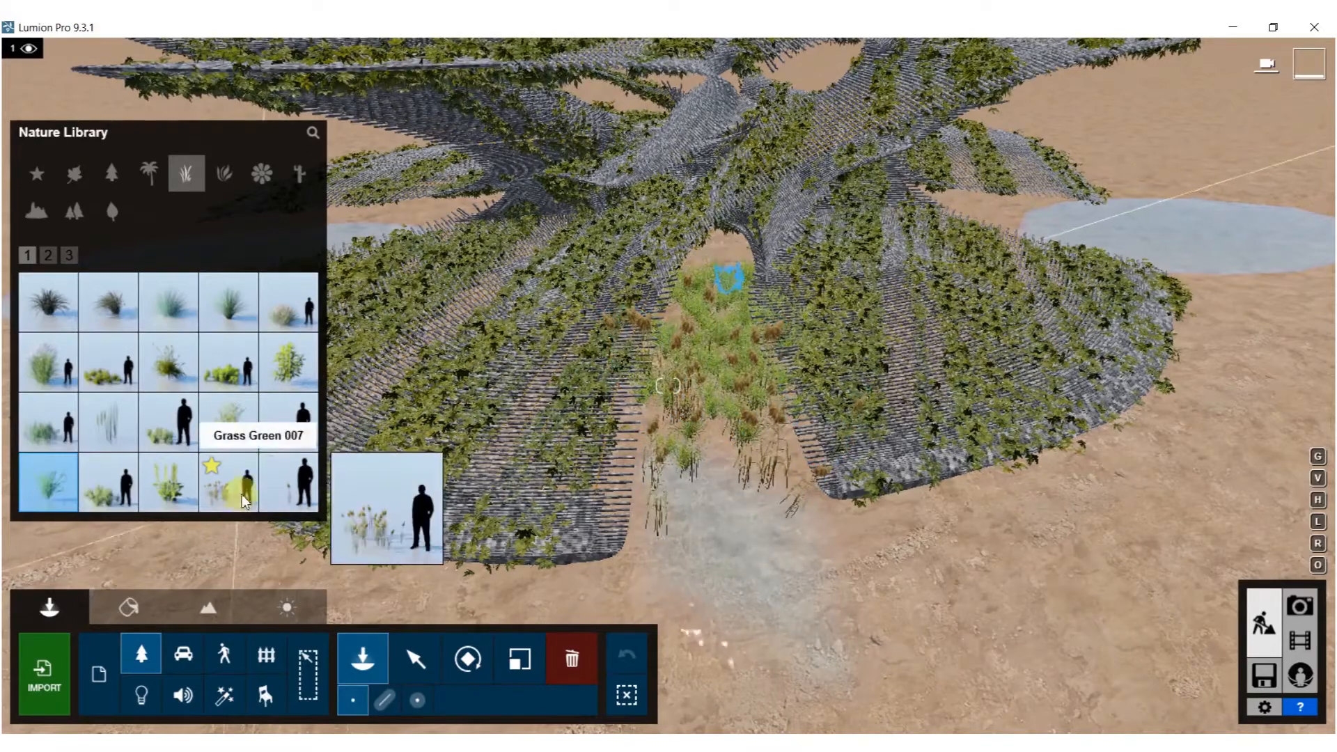
pyautogui.click(108, 421)
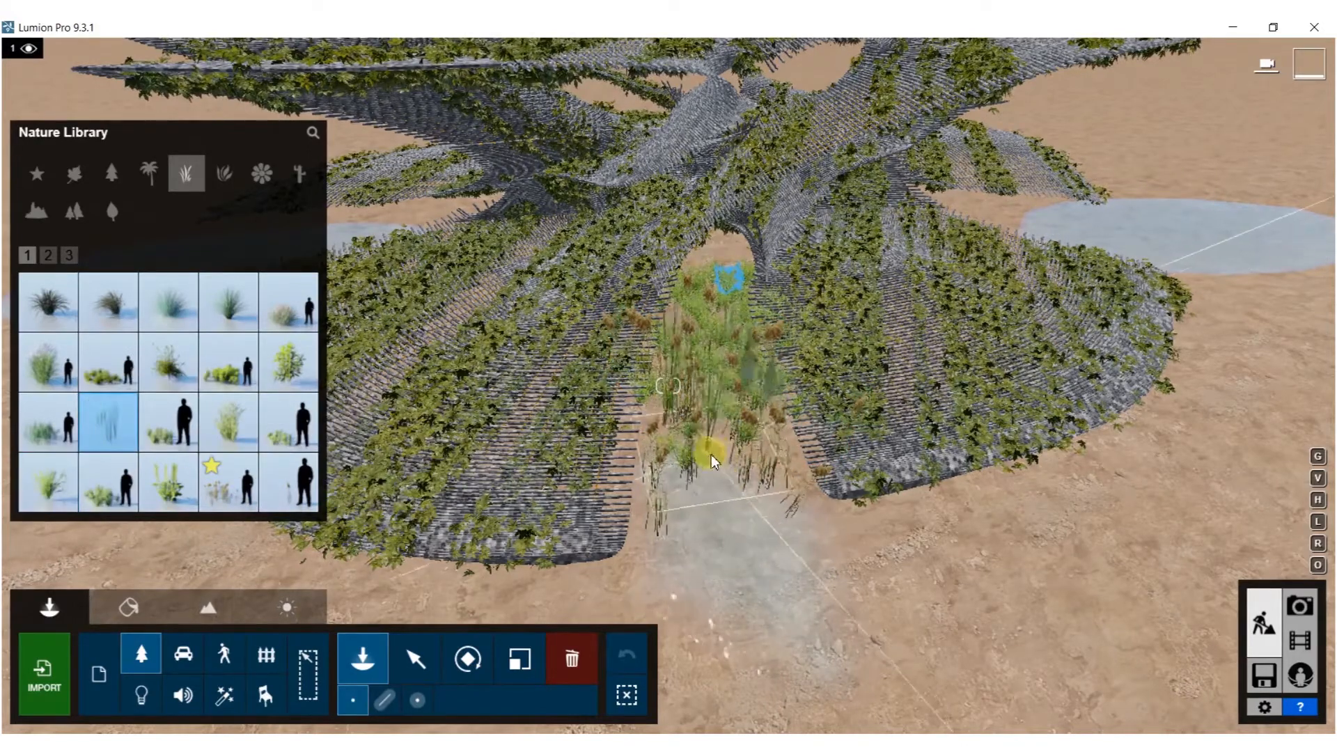
# Plant tall reeds and low green grass, including Grass Green 006, at the inner end of the next pool between two petals
pyautogui.press('a')
pyautogui.moveTo(708, 417); pyautogui.dragTo(606, 369, button='right')
pyautogui.press('s')
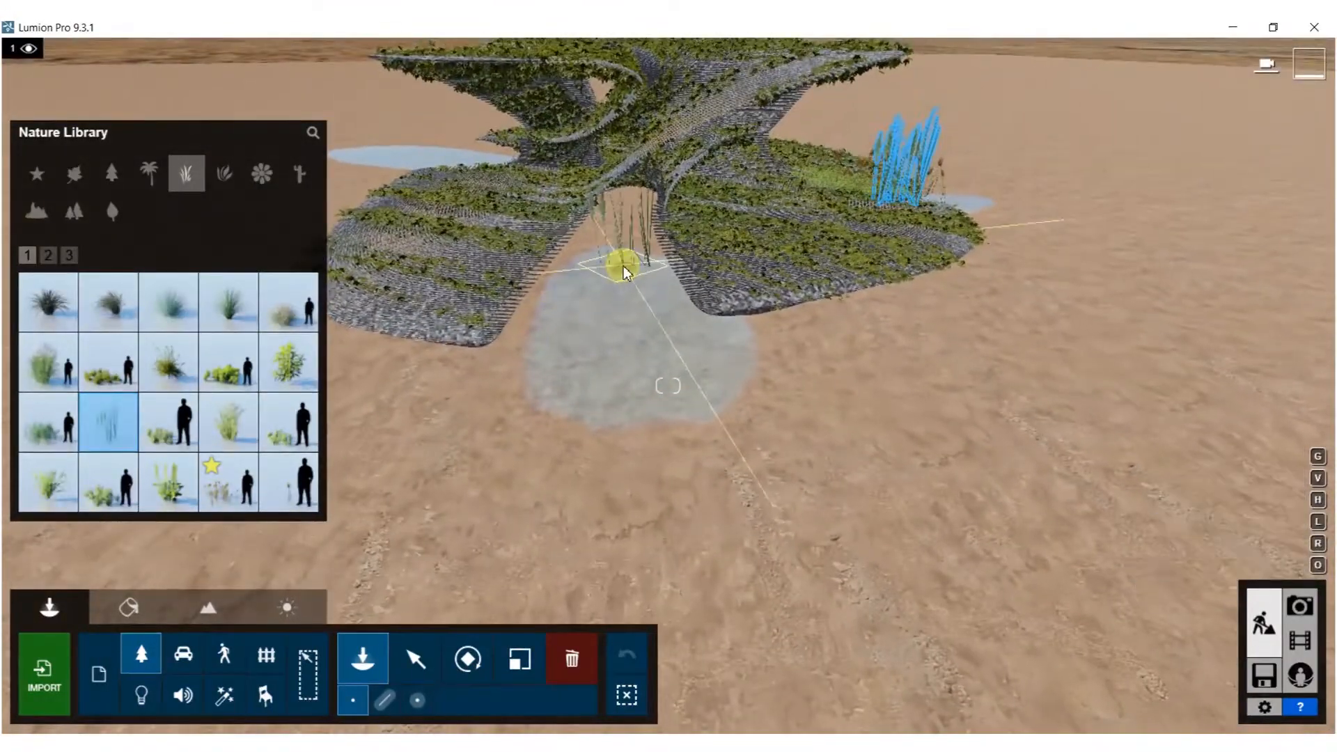
pyautogui.click(293, 421)
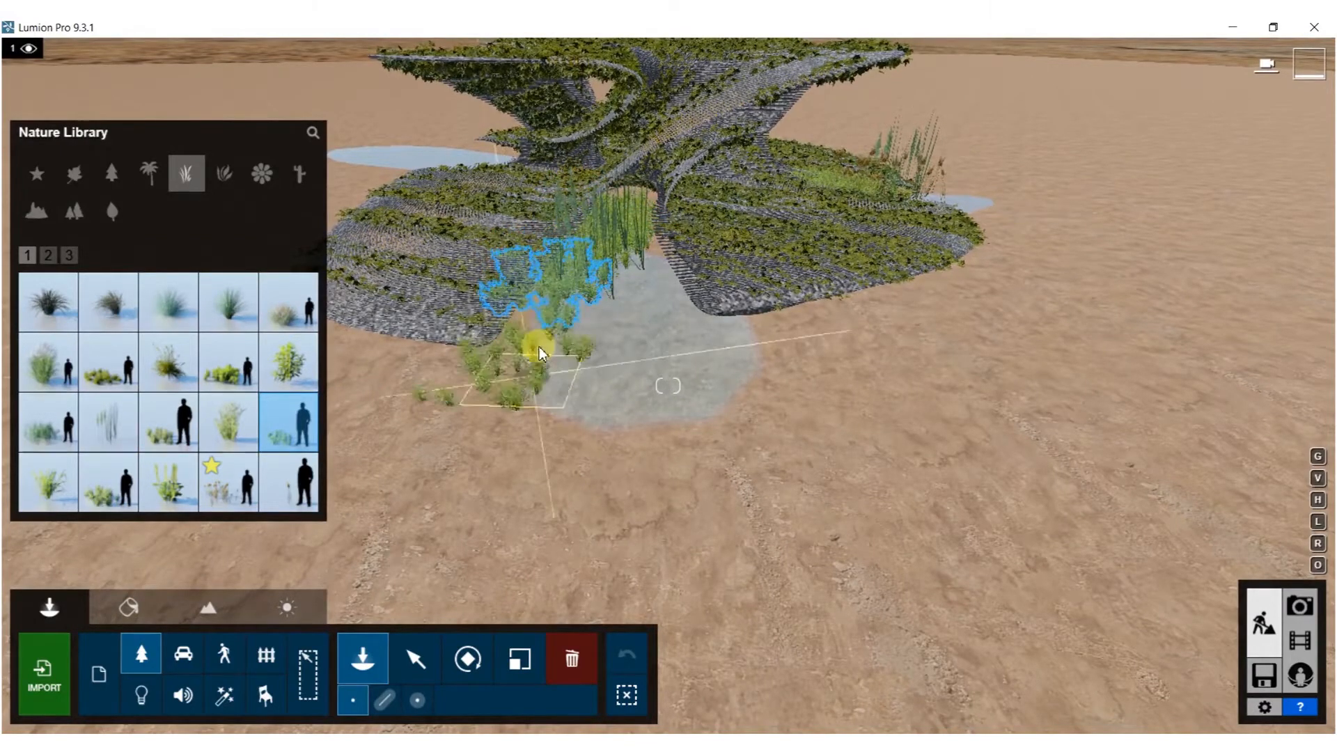
pyautogui.click(115, 491)
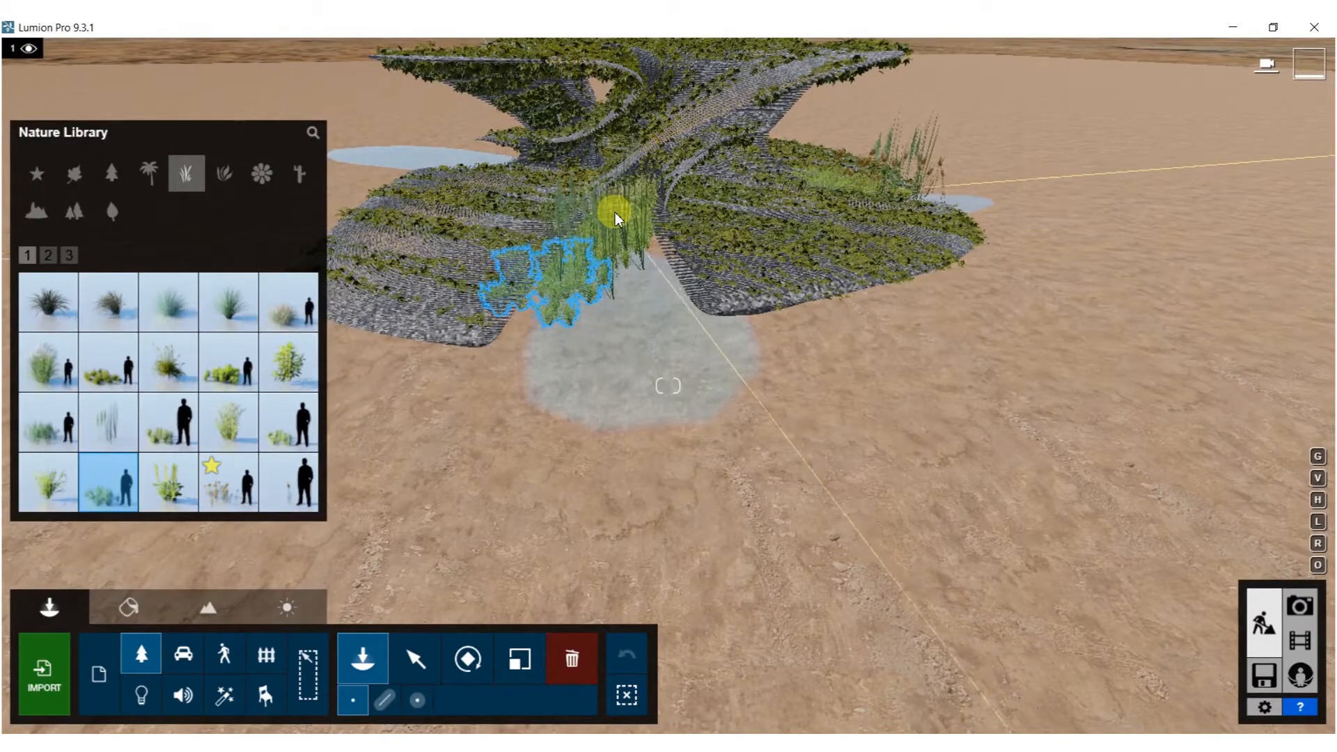
pyautogui.click(491, 254)
# Fill the inner end of the third pool's gap with Grass Green 006 and upright green grass
pyautogui.moveTo(491, 254); pyautogui.dragTo(576, 168, button='right')
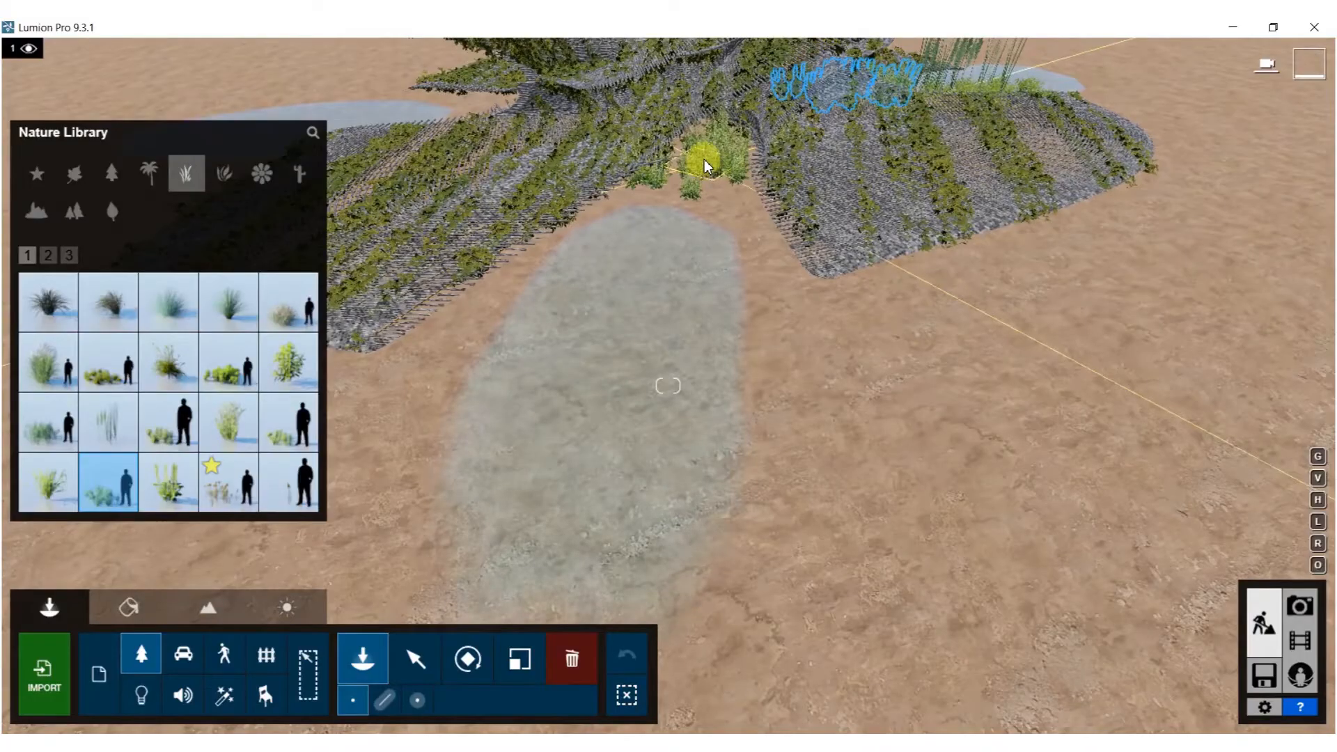
pyautogui.click(672, 197)
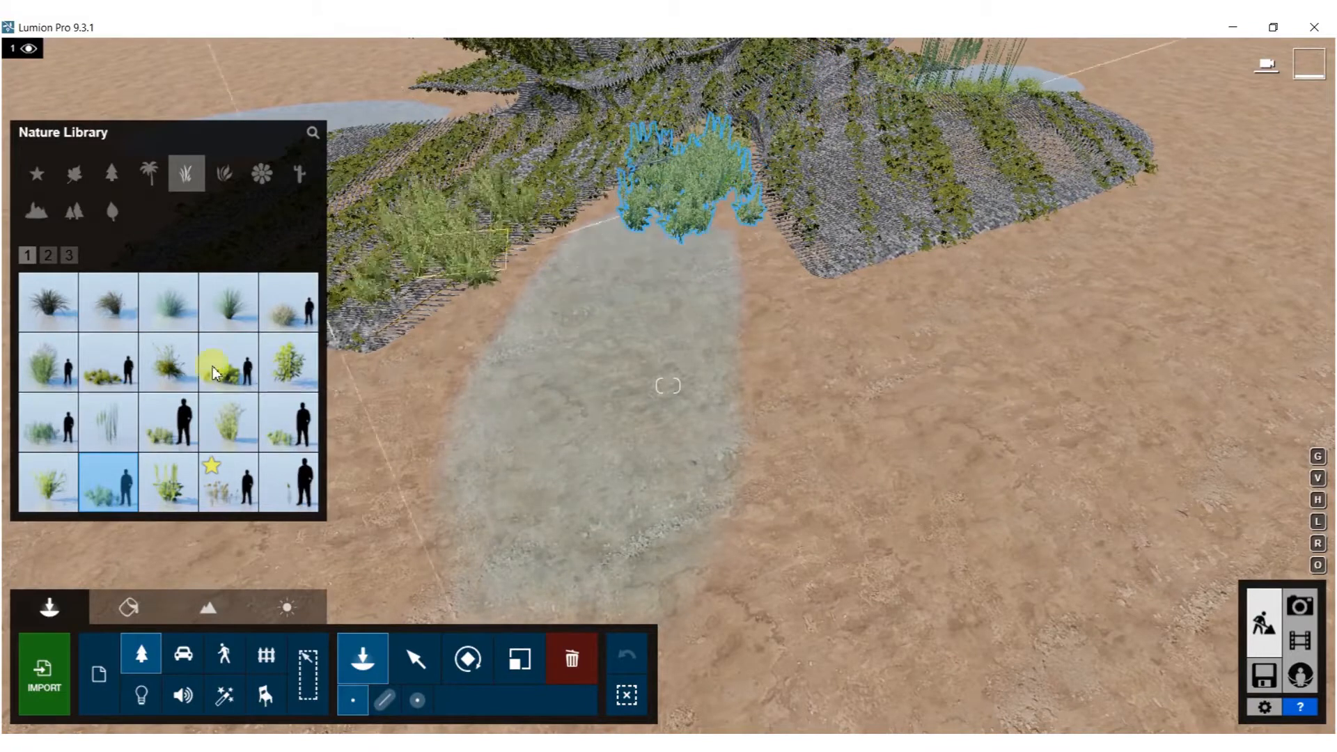
pyautogui.click(220, 451)
pyautogui.click(236, 423)
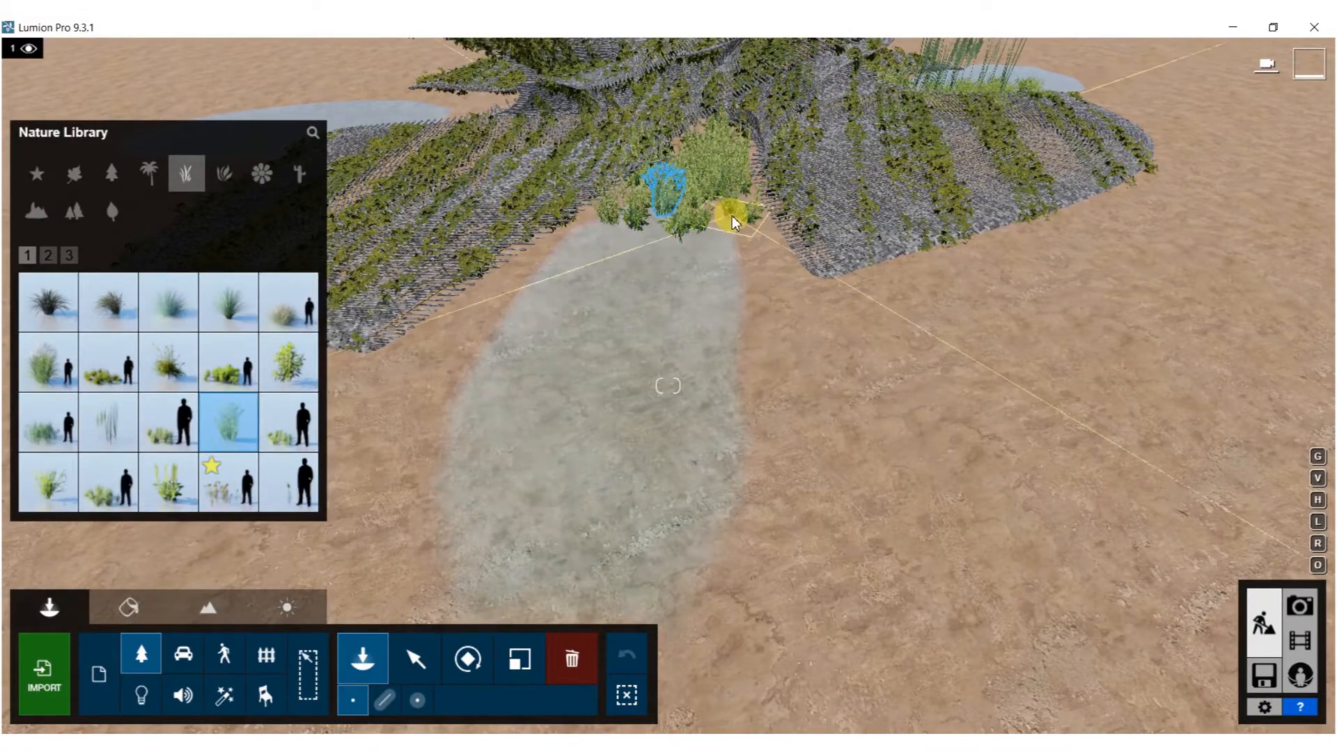
# Scatter clusters of Grass Green 007 and brown-headed reeds across the third pool and along its banks
pyautogui.click(225, 493)
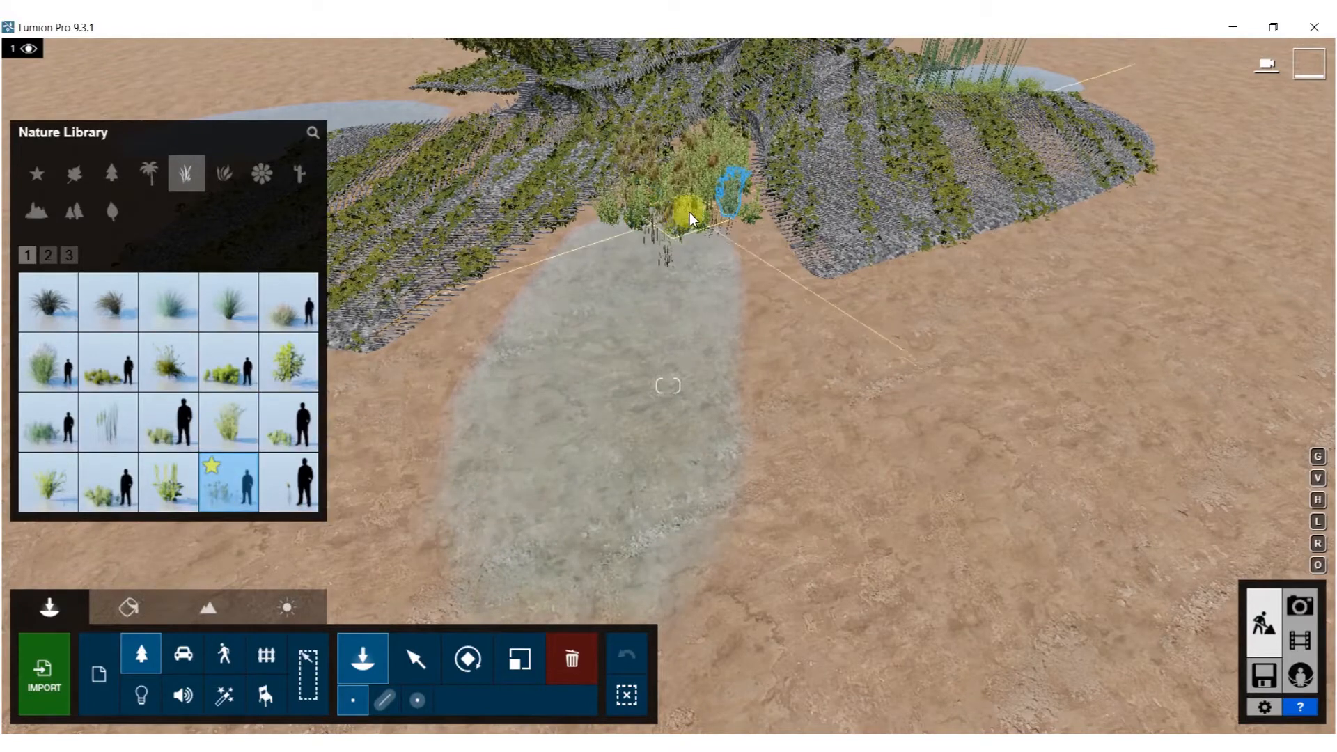
pyautogui.click(752, 486)
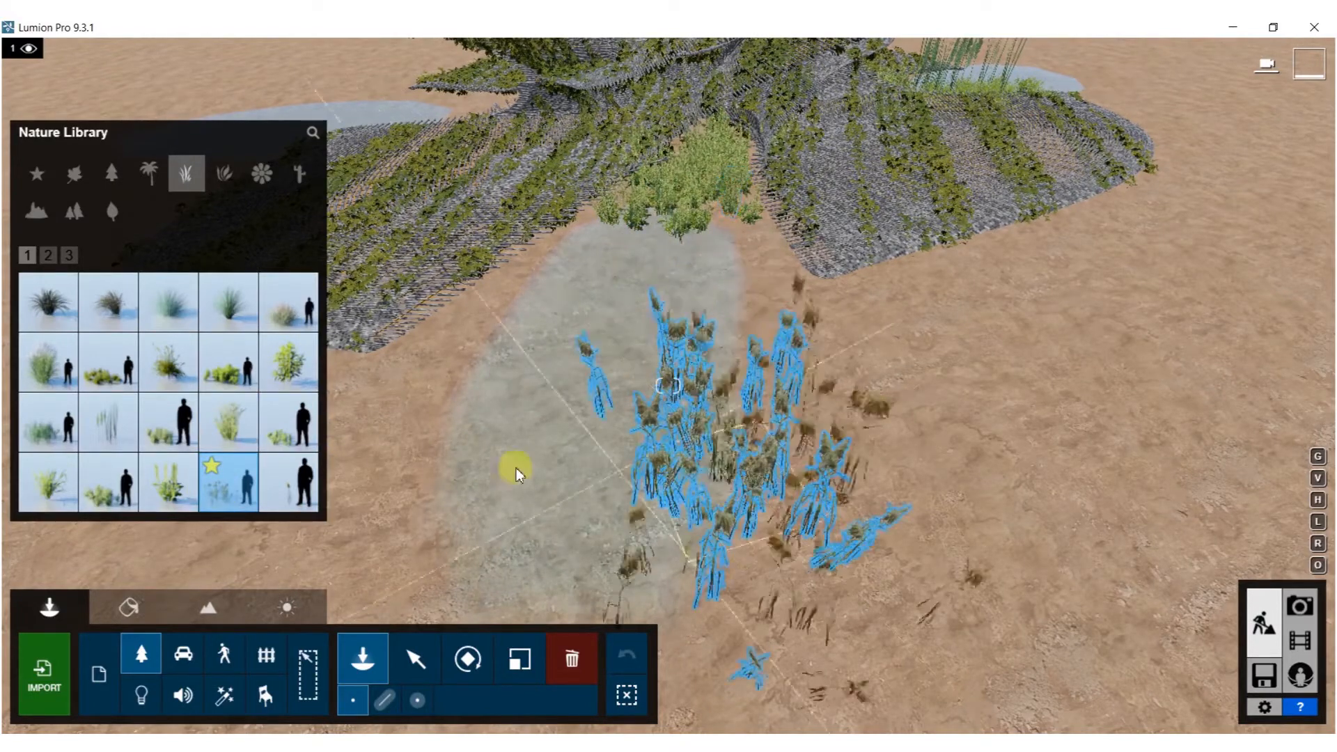
pyautogui.click(309, 479)
pyautogui.click(418, 536)
# Add upright green grass and tall green reeds where the third pool meets the petals
pyautogui.click(98, 488)
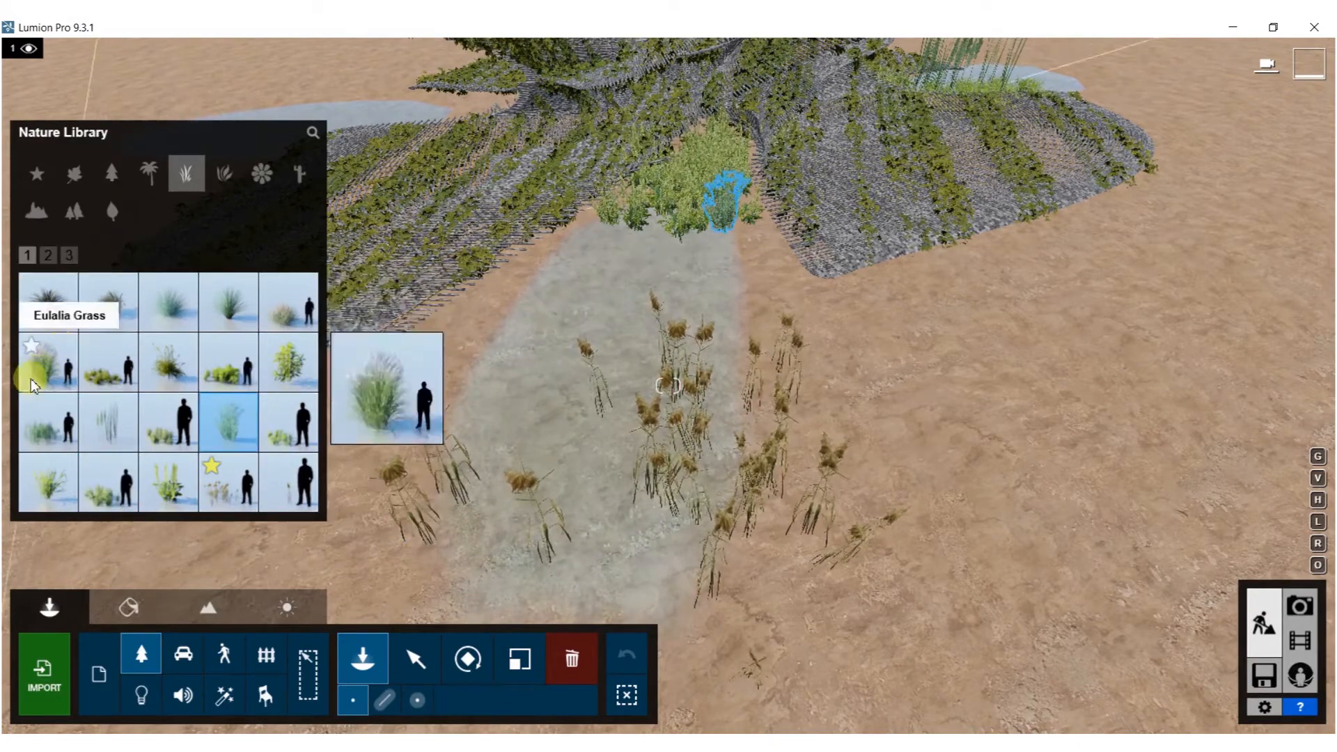
pyautogui.click(108, 421)
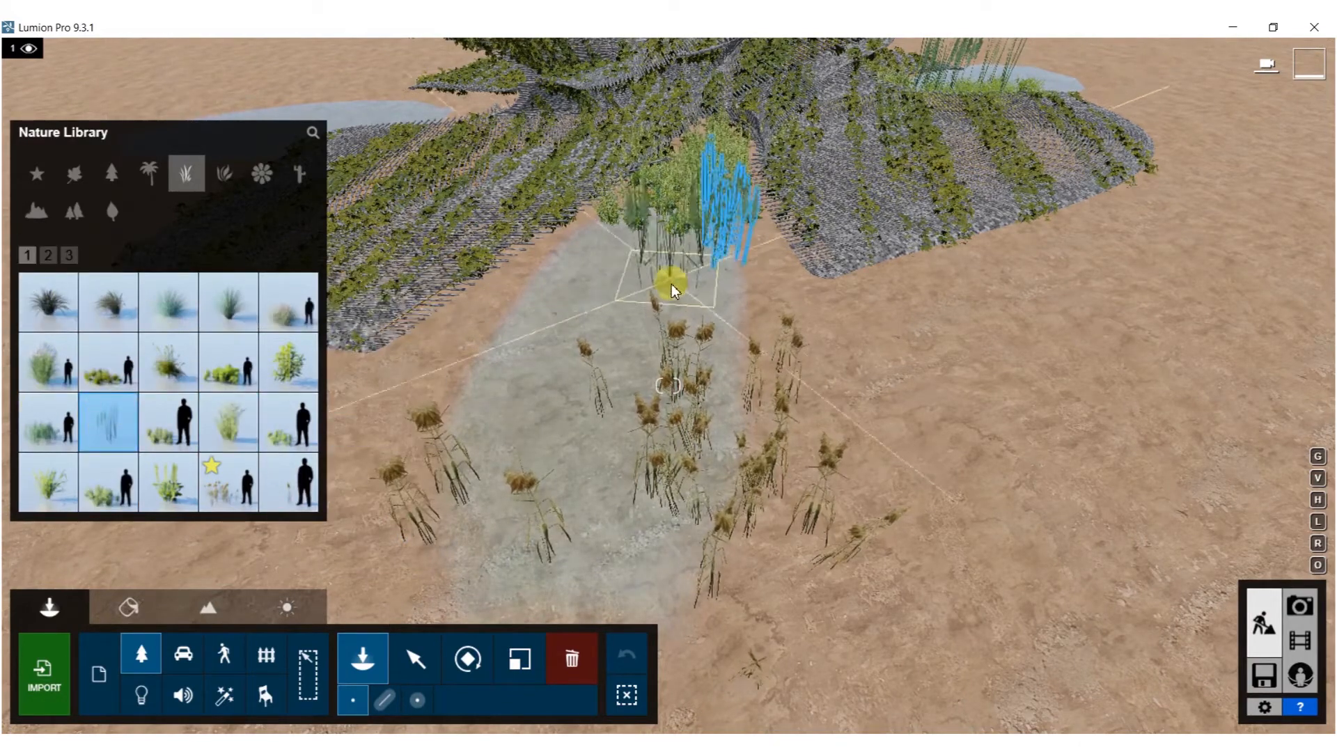
pyautogui.click(655, 220)
# Plant three clusters of tall green reeds at the inner end of the fourth pool between the petals
pyautogui.press('a')
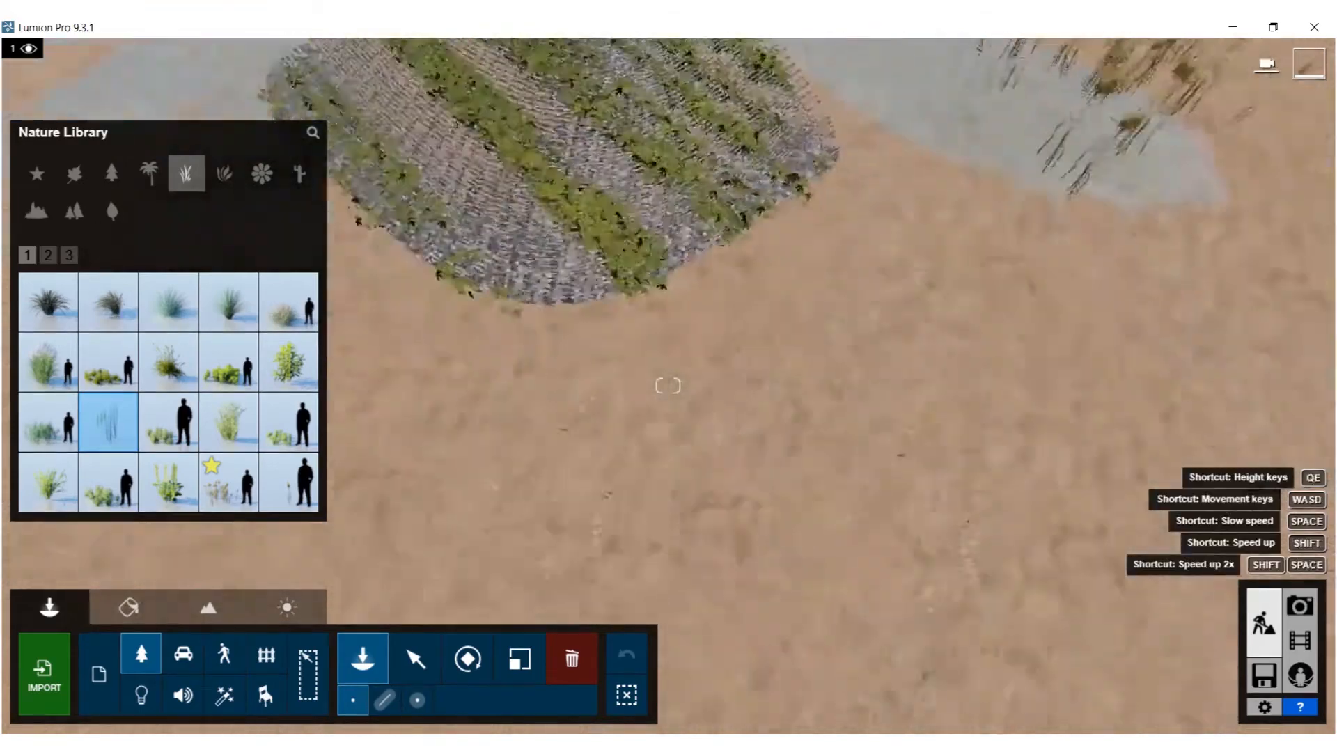
pyautogui.press('w')
pyautogui.moveTo(655, 226); pyautogui.dragTo(700, 225, button='right')
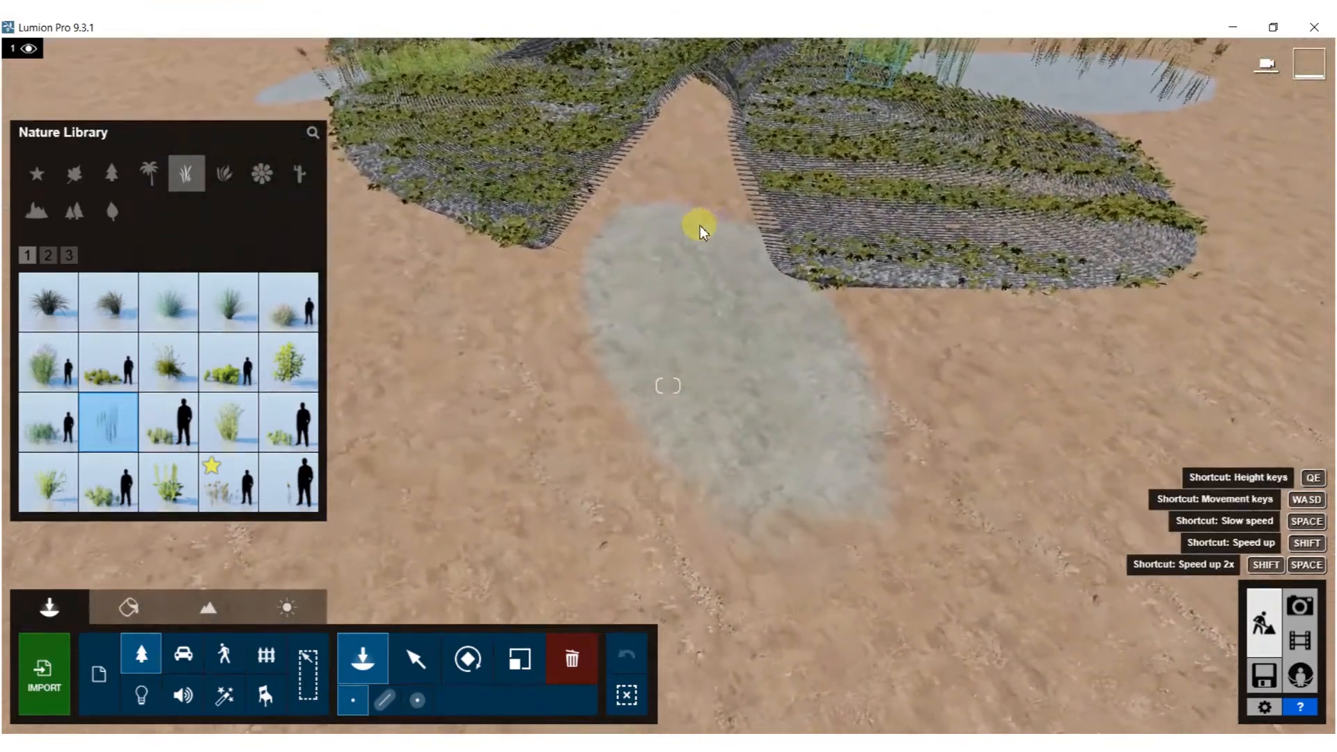
pyautogui.click(700, 226)
pyautogui.click(657, 220)
pyautogui.click(615, 253)
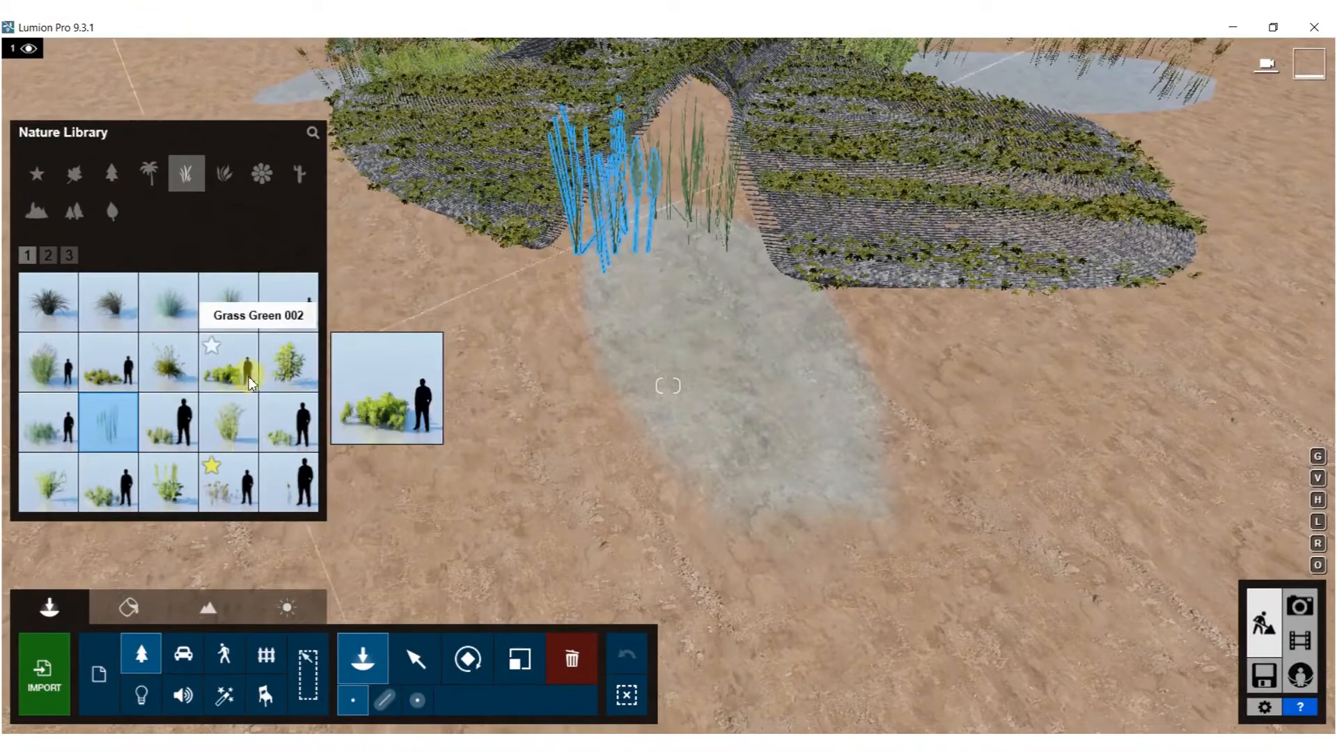
# Pick the tall leafy yellow-green bush and plant one among the grasses in the previously planted neighbouring gap
pyautogui.click(226, 385)
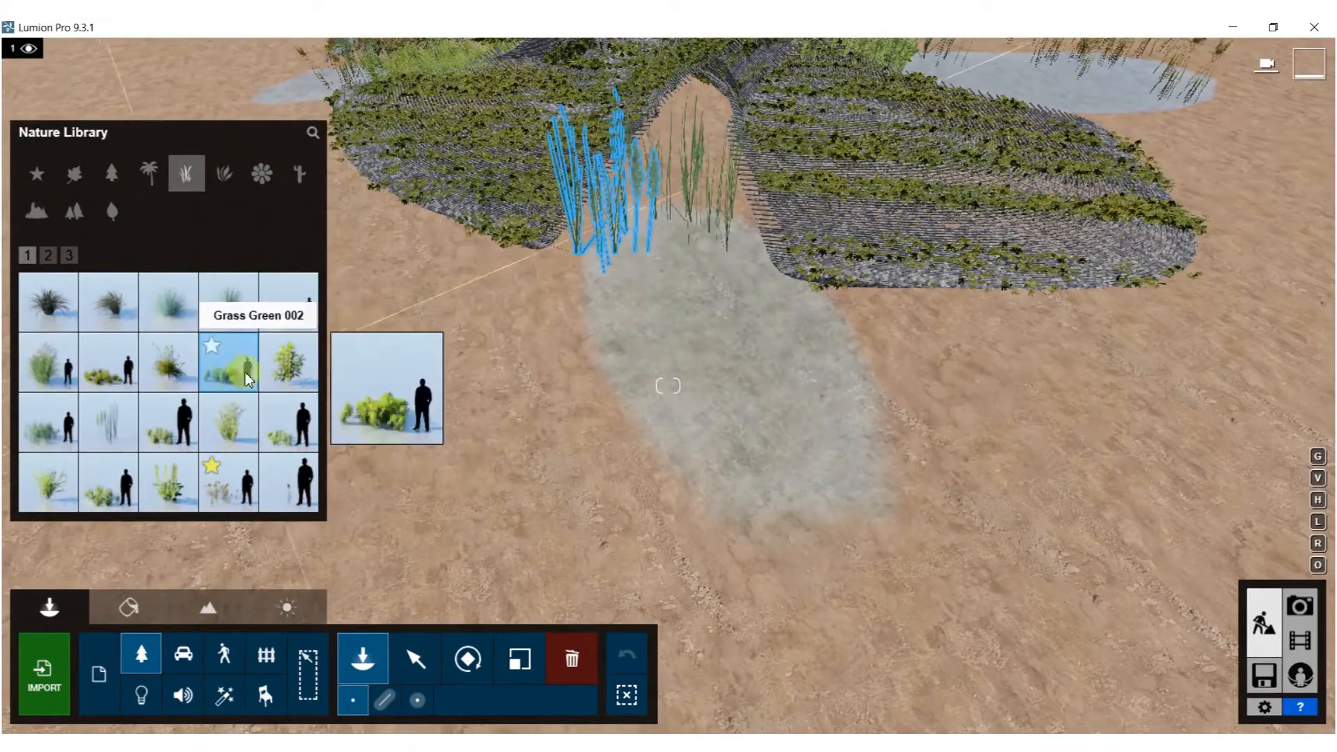
pyautogui.click(281, 369)
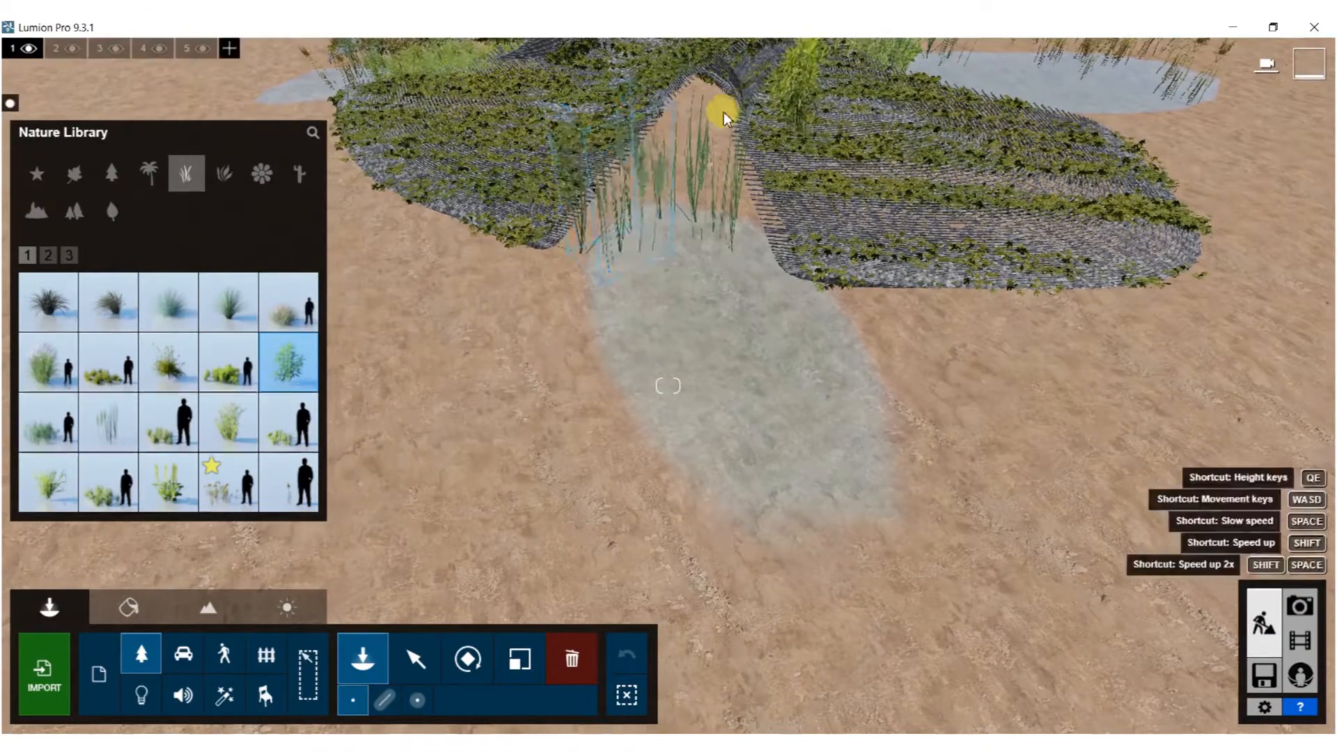
pyautogui.moveTo(463, 55); pyautogui.dragTo(364, 66, button='right')
pyautogui.scroll(-3, 364, 66)
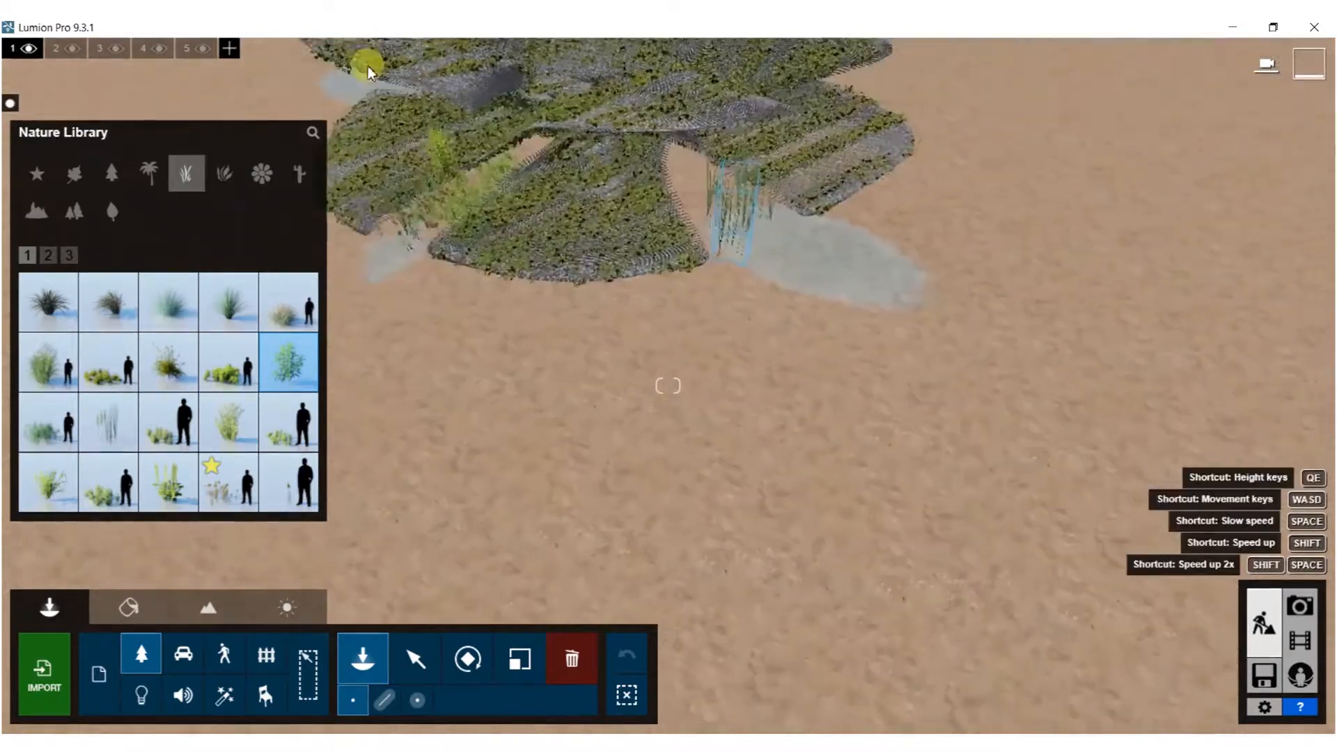
pyautogui.click(462, 206)
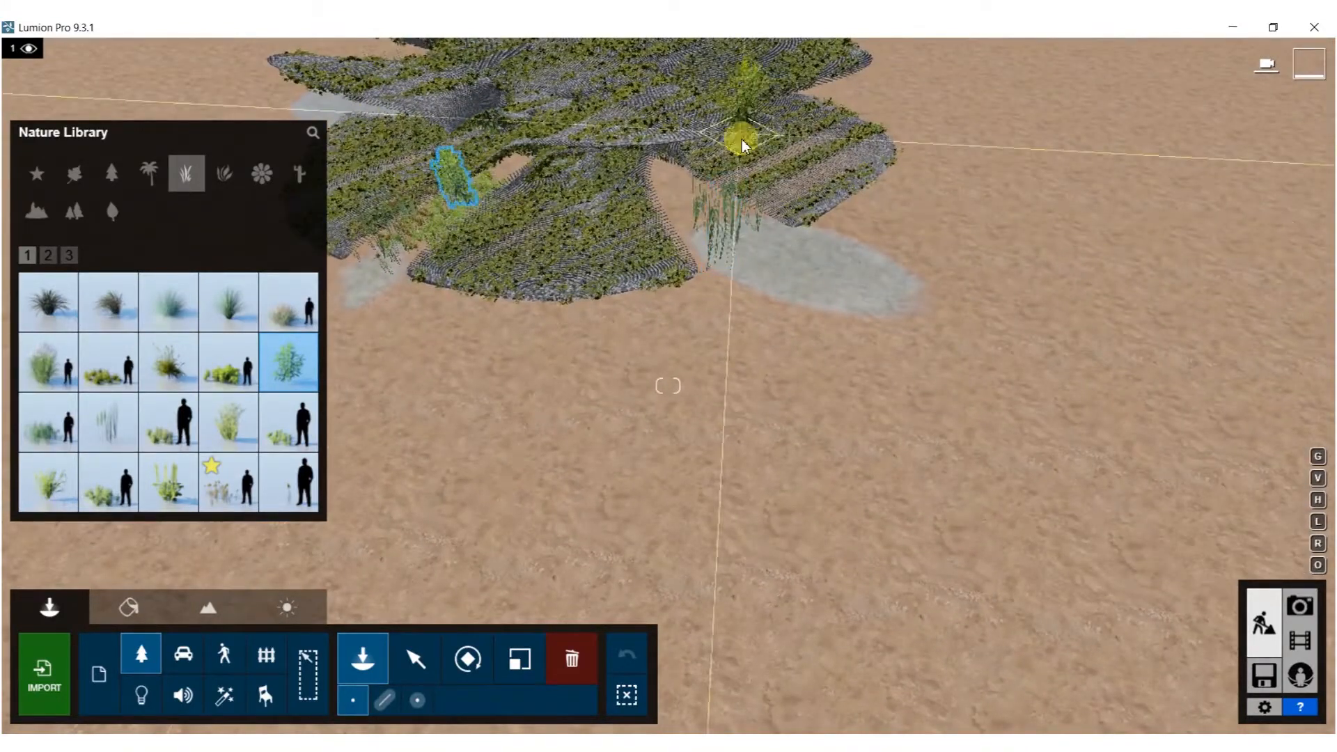
# Plant upright green grass clumps among the tall reeds in the fourth pool's gap
pyautogui.press('d')
pyautogui.click(220, 427)
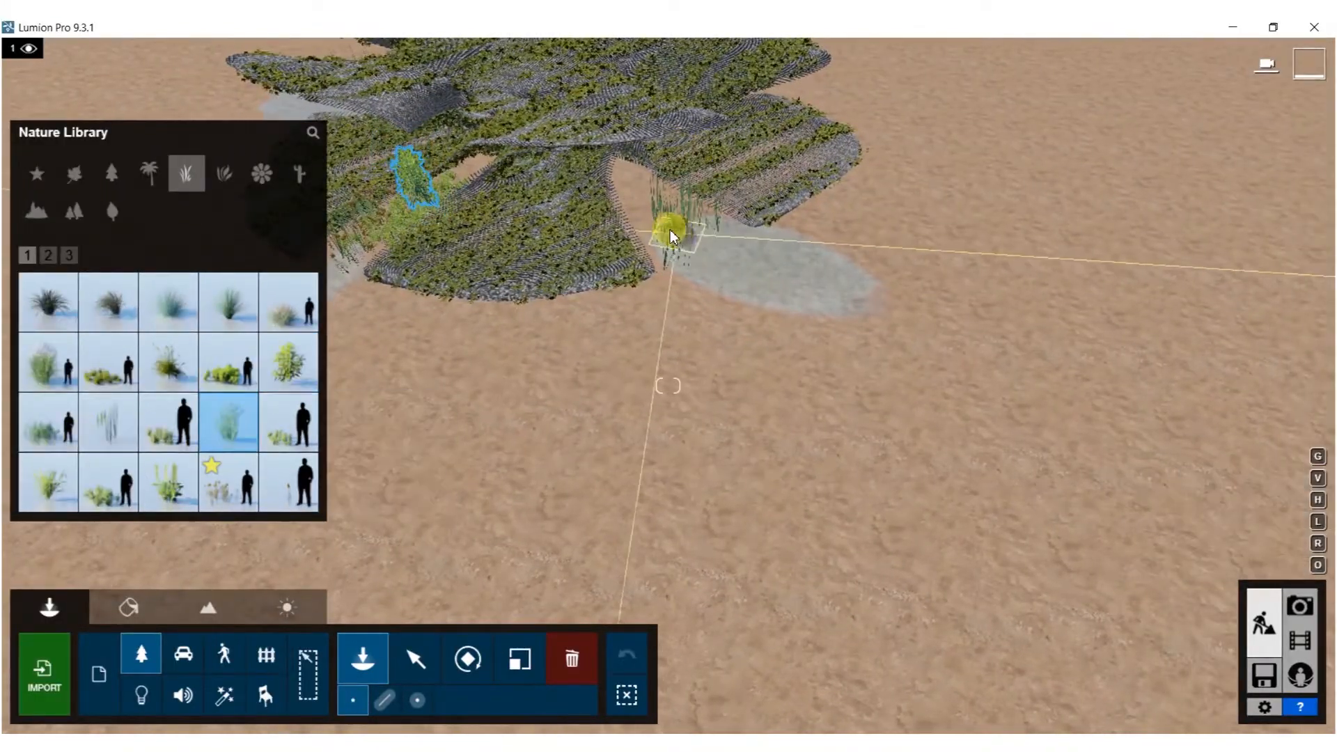
pyautogui.click(646, 231)
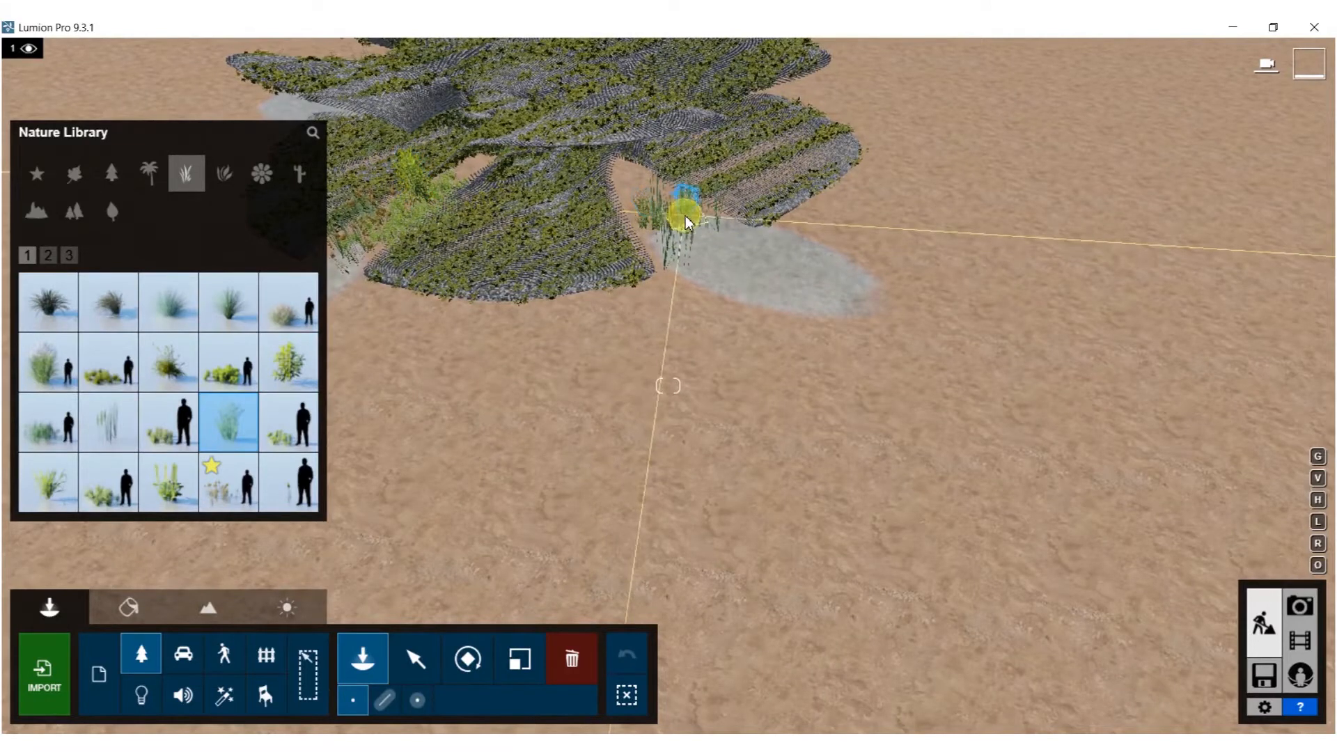
pyautogui.click(684, 219)
# Try another bushy grass, then plant low green grass clumps through the fourth gap and at the pool's near edge
pyautogui.click(99, 387)
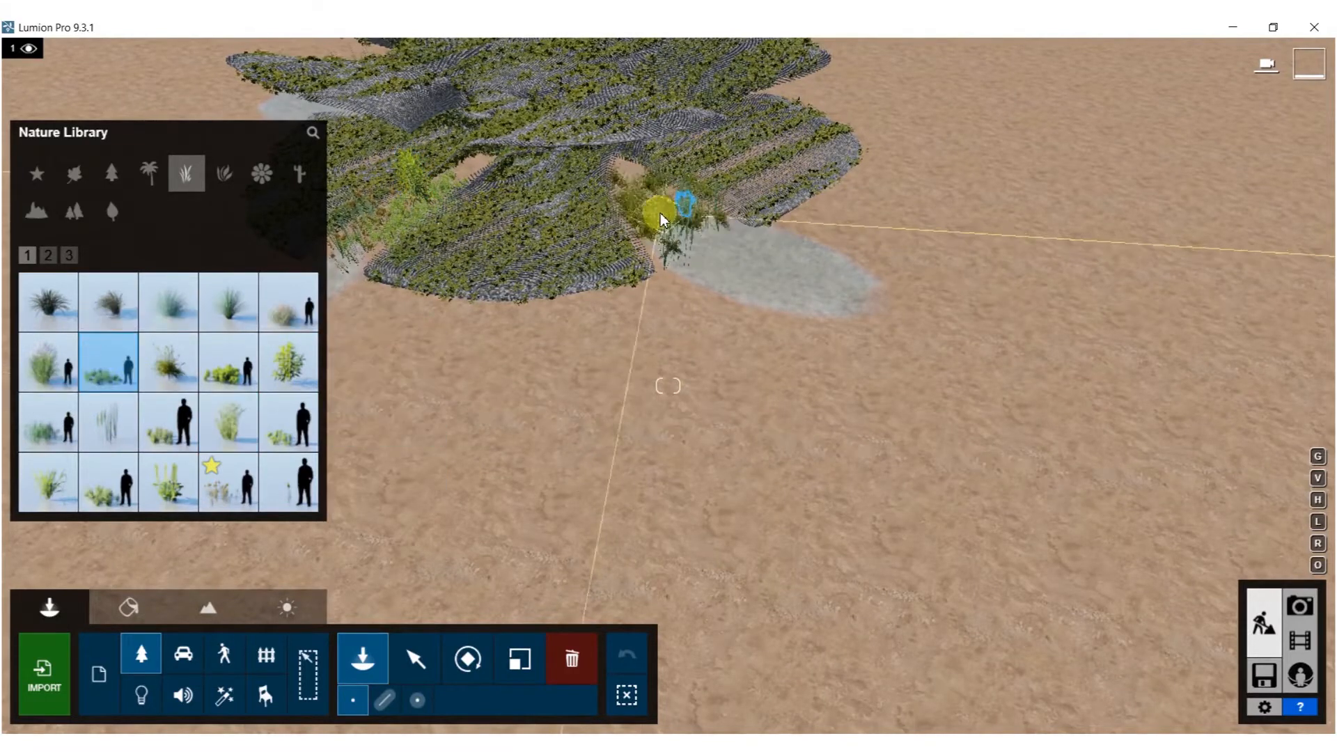
pyautogui.click(287, 436)
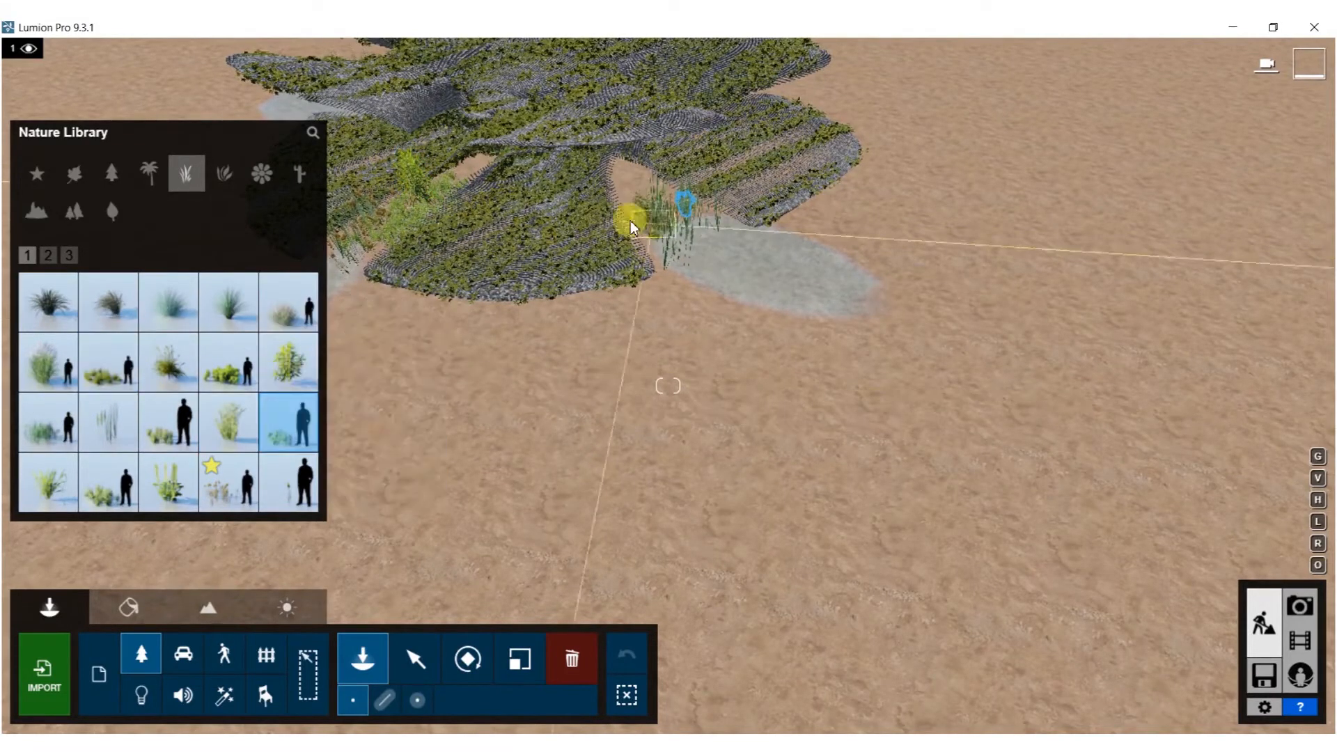
pyautogui.click(630, 182)
pyautogui.click(670, 259)
pyautogui.click(654, 280)
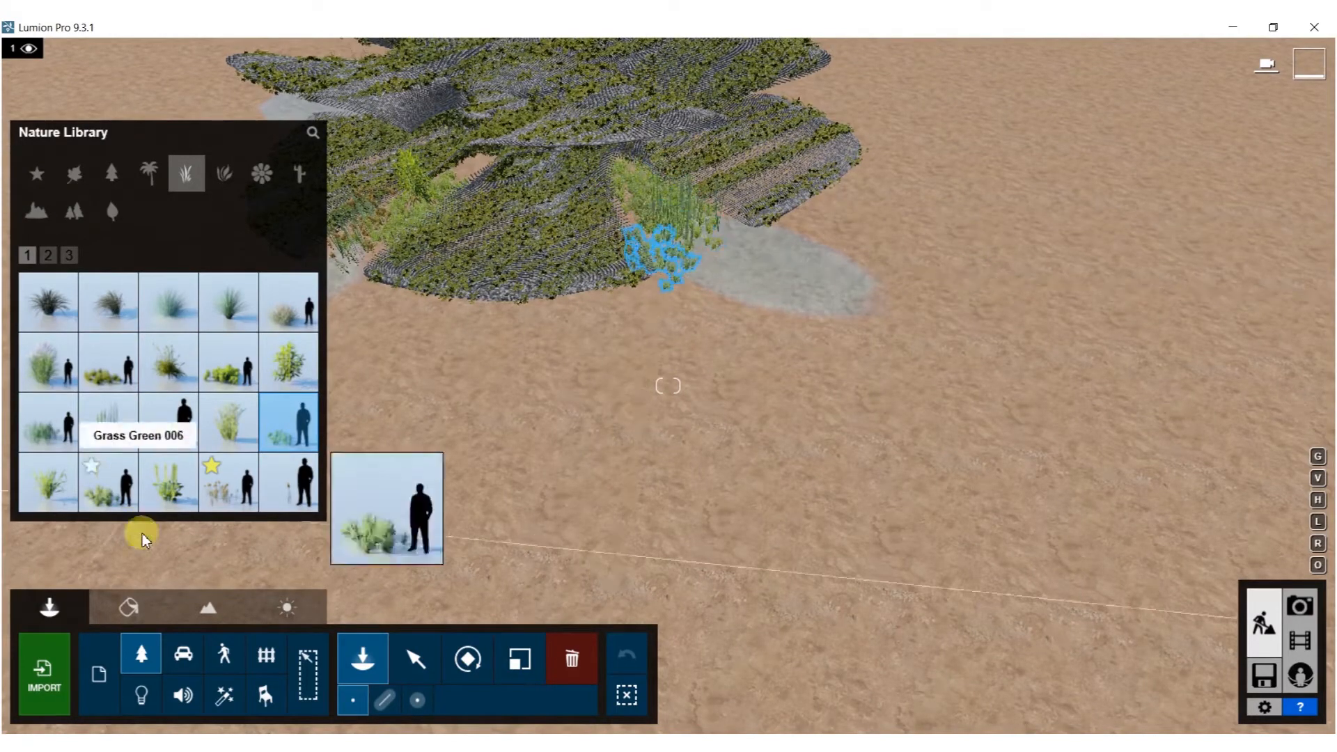
# Place brown-headed reeds one after another along the near bank of the fourth pool
pyautogui.click(280, 495)
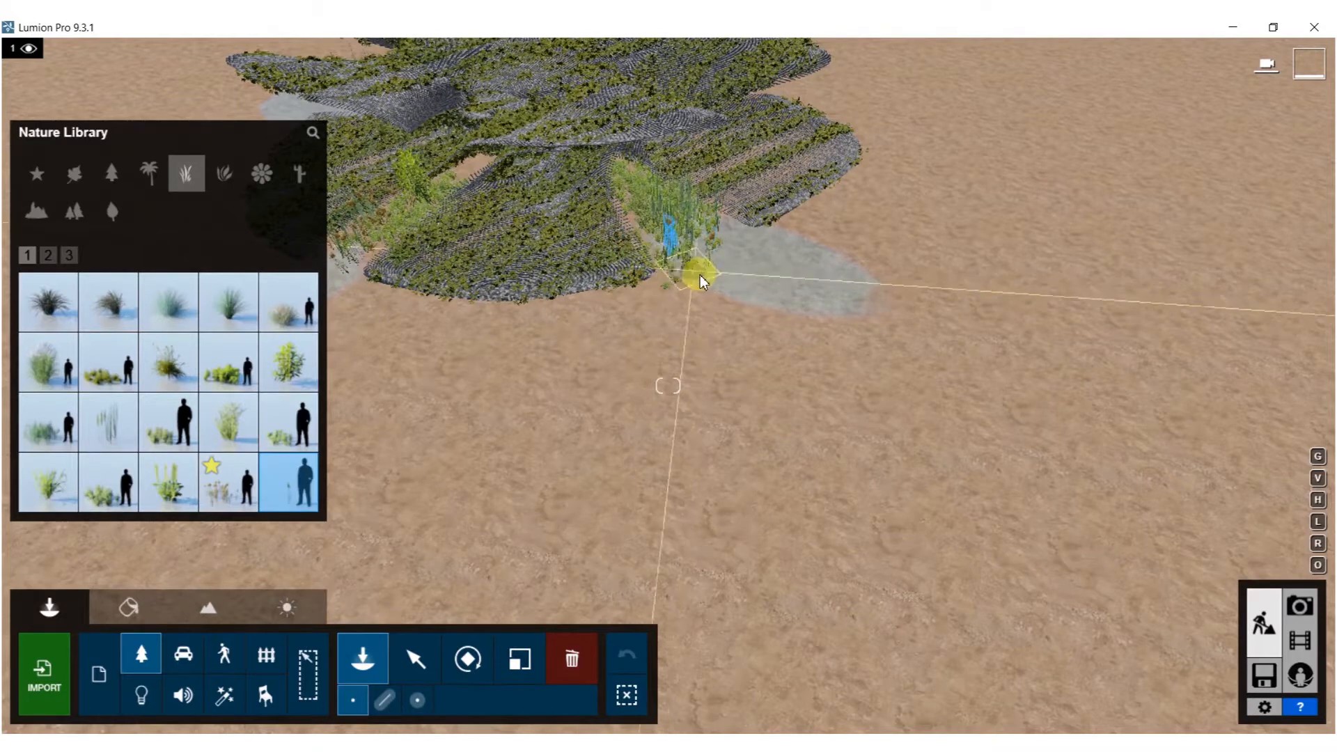
pyautogui.click(739, 288)
pyautogui.click(709, 305)
pyautogui.click(653, 289)
pyautogui.click(730, 313)
pyautogui.click(820, 329)
pyautogui.click(841, 338)
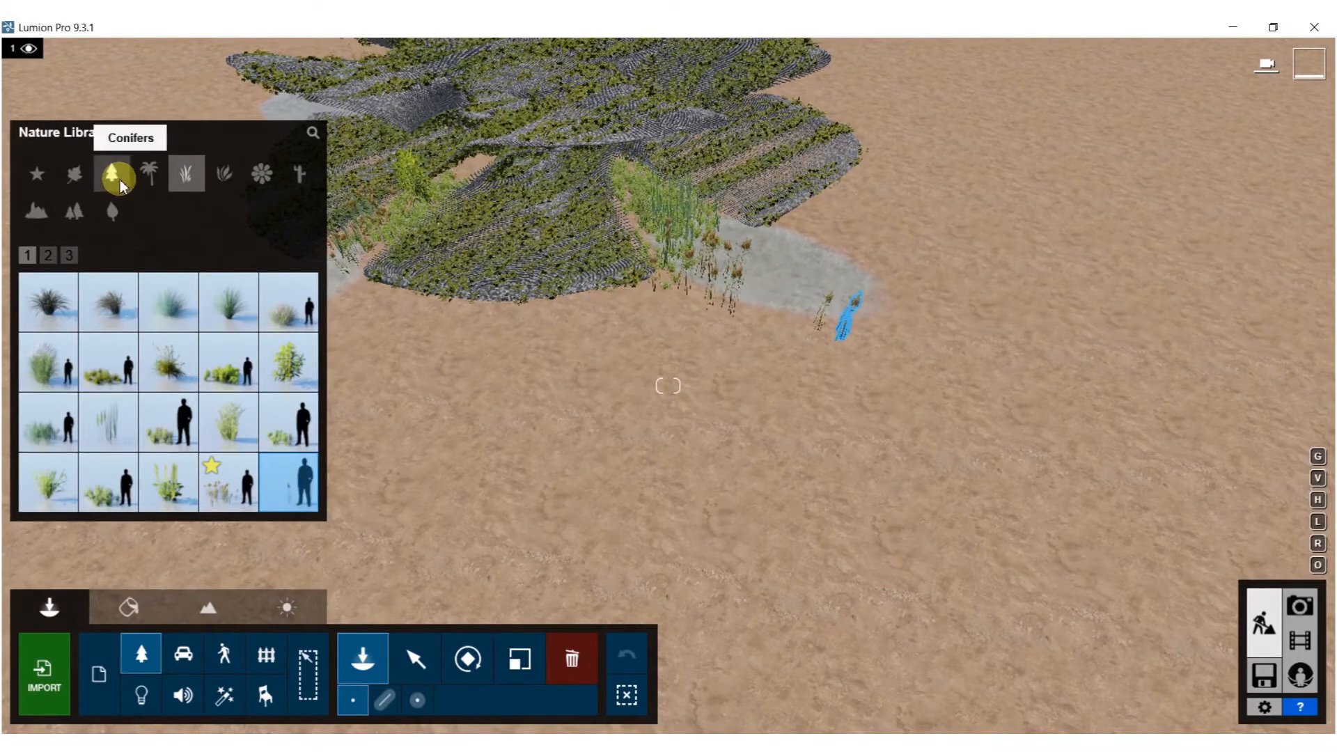
# Look through the conifer pages of the nature library for suitable trees
pyautogui.click(113, 173)
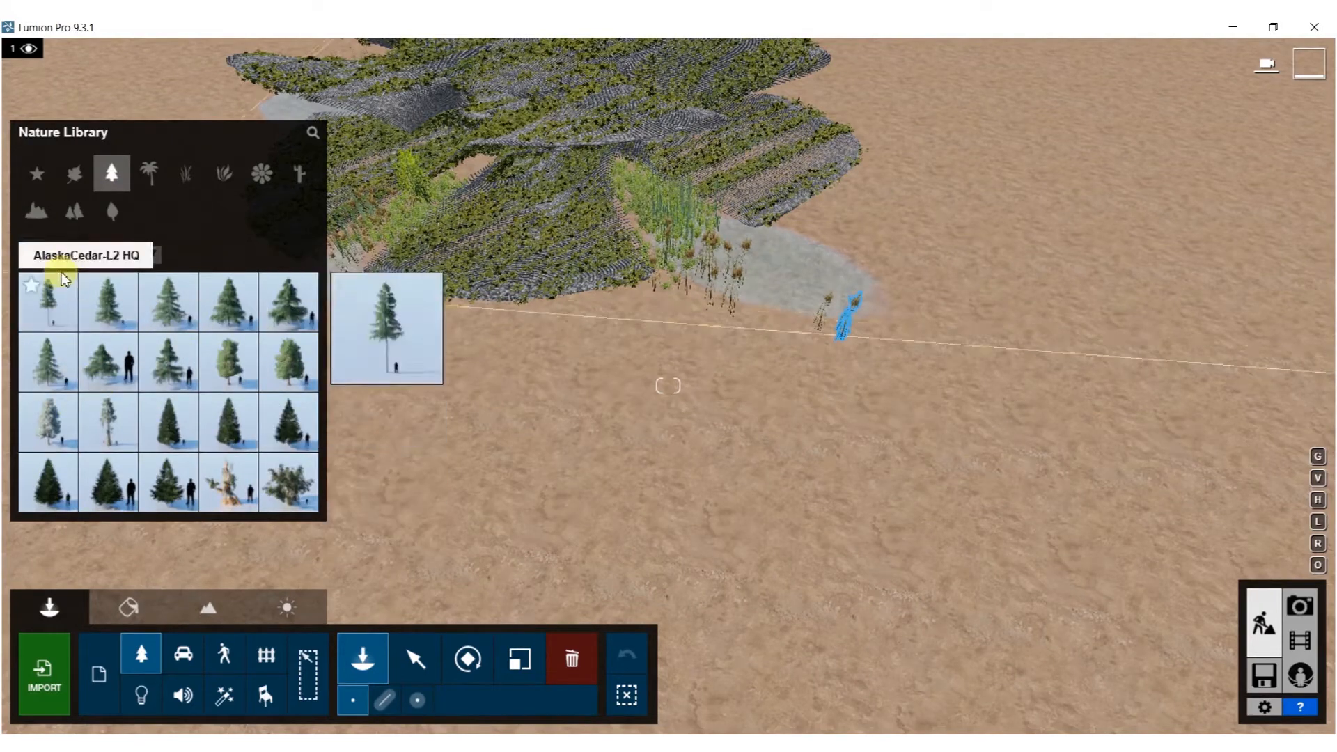
pyautogui.click(68, 257)
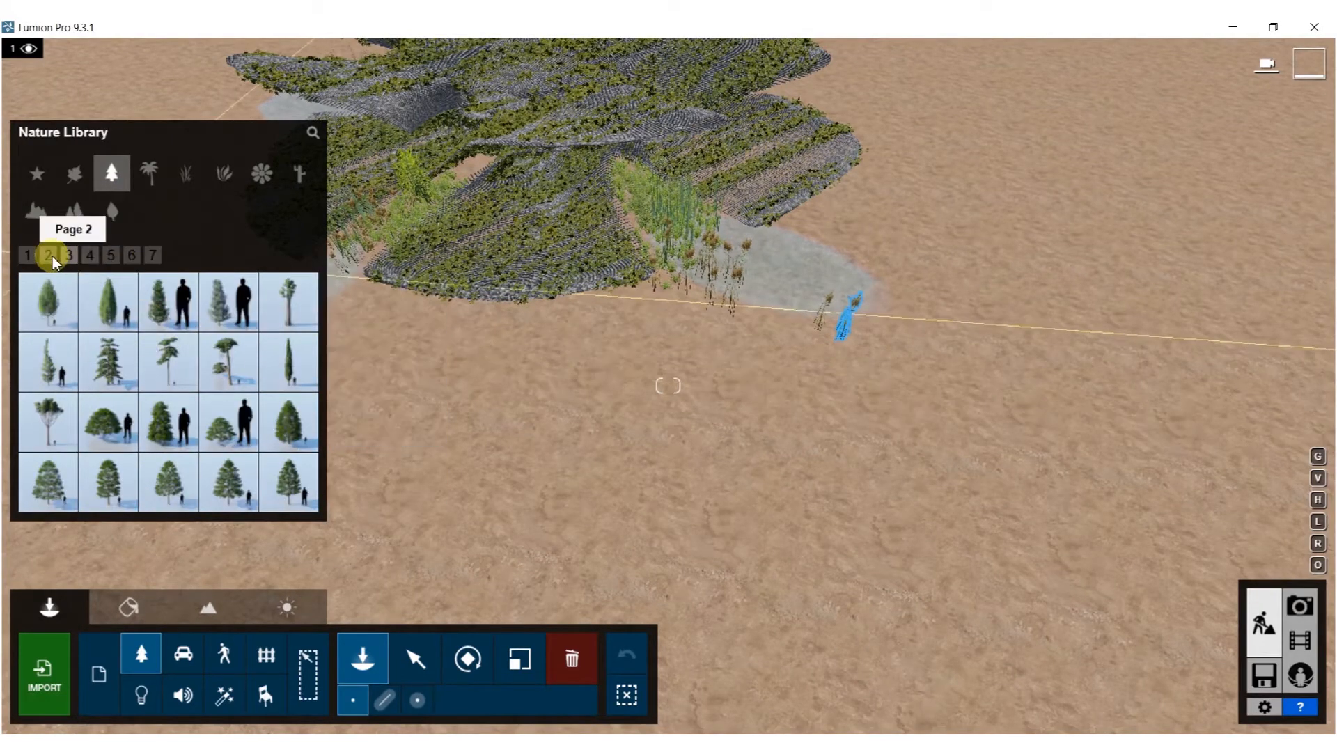
pyautogui.click(89, 258)
pyautogui.click(110, 256)
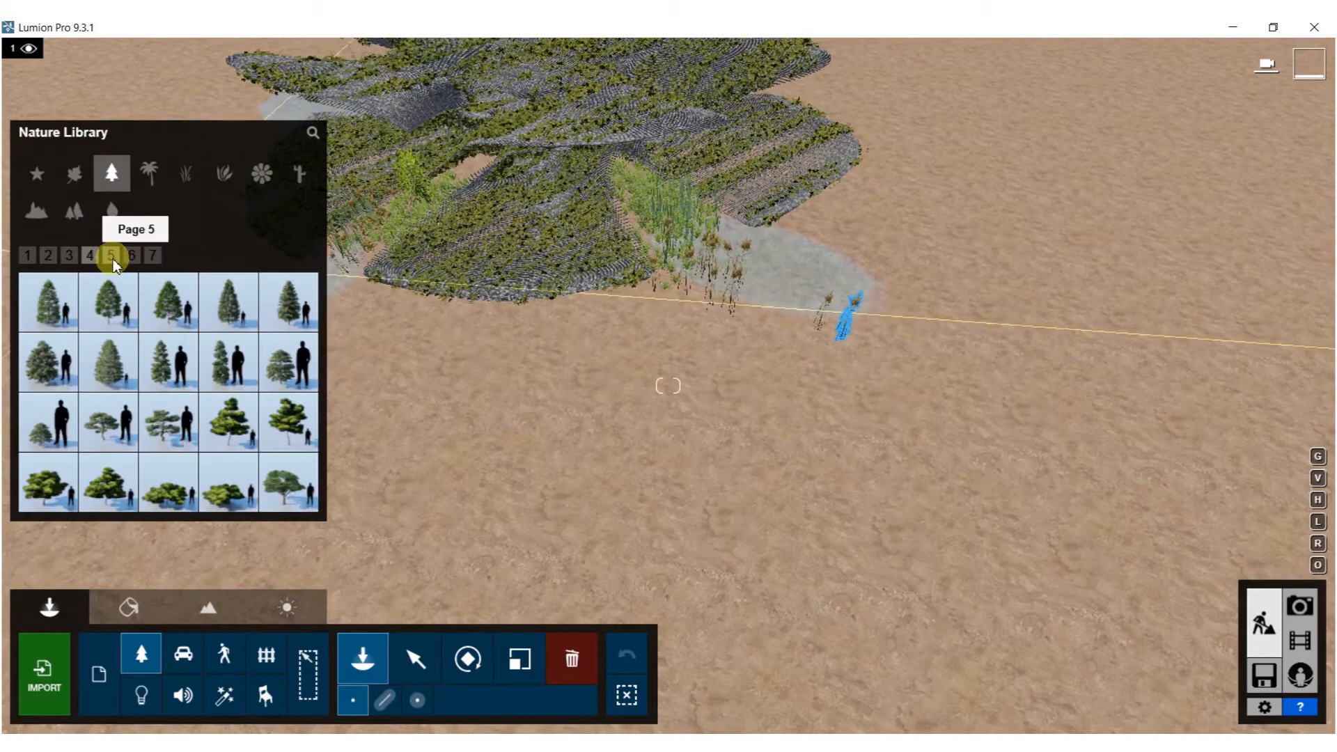
pyautogui.click(132, 258)
pyautogui.click(151, 257)
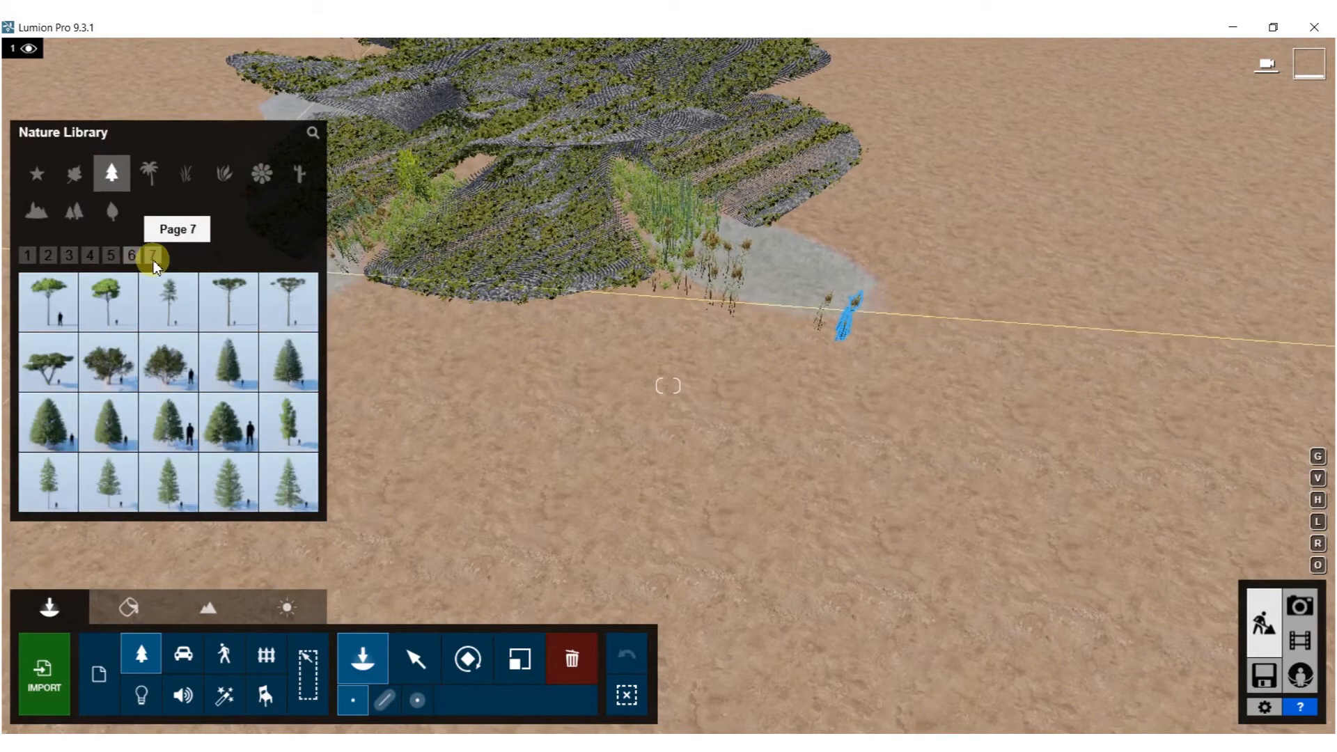
# Browse the broadleaf tree pages of the nature library as far as the dead and fallen trees on page 9
pyautogui.click(73, 178)
pyautogui.click(72, 254)
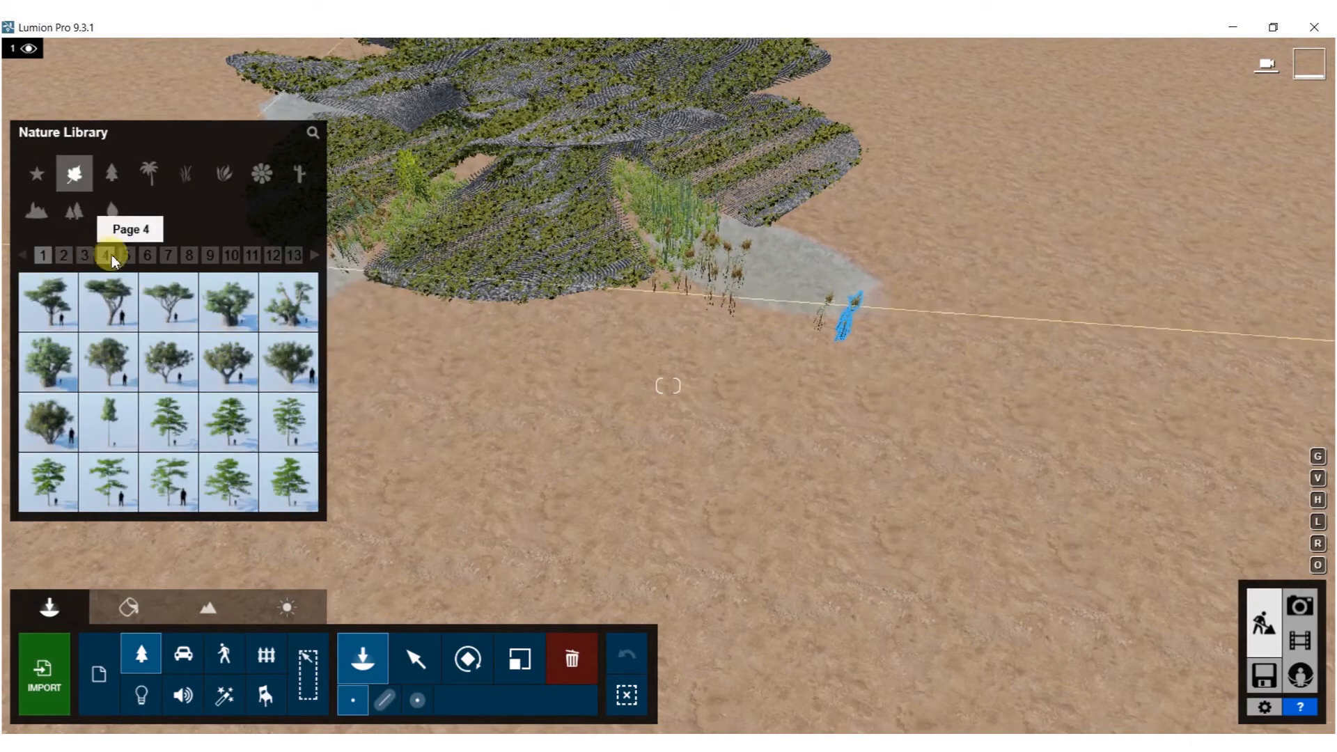
pyautogui.click(106, 256)
pyautogui.click(167, 255)
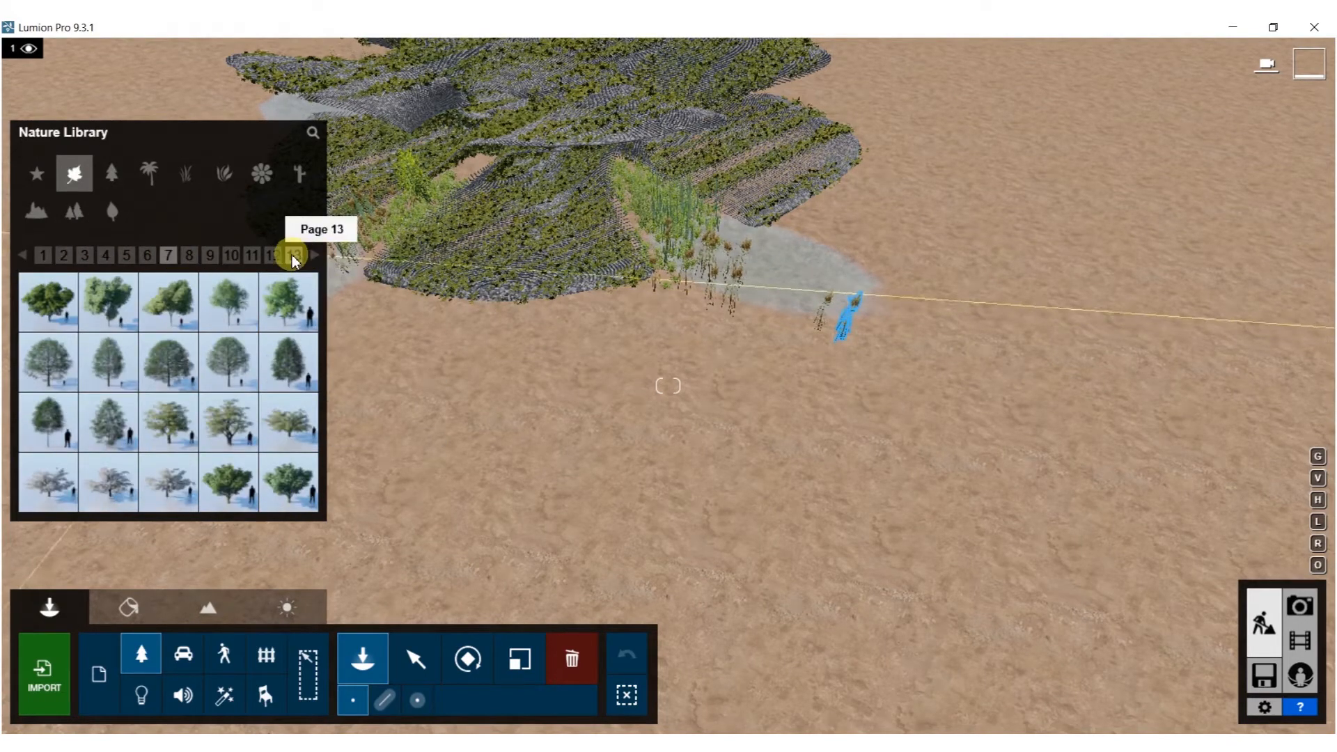
pyautogui.click(292, 255)
pyautogui.click(271, 255)
pyautogui.click(211, 255)
pyautogui.click(187, 256)
pyautogui.click(210, 255)
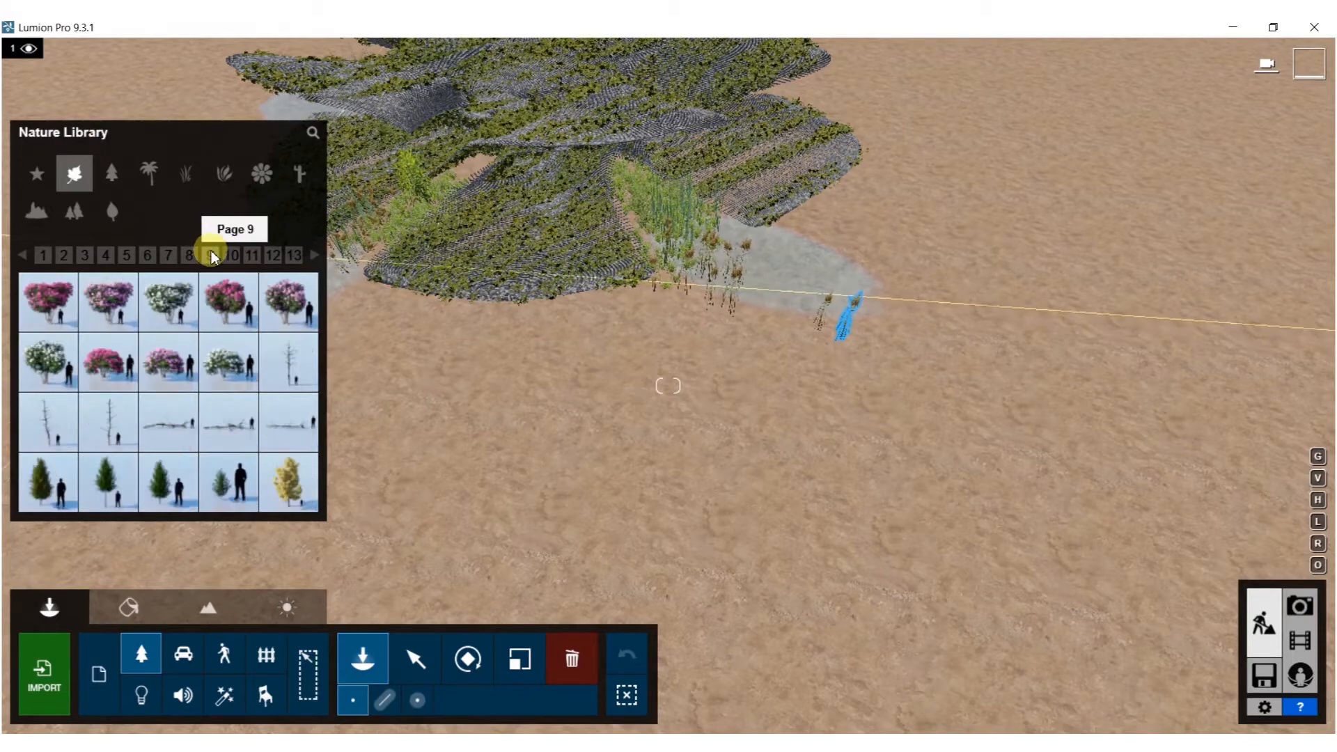
# Plant a small cluster of standing bare dead trees, using the first and third variants, on the open ground beyond the pavilion terrain
pyautogui.click(299, 367)
pyautogui.scroll(-5, 618, 352)
pyautogui.moveTo(618, 352); pyautogui.dragTo(659, 343, button='right')
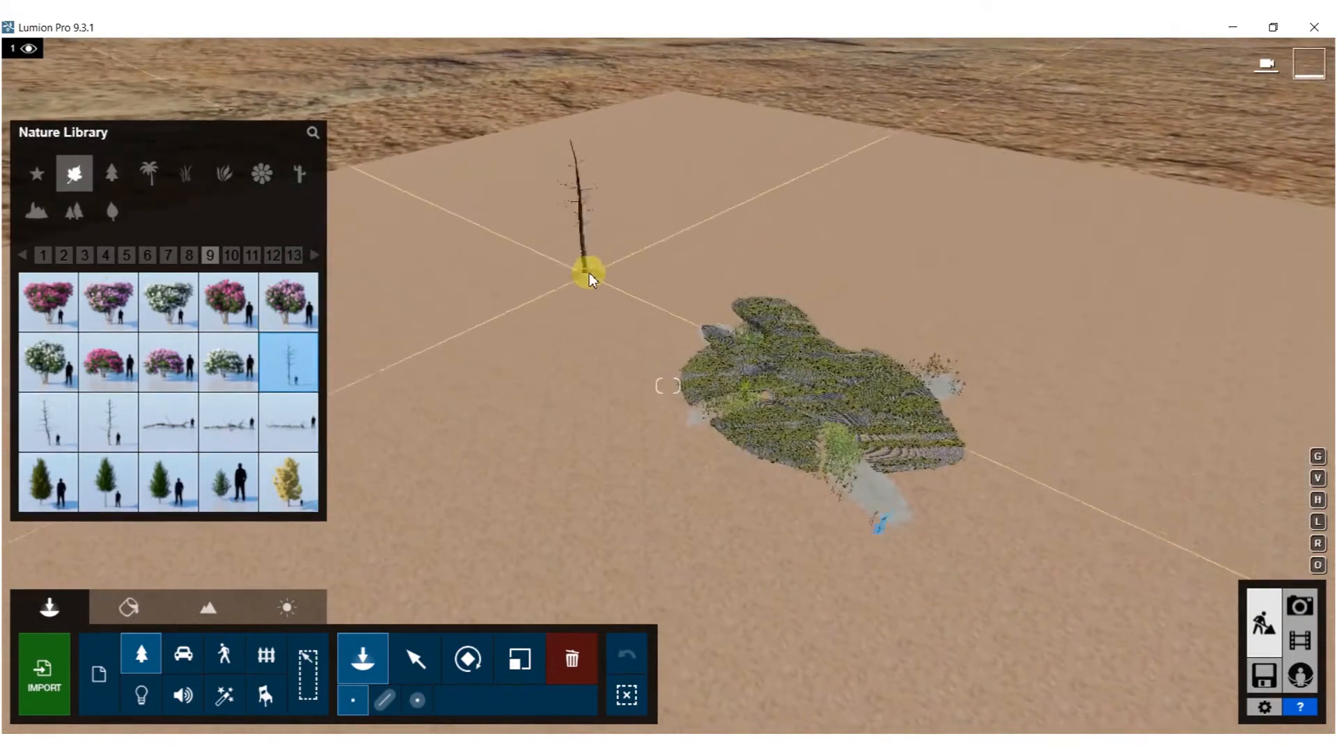
pyautogui.click(577, 254)
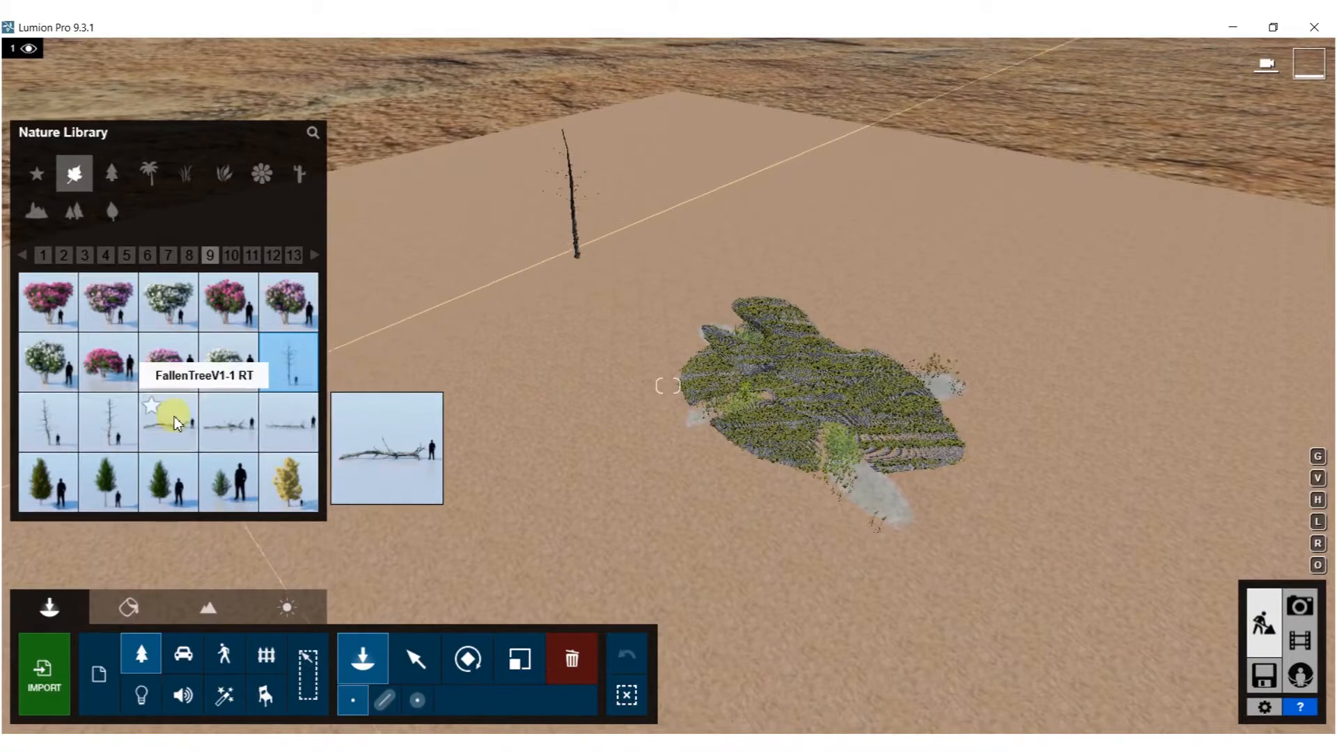
pyautogui.click(123, 418)
pyautogui.click(615, 259)
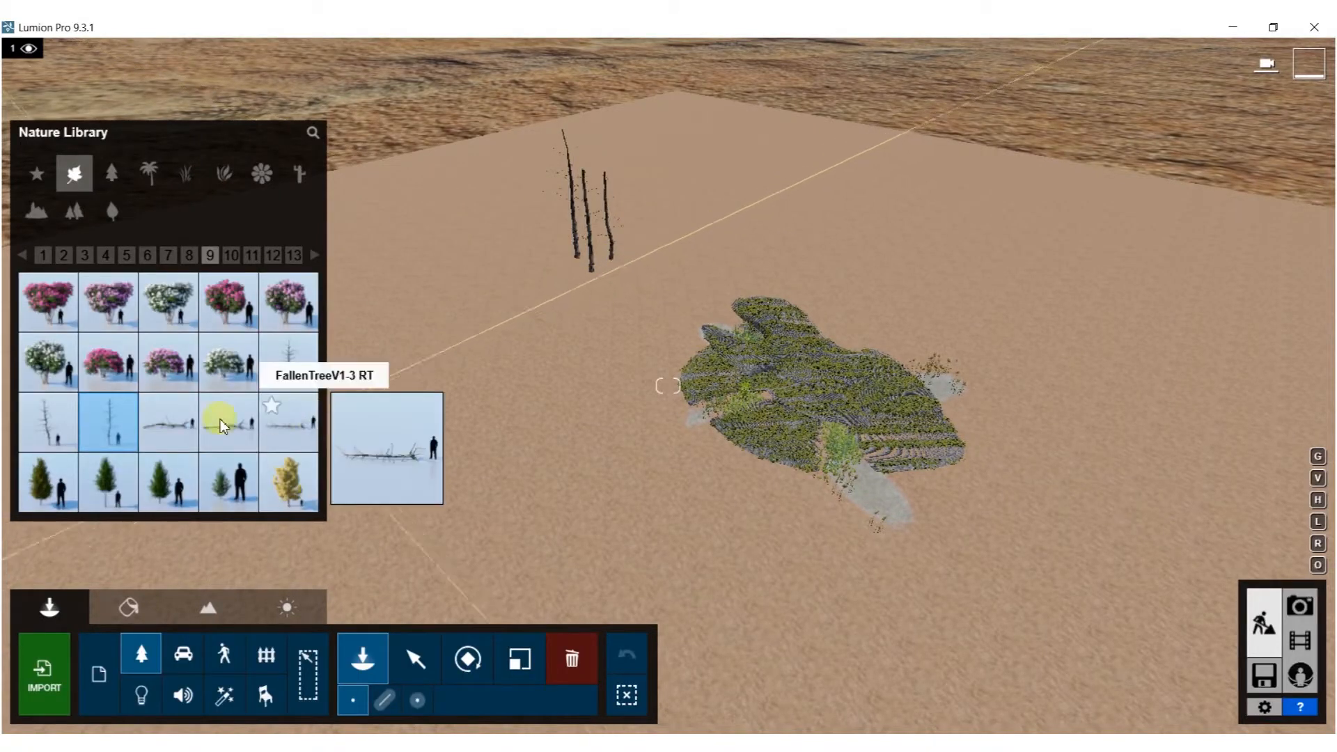
# Lay fallen trunks at the foot of the dead tree cluster, using the second and third fallen tree variants
pyautogui.click(230, 420)
pyautogui.click(567, 279)
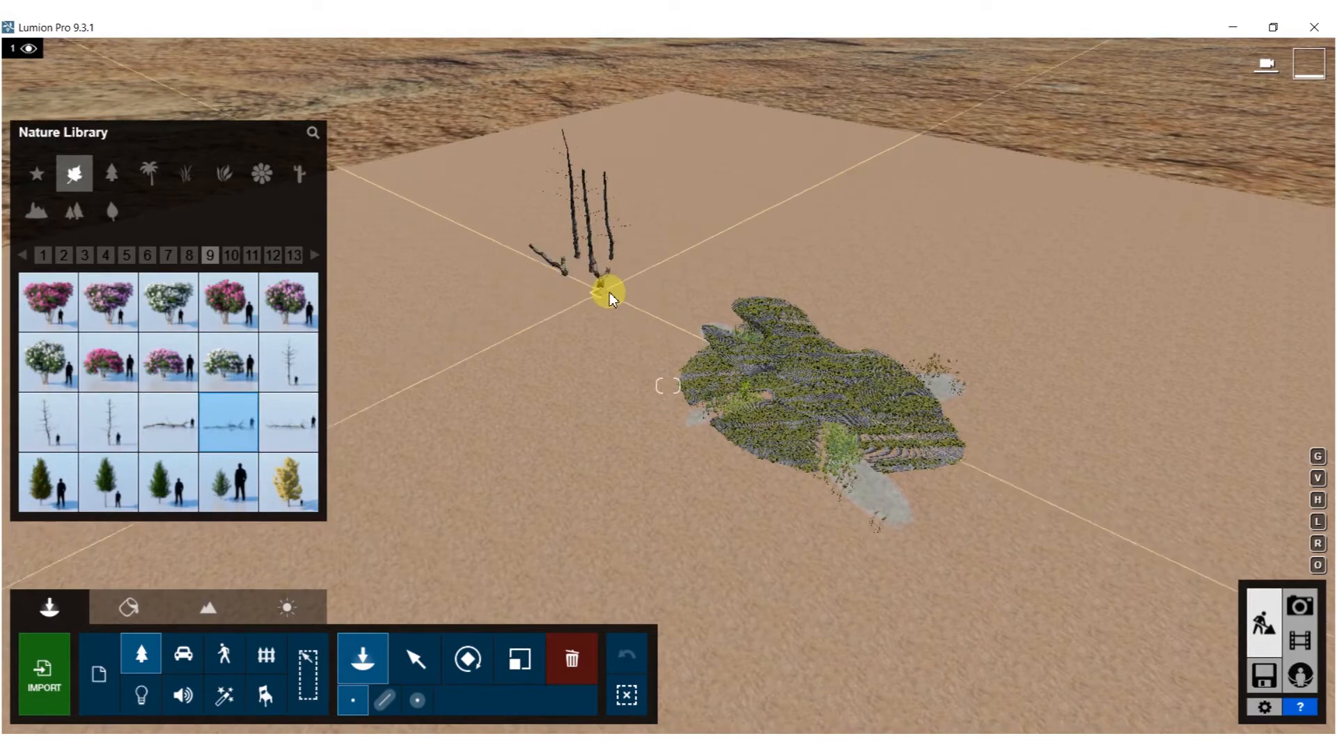
pyautogui.click(289, 423)
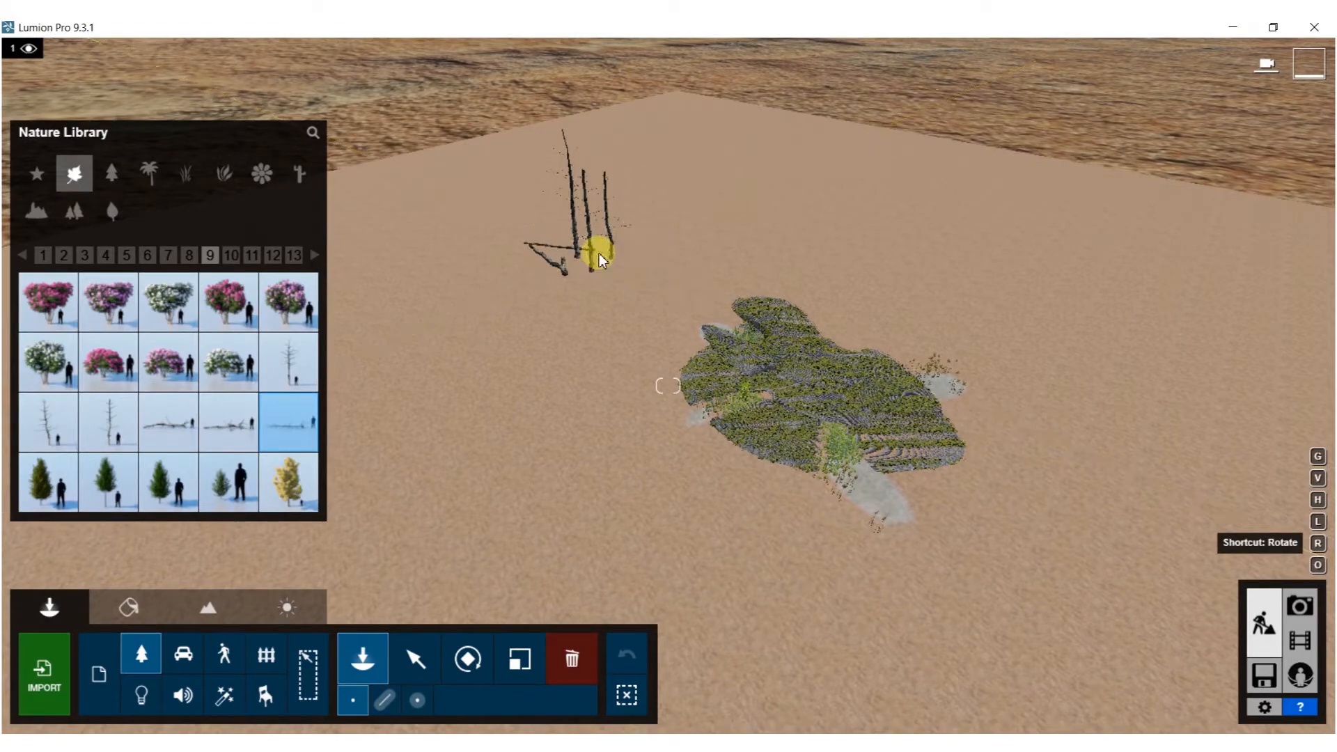
# Plant a group of DeadTreeV1-2 RT trees near the ground's far edge, away from the first cluster
pyautogui.click(44, 417)
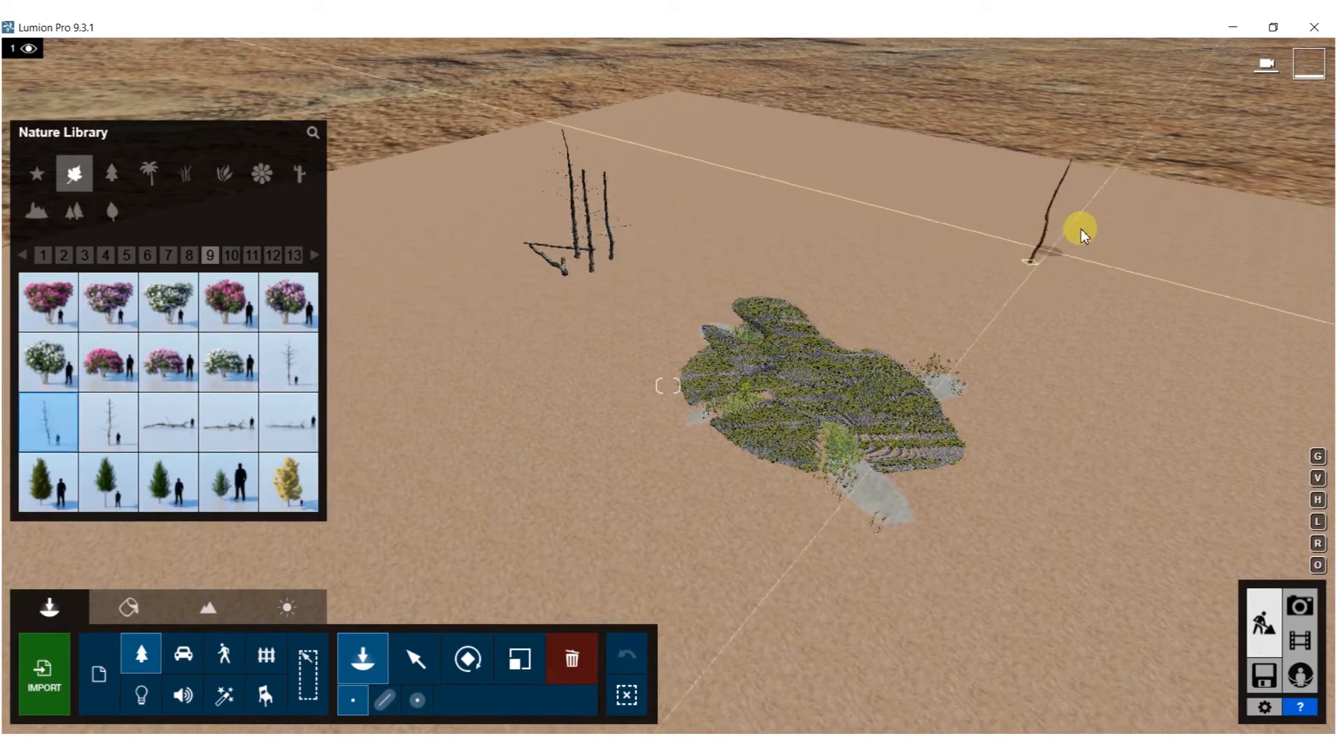
pyautogui.click(1119, 206)
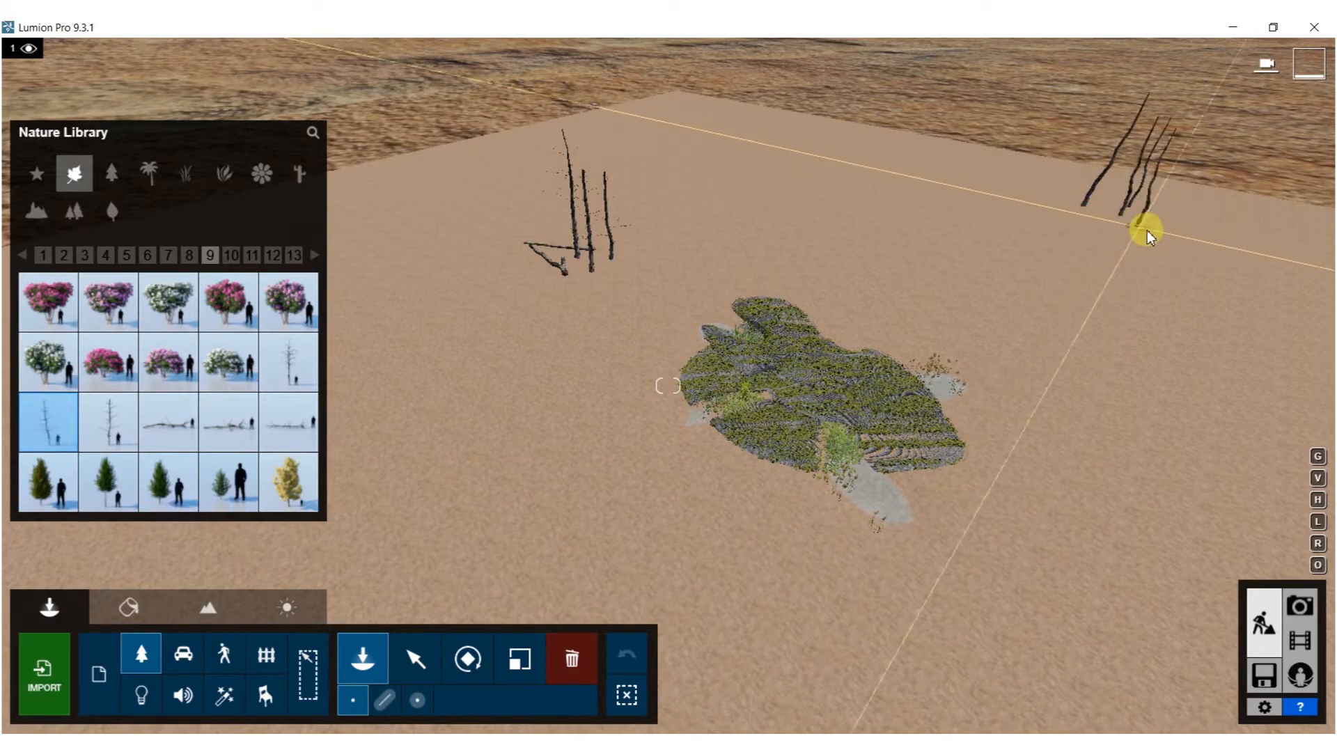
pyautogui.click(1177, 217)
# Add taller dead trees of the first variant to that group and scatter more along the ground's far edge
pyautogui.click(281, 361)
pyautogui.click(1135, 222)
pyautogui.click(1082, 217)
pyautogui.click(993, 197)
pyautogui.click(867, 201)
pyautogui.click(866, 175)
pyautogui.click(940, 177)
# Lay fallen trunks of the second variant in front of the dead trees along the far edge
pyautogui.click(222, 419)
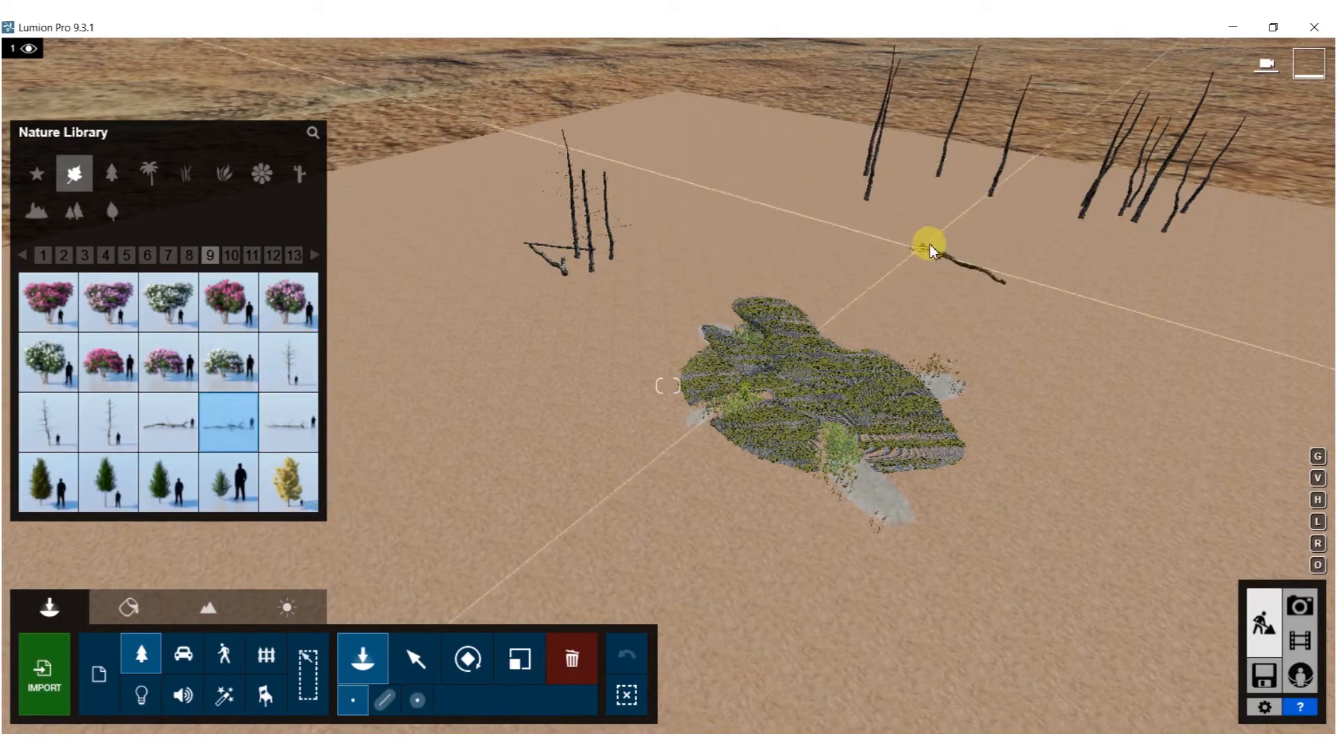
pyautogui.click(876, 179)
pyautogui.click(1030, 210)
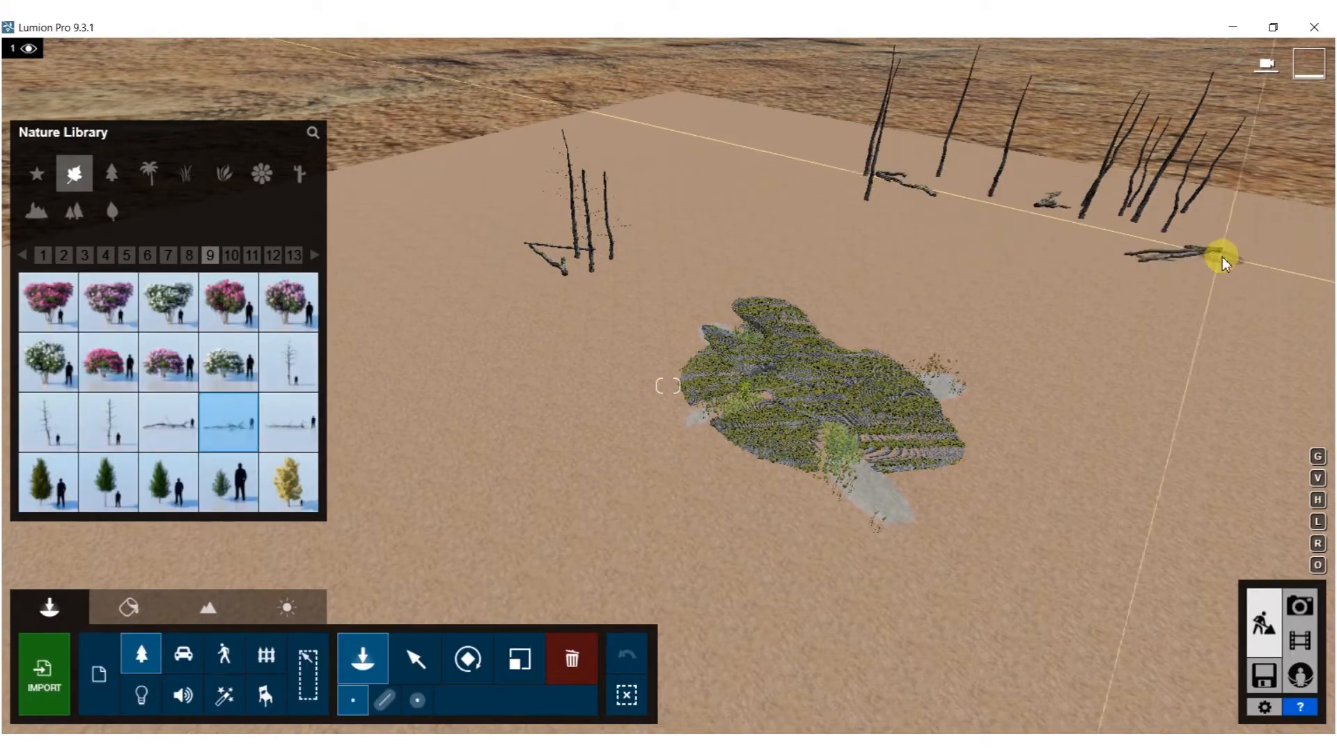
pyautogui.click(1289, 279)
# Distribute more fallen trunks in a wide ring around the pavilion terrain, along the remaining sides of the ground
pyautogui.moveTo(1004, 400); pyautogui.dragTo(1214, 529, button='right')
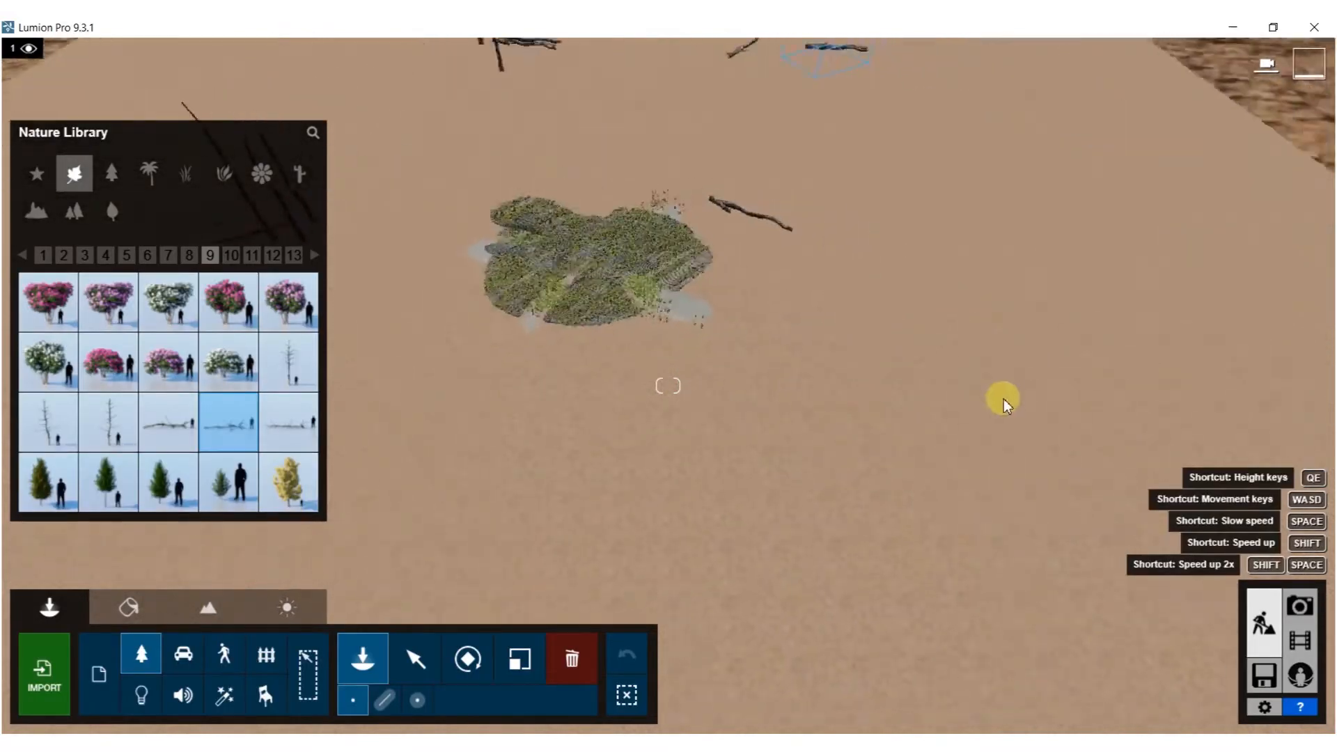
pyautogui.scroll(-5, 1004, 399)
pyautogui.click(524, 436)
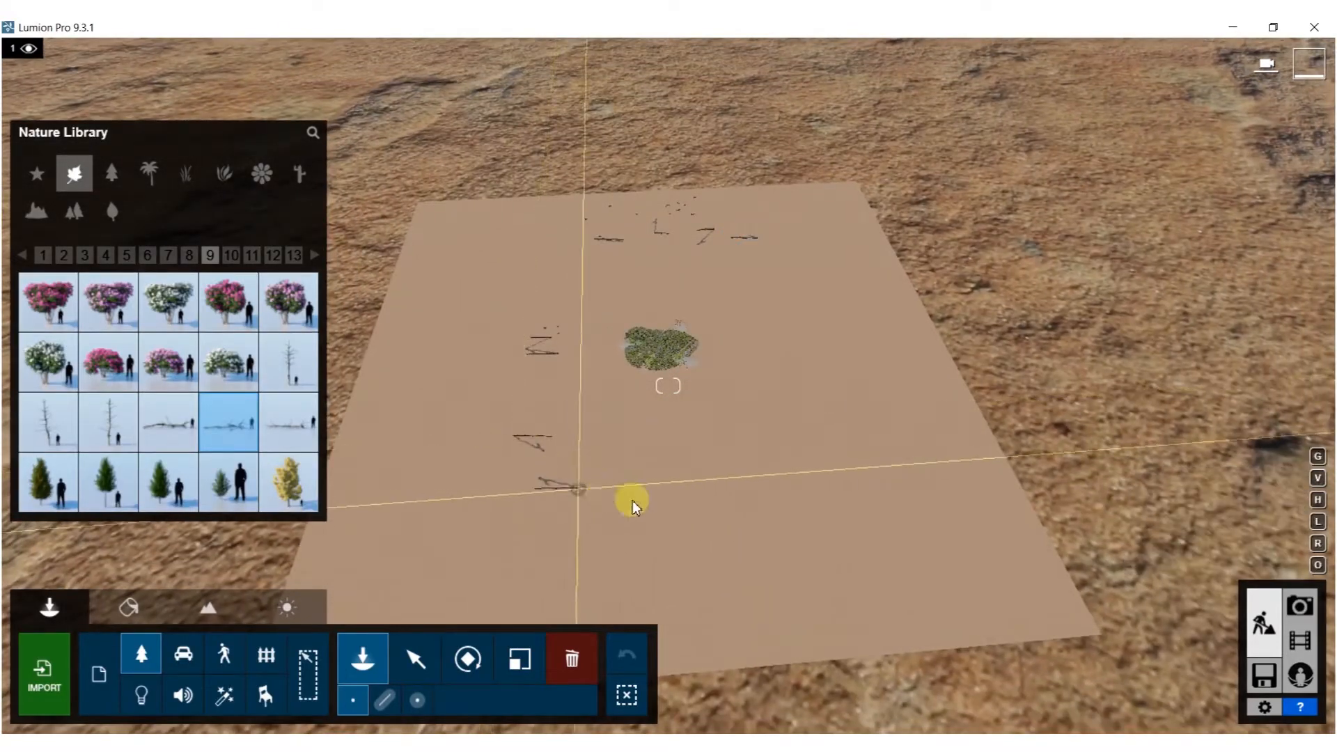
pyautogui.click(842, 334)
pyautogui.click(859, 298)
pyautogui.click(823, 243)
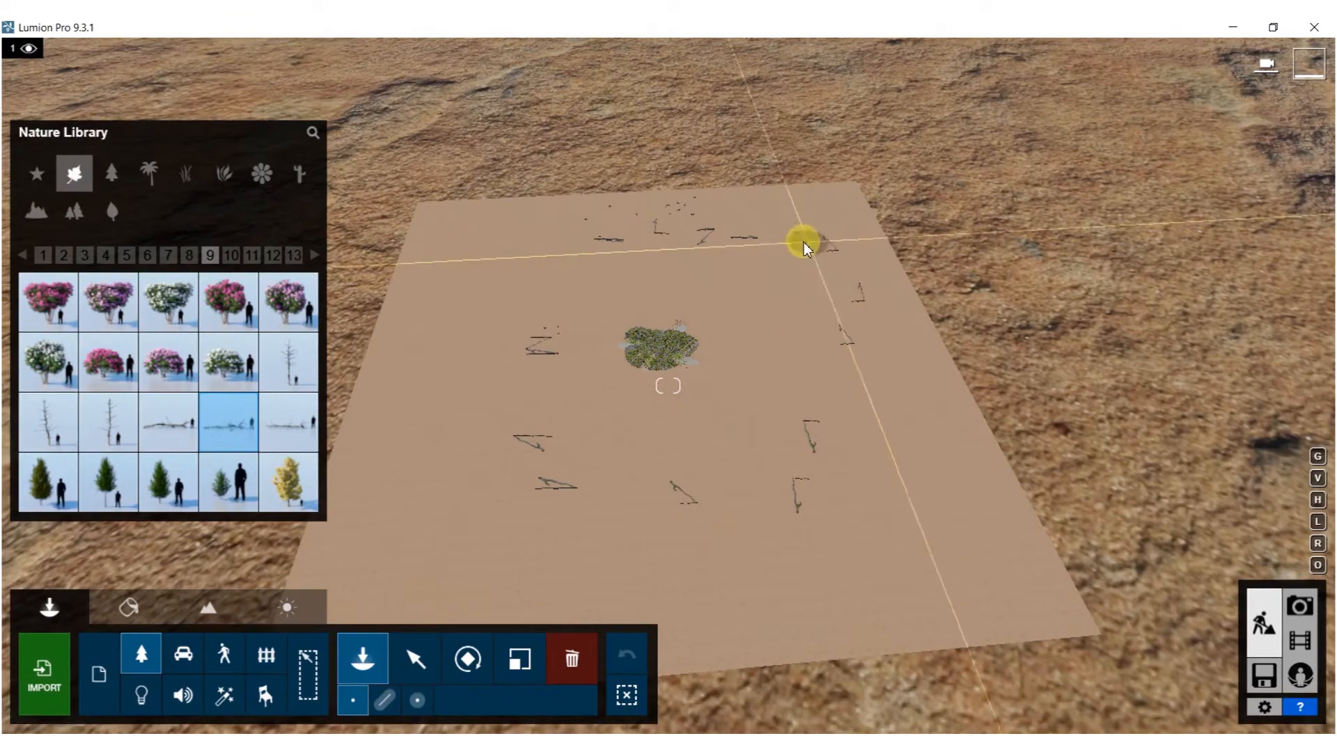
pyautogui.click(810, 256)
# Plant a dense grove of the third dead tree variant around the fallen trunks at one near corner of the ground
pyautogui.click(108, 422)
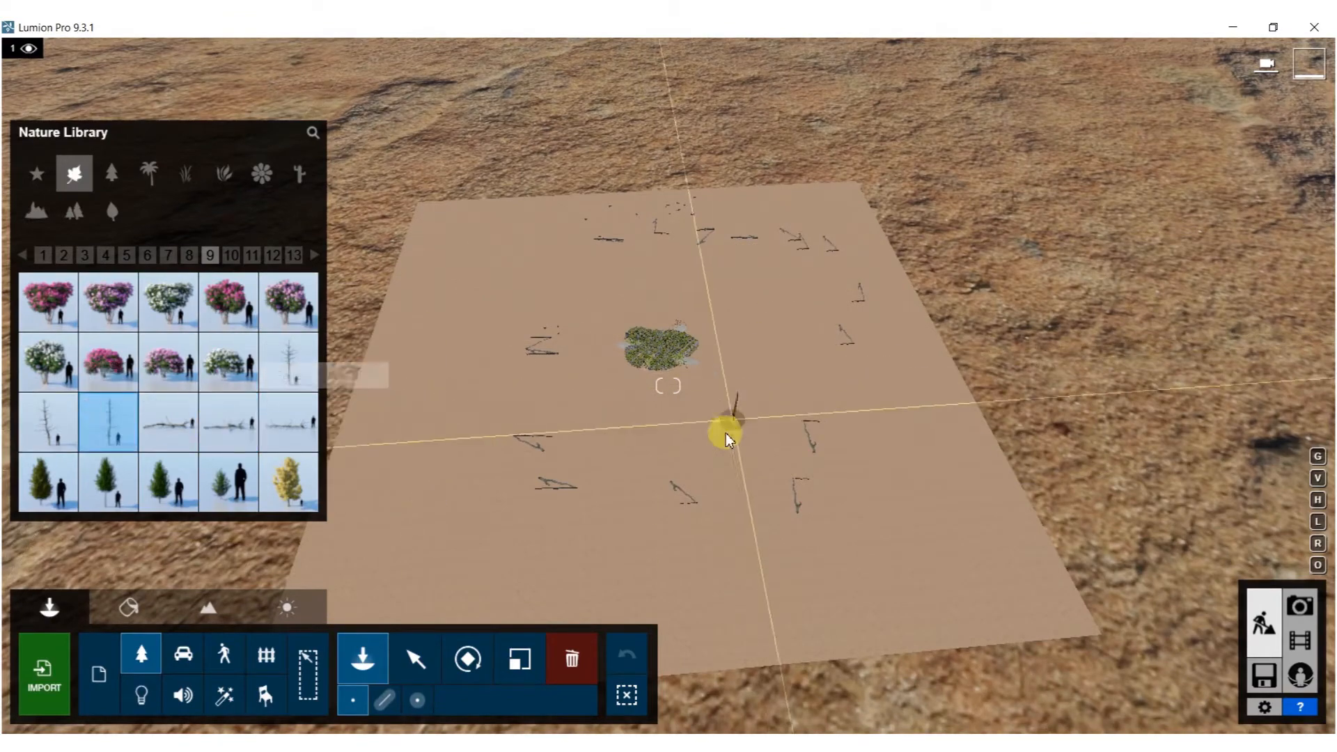
pyautogui.click(856, 477)
pyautogui.click(871, 428)
pyautogui.click(850, 422)
pyautogui.click(831, 451)
pyautogui.click(833, 469)
pyautogui.click(841, 514)
pyautogui.click(814, 533)
pyautogui.click(775, 540)
pyautogui.click(761, 532)
pyautogui.click(778, 519)
pyautogui.click(809, 515)
pyautogui.click(822, 456)
# Fill out that grove with dead trees of the first variant and plant more around the opposite near corner's fallen trunks
pyautogui.click(288, 359)
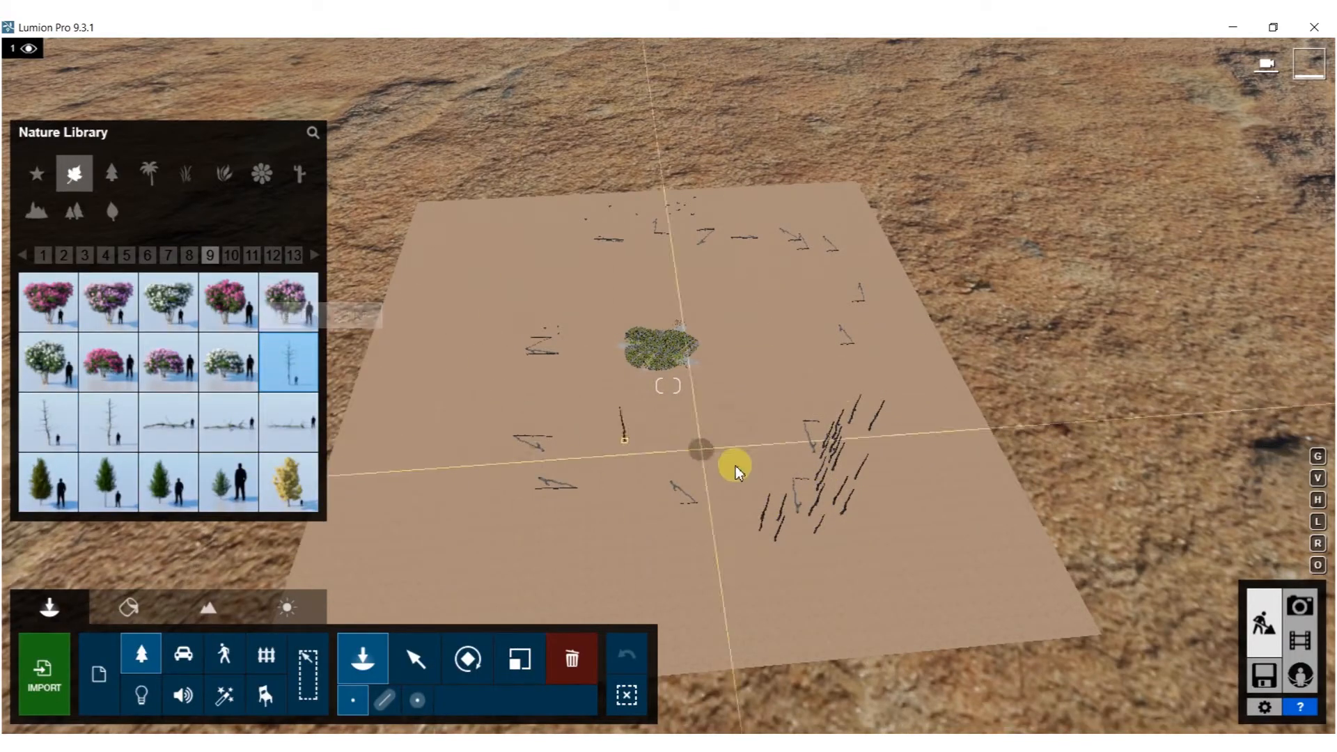
pyautogui.click(819, 477)
pyautogui.click(854, 513)
pyautogui.click(881, 493)
pyautogui.click(889, 463)
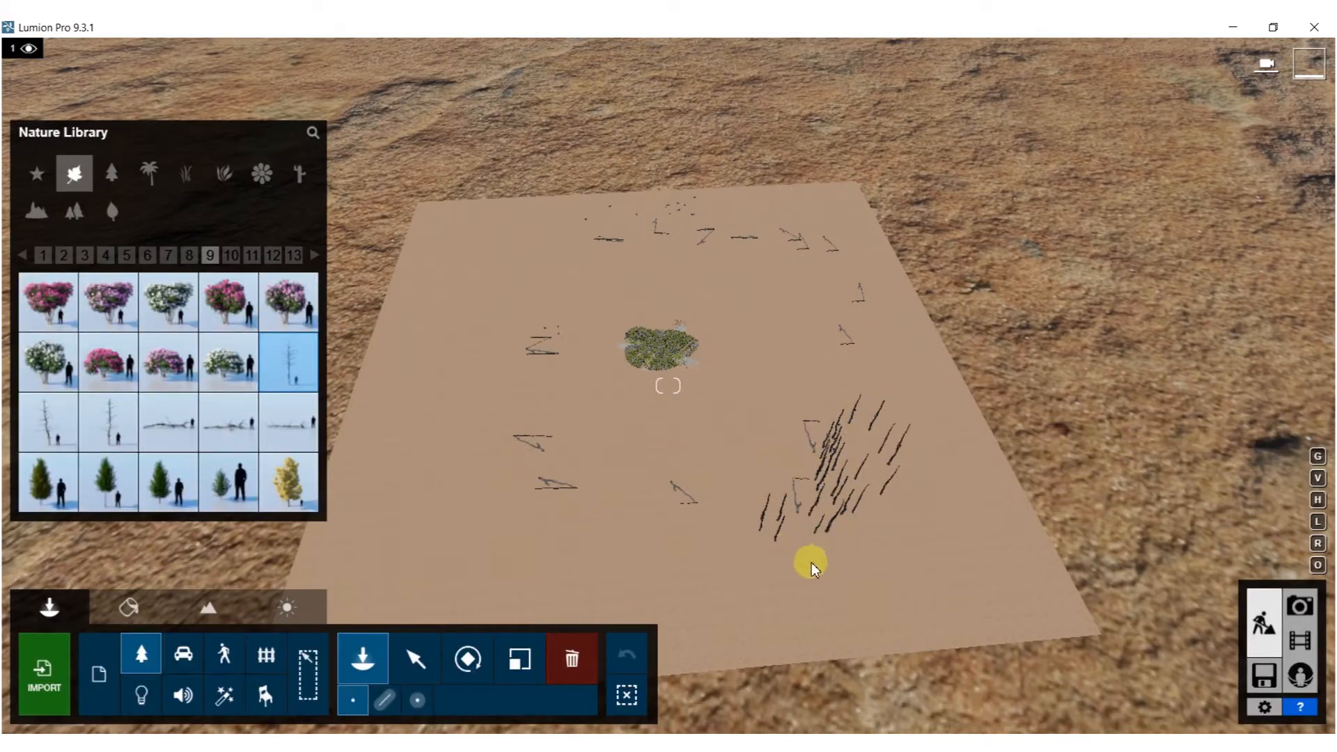
pyautogui.click(580, 523)
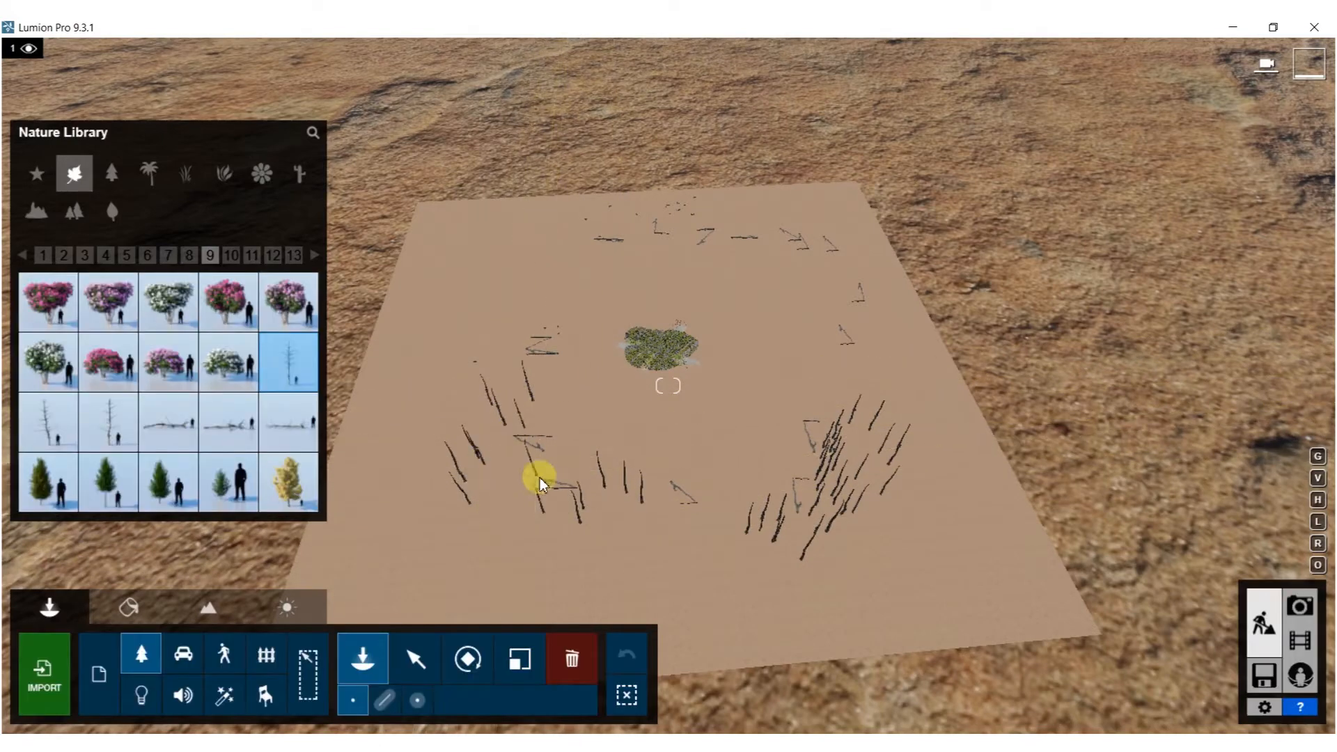
# Thicken the opposite near corner's grove with third-variant dead trees, continuing up toward the first cluster
pyautogui.click(110, 422)
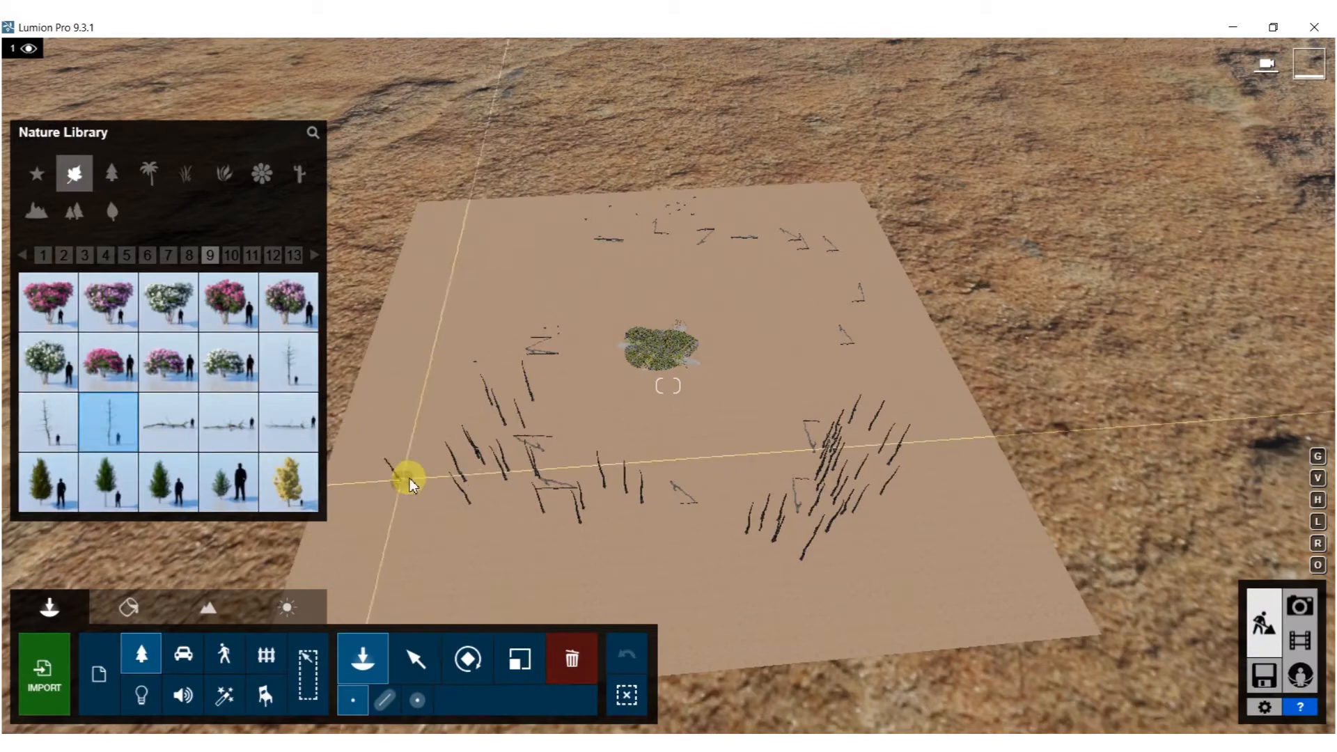
pyautogui.click(477, 434)
pyautogui.click(514, 416)
pyautogui.click(541, 427)
pyautogui.click(564, 450)
pyautogui.click(578, 459)
pyautogui.click(603, 462)
pyautogui.click(579, 434)
pyautogui.click(536, 344)
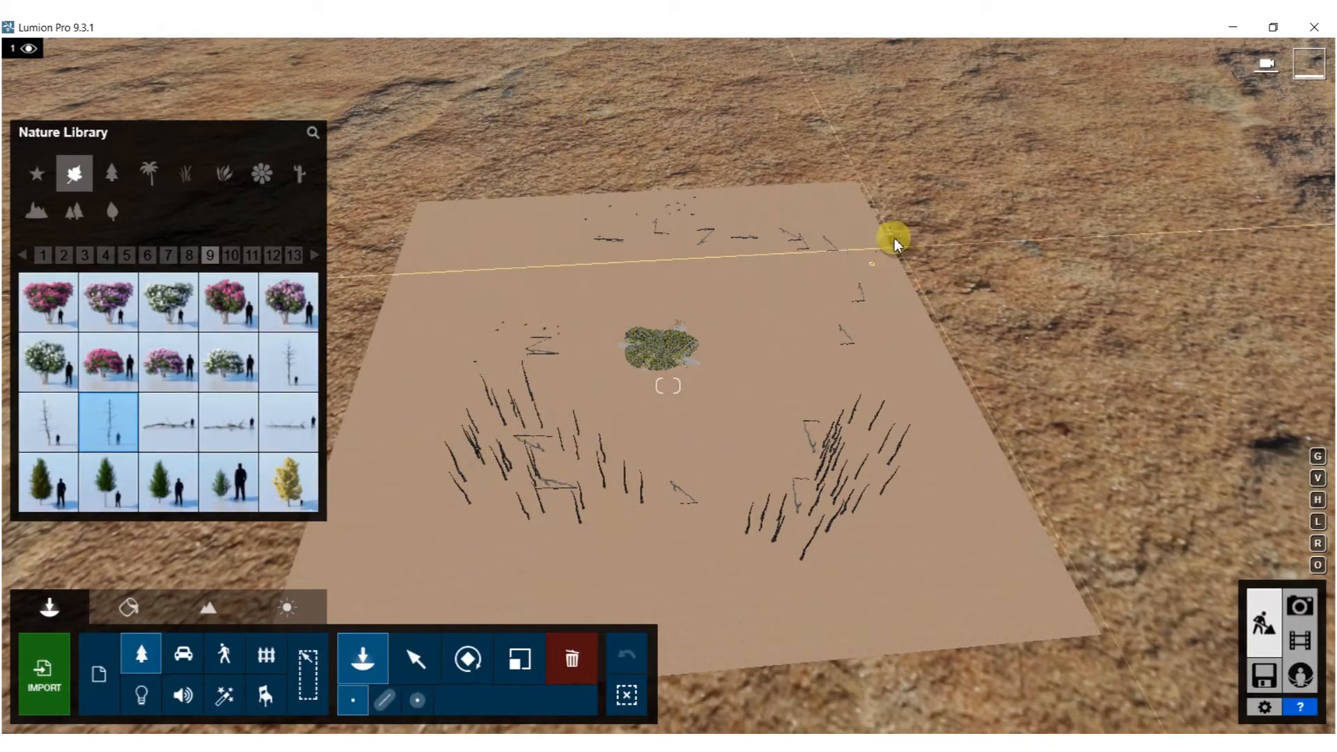
# Plant third-variant dead trees around the fallen trunks at the sparse corner of the ground and along its adjoining edge
pyautogui.click(813, 208)
pyautogui.moveTo(781, 234); pyautogui.dragTo(913, 64, button='right')
pyautogui.scroll(5, 781, 234)
pyautogui.scroll(-3, 805, 463)
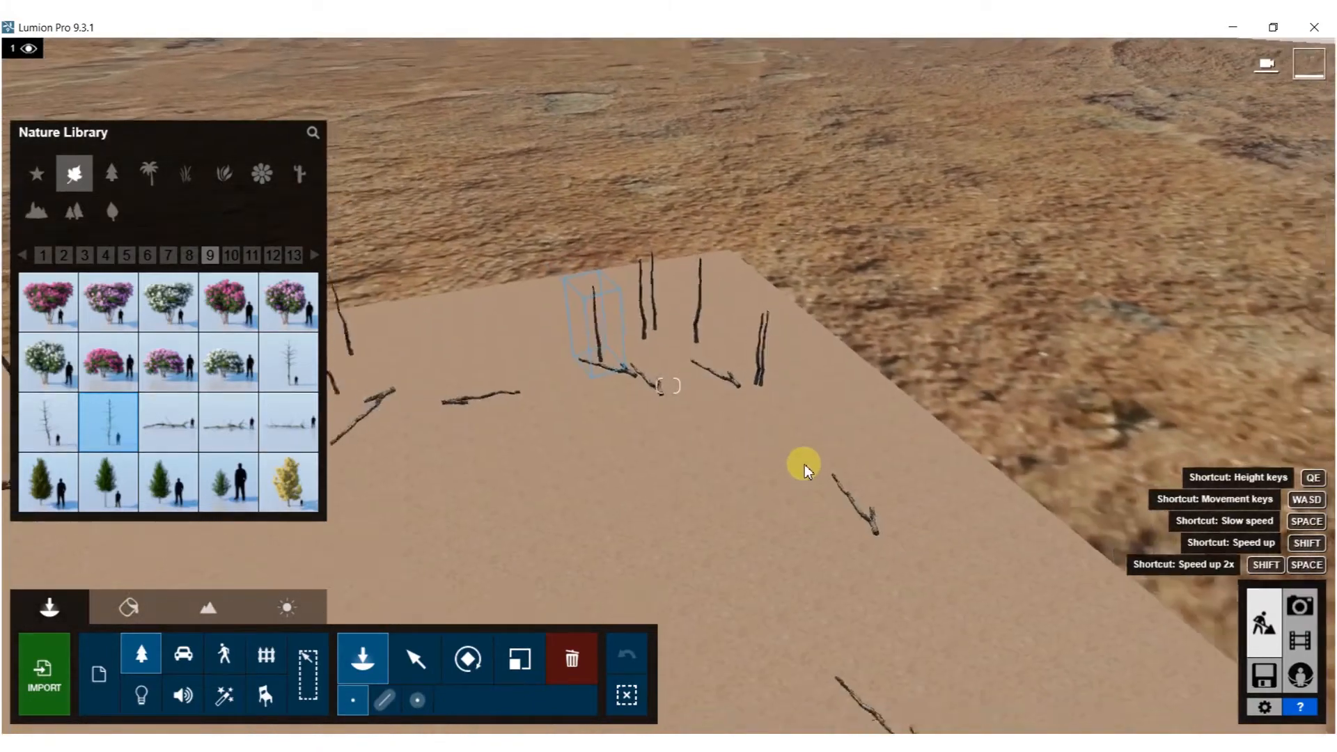
pyautogui.click(801, 556)
pyautogui.click(852, 617)
pyautogui.click(874, 475)
pyautogui.click(840, 453)
pyautogui.click(789, 418)
pyautogui.click(776, 412)
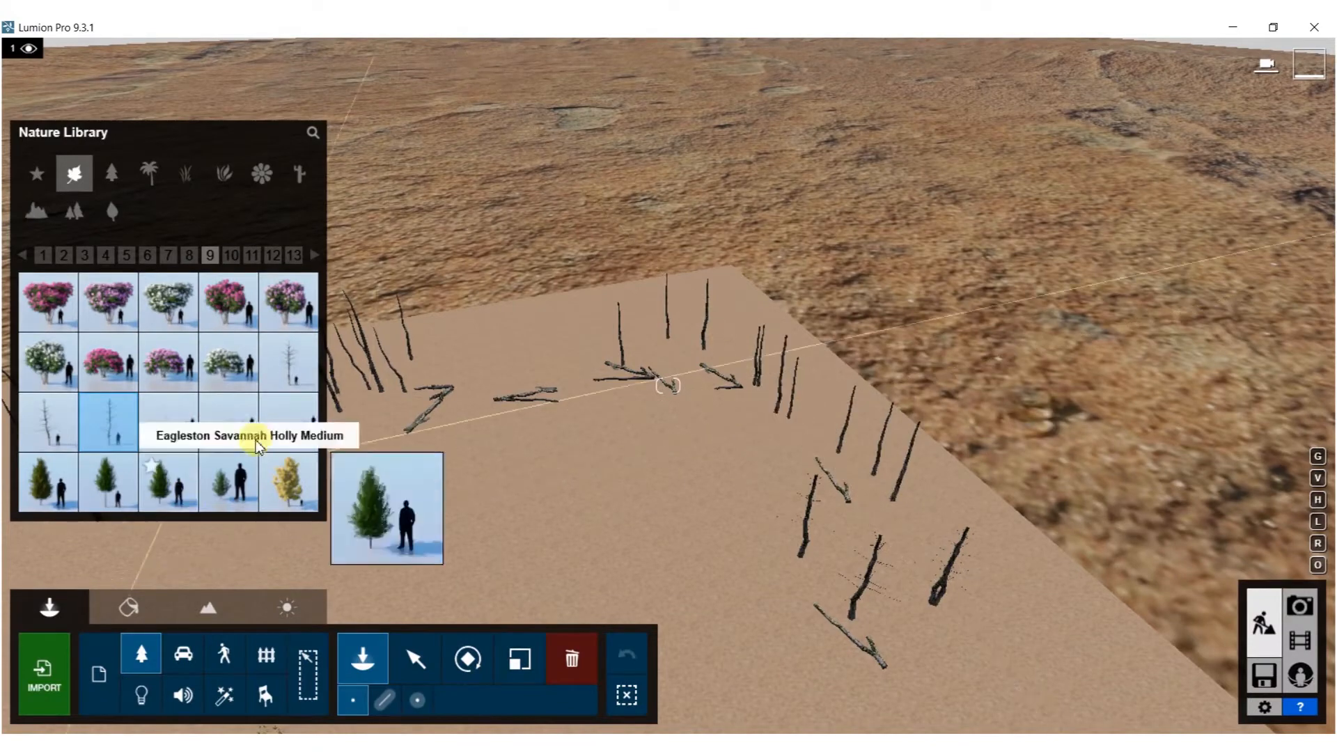
# Densify that corner's grove with dead trees of the first variant and DeadTreeV1-2 RT
pyautogui.click(288, 369)
pyautogui.click(793, 507)
pyautogui.click(837, 506)
pyautogui.click(863, 562)
pyautogui.click(663, 456)
pyautogui.click(627, 412)
pyautogui.click(594, 407)
pyautogui.click(550, 391)
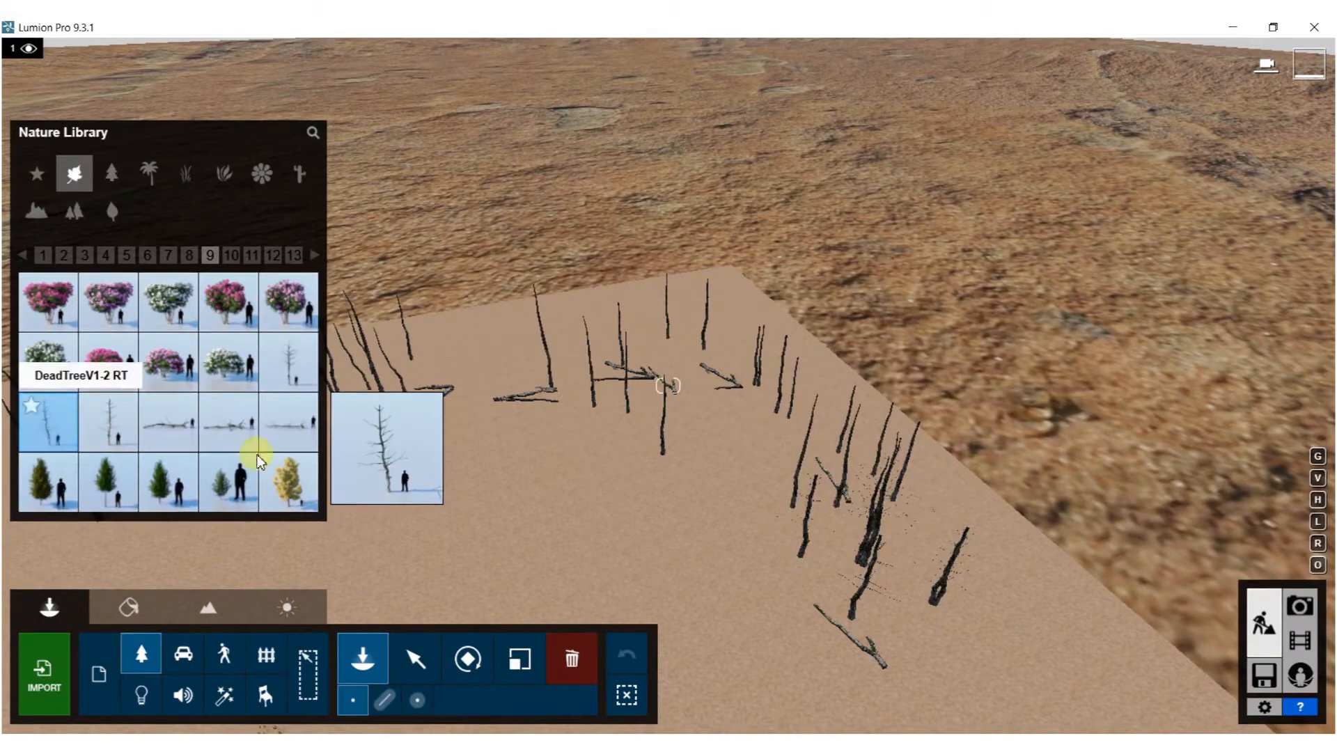
pyautogui.click(725, 504)
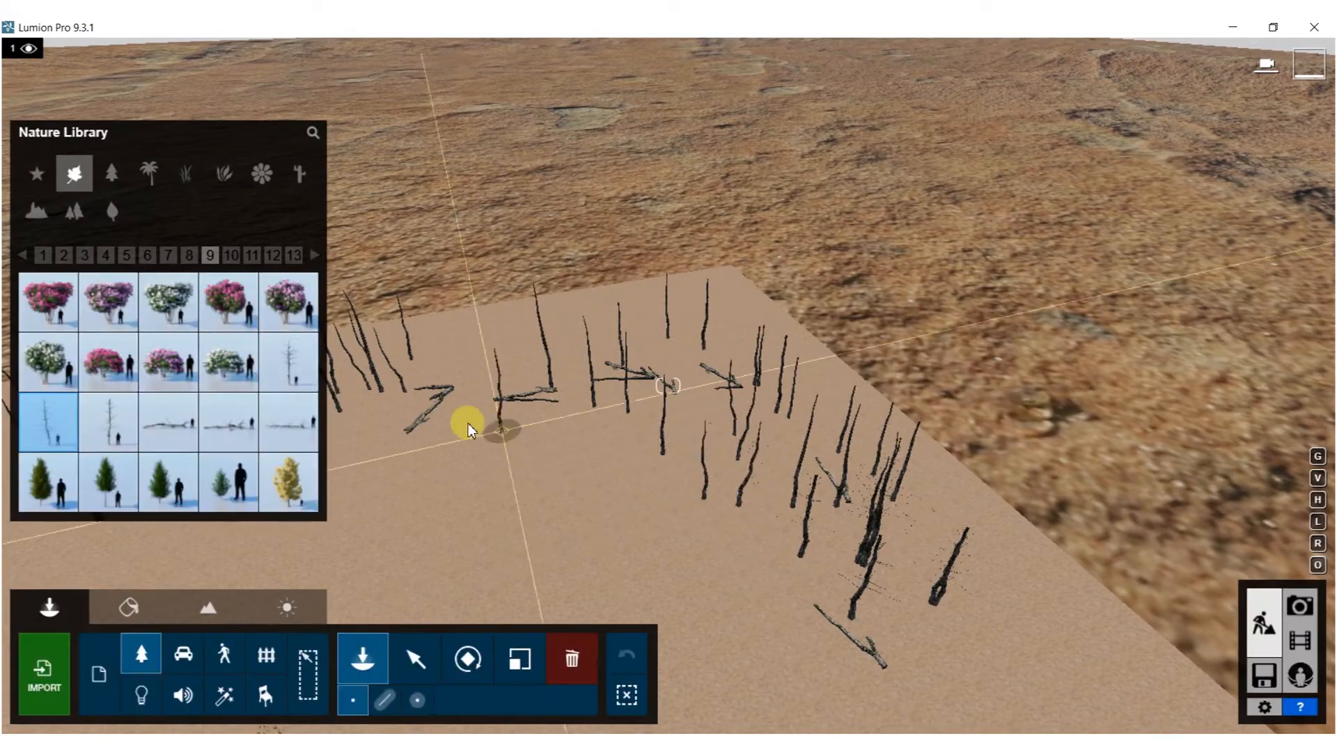
# Choose the low spreading green grass from the grass category and plant clumps beside fallen trunks in one corner grove
pyautogui.moveTo(650, 428)
pyautogui.mouseDown(button='right')
pyautogui.moveTo(613, 502)
pyautogui.moveTo(557, 488)
pyautogui.moveTo(650, 429)
pyautogui.mouseUp(button='right')
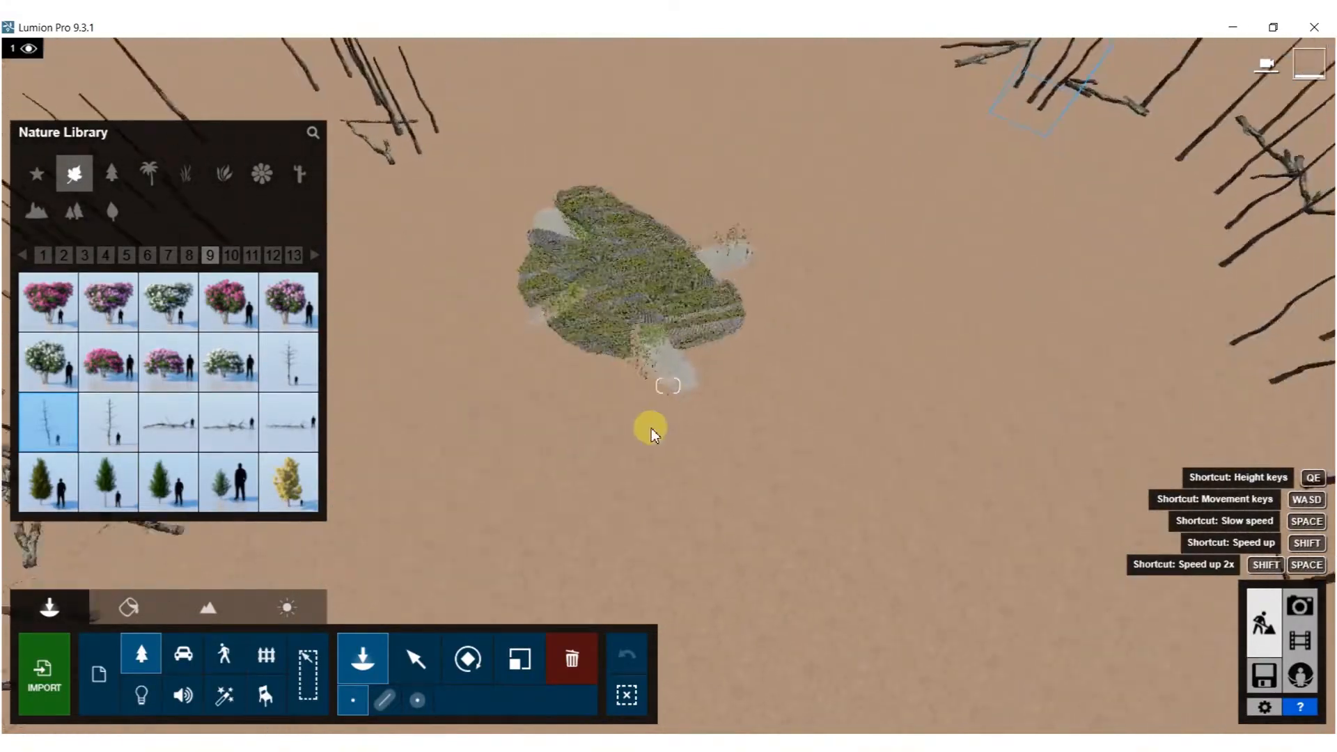
pyautogui.scroll(3, 651, 428)
pyautogui.scroll(-5, 668, 385)
pyautogui.moveTo(383, 487); pyautogui.dragTo(383, 379, button='right')
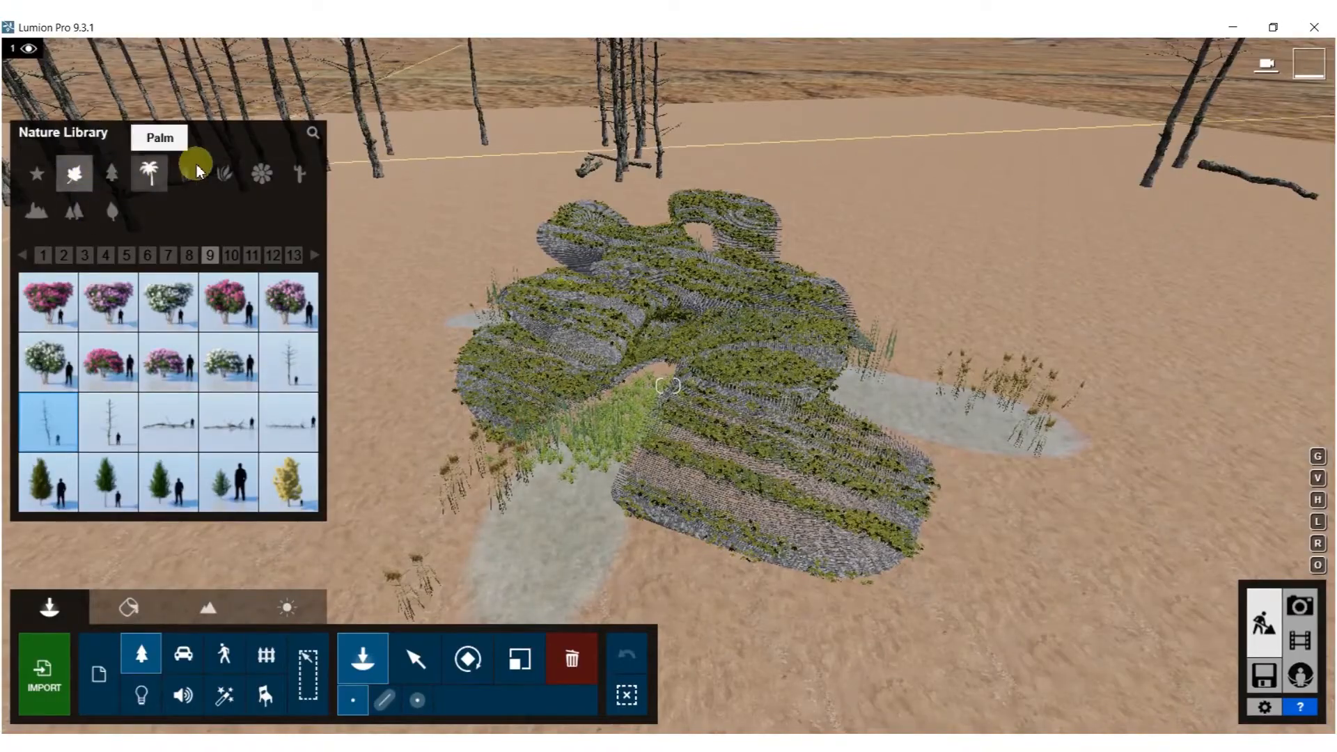
pyautogui.click(177, 173)
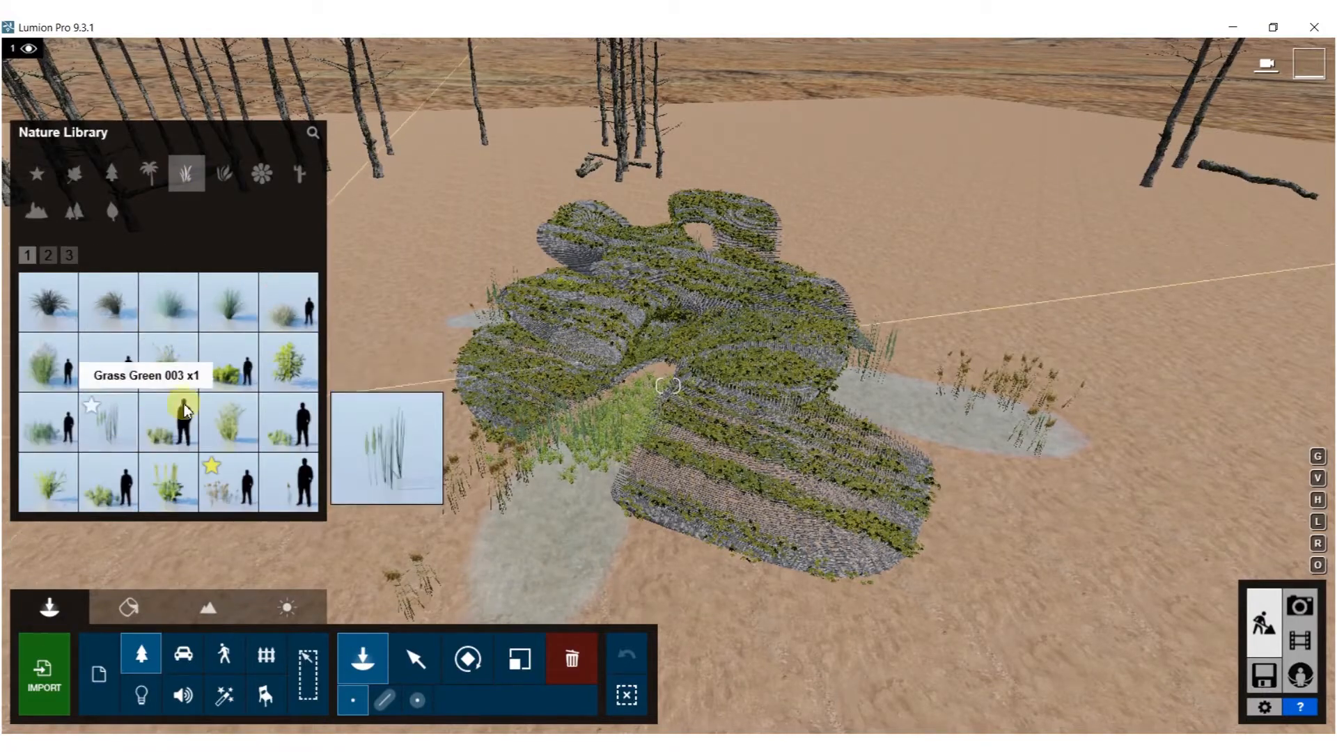
pyautogui.click(117, 380)
pyautogui.scroll(-3, 891, 435)
pyautogui.moveTo(891, 434)
pyautogui.mouseDown(button='right')
pyautogui.moveTo(864, 463)
pyautogui.moveTo(899, 459)
pyautogui.mouseUp(button='right')
pyautogui.click(861, 464)
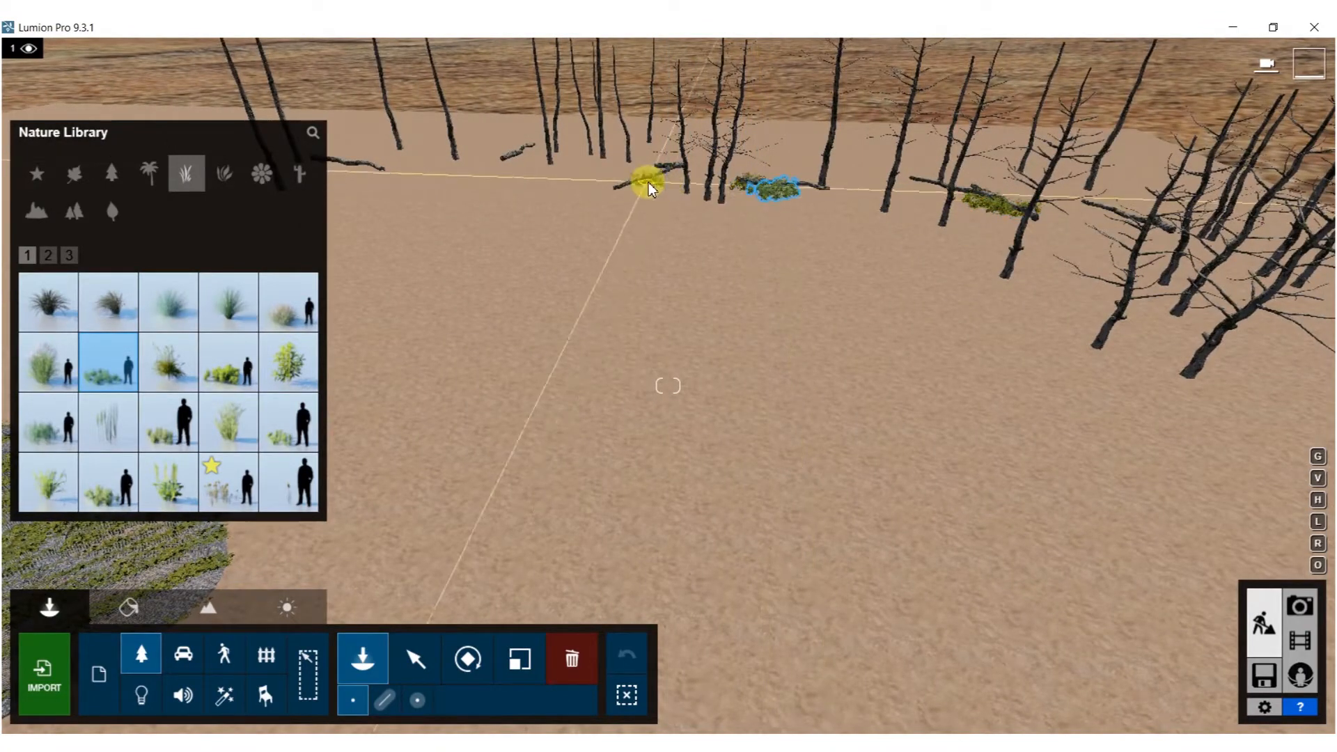
# Plant clumps of the same grass beside the fallen trunks of the small tree cluster and the neighbouring dense grove
pyautogui.moveTo(540, 230); pyautogui.dragTo(665, 212, button='right')
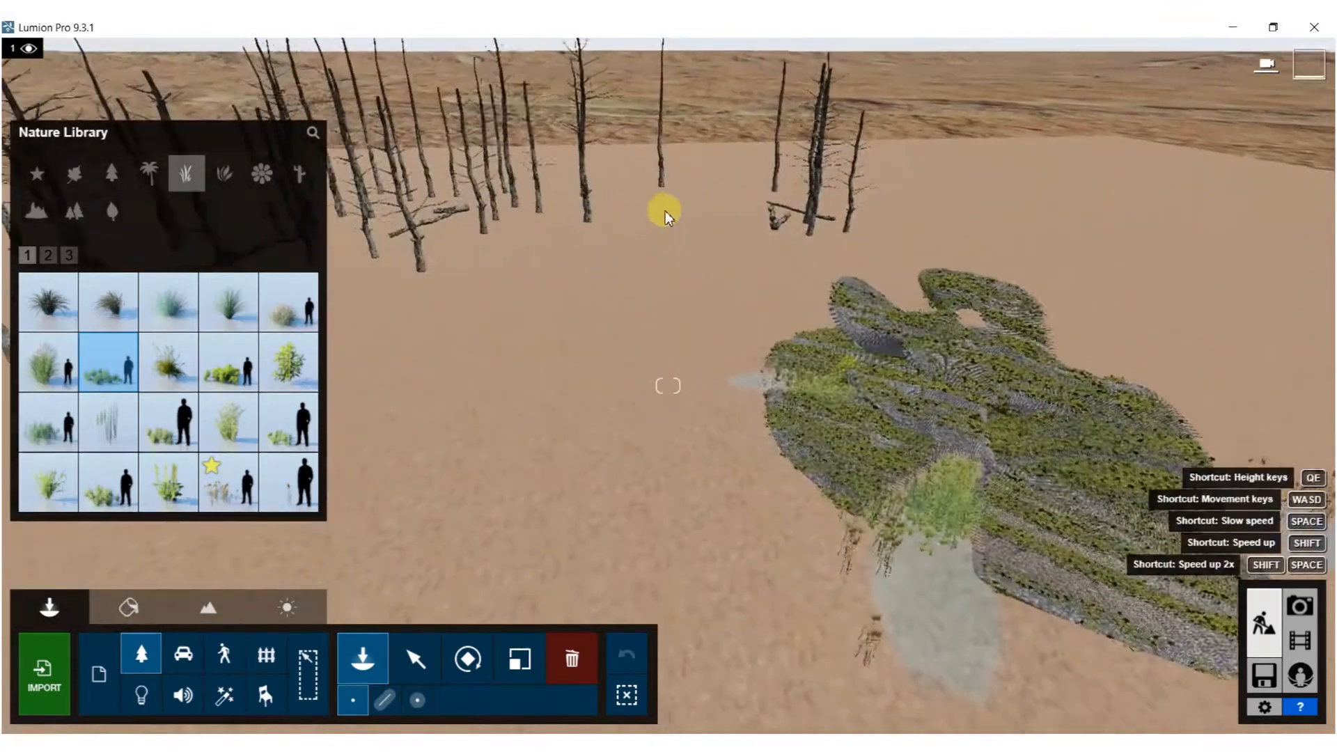
pyautogui.click(751, 224)
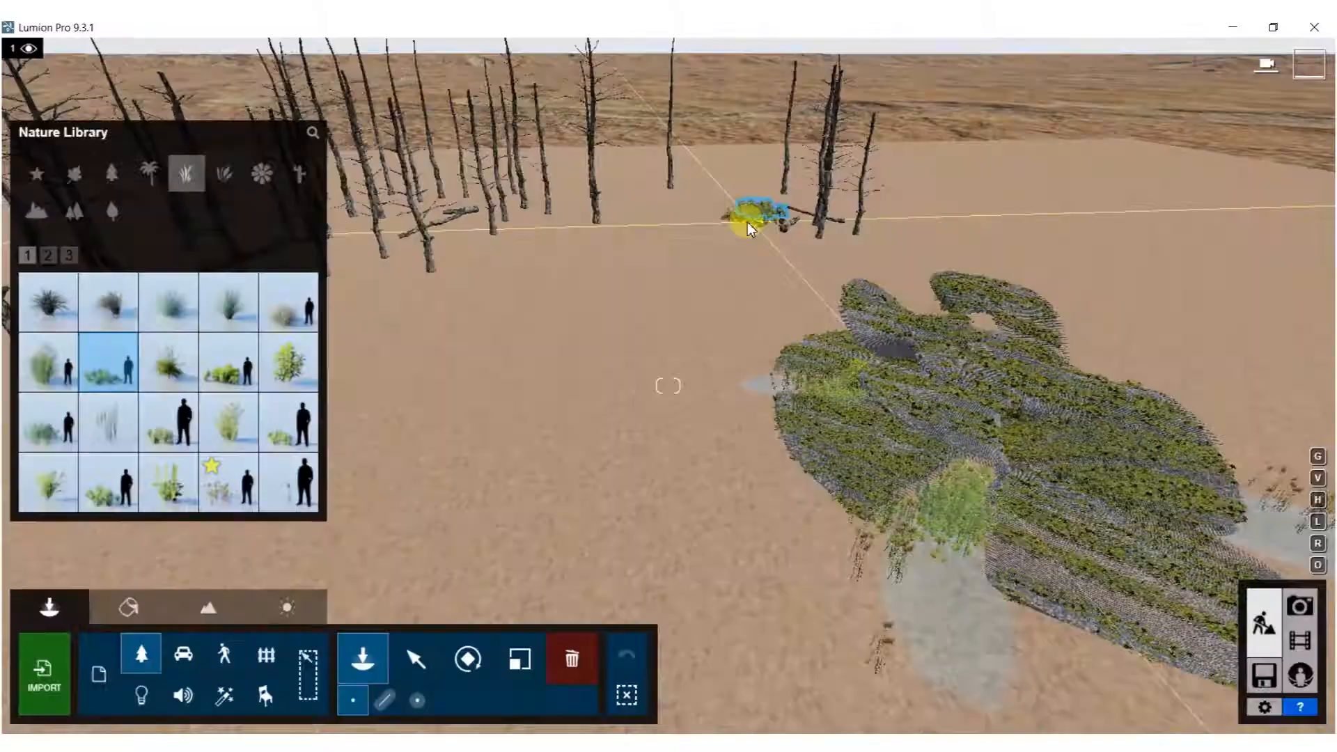
pyautogui.moveTo(405, 243); pyautogui.dragTo(412, 244, button='right')
pyautogui.click(603, 274)
pyautogui.click(575, 289)
# Continue the low grass around the lone fallen trunk and the fallen branches of the remaining corner grove
pyautogui.moveTo(597, 352); pyautogui.dragTo(779, 338, button='right')
pyautogui.click(762, 332)
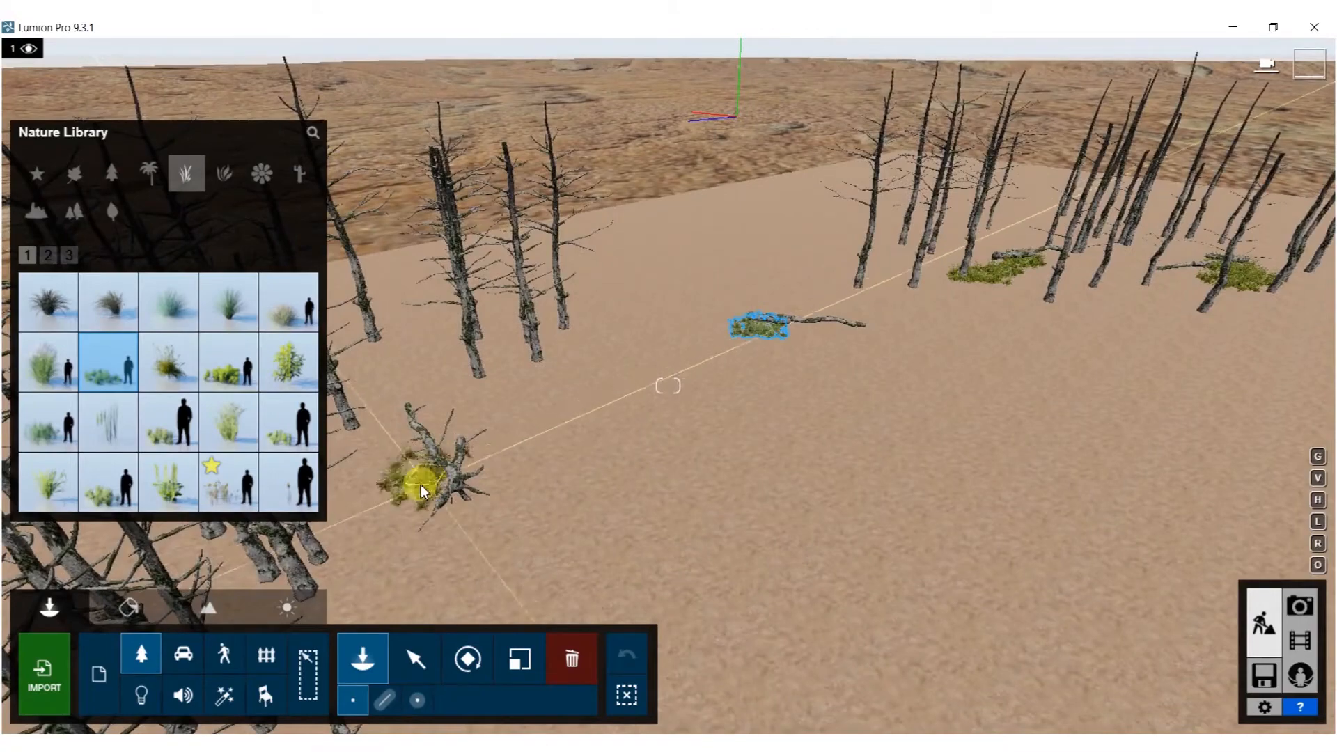
pyautogui.click(389, 464)
pyautogui.moveTo(379, 452); pyautogui.dragTo(620, 392, button='right')
pyautogui.click(623, 390)
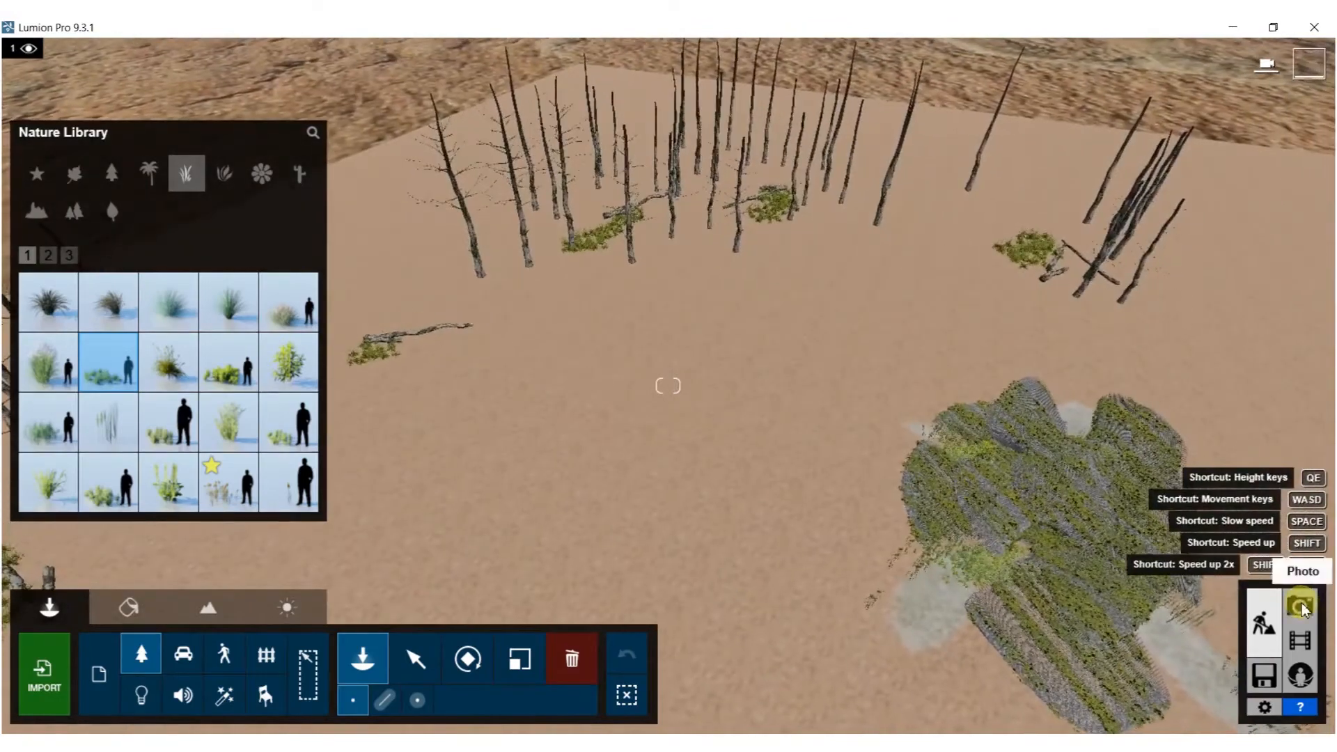
# Switch to photo mode and aim the camera at the pavilion from a low viewpoint beside the water
pyautogui.click(1304, 529)
pyautogui.moveTo(613, 433); pyautogui.dragTo(738, 390, button='right')
pyautogui.press('w')
pyautogui.press('s')
pyautogui.moveTo(829, 271); pyautogui.dragTo(766, 188, button='right')
pyautogui.press('w')
pyautogui.press('w')
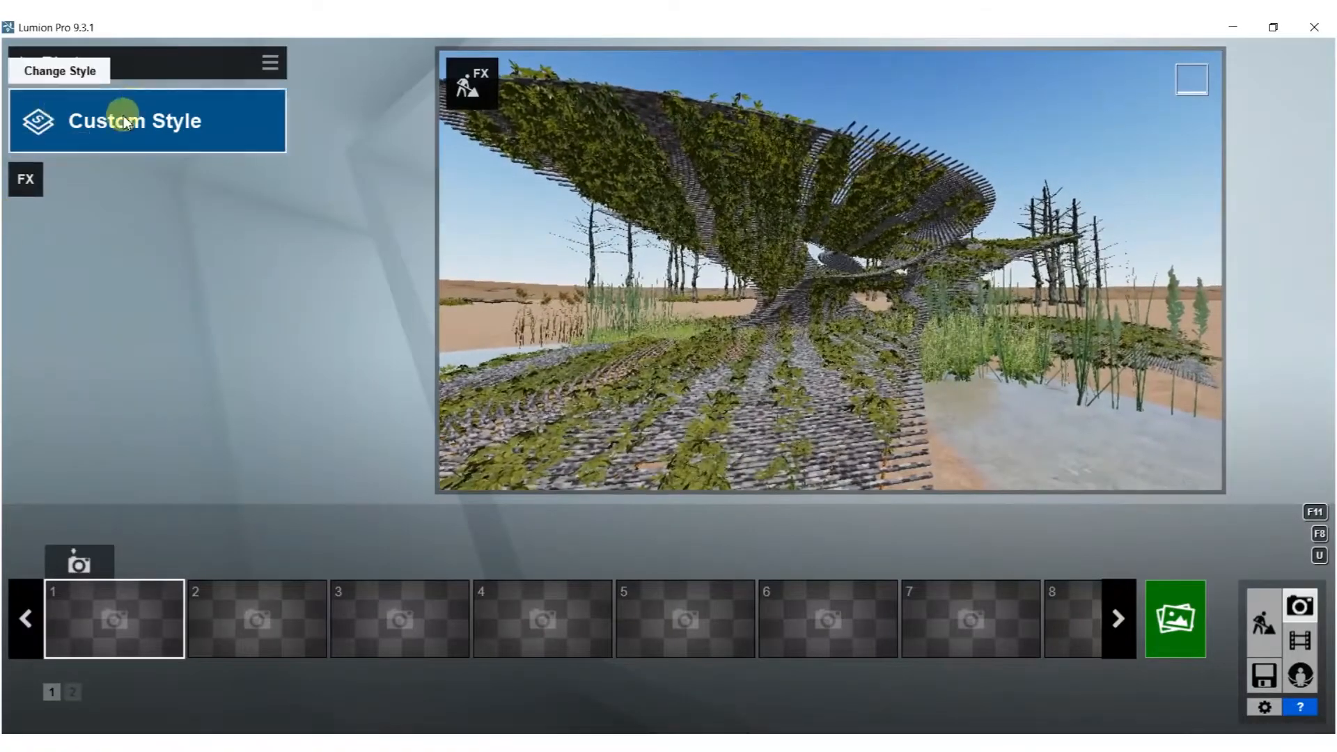
# Apply the Realistic style to the photo and add the 2-Point Perspective effect
pyautogui.click(133, 111)
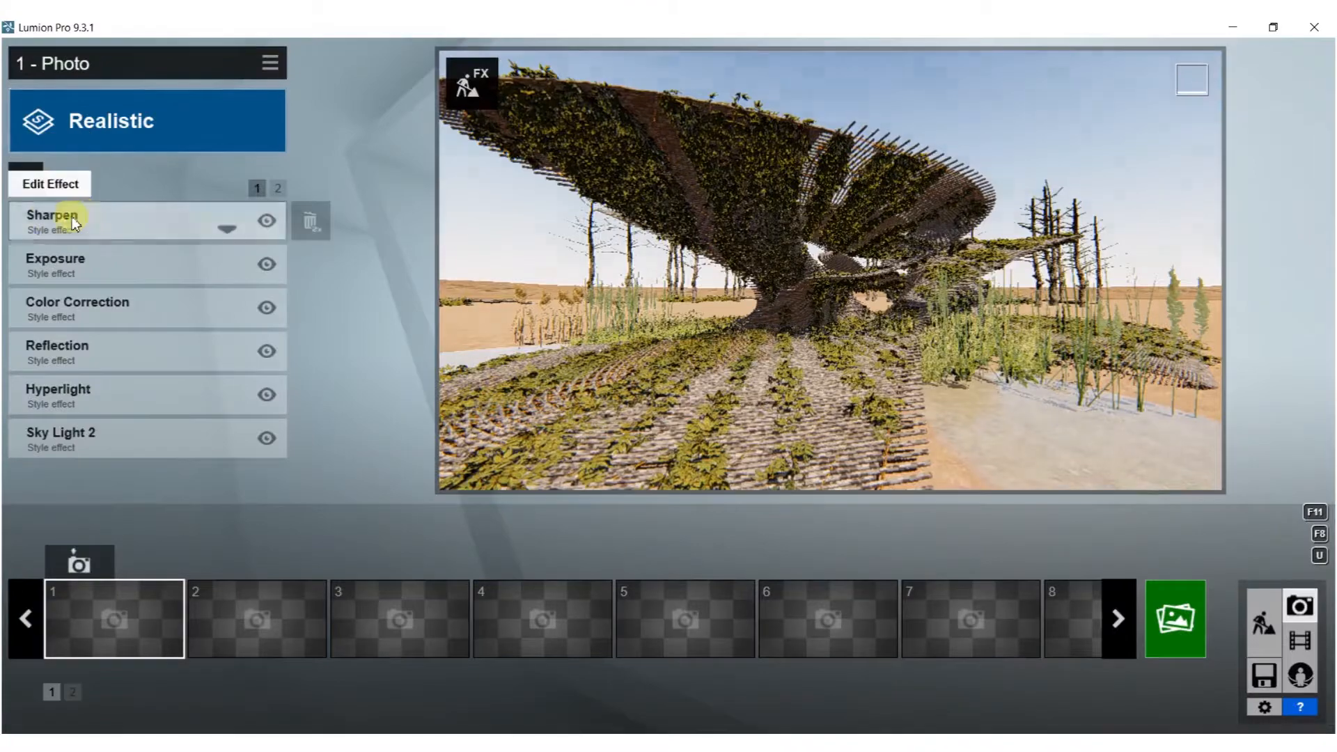
pyautogui.click(32, 178)
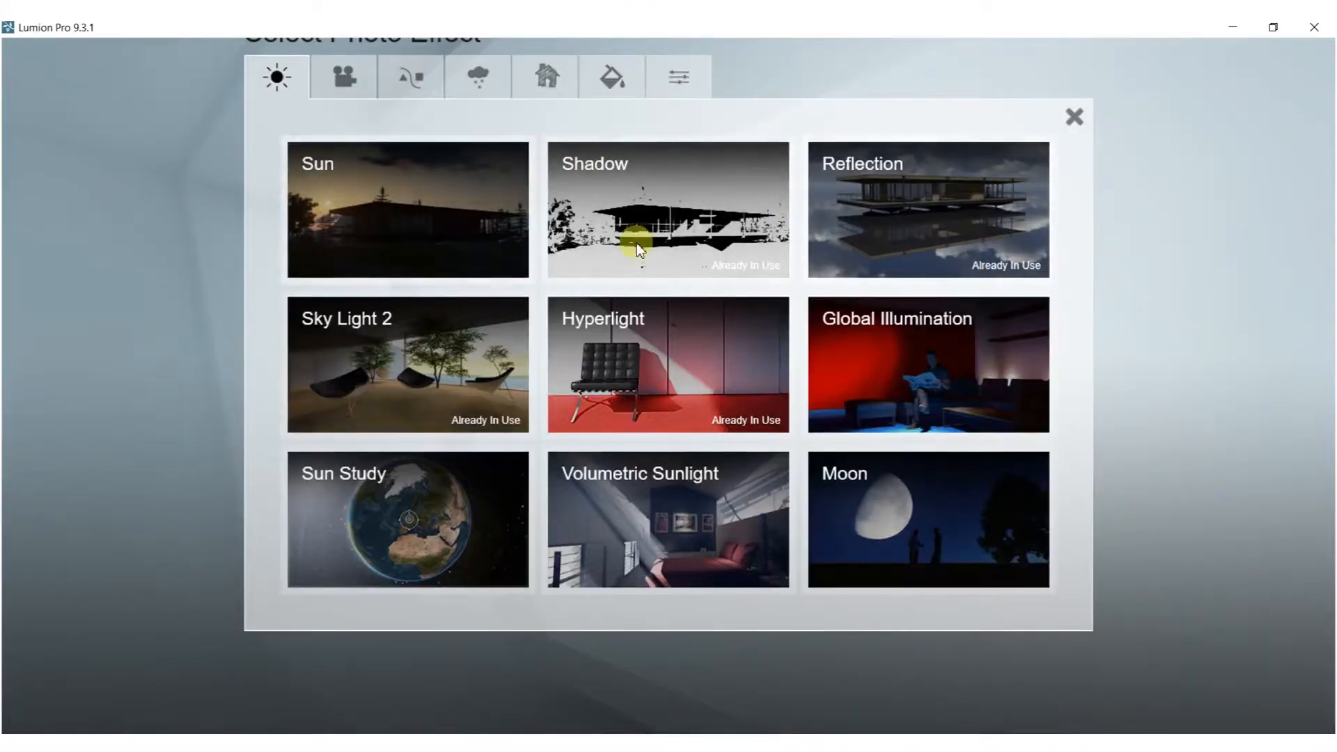
pyautogui.click(359, 69)
pyautogui.click(889, 182)
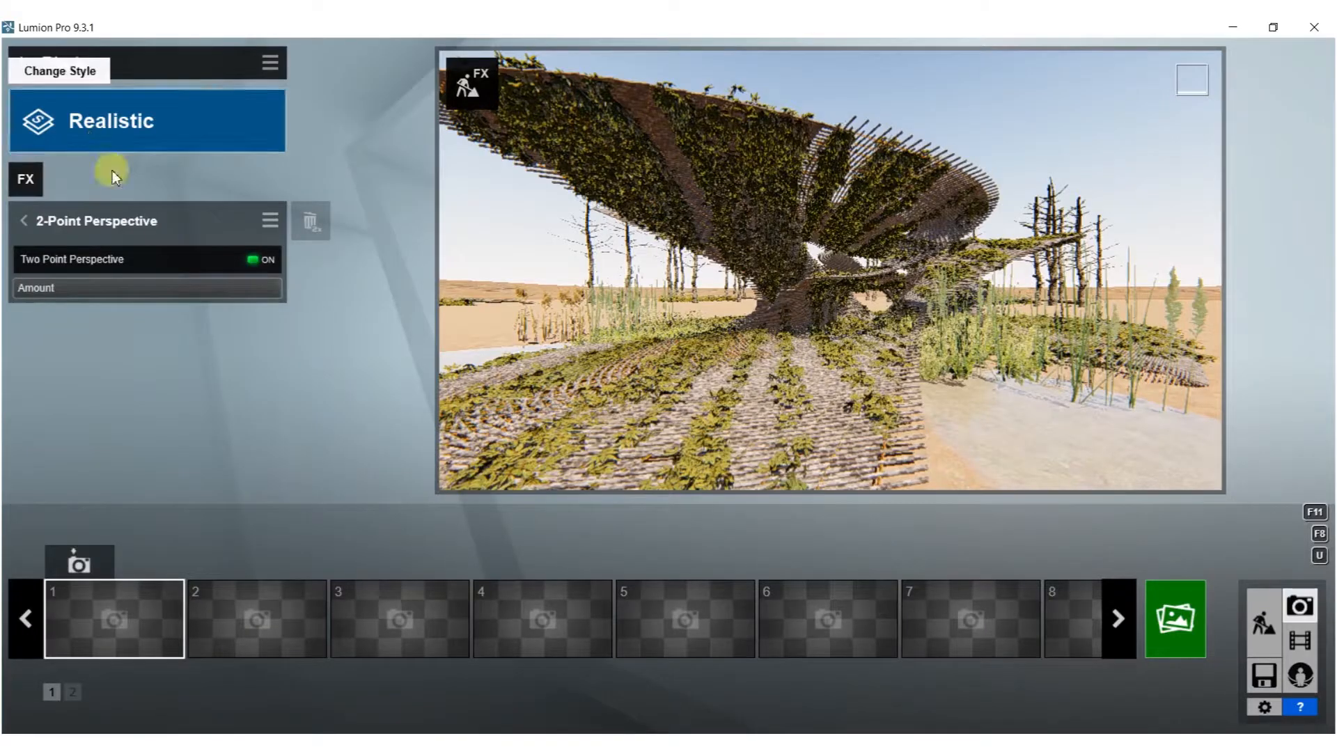
# Add the Sun effect to the photo and reframe the camera to show the whole canopy
pyautogui.click(28, 183)
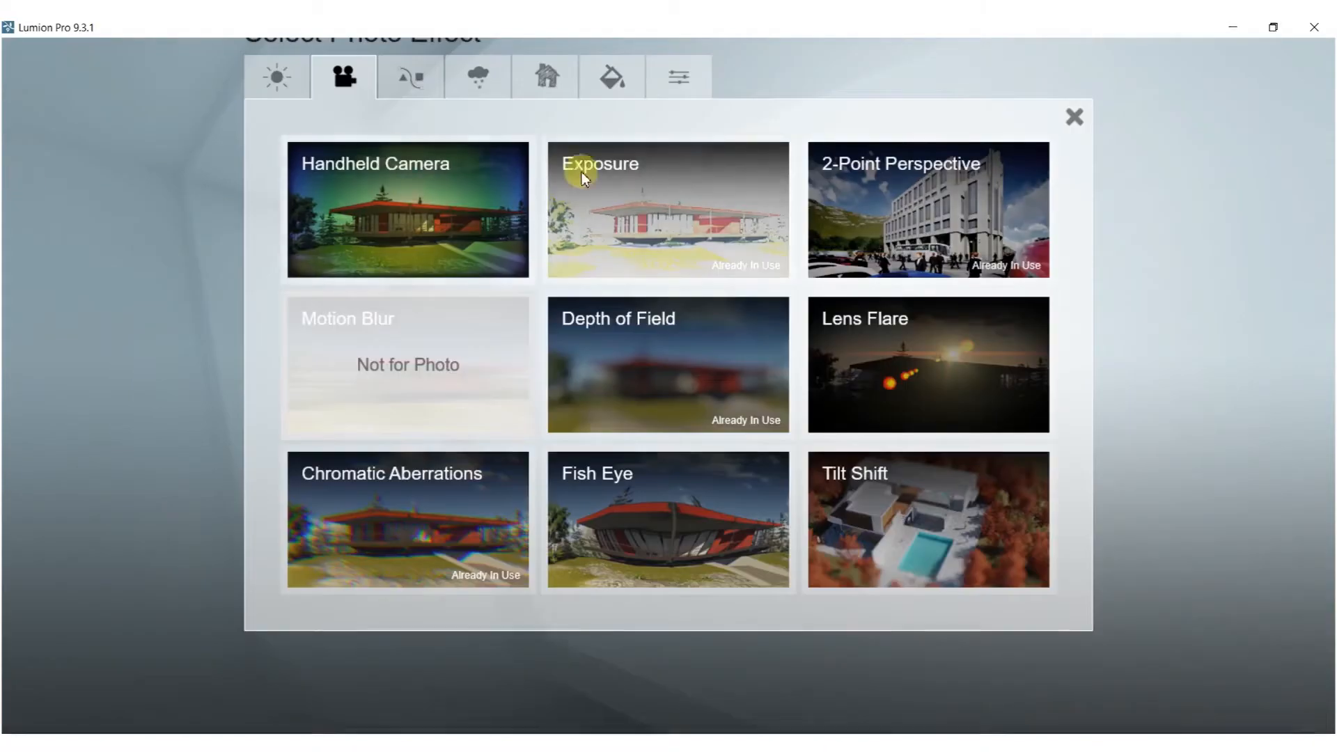
pyautogui.click(271, 89)
pyautogui.click(341, 150)
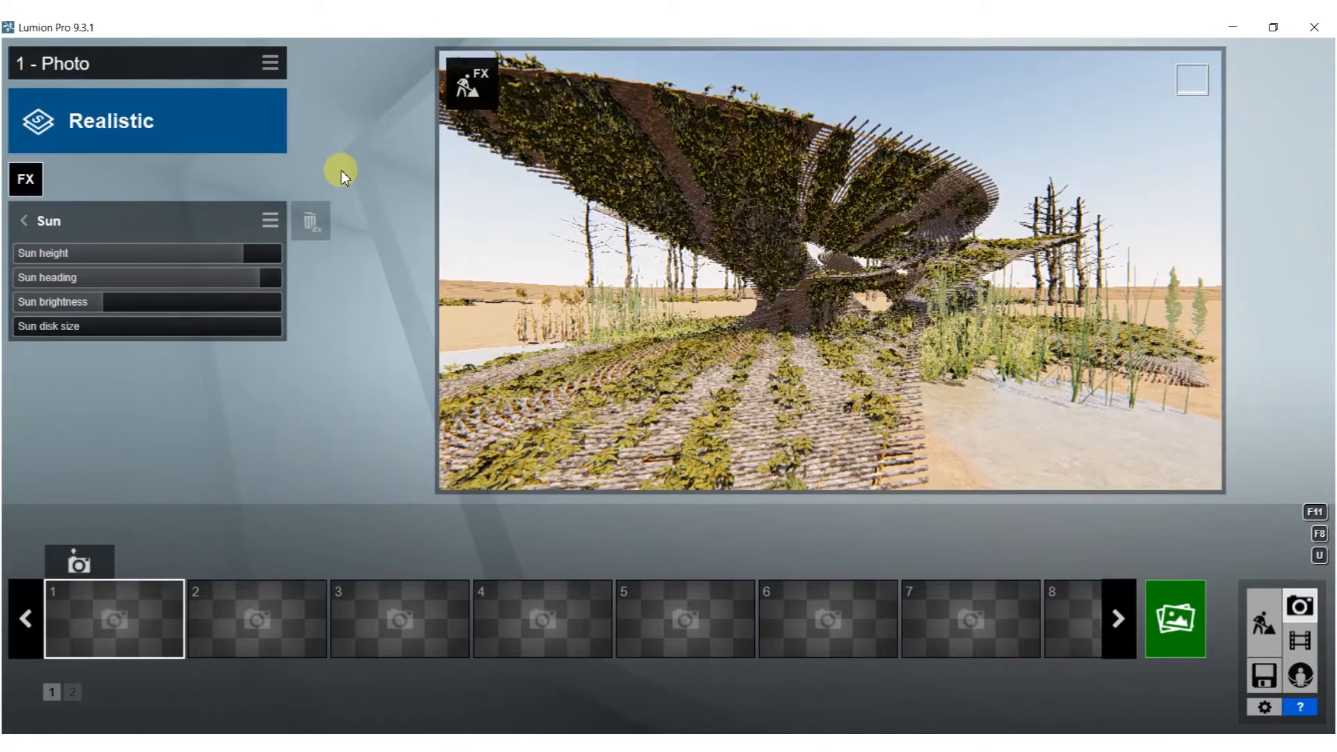
pyautogui.moveTo(832, 270); pyautogui.dragTo(859, 248, button='right')
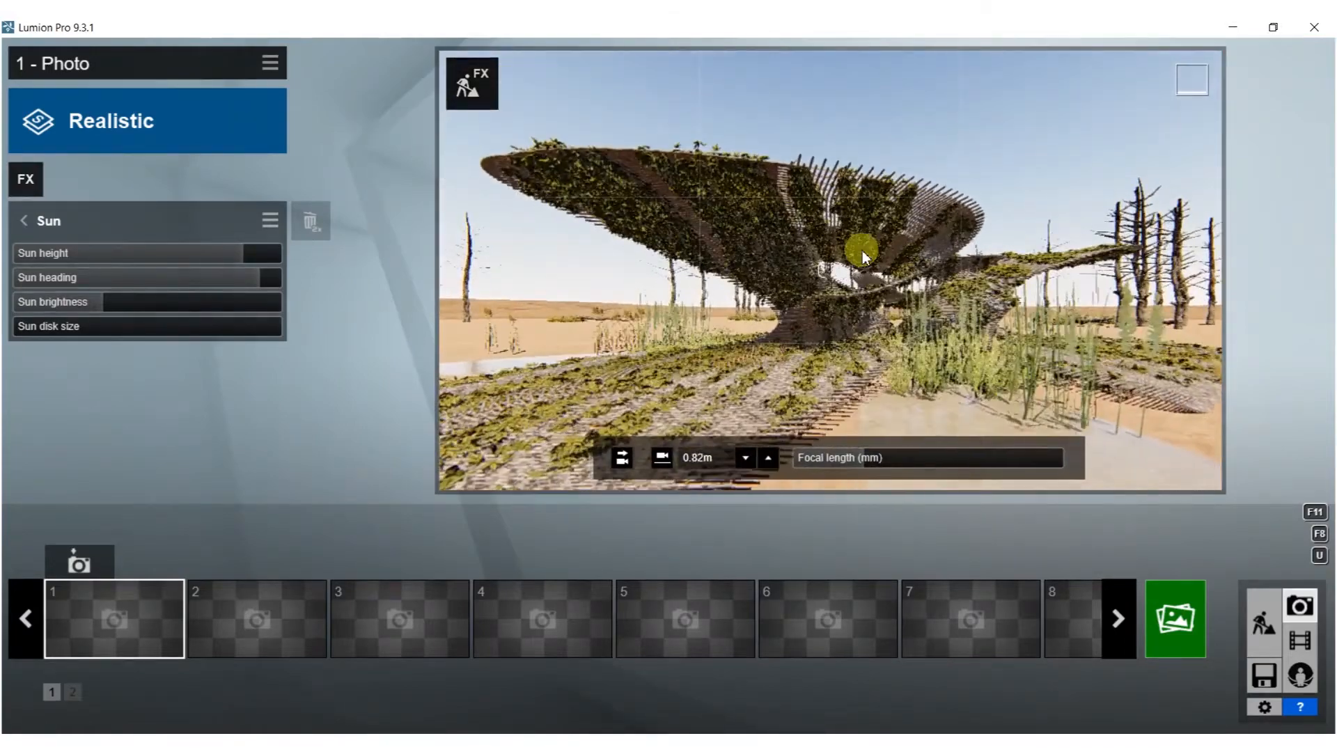
# Try the Real Skies effect on the photo and remove it from the effect list
pyautogui.click(14, 188)
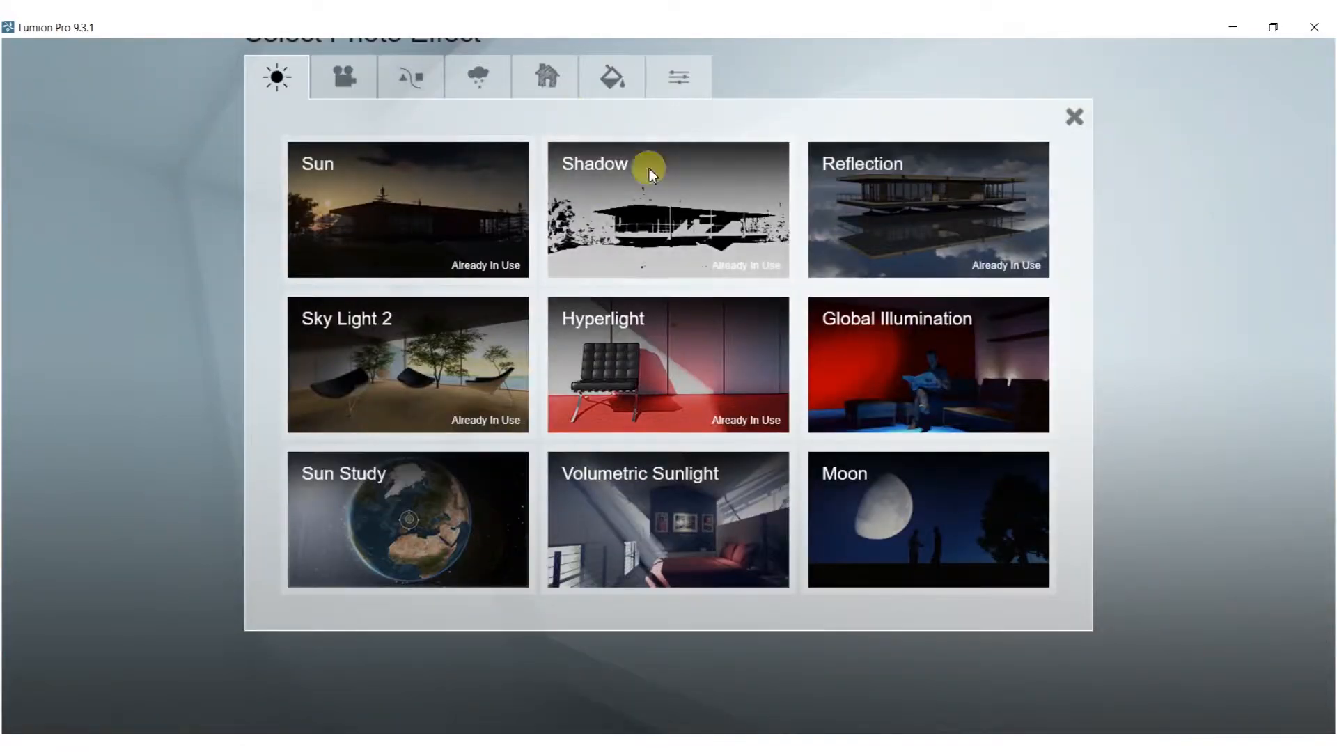
pyautogui.click(465, 78)
pyautogui.click(337, 213)
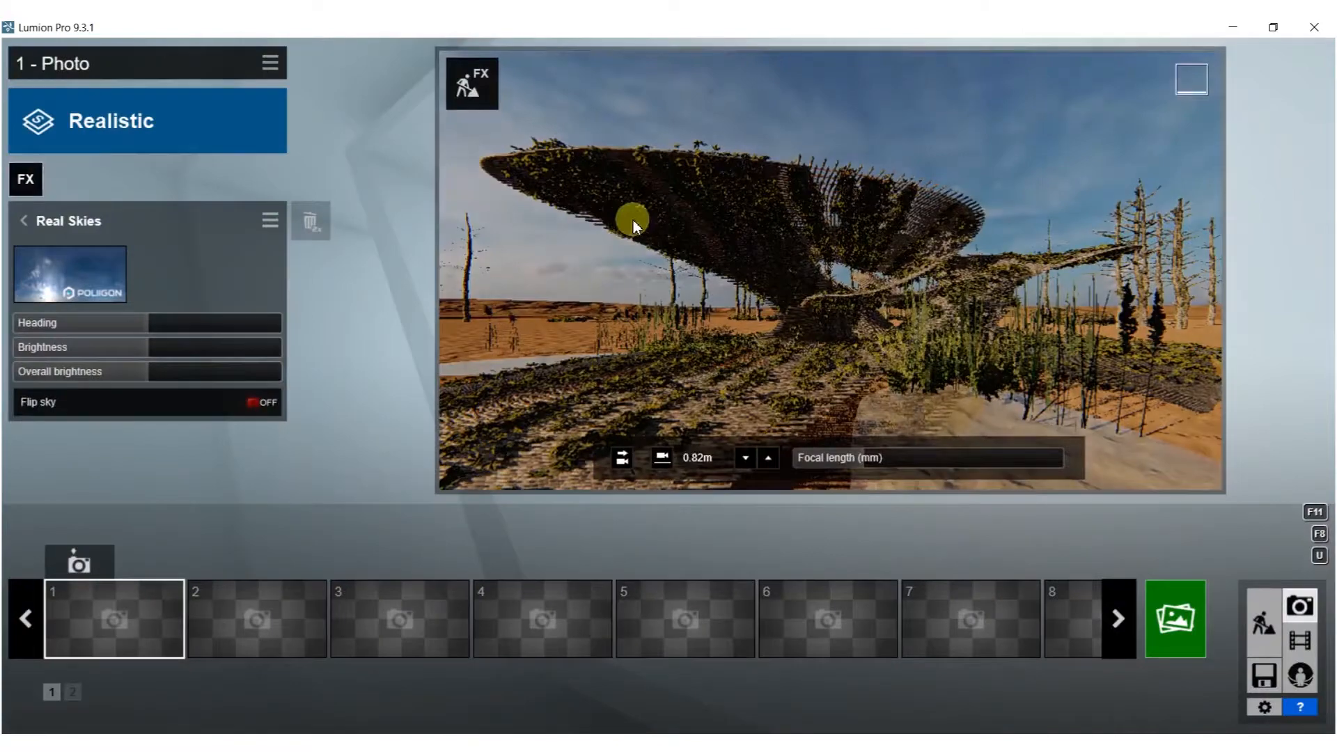
pyautogui.doubleClick(301, 221)
# Add the Sky and Clouds effect with master cloud amount about 0.8 and high clouds about 0.6, and adjust the low clouds
pyautogui.click(30, 186)
pyautogui.click(755, 208)
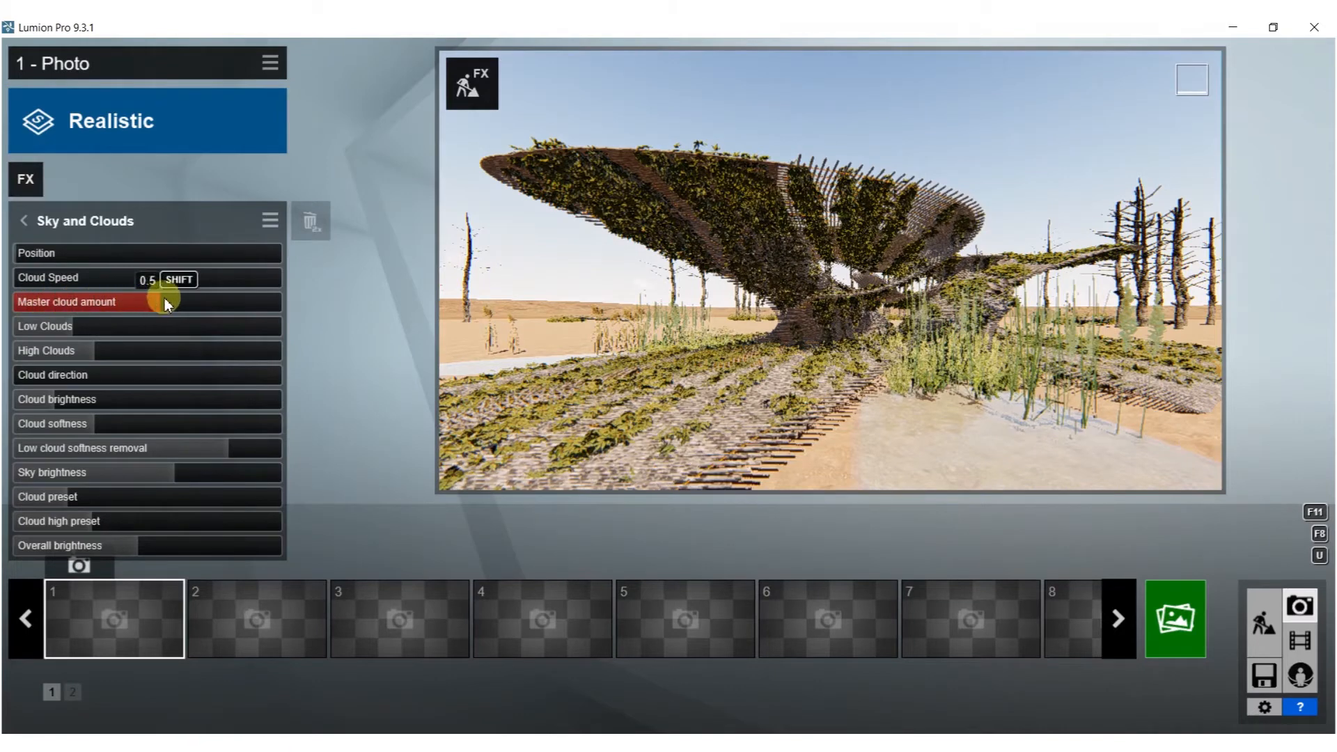
pyautogui.moveTo(231, 283)
pyautogui.mouseDown()
pyautogui.moveTo(203, 280)
pyautogui.moveTo(225, 283)
pyautogui.mouseUp()
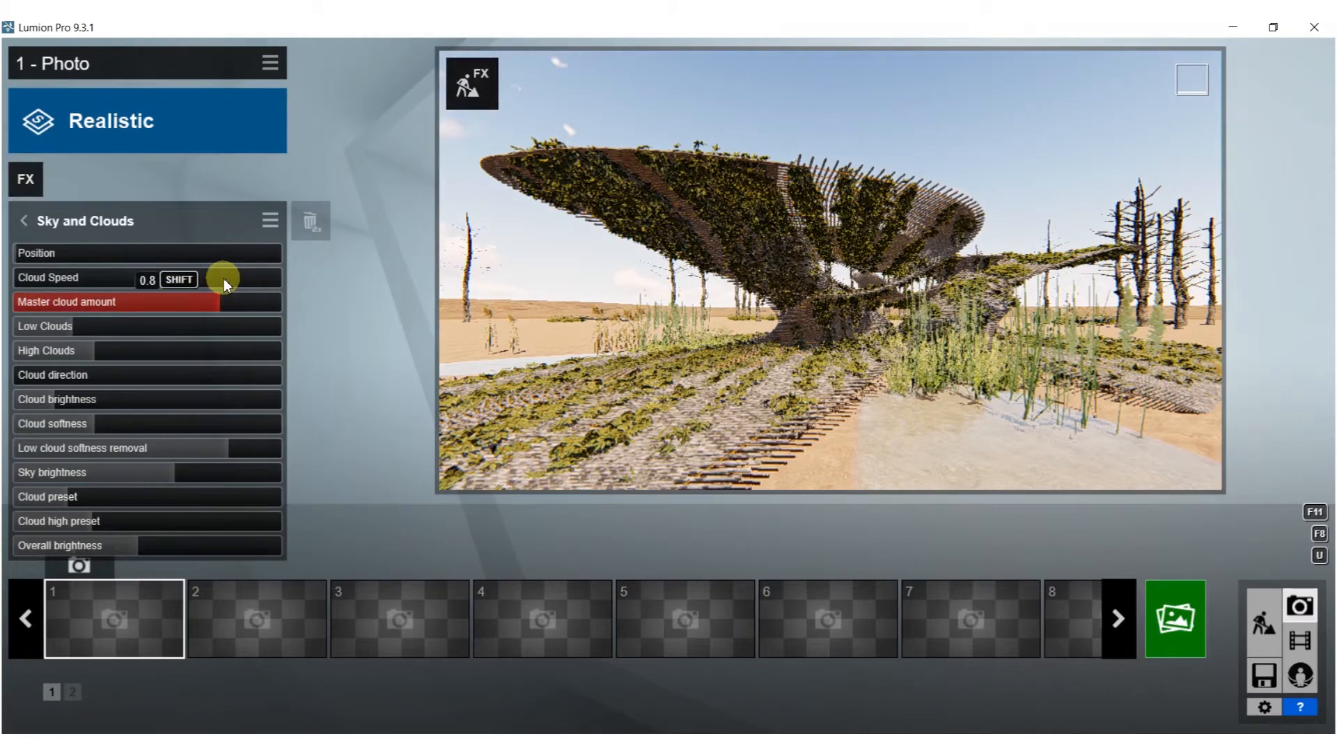
pyautogui.moveTo(71, 327); pyautogui.dragTo(52, 327)
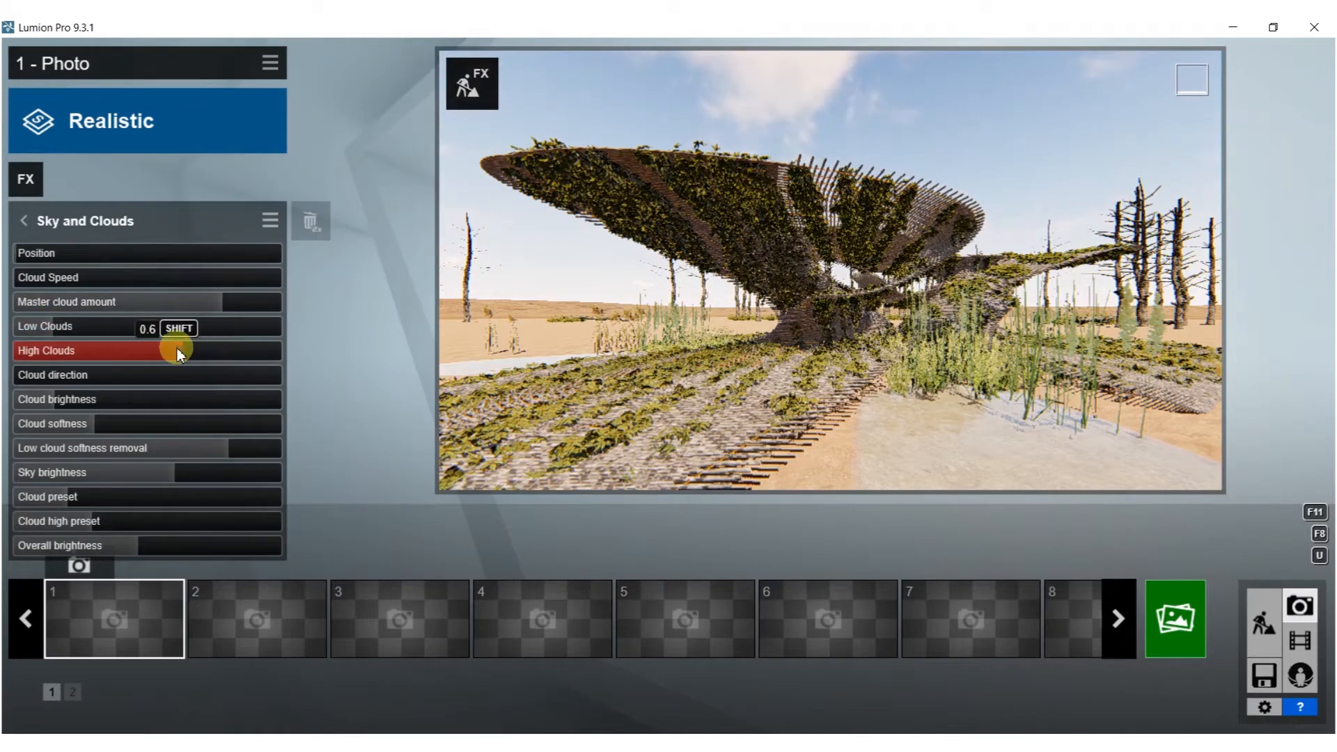
pyautogui.moveTo(57, 326); pyautogui.dragTo(74, 327)
# Move the photo camera around the pavilion to a low frontal view with the opening centred and reeds alongside
pyautogui.press('w')
pyautogui.press('d')
pyautogui.moveTo(600, 325); pyautogui.dragTo(627, 345, button='right')
pyautogui.press('a')
pyautogui.press('s')
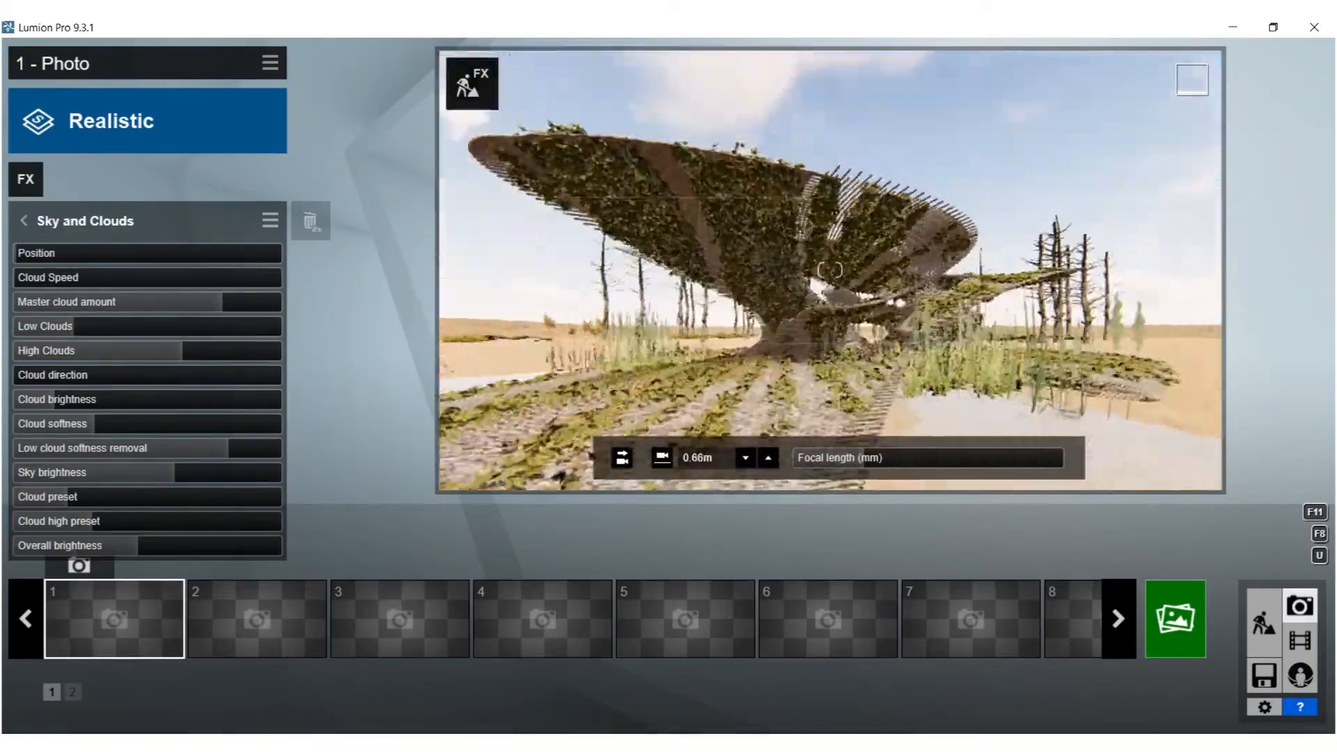
pyautogui.press('a')
pyautogui.press('w')
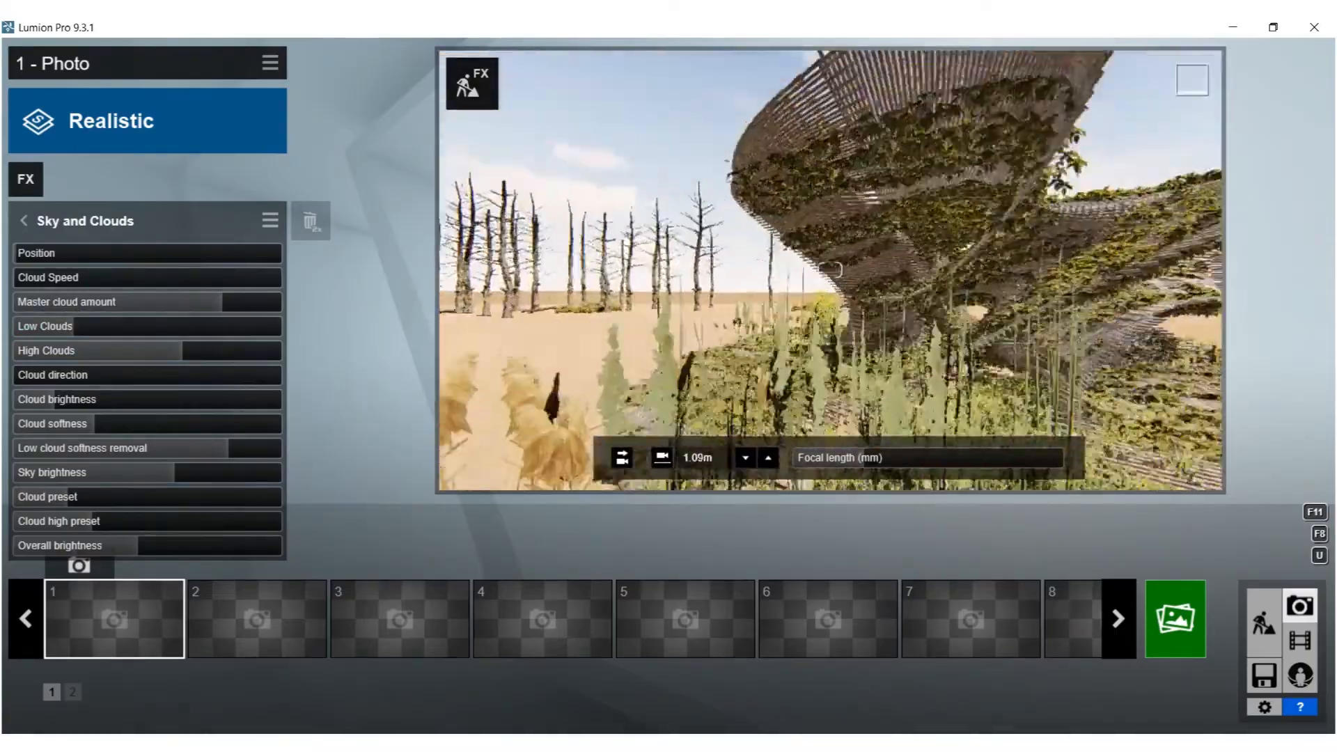
pyautogui.press('d')
pyautogui.press('s')
pyautogui.press('d')
pyautogui.moveTo(766, 351); pyautogui.dragTo(812, 492, button='right')
pyautogui.press('w')
pyautogui.press('a')
pyautogui.press('s')
pyautogui.moveTo(791, 418); pyautogui.dragTo(791, 365, button='right')
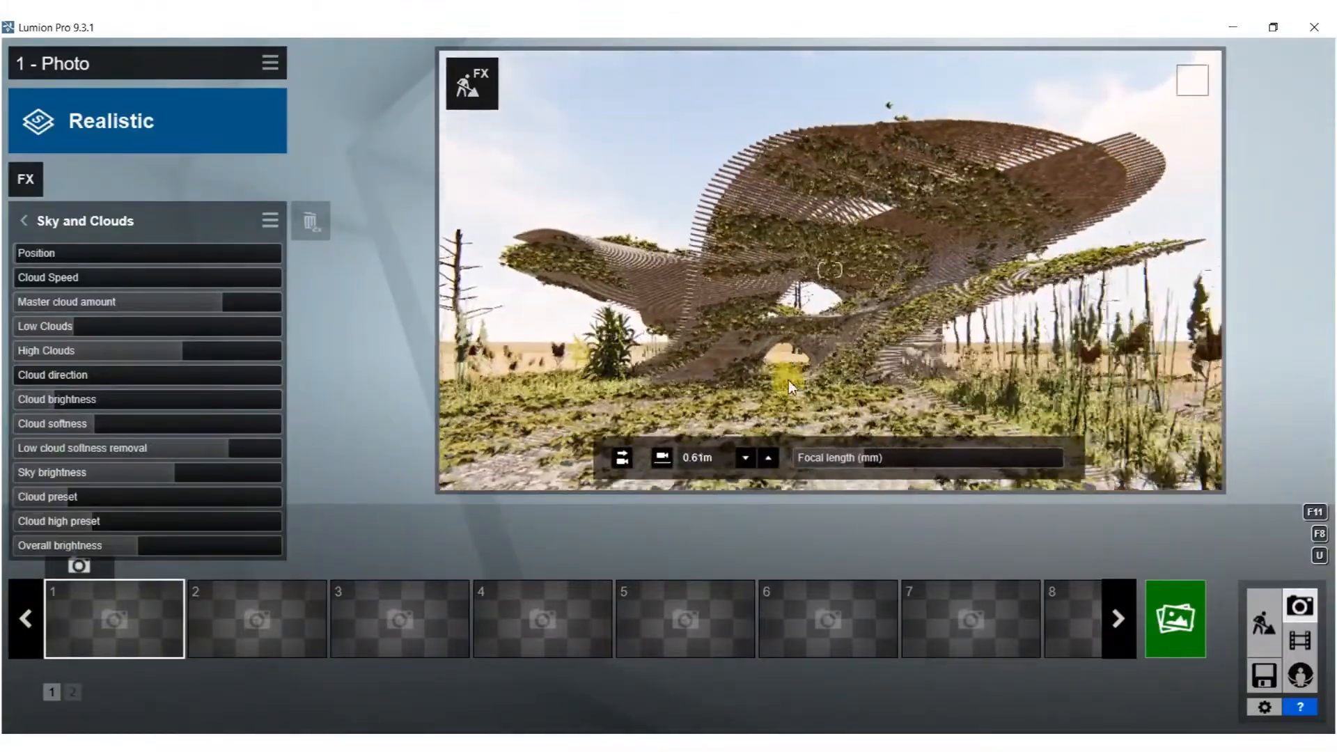
# Set the camera's focal length to about 22.6 mm and back away from the pavilion
pyautogui.moveTo(853, 461); pyautogui.dragTo(890, 458)
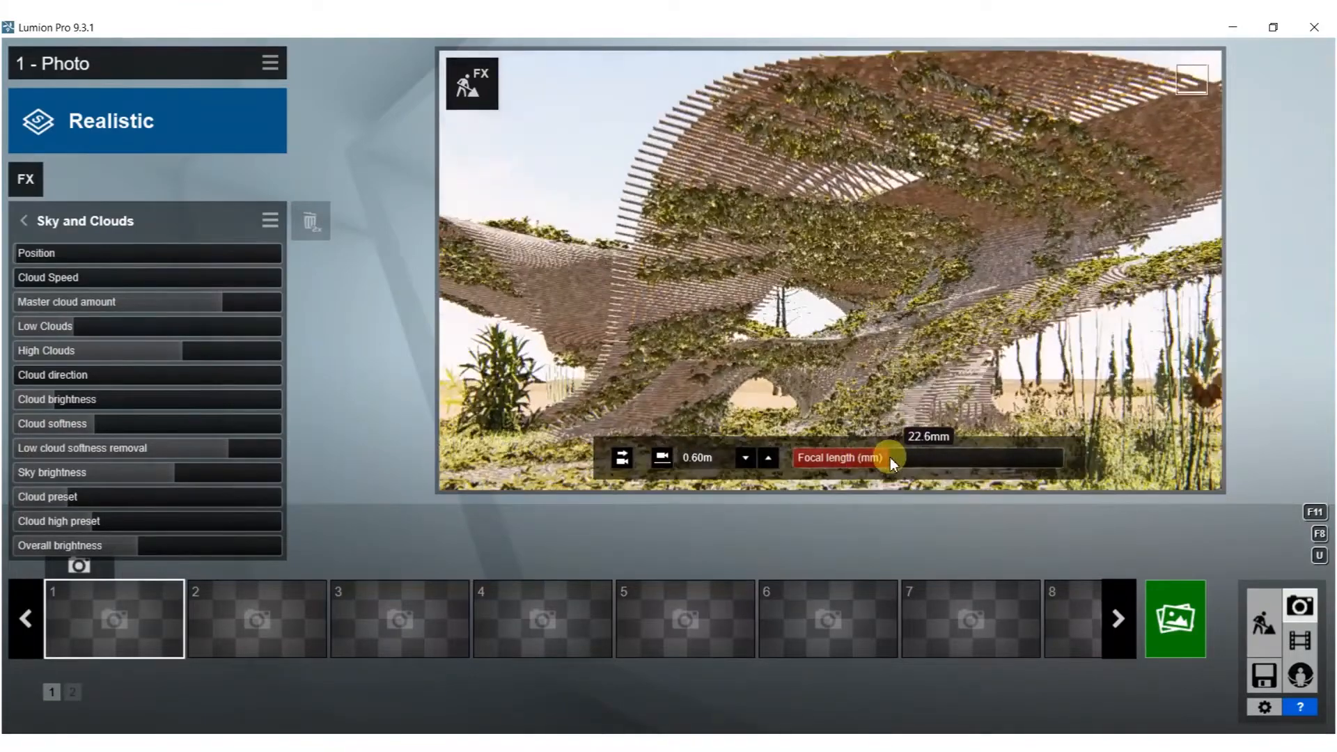
pyautogui.press('s')
pyautogui.moveTo(830, 270); pyautogui.dragTo(830, 314, button='right')
pyautogui.press('s')
# Lower the camera to about 0.41 m, frame the whole pavilion with the sky, and store the view in photo slot 1
pyautogui.moveTo(889, 364); pyautogui.dragTo(885, 214, button='right')
pyautogui.press('q')
pyautogui.press('q')
pyautogui.press('s')
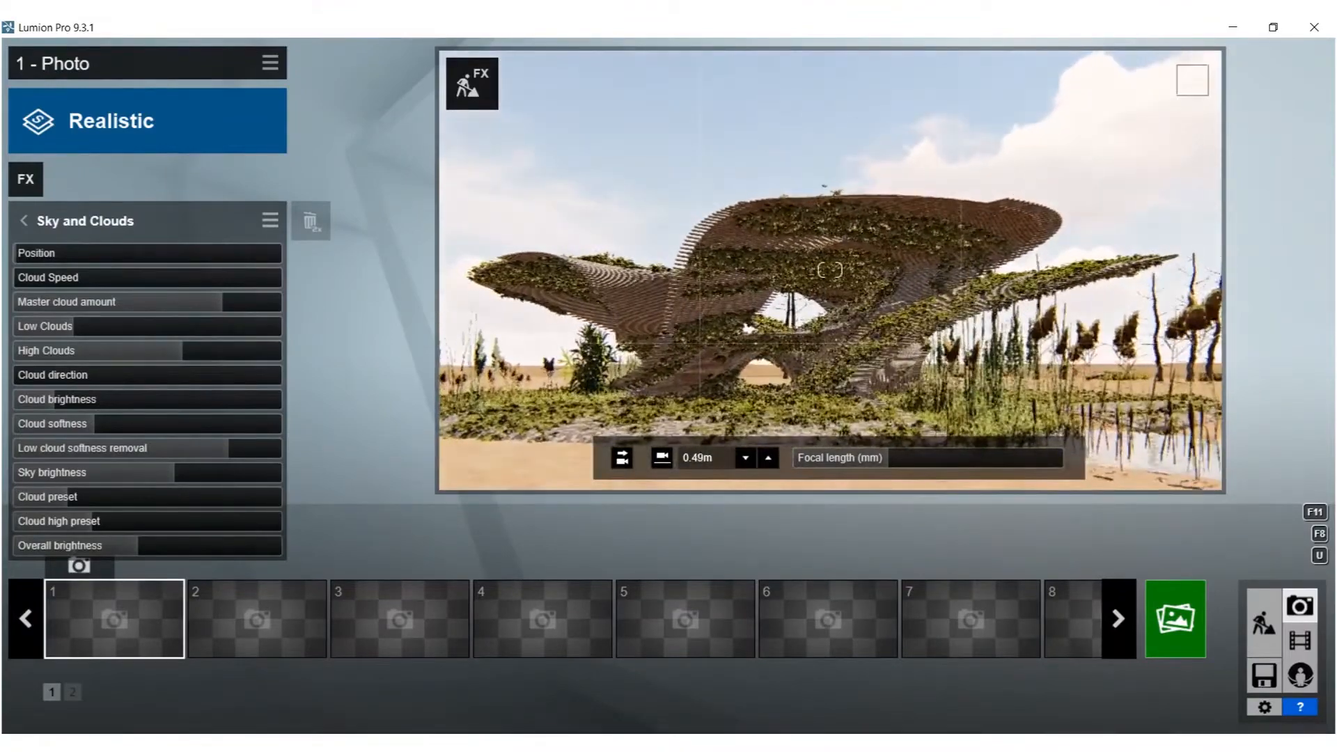
pyautogui.press('a')
pyautogui.moveTo(881, 222); pyautogui.dragTo(871, 256, button='middle')
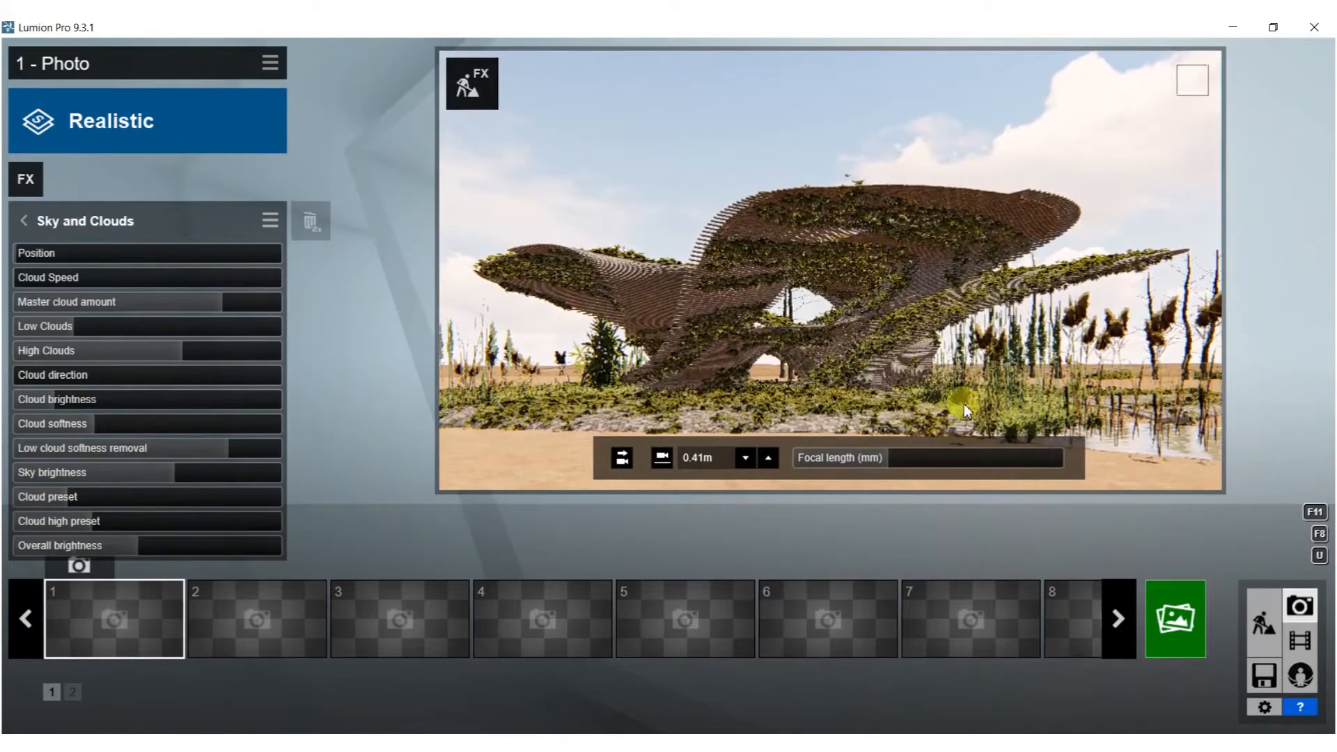
pyautogui.click(128, 603)
pyautogui.click(91, 568)
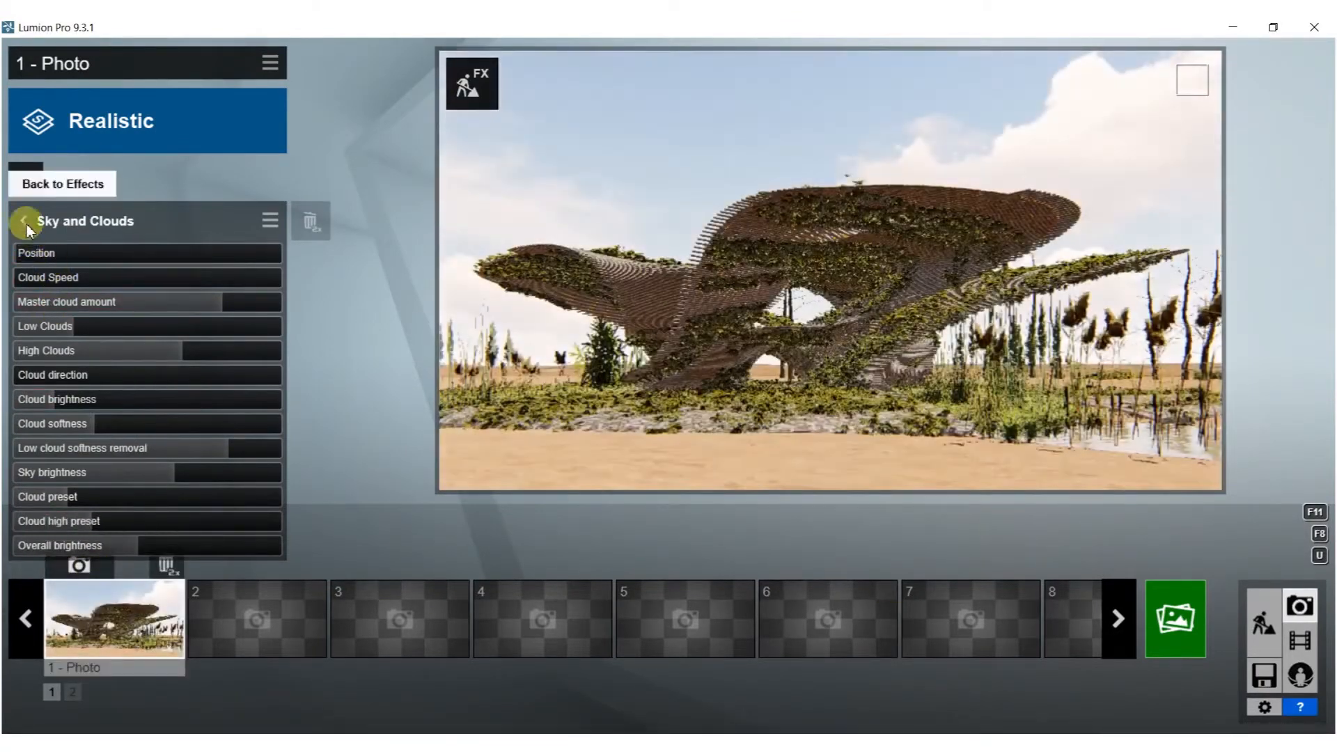
# Adjust the Sun effect's height and heading to light the pavilion from the side, and store photo 1 again
pyautogui.click(23, 221)
pyautogui.click(58, 262)
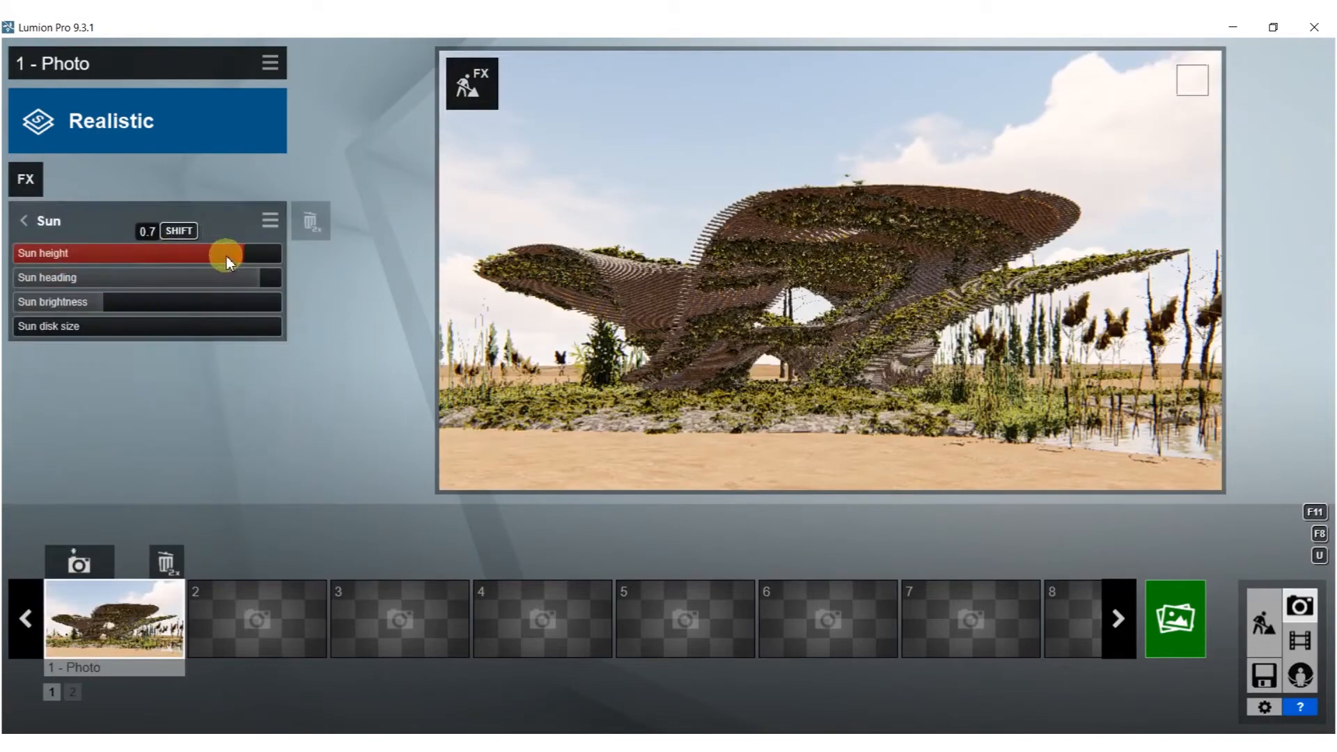
pyautogui.moveTo(229, 252)
pyautogui.mouseDown()
pyautogui.moveTo(157, 252)
pyautogui.moveTo(296, 252)
pyautogui.mouseUp()
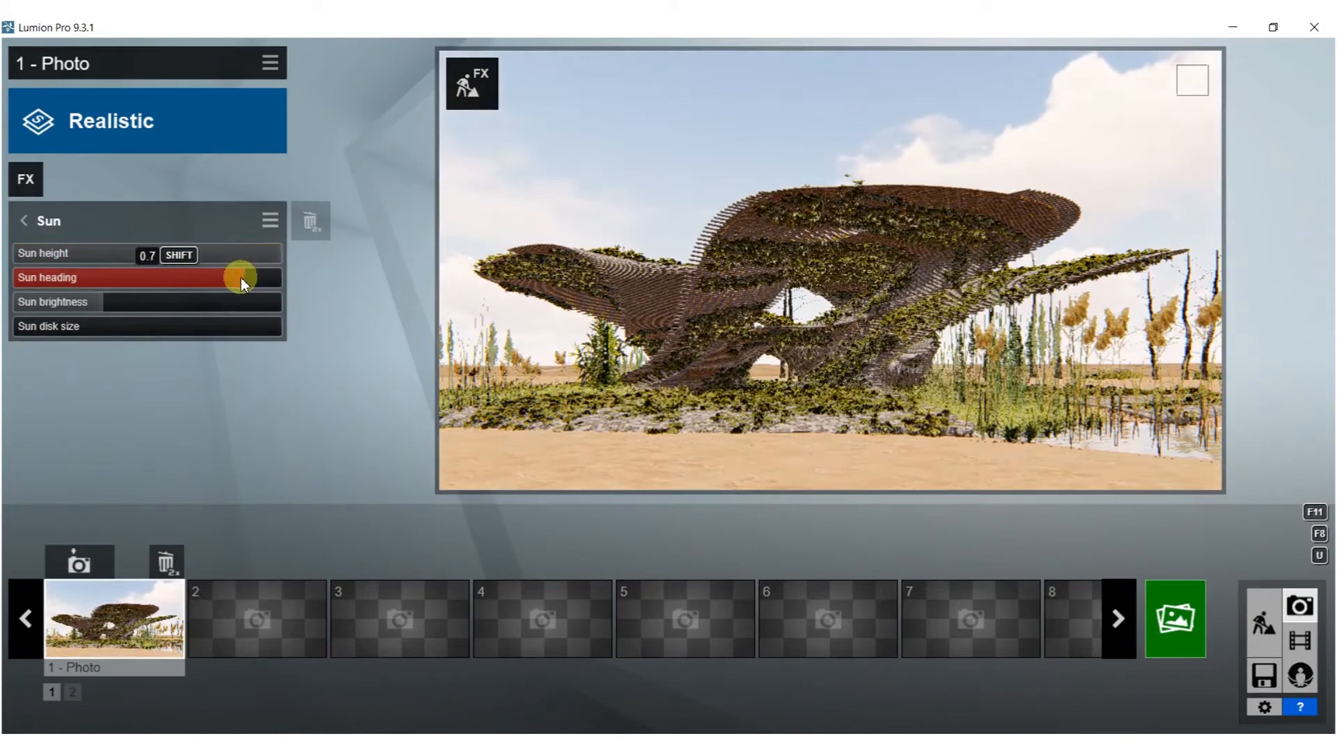
pyautogui.moveTo(266, 257); pyautogui.dragTo(176, 277)
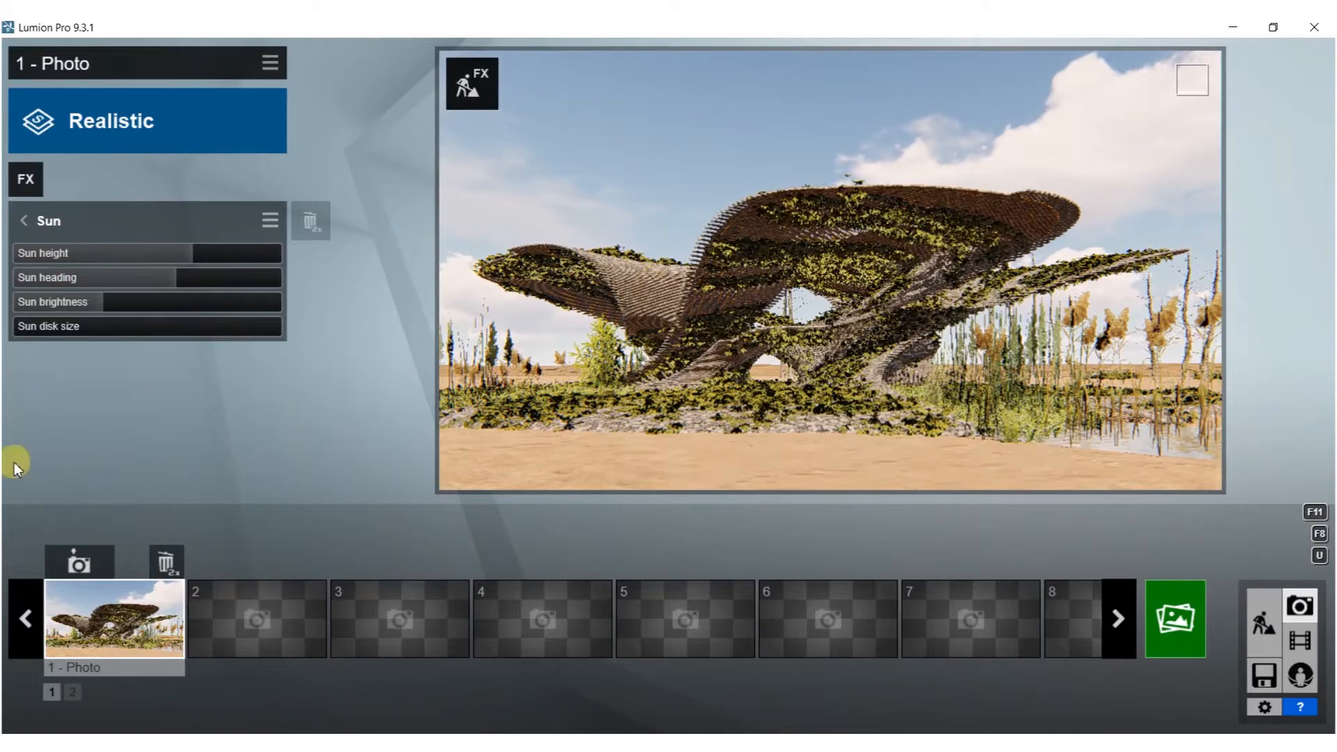
pyautogui.click(81, 564)
# Leave photo mode and place clusters of Seagull 001 Flying on the ground between the pavilion and the dead trees
pyautogui.click(1263, 623)
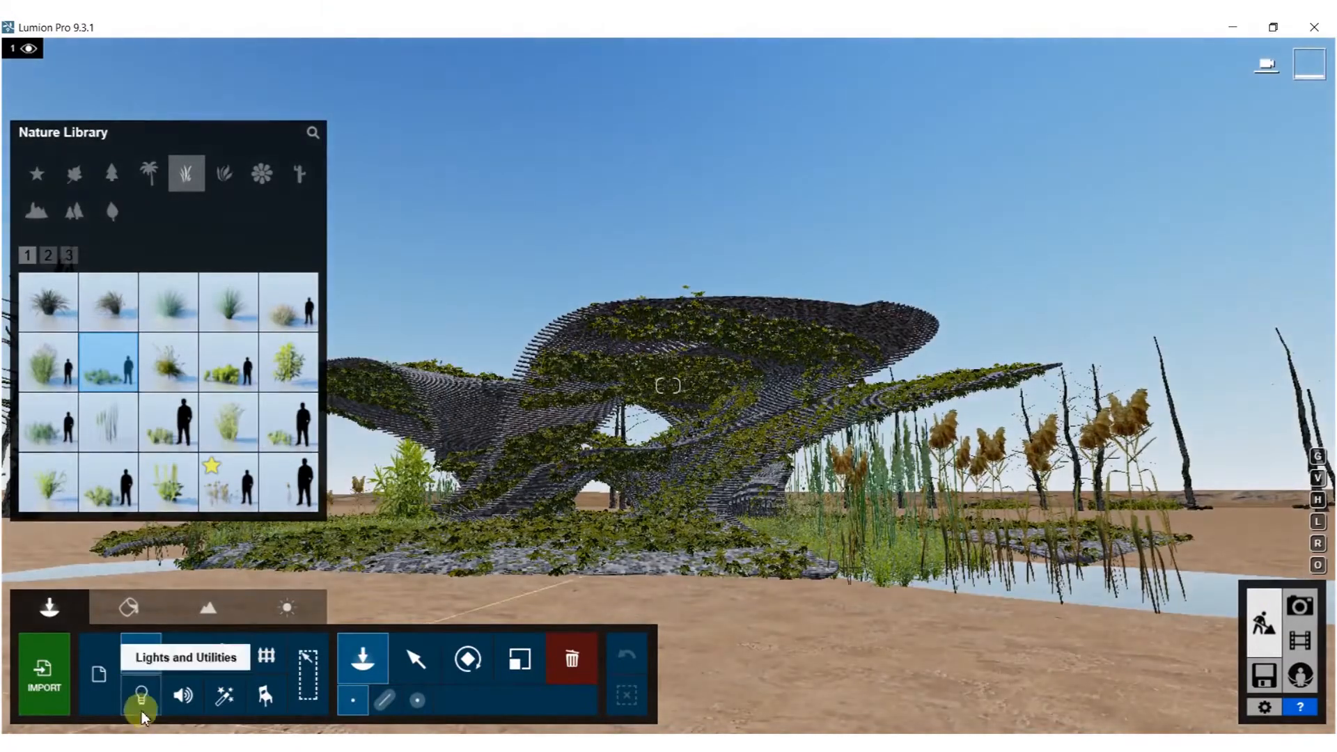
pyautogui.click(225, 656)
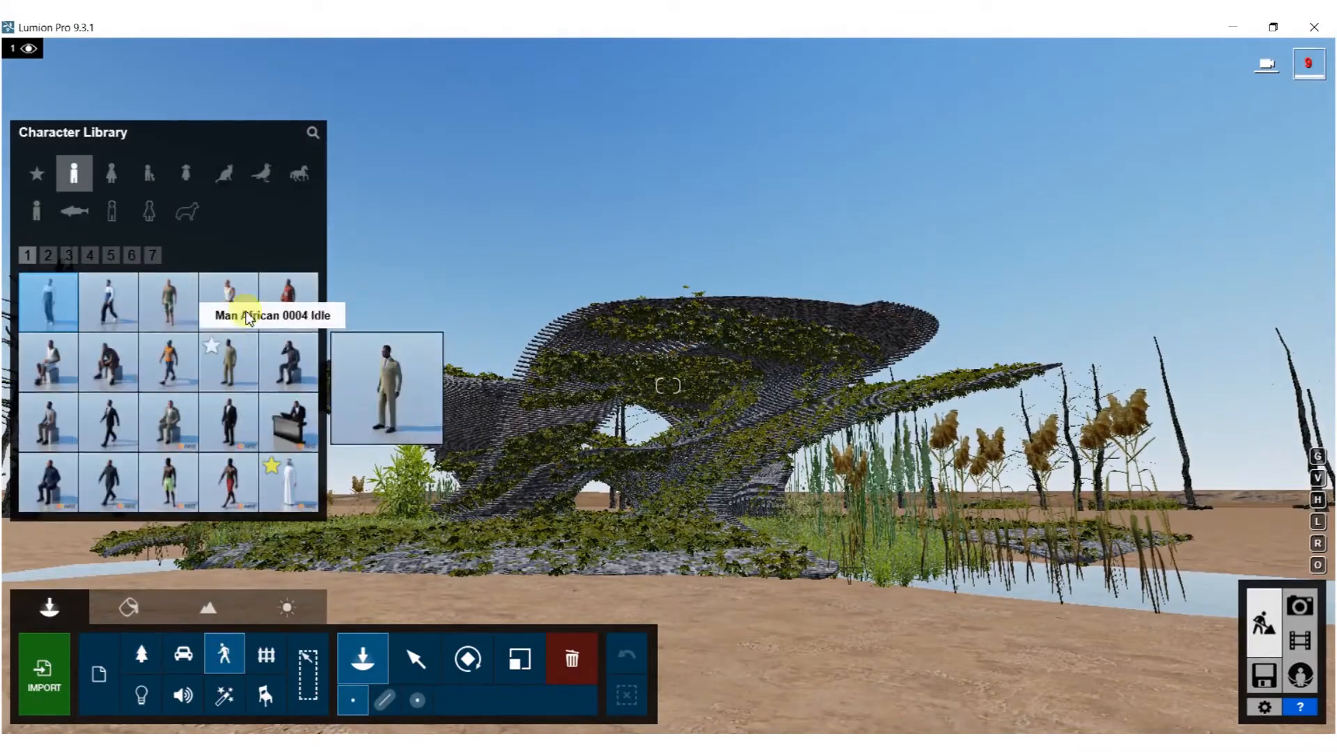
pyautogui.click(261, 175)
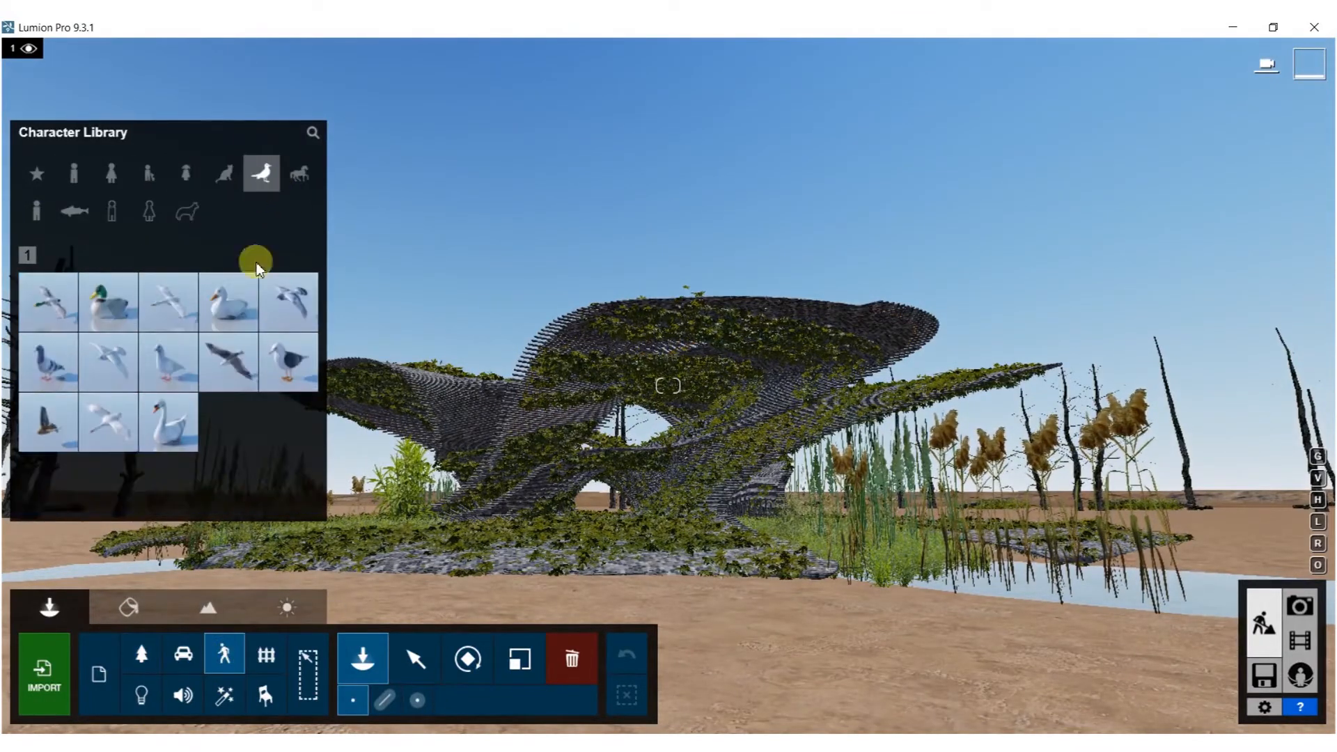
pyautogui.moveTo(211, 372)
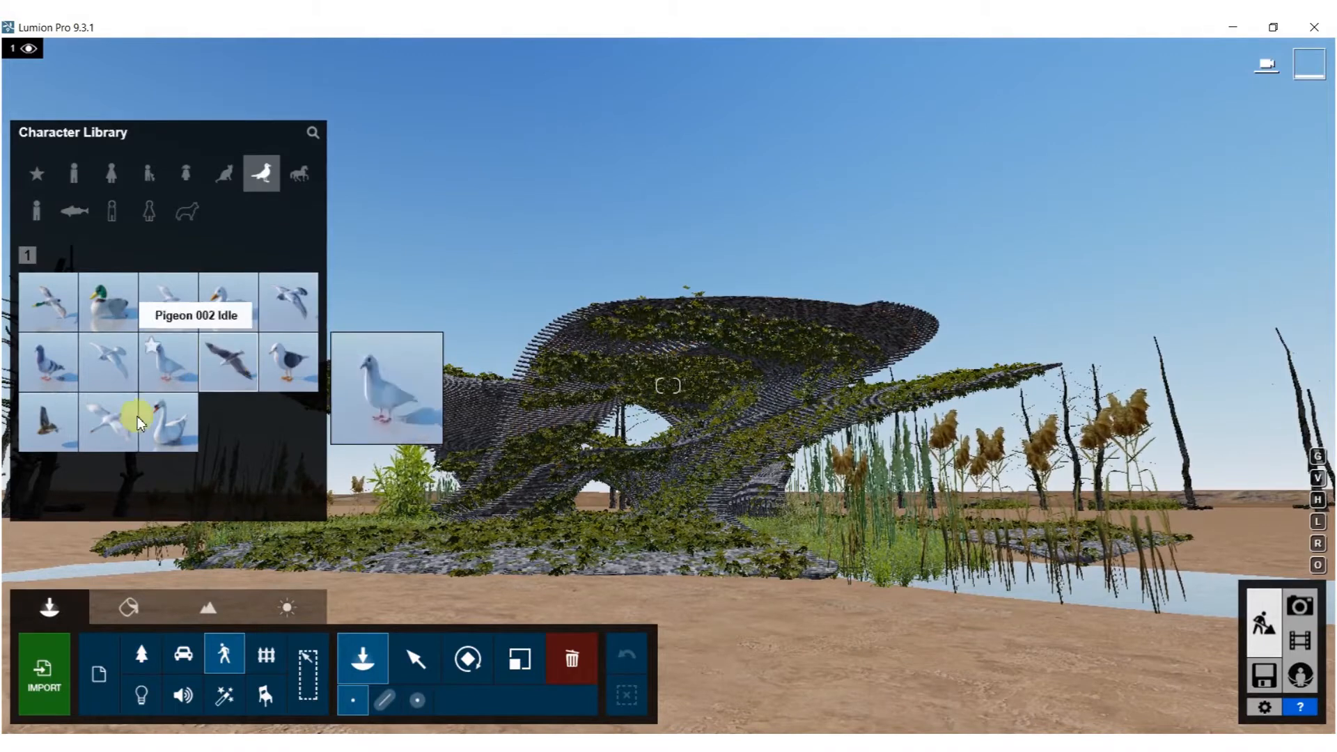
pyautogui.moveTo(57, 427)
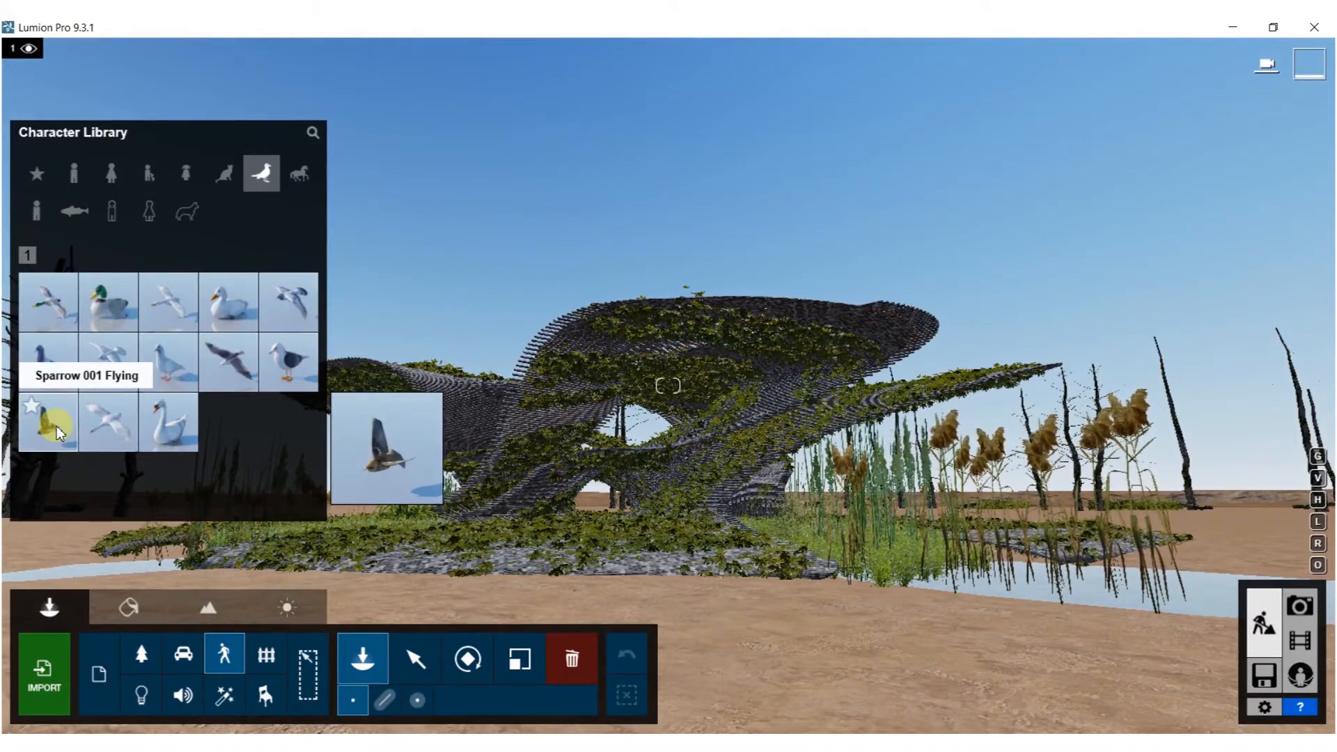
pyautogui.click(238, 362)
pyautogui.press('q')
pyautogui.moveTo(868, 252); pyautogui.dragTo(867, 487, button='right')
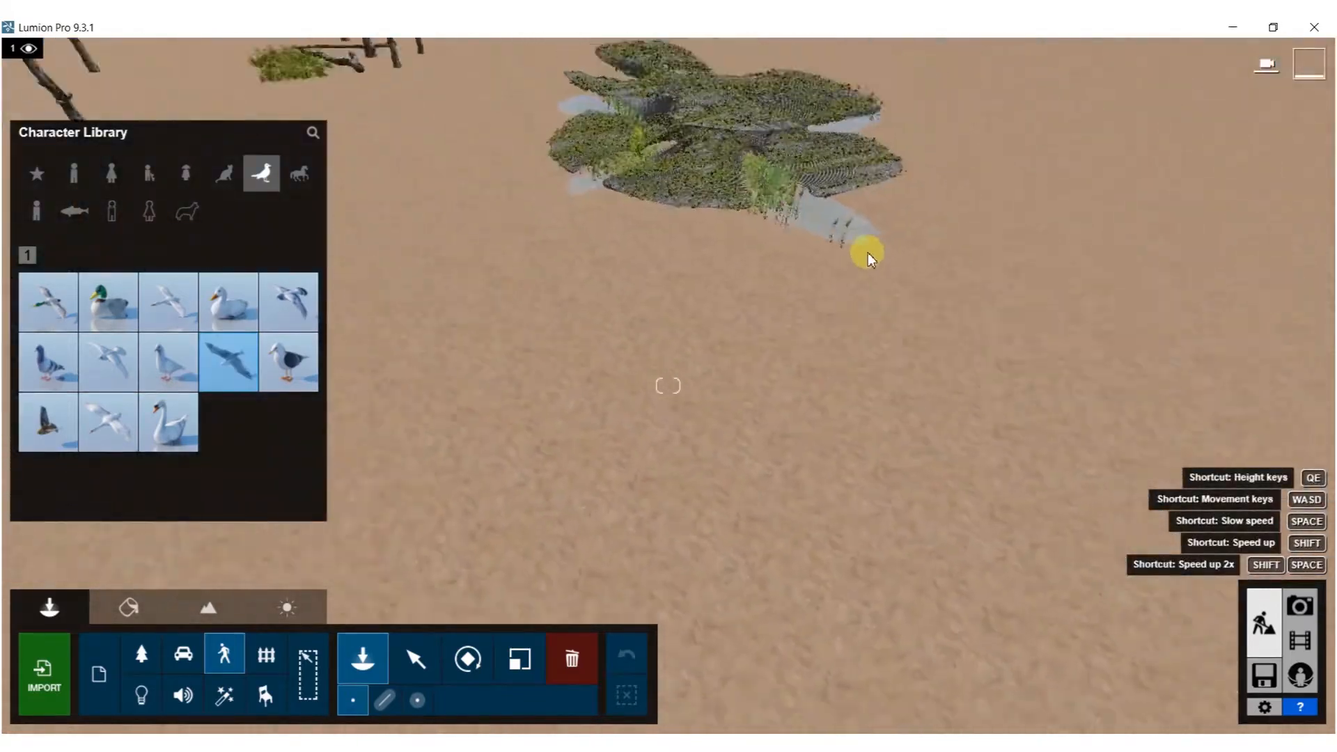
pyautogui.scroll(-5, 867, 253)
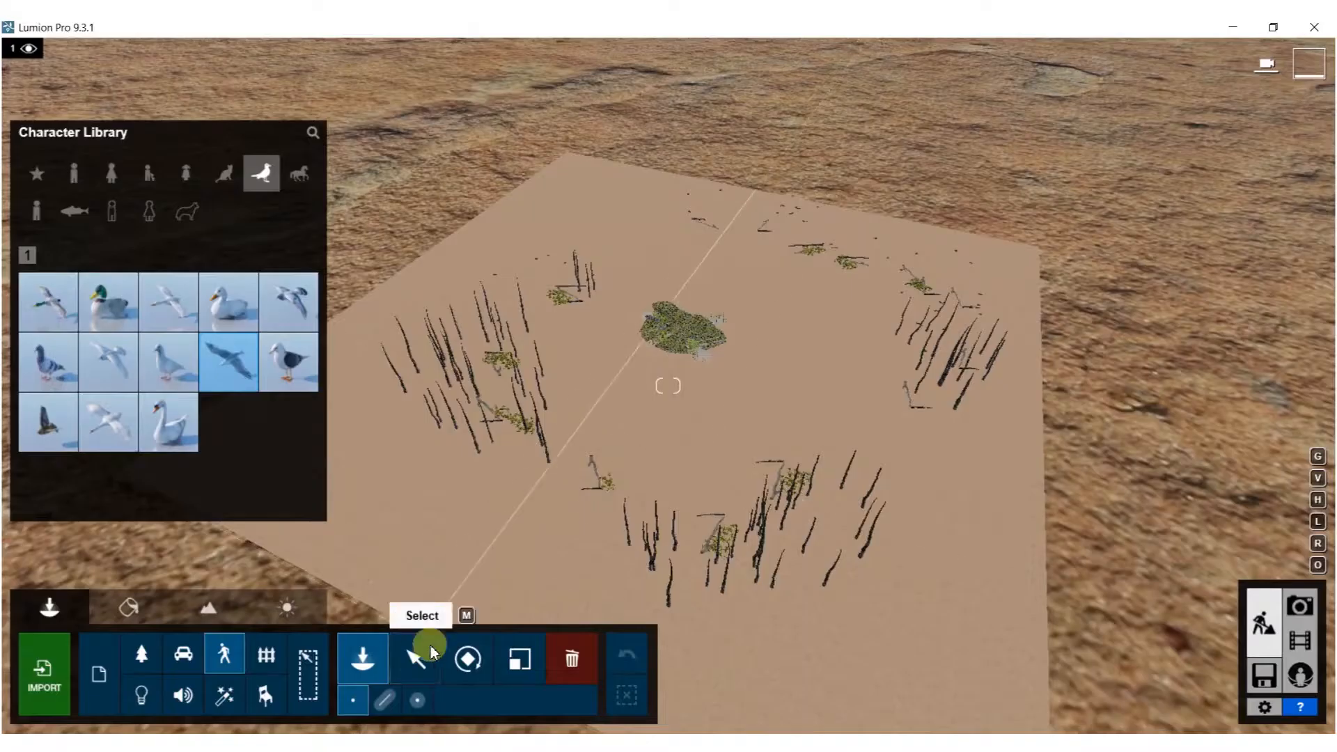
pyautogui.click(418, 699)
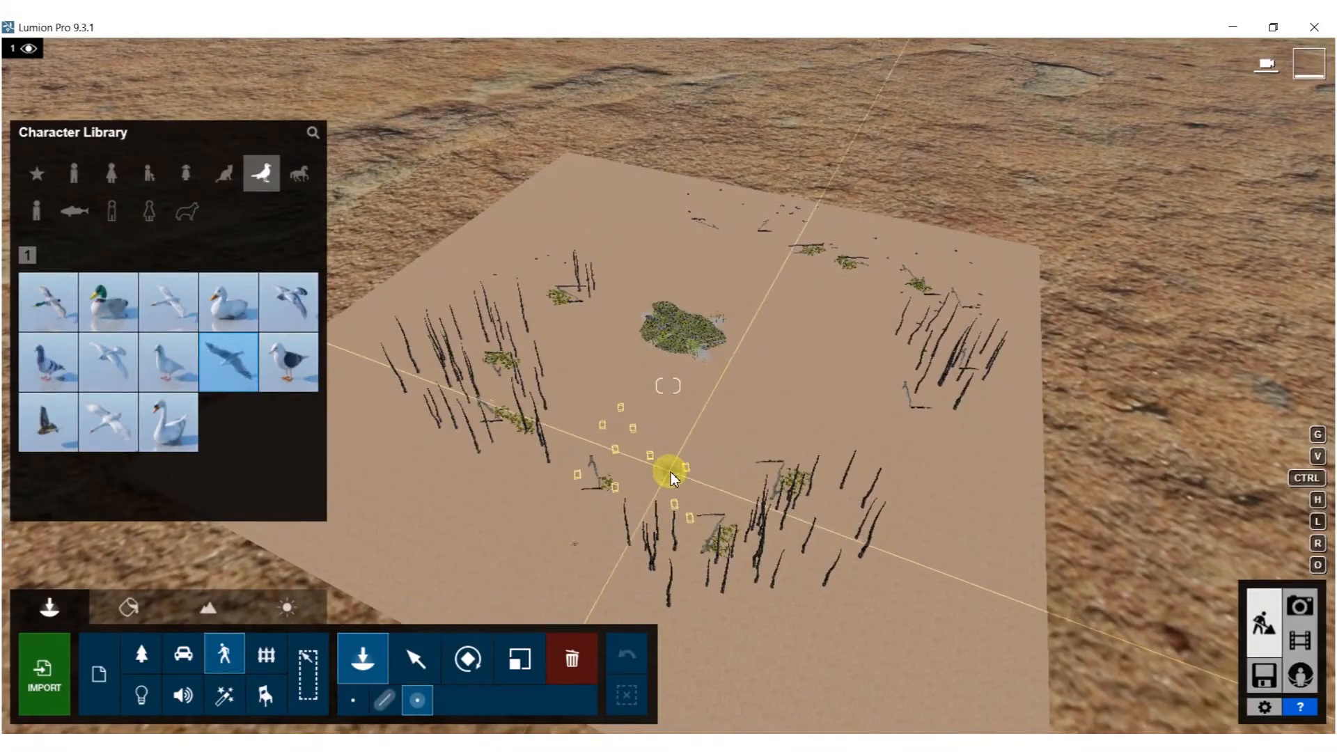
pyautogui.click(670, 477)
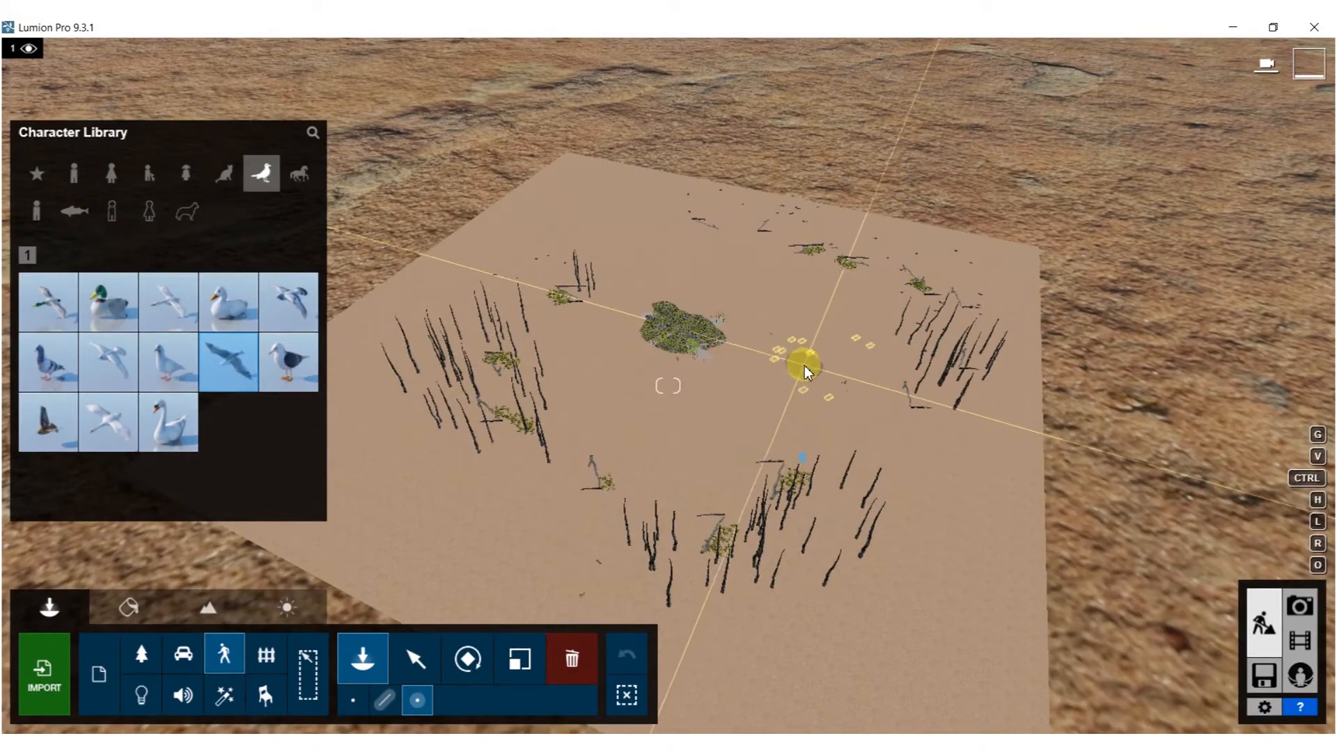
# Select all the placed seagulls and shift them horizontally towards the pavilion
pyautogui.click(417, 658)
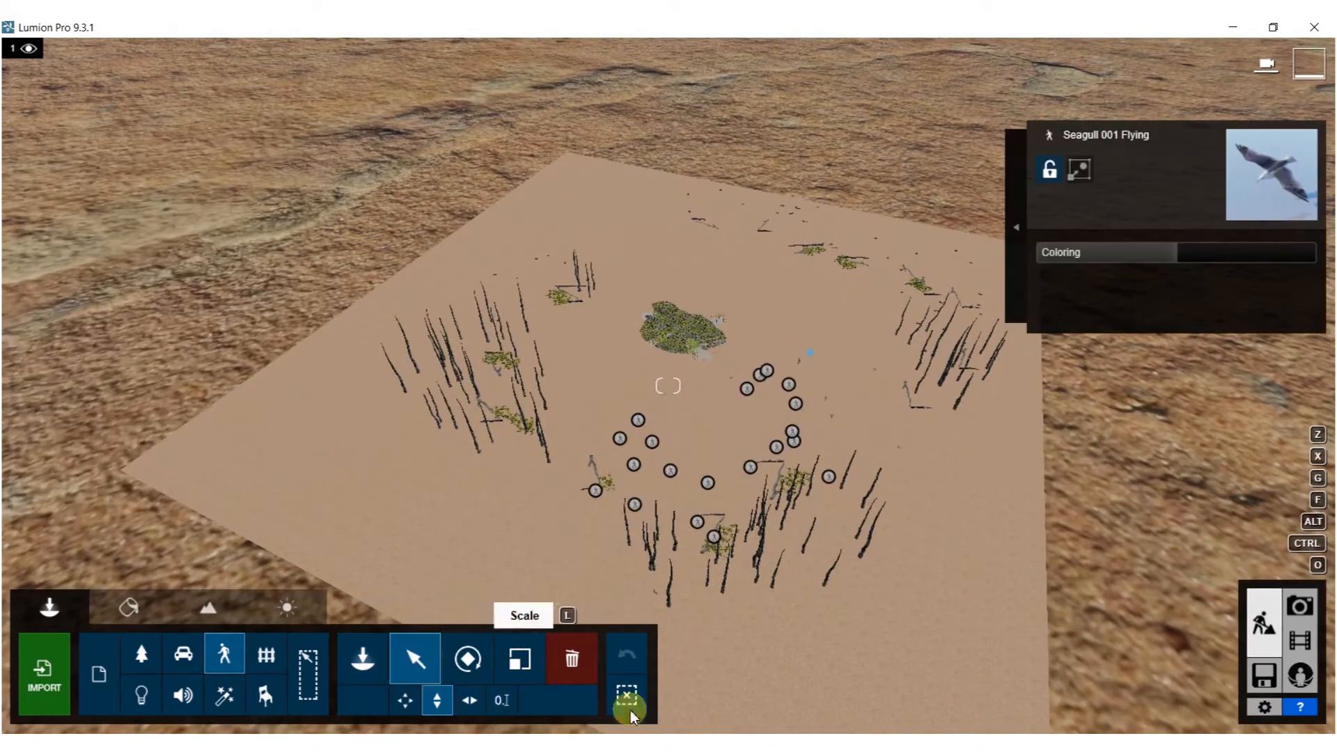
pyautogui.click(407, 699)
pyautogui.keyDown('ctrl'); pyautogui.moveTo(357, 224); pyautogui.dragTo(1100, 690); pyautogui.keyUp('ctrl')
pyautogui.moveTo(822, 578)
pyautogui.mouseDown(button='right')
pyautogui.moveTo(806, 672)
pyautogui.moveTo(812, 610)
pyautogui.moveTo(844, 686)
pyautogui.moveTo(808, 657)
pyautogui.moveTo(816, 583)
pyautogui.mouseUp(button='right')
pyautogui.press('w')
pyautogui.press('w')
pyautogui.press('s')
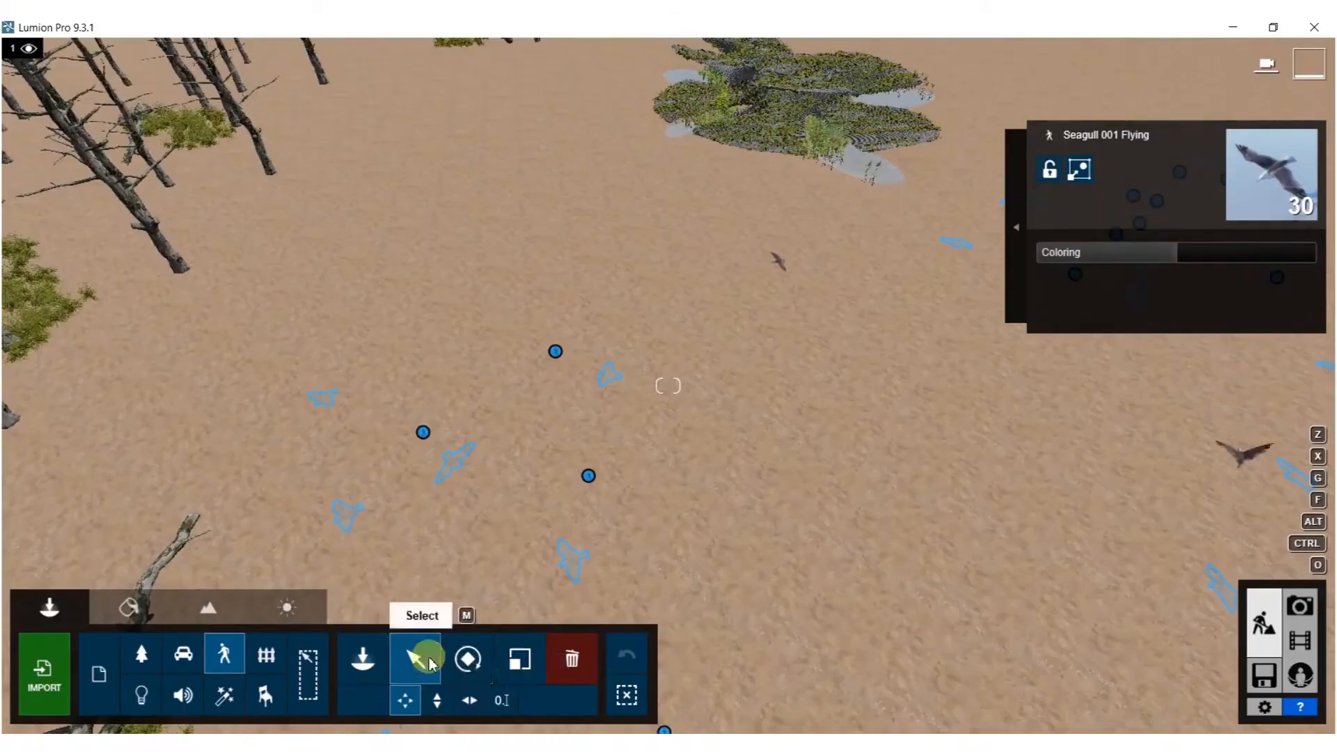
pyautogui.click(469, 700)
pyautogui.moveTo(555, 351)
pyautogui.mouseDown()
pyautogui.moveTo(571, 57)
pyautogui.moveTo(591, 82)
pyautogui.mouseUp()
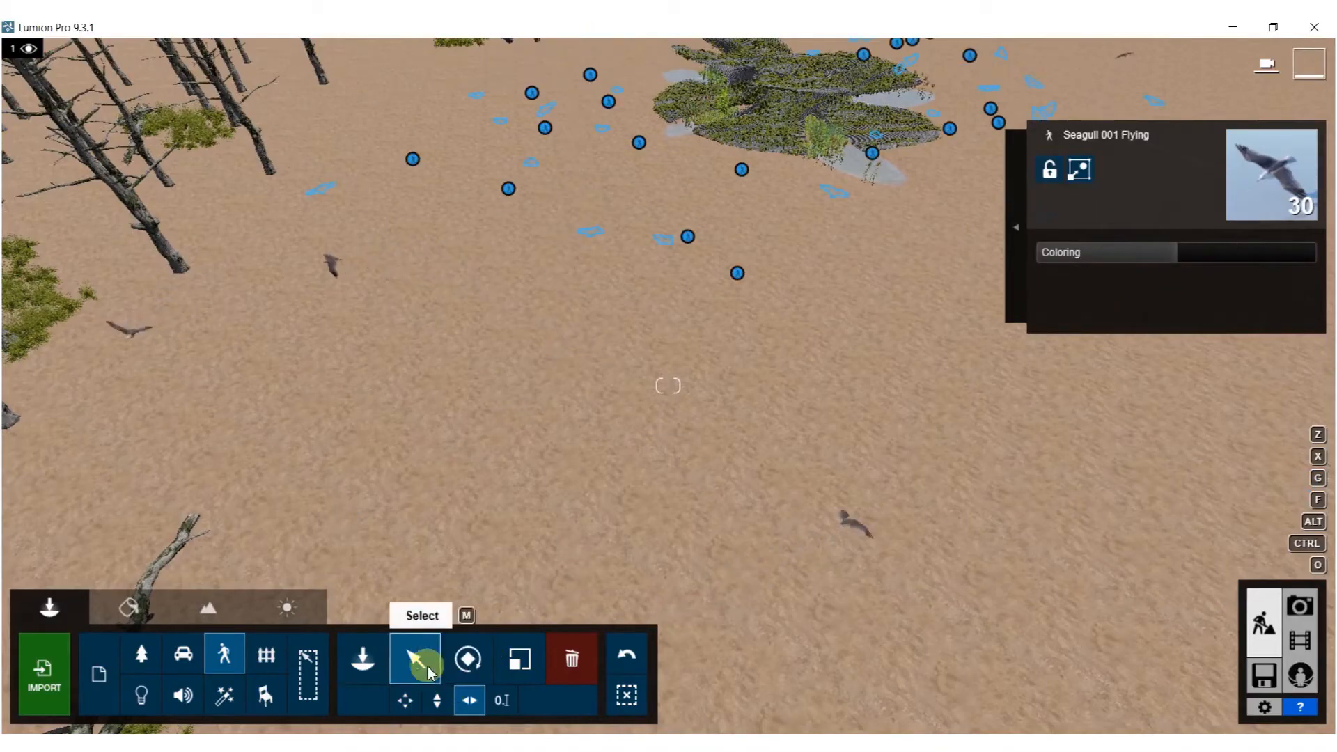
# Raise the selected seagulls vertically into the sky above the pavilion
pyautogui.click(437, 700)
pyautogui.press('w')
pyautogui.moveTo(603, 330)
pyautogui.mouseDown(button='right')
pyautogui.moveTo(603, 418)
pyautogui.moveTo(600, 244)
pyautogui.mouseUp(button='right')
pyautogui.moveTo(589, 432)
pyautogui.mouseDown()
pyautogui.moveTo(576, 24)
pyautogui.moveTo(527, 25)
pyautogui.mouseUp()
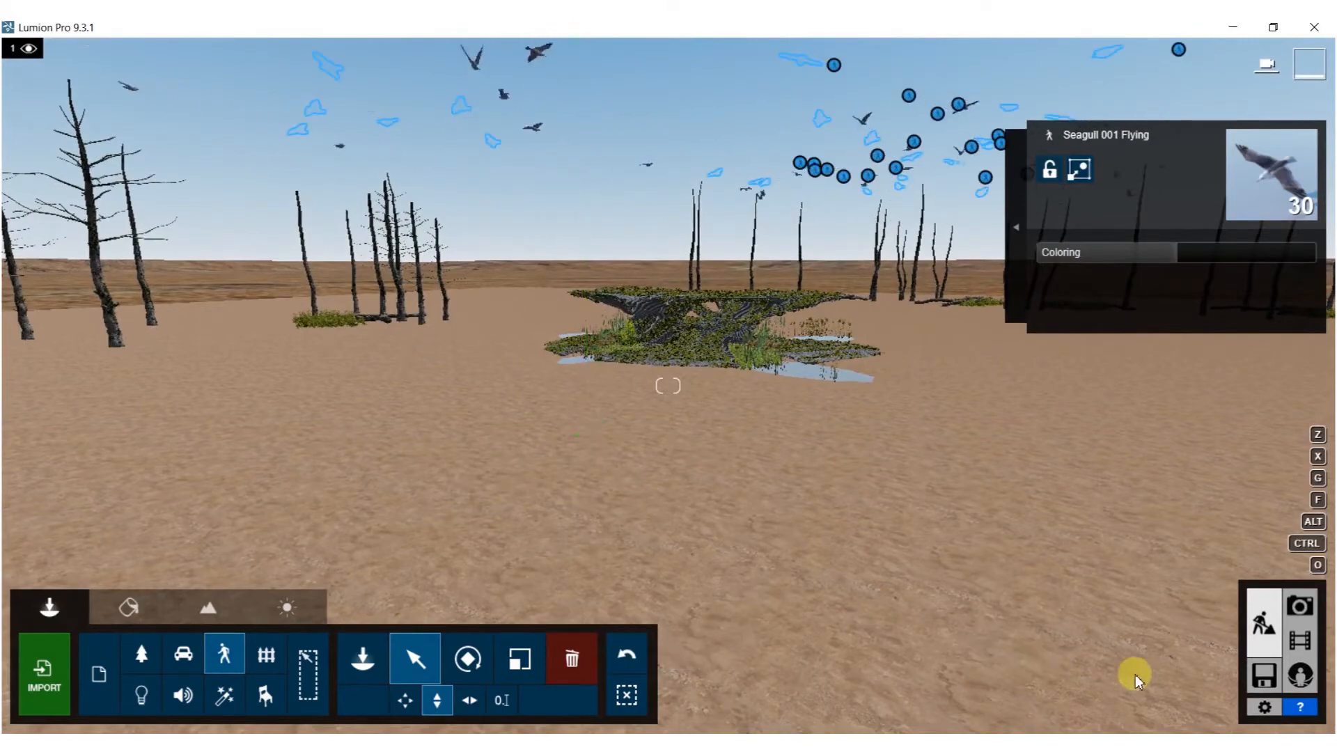
# Return to photo mode and restore the stored camera view of photo 1
pyautogui.click(1300, 610)
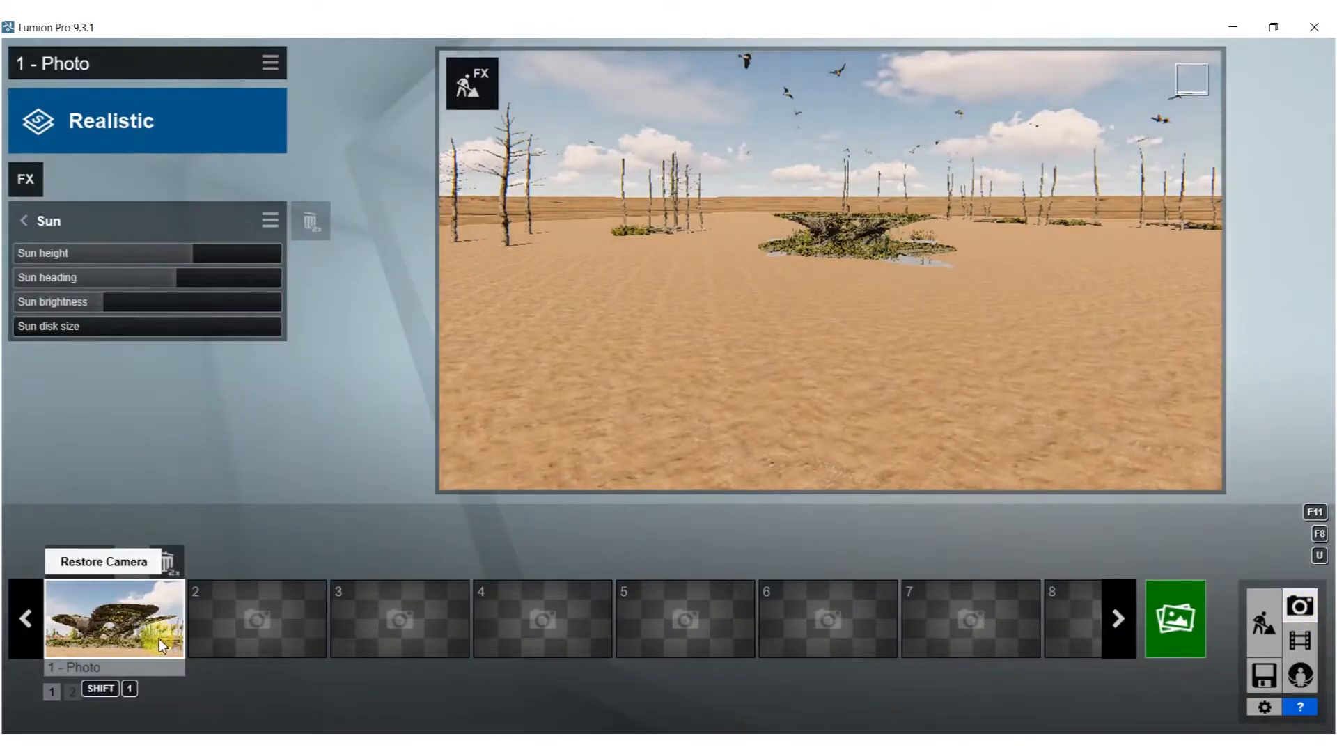
pyautogui.click(139, 625)
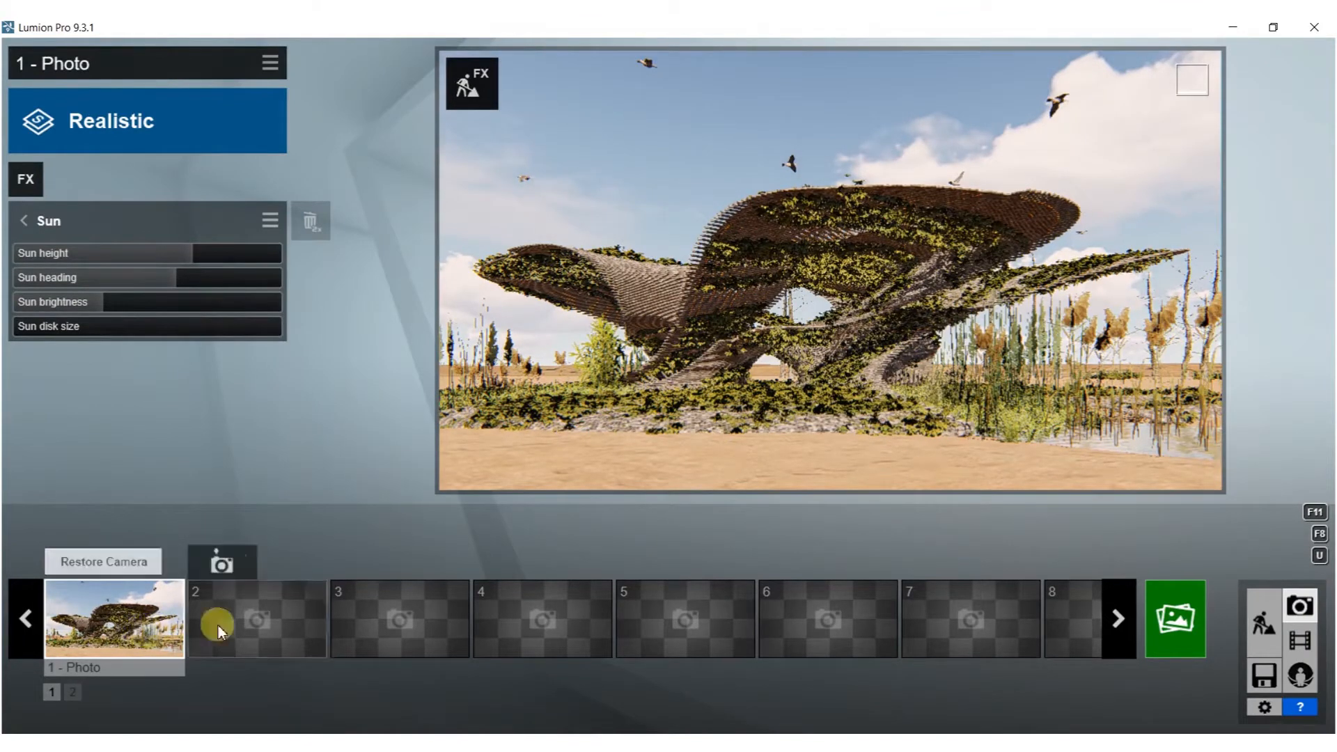
pyautogui.moveTo(905, 446)
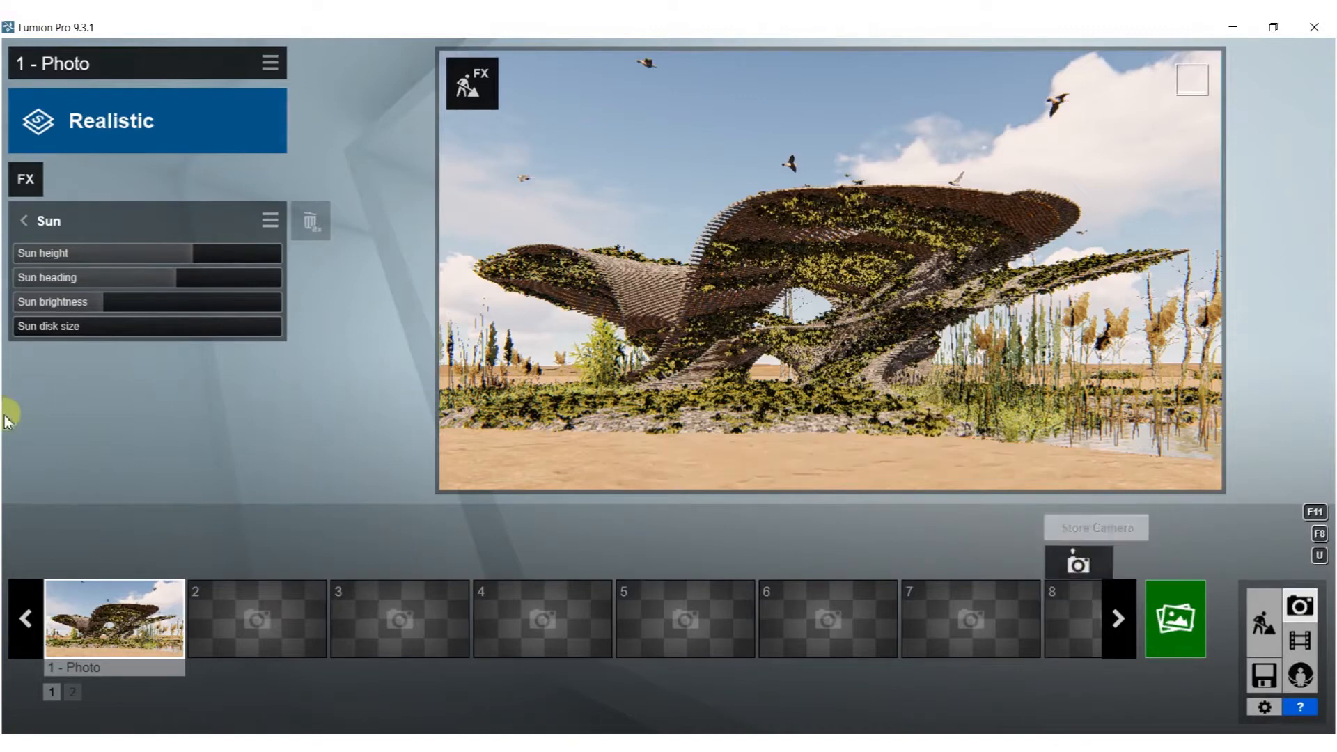
# Start a Desktop 1920x1080 render of the current shot and choose the SPEED > BOOK folder for saving it
pyautogui.click(1201, 603)
pyautogui.click(500, 613)
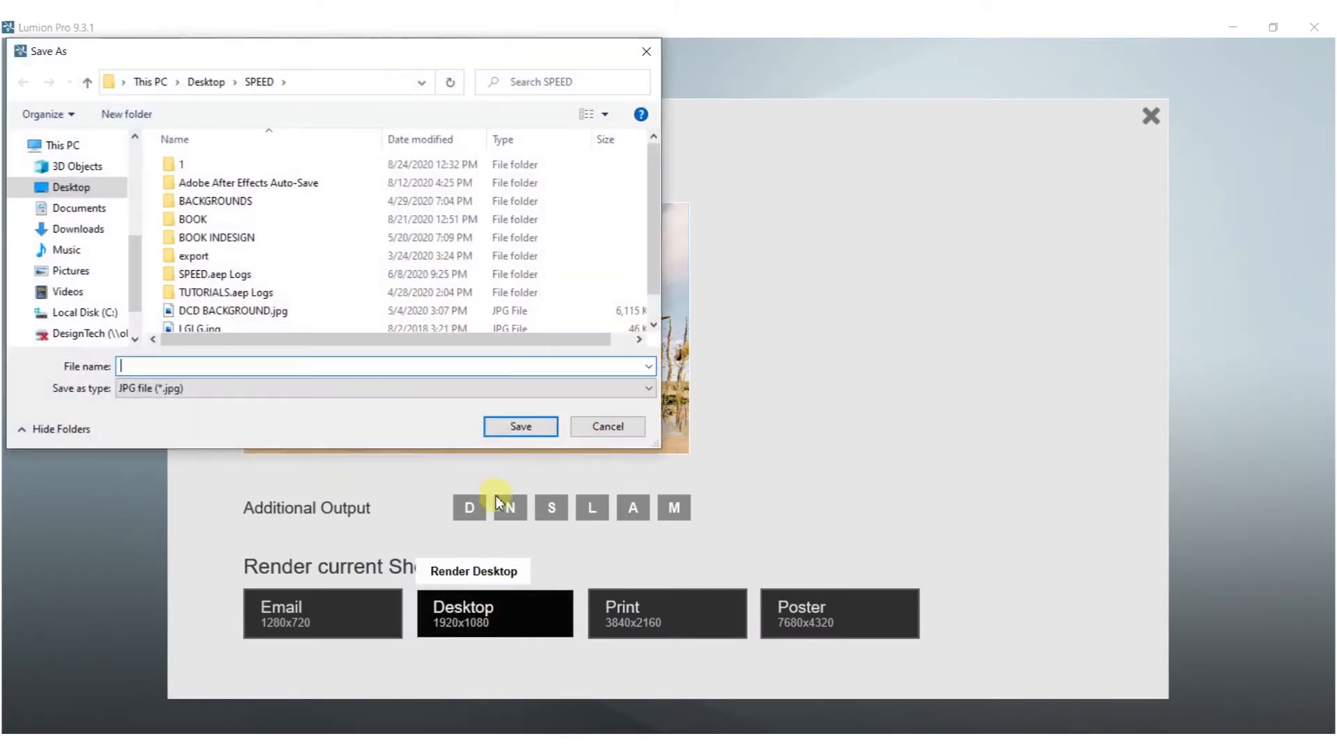
pyautogui.scroll(-1, 348, 278)
pyautogui.doubleClick(198, 195)
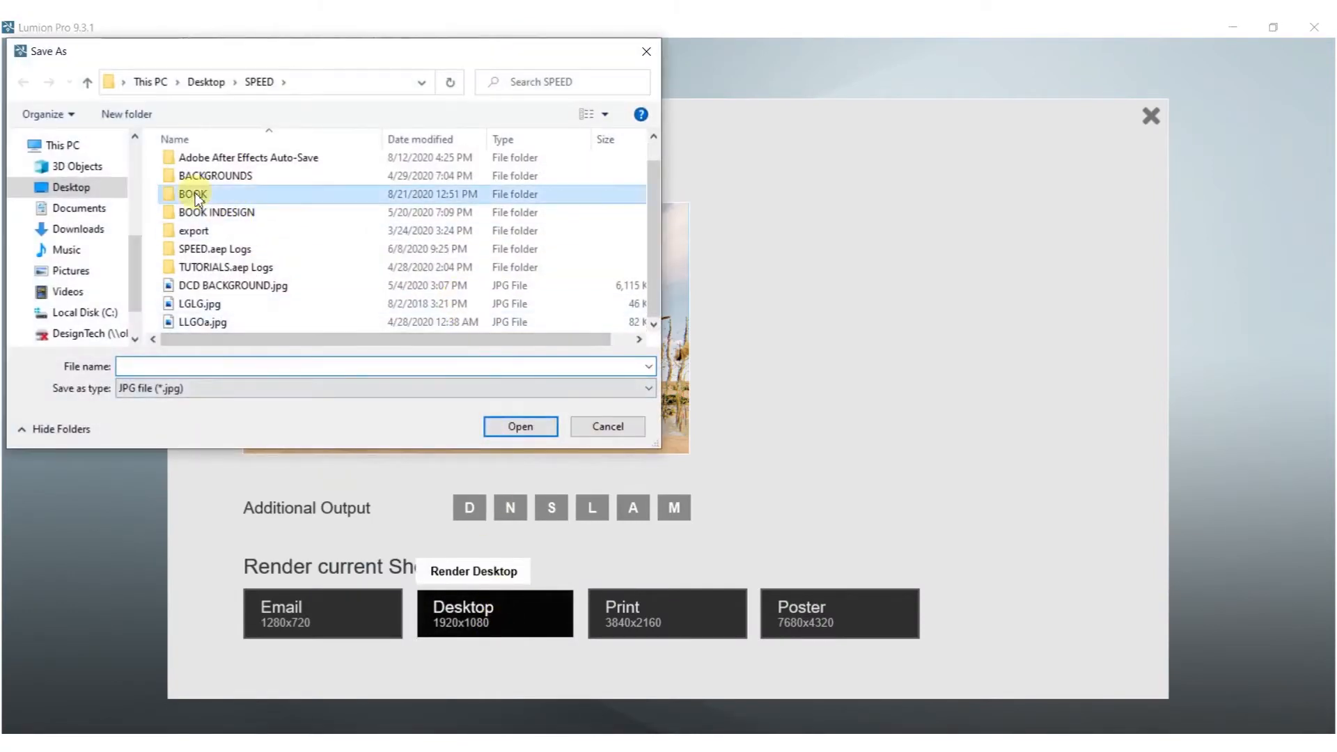
pyautogui.scroll(-15, 358, 275)
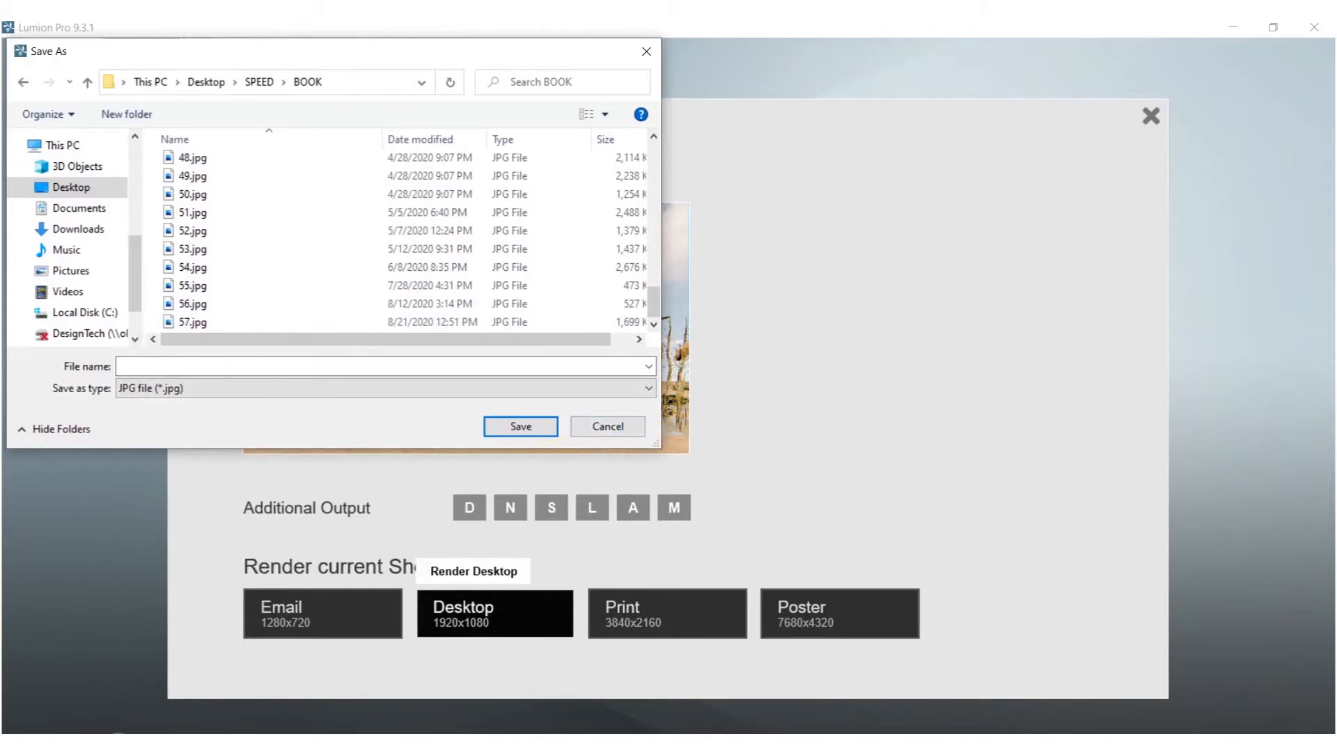
# Examine 57.jpg from the BOOK folder through File Explorer, and return to Lumion's save dialog
pyautogui.click(138, 736)
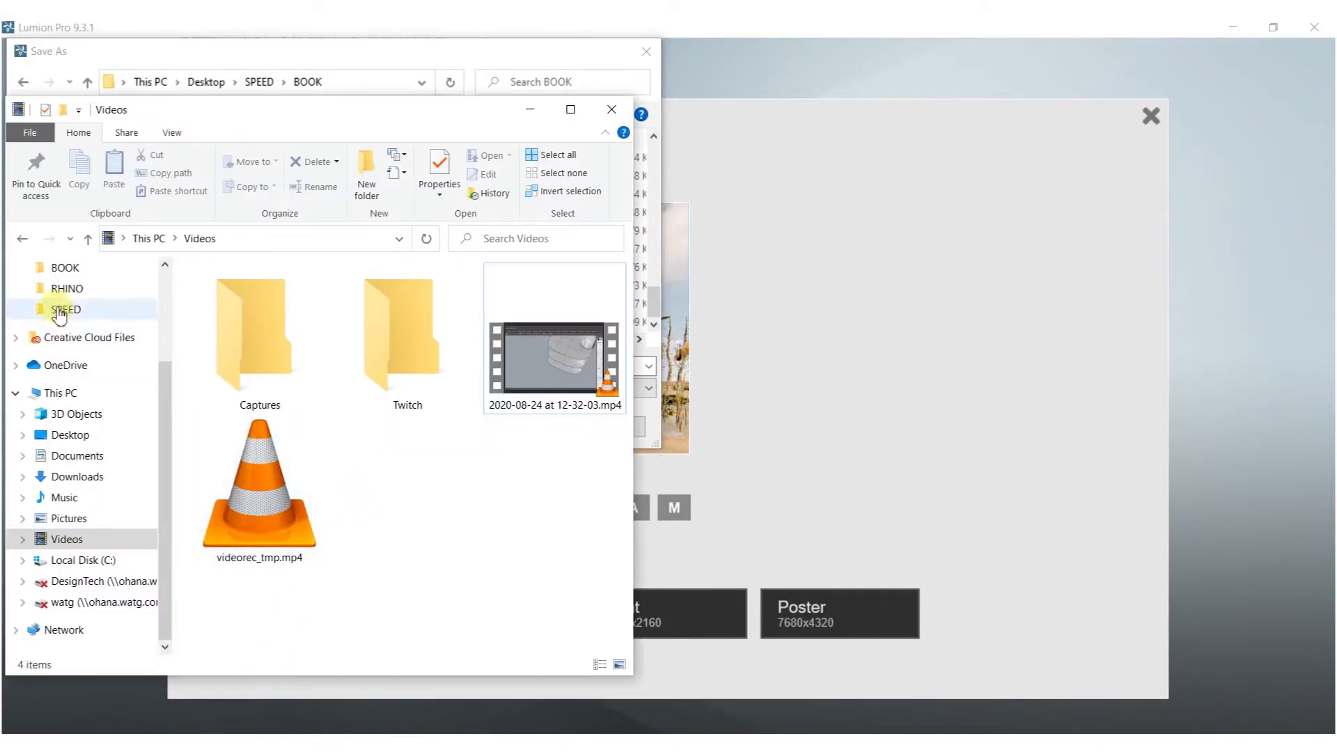
pyautogui.click(63, 267)
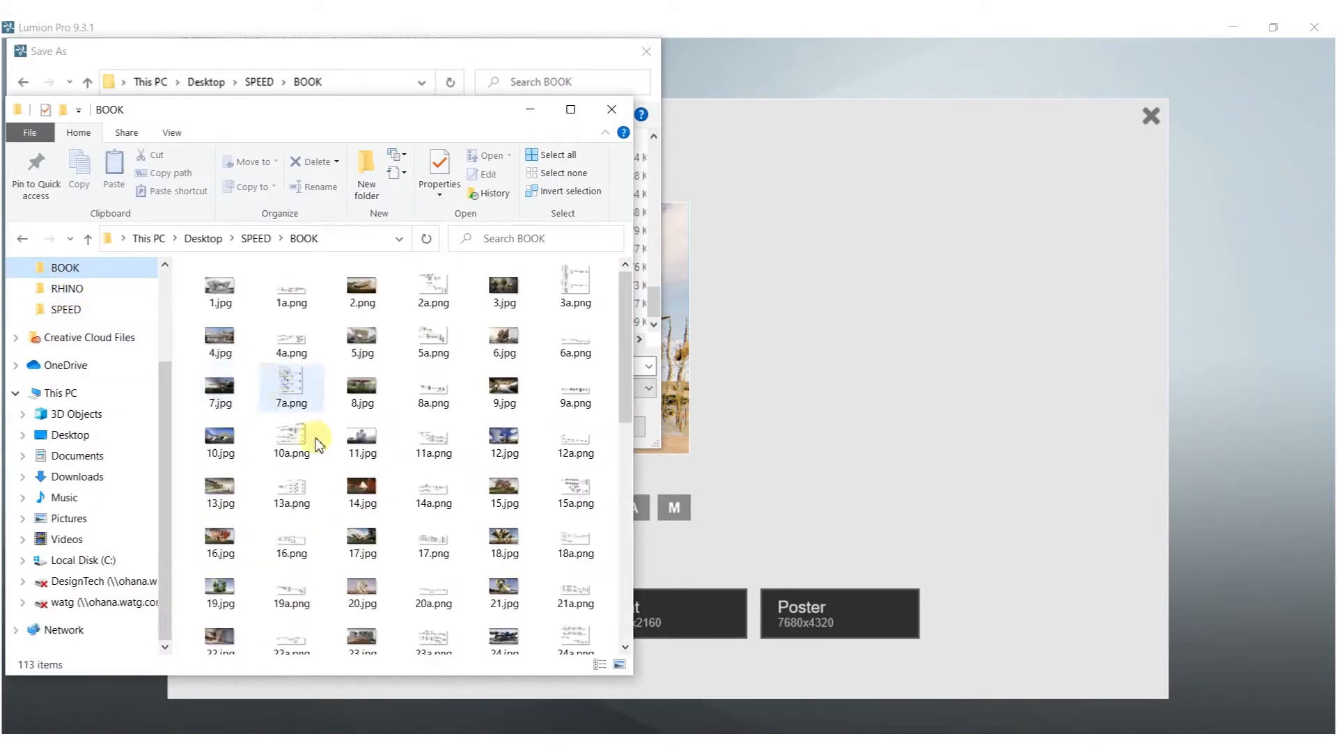
pyautogui.scroll(-4, 310, 446)
pyautogui.doubleClick(504, 629)
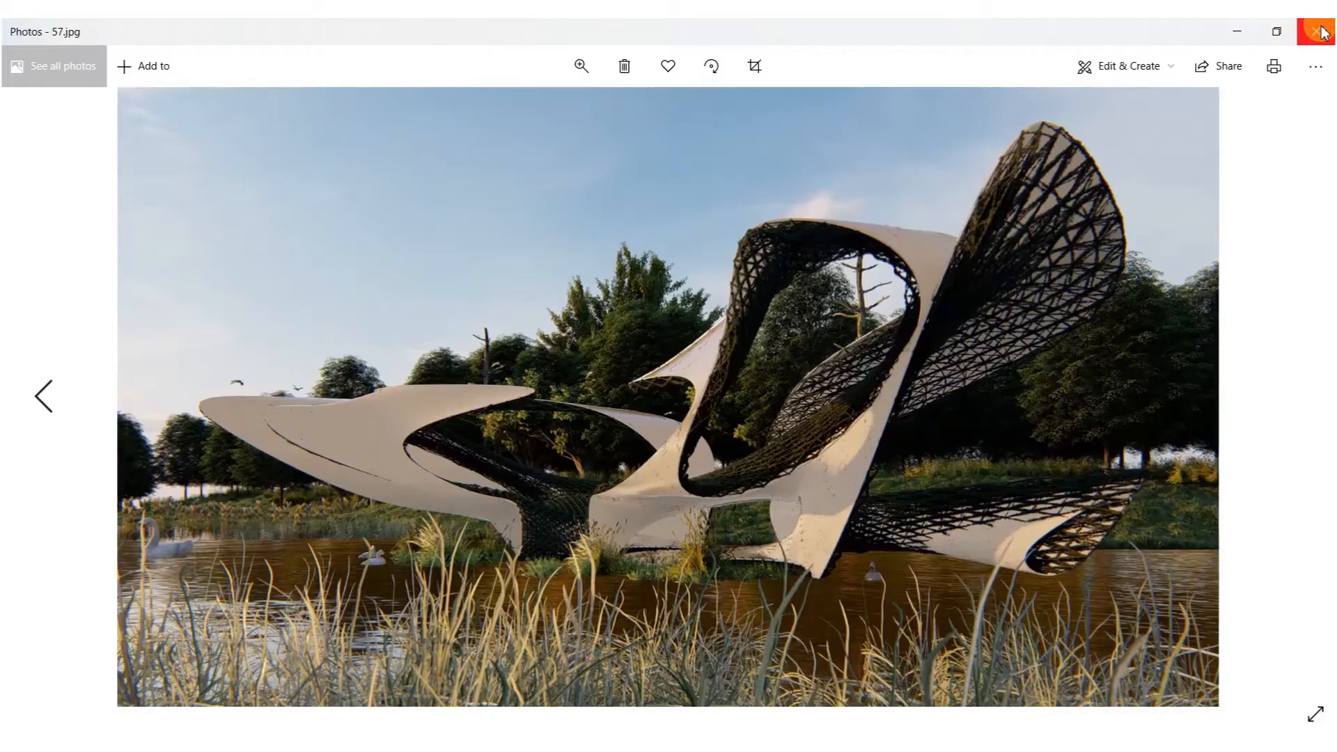
pyautogui.click(1317, 31)
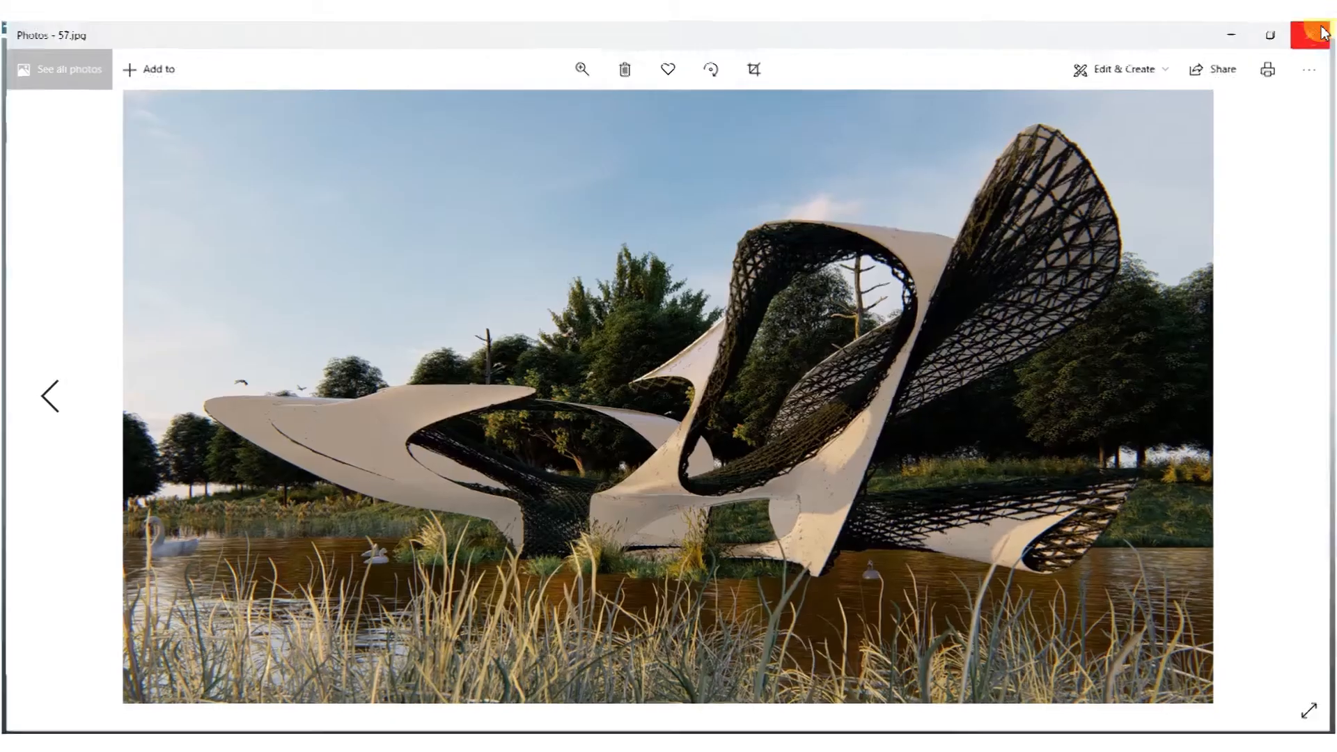
pyautogui.click(857, 345)
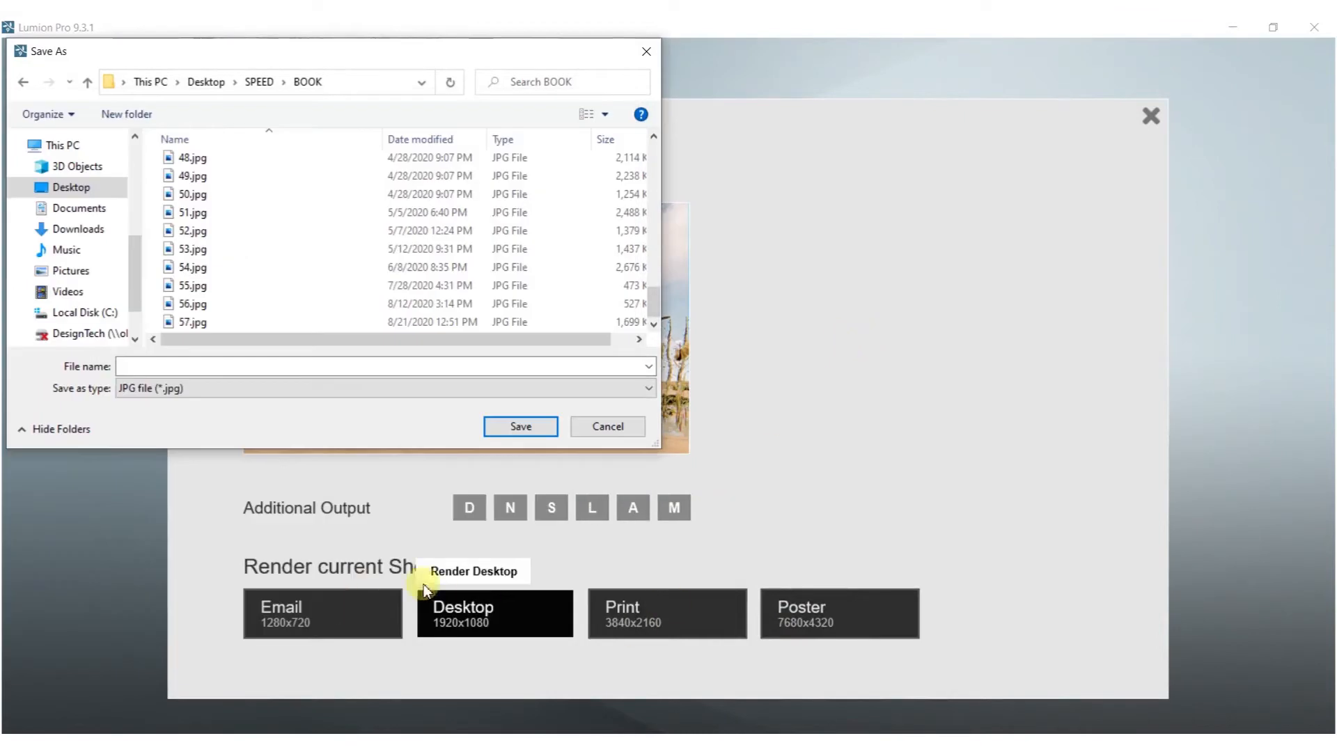
# Save the render as 57.jpg in the BOOK folder and close the finished render
pyautogui.click(195, 322)
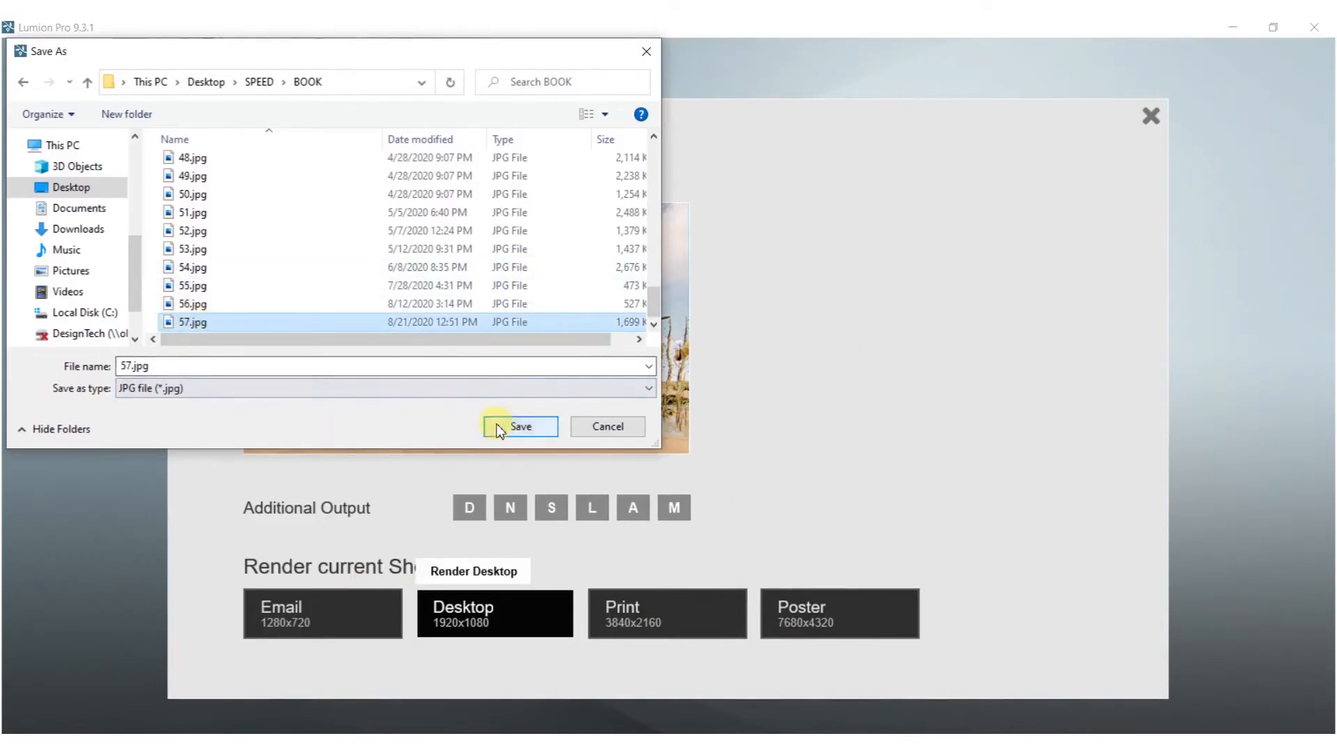
pyautogui.click(515, 427)
pyautogui.click(688, 441)
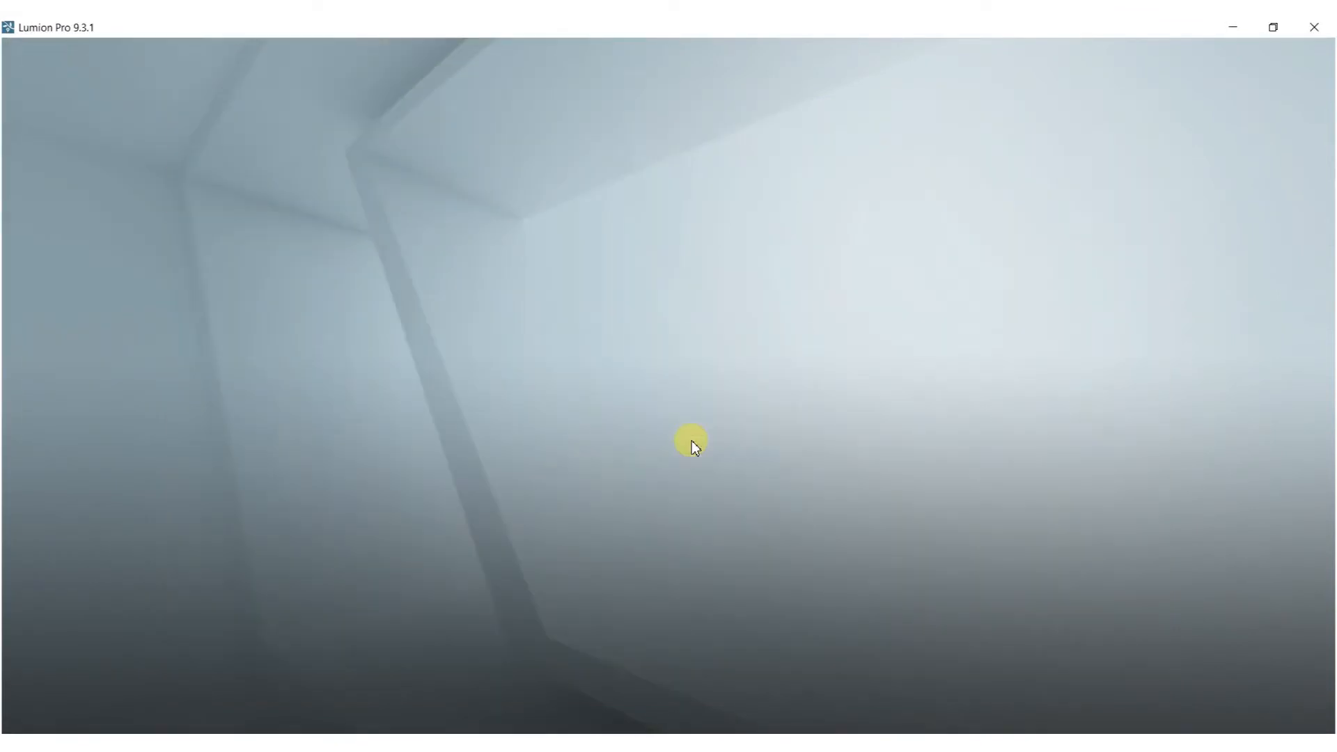
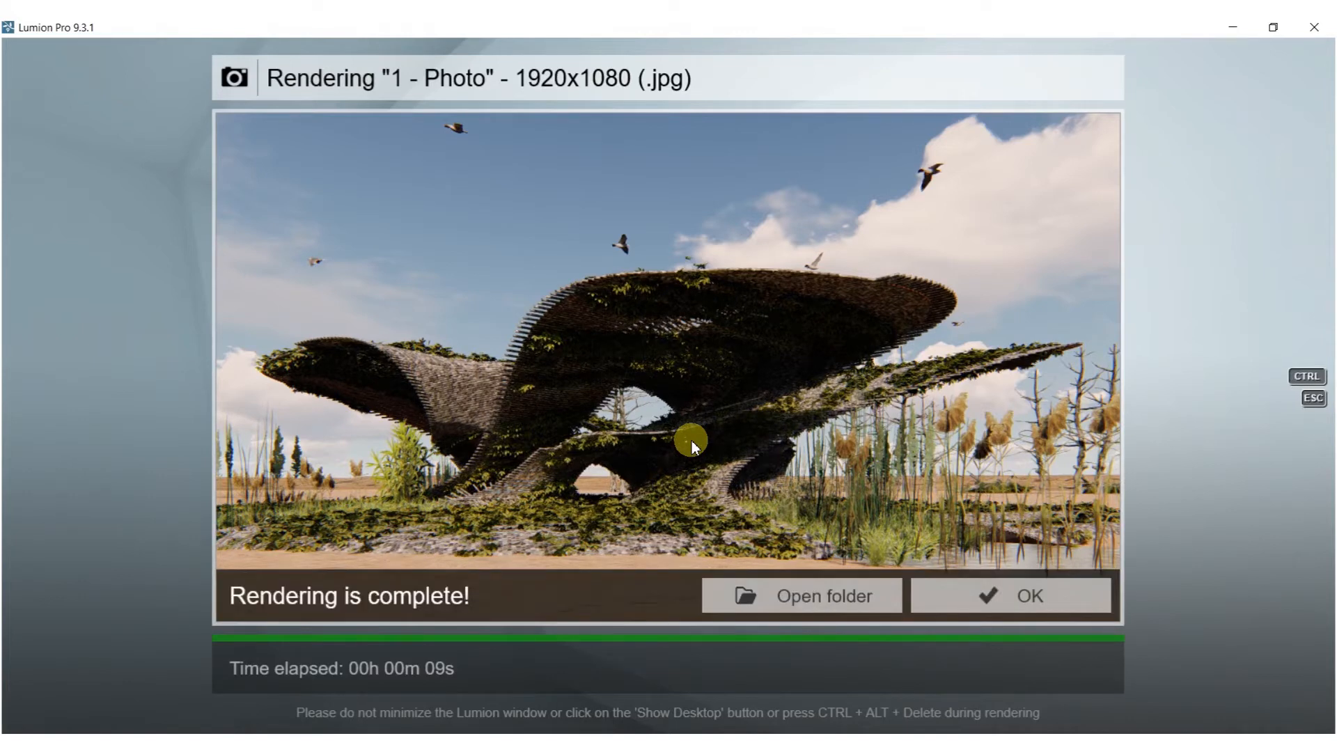
pyautogui.click(1000, 596)
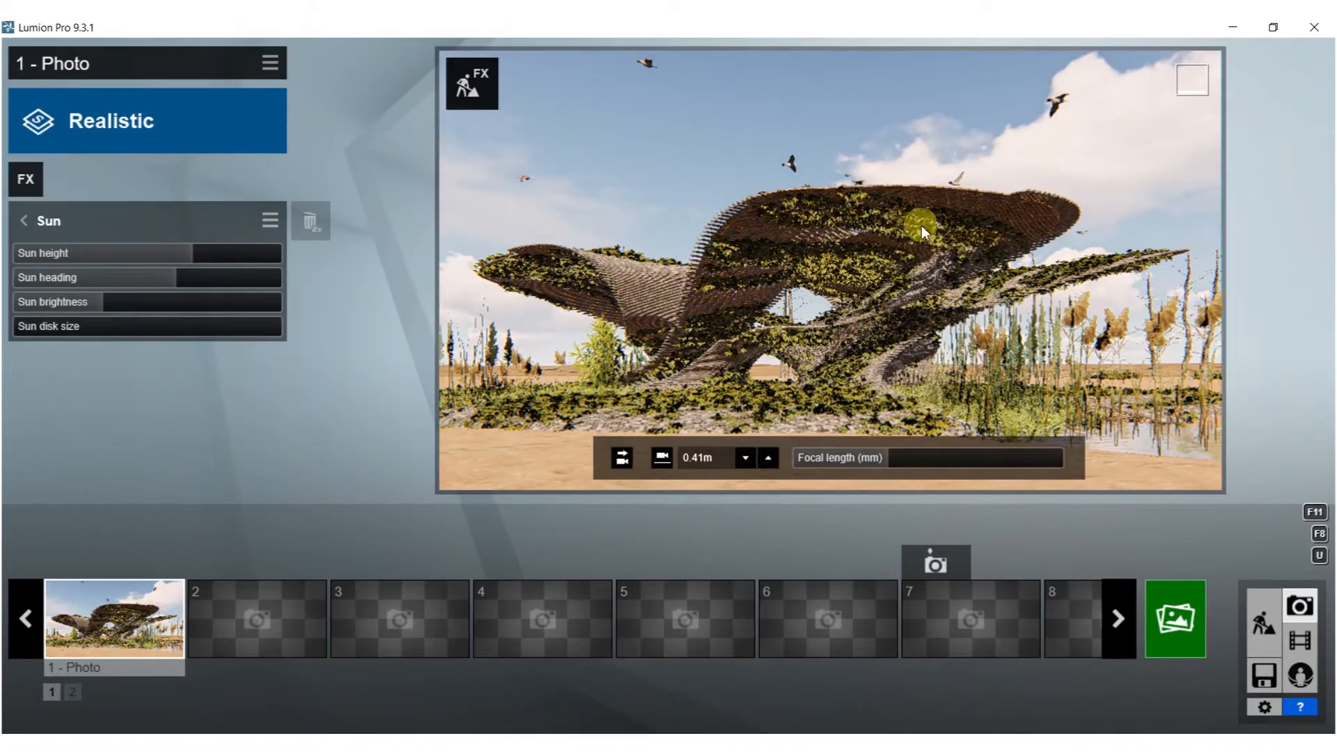
# Replace the pavilion's Material-DARK with the indoor tile material Polii TilesMarble 058 2k
pyautogui.click(1261, 627)
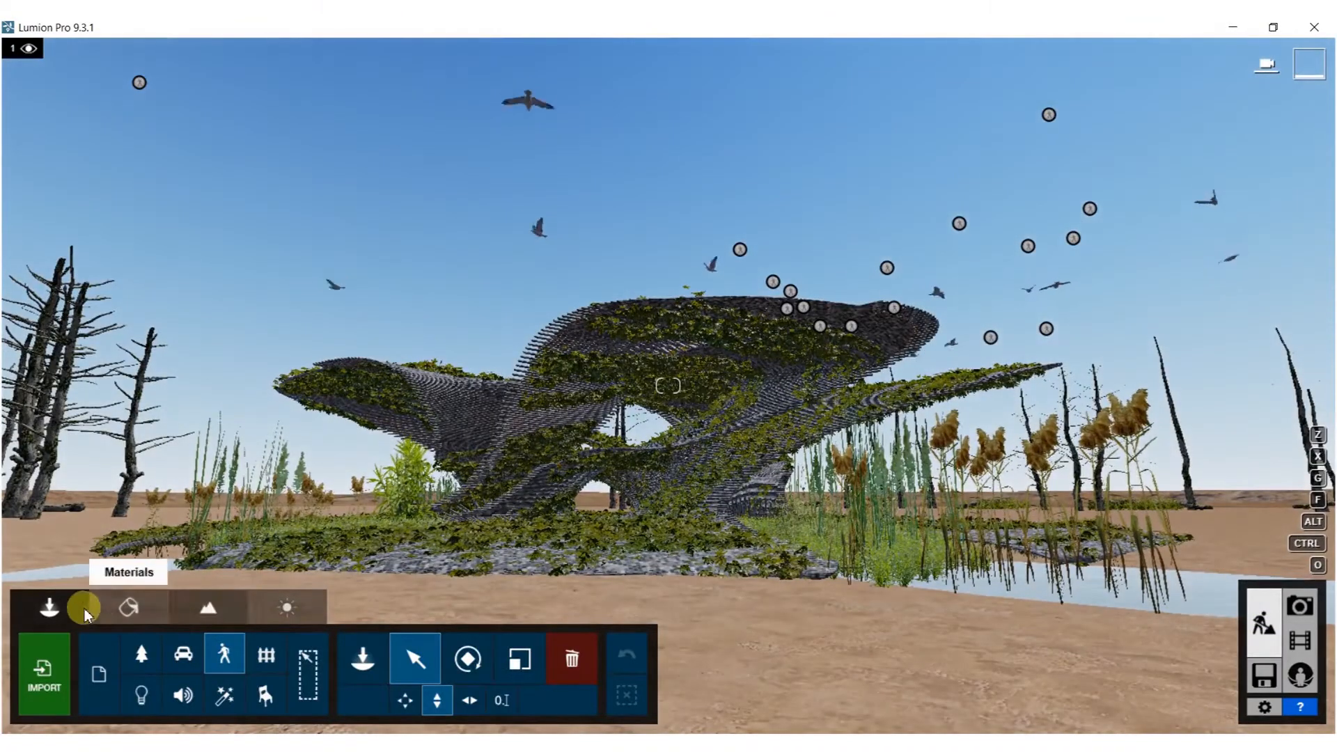
pyautogui.click(130, 605)
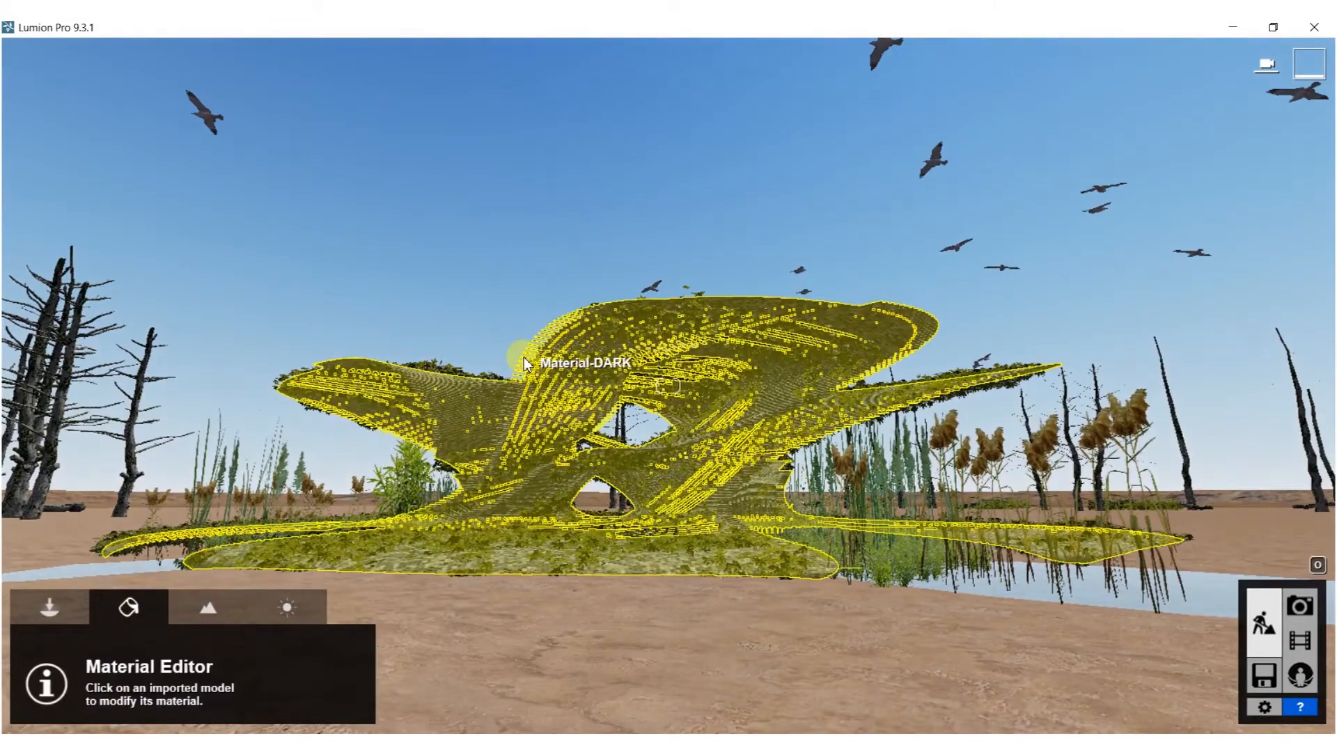
pyautogui.click(524, 362)
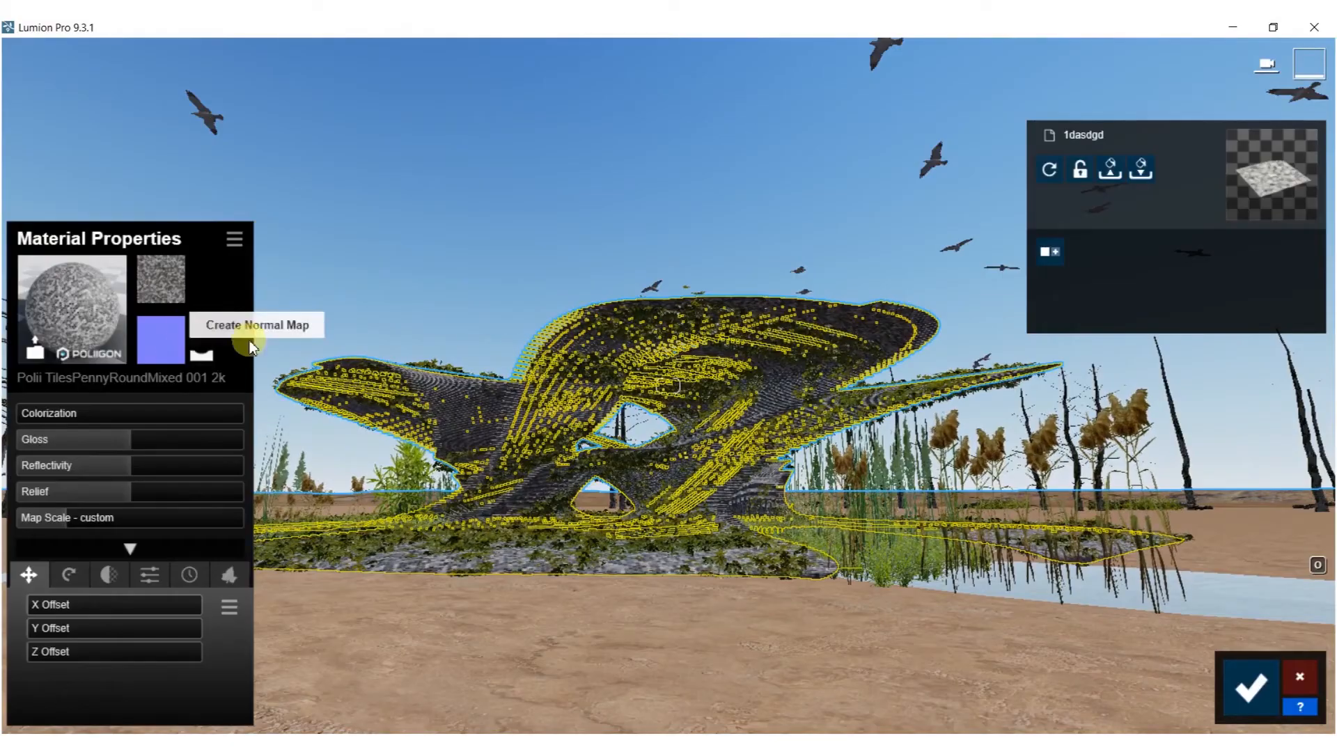
pyautogui.click(38, 341)
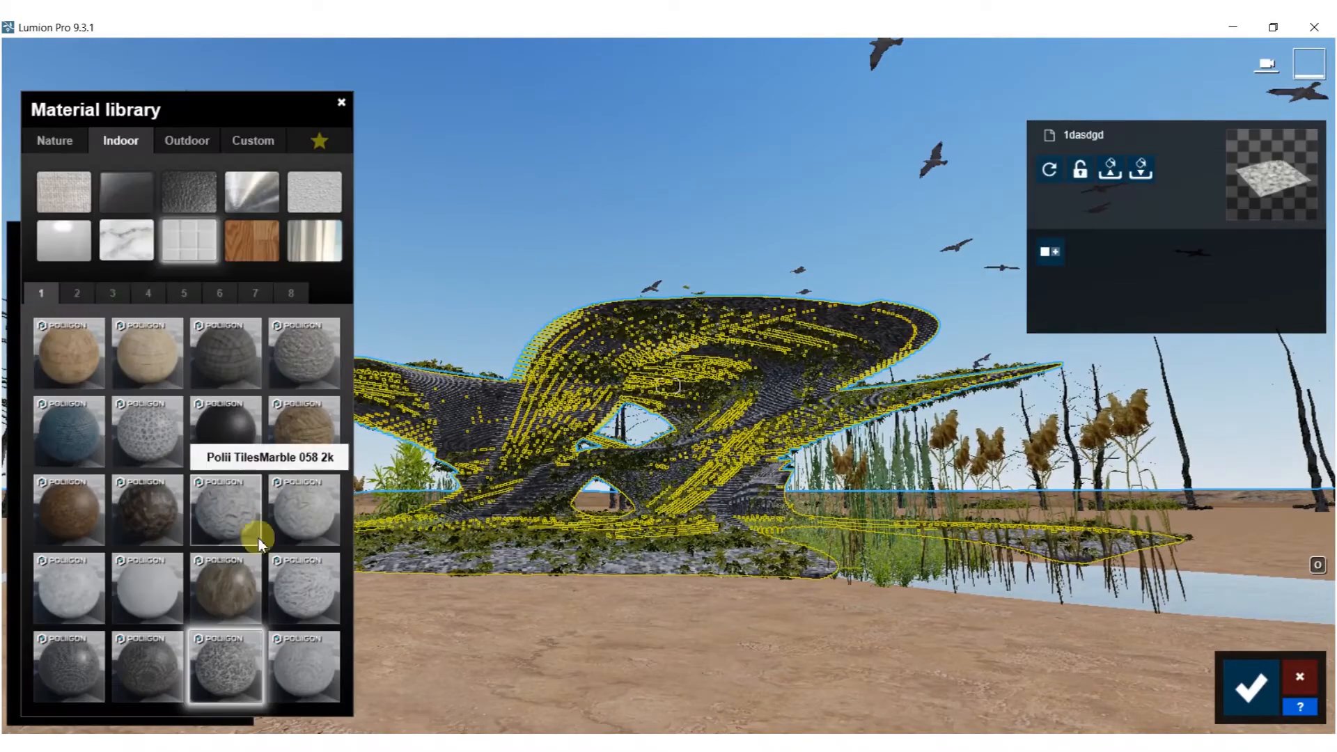
pyautogui.click(290, 507)
pyautogui.click(230, 511)
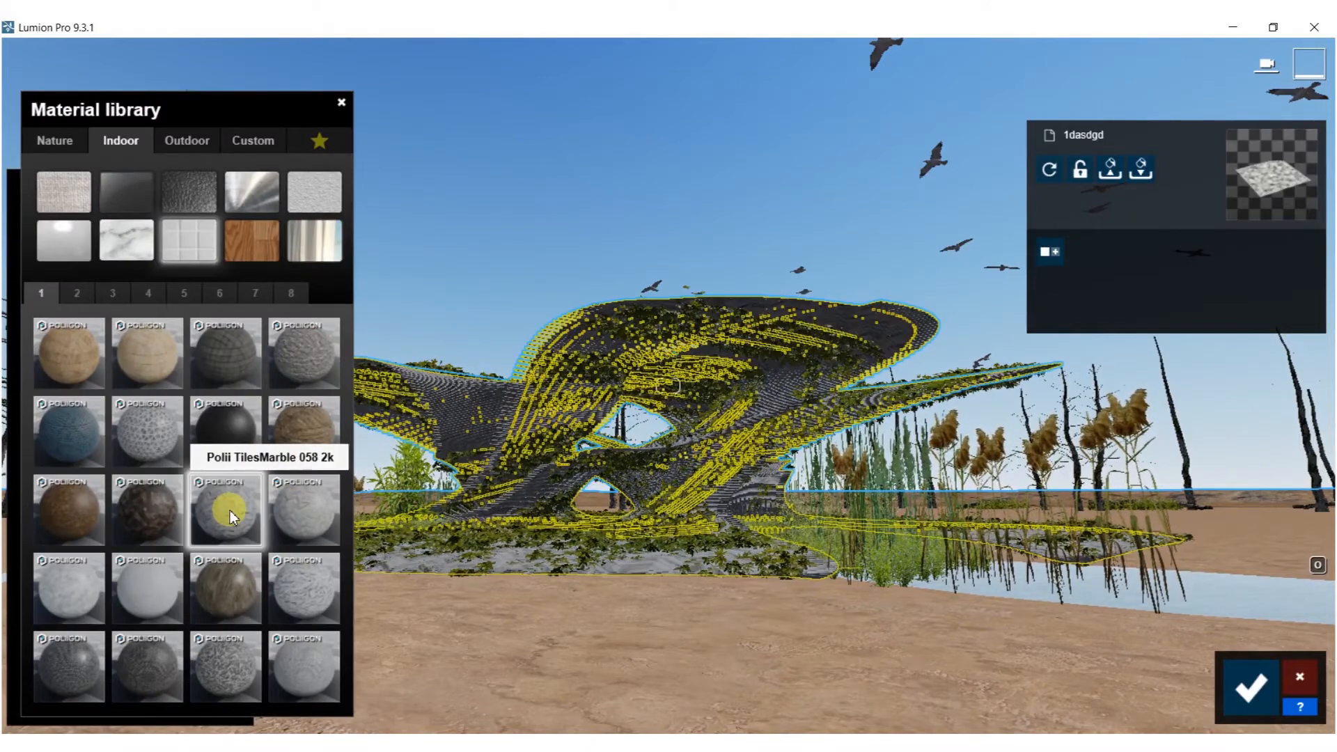
# Try several other indoor tile materials on the pavilion, ending with Tiles 023 1024
pyautogui.click(75, 292)
pyautogui.hotkey('shift', 'w')
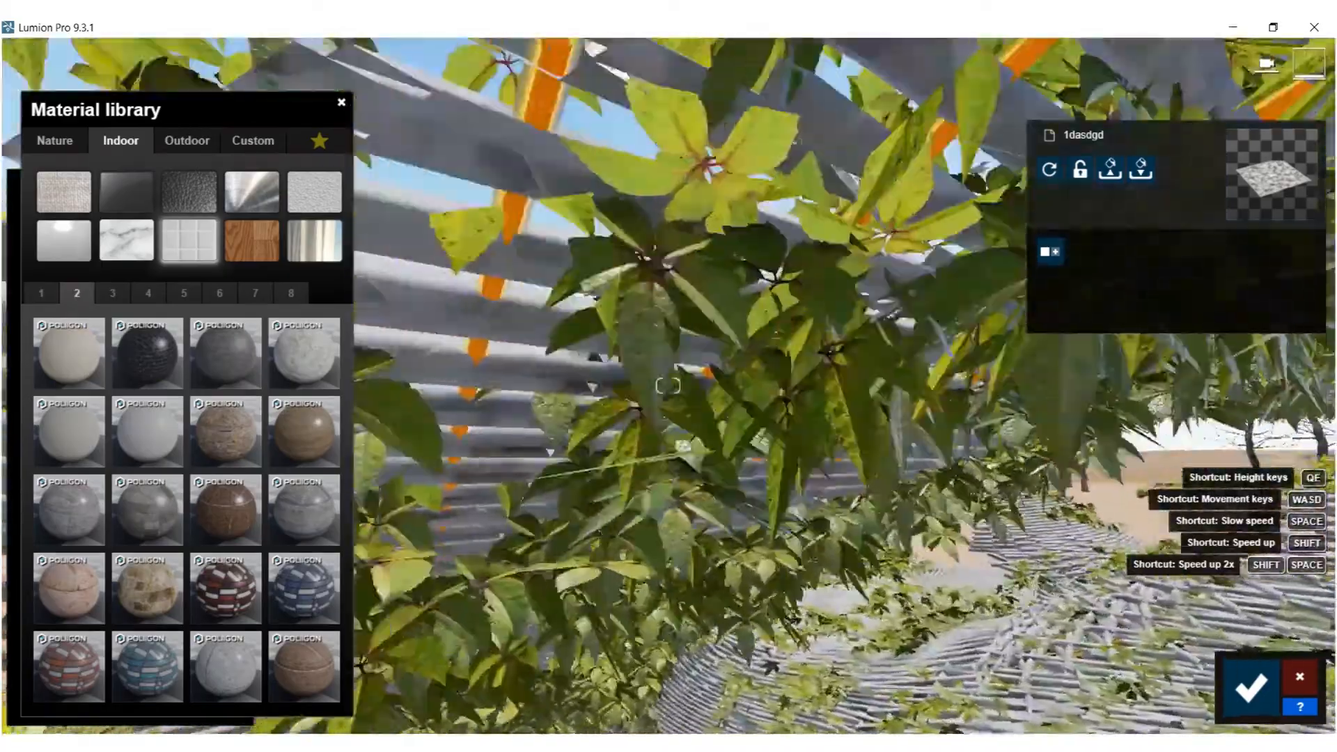
pyautogui.moveTo(428, 398); pyautogui.dragTo(526, 528, button='right')
pyautogui.press('s')
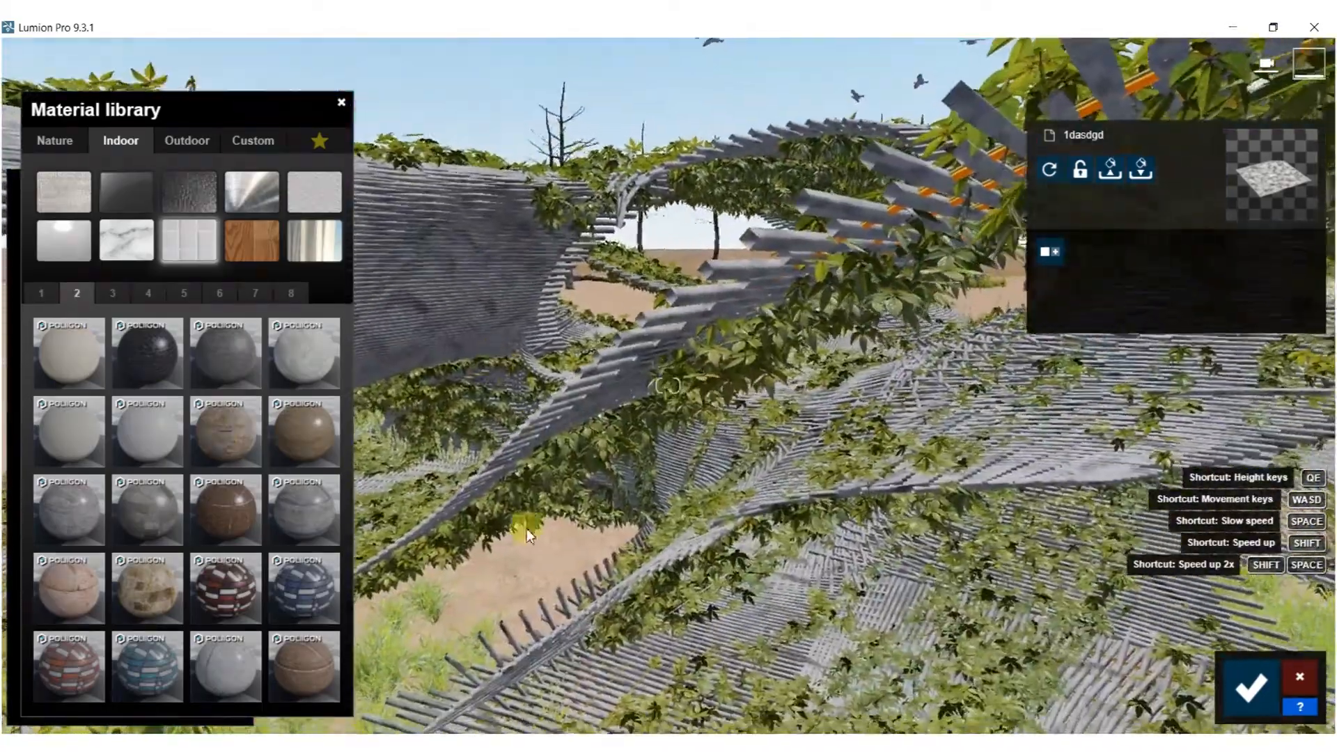
pyautogui.click(231, 659)
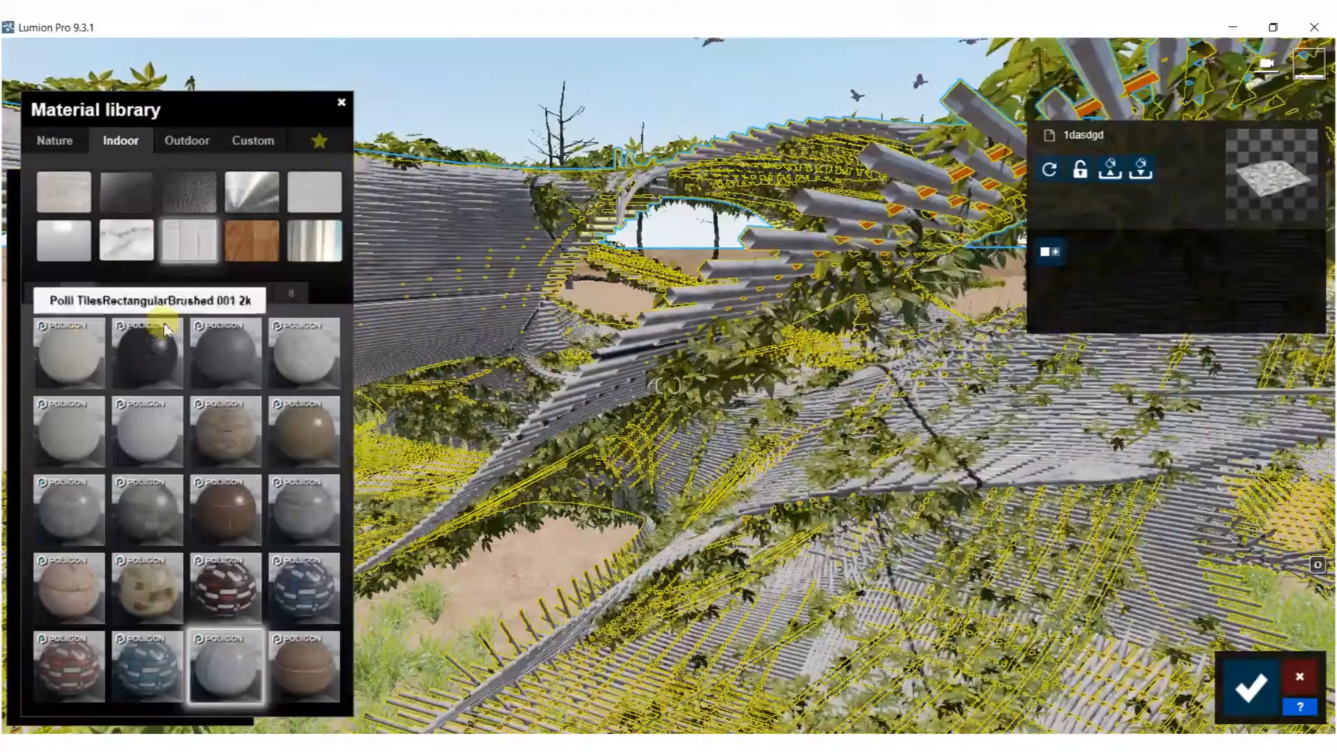
pyautogui.click(297, 350)
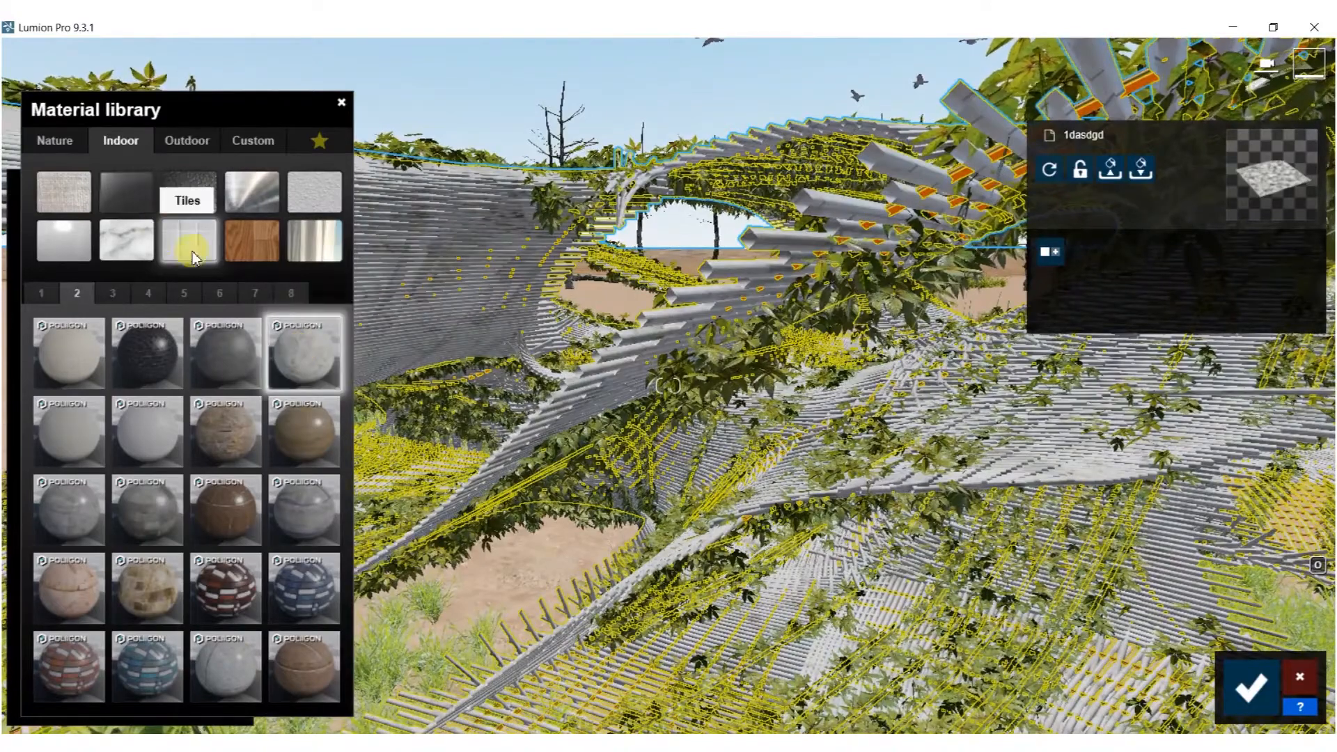
pyautogui.click(114, 294)
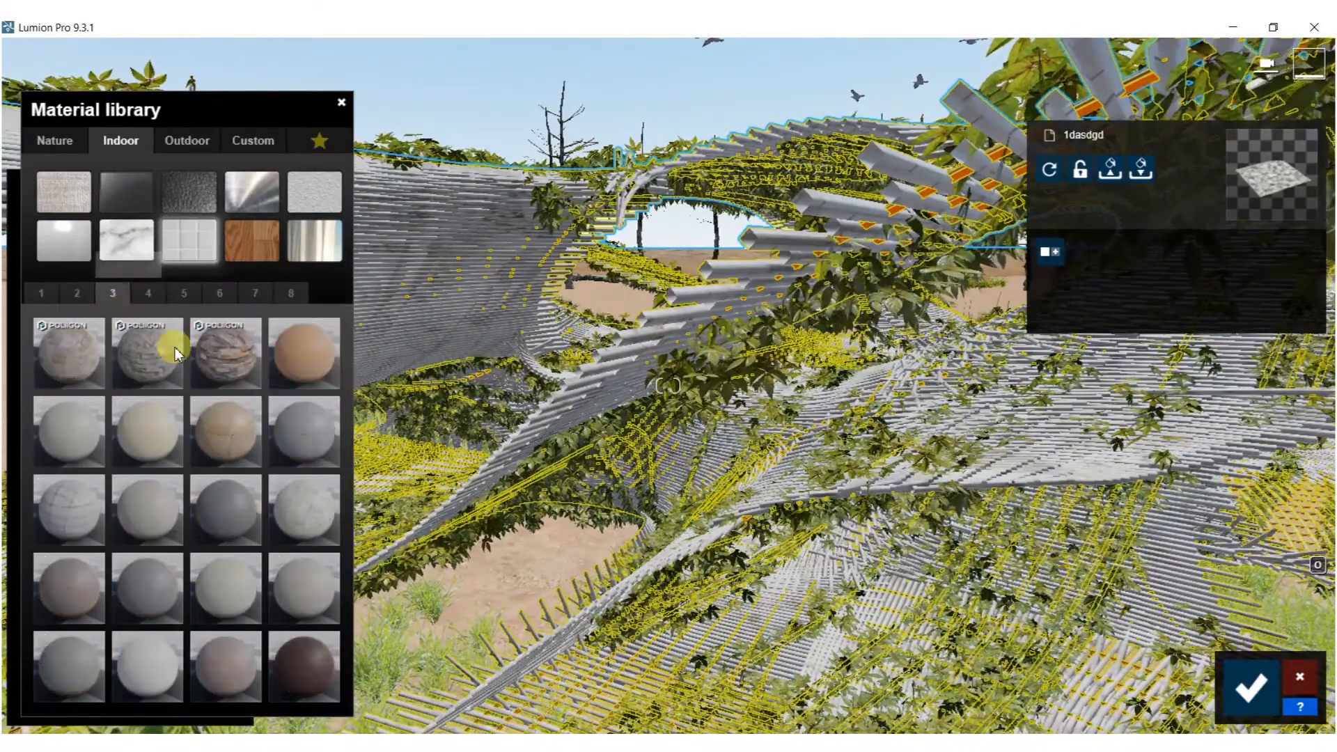
pyautogui.click(220, 351)
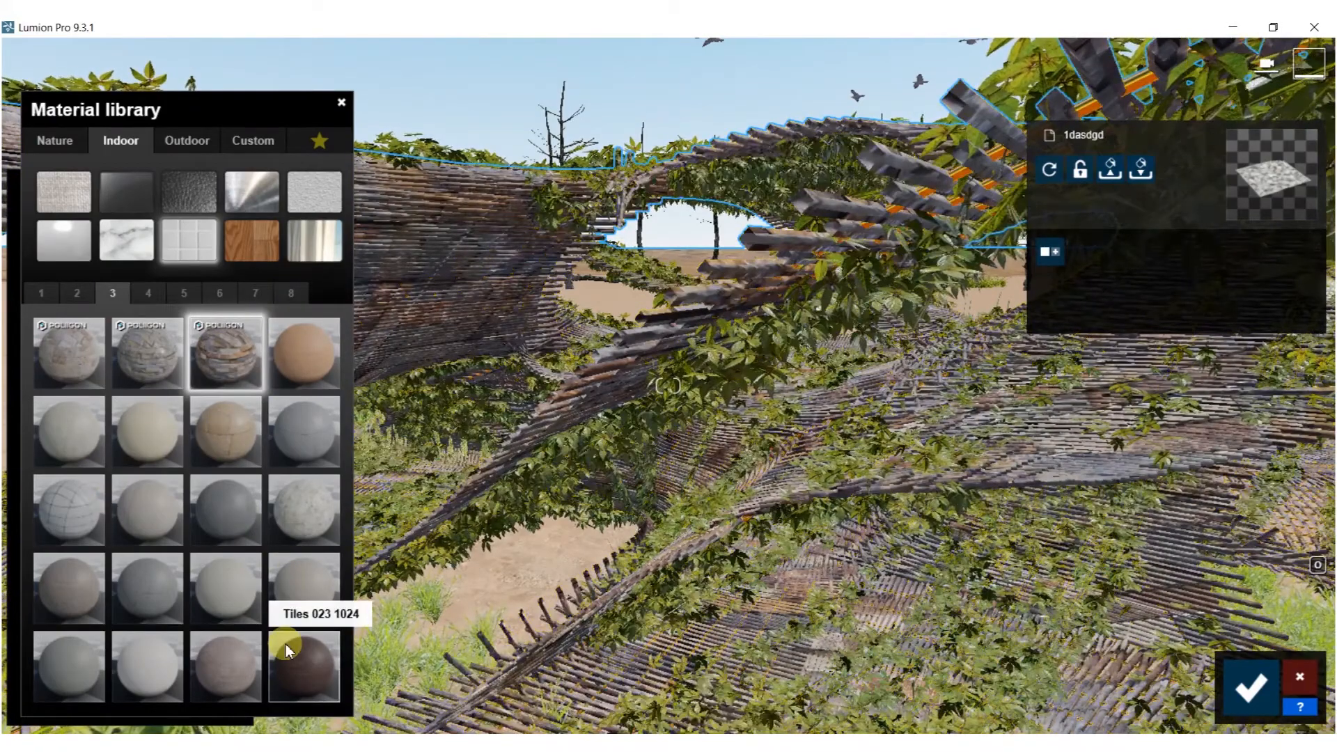
pyautogui.click(286, 645)
# Apply the indoor tile material Tiles 011 1024 to the pavilion and save the material change
pyautogui.moveTo(669, 385); pyautogui.dragTo(668, 439, button='right')
pyautogui.click(320, 522)
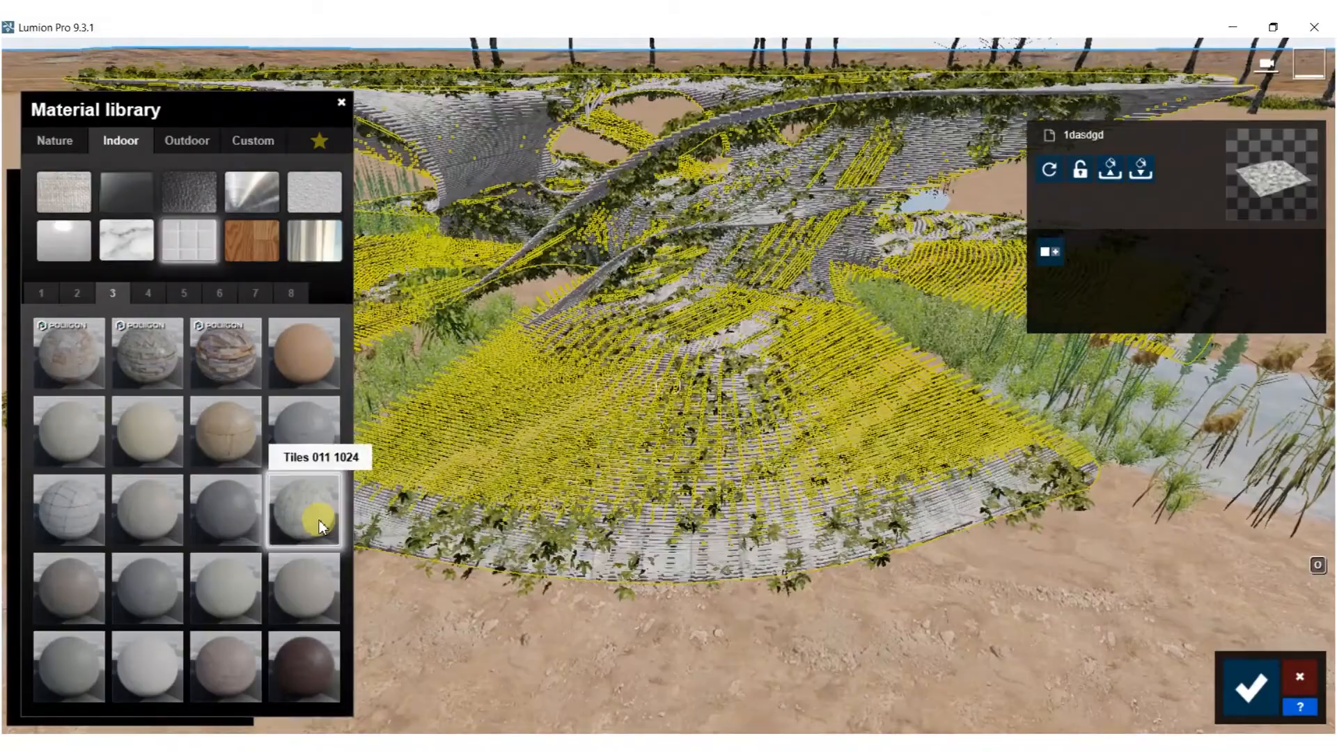
pyautogui.moveTo(669, 488); pyautogui.dragTo(668, 327, button='right')
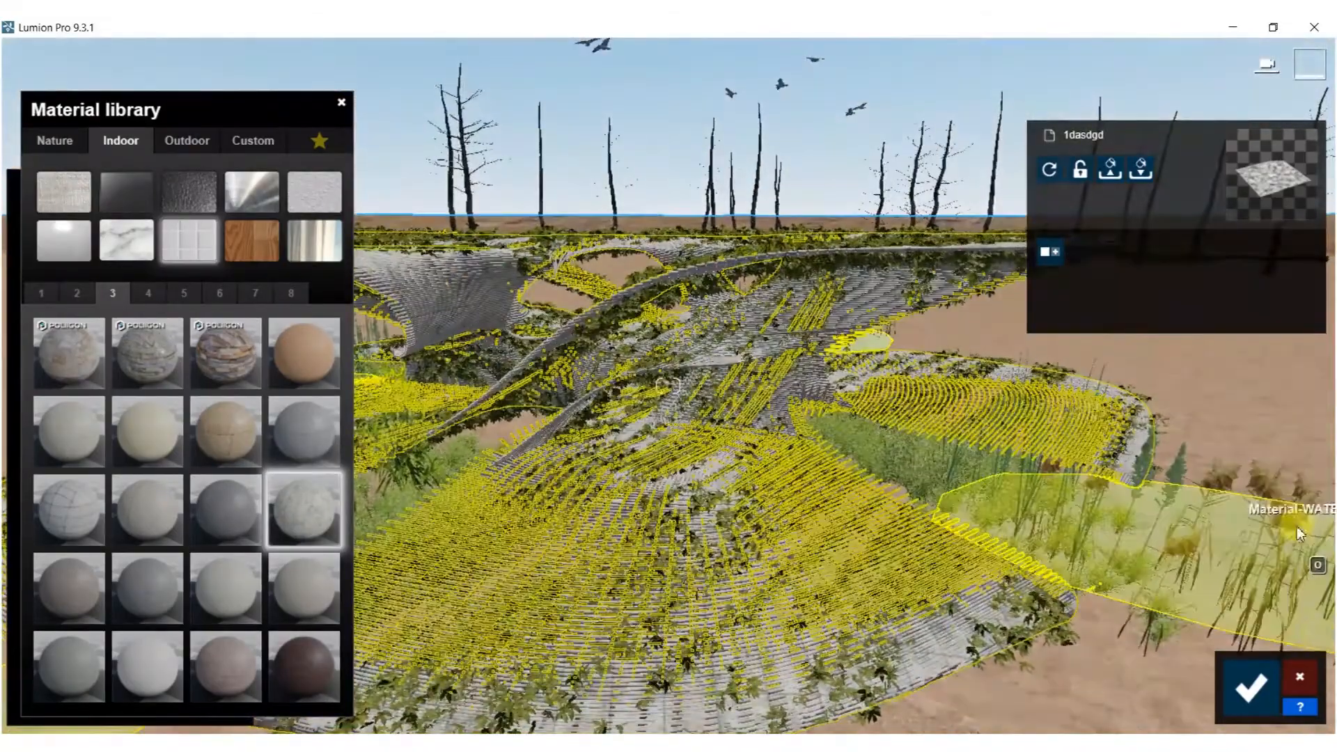
pyautogui.click(1262, 711)
pyautogui.click(1257, 708)
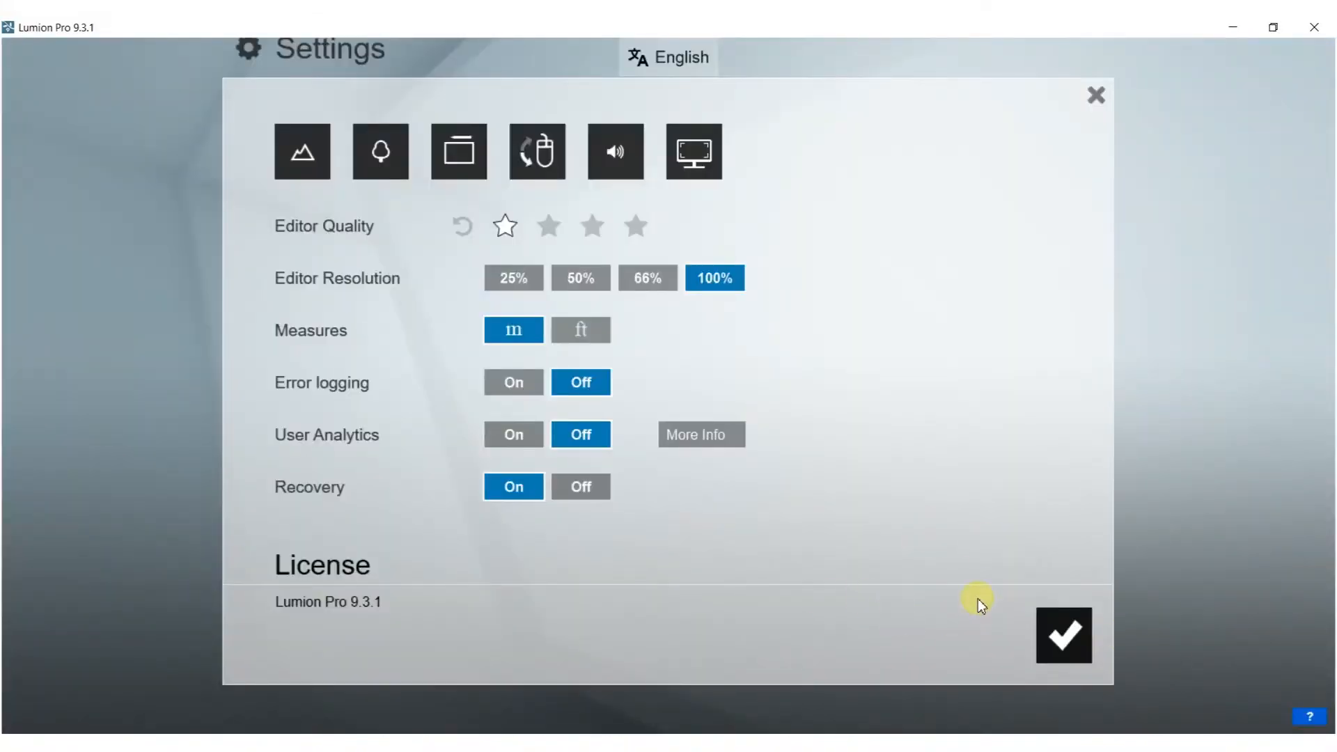
pyautogui.click(1064, 635)
# Restore the first photo's camera in Photo mode, raise the sun brightness and reduce the sun height and heading
pyautogui.click(1292, 612)
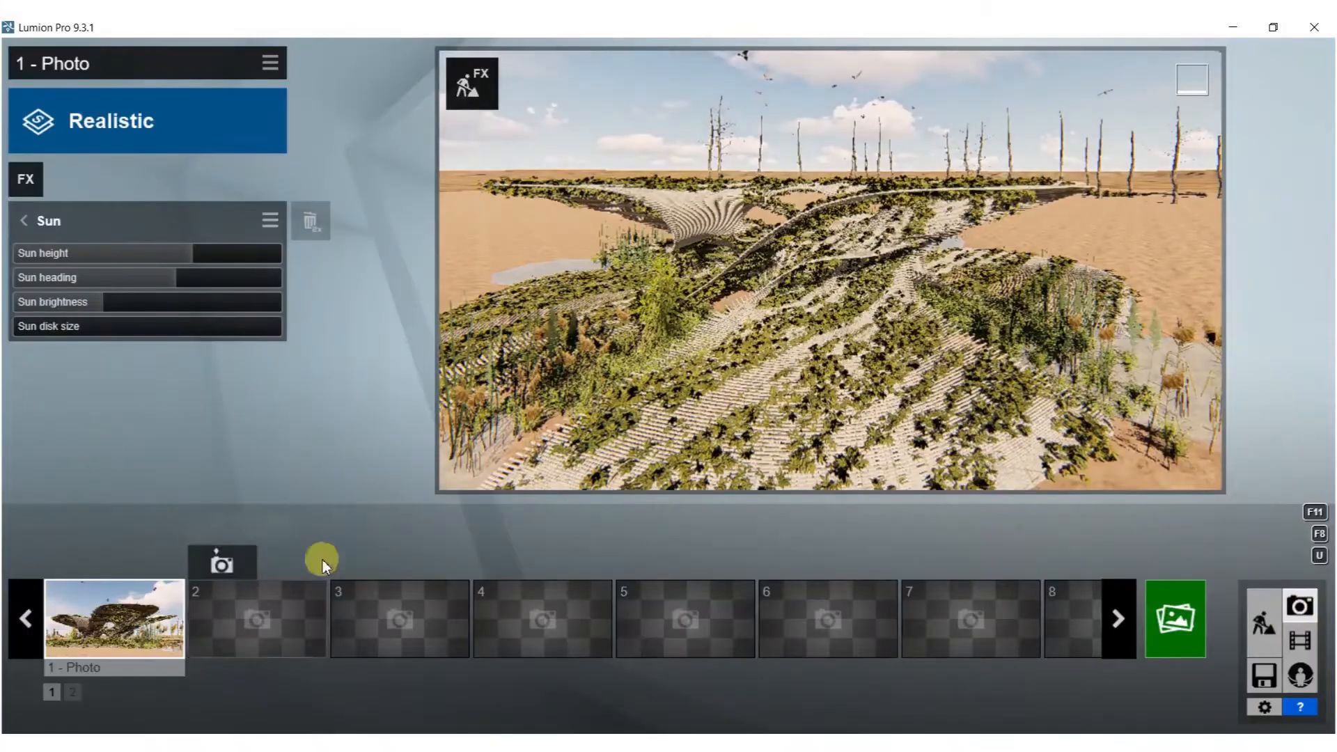
pyautogui.click(147, 647)
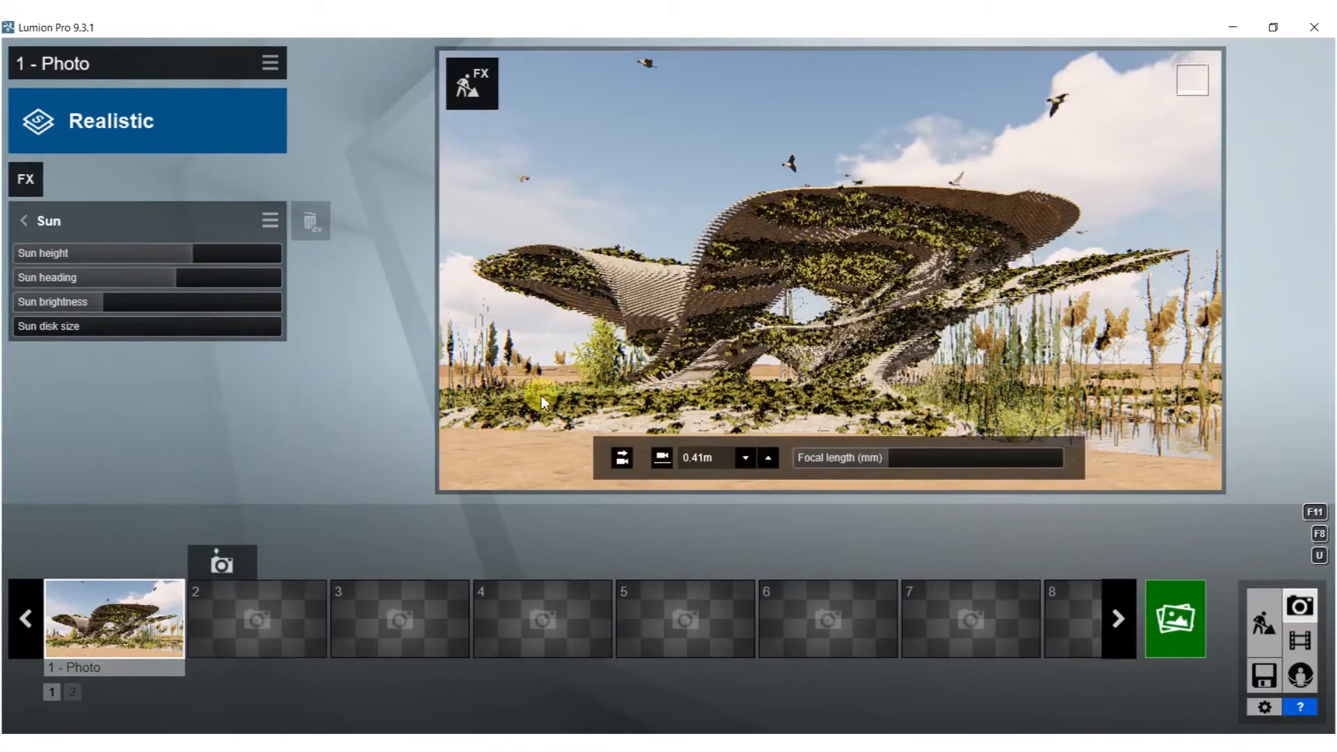
pyautogui.moveTo(116, 305); pyautogui.dragTo(124, 305)
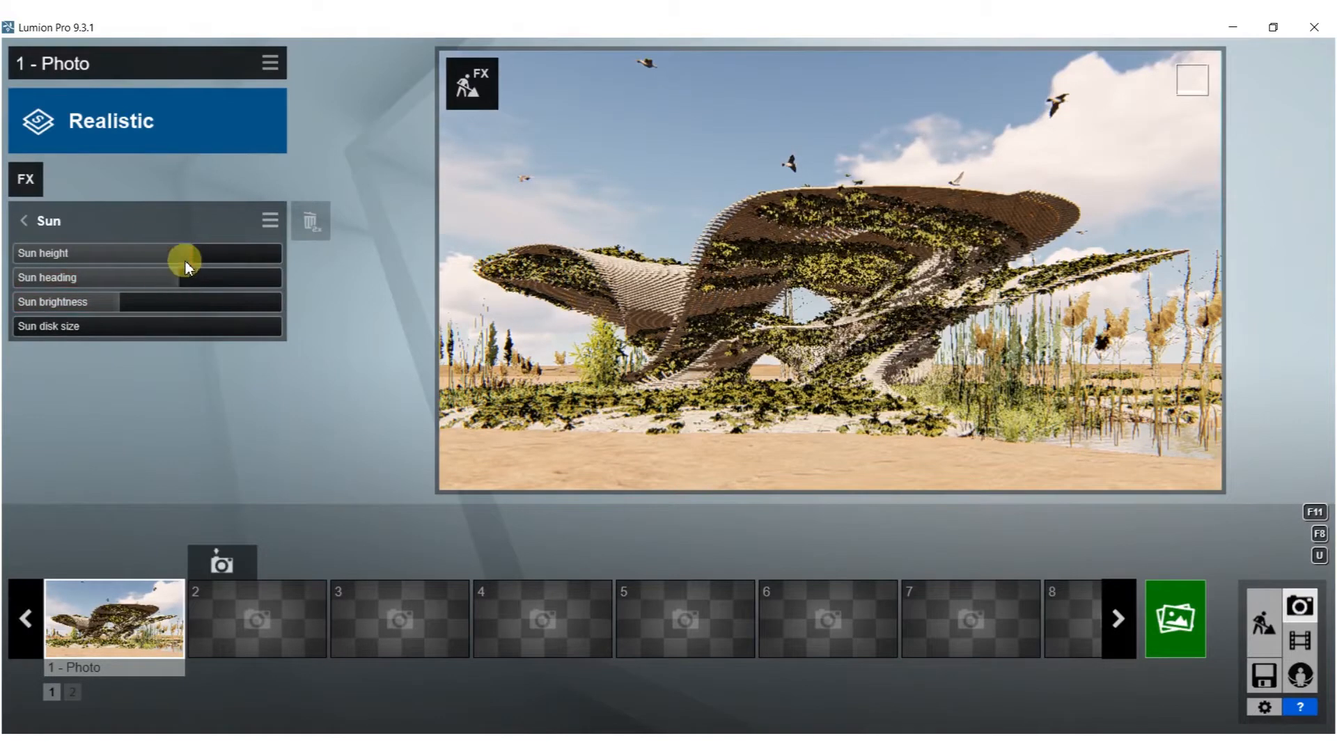
pyautogui.keyDown('shift'); pyautogui.moveTo(177, 276); pyautogui.dragTo(61, 276); pyautogui.keyUp('shift')
pyautogui.keyDown('shift'); pyautogui.moveTo(142, 259); pyautogui.dragTo(5, 255); pyautogui.keyUp('shift')
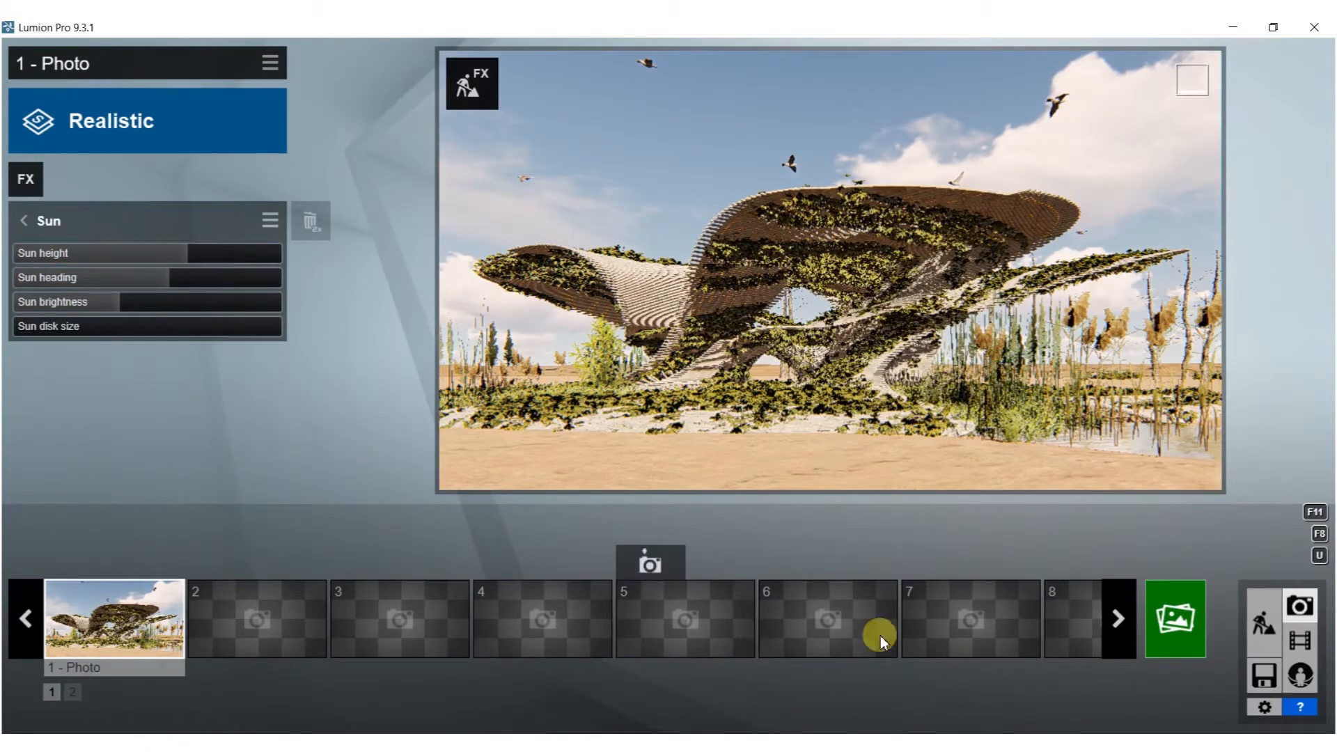
pyautogui.keyDown('shift'); pyautogui.moveTo(233, 258); pyautogui.dragTo(76, 259); pyautogui.keyUp('shift')
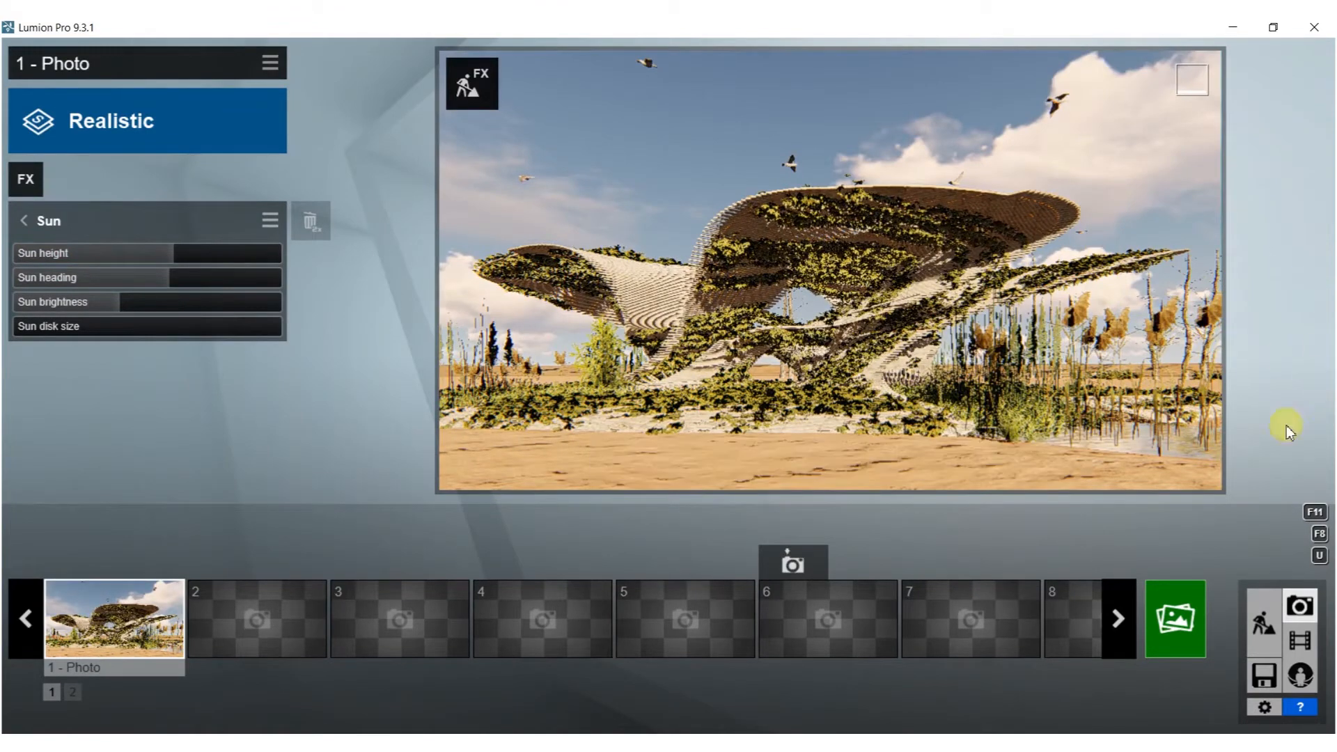
# Render the current shot at Desktop 1920x1080, overwriting 57.jpg in the BOOK folder, and close the finished render
pyautogui.click(1169, 616)
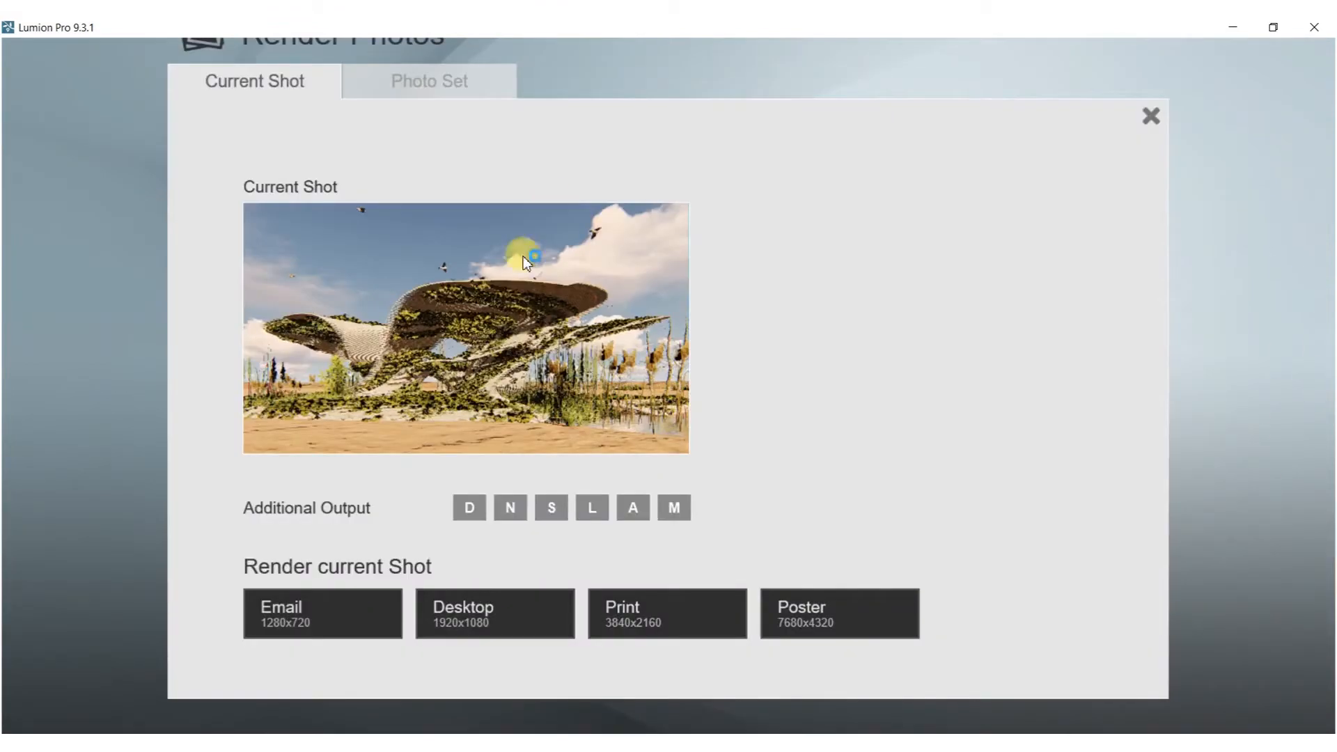
pyautogui.click(469, 617)
pyautogui.write('57')
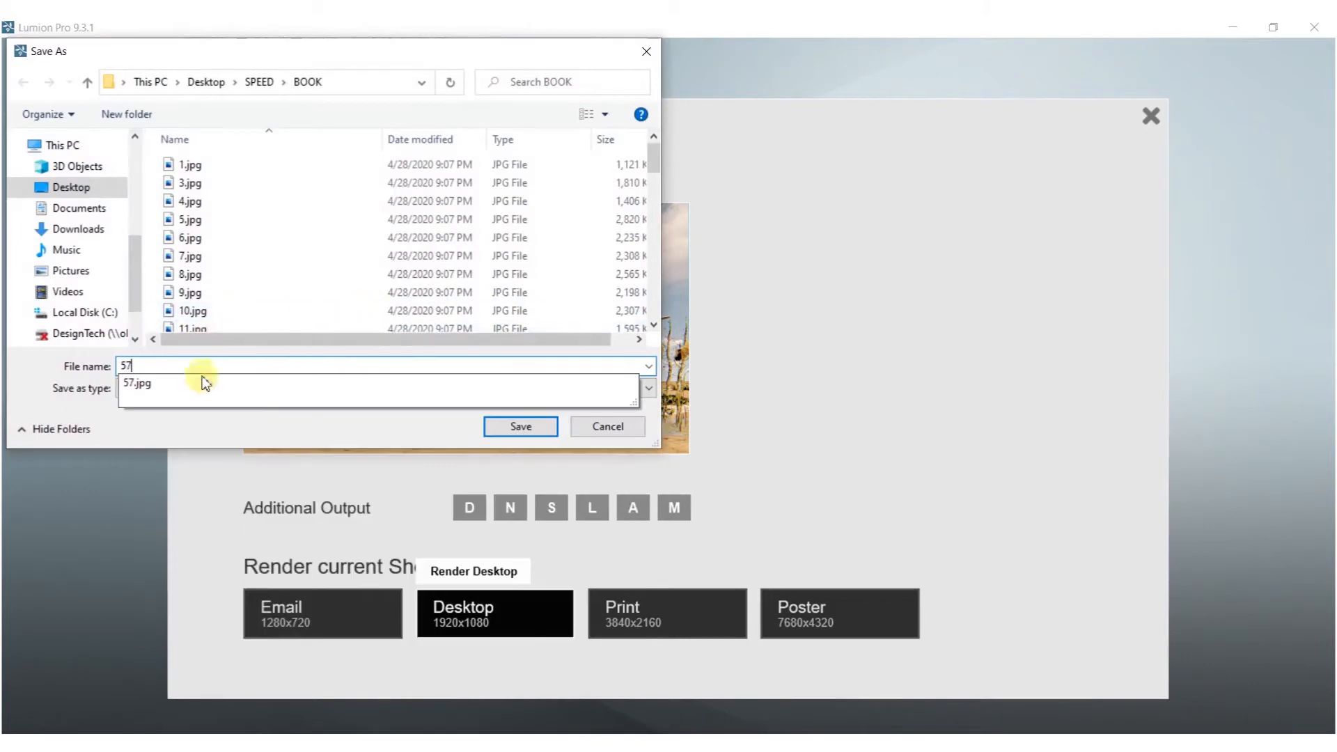
pyautogui.click(327, 390)
pyautogui.click(525, 433)
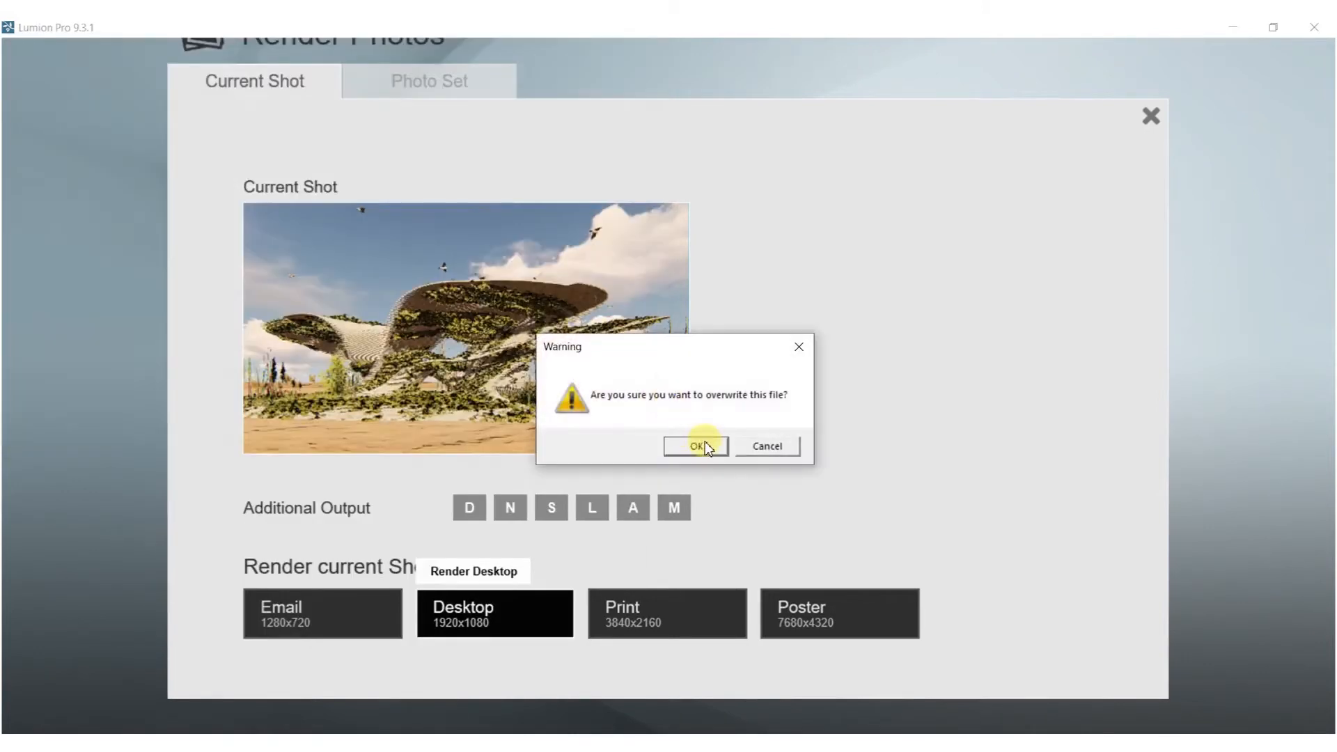
pyautogui.click(704, 442)
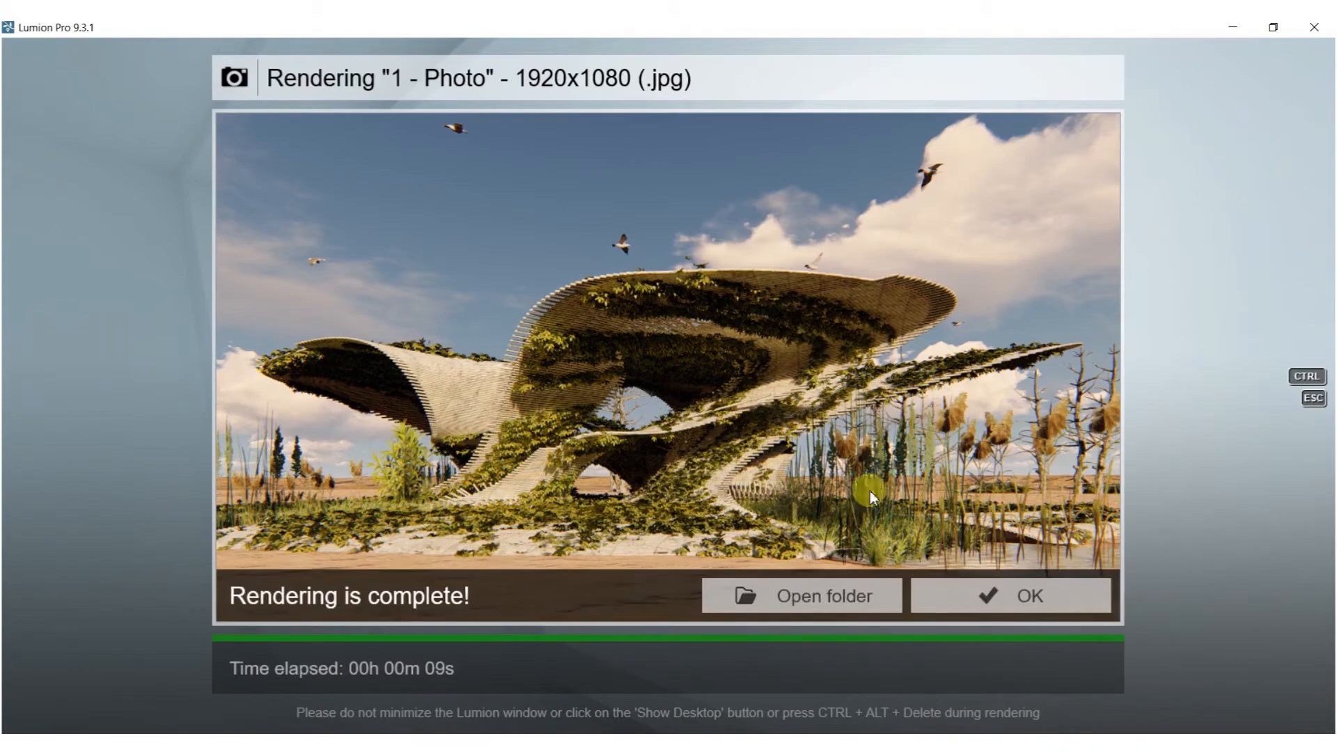
pyautogui.click(993, 606)
# Frame the whole pavilion from another side at about 0.37 m camera height and store the view in the second photo slot
pyautogui.moveTo(704, 324)
pyautogui.mouseDown(button='right')
pyautogui.moveTo(543, 324)
pyautogui.moveTo(696, 324)
pyautogui.mouseUp(button='right')
pyautogui.press('w')
pyautogui.press('s')
pyautogui.moveTo(830, 270); pyautogui.dragTo(644, 264, button='right')
pyautogui.press('d')
pyautogui.press('s')
pyautogui.press('w')
pyautogui.moveTo(803, 254); pyautogui.dragTo(820, 272, button='right')
pyautogui.press('s')
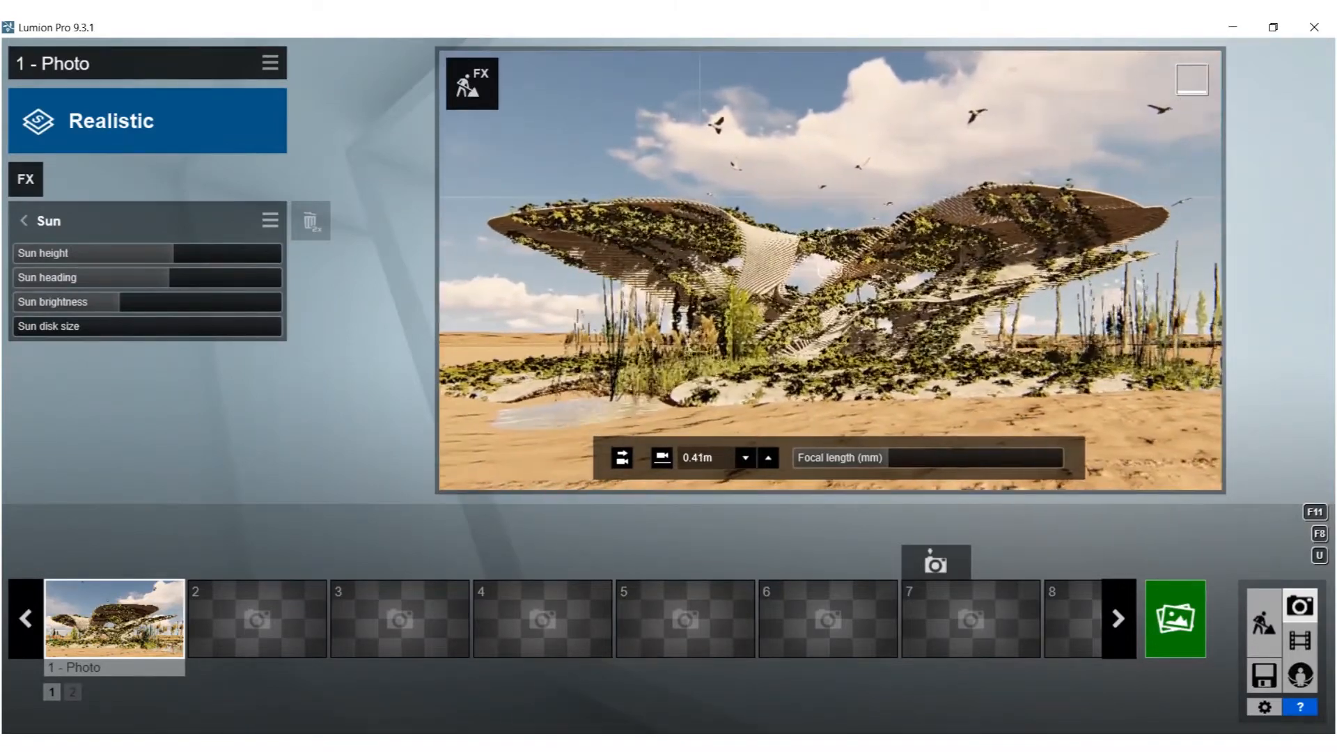
pyautogui.press('w')
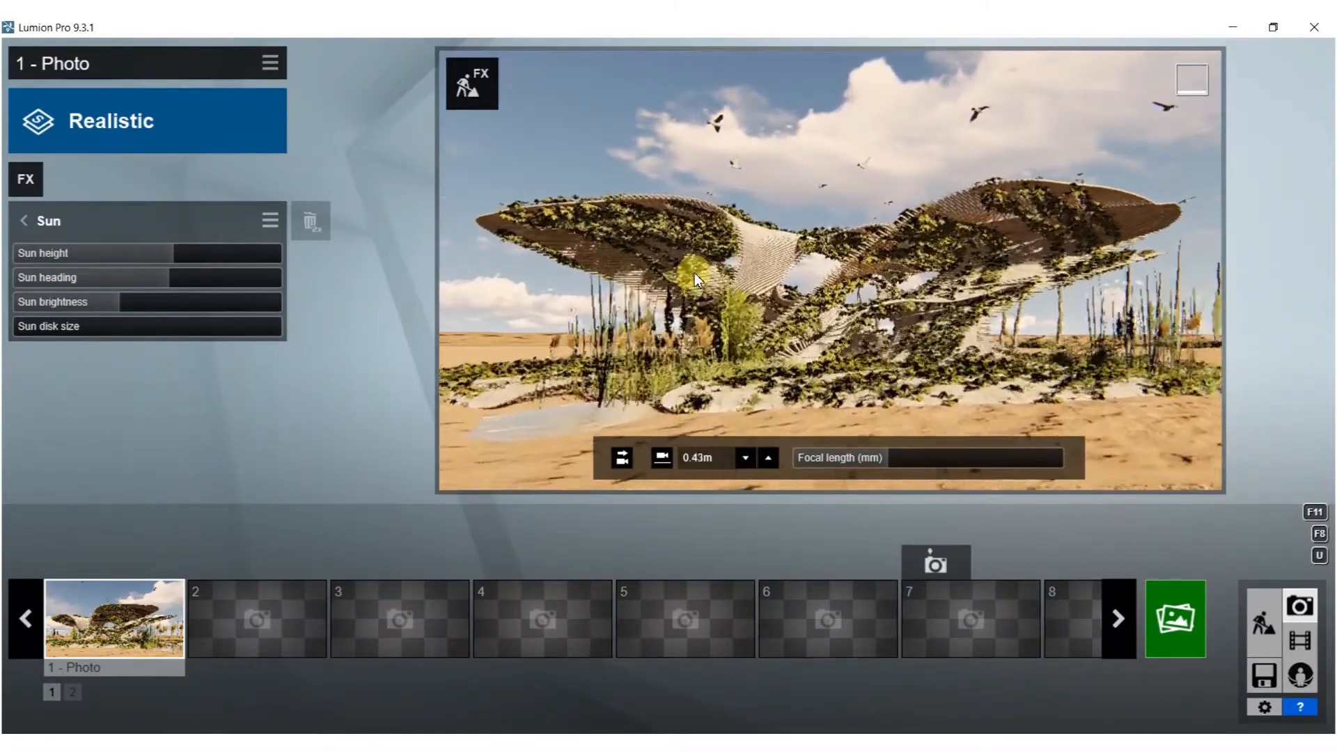
pyautogui.press('s')
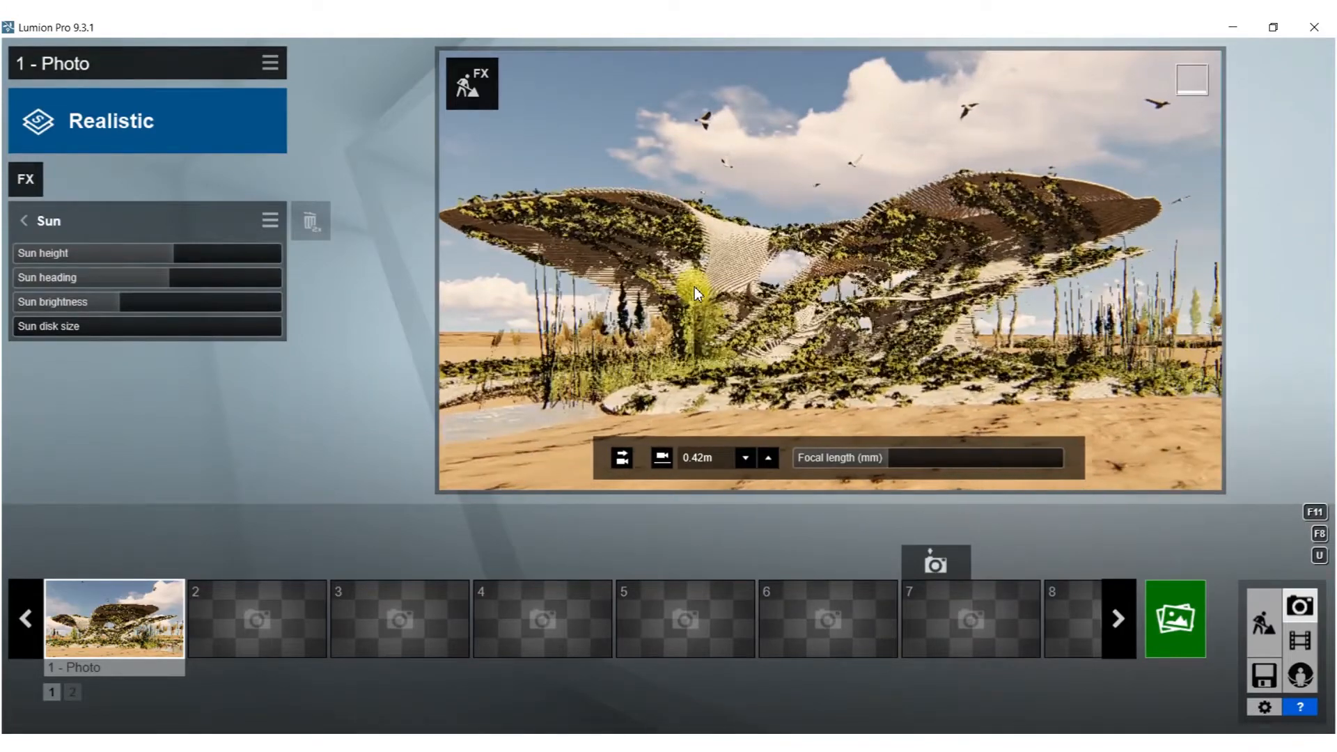
pyautogui.press('w')
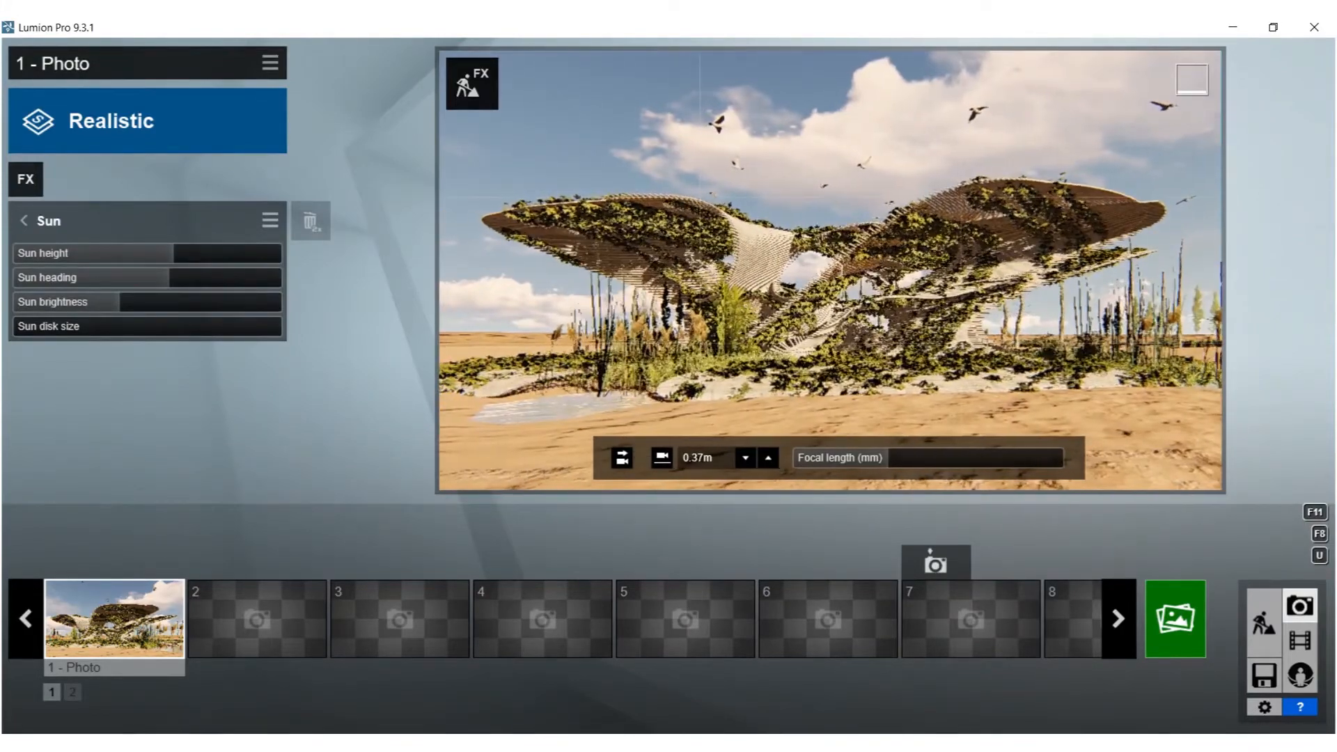
pyautogui.press('w')
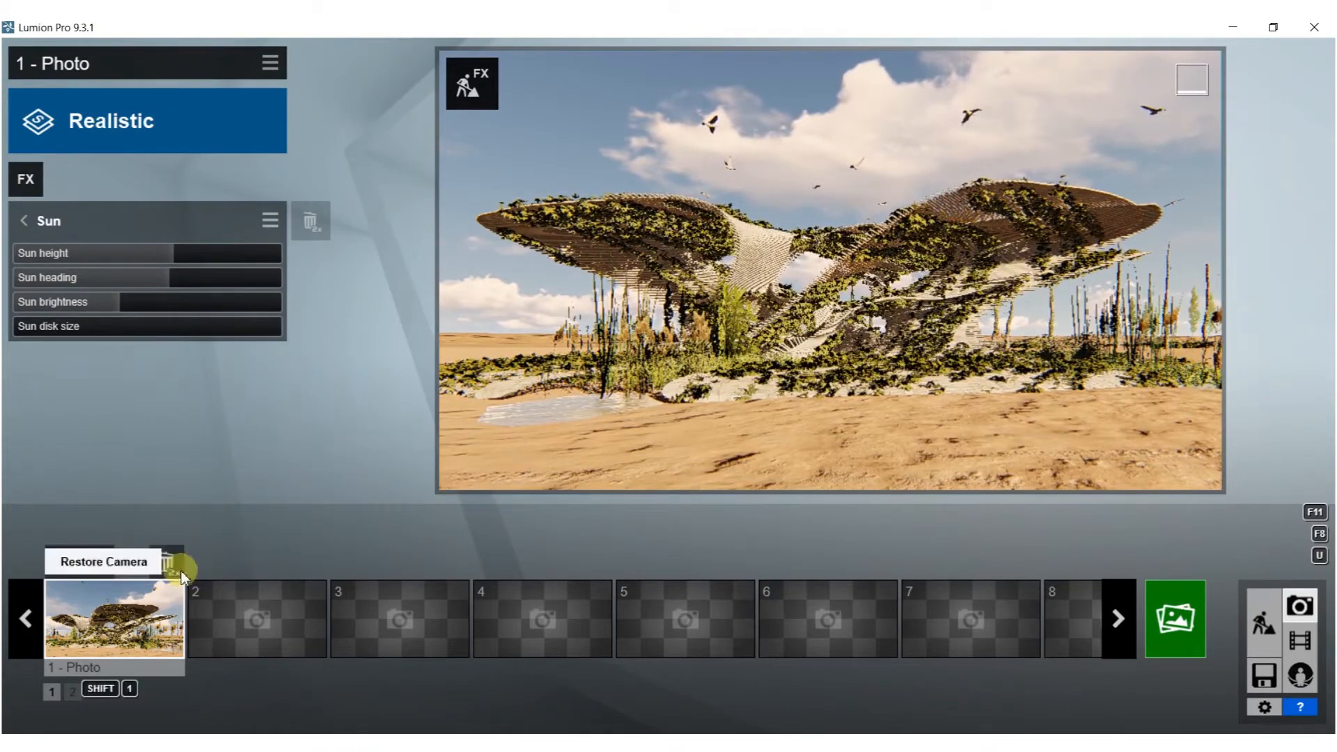
pyautogui.click(233, 562)
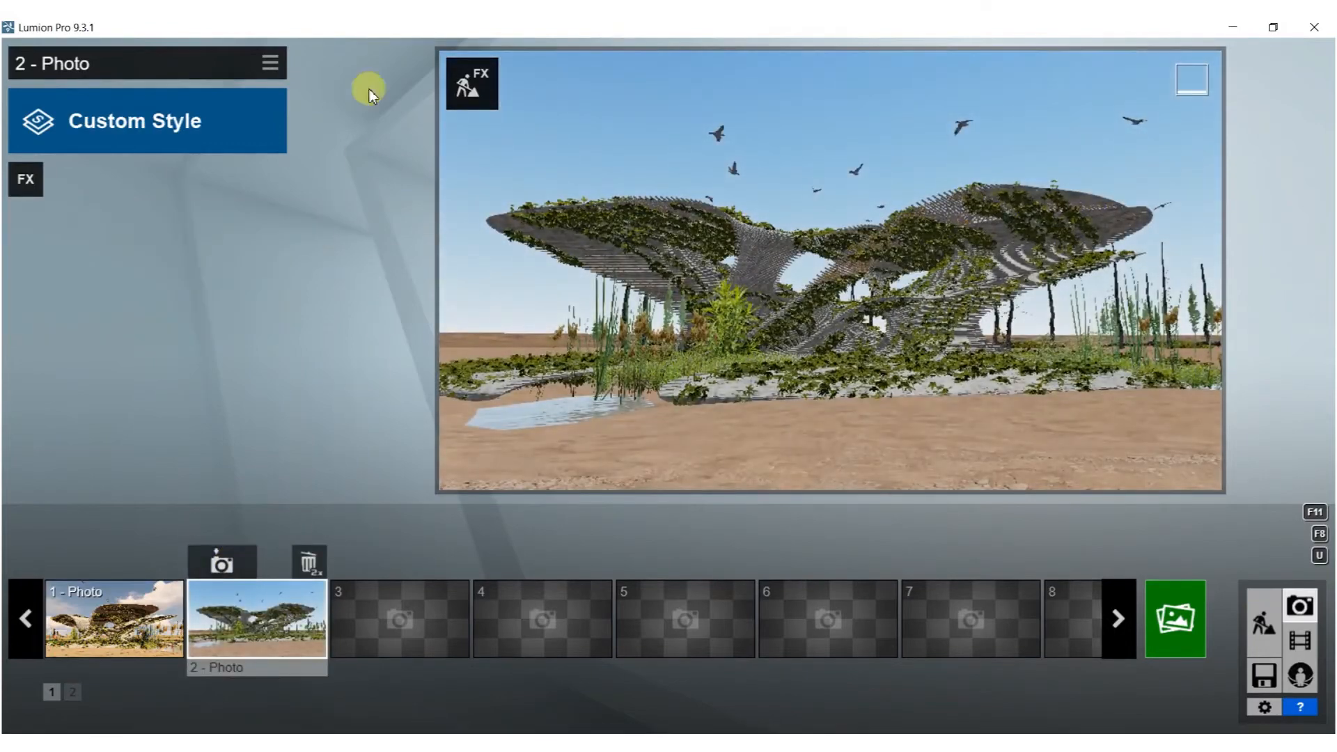
# Copy all effects of the first photo and paste them onto the second photo
pyautogui.click(147, 596)
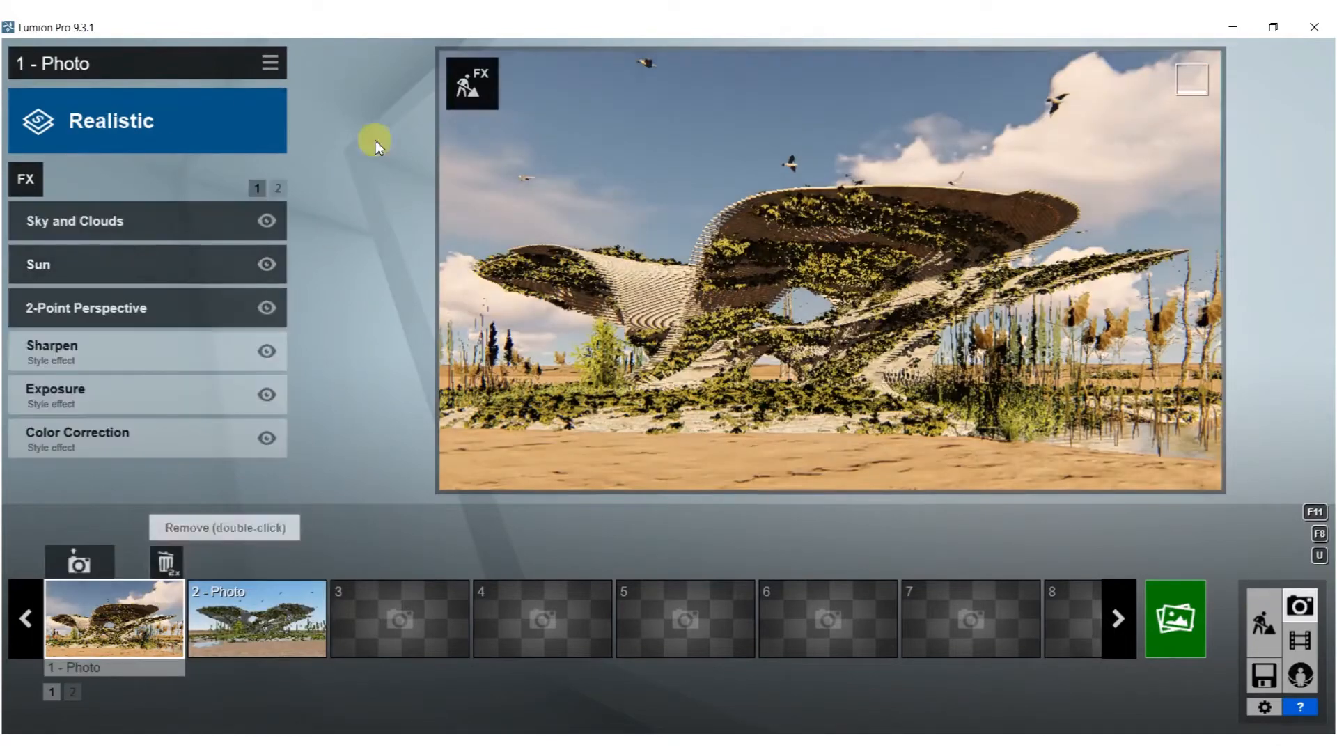
pyautogui.click(271, 64)
pyautogui.moveTo(224, 80)
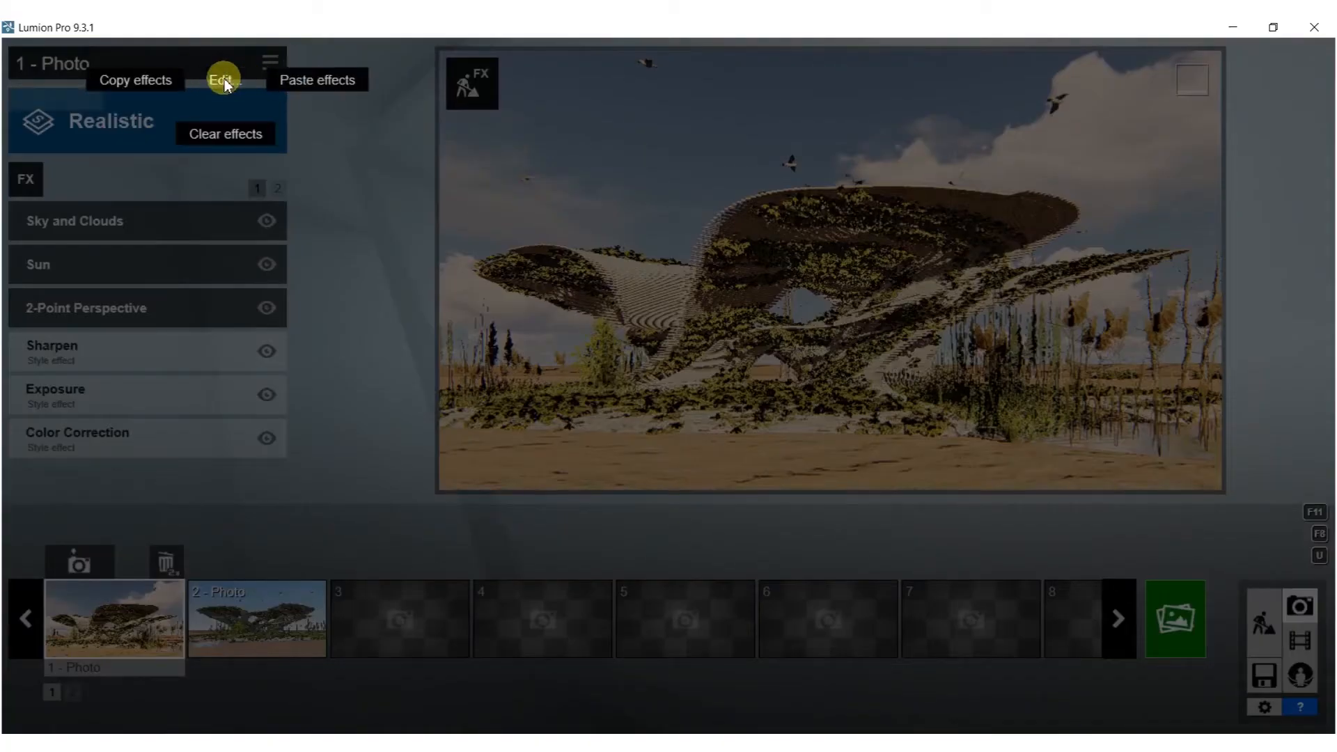
pyautogui.click(135, 81)
pyautogui.click(229, 631)
pyautogui.click(273, 63)
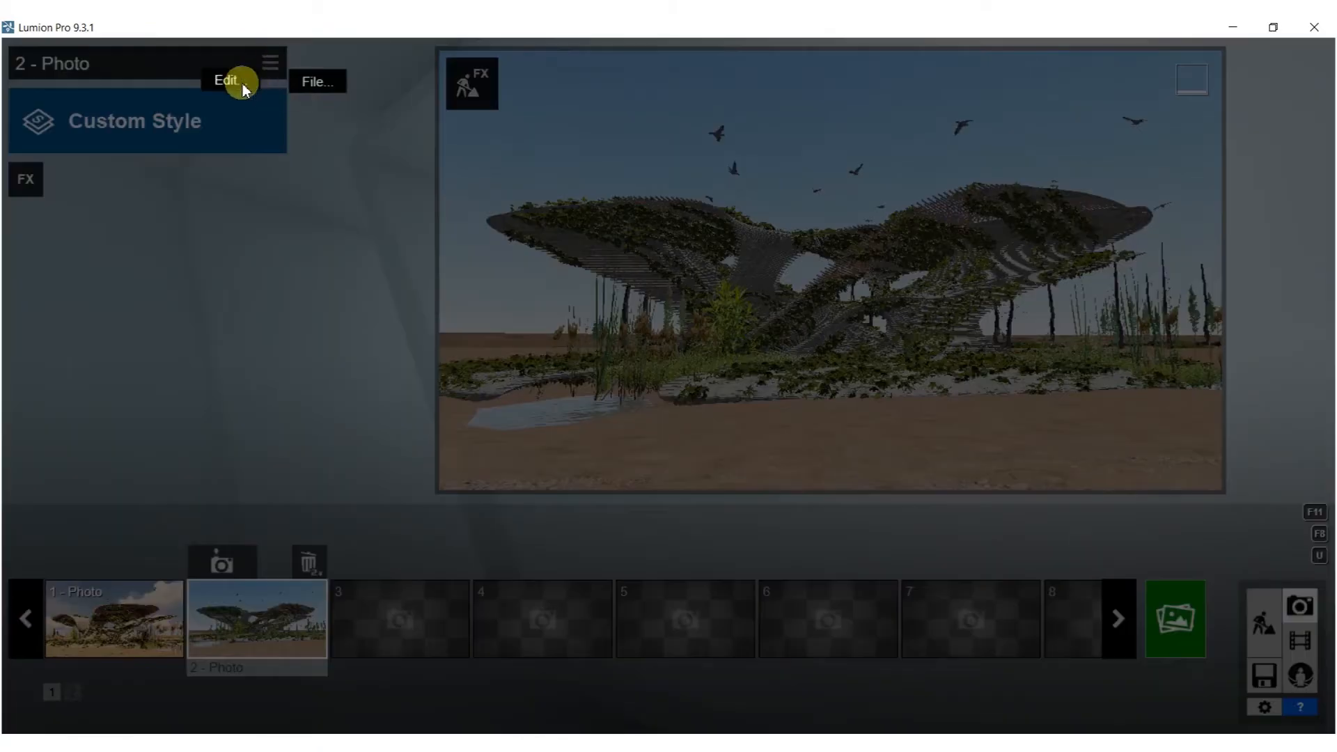
pyautogui.moveTo(239, 82)
pyautogui.click(329, 82)
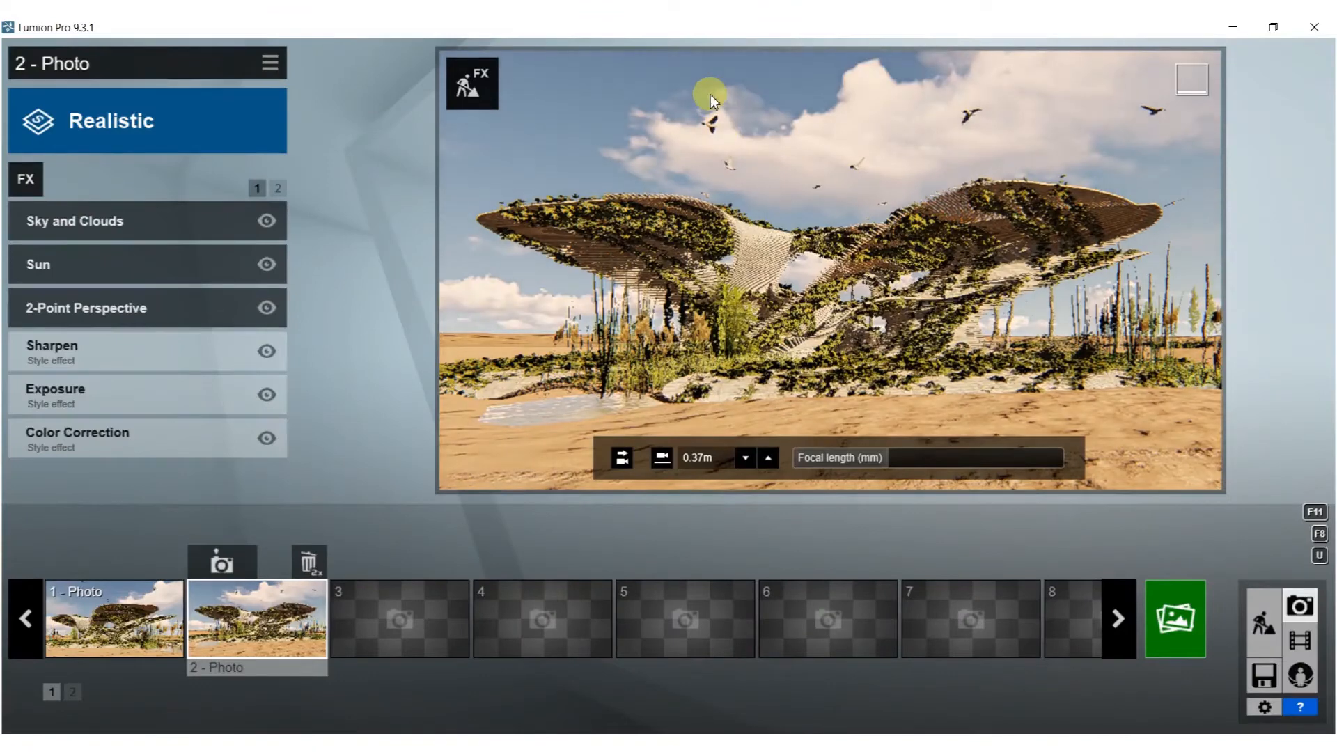
# Render the second photo at Desktop 1920x1080, overwriting an existing JPG in the BOOK folder, and close the finished render
pyautogui.click(1181, 614)
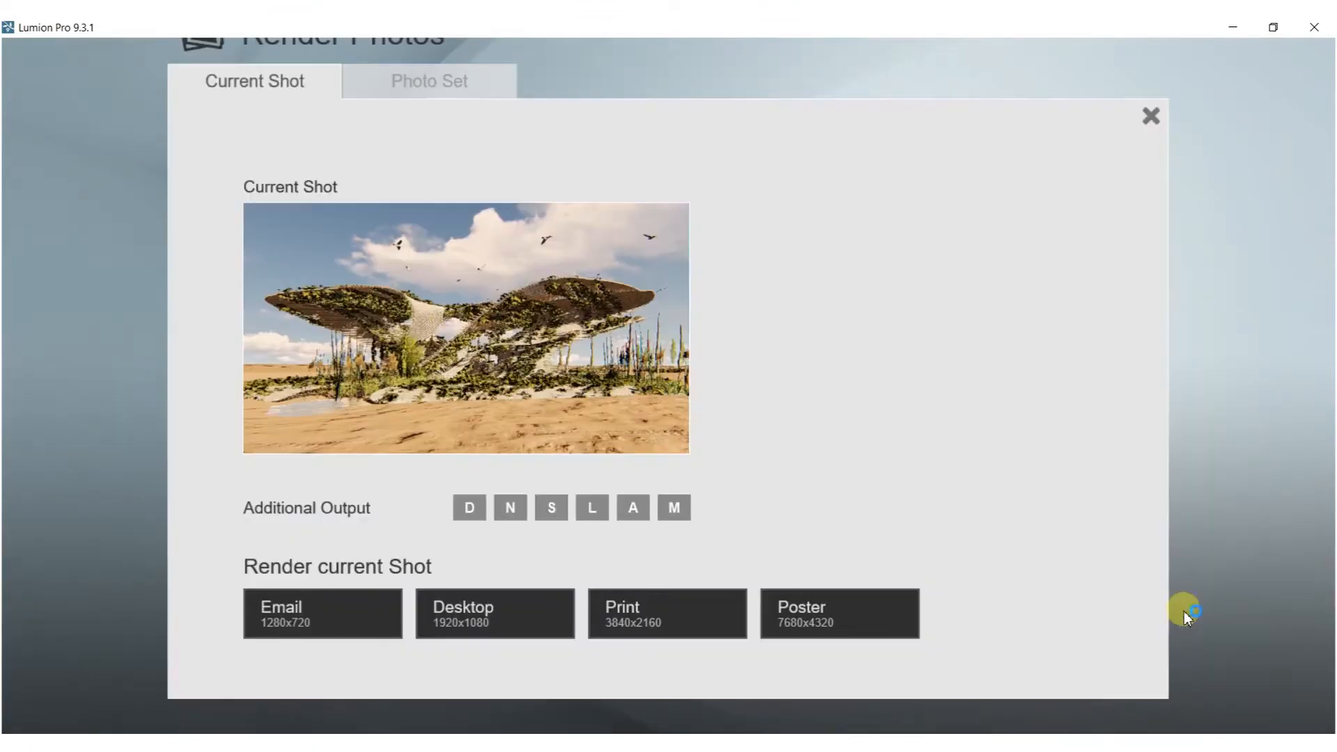
pyautogui.click(468, 611)
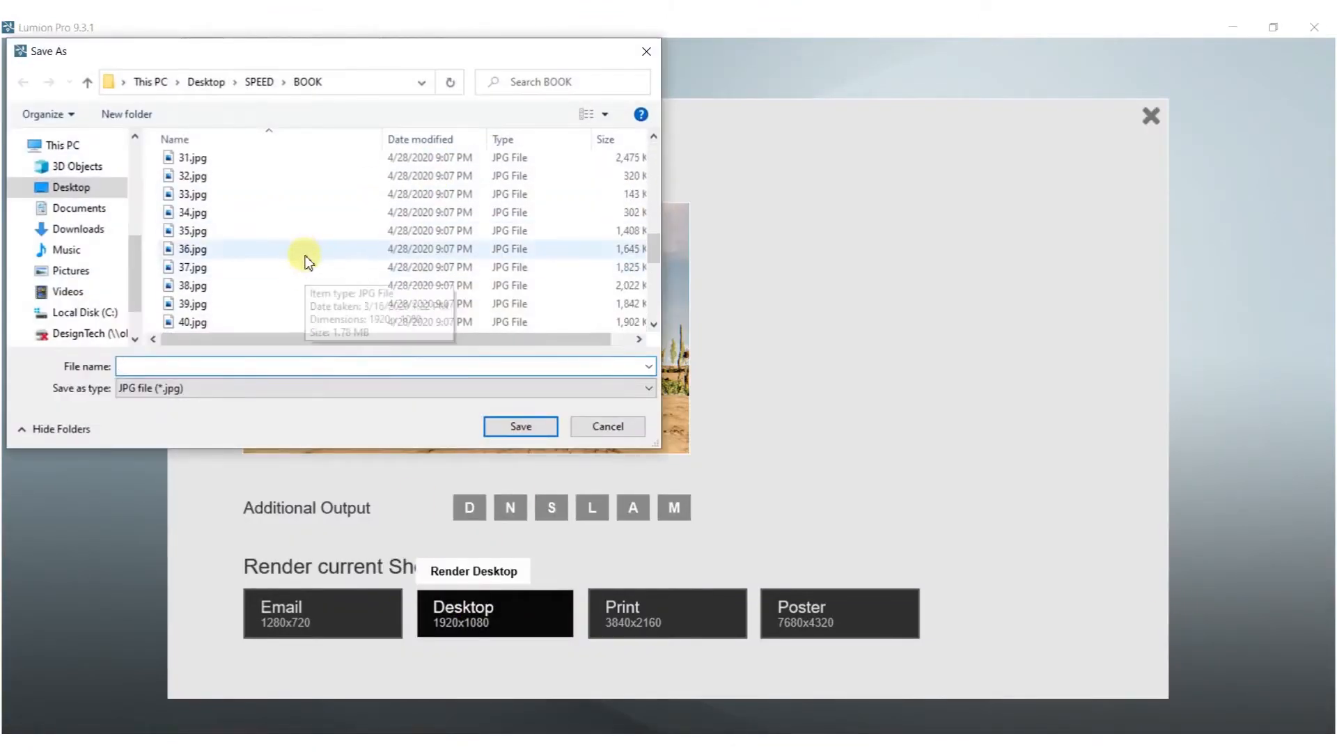
pyautogui.click(244, 324)
pyautogui.click(501, 428)
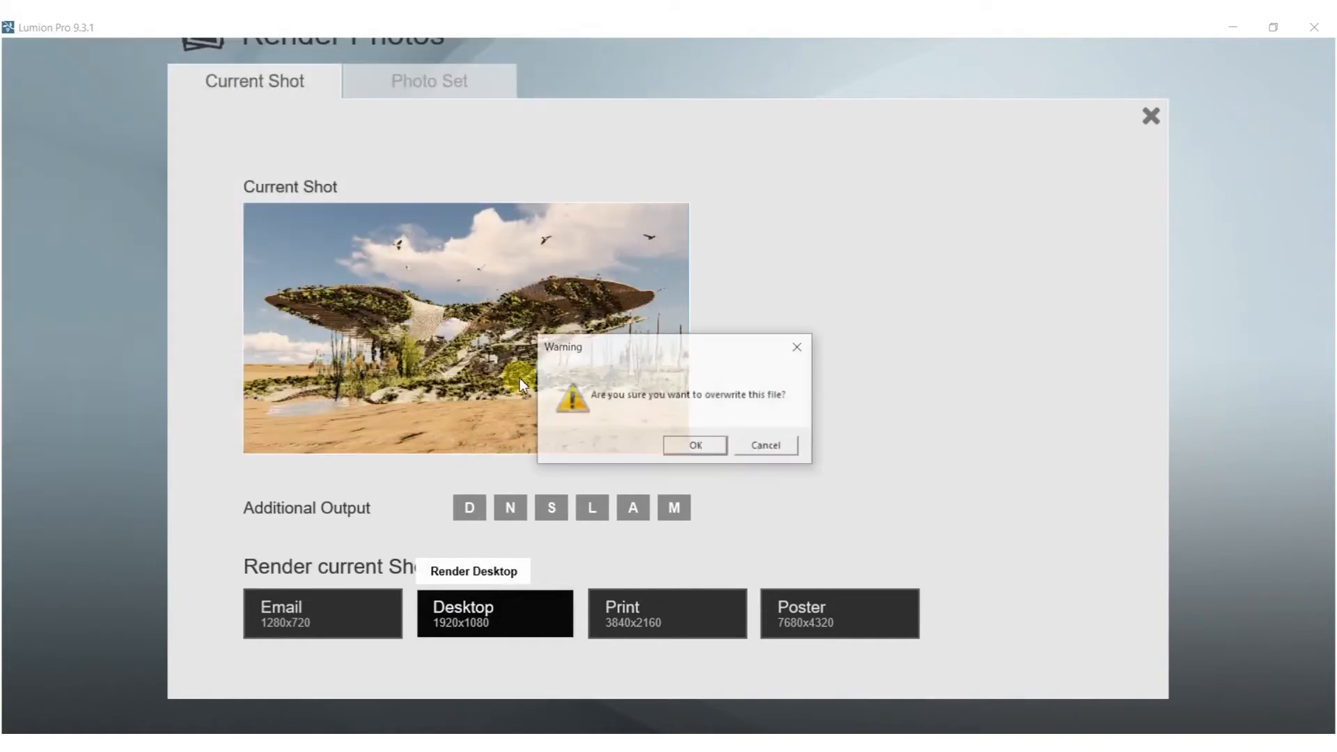
pyautogui.click(677, 444)
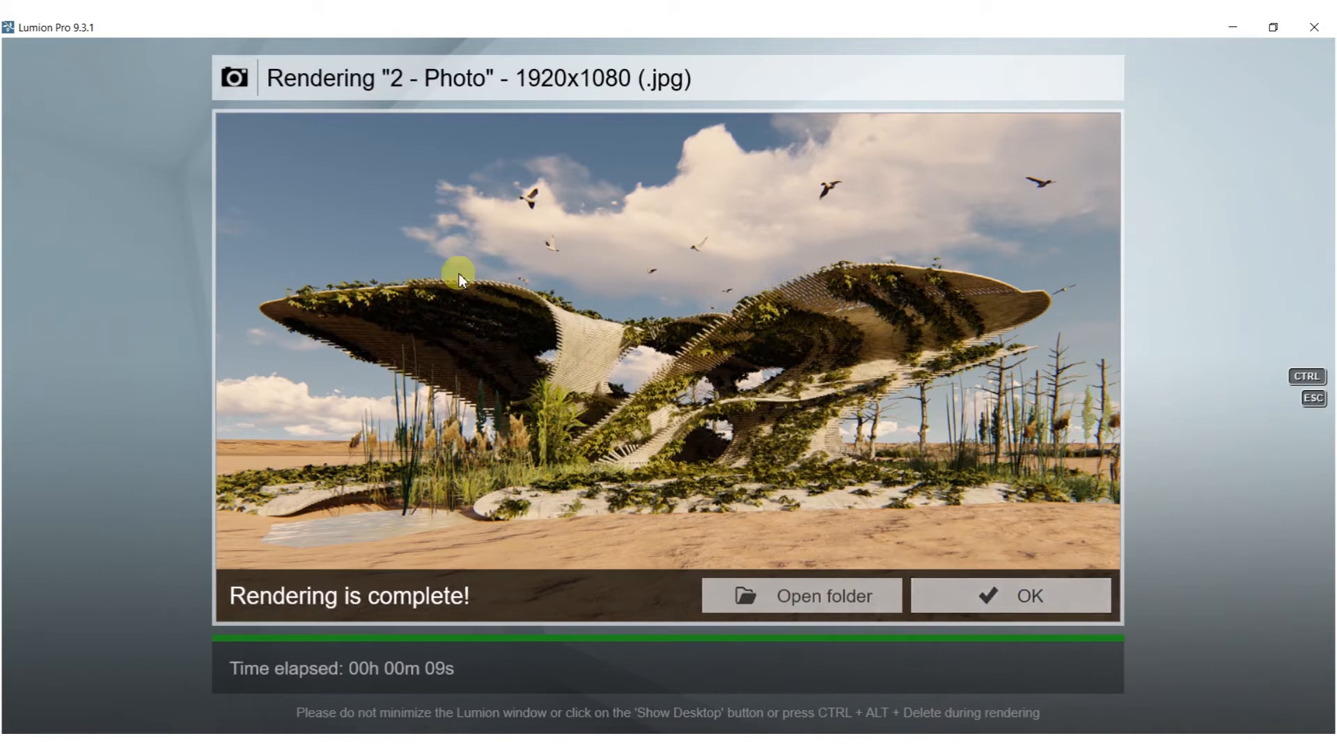
pyautogui.click(993, 591)
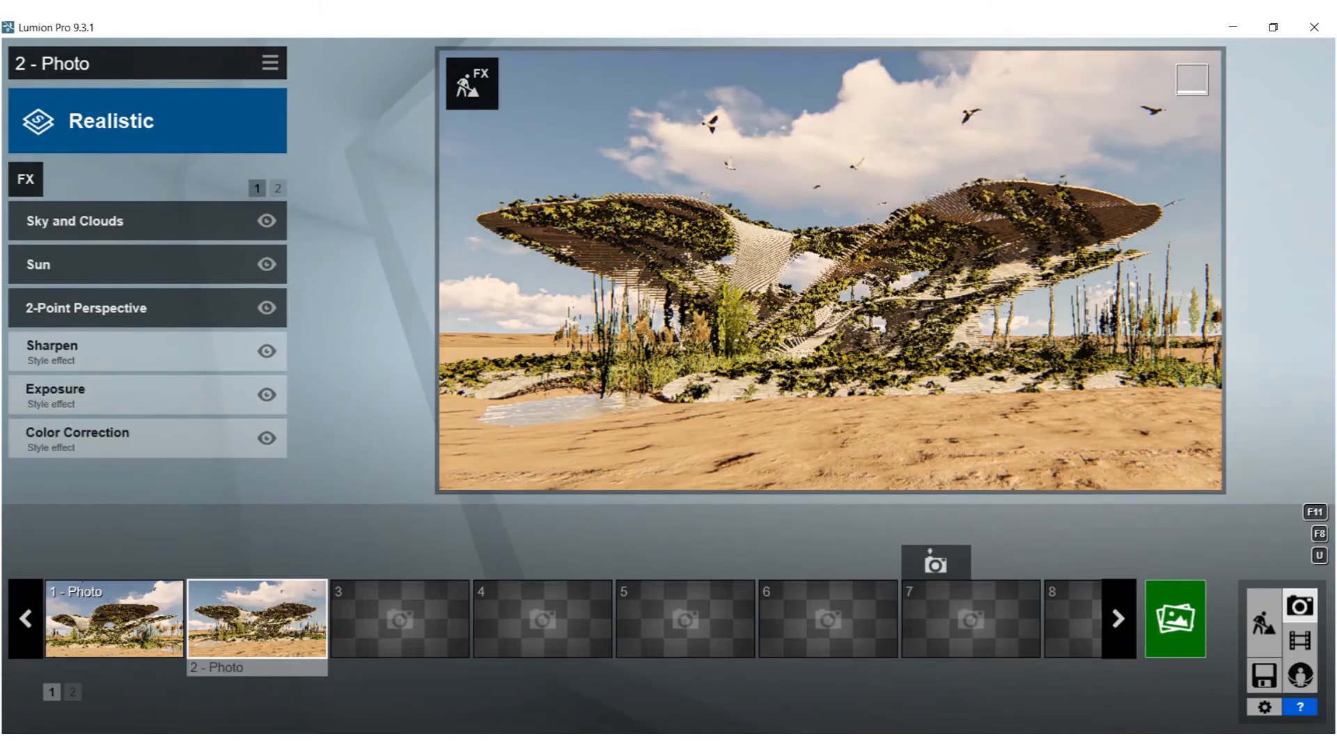
# Switch to Photoshop and retouch the left canopy of 57.jpg with the Dodge/Burn brush, Midtones range at 45% exposure, size 372
pyautogui.click(1159, 740)
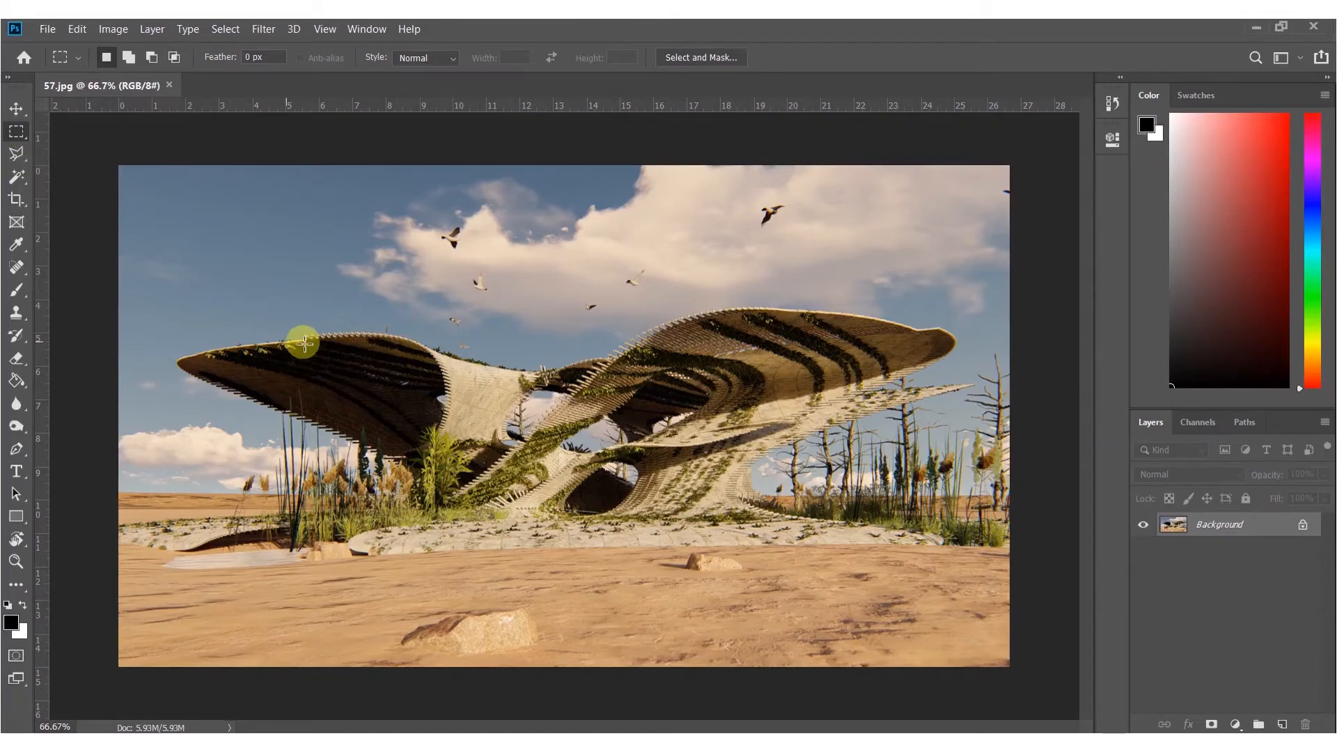
pyautogui.moveTo(378, 403)
pyautogui.keyDown('alt'); pyautogui.mouseDown(button='right')
pyautogui.moveTo(361, 412)
pyautogui.moveTo(365, 390)
pyautogui.mouseUp(button='right'); pyautogui.keyUp('alt')
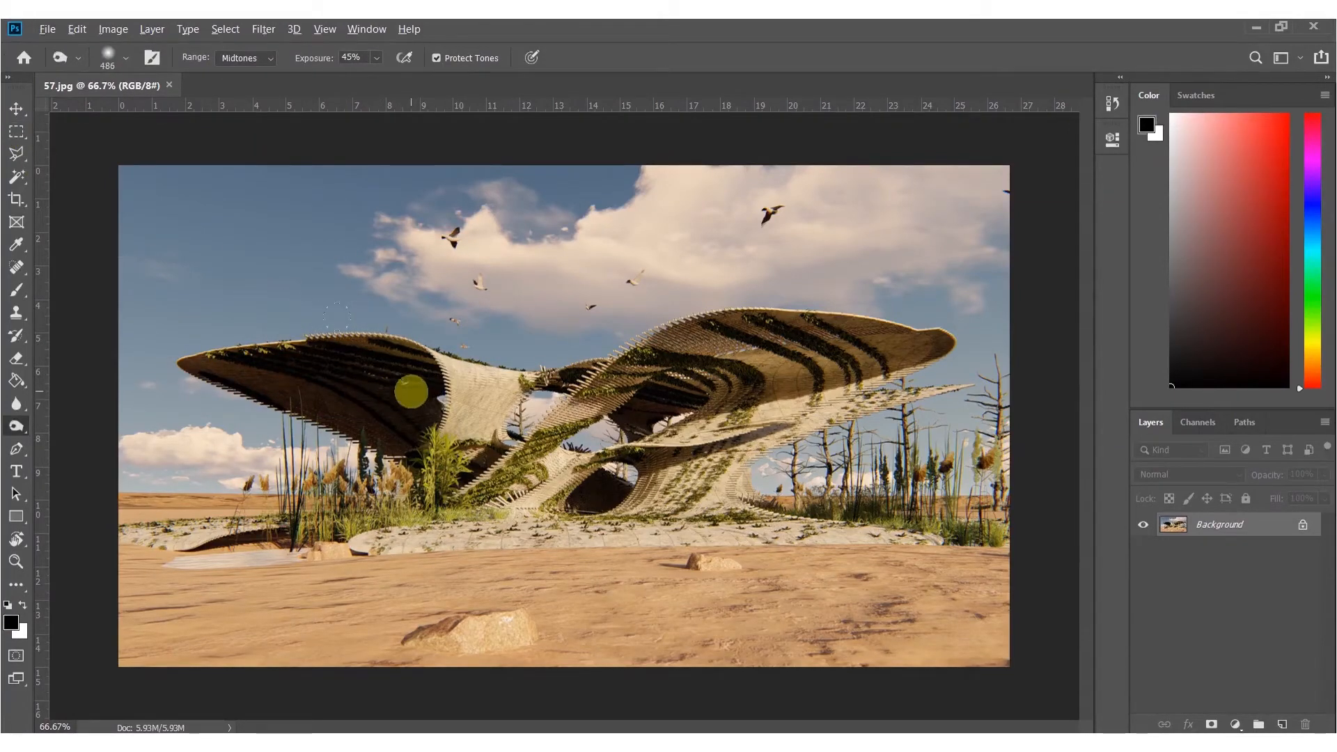
pyautogui.keyDown('alt'); pyautogui.scroll(5, 411, 404); pyautogui.keyUp('alt')
pyautogui.keyDown('alt'); pyautogui.moveTo(326, 418); pyautogui.dragTo(285, 417, button='right'); pyautogui.keyUp('alt')
pyautogui.moveTo(409, 439)
pyautogui.mouseDown()
pyautogui.moveTo(445, 403)
pyautogui.moveTo(437, 417)
pyautogui.mouseUp()
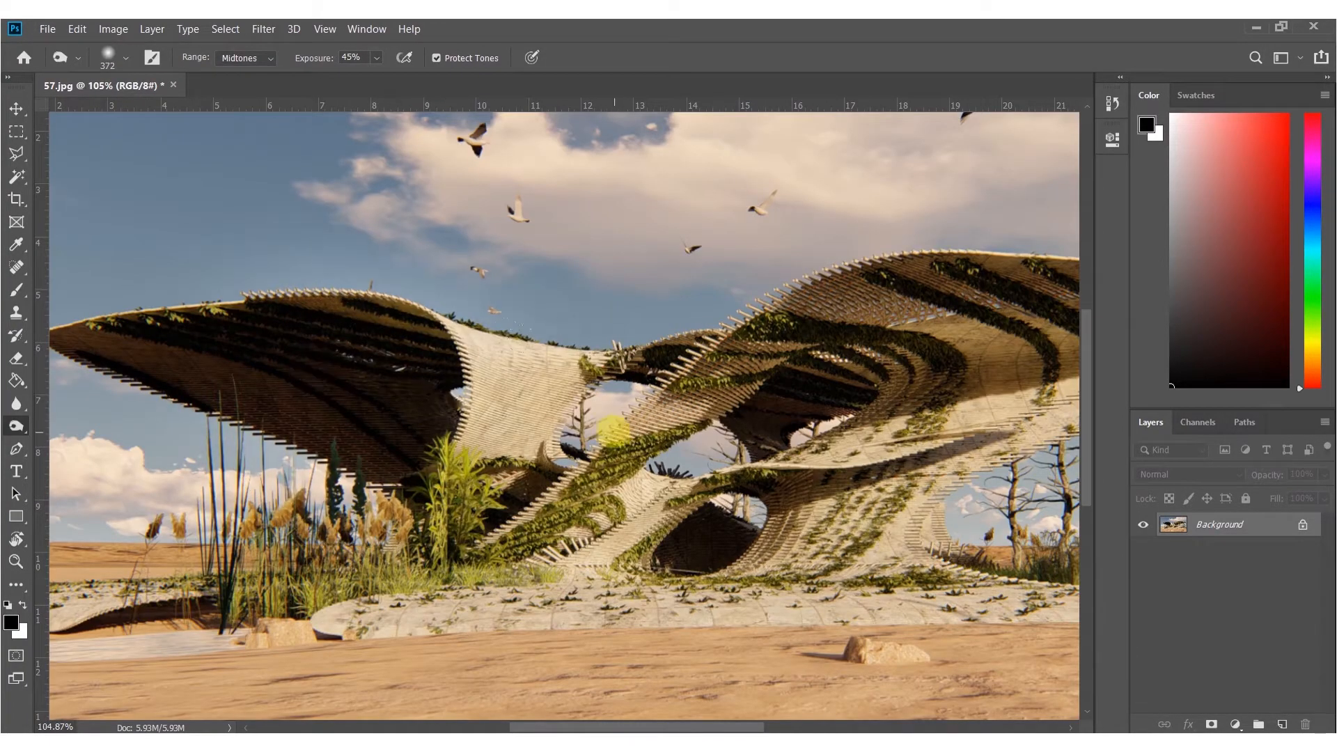
pyautogui.keyDown('alt'); pyautogui.scroll(-3, 613, 430); pyautogui.keyUp('alt')
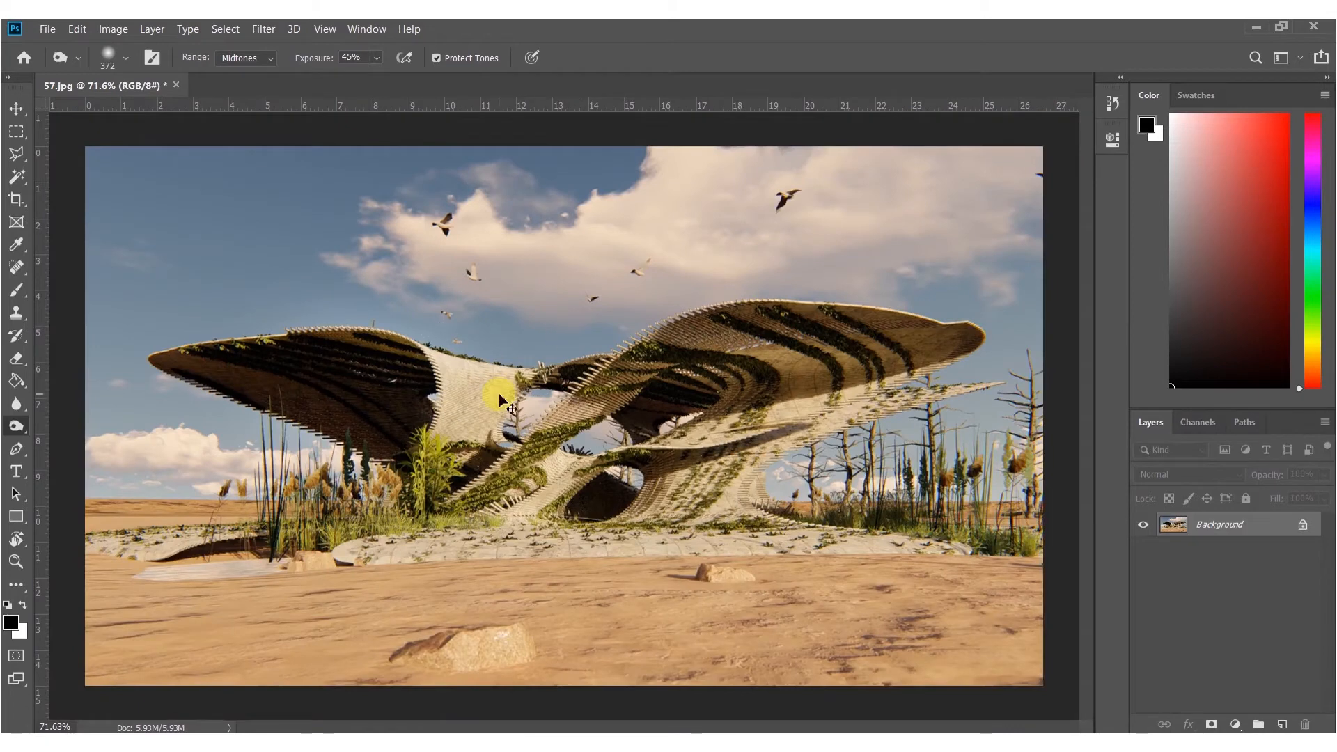
# Try Dodge/Burn strokes over the pavilion and ground on a duplicate of the background, and delete that duplicate layer
pyautogui.hotkey('ctrl', 'j')
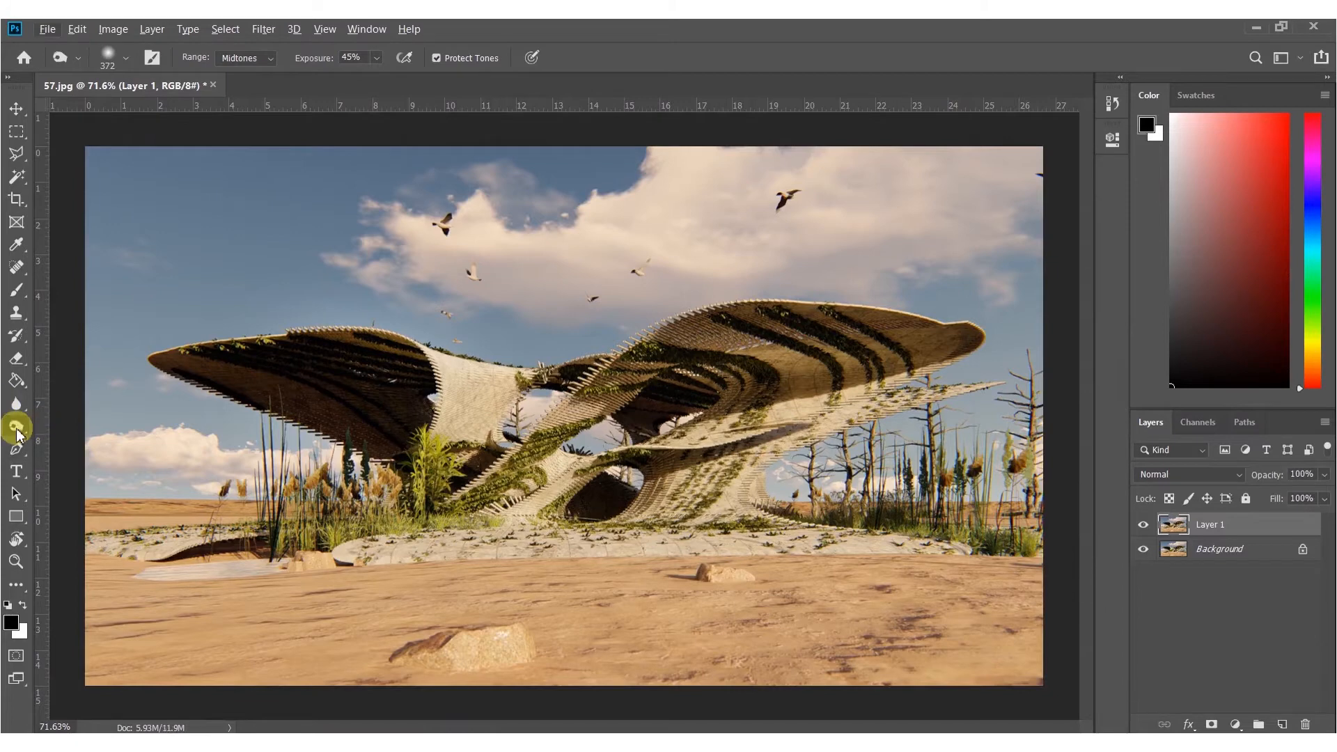
pyautogui.moveTo(397, 419)
pyautogui.mouseDown()
pyautogui.moveTo(302, 370)
pyautogui.moveTo(397, 384)
pyautogui.moveTo(269, 401)
pyautogui.moveTo(564, 479)
pyautogui.mouseUp()
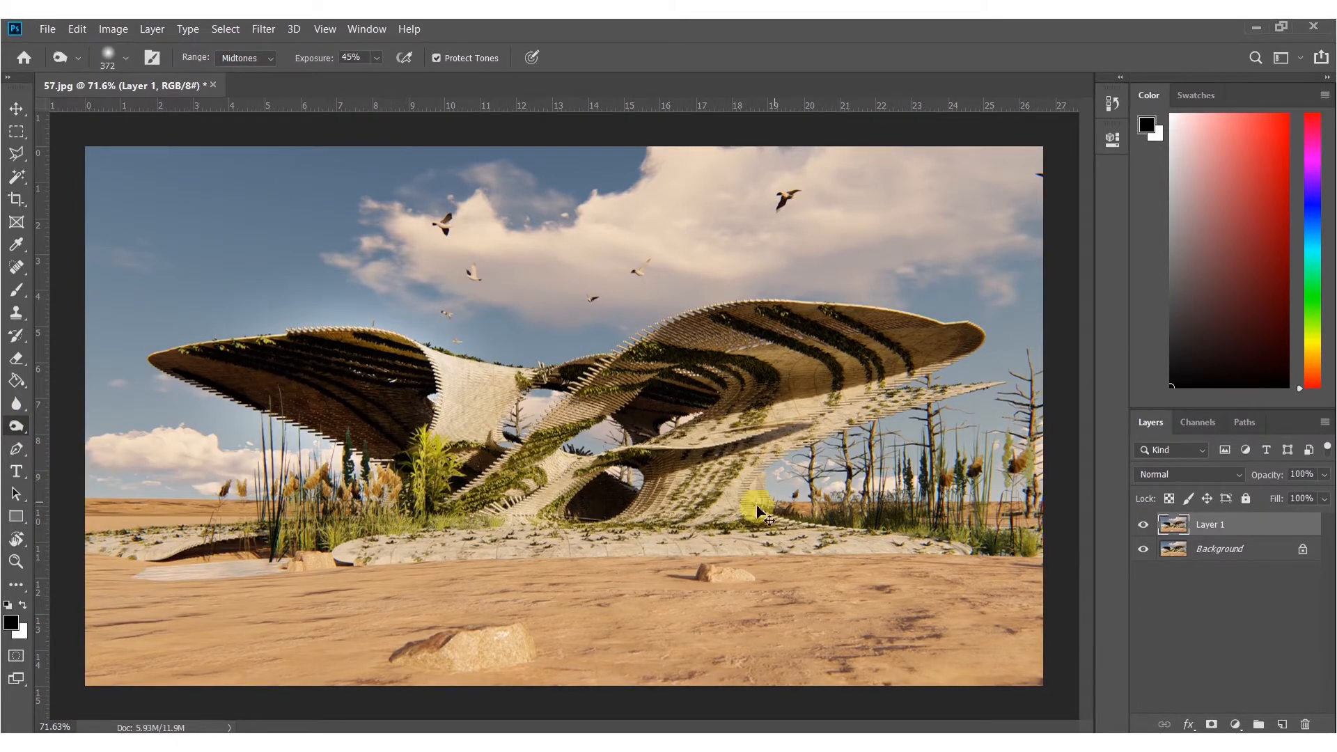
pyautogui.moveTo(465, 631)
pyautogui.mouseDown()
pyautogui.moveTo(507, 576)
pyautogui.moveTo(785, 605)
pyautogui.moveTo(559, 426)
pyautogui.mouseUp()
pyautogui.moveTo(642, 442)
pyautogui.mouseDown()
pyautogui.moveTo(352, 415)
pyautogui.moveTo(722, 379)
pyautogui.moveTo(894, 344)
pyautogui.moveTo(745, 384)
pyautogui.moveTo(605, 515)
pyautogui.moveTo(621, 494)
pyautogui.moveTo(413, 398)
pyautogui.moveTo(319, 382)
pyautogui.moveTo(103, 449)
pyautogui.mouseUp()
pyautogui.moveTo(302, 413)
pyautogui.mouseDown()
pyautogui.moveTo(310, 322)
pyautogui.moveTo(366, 347)
pyautogui.moveTo(341, 343)
pyautogui.mouseUp()
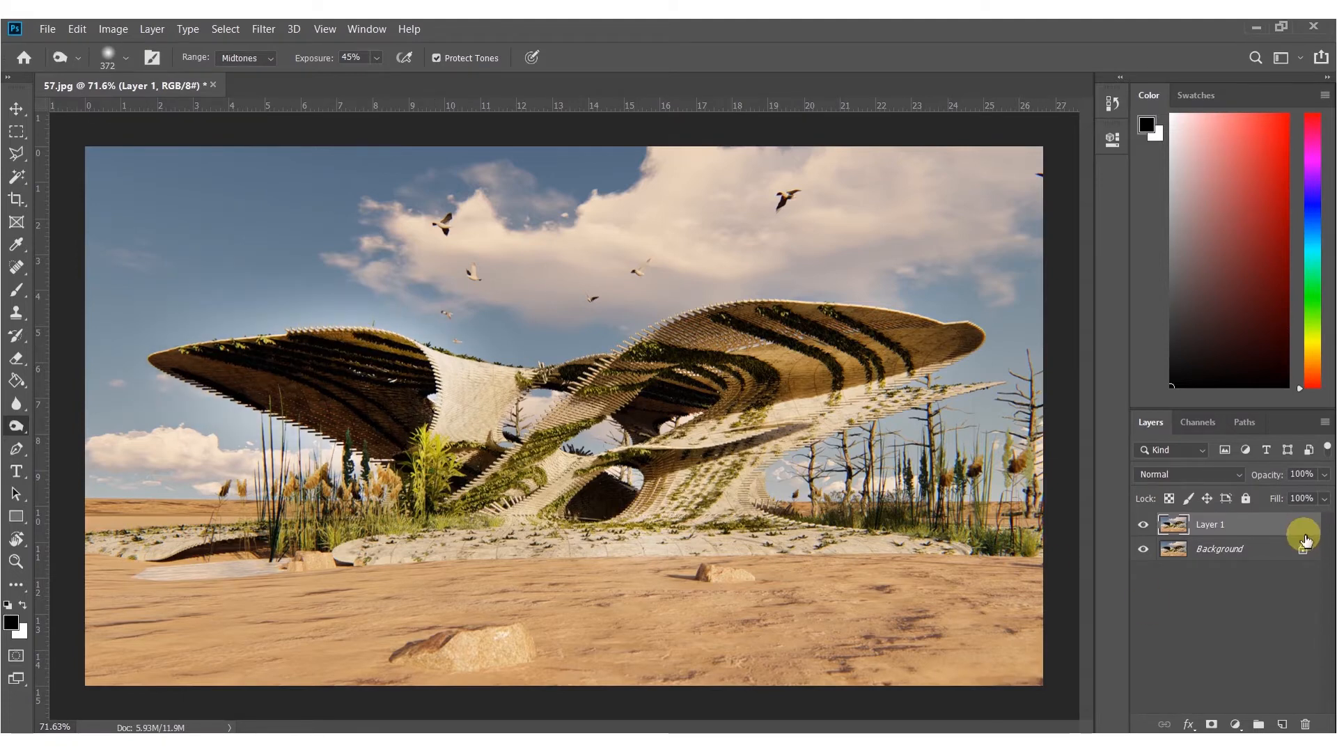
pyautogui.press('Delete')
# Duplicate the image onto two stacked layers and raise the topmost copy's brightness to 110
pyautogui.hotkey('ctrl', 'j')
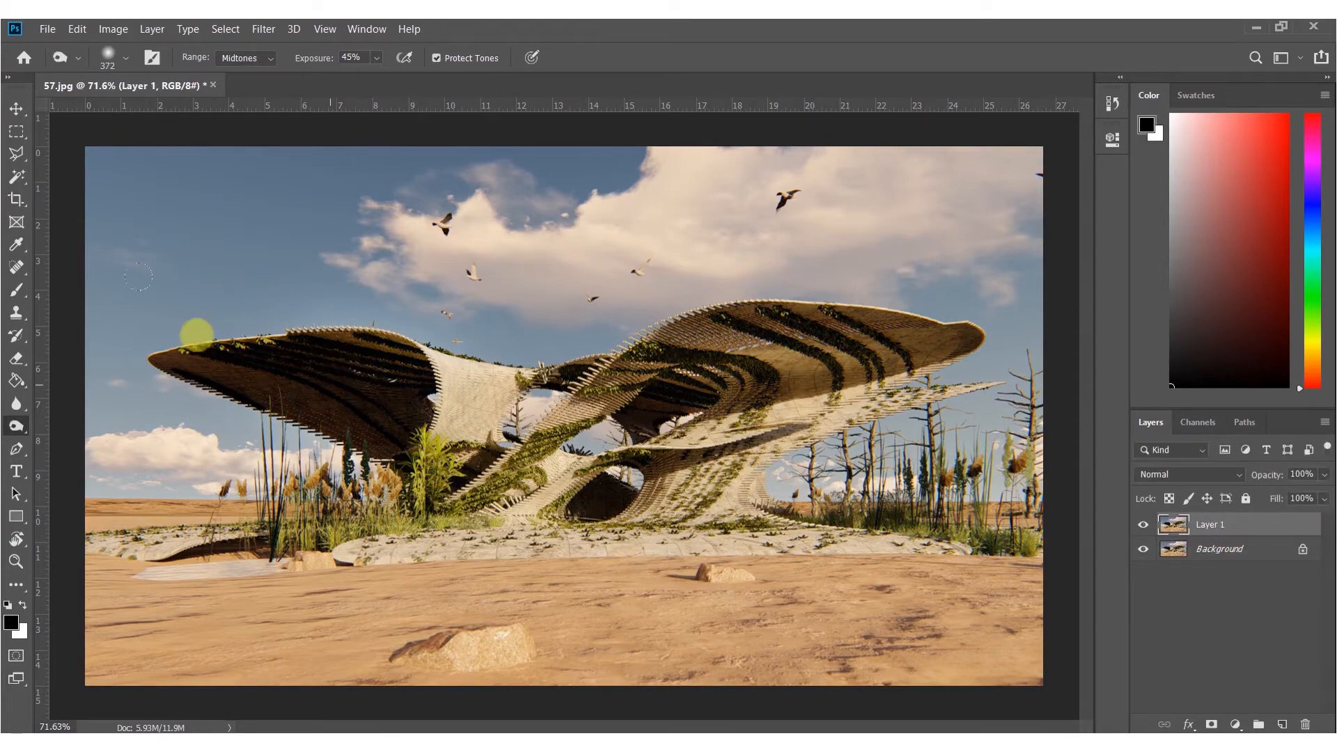
pyautogui.hotkey('ctrl', 'j')
pyautogui.click(112, 29)
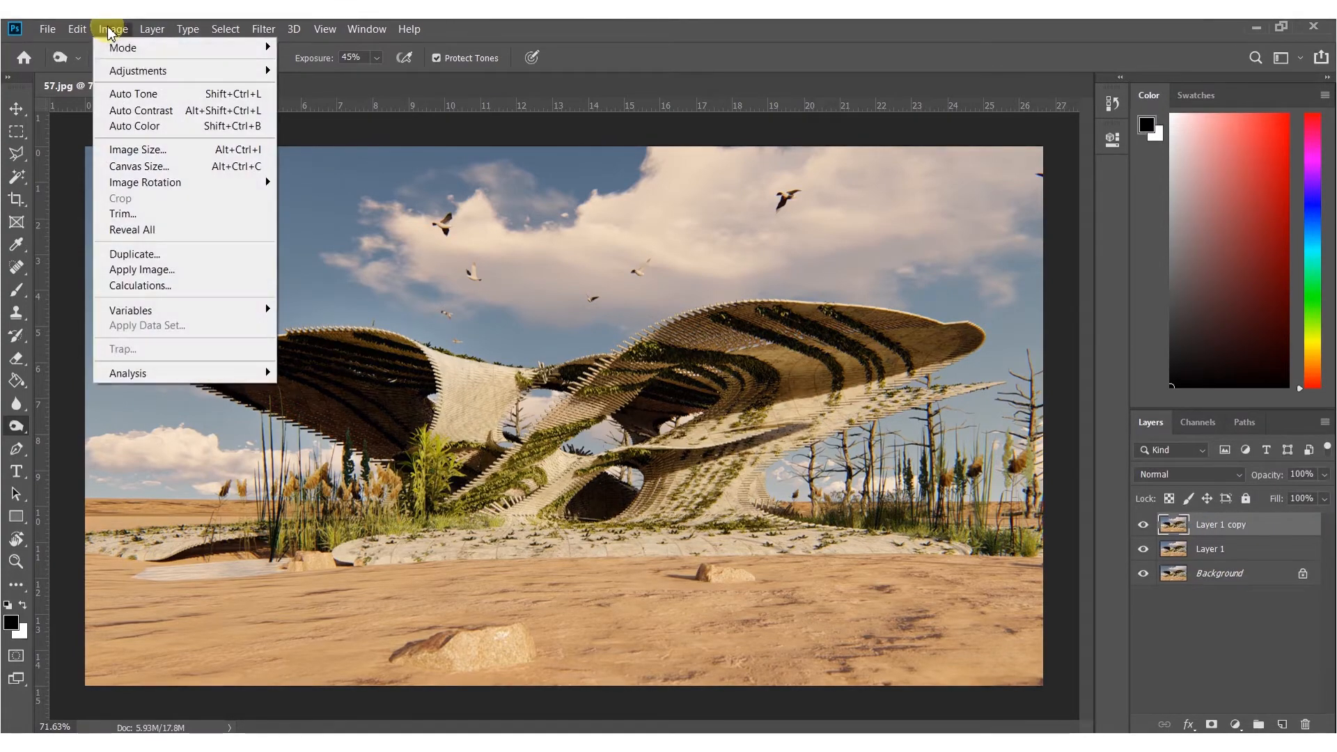
pyautogui.moveTo(139, 70)
pyautogui.click(366, 69)
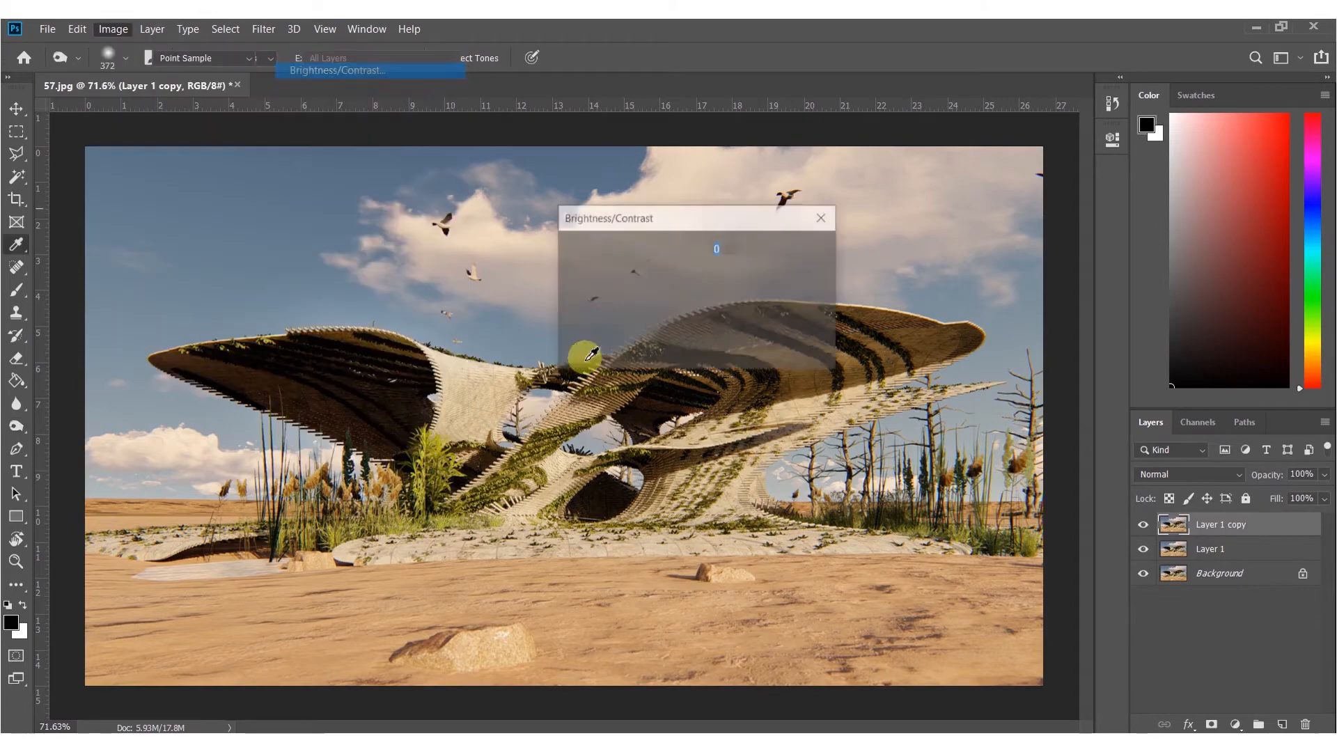
pyautogui.moveTo(659, 270); pyautogui.dragTo(722, 274)
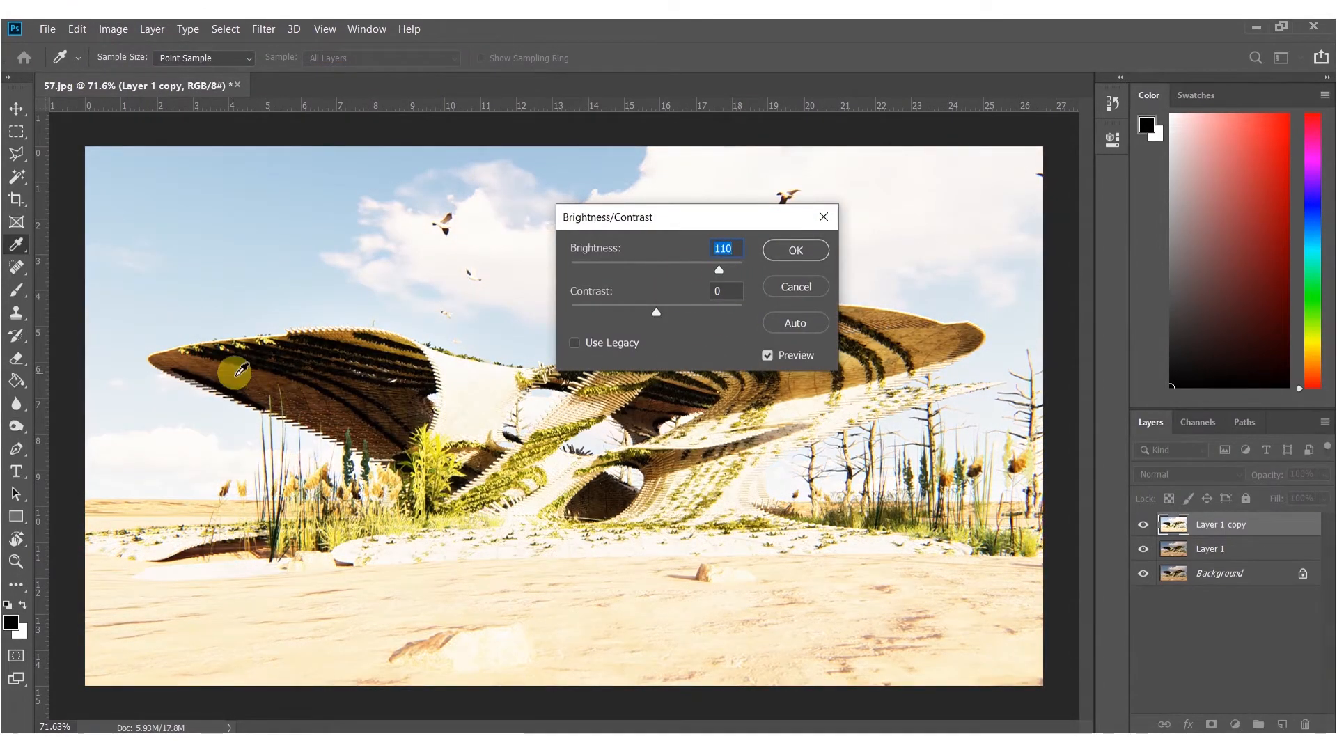
pyautogui.click(801, 247)
# Erase the brightened copy across most of the image with a soft eraser of size 596 at 98% opacity
pyautogui.press('e')
pyautogui.keyDown('alt'); pyautogui.moveTo(582, 354); pyautogui.dragTo(513, 349, button='right'); pyautogui.keyUp('alt')
pyautogui.moveTo(451, 209)
pyautogui.mouseDown()
pyautogui.moveTo(584, 467)
pyautogui.moveTo(269, 585)
pyautogui.moveTo(442, 625)
pyautogui.moveTo(37, 420)
pyautogui.moveTo(12, 318)
pyautogui.moveTo(631, 169)
pyautogui.moveTo(8, 230)
pyautogui.moveTo(432, 274)
pyautogui.moveTo(396, 209)
pyautogui.moveTo(1182, 188)
pyautogui.moveTo(1050, 211)
pyautogui.moveTo(740, 492)
pyautogui.moveTo(931, 594)
pyautogui.moveTo(806, 669)
pyautogui.moveTo(780, 441)
pyautogui.mouseUp()
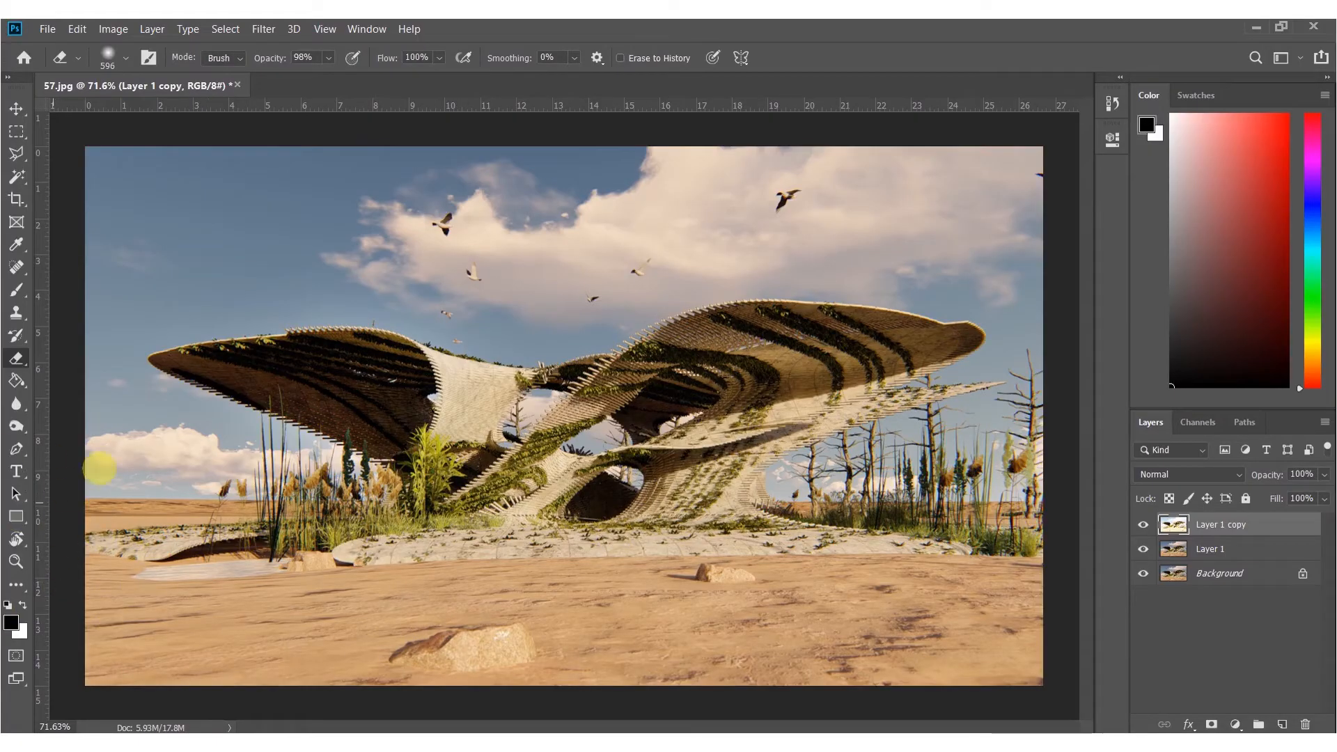
pyautogui.press('m')
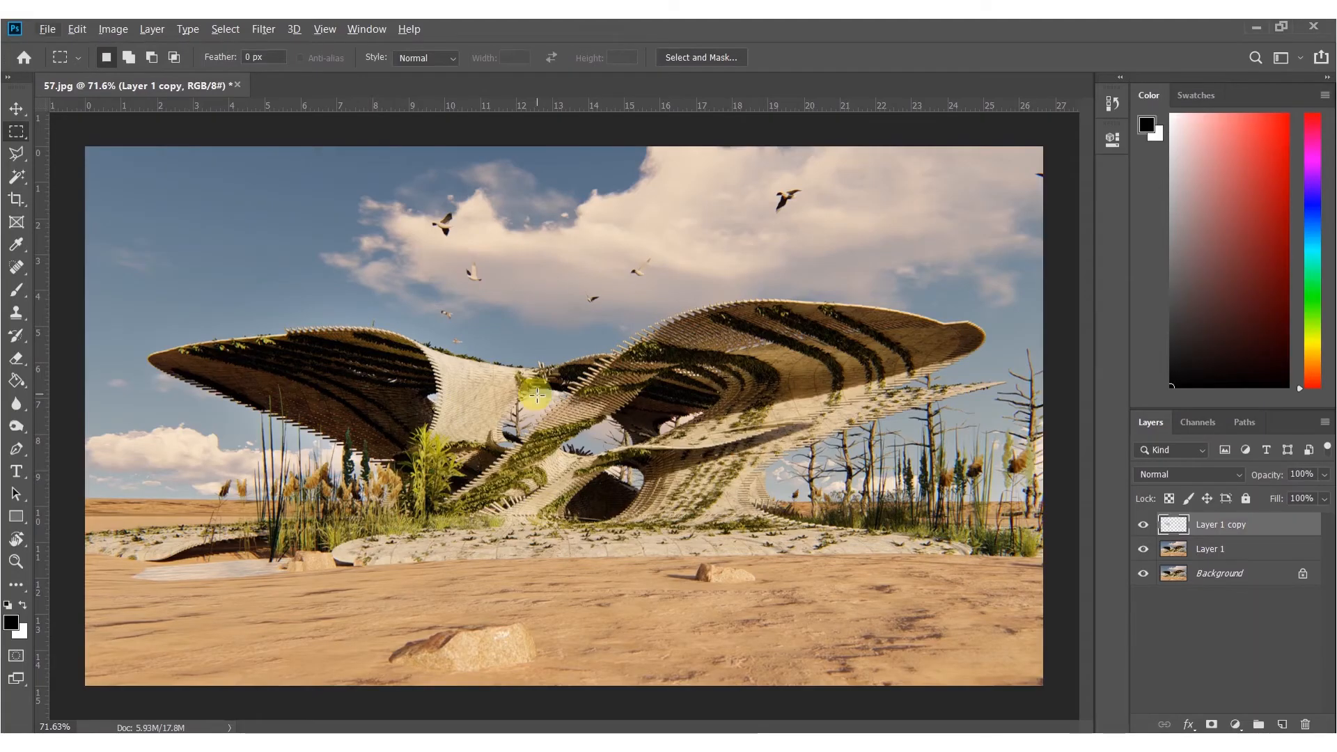
pyautogui.keyDown('alt'); pyautogui.scroll(8, 394, 406); pyautogui.keyUp('alt')
pyautogui.keyDown('alt'); pyautogui.scroll(-6, 343, 280); pyautogui.keyUp('alt')
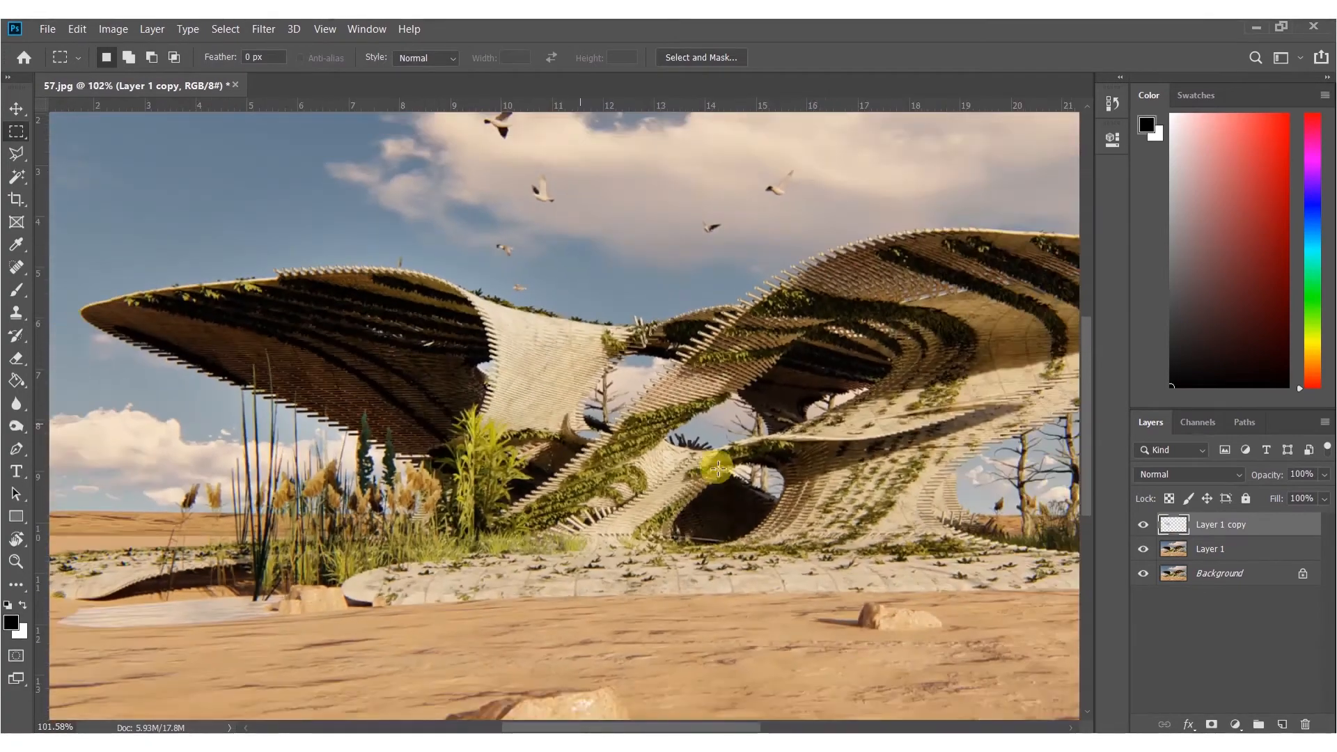
# Try flattening the image with both copied layers selected, and undo the flattening
pyautogui.keyDown('shift'); pyautogui.click(1215, 549); pyautogui.keyUp('shift')
pyautogui.rightClick(1220, 538)
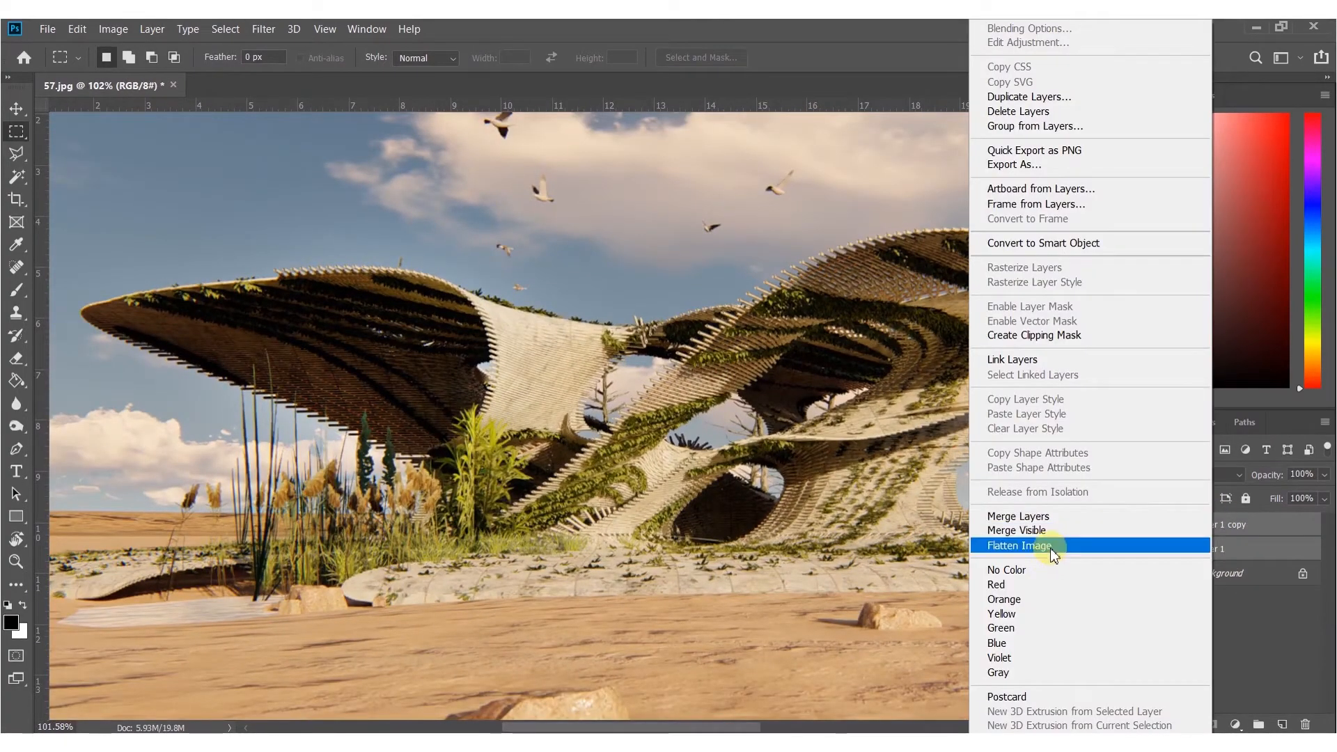
pyautogui.click(1020, 546)
pyautogui.keyDown('alt'); pyautogui.scroll(-4, 679, 530); pyautogui.keyUp('alt')
pyautogui.hotkey('ctrl', 'z')
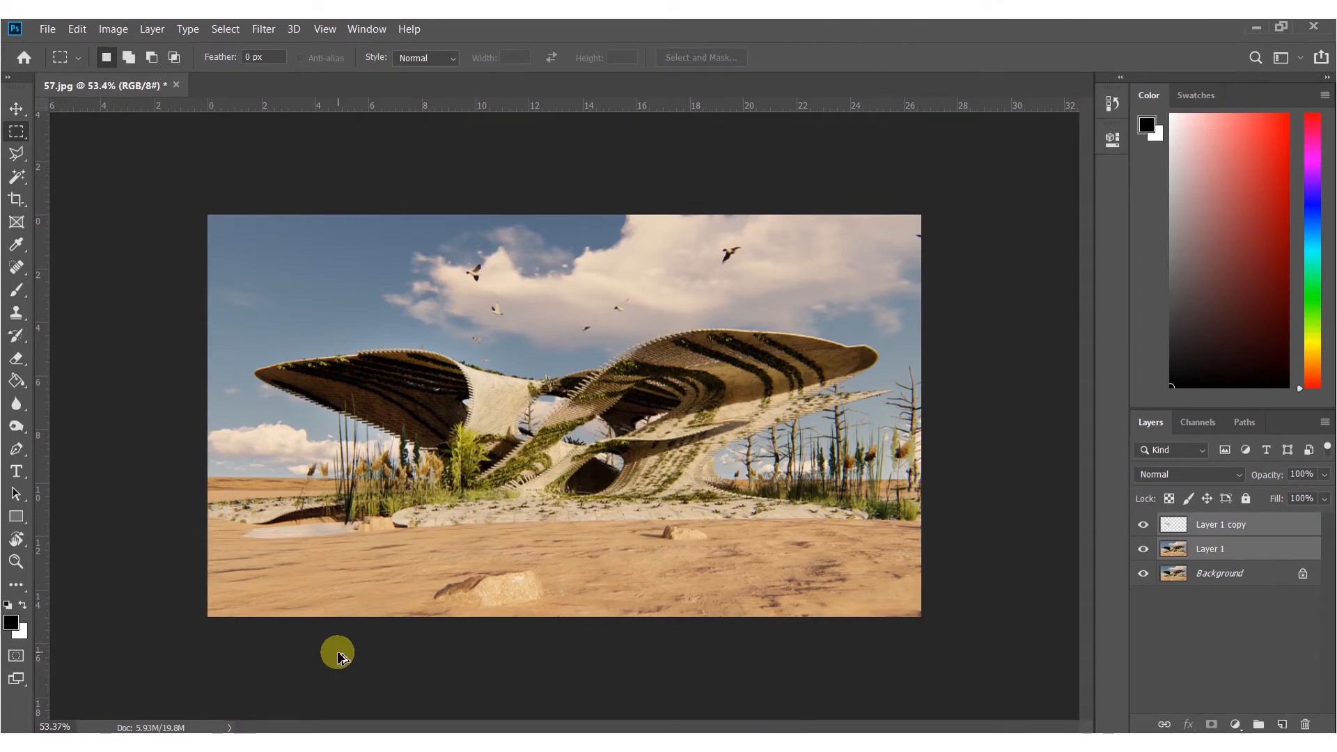
pyautogui.hotkey('ctrl', 'alt', 'i')
pyautogui.press('Escape')
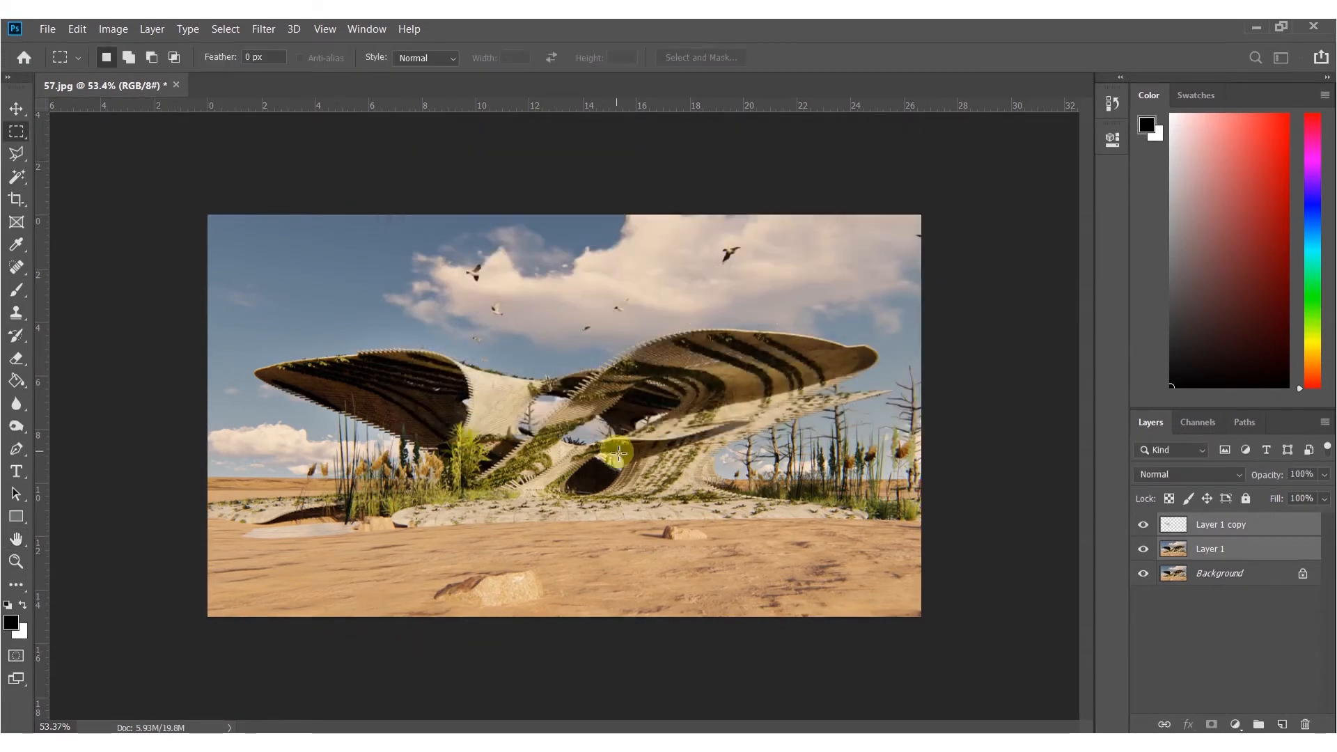
# Flatten the image into a single background layer
pyautogui.rightClick(1233, 549)
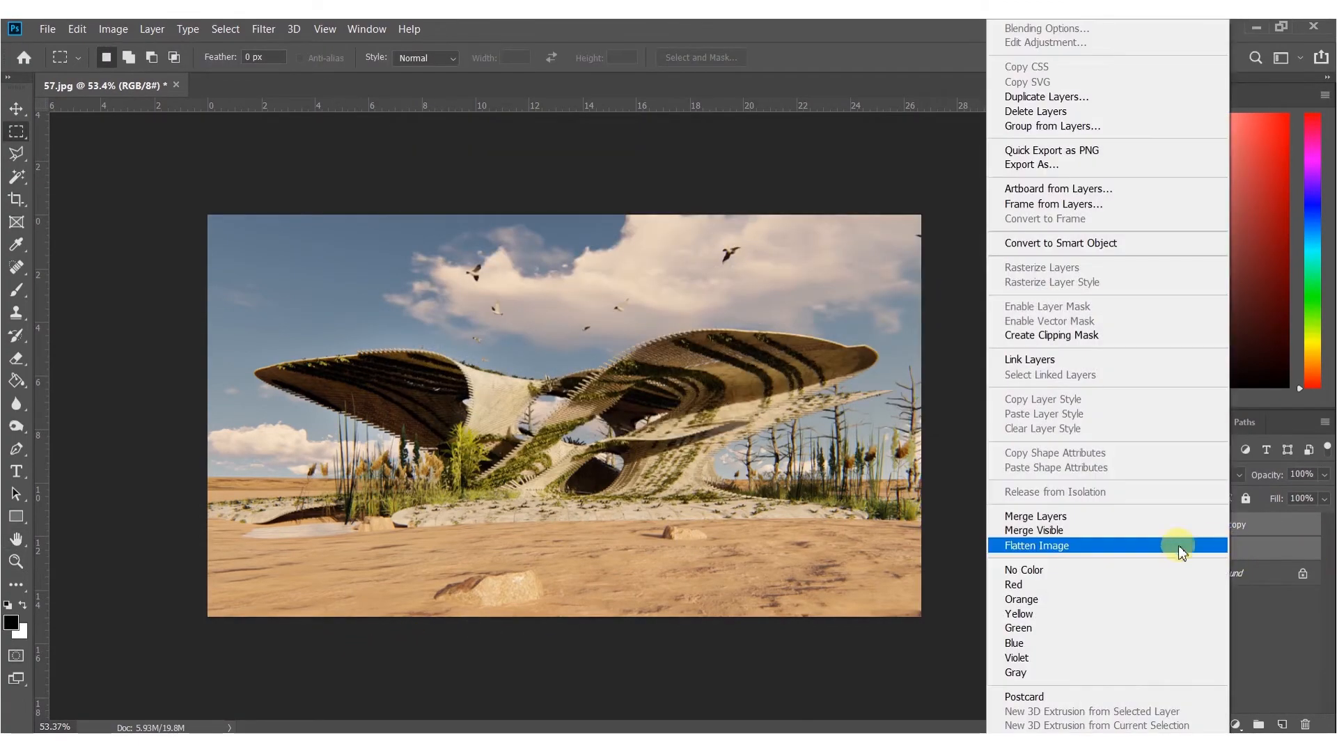
pyautogui.click(1048, 544)
pyautogui.press('o')
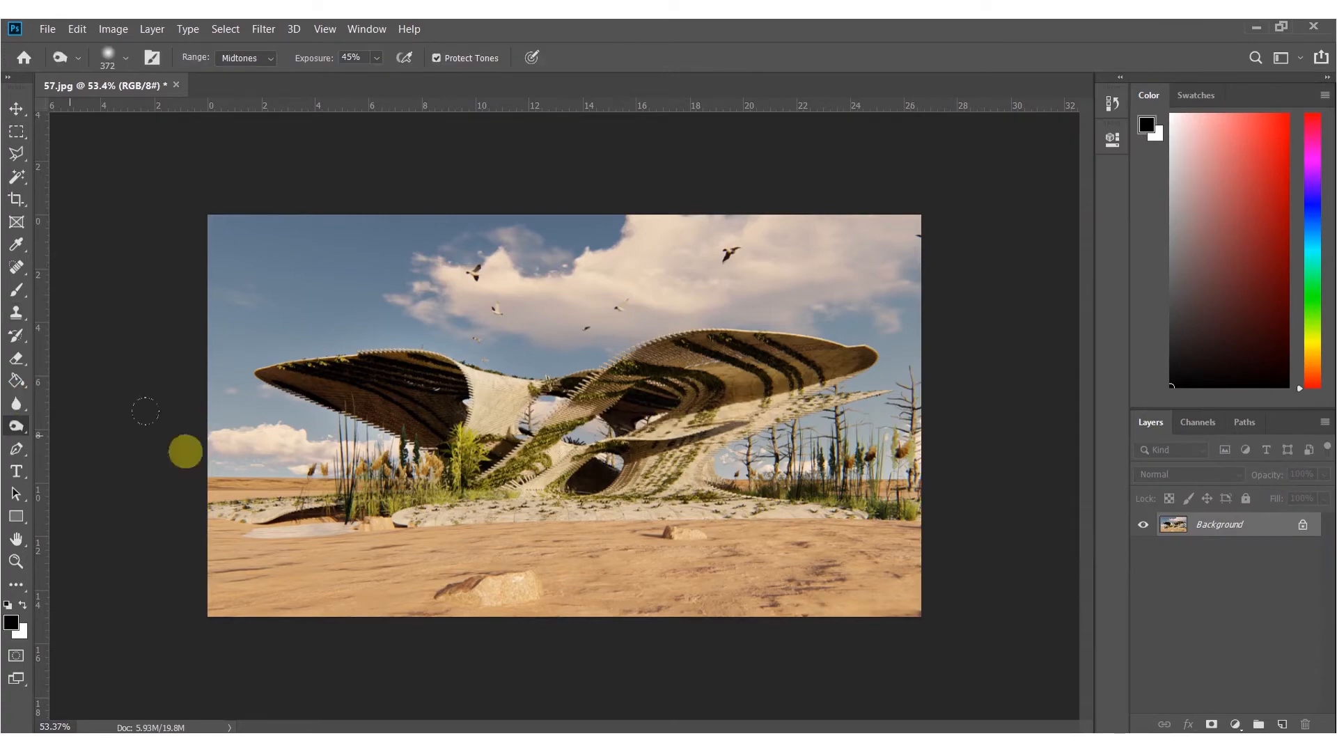
pyautogui.keyDown('alt'); pyautogui.scroll(5, 620, 413); pyautogui.keyUp('alt')
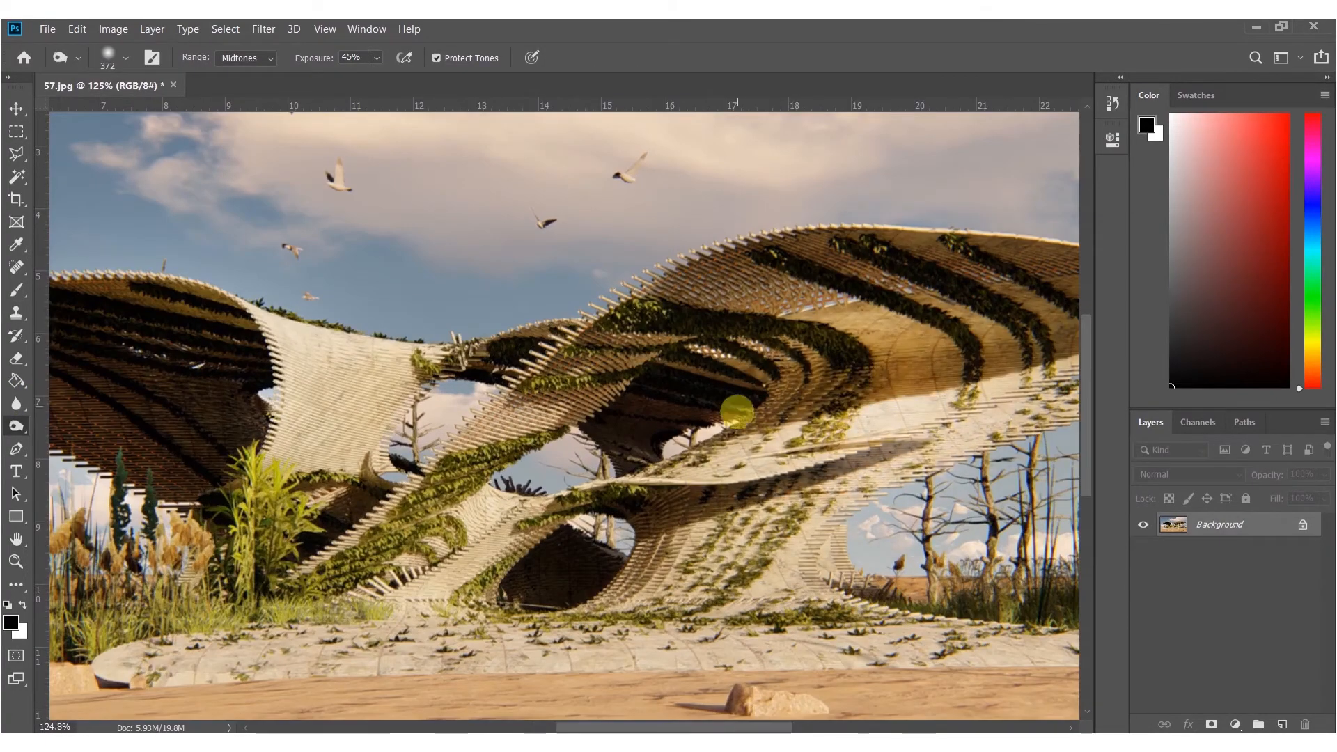
pyautogui.keyDown('alt'); pyautogui.scroll(-2, 738, 400); pyautogui.keyUp('alt')
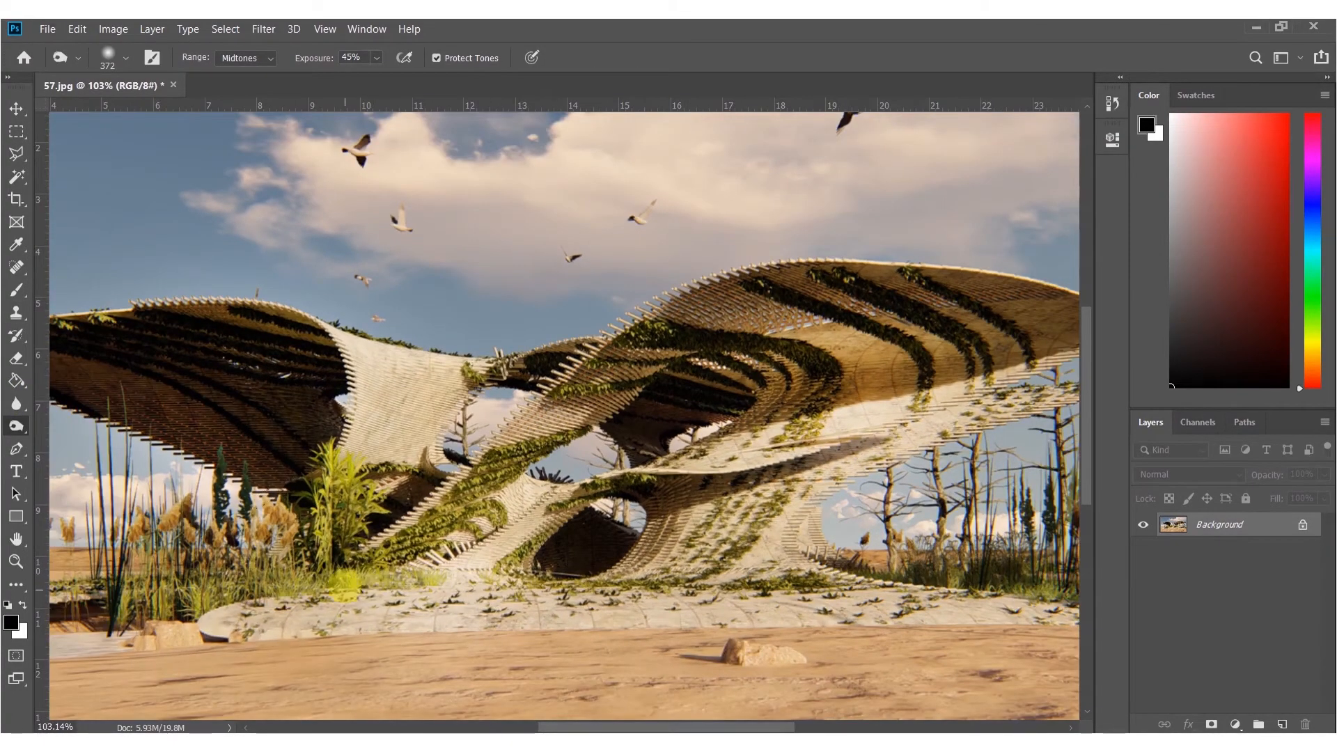
pyautogui.keyDown('alt'); pyautogui.scroll(-4, 376, 568); pyautogui.keyUp('alt')
# Paint soft black bands along the image's top and bottom edges on a new layer and set its opacity to 86%
pyautogui.hotkey('ctrl', 'shift', 'n')
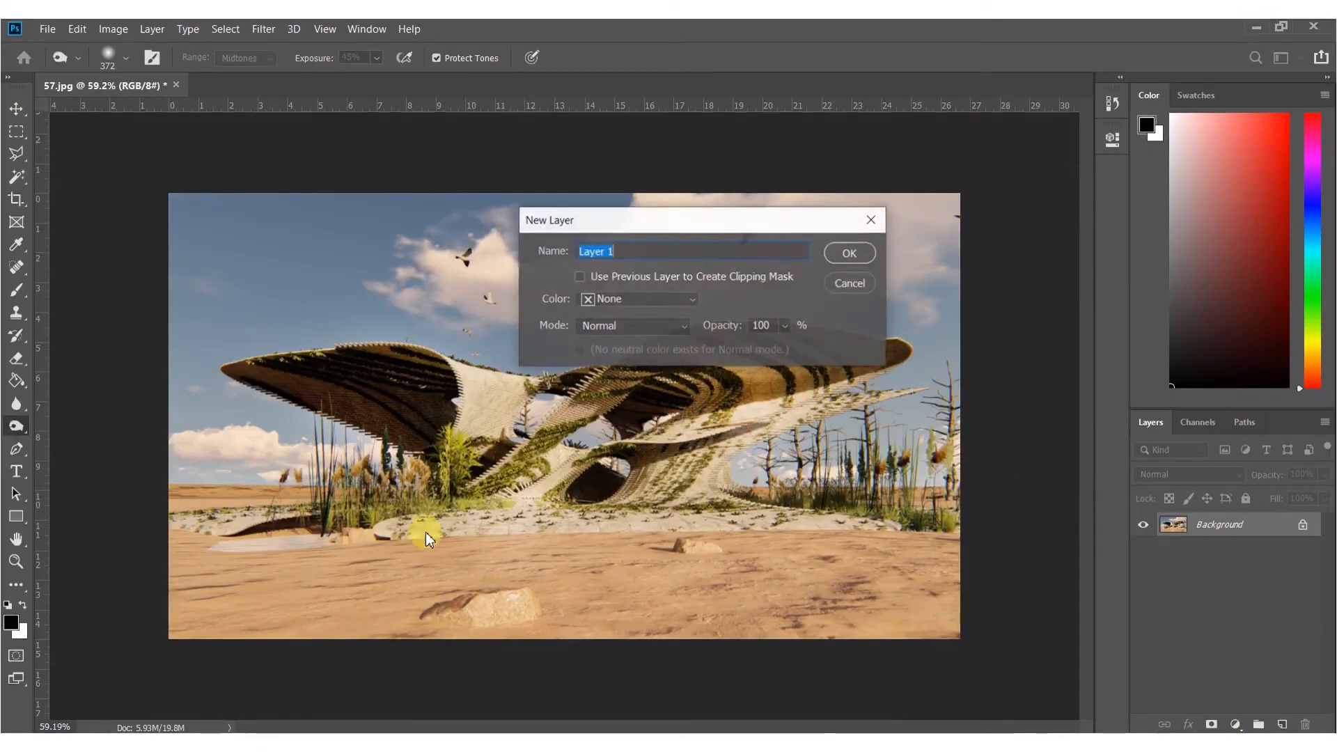
pyautogui.press('Return')
pyautogui.press('b')
pyautogui.keyDown('alt'); pyautogui.scroll(-3, 334, 561); pyautogui.keyUp('alt')
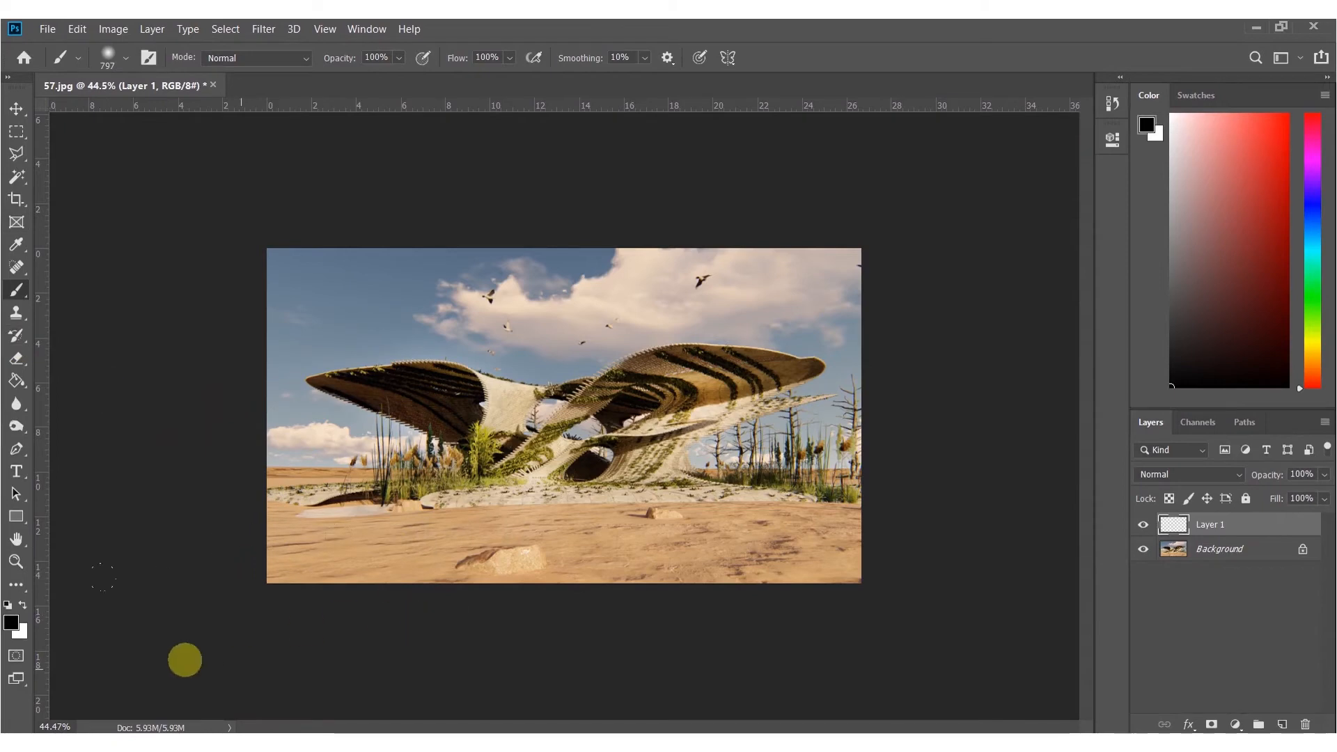
pyautogui.moveTo(182, 656); pyautogui.dragTo(1221, 632)
pyautogui.moveTo(877, 189); pyautogui.dragTo(8, 185)
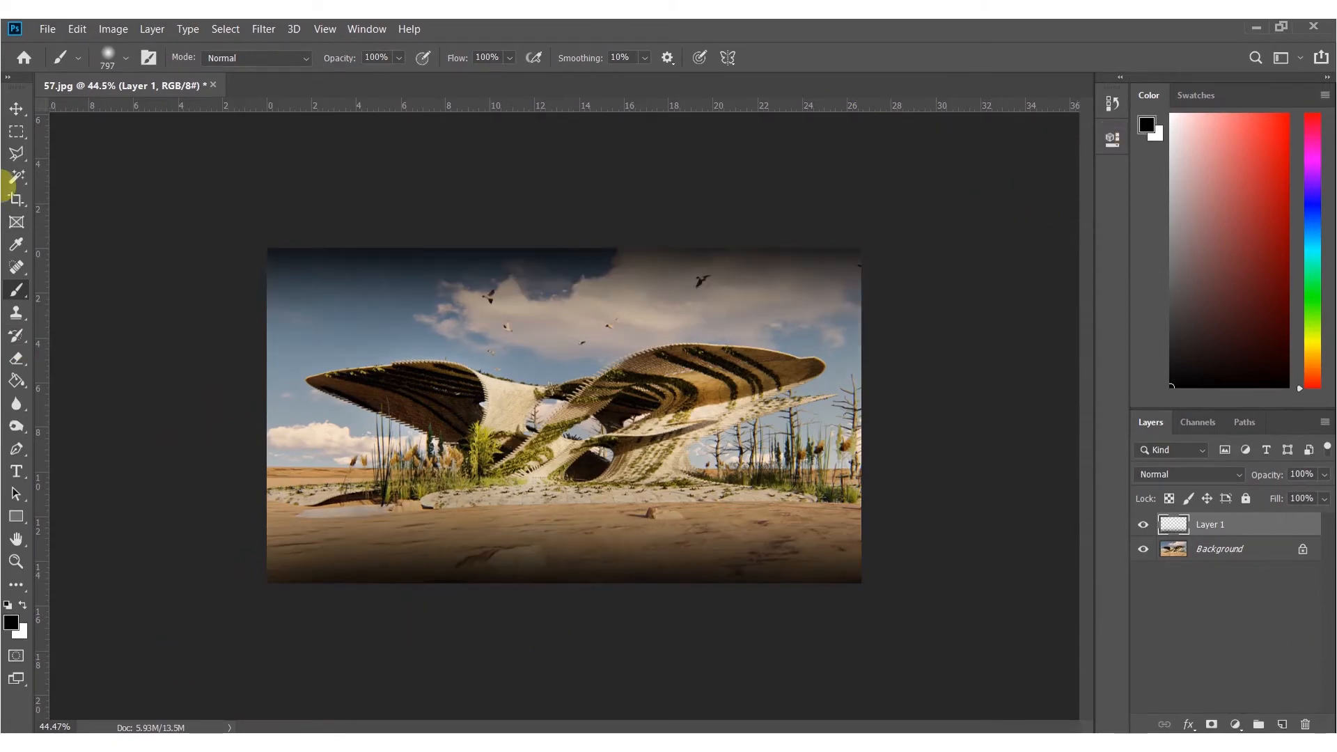
pyautogui.moveTo(1263, 476); pyautogui.dragTo(1233, 500)
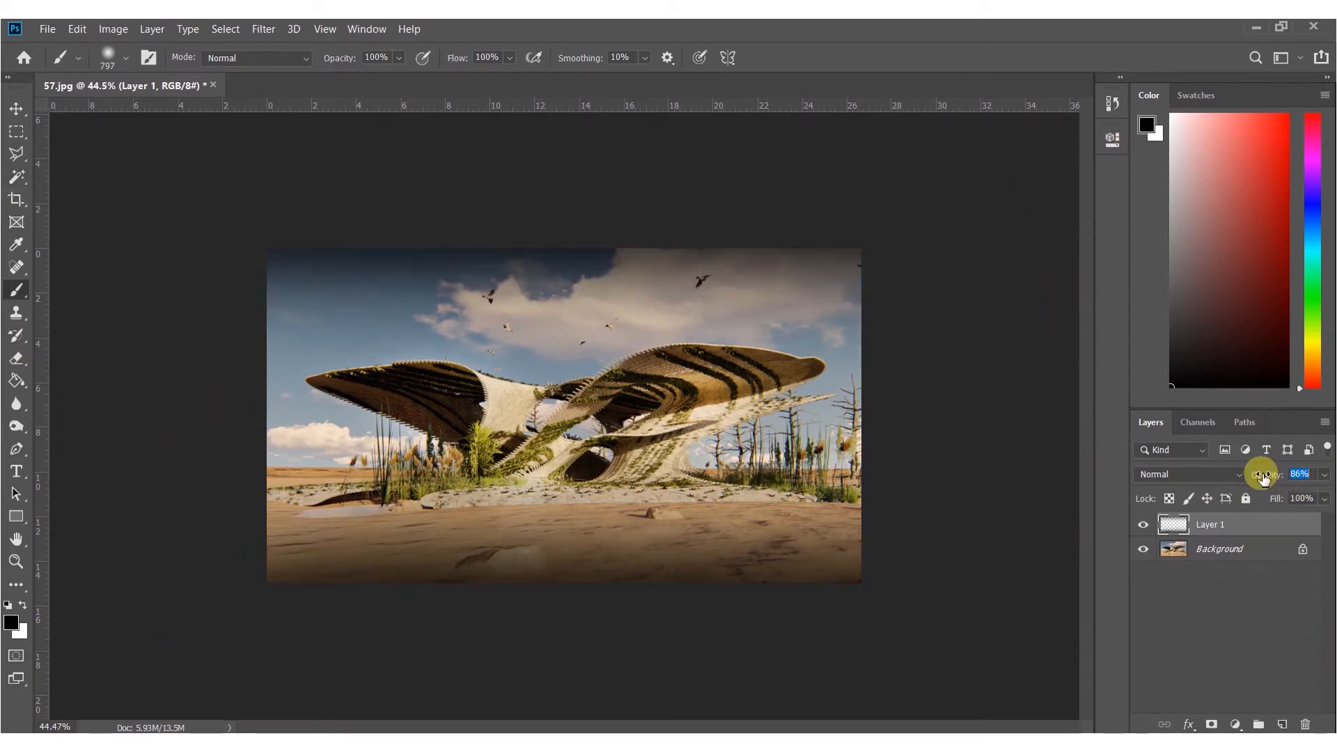
# Duplicate the background layer beneath the black vignette layer
pyautogui.click(1195, 549)
pyautogui.hotkey('ctrl', 'j')
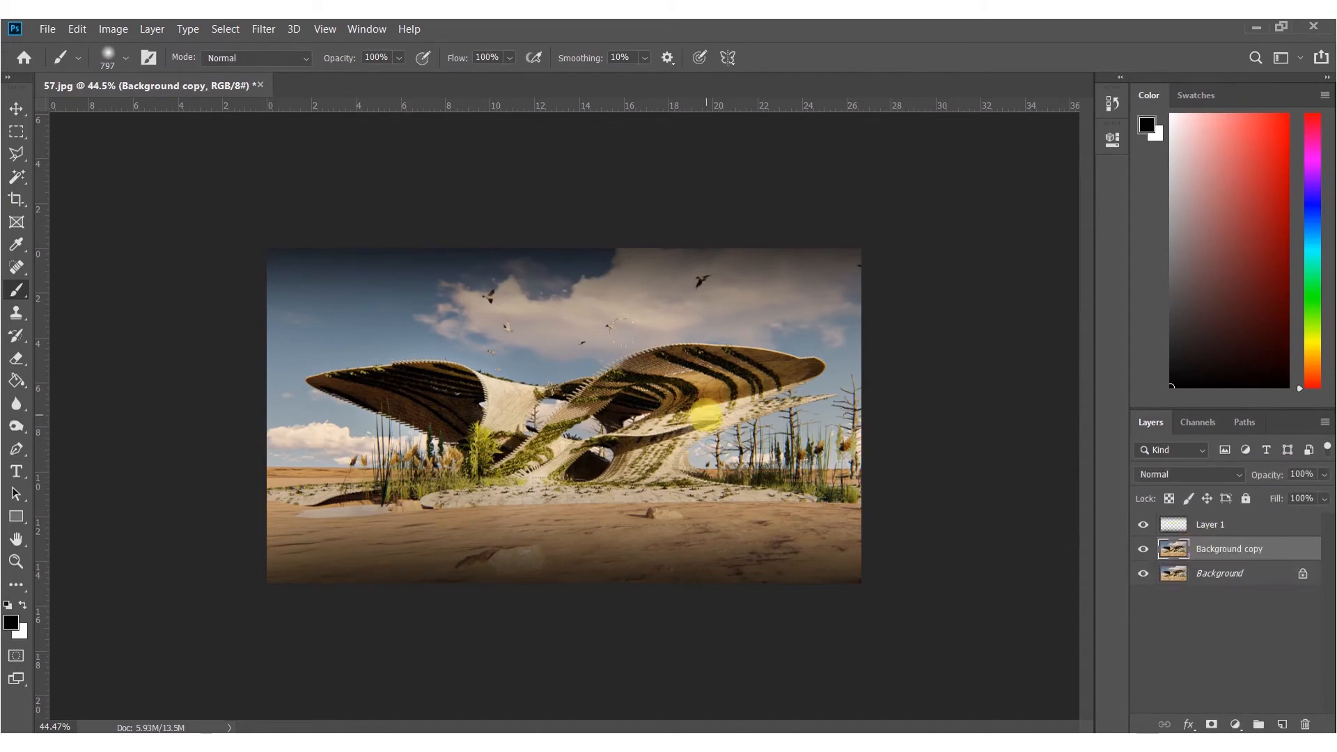
pyautogui.keyDown('alt'); pyautogui.scroll(8, 461, 383); pyautogui.keyUp('alt')
pyautogui.keyDown('alt'); pyautogui.scroll(-4, 541, 410); pyautogui.keyUp('alt')
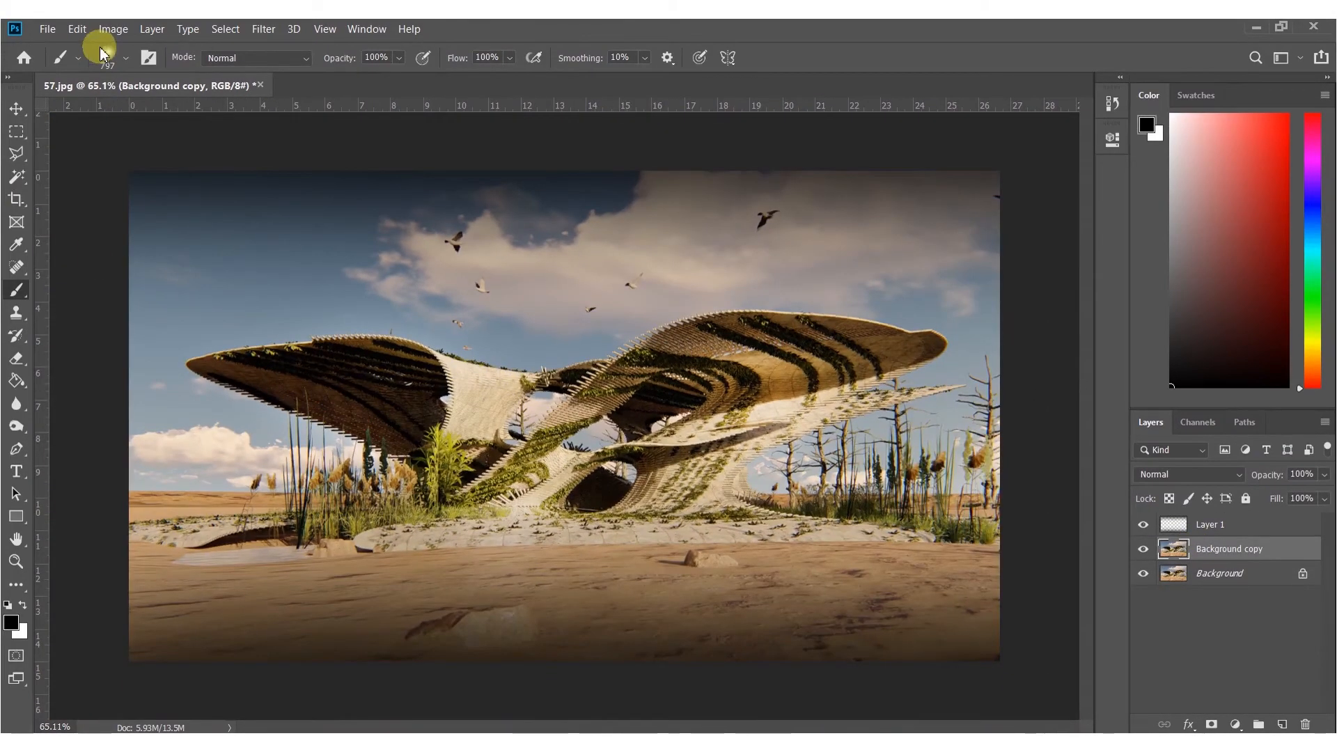
# Try the Auto Tone, Auto Contrast and Auto Color corrections on the background copy
pyautogui.click(113, 29)
pyautogui.click(132, 93)
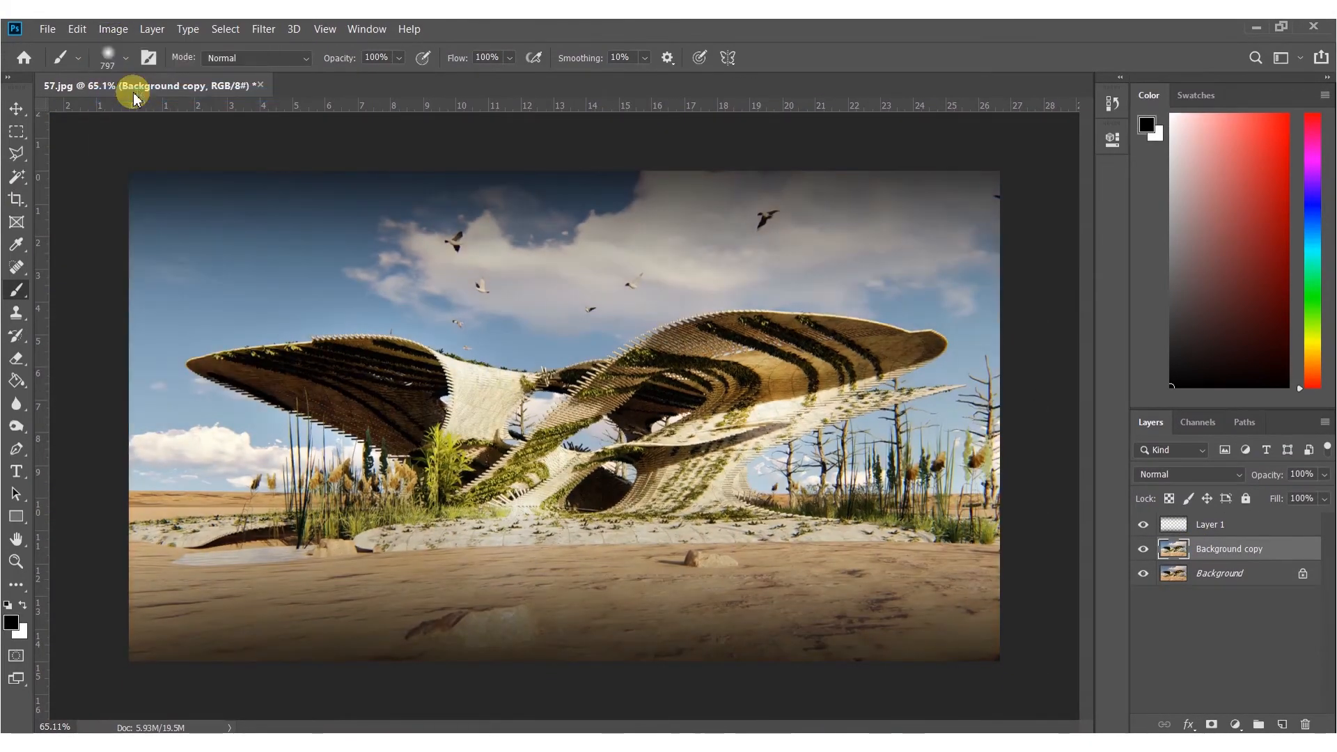
pyautogui.click(114, 29)
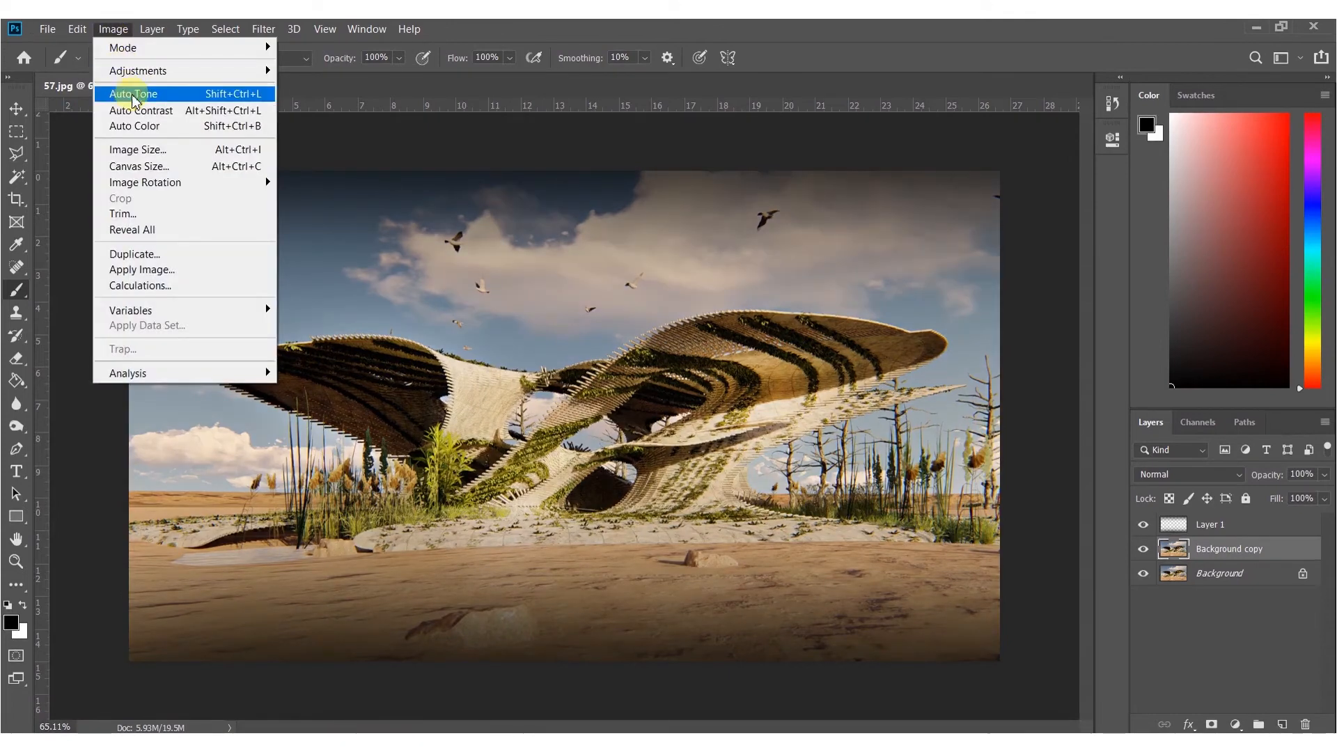
pyautogui.click(139, 111)
pyautogui.click(113, 29)
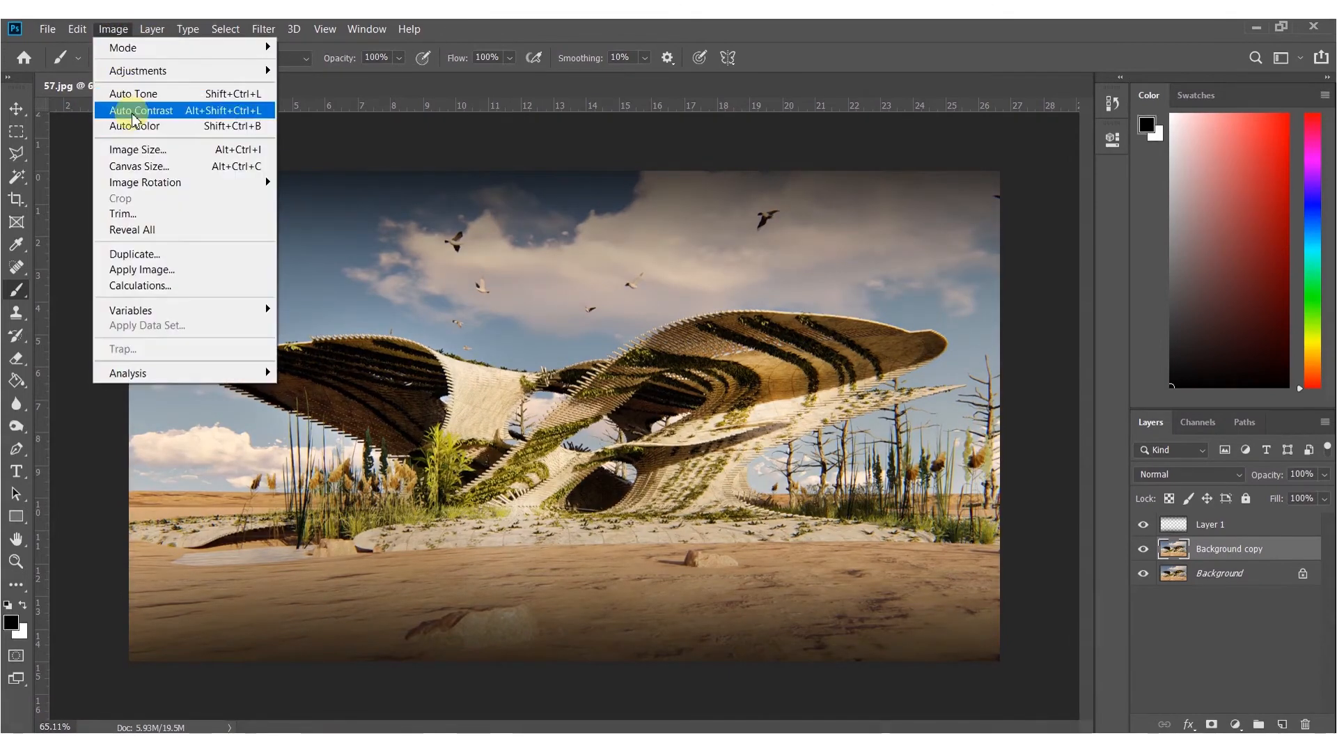
pyautogui.click(142, 133)
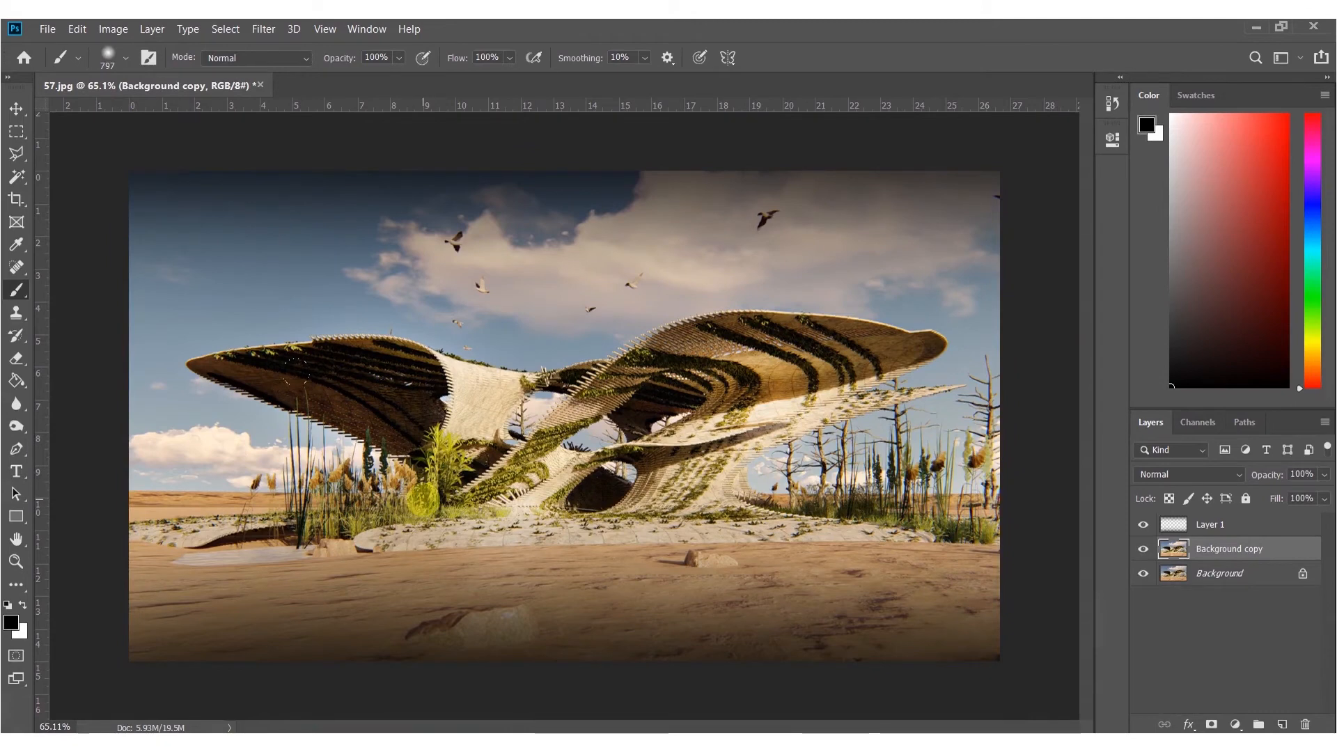
# Lighten the sky around the pavilion on the background copy at 45% midtone exposure, and set the vignette layer's opacity to 74%
pyautogui.press('o')
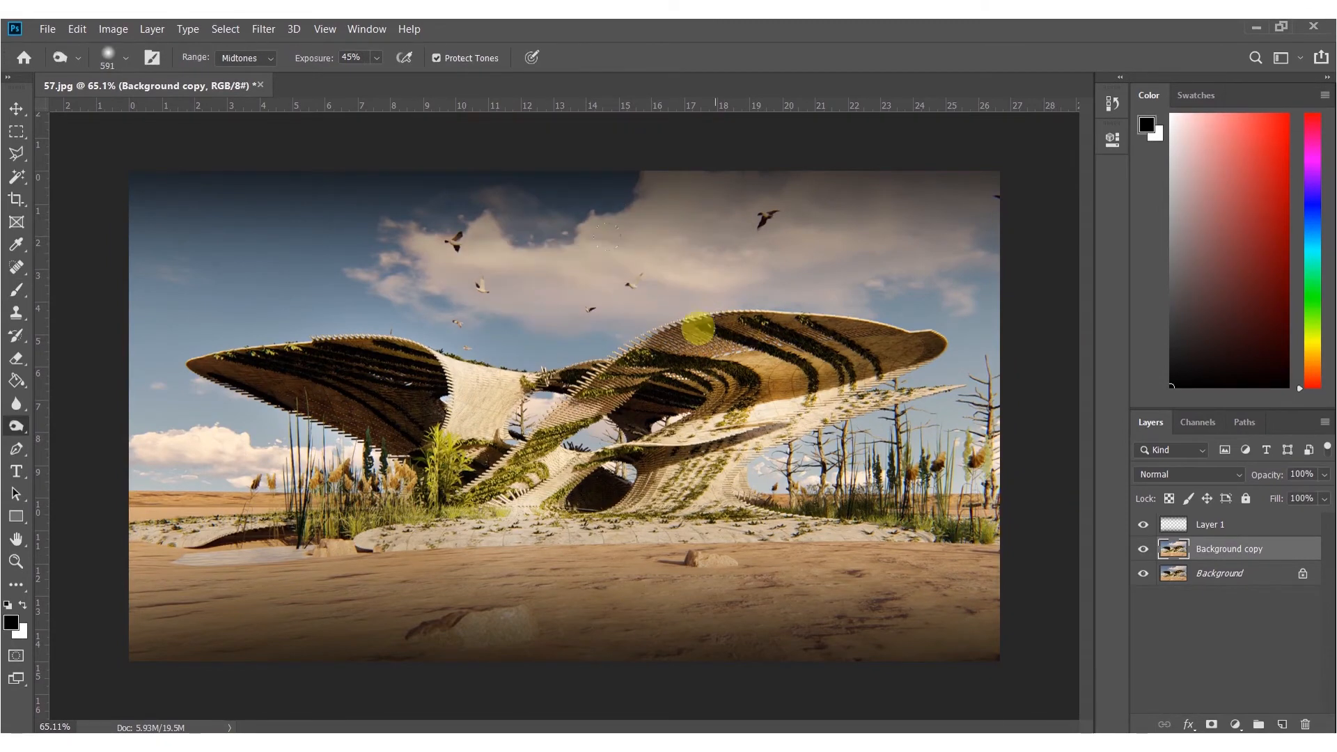
pyautogui.moveTo(817, 215)
pyautogui.keyDown('alt'); pyautogui.mouseDown()
pyautogui.moveTo(788, 198)
pyautogui.moveTo(23, 194)
pyautogui.moveTo(134, 230)
pyautogui.moveTo(124, 378)
pyautogui.moveTo(207, 482)
pyautogui.mouseUp(); pyautogui.keyUp('alt')
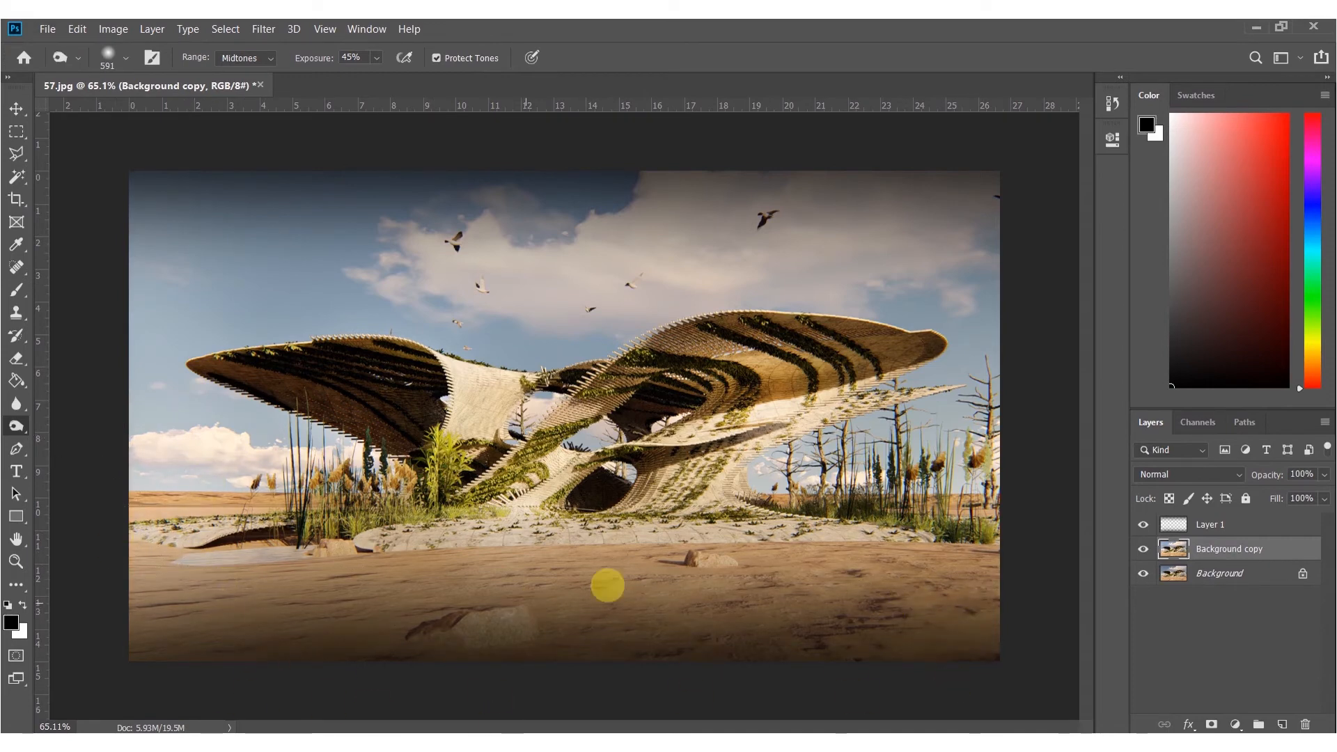
pyautogui.click(1231, 523)
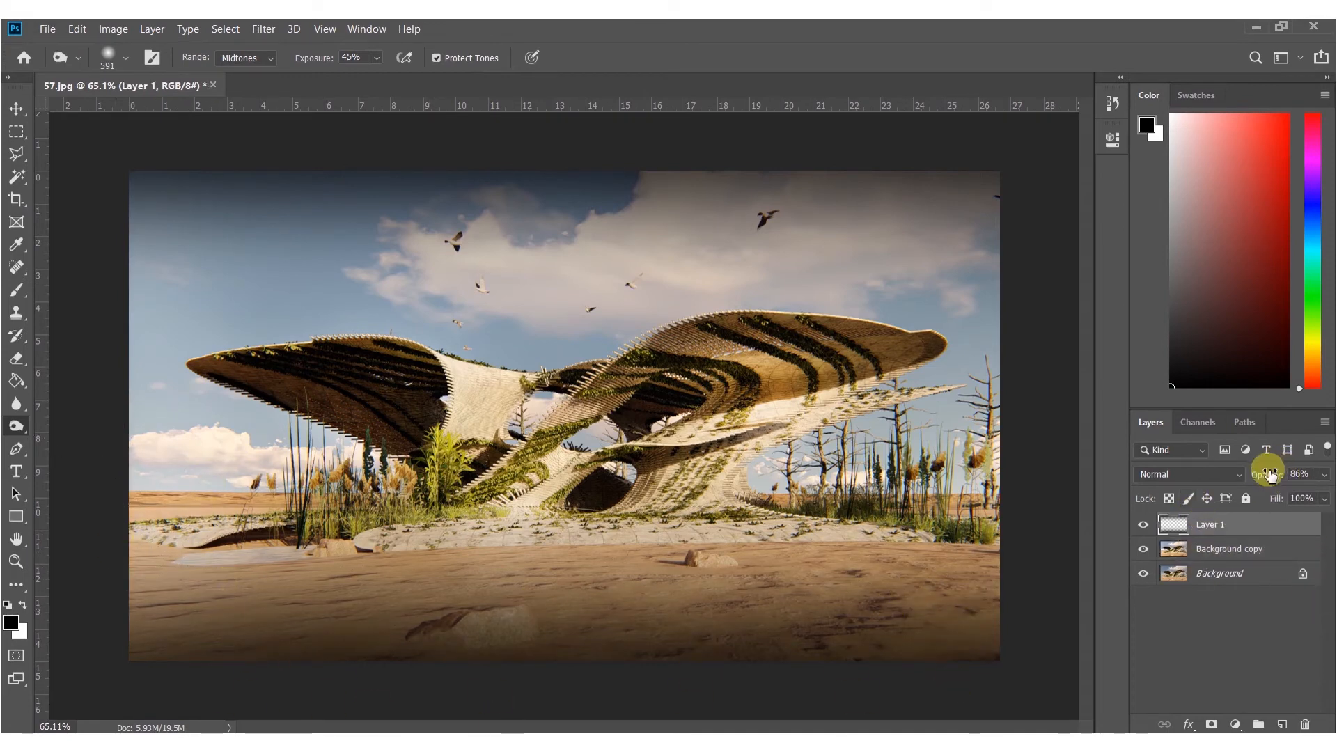
pyautogui.moveTo(1271, 476); pyautogui.dragTo(1264, 476)
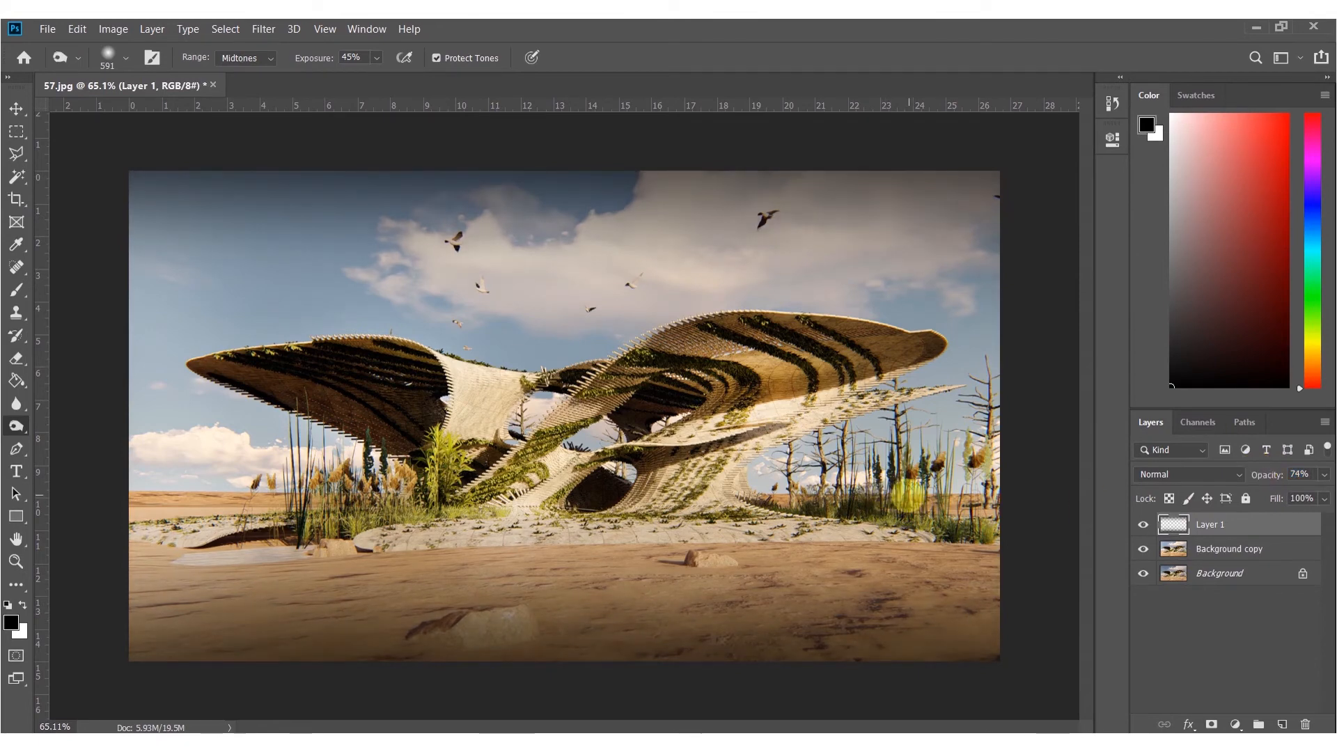
# Remove the stray bird fragment at the sky's upper-right edge on the background copy with the content-aware Spot Healing Brush
pyautogui.click(1217, 548)
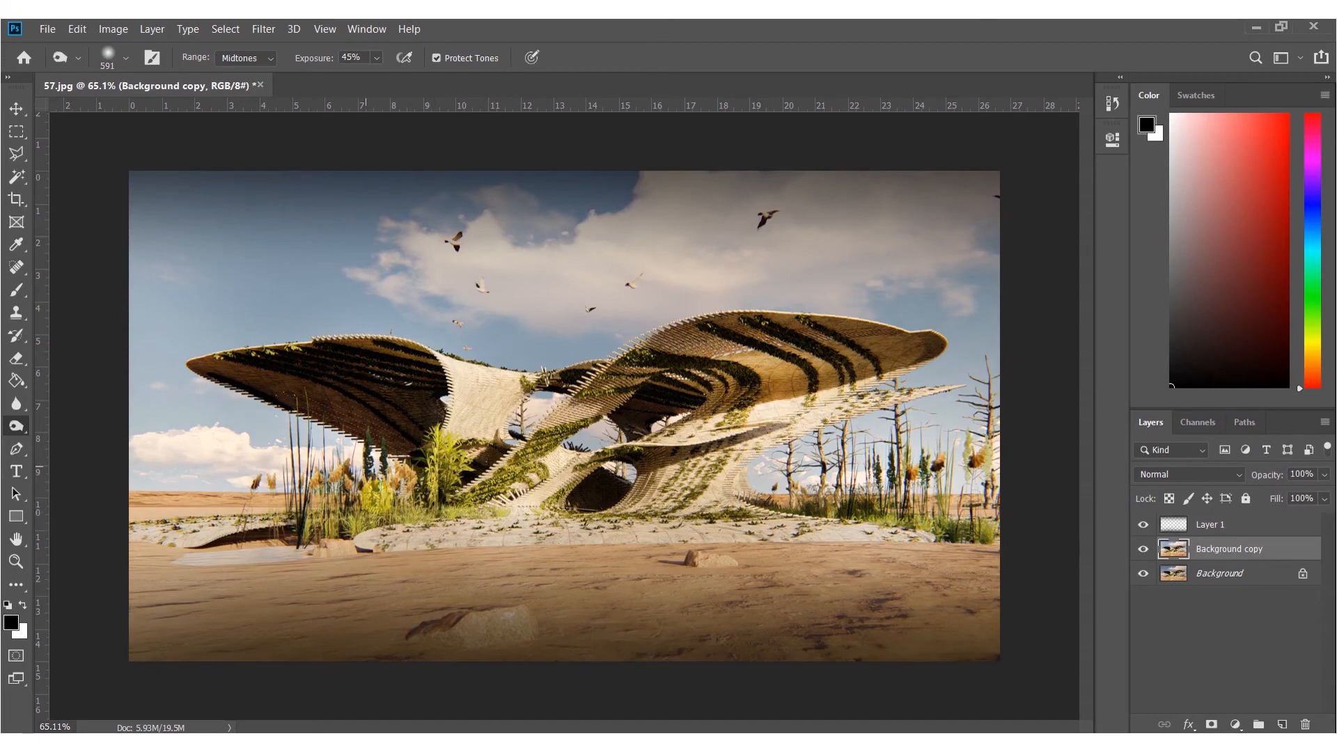
pyautogui.click(13, 265)
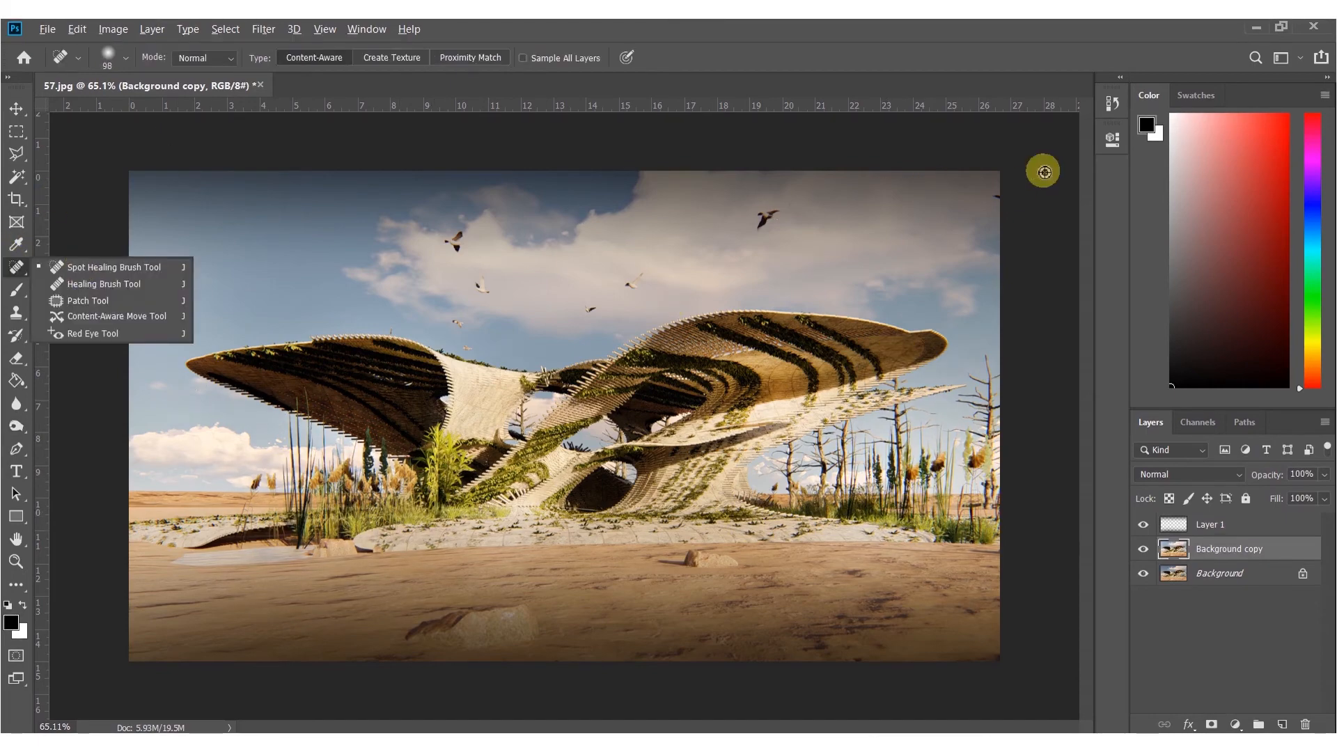
pyautogui.keyDown('alt'); pyautogui.scroll(8, 1063, 178); pyautogui.keyUp('alt')
pyautogui.moveTo(1024, 186); pyautogui.dragTo(636, 262)
pyautogui.click(665, 221)
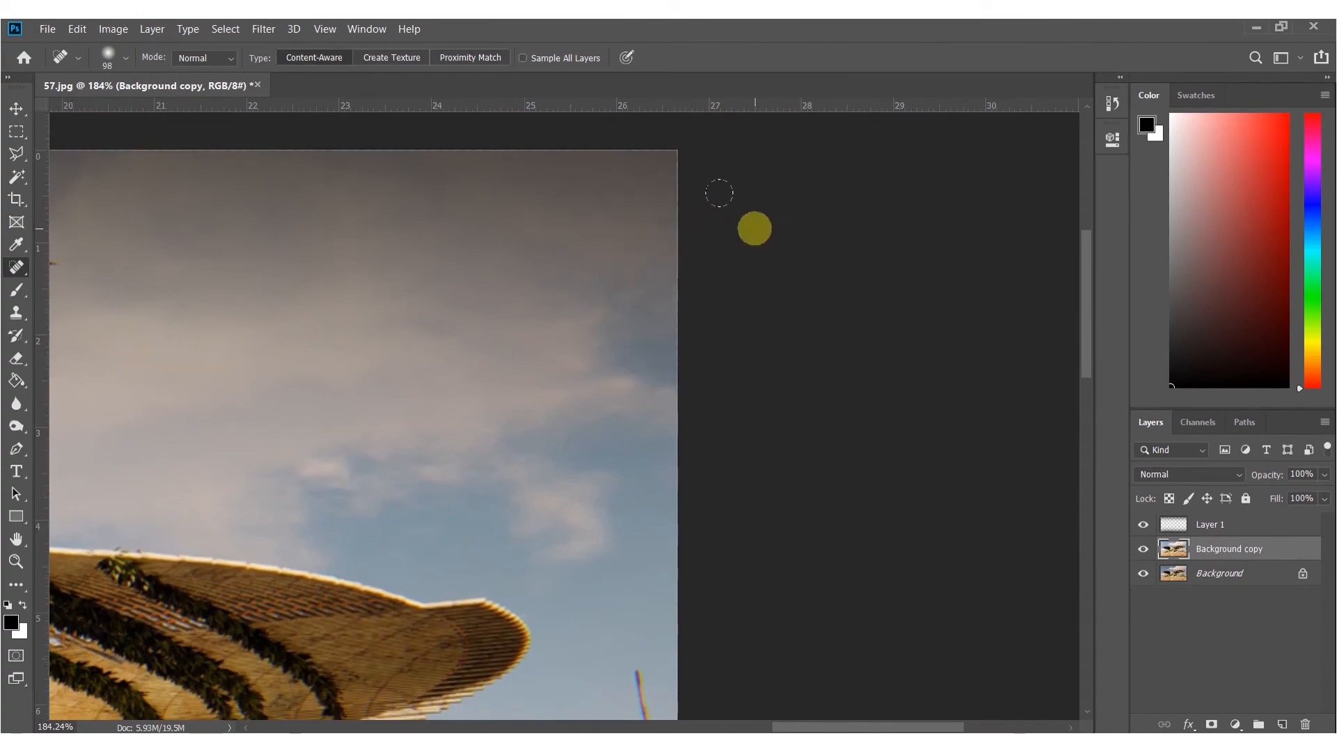
pyautogui.click(651, 221)
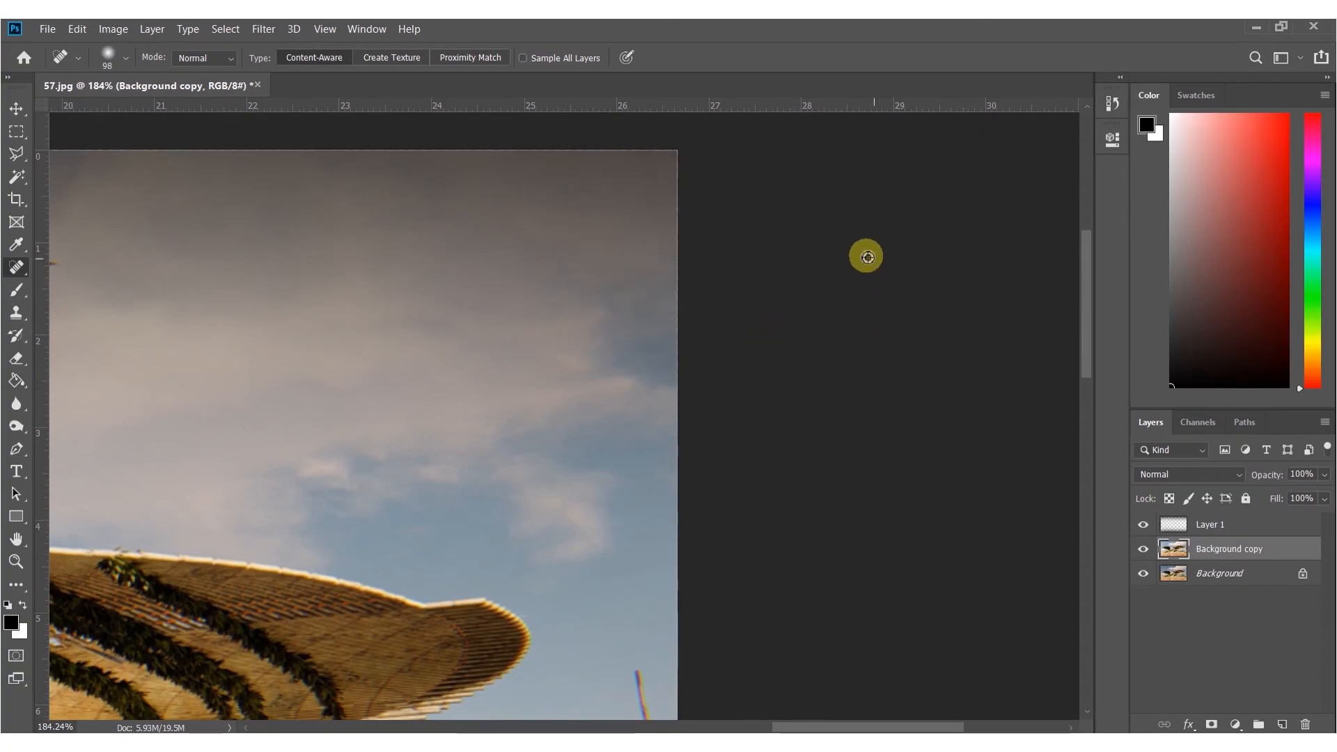
pyautogui.keyDown('alt'); pyautogui.scroll(-8, 872, 269); pyautogui.keyUp('alt')
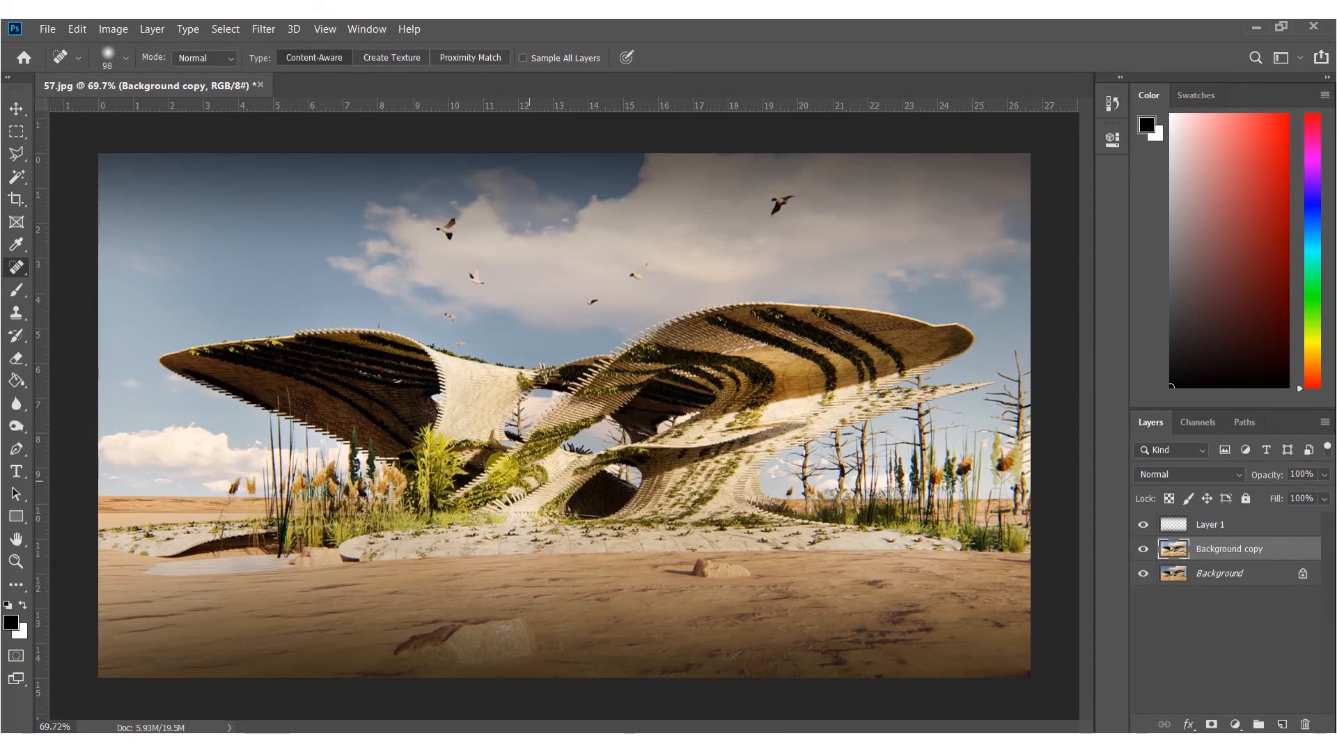
pyautogui.keyDown('alt'); pyautogui.scroll(-2, 551, 476); pyautogui.keyUp('alt')
# Lighten the ground in front of the pavilion at 45% midtone exposure on the background copy and flatten the image
pyautogui.press('o')
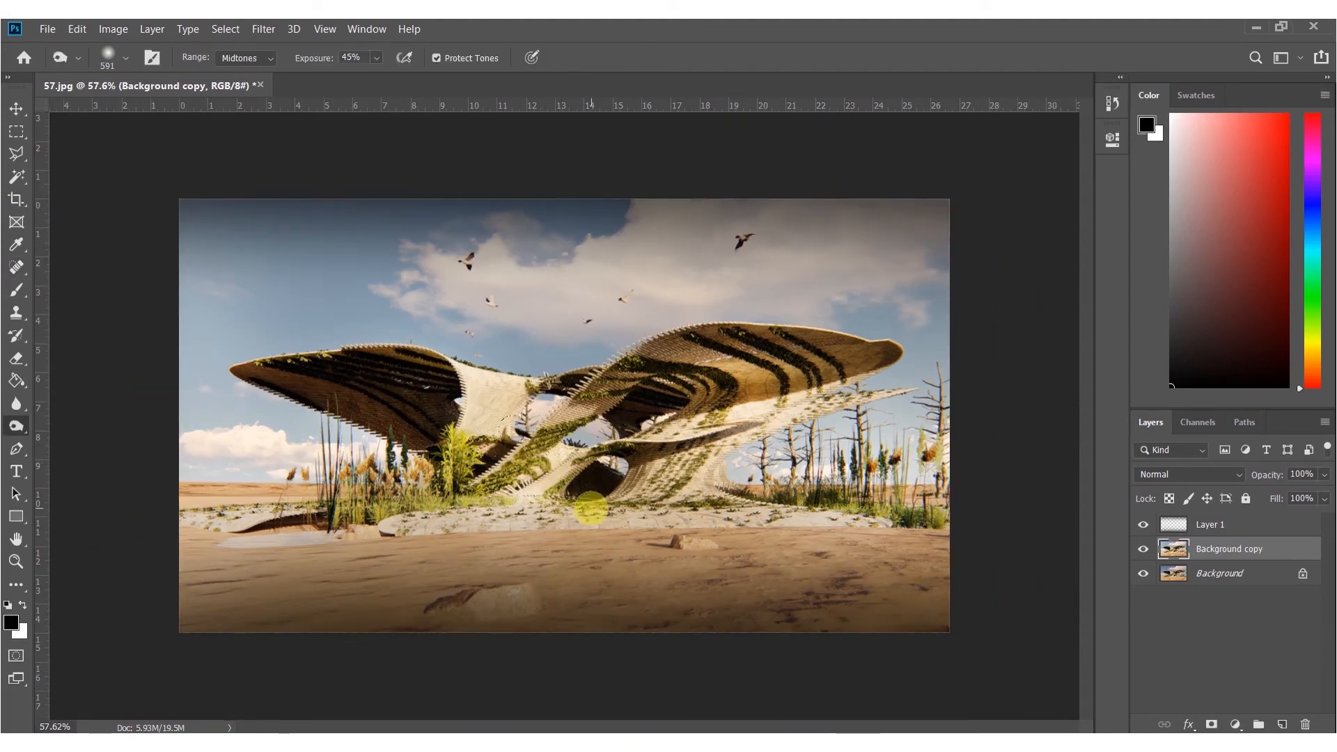
pyautogui.press('m')
pyautogui.press('o')
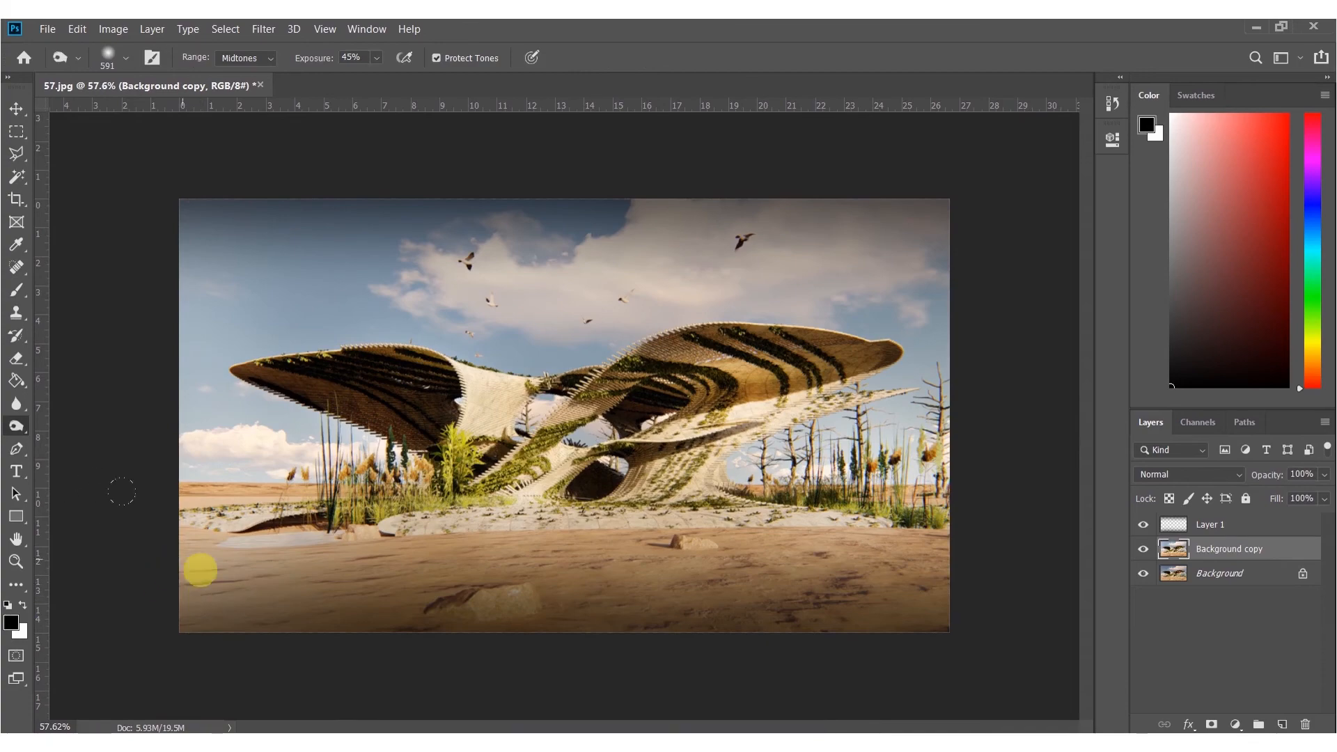
pyautogui.moveTo(543, 533); pyautogui.dragTo(752, 529)
pyautogui.keyDown('alt'); pyautogui.scroll(4, 449, 417); pyautogui.keyUp('alt')
pyautogui.keyDown('alt'); pyautogui.scroll(-4, 449, 417); pyautogui.keyUp('alt')
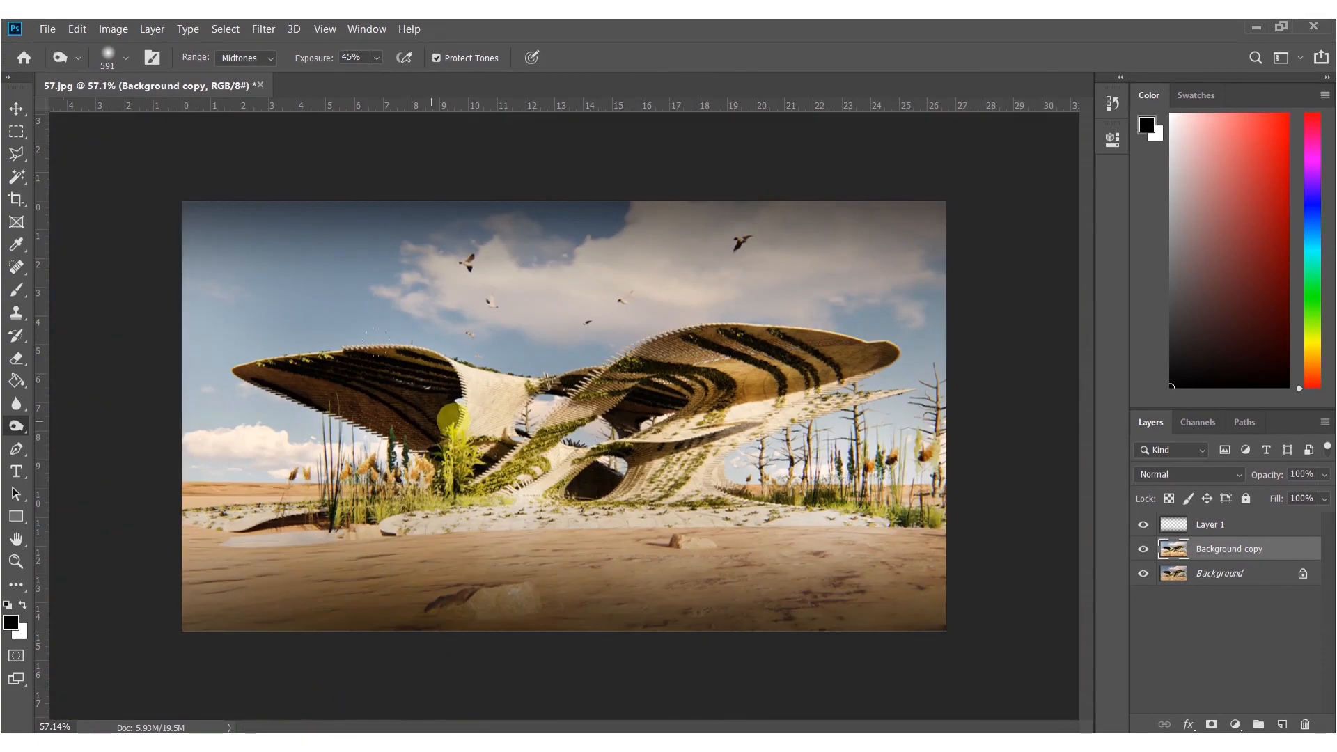
pyautogui.rightClick(1205, 549)
pyautogui.click(1063, 544)
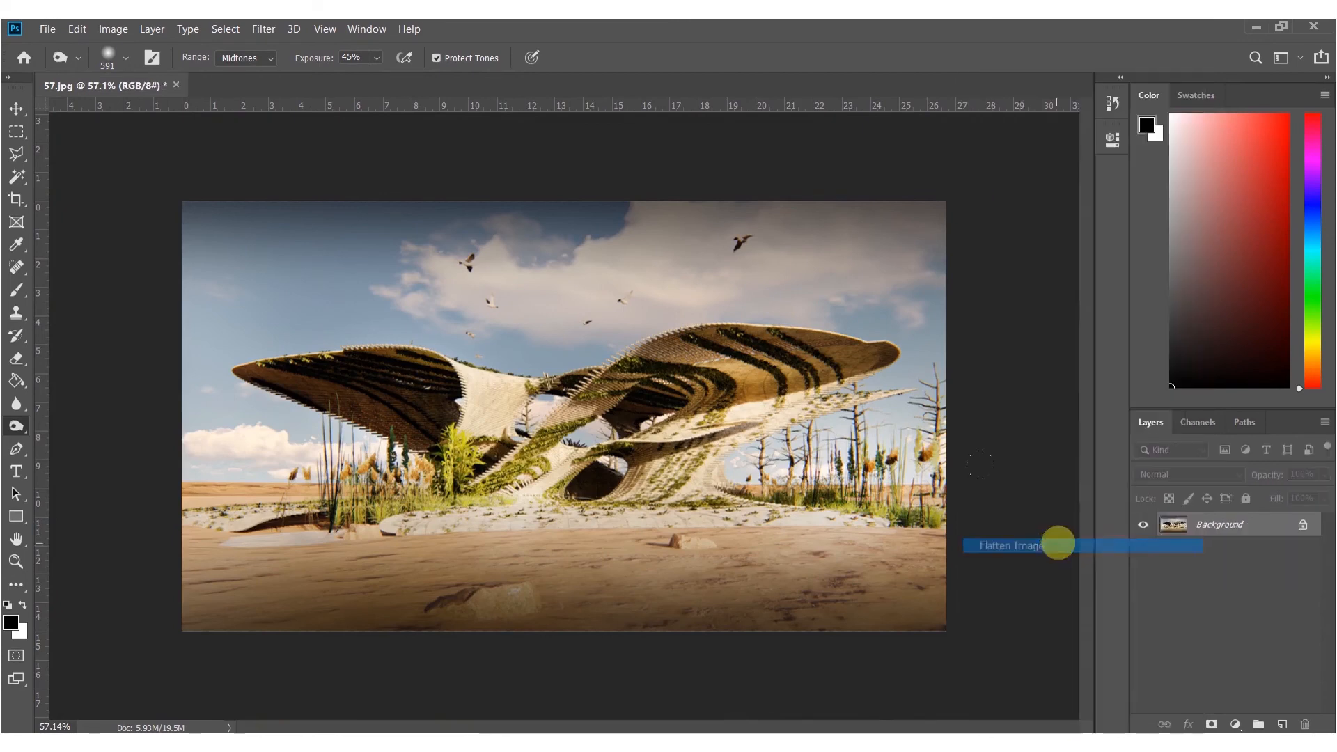